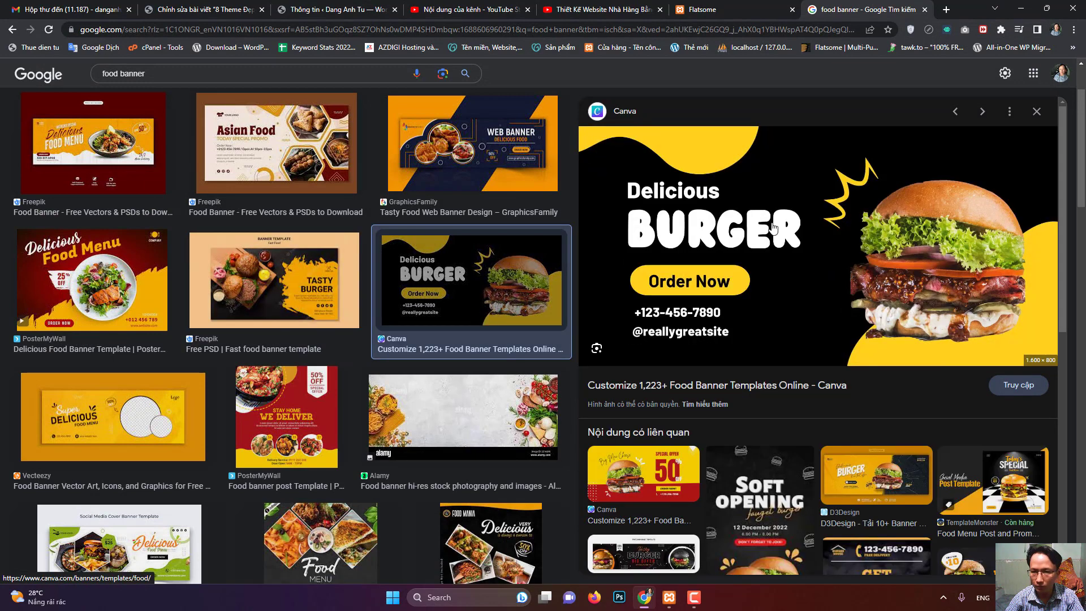
right_click(773, 228)
left_click(820, 348)
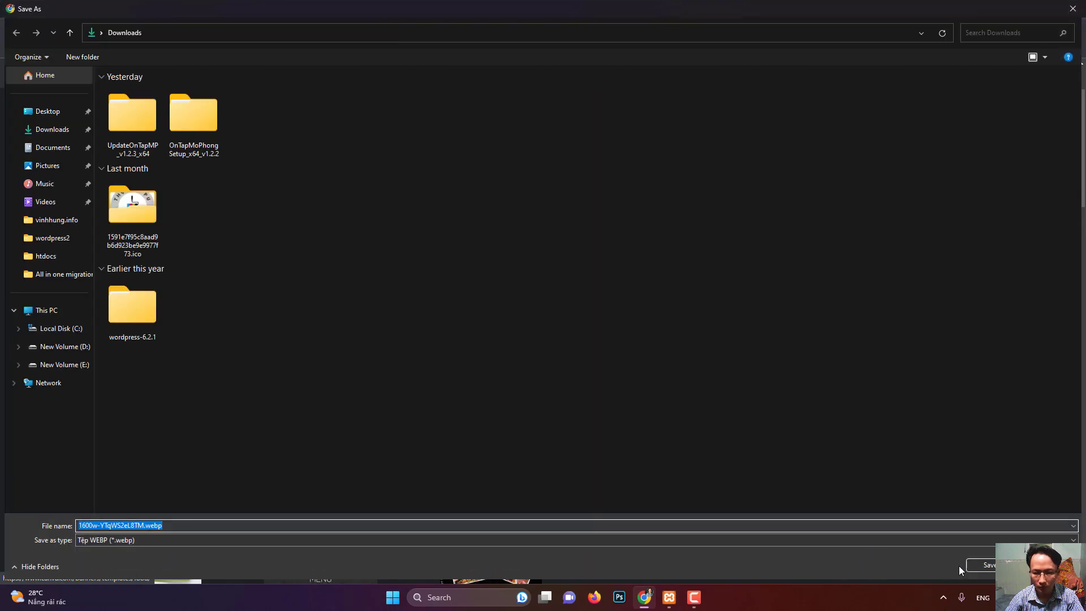
left_click(984, 565)
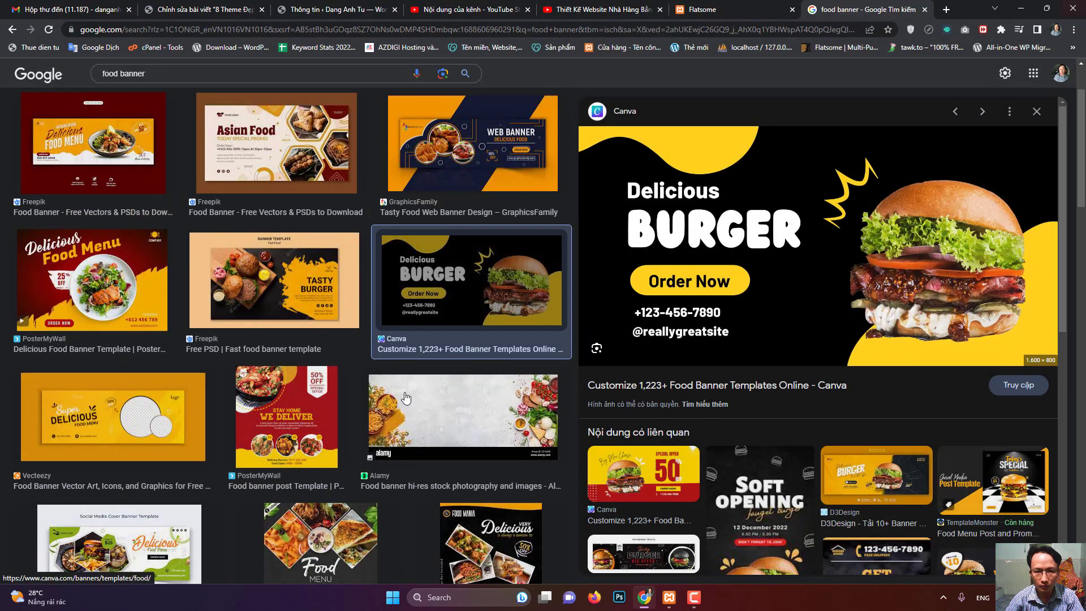
- Open the Vecteezy "Super Delicious Food Menu" banner from the image results and save it as a JPEG in the Downloads folder
left_click(136, 457)
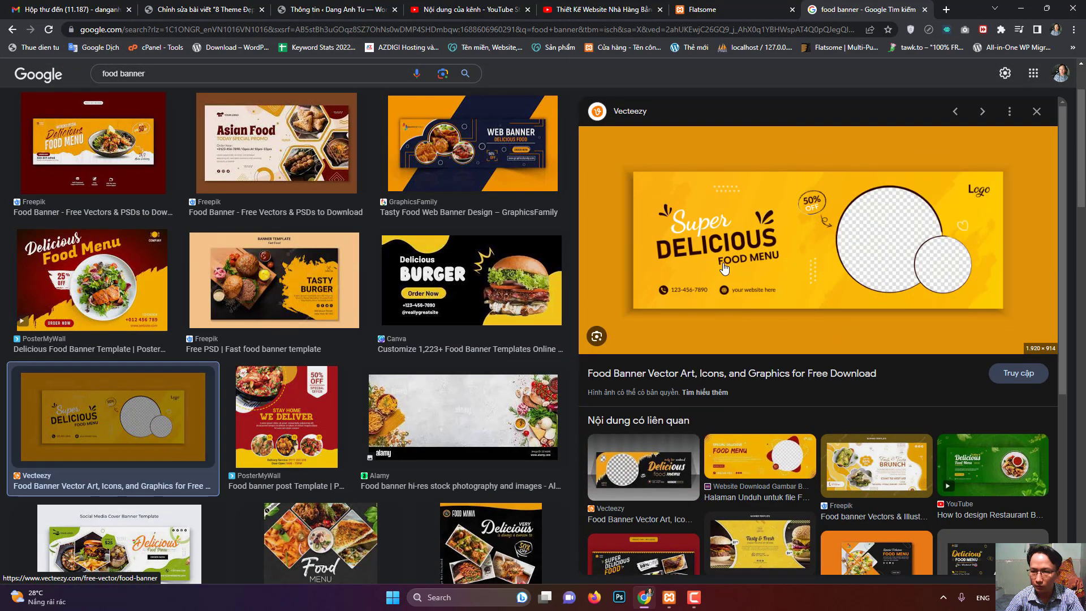
right_click(801, 232)
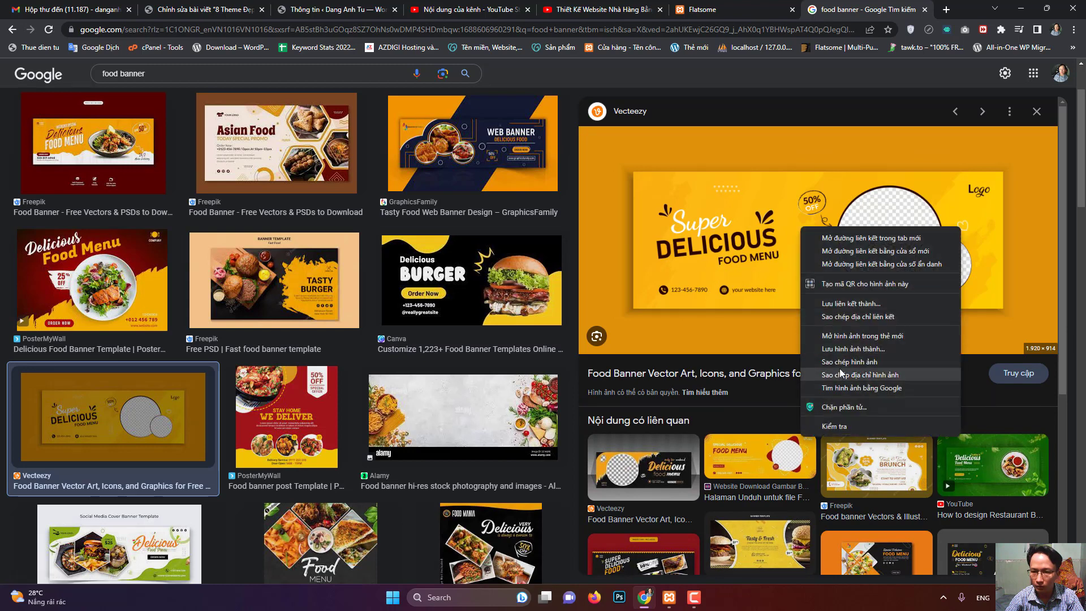
left_click(826, 352)
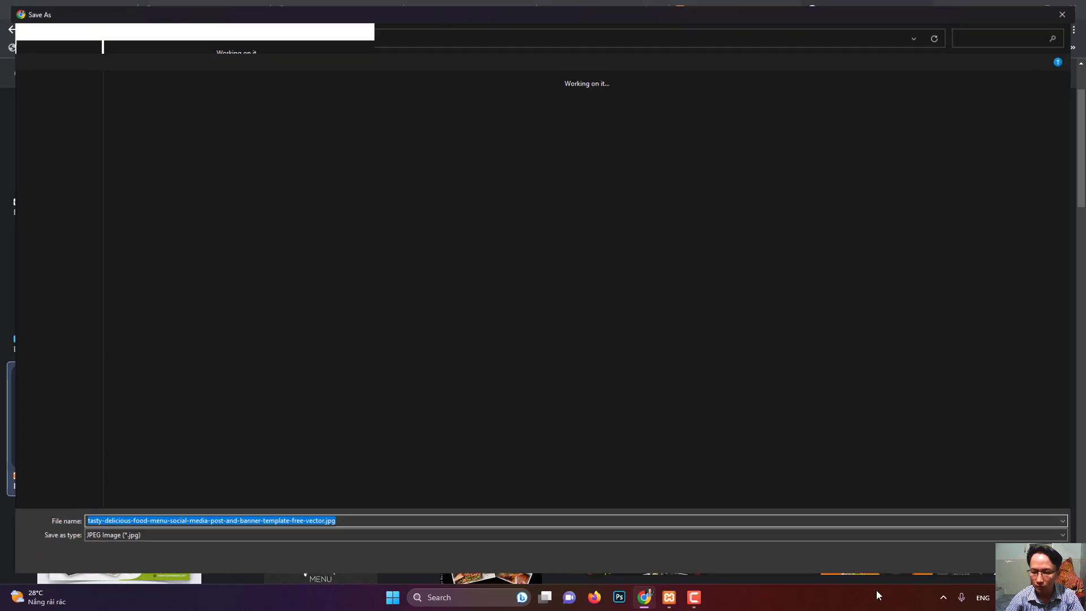
left_click(985, 565)
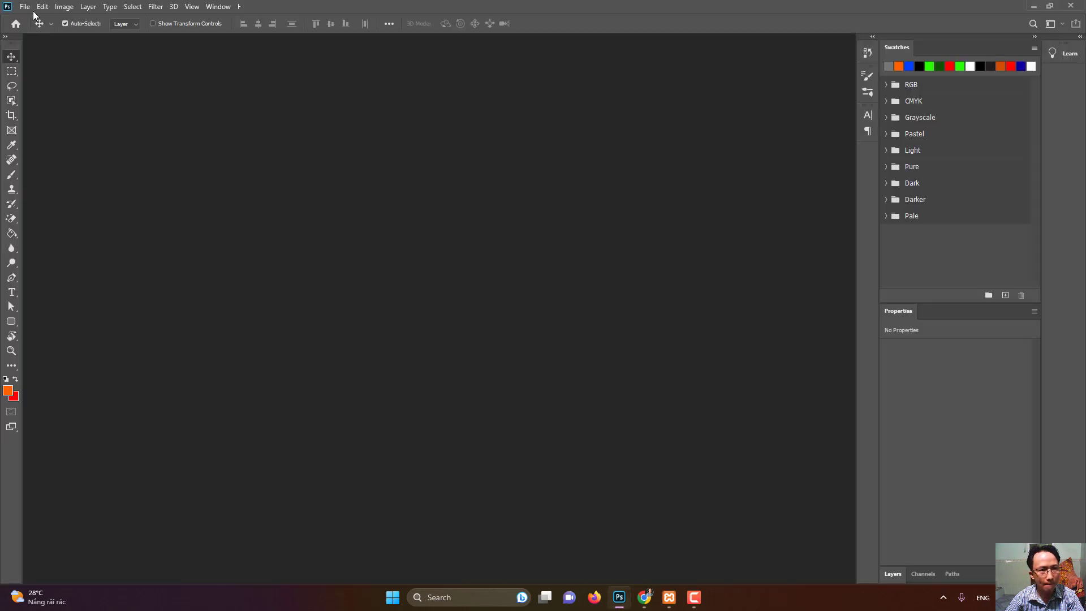
- Try to open fast-food-banner-template_23-2148609080.avif from the Desktop folder
left_click(26, 7)
left_click(32, 37)
left_click(24, 8)
left_click(31, 31)
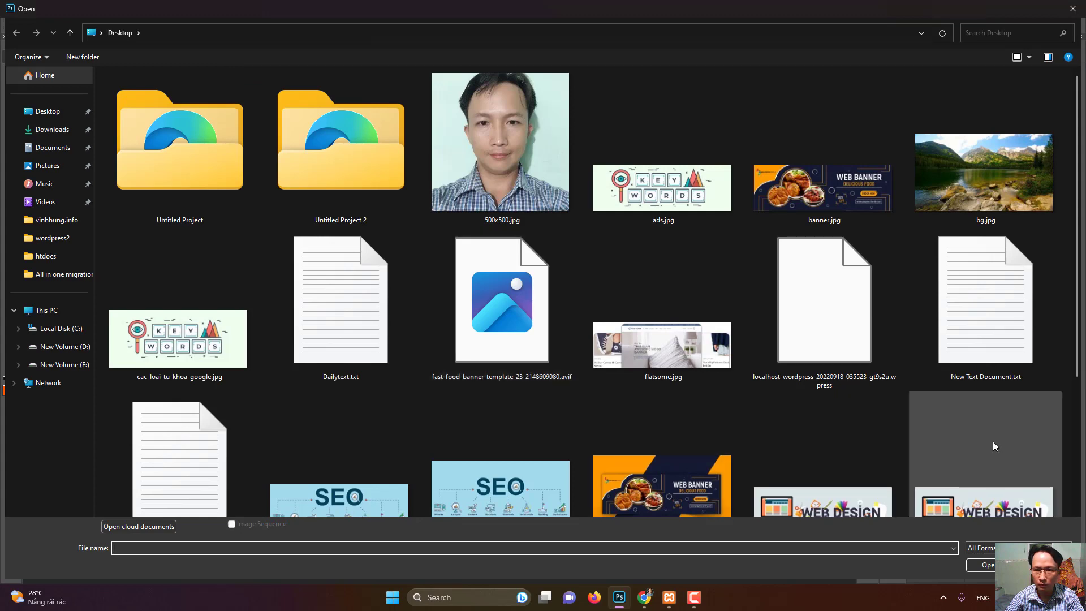
scroll(696, 411, "down", 3)
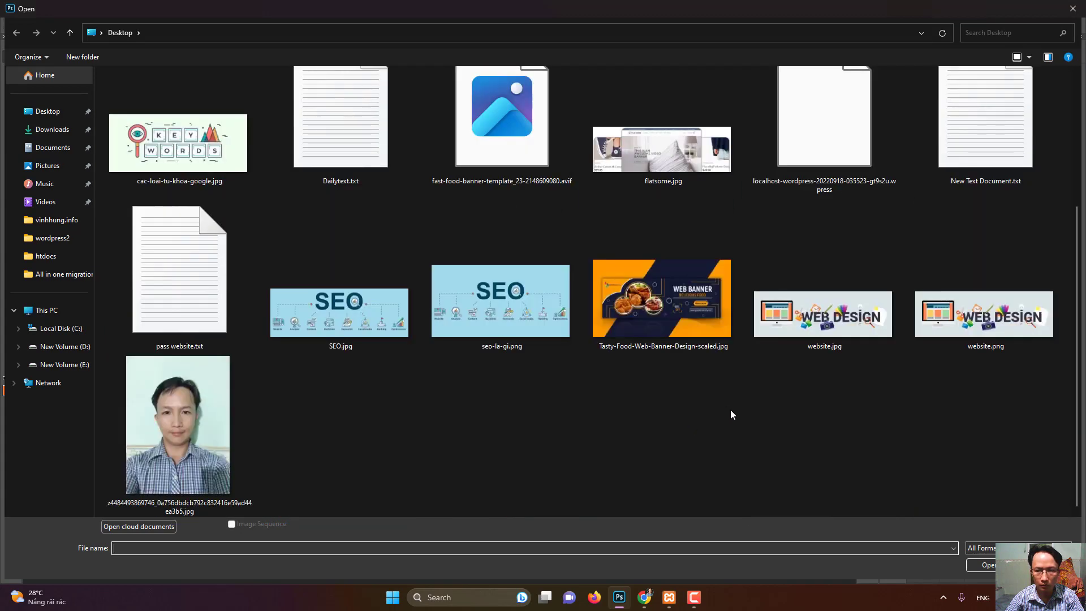
scroll(650, 419, "up", 3)
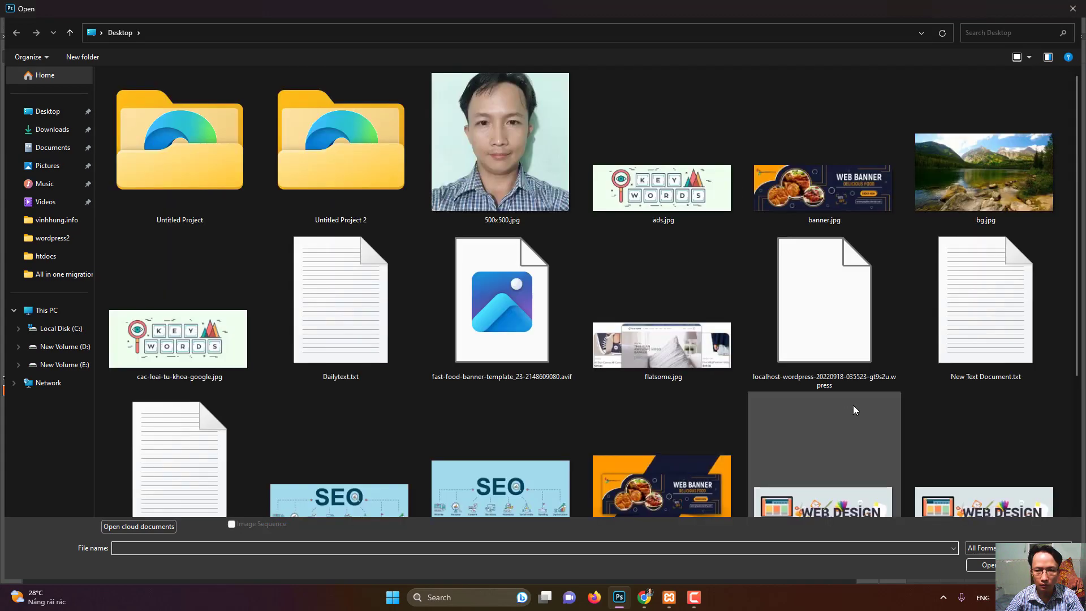
double_click(542, 347)
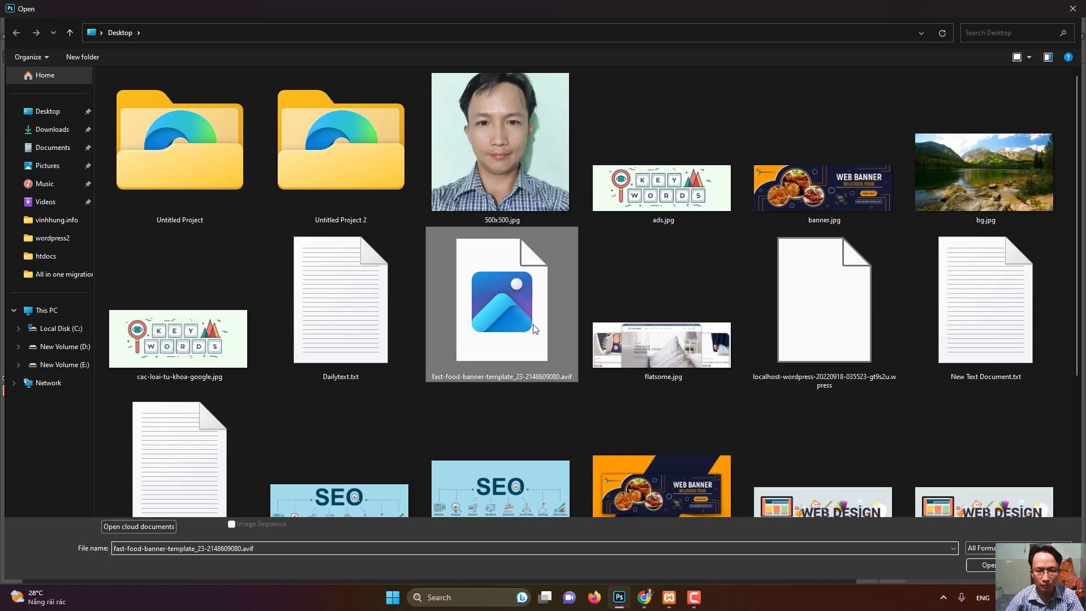
left_click(534, 222)
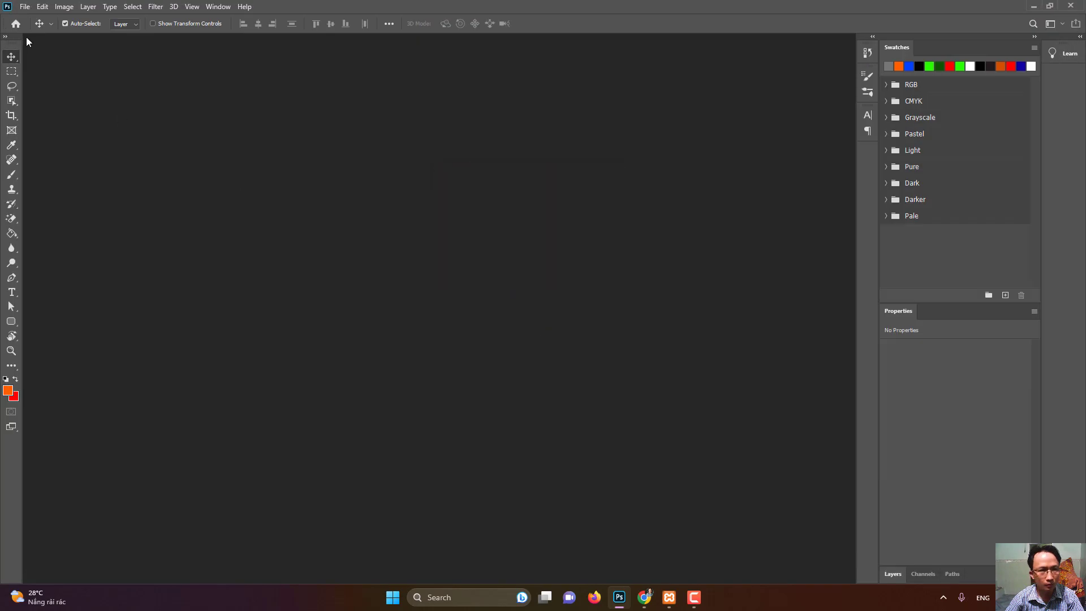
- Open the tasty-delicious-food-menu banner JPEG from the Downloads folder
left_click(25, 6)
left_click(34, 30)
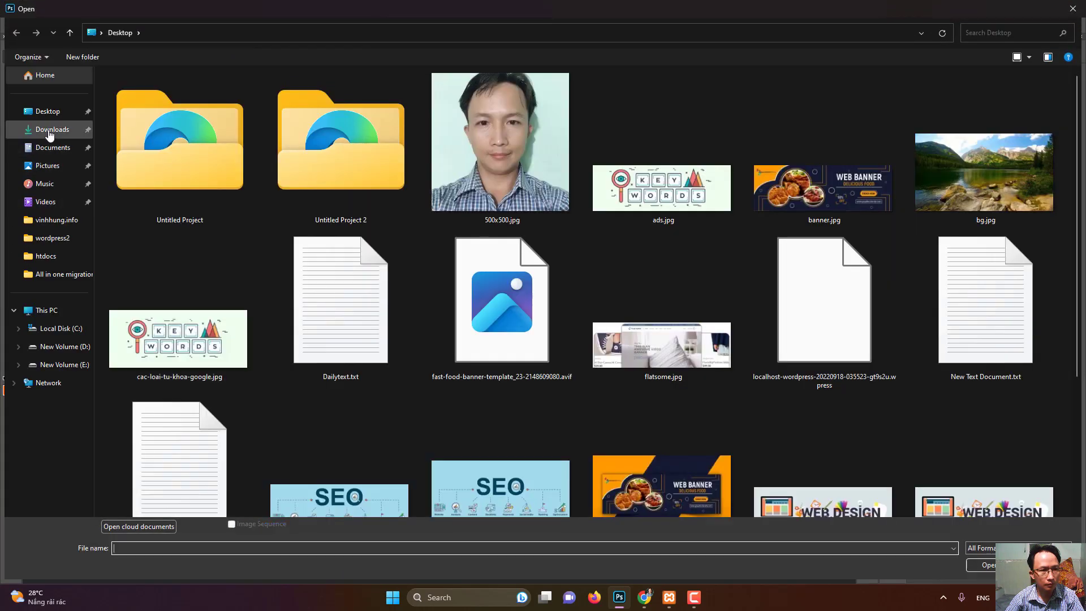
left_click(50, 132)
left_click(140, 130)
double_click(139, 130)
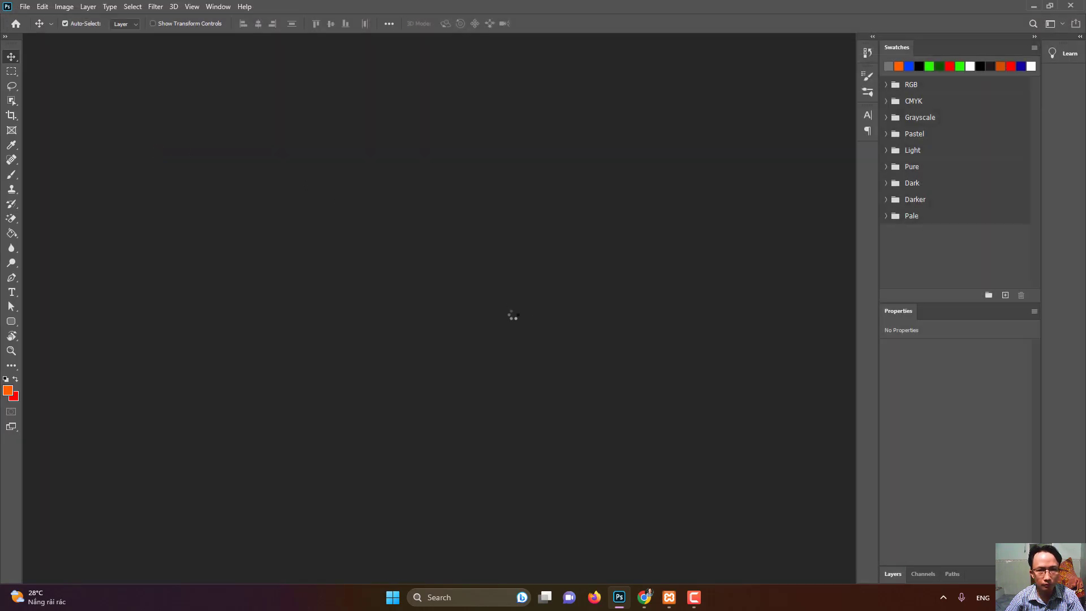
- Marquee-select the orange margin left of the banner, unlock the Background layer and delete the selected area
key("m")
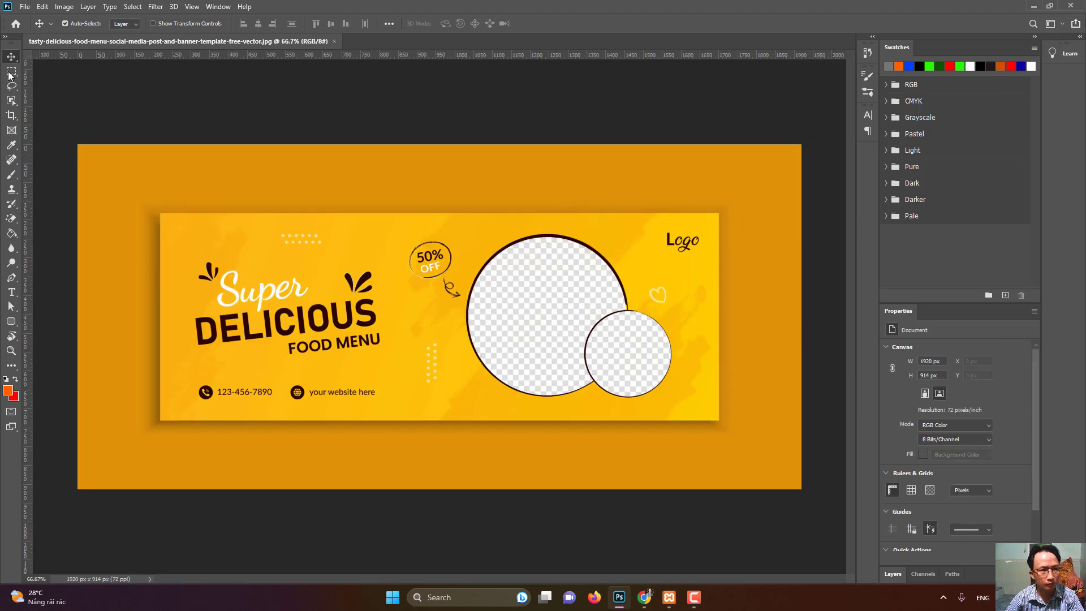
left_click_drag(61, 123, 164, 512)
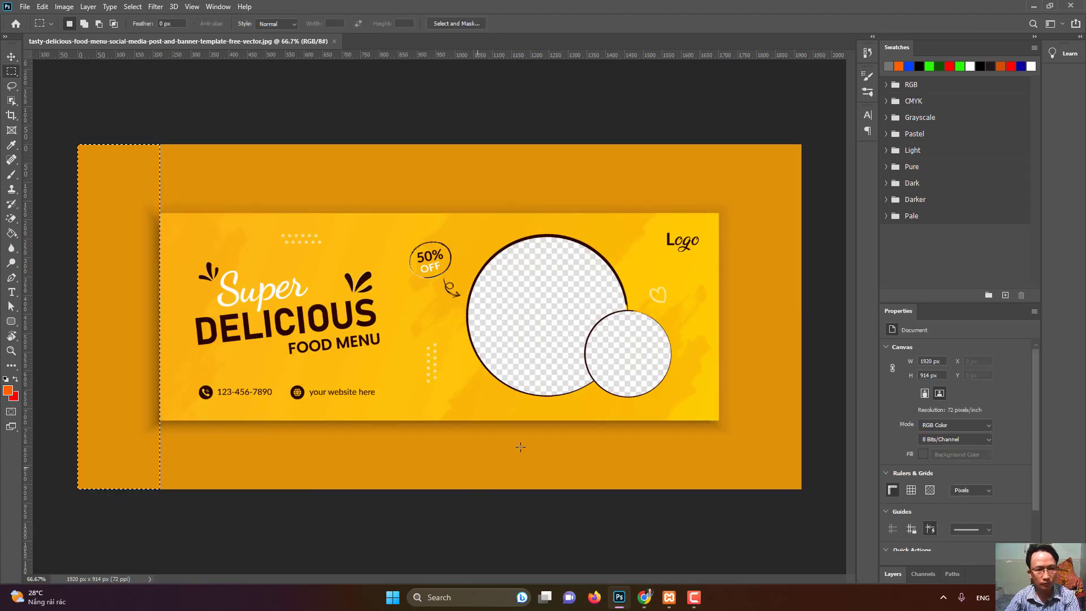
key("shift+F5")
left_click(614, 178)
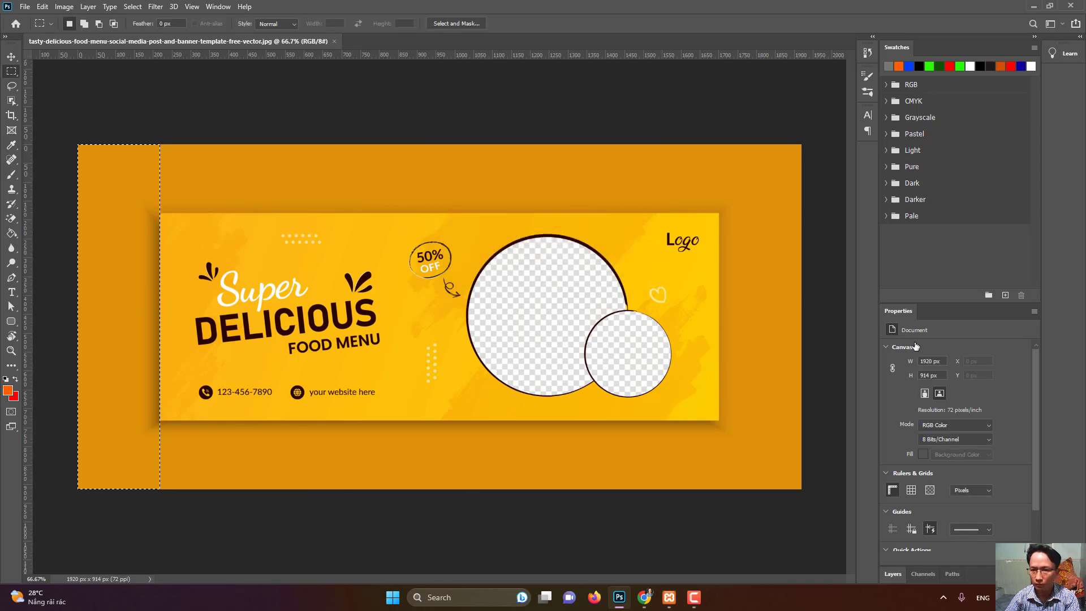
left_click(892, 575)
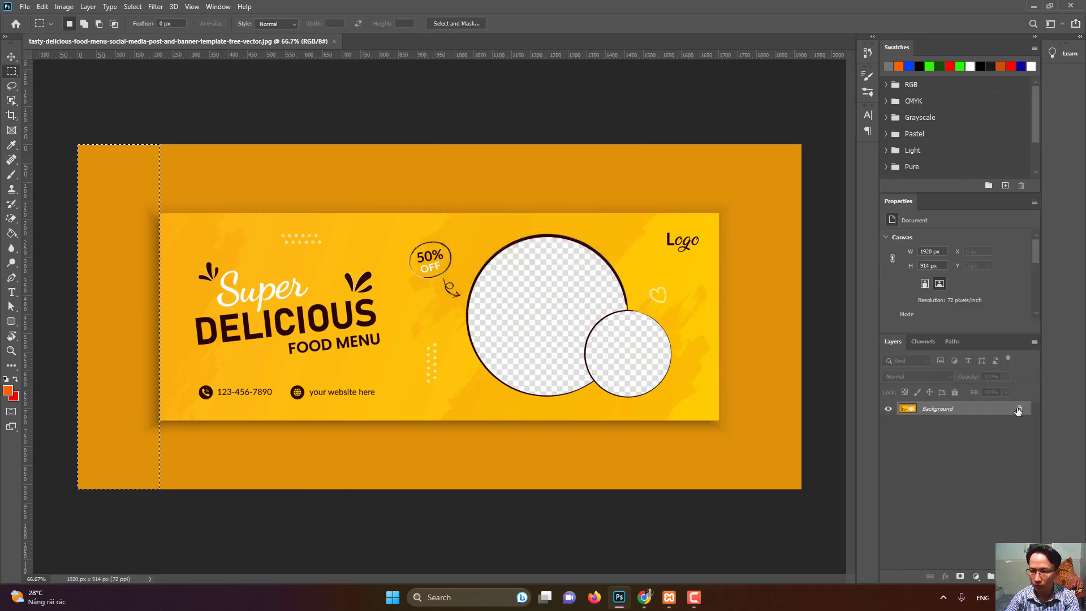
left_click(1016, 408)
key("Delete")
- Select and delete the remaining orange margins to the right of, above and below the yellow banner
left_click_drag(812, 126, 719, 559)
key("Delete")
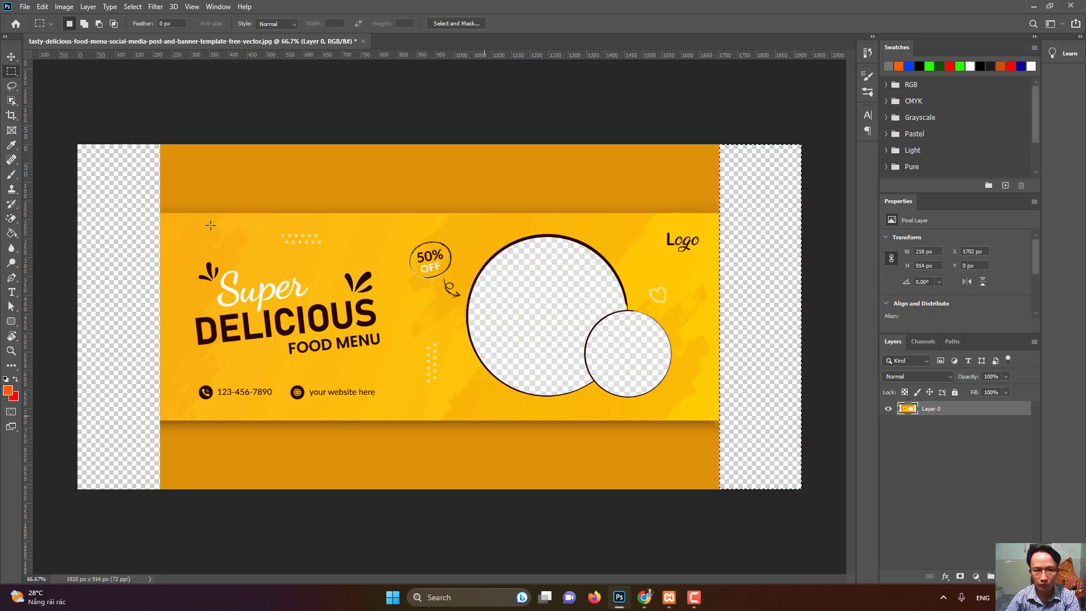
left_click_drag(139, 136, 769, 211)
key("Delete")
left_click_drag(771, 529, 116, 420)
key("Delete")
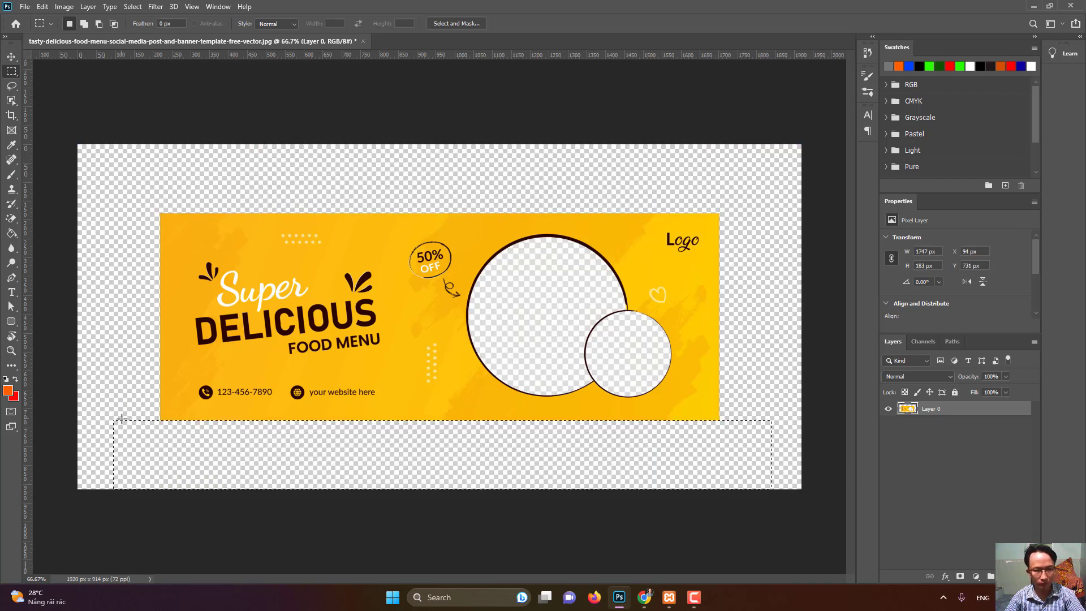
- Trim the canvas to the banner by removing the surrounding transparent area
left_click(64, 6)
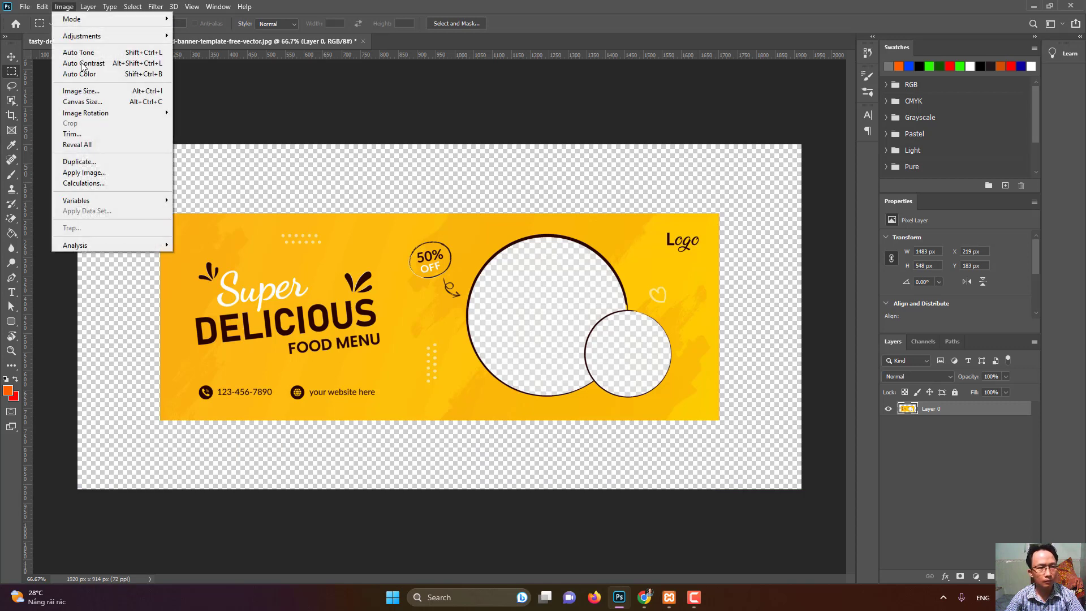
left_click(91, 138)
left_click(596, 164)
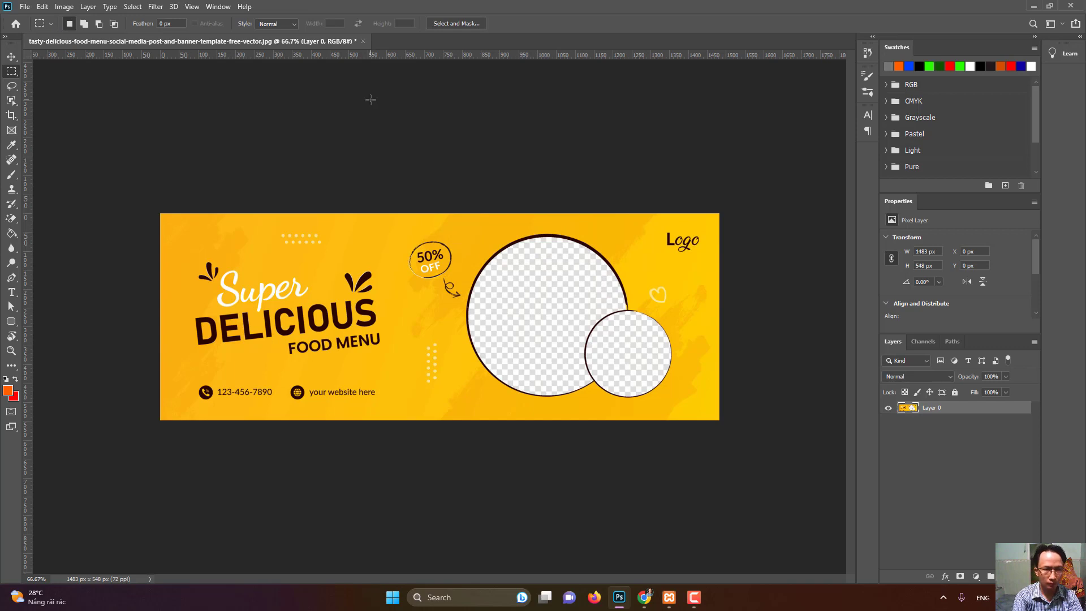
- Resize the image to a width of 1048 pixels with the proportions kept
key("ctrl+alt+i")
type("1048")
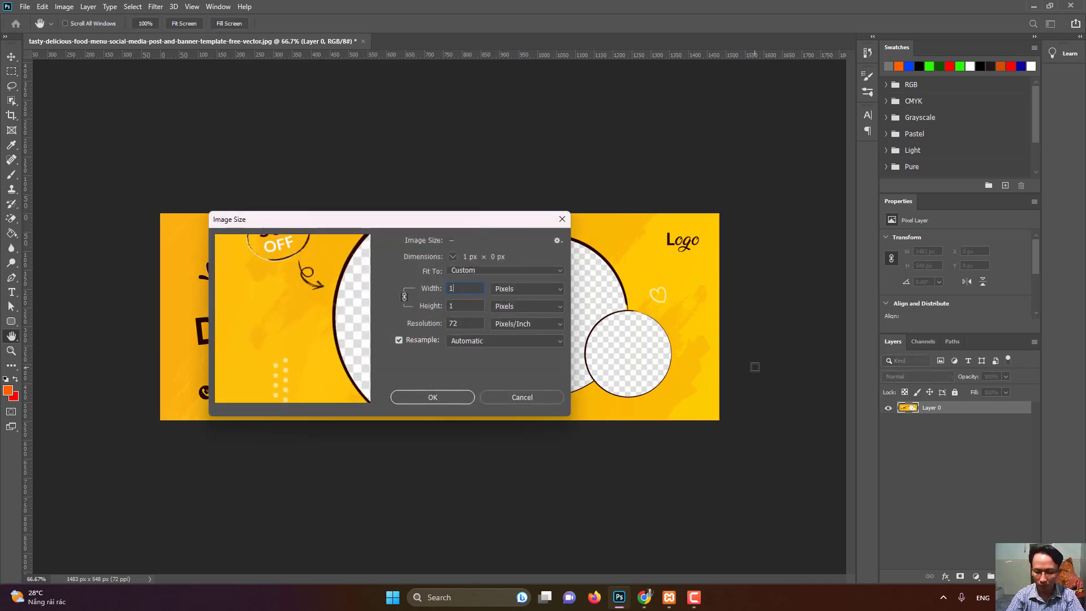
left_click(442, 400)
key("m")
- Save the banner as a JPEG named "banner 2" in the Desktop folder at maximum quality 12
left_click(25, 6)
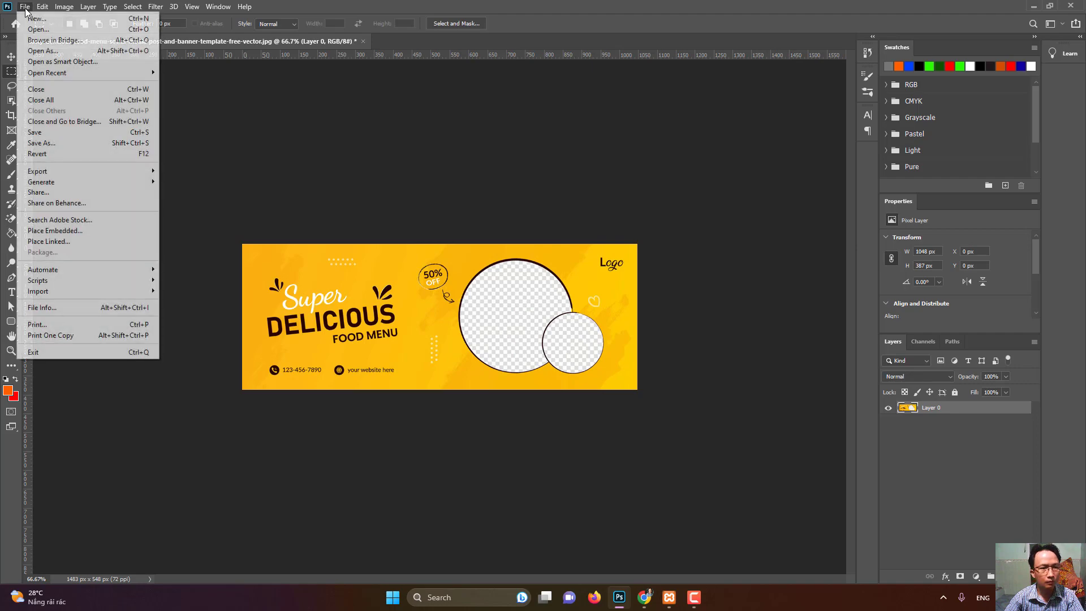
left_click(50, 143)
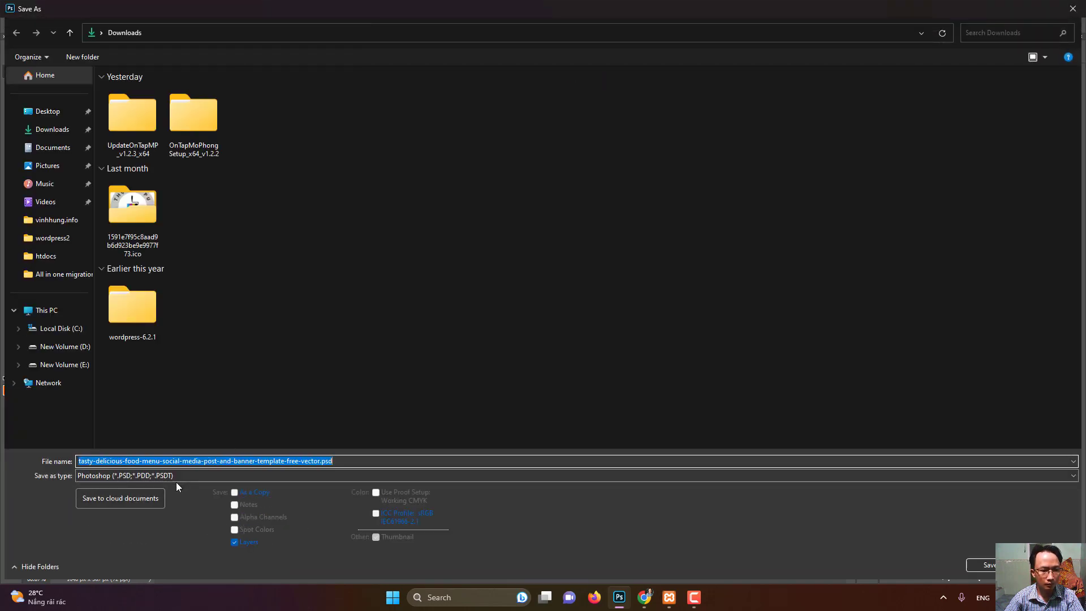
left_click(178, 475)
left_click(146, 362)
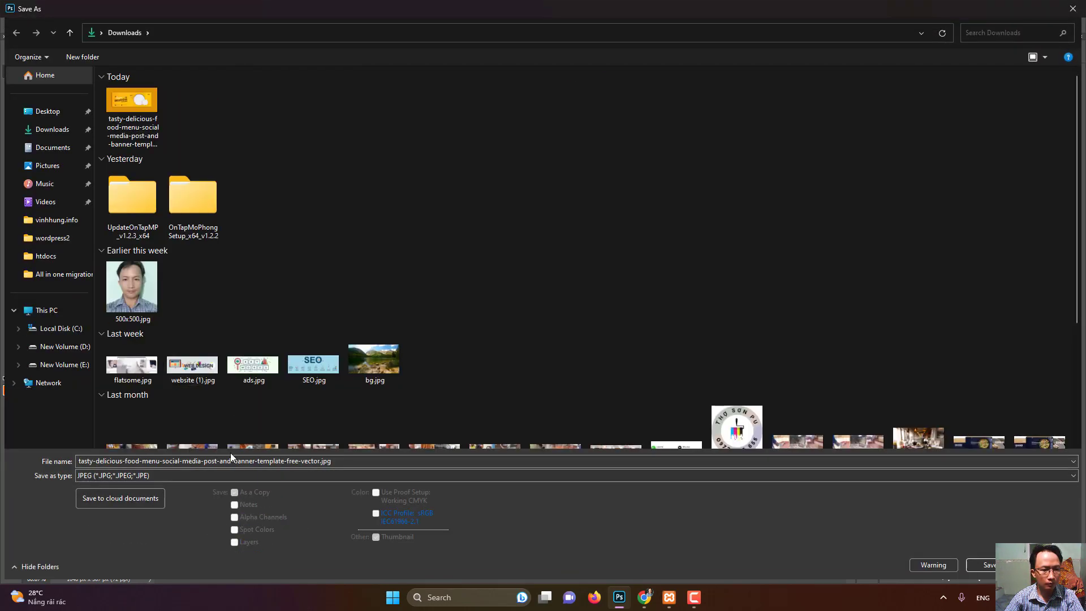
double_click(190, 461)
type("banner 2")
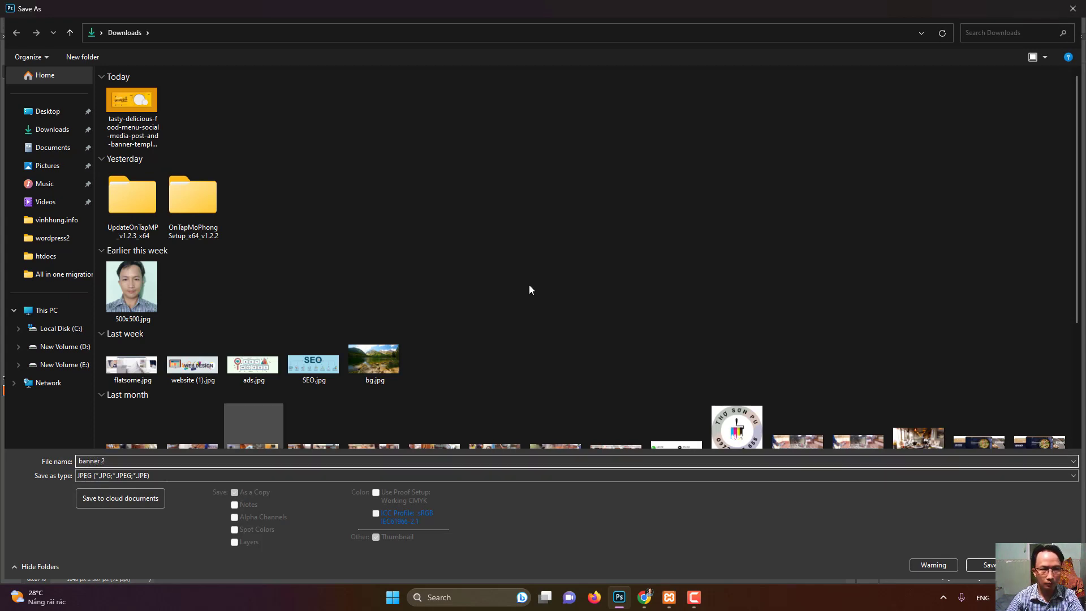
left_click(49, 120)
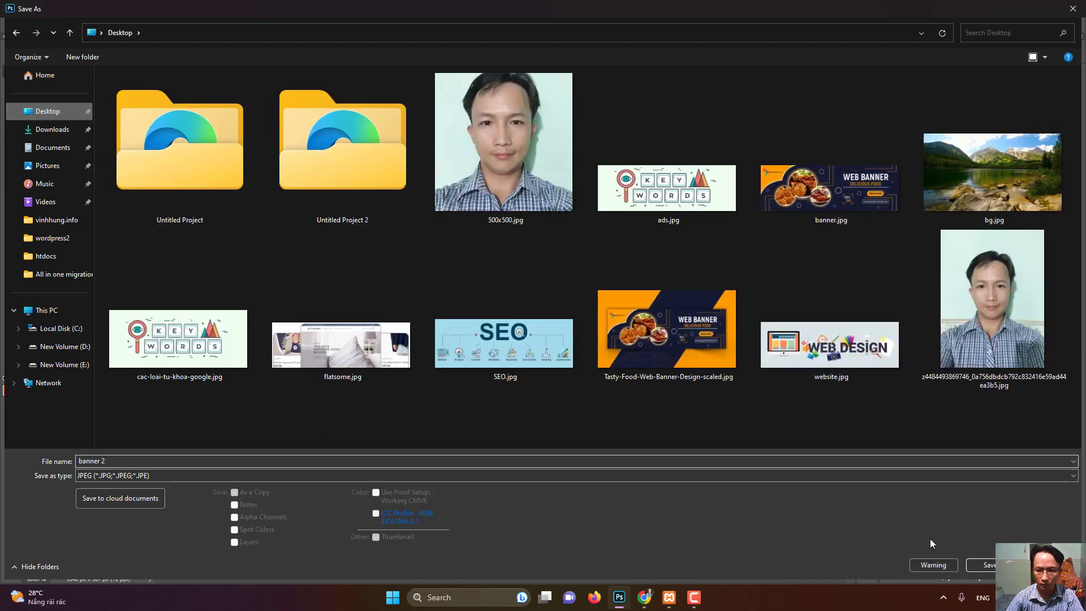
left_click(980, 565)
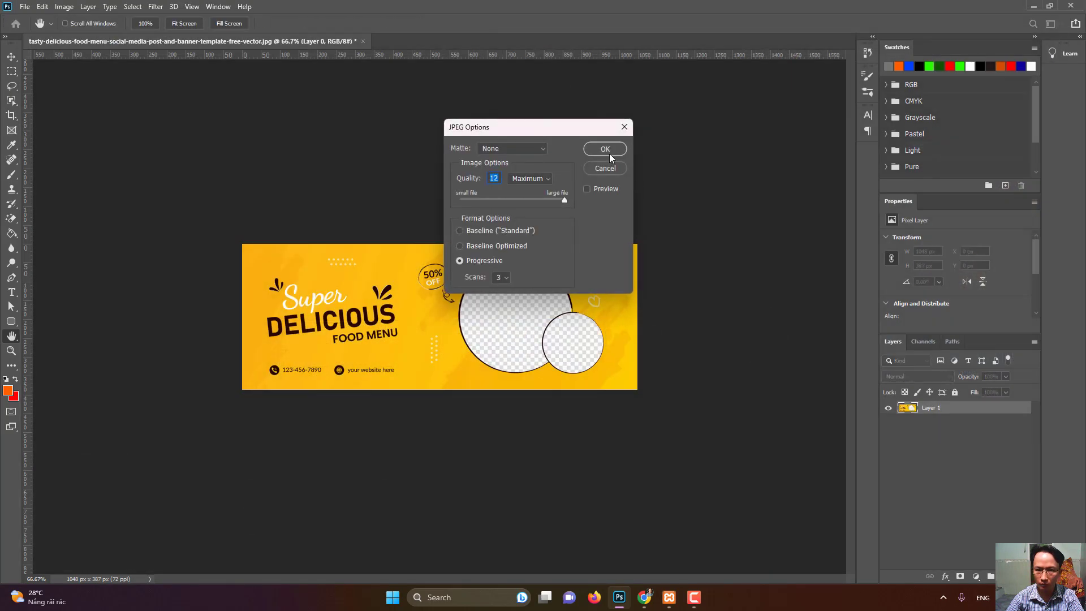
left_click(605, 149)
- Switch to Chrome and open tinyjpg.com in a new tab
left_click(644, 597)
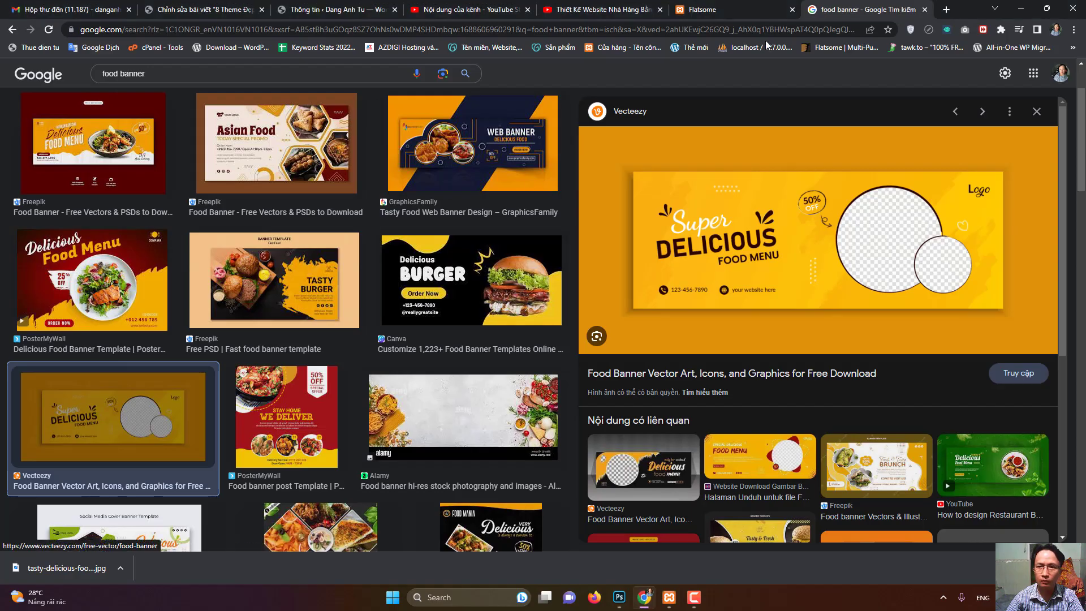
left_click(946, 9)
type("tinyjpg.com")
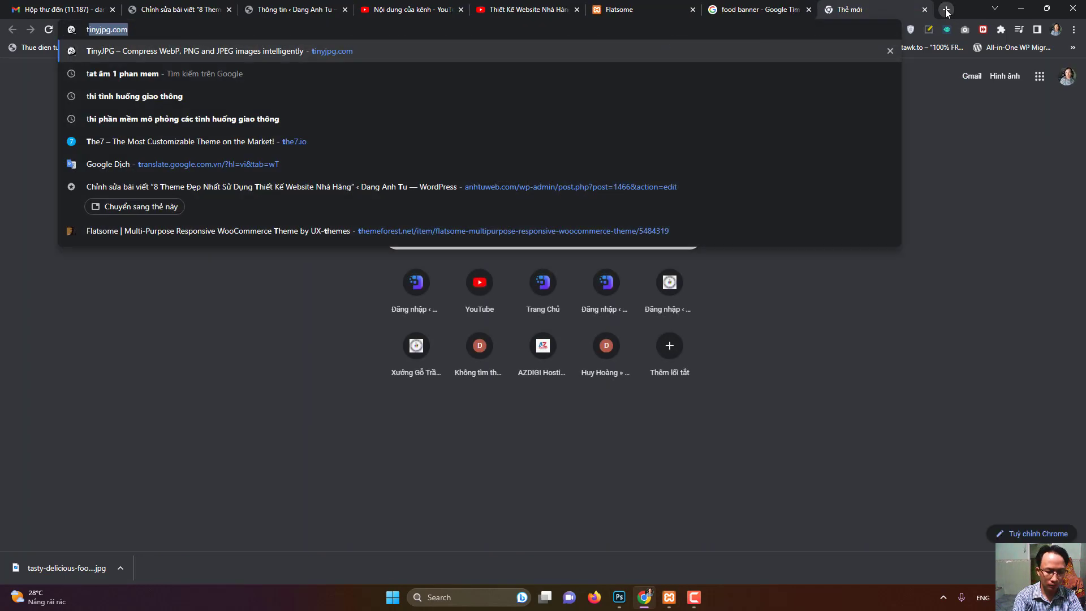
key("Return")
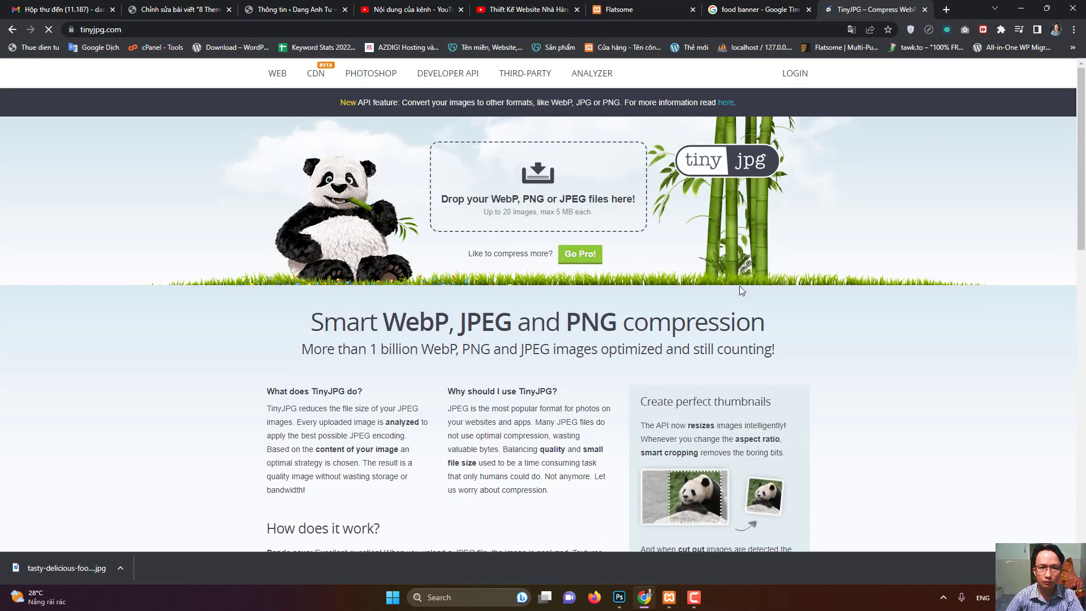
- Upload "banner 2.jpg" from the Desktop folder to TinyJPG for compression and download the compressed file
left_click(538, 187)
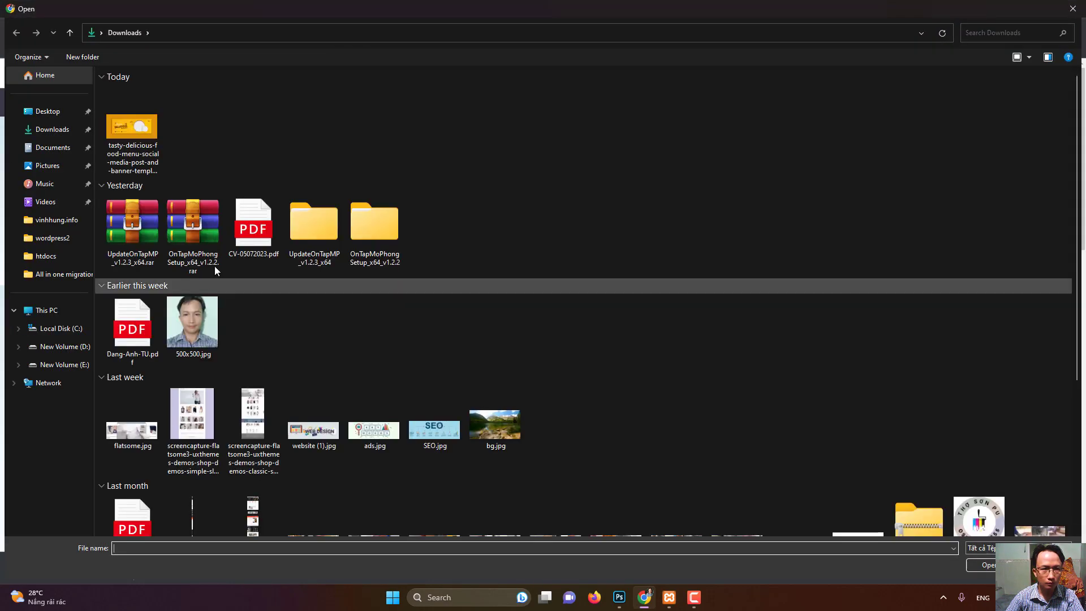
left_click(48, 119)
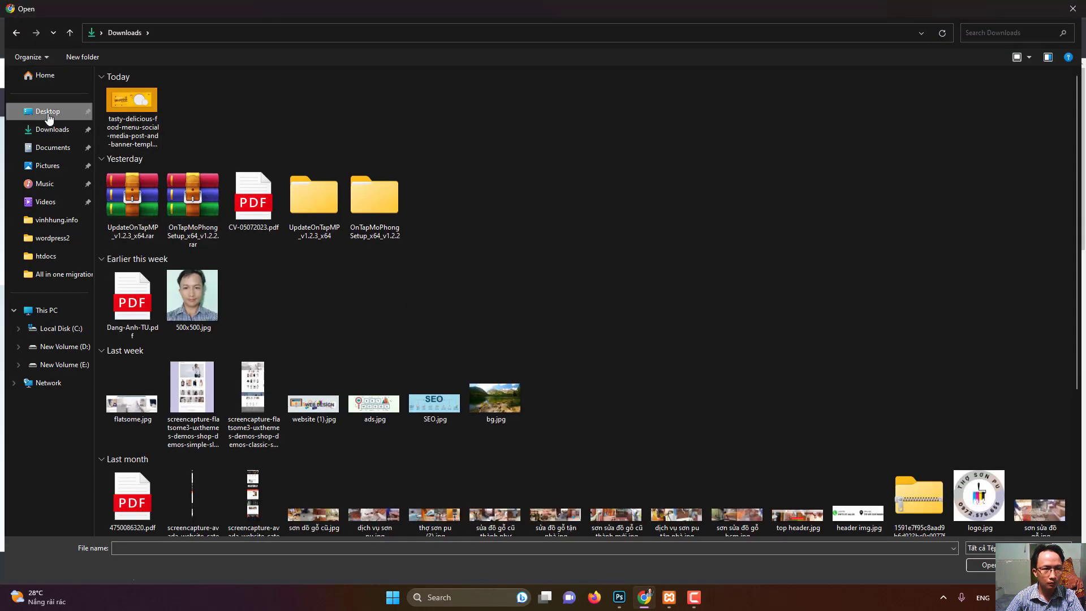
left_click(832, 203)
double_click(832, 203)
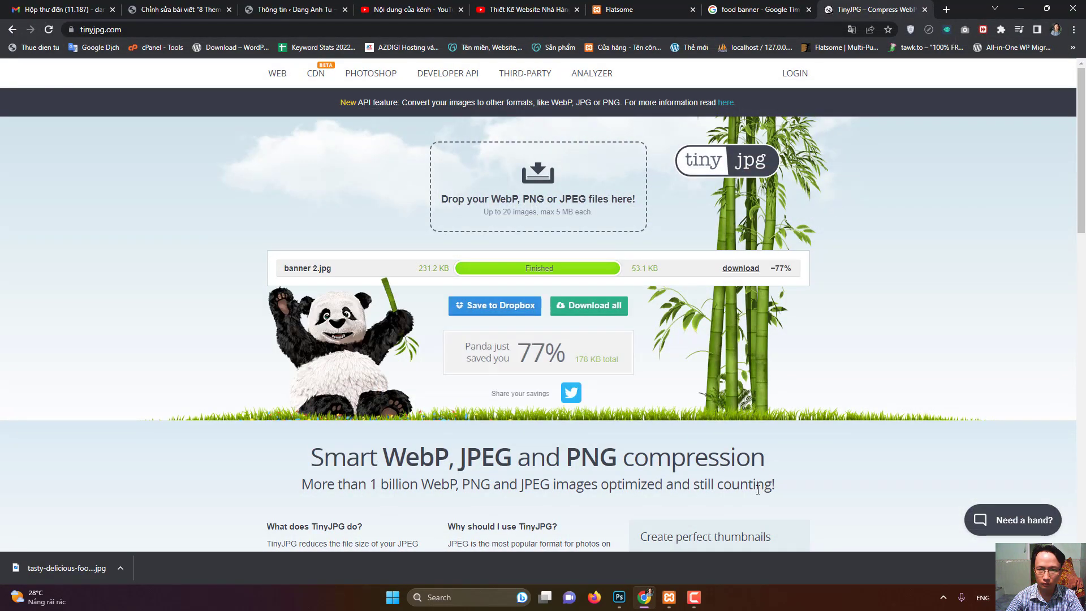
left_click(737, 269)
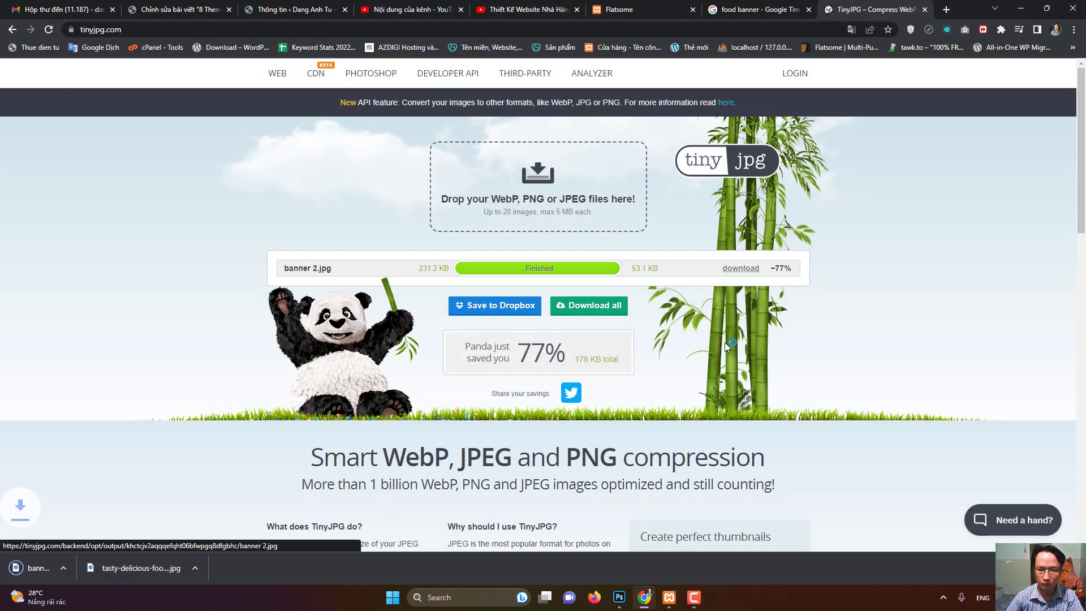
- Switch to the local Flatsome site and open its home page for editing in UX Builder
left_click(199, 8)
left_click(312, 8)
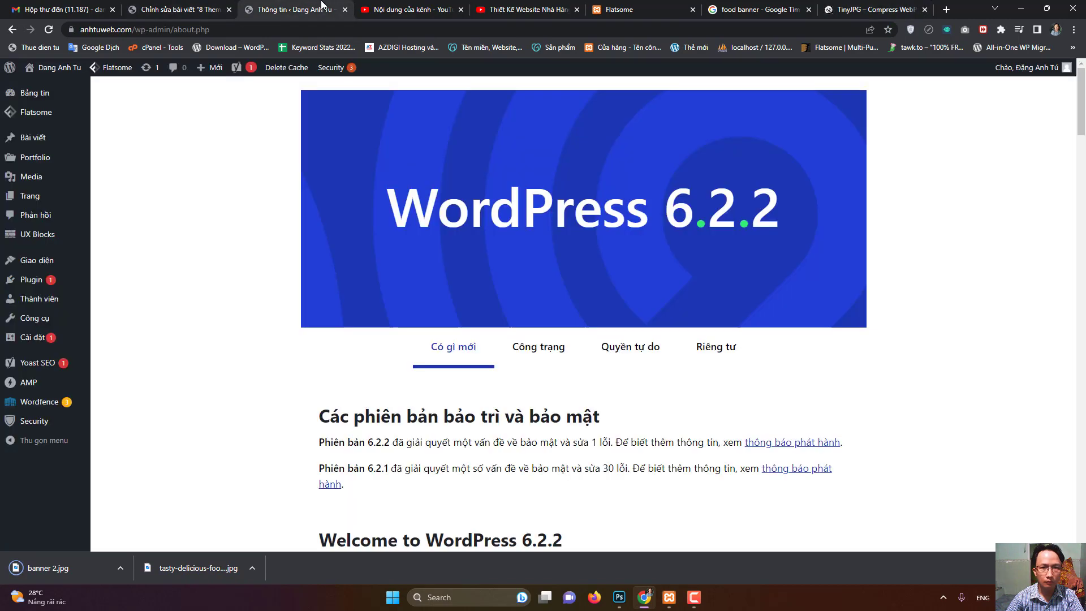
left_click(538, 8)
left_click(621, 8)
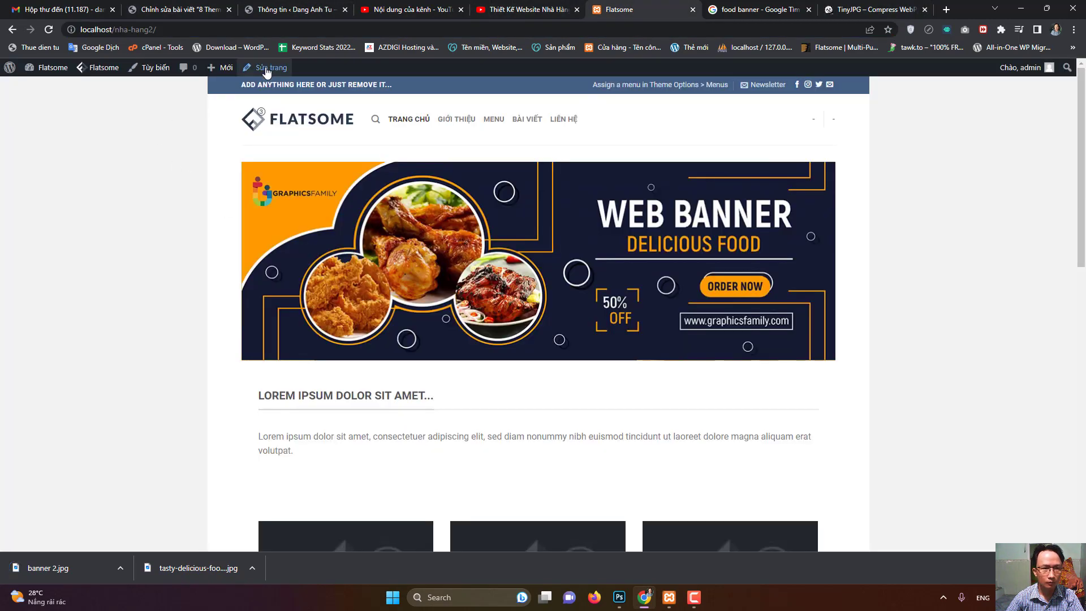
left_click(278, 88)
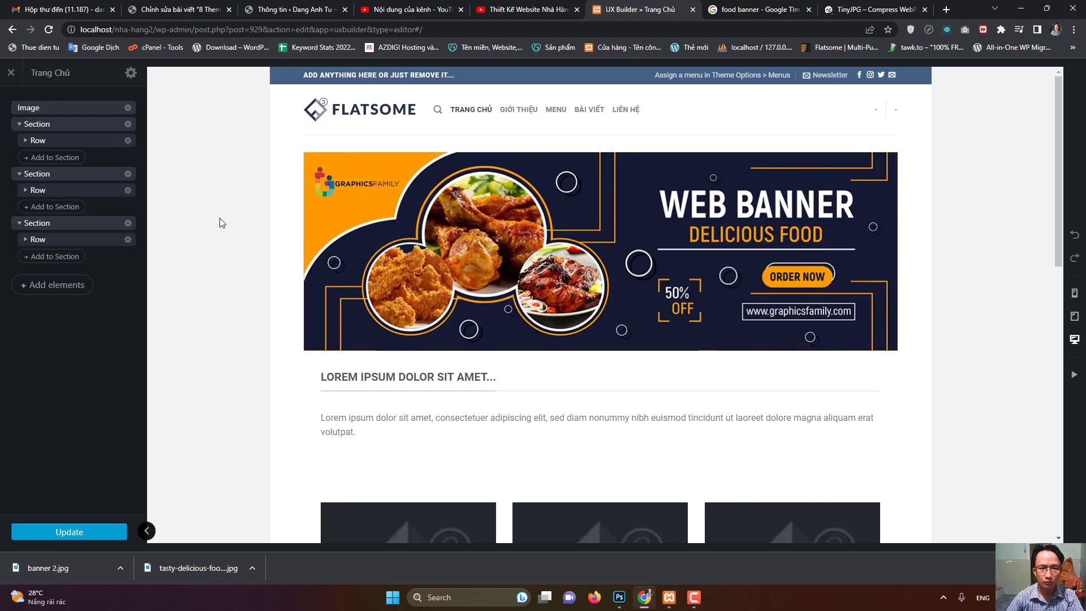
left_click(424, 274)
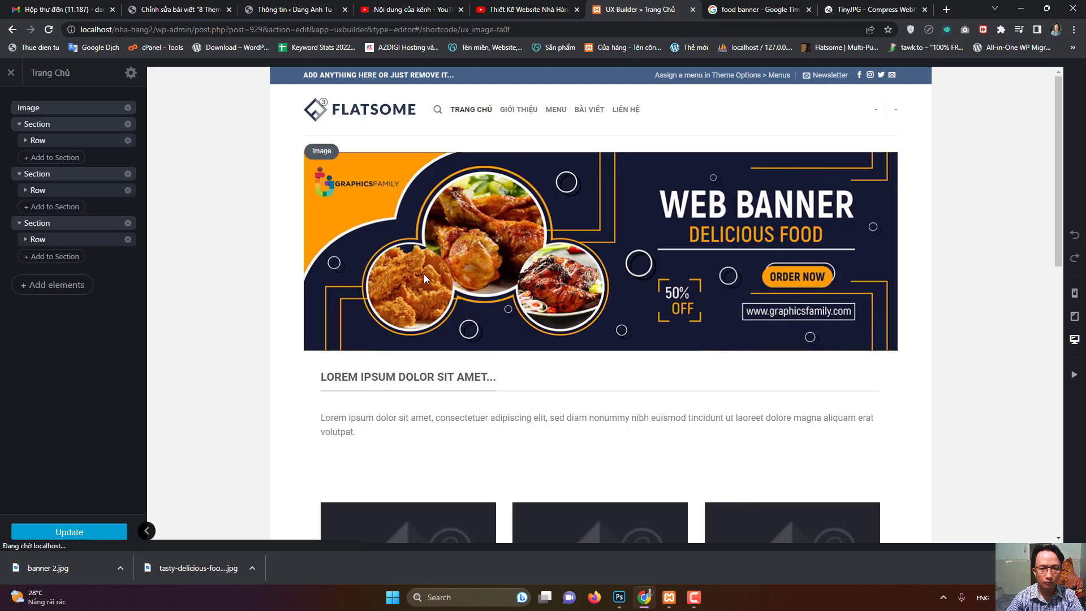
left_click(12, 101)
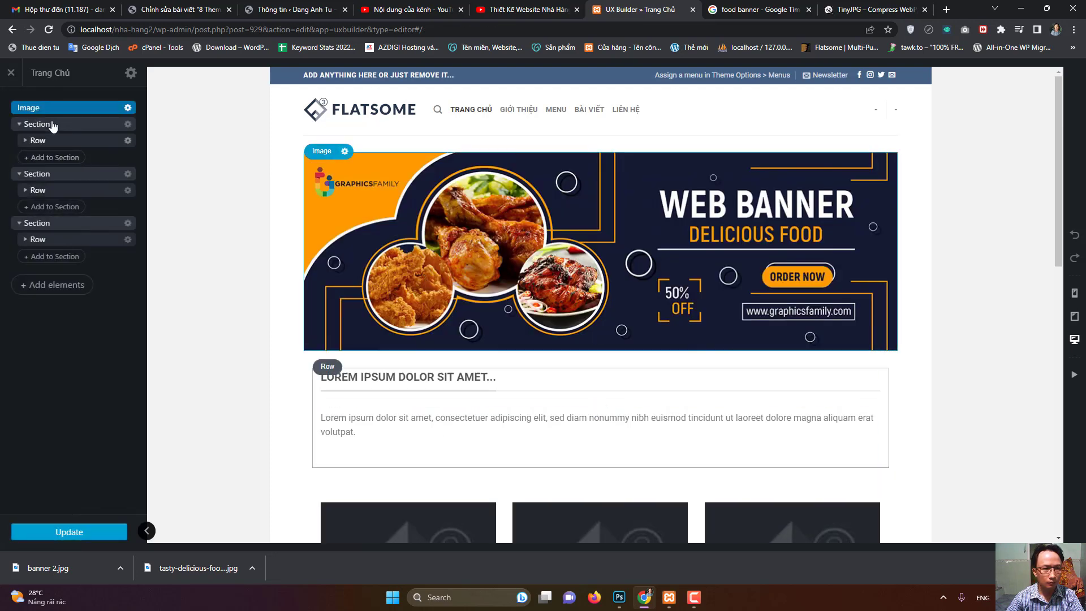
- Add an empty section with the default preset to the page and move it above the banner image
left_click(54, 289)
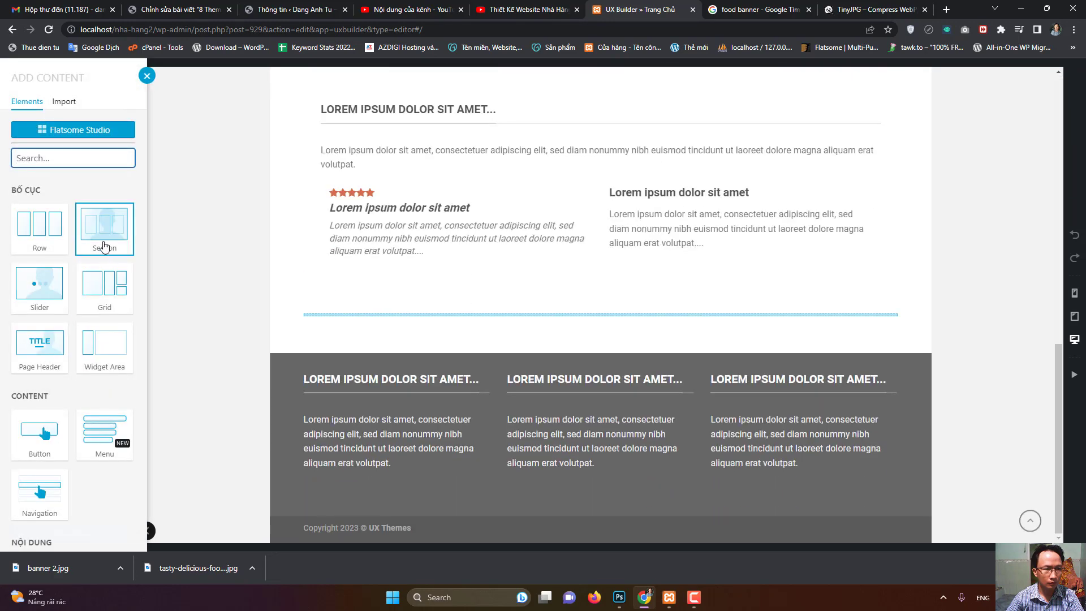
left_click(103, 246)
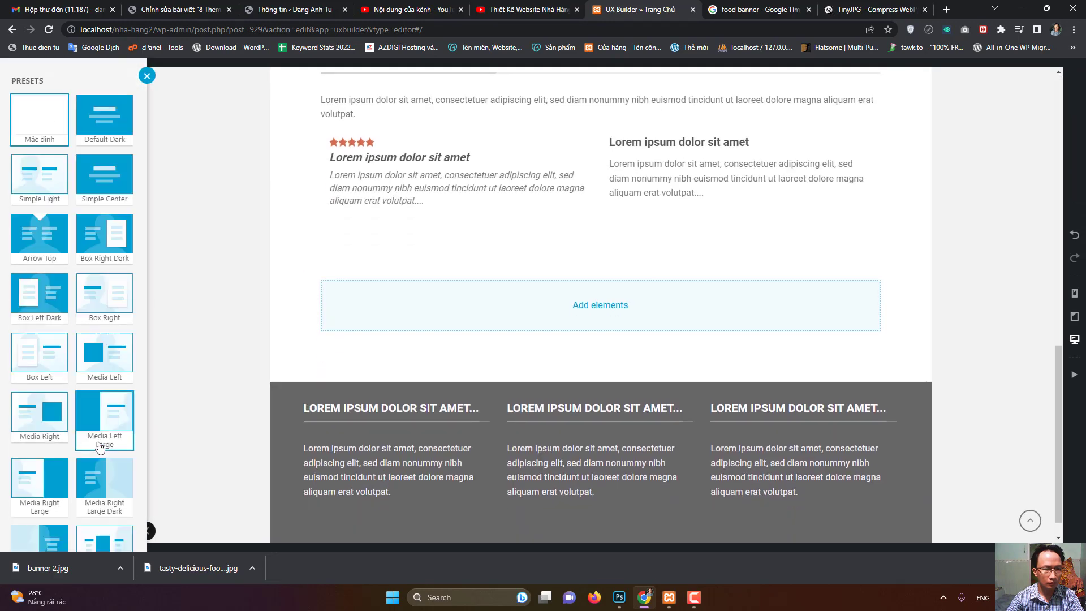
scroll(96, 458, "down", 2)
left_click(68, 526)
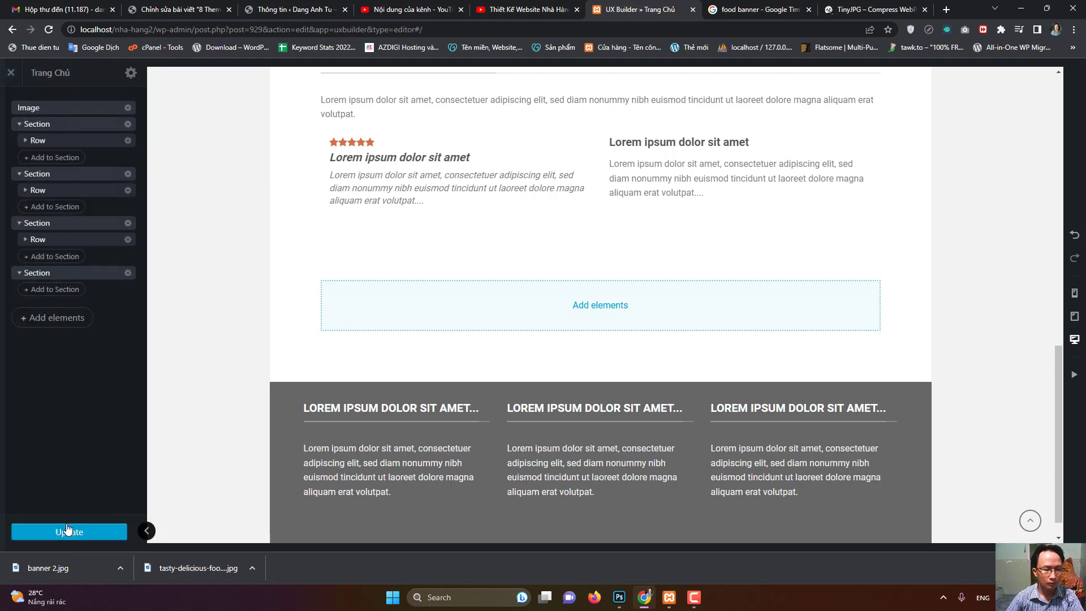
left_click(59, 276)
left_click(15, 110)
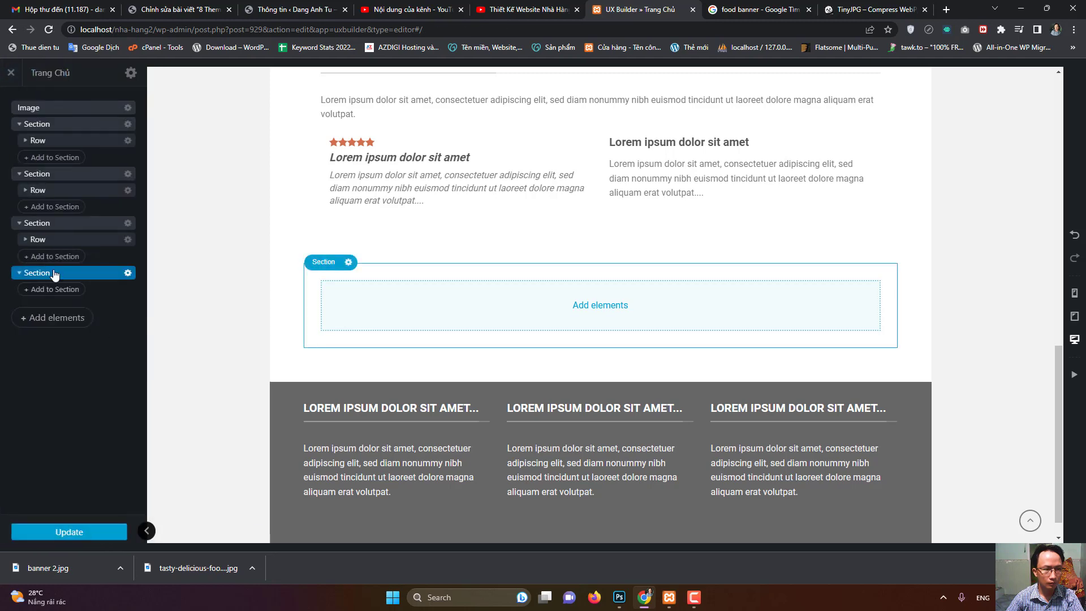
left_click_drag(56, 274, 52, 125)
- Add a row with a single 12/12 column inside the new first section
left_click(53, 126)
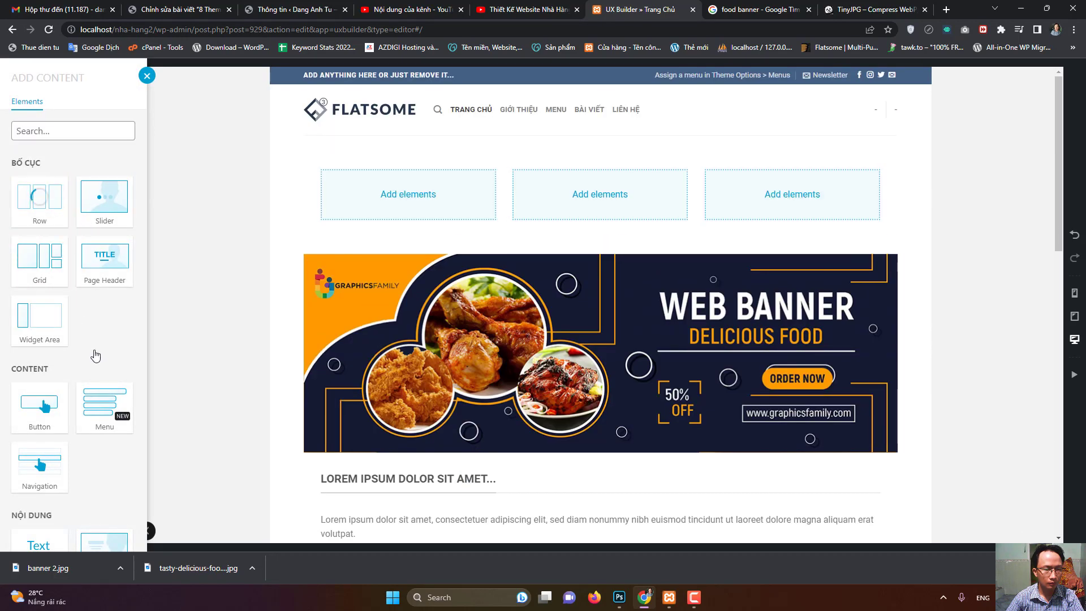
left_click(107, 203)
left_click(88, 539)
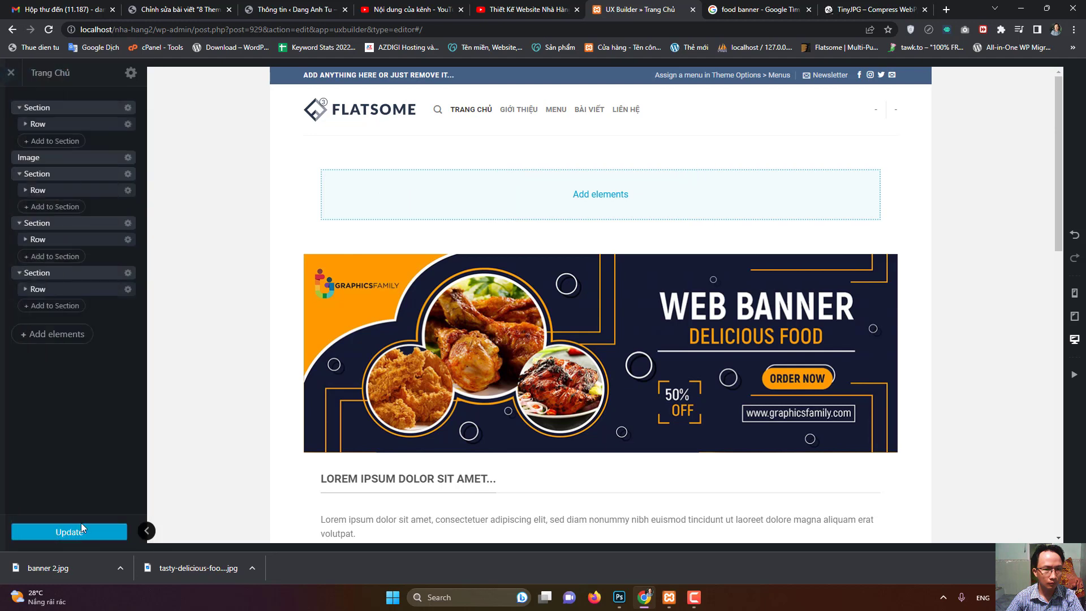
left_click(73, 276)
left_click(11, 100)
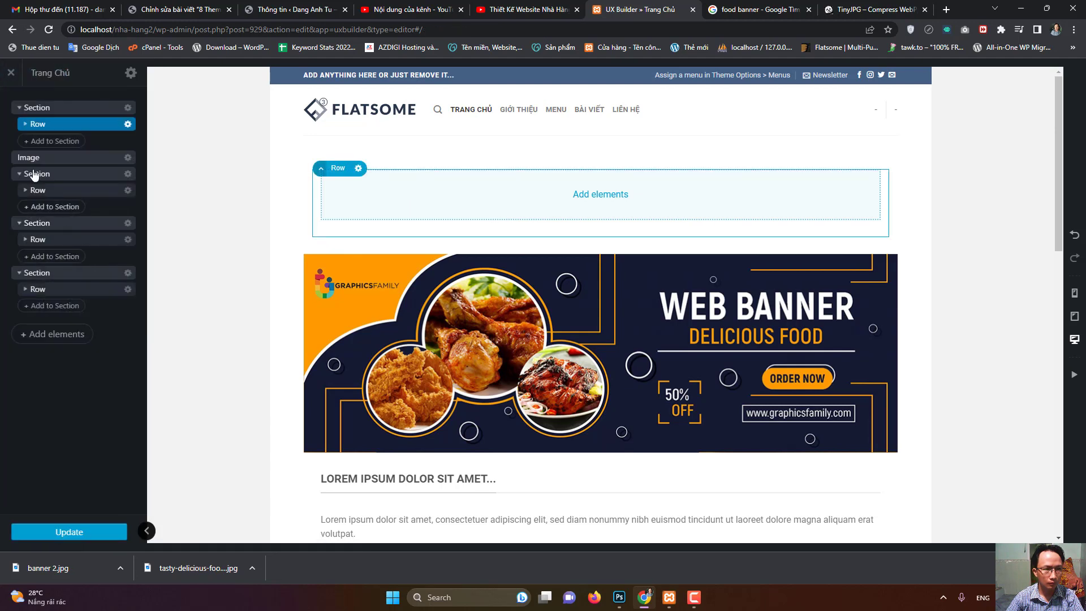
- Expand the new row and its column and add a default slider inside the column
left_click(26, 124)
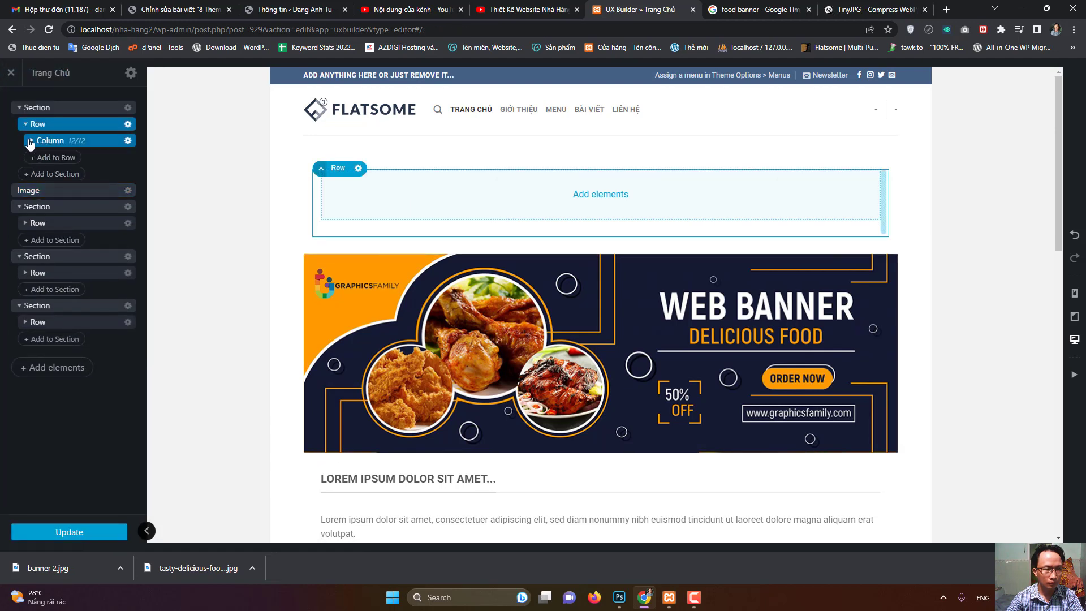
left_click(32, 141)
left_click(59, 163)
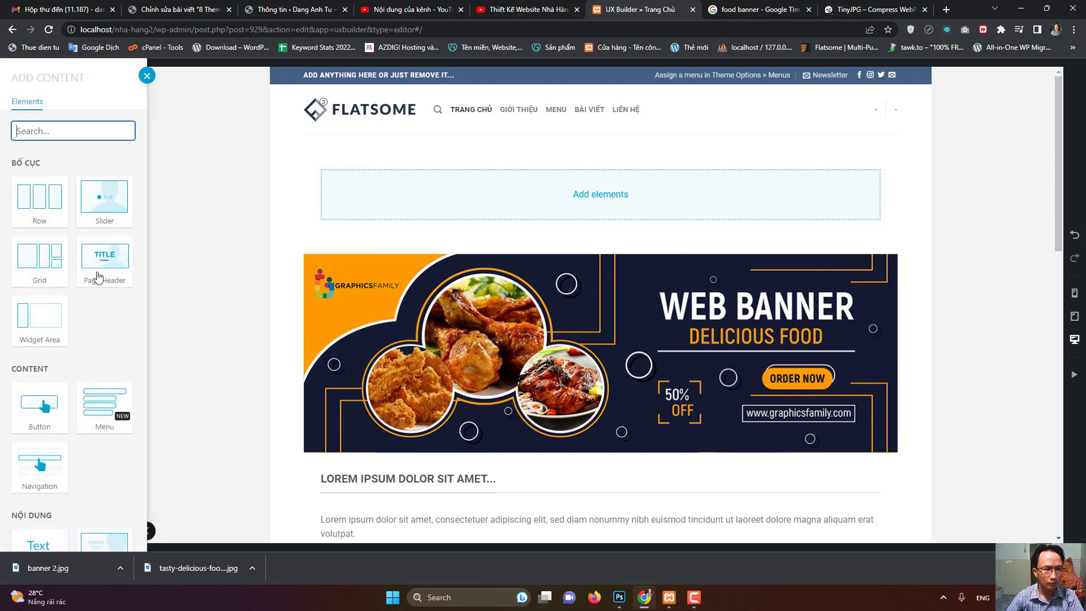
left_click(107, 218)
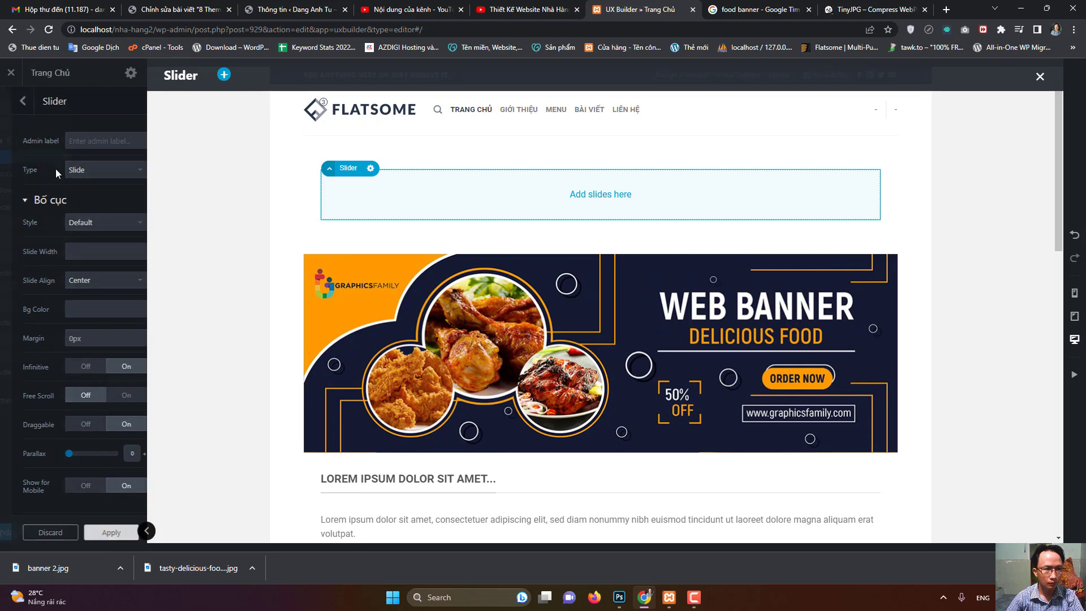
- Move the existing banner image into the slider and duplicate it as a second slide
left_click_drag(34, 240, 76, 182)
left_click(128, 173)
left_click(106, 218)
left_click(103, 203)
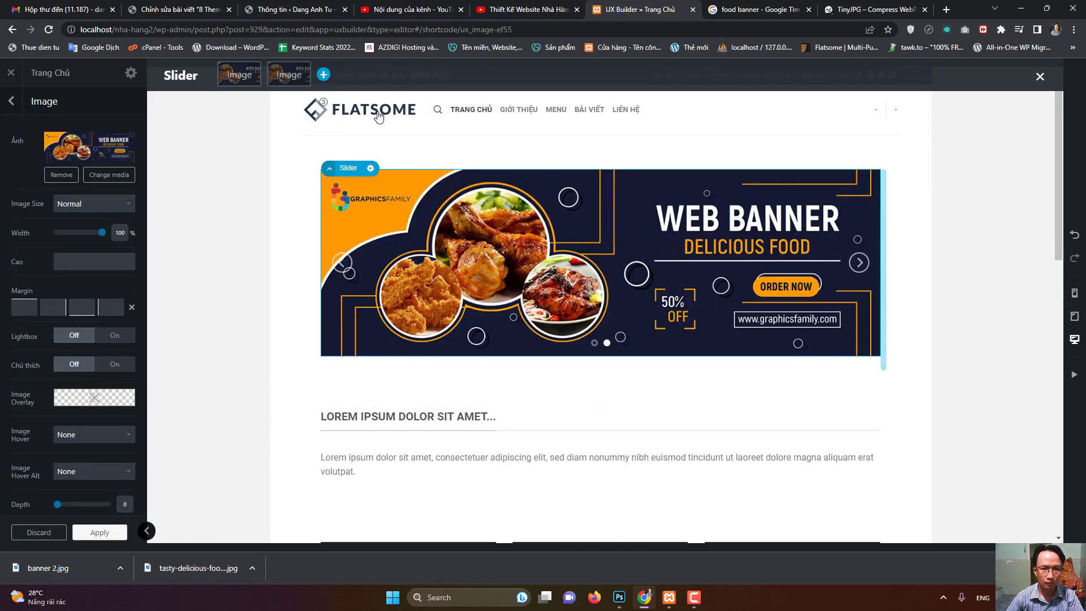
- Replace the second slide's image with the compressed "banner 2.jpg" uploaded from the Downloads folder
left_click(288, 74)
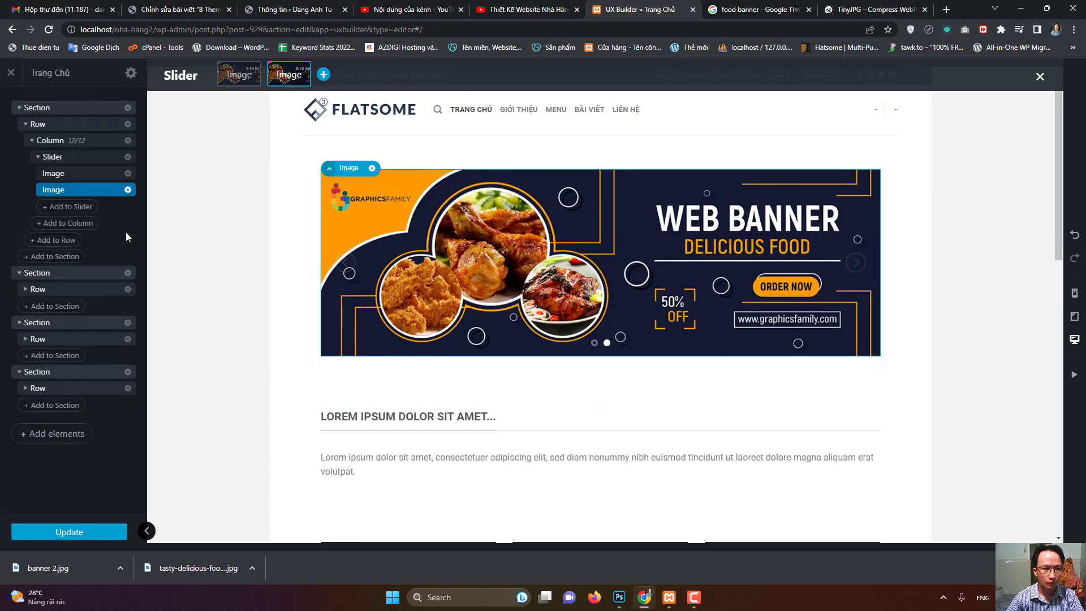
left_click(93, 191)
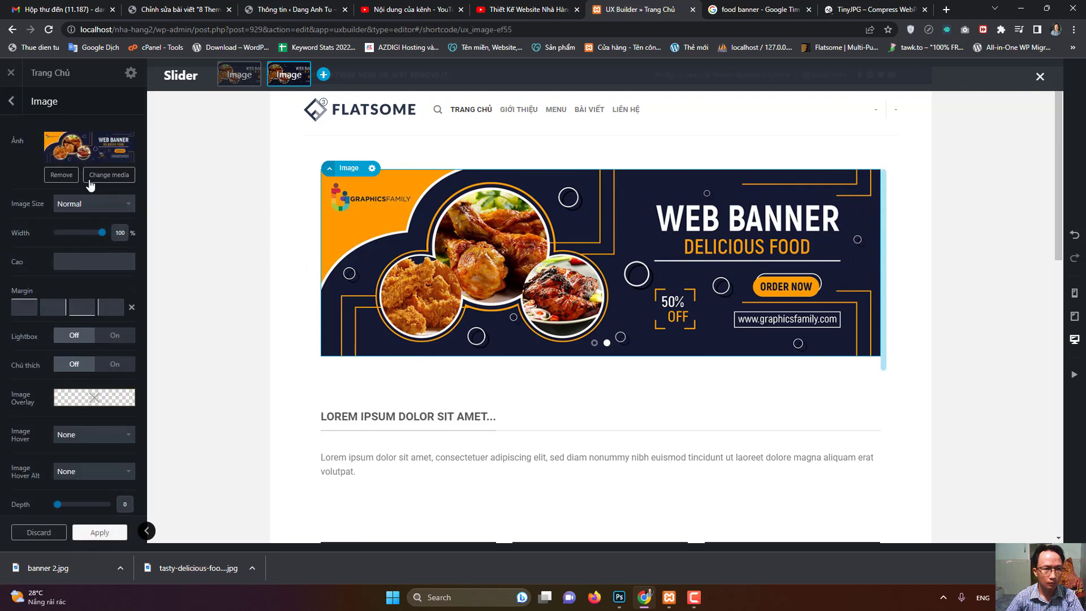
left_click(108, 177)
left_click(38, 115)
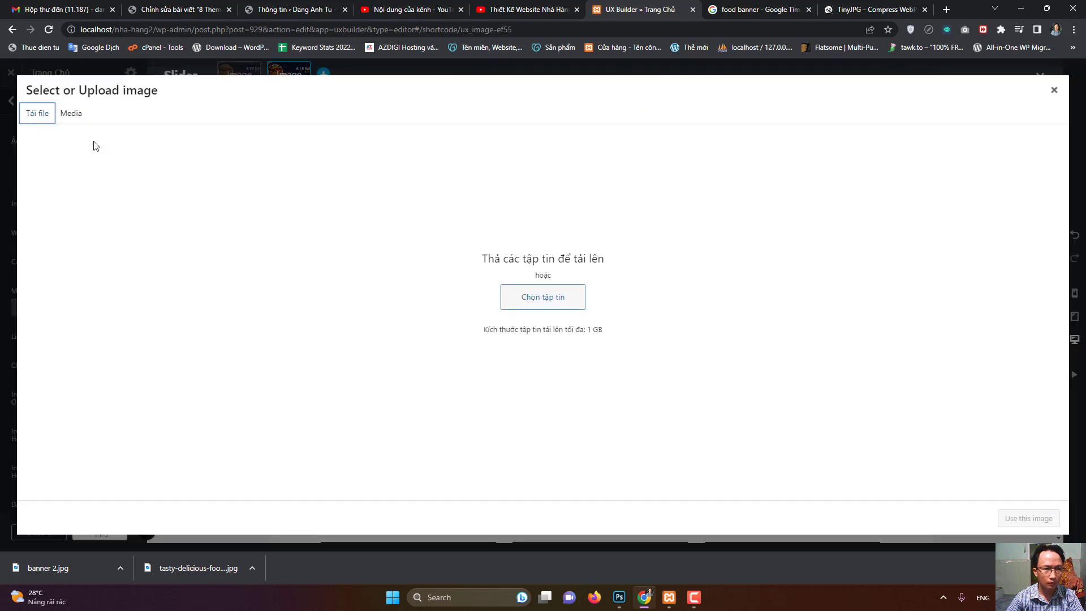
left_click(545, 302)
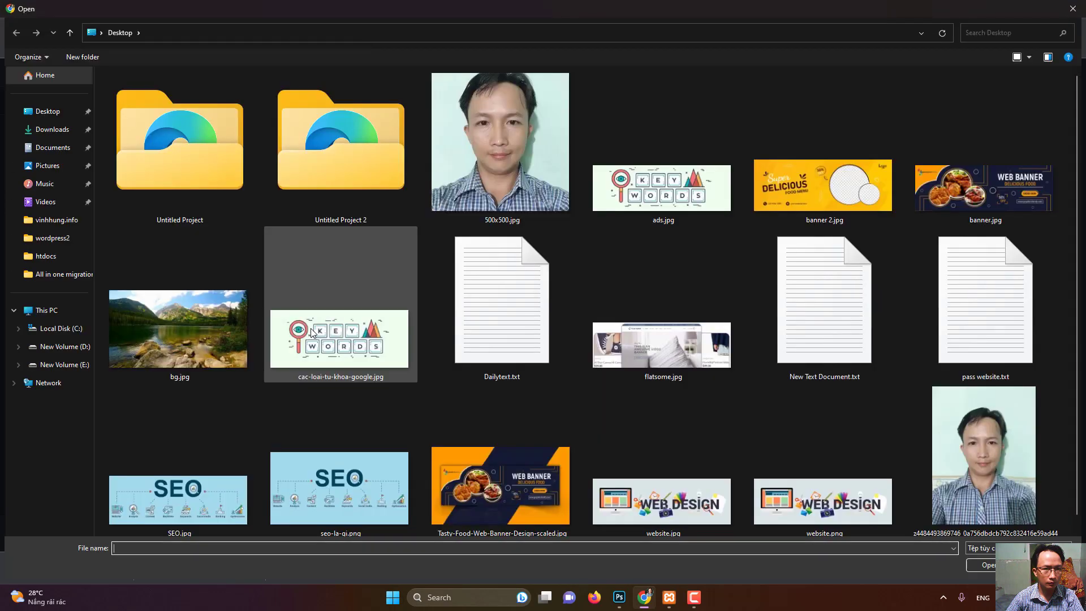
left_click(59, 130)
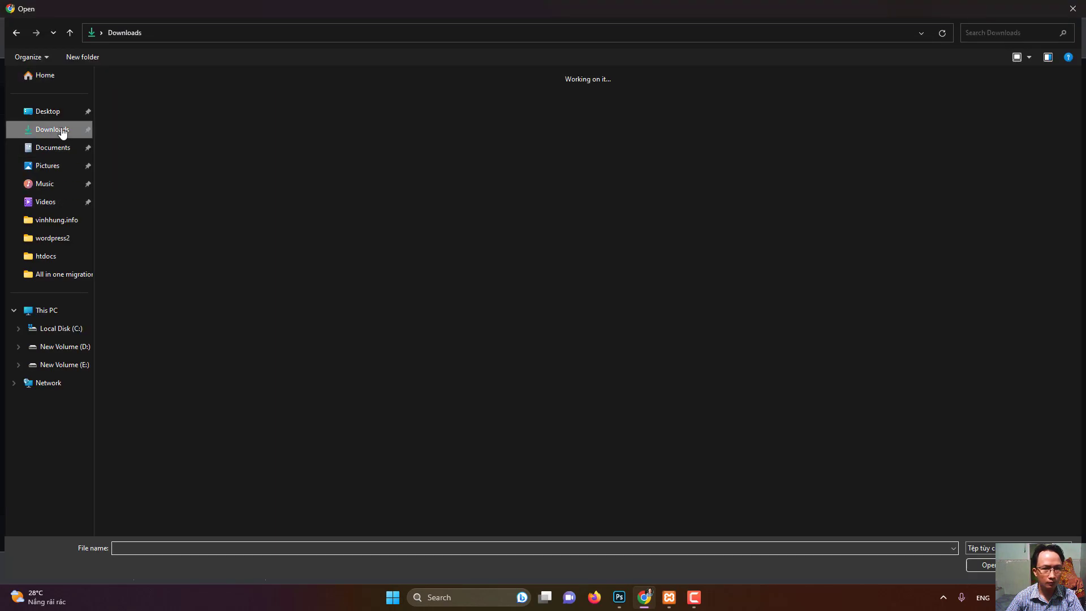
double_click(140, 132)
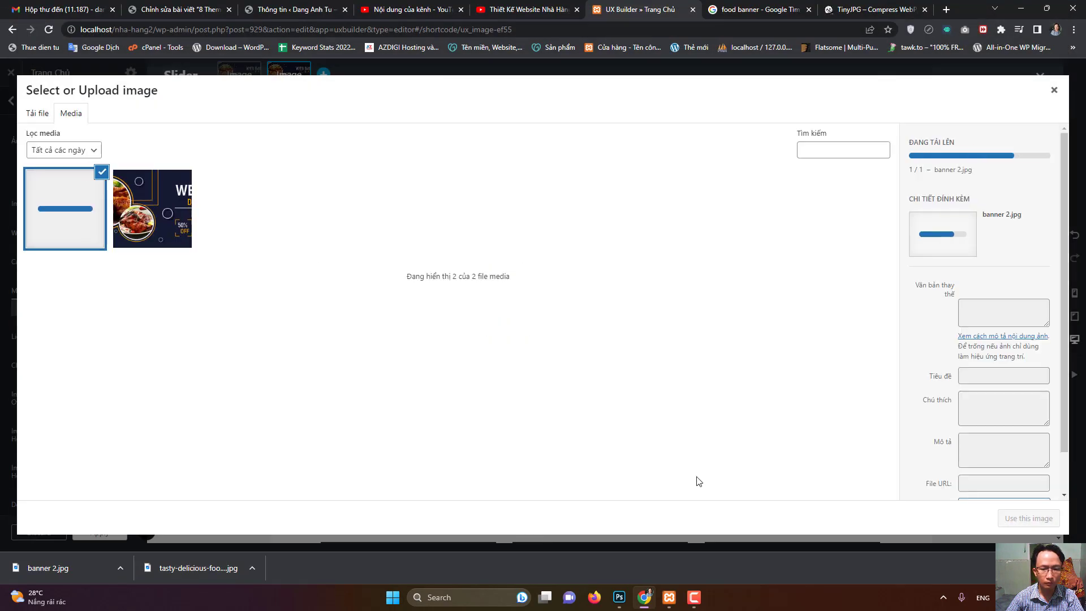
left_click(1025, 518)
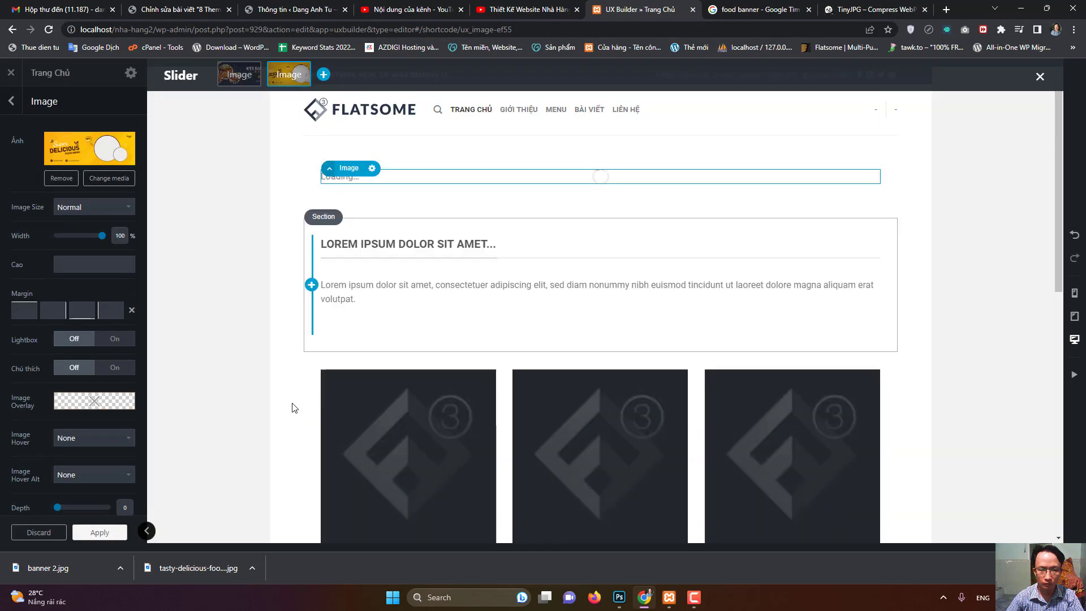
- Apply the slide image, update the page, and check the slider on the published home page by swiping between slides
left_click(98, 534)
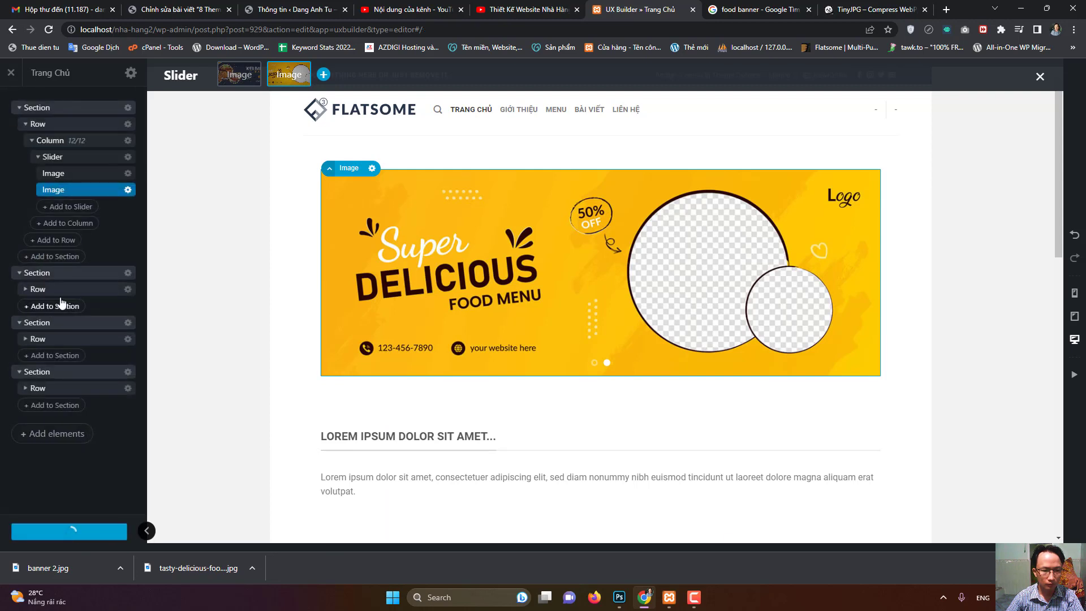
left_click(12, 79)
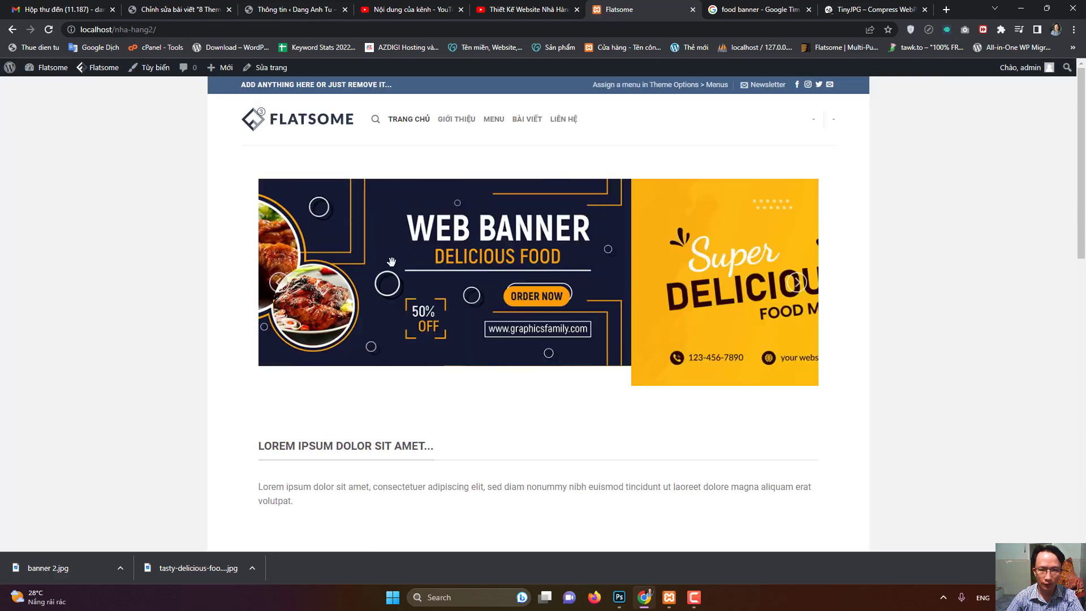
left_click_drag(391, 262, 415, 272)
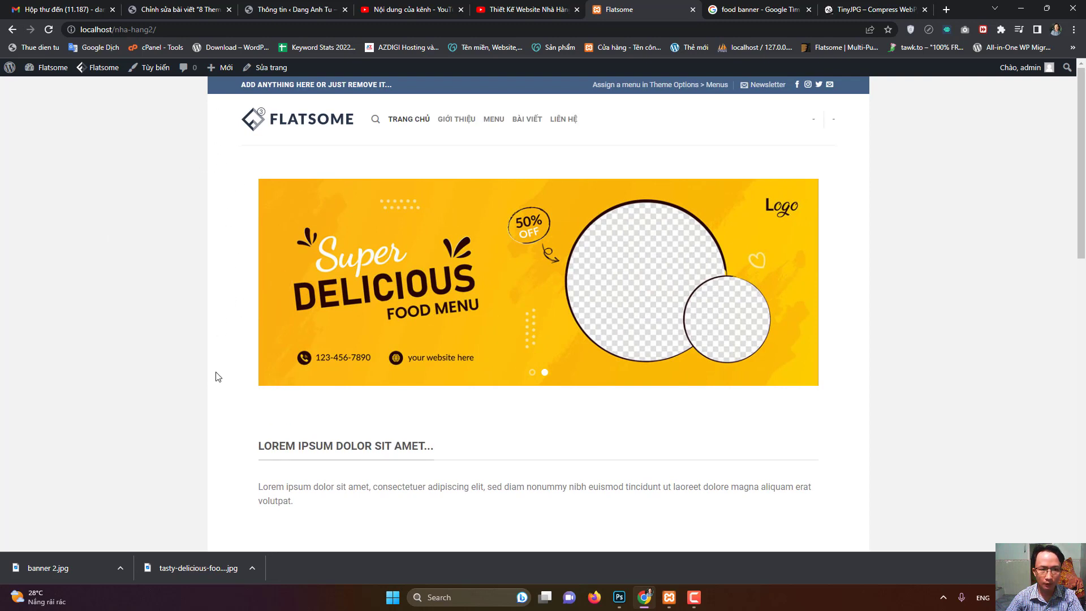
- Reopen the home page in UX Builder, change its template to "Page - Full Width", and update the page
mouse_move(264, 67)
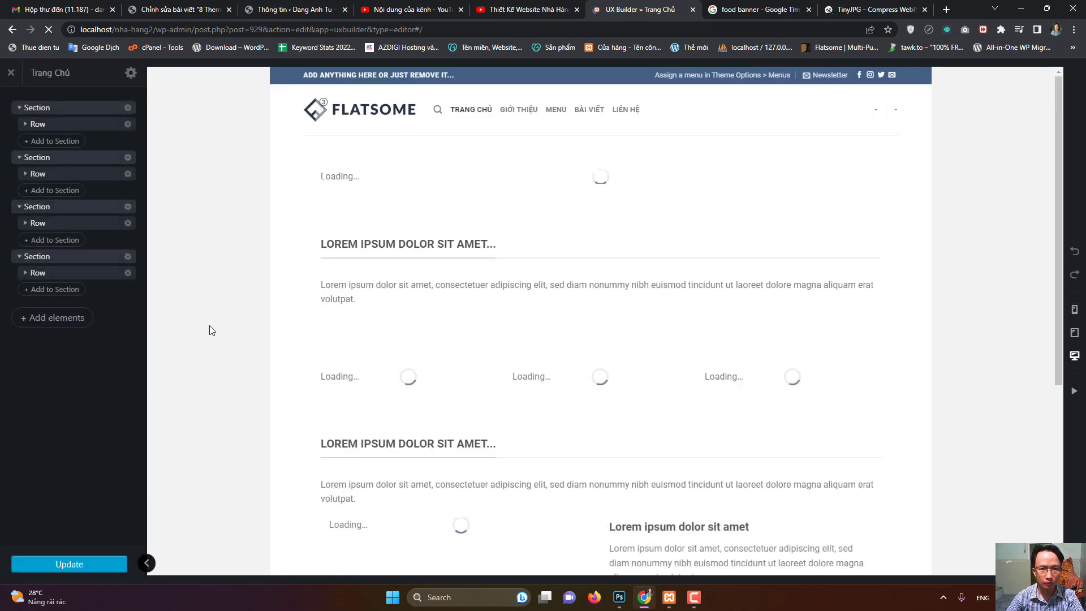
left_click(131, 75)
left_click(86, 312)
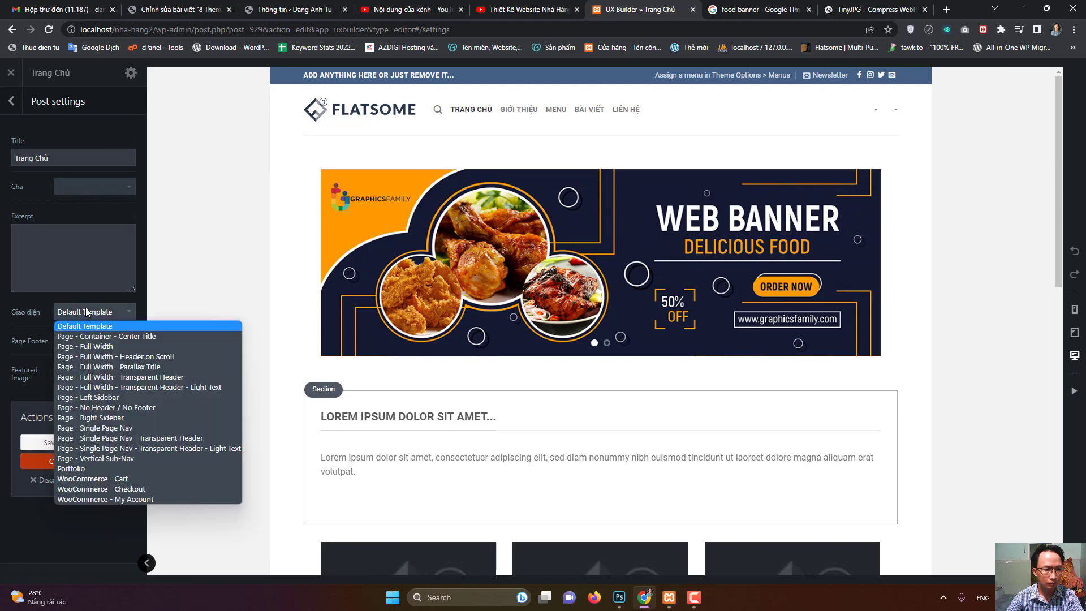
left_click(90, 345)
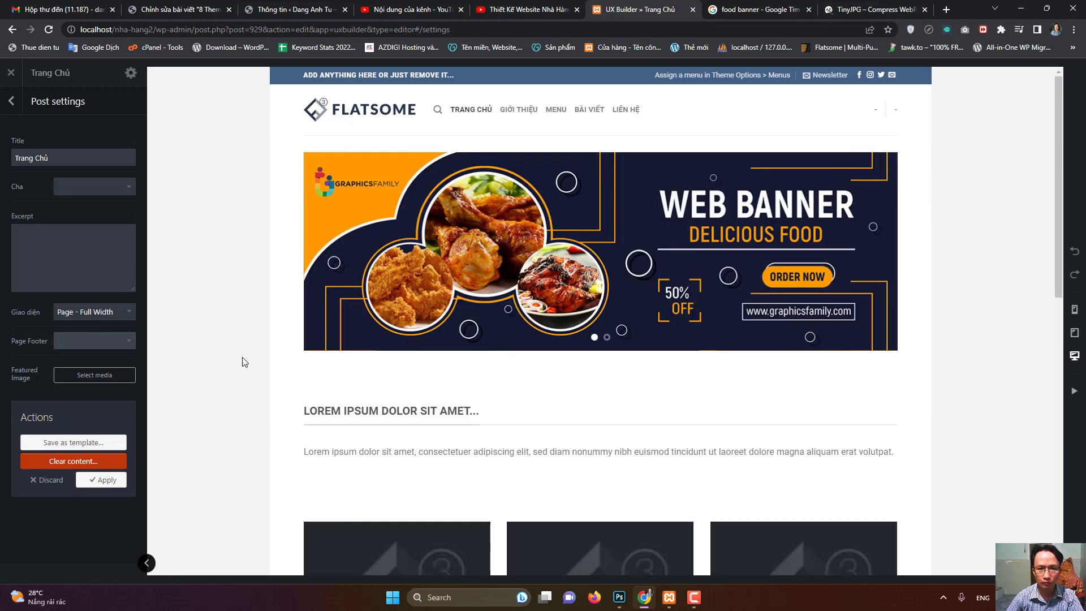
left_click(106, 480)
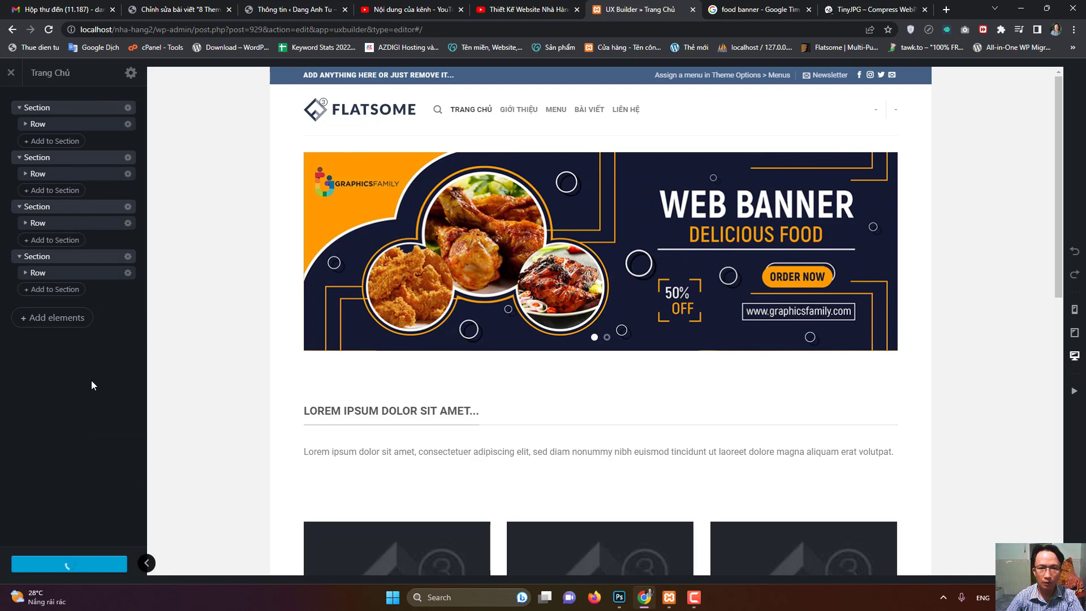
- Set the padding of the first section, which holds the slider, to 0
left_click(128, 111)
left_click(110, 136)
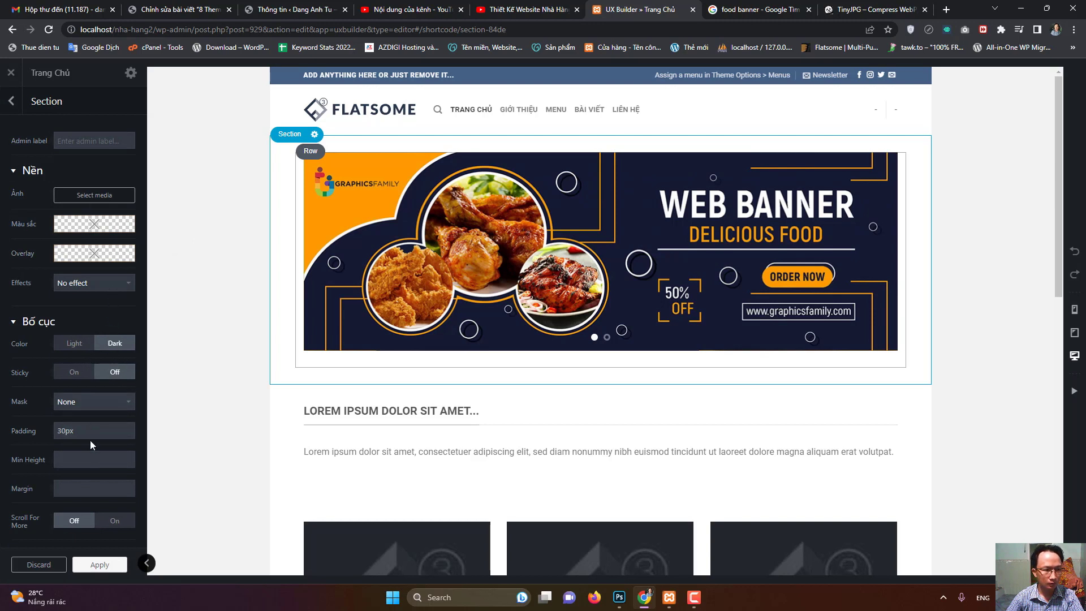
double_click(71, 430)
type("0")
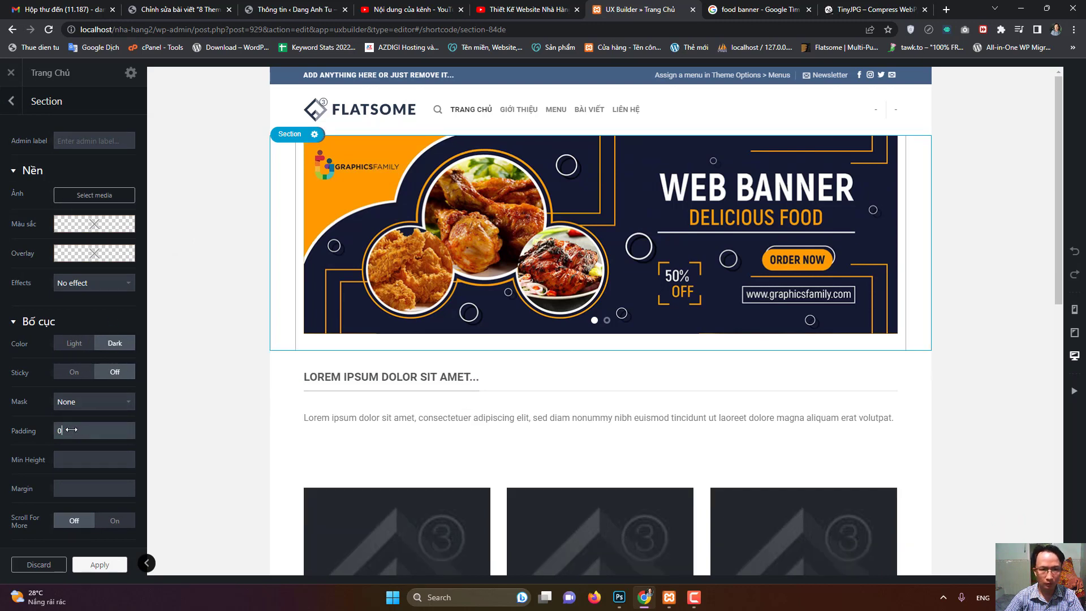
left_click(11, 101)
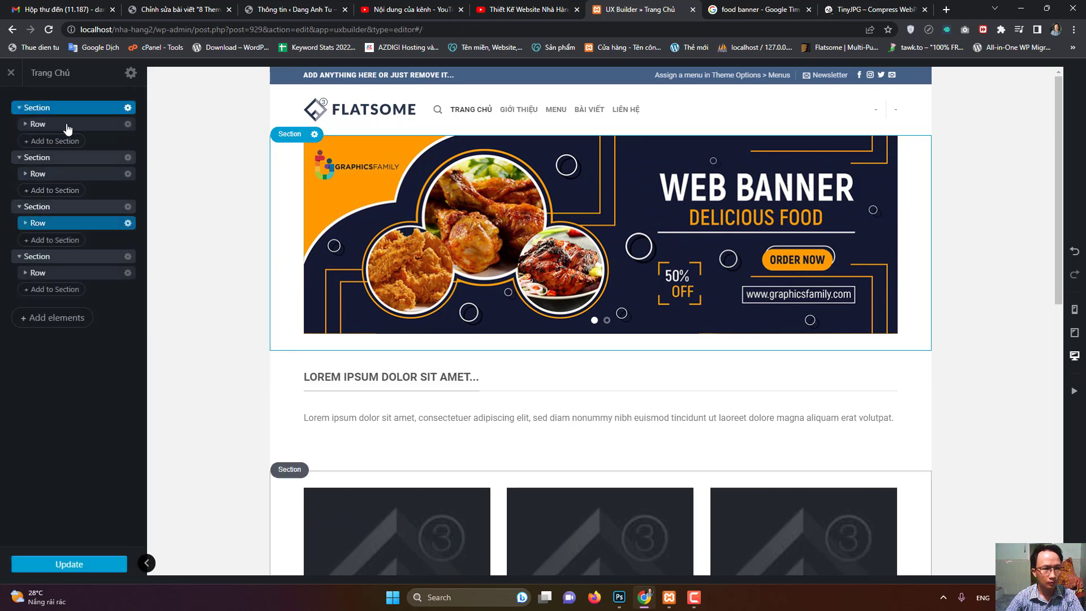
- Set the slider's row to Full width with Collapse column spacing, update the page, and return to the published home page
left_click(76, 125)
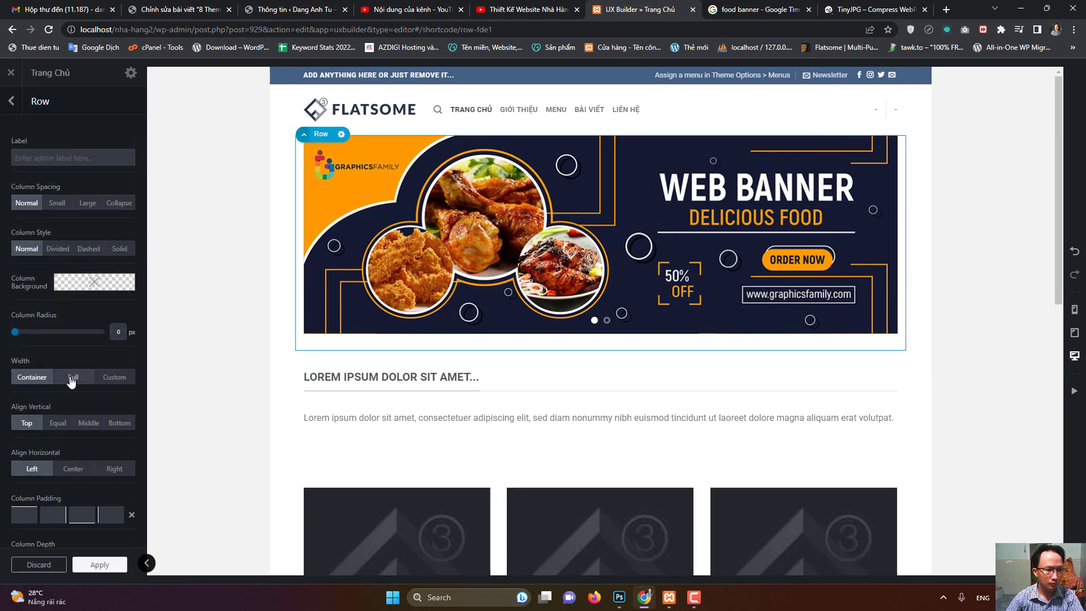
left_click(72, 377)
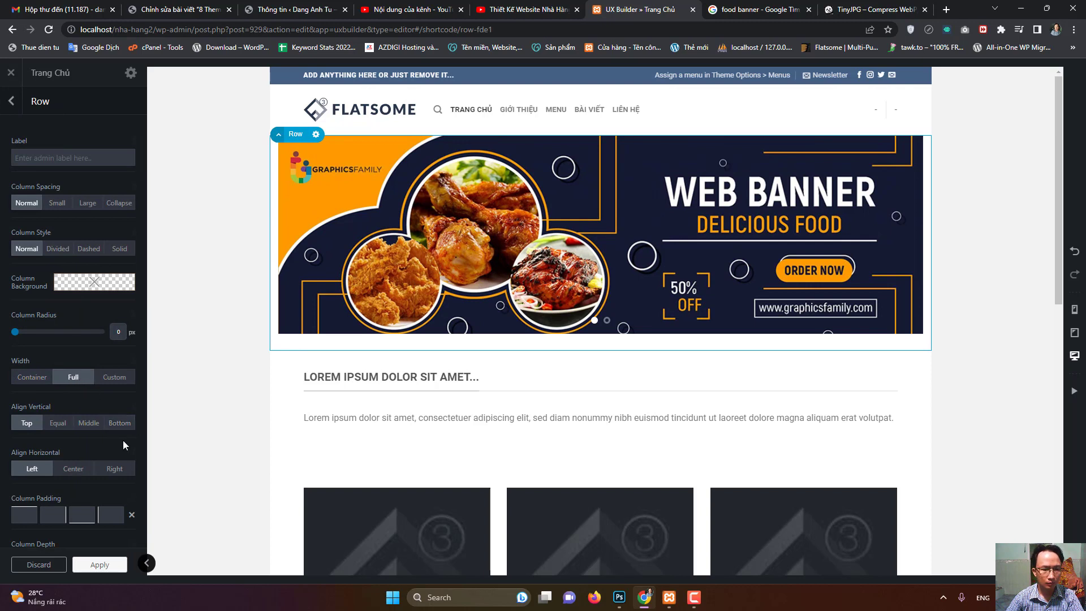
left_click(118, 204)
left_click(92, 566)
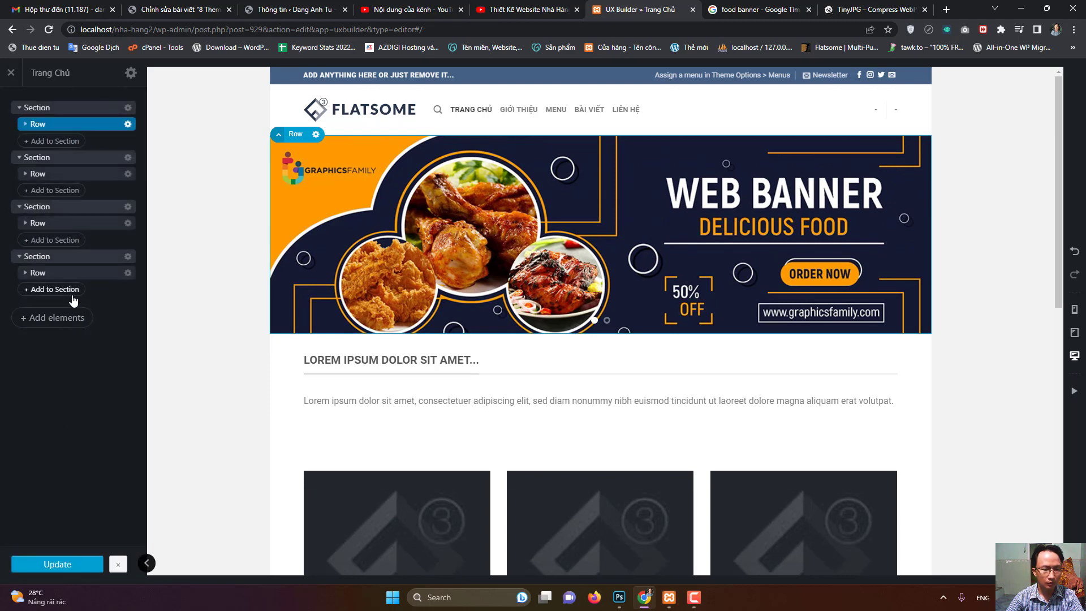
left_click(10, 72)
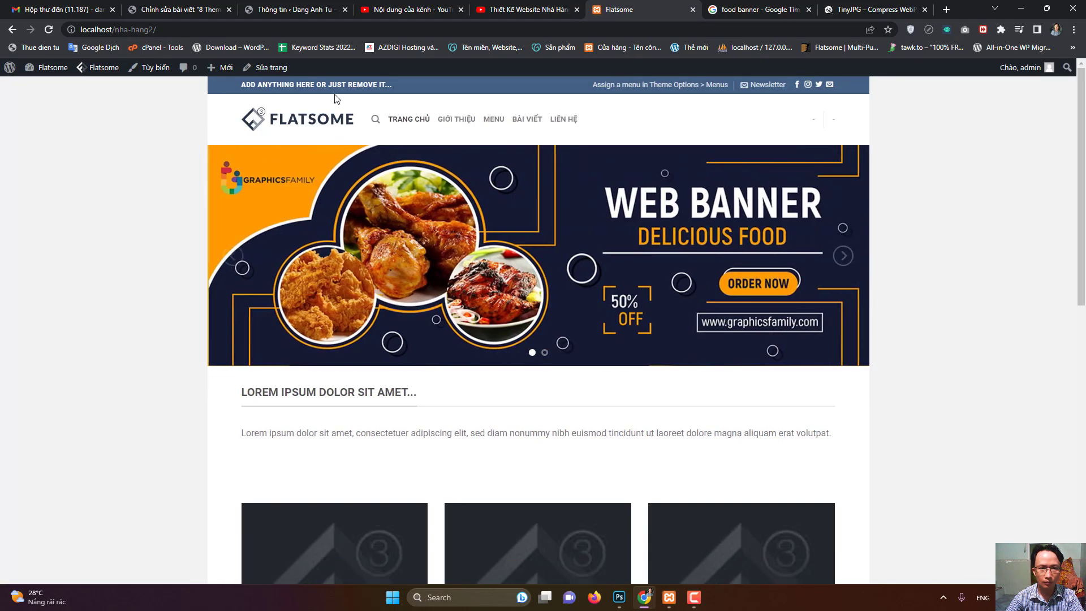
left_click(275, 88)
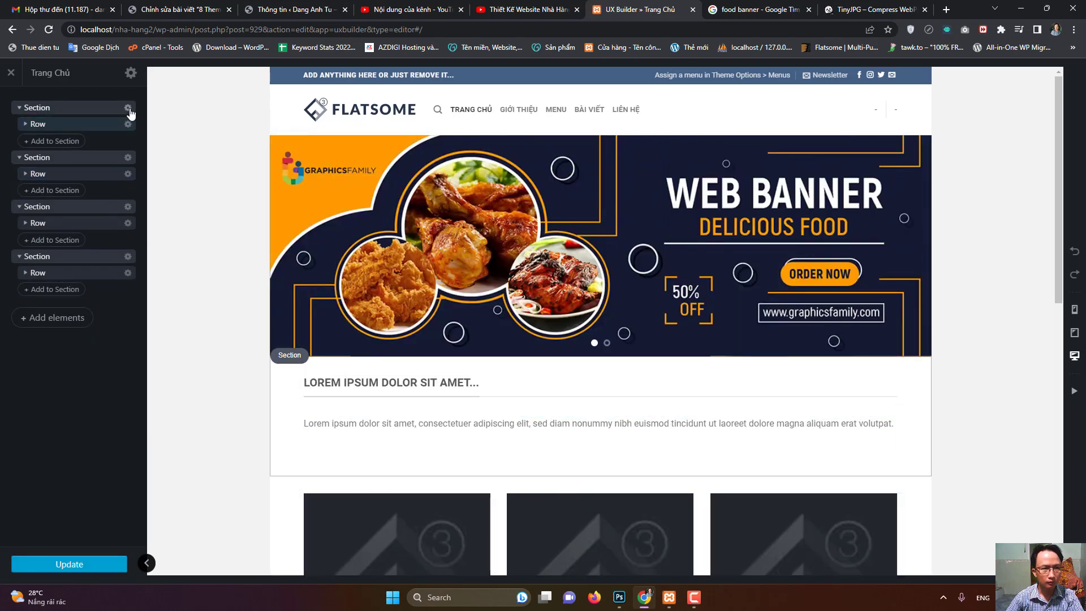
left_click(12, 80)
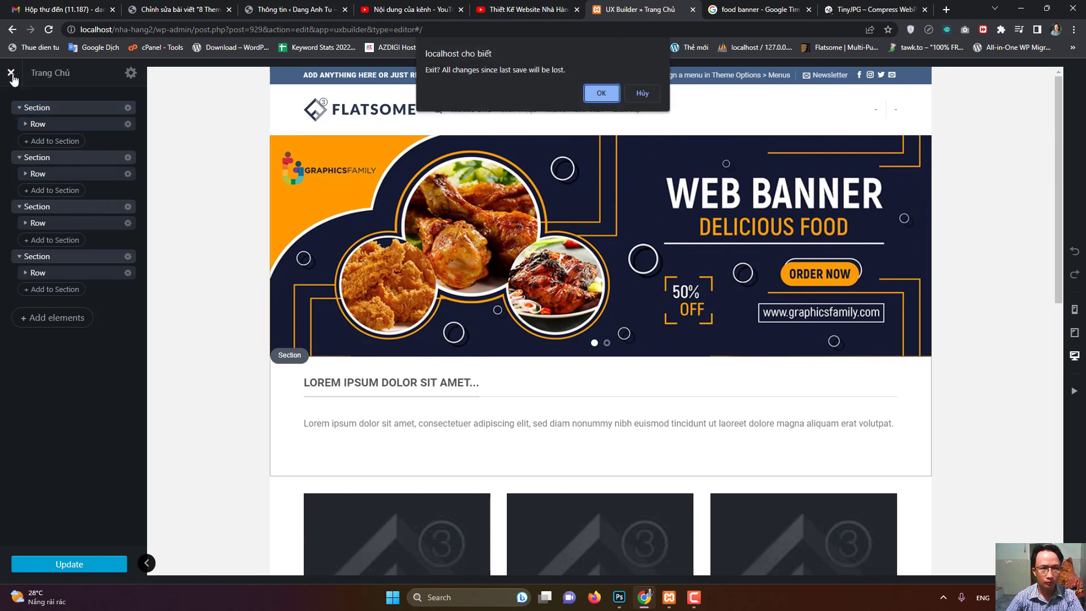
left_click(601, 94)
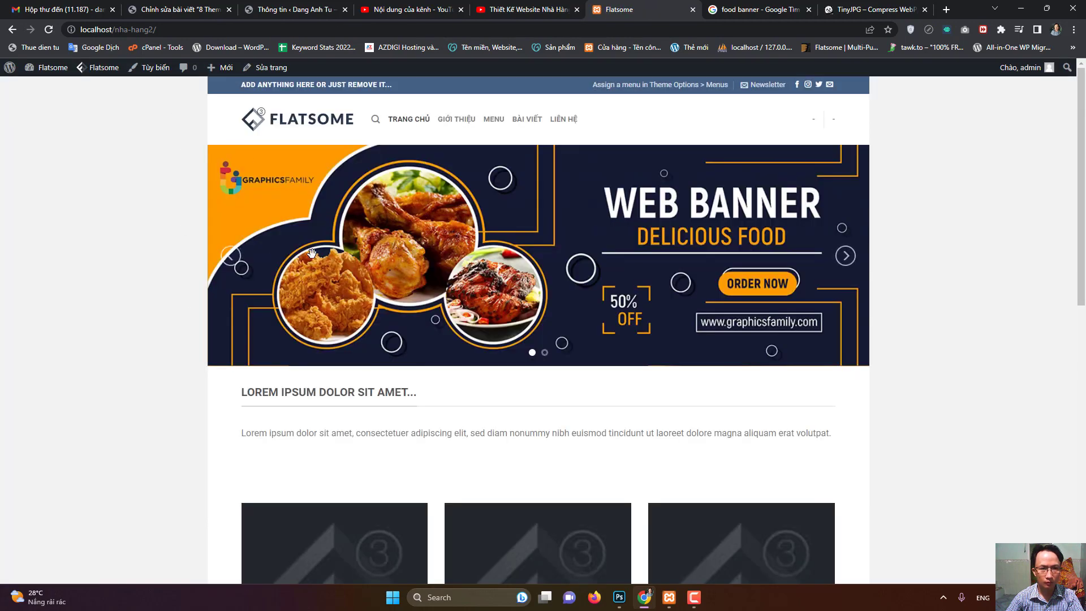
- Reopen the home page in UX Builder, set the banner slider's auto slide timer to 3000 ms, and update the page
mouse_move(266, 69)
left_click(271, 88)
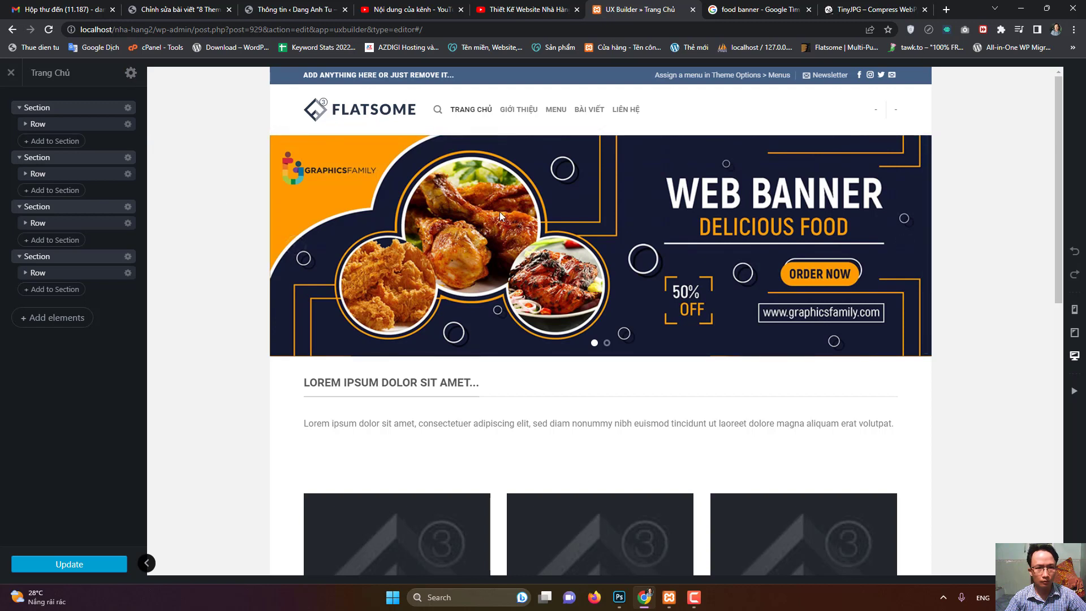
left_click(29, 126)
left_click(38, 142)
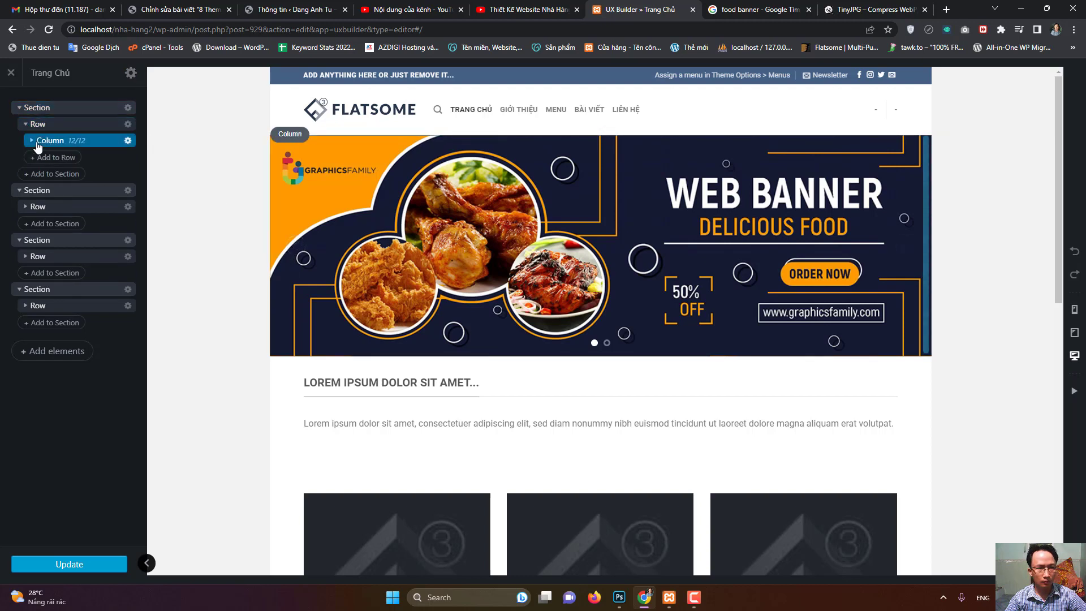
left_click(32, 141)
left_click(110, 157)
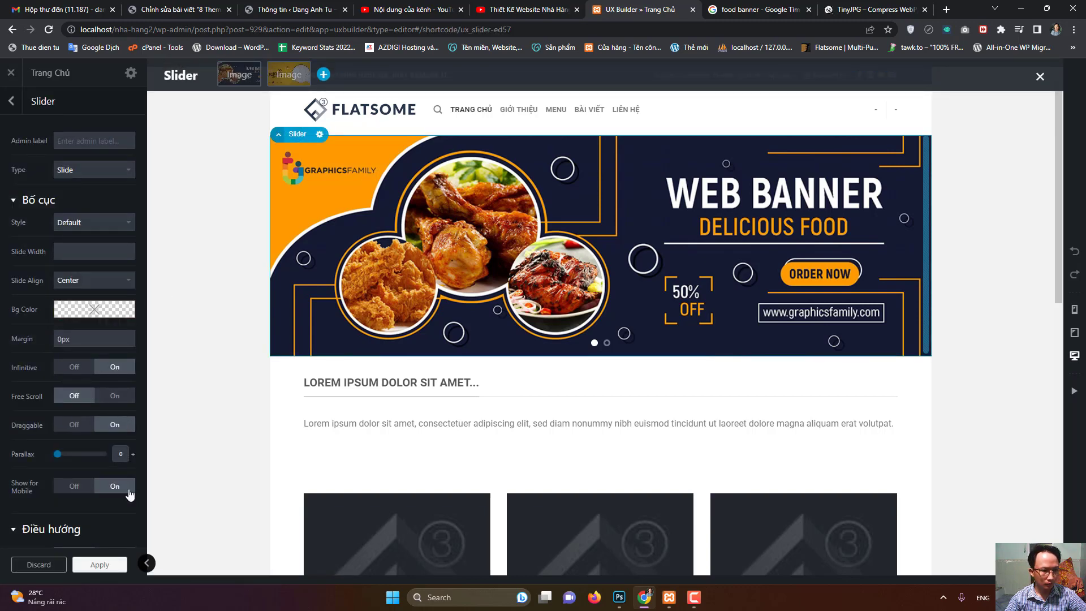
scroll(129, 491, "down", 3)
scroll(101, 441, "down", 5)
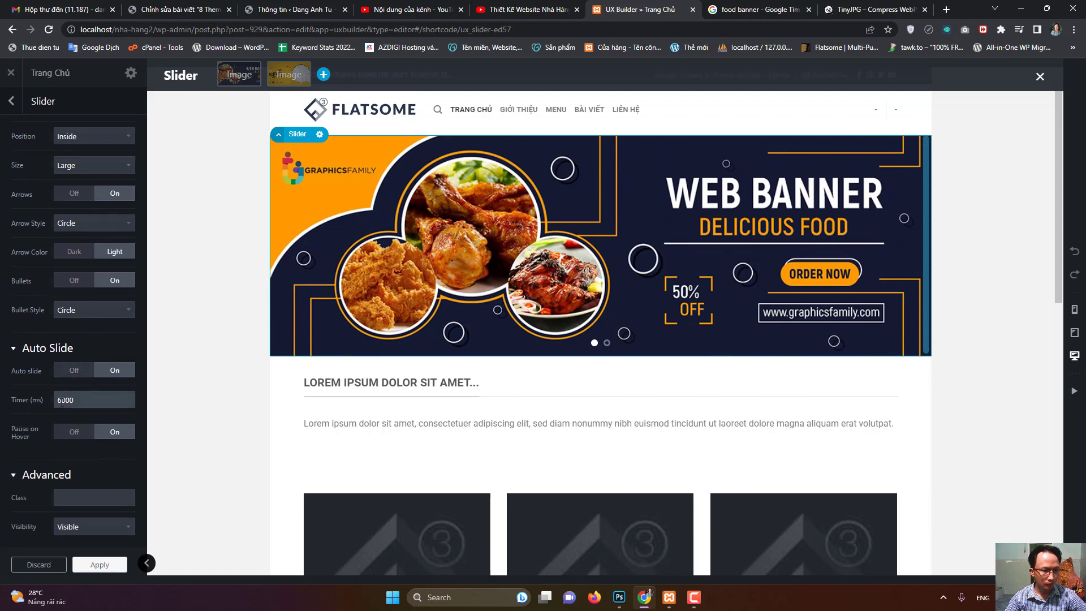
type("3")
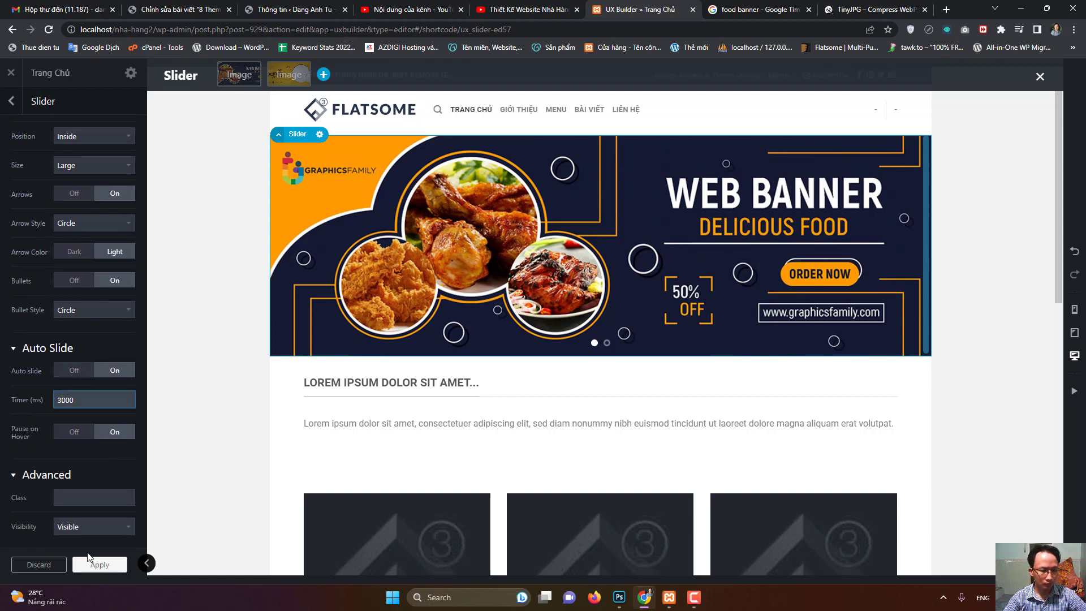
left_click(93, 571)
left_click(93, 565)
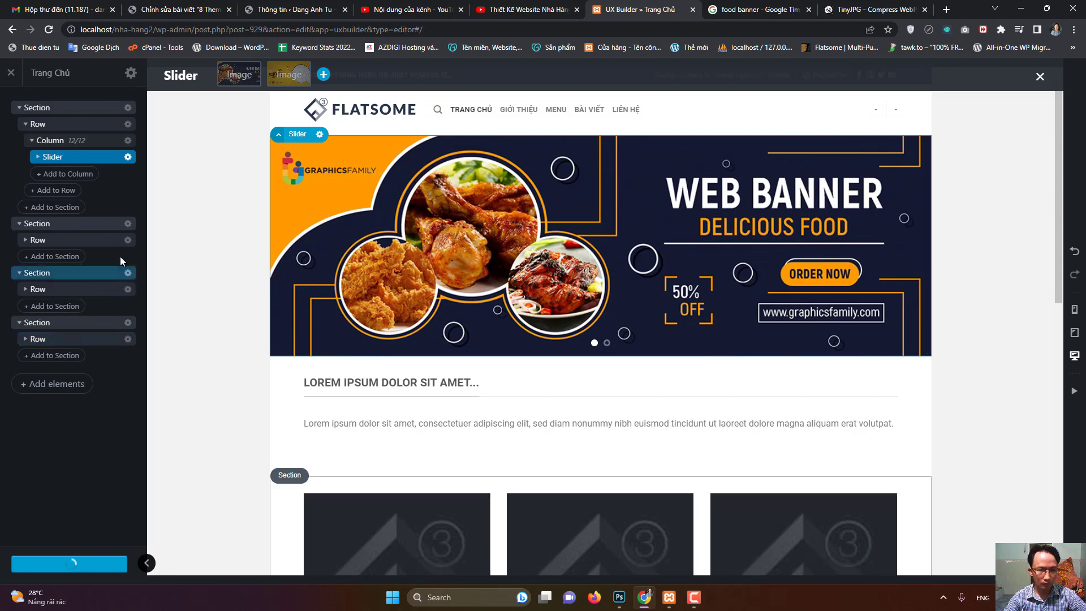
left_click(11, 72)
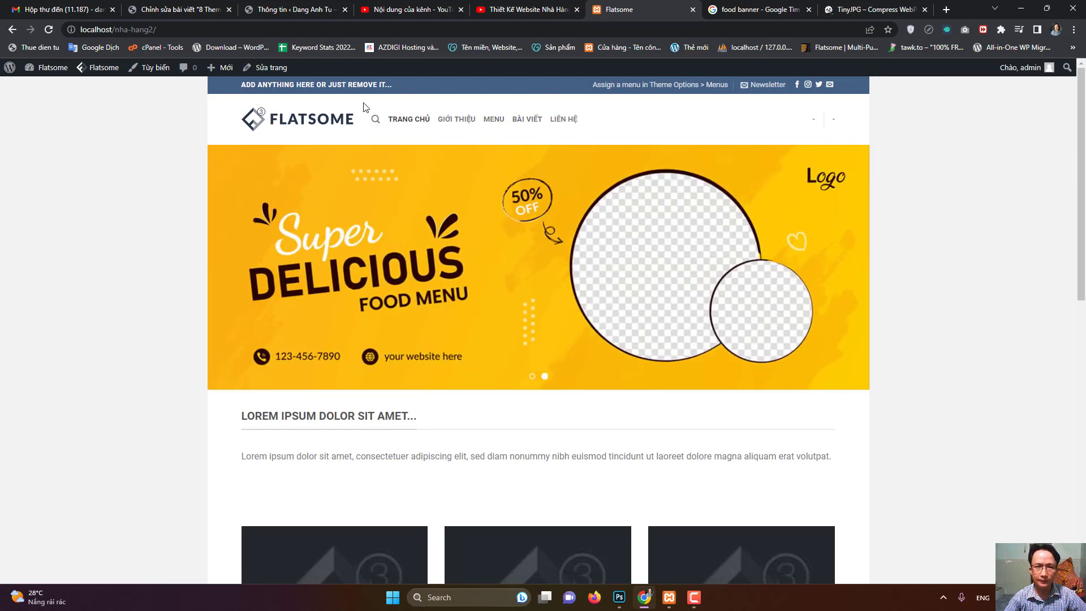
- Open the theme's Header Main options and remove the Account, divider and Cart elements from the desktop main header
mouse_move(109, 75)
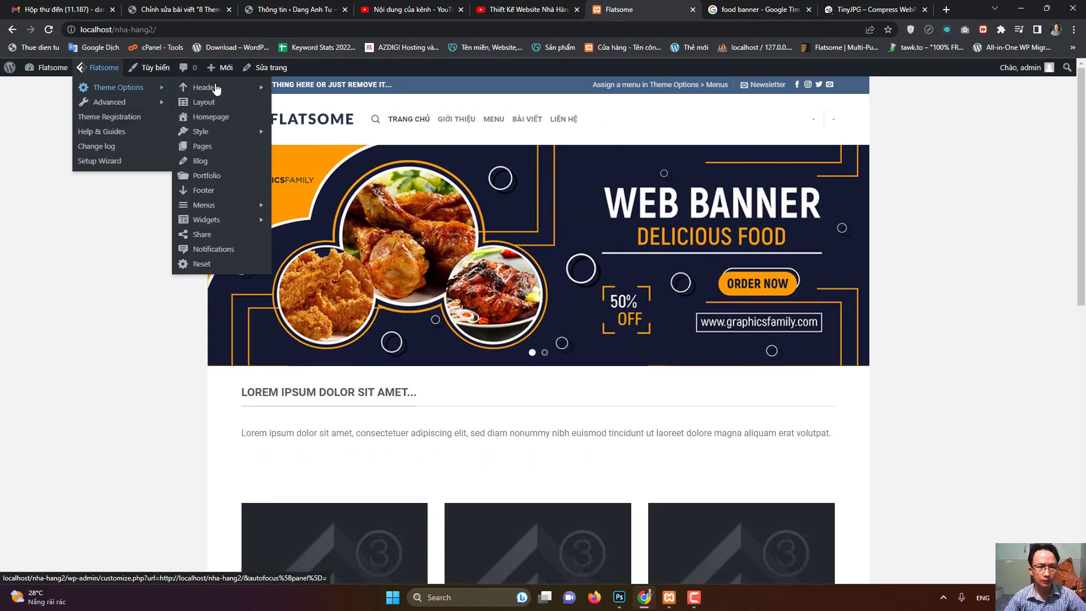
mouse_move(204, 88)
left_click(318, 136)
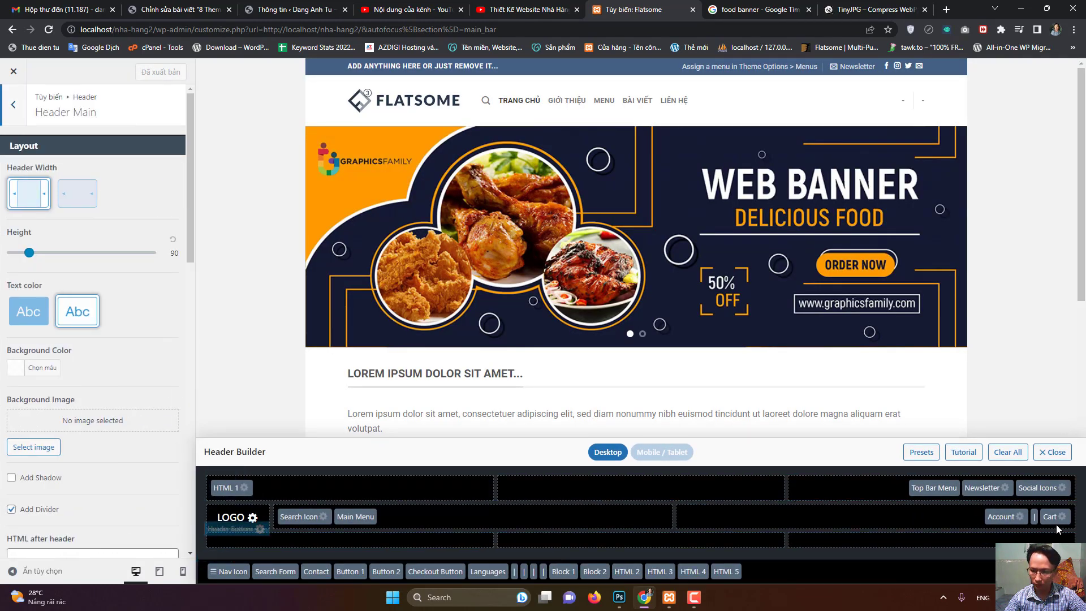
left_click_drag(1004, 516, 964, 572)
left_click_drag(1052, 516, 984, 572)
left_click_drag(1068, 517, 950, 571)
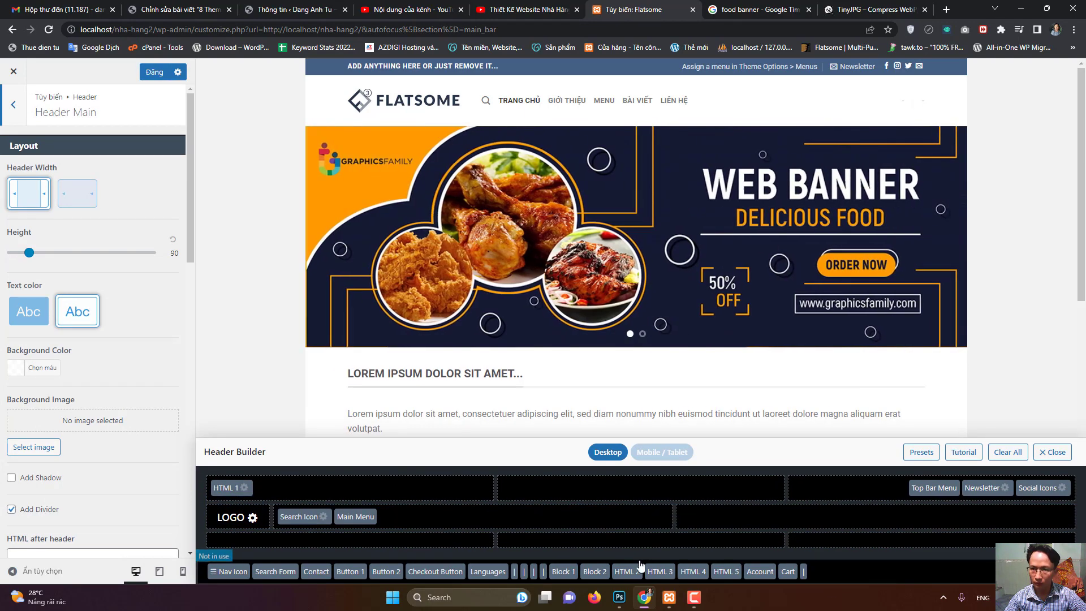
- Move the Main Menu followed by the Search Icon to the right side of the main header and publish
left_click_drag(352, 520, 1049, 517)
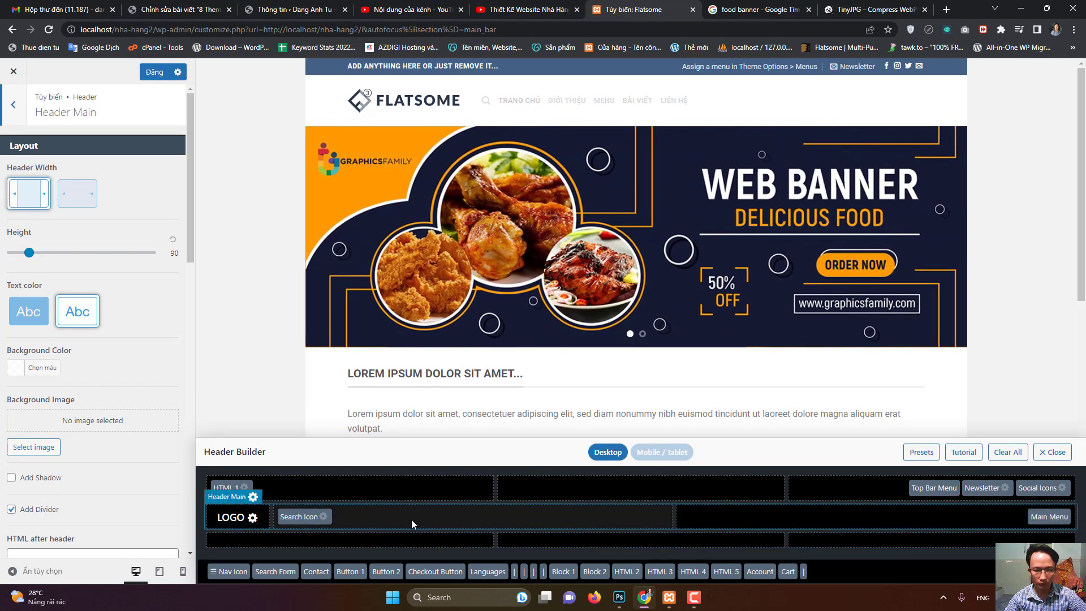
left_click_drag(311, 516, 1059, 517)
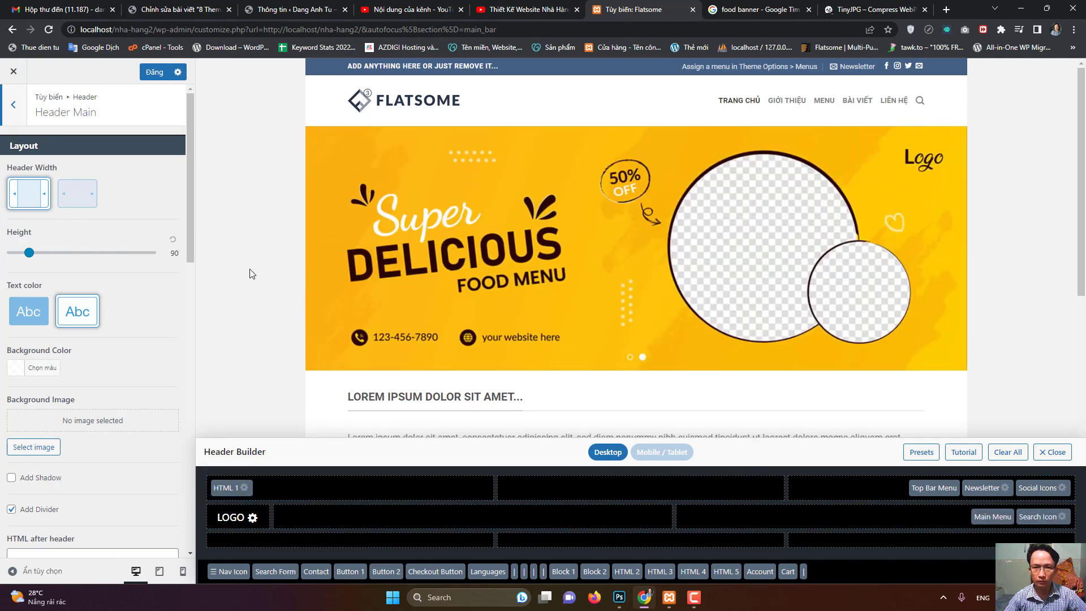
left_click(154, 72)
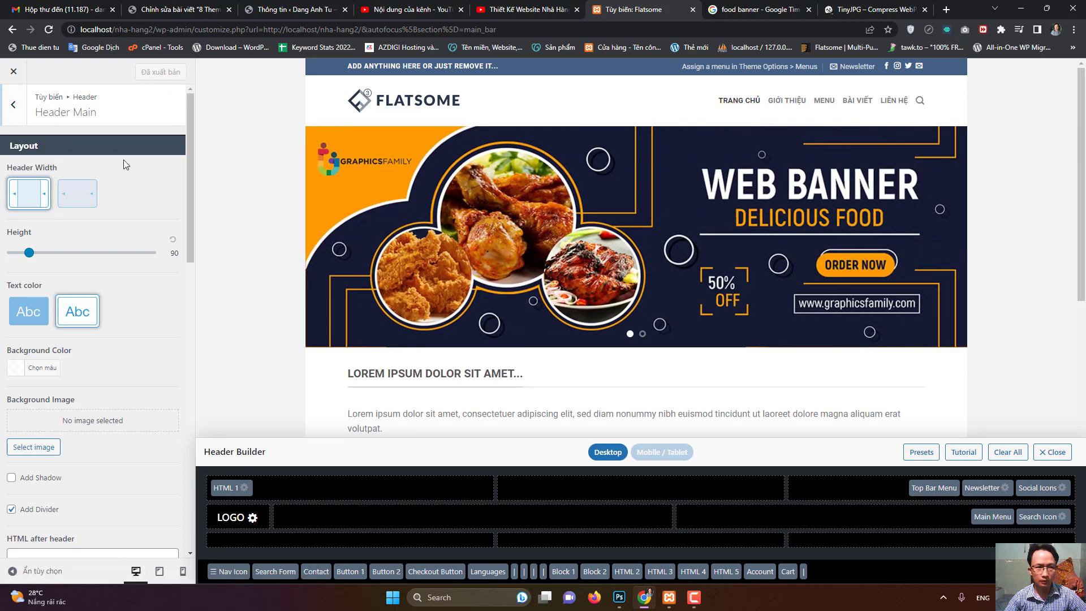
- Switch the main header's text to white, set its background color to opaque green #009360, and publish
scroll(108, 311, "down", 2)
left_click(40, 207)
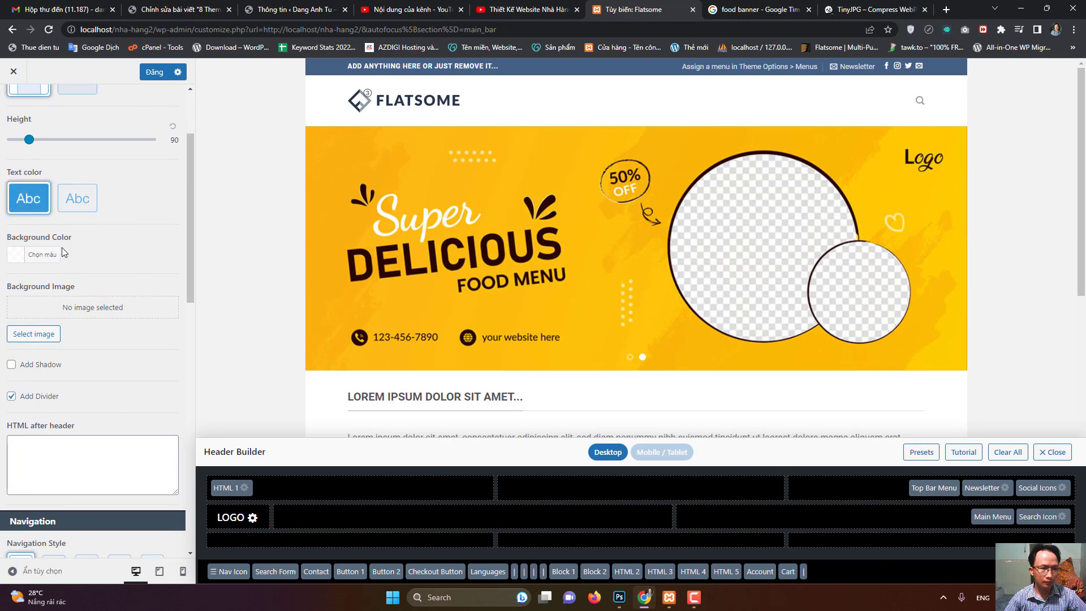
left_click(20, 260)
left_click(57, 403)
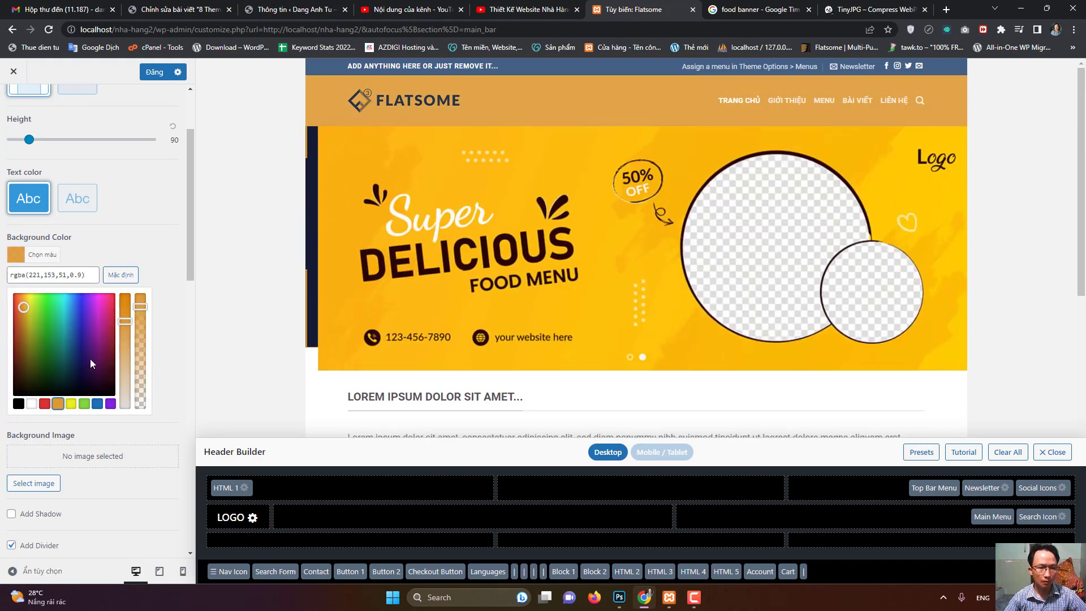
left_click_drag(141, 306, 141, 295)
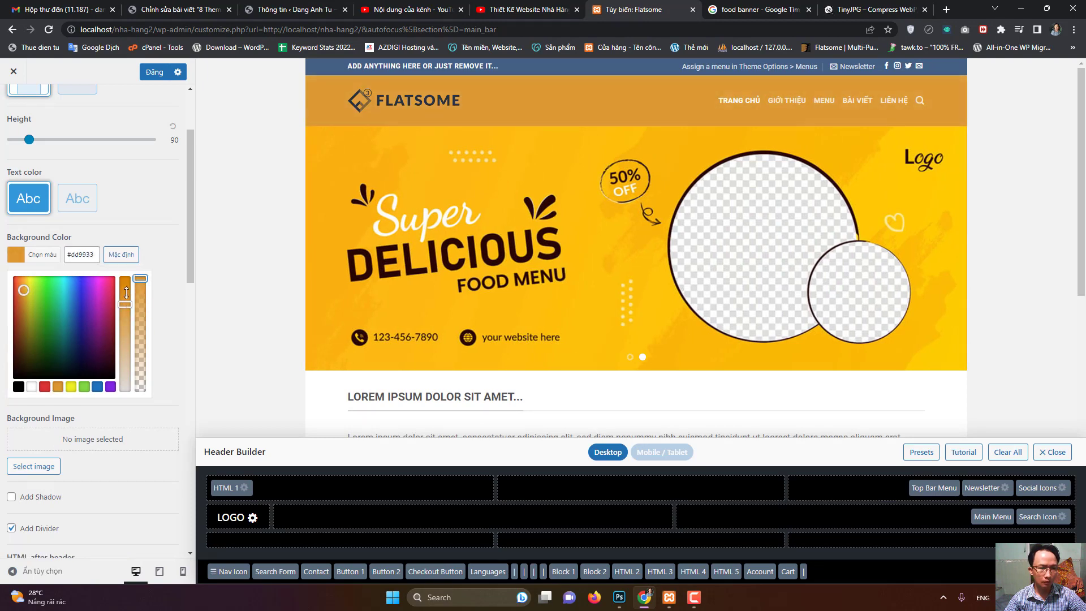
left_click(56, 312)
left_click_drag(57, 313, 58, 320)
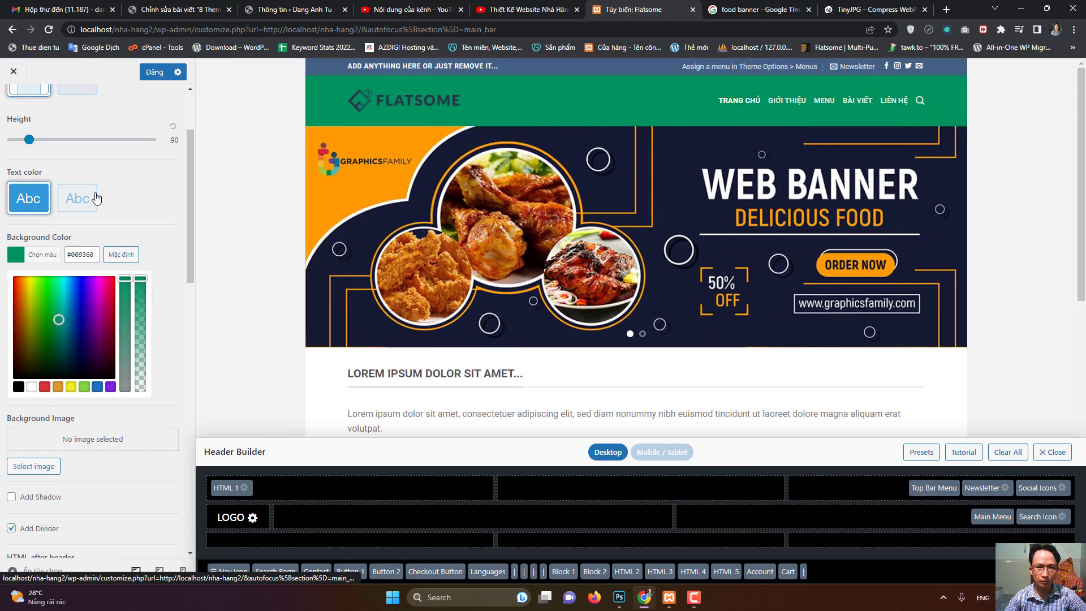
left_click(126, 232)
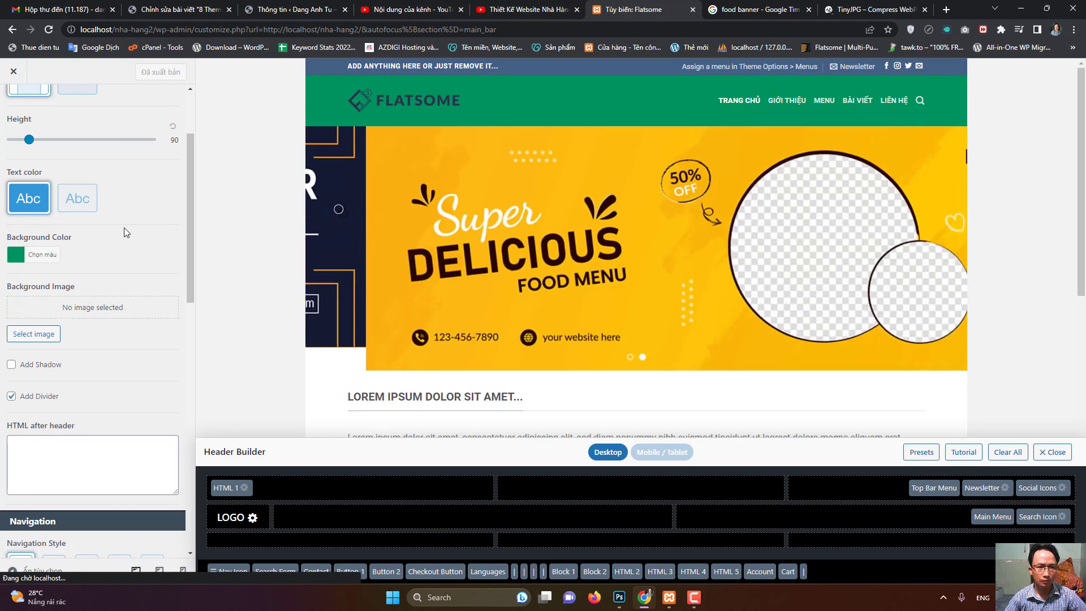
- Leave the customizer and open the menu management page in the WordPress admin
scroll(127, 228, "up", 2)
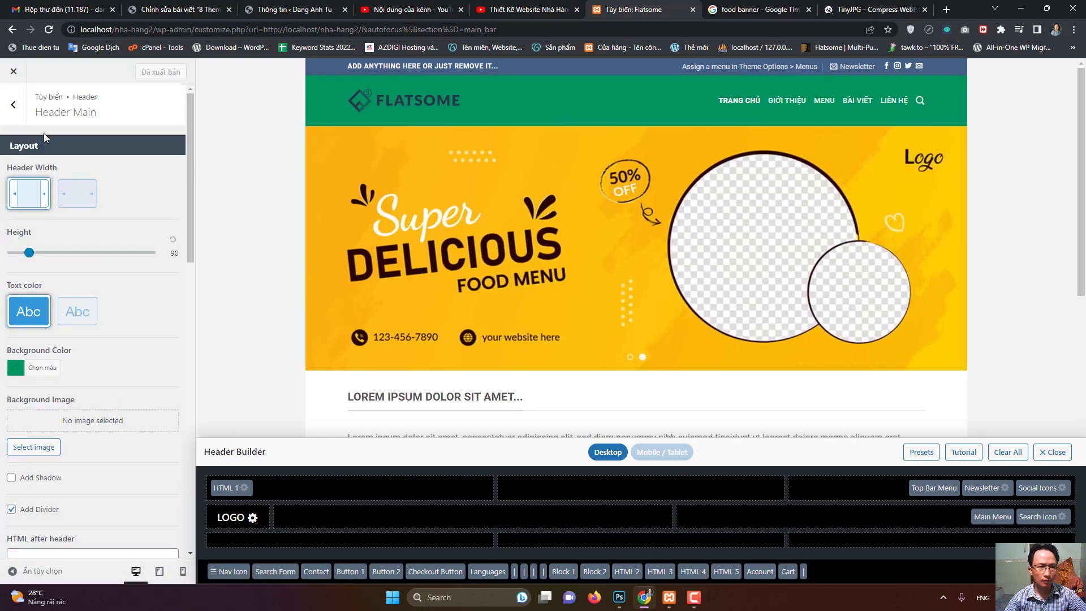
left_click(14, 104)
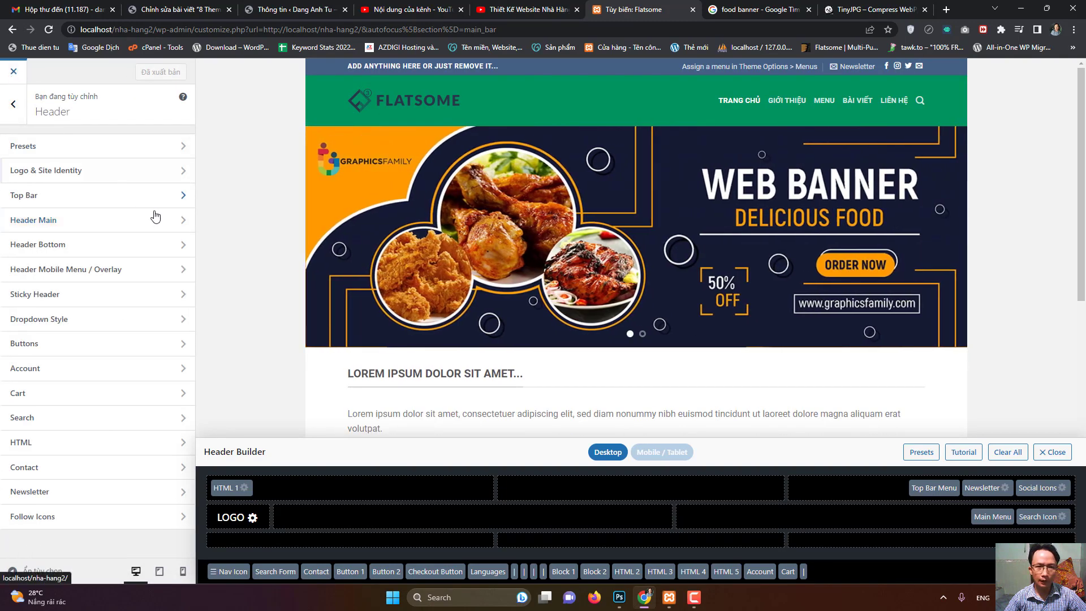
left_click(155, 218)
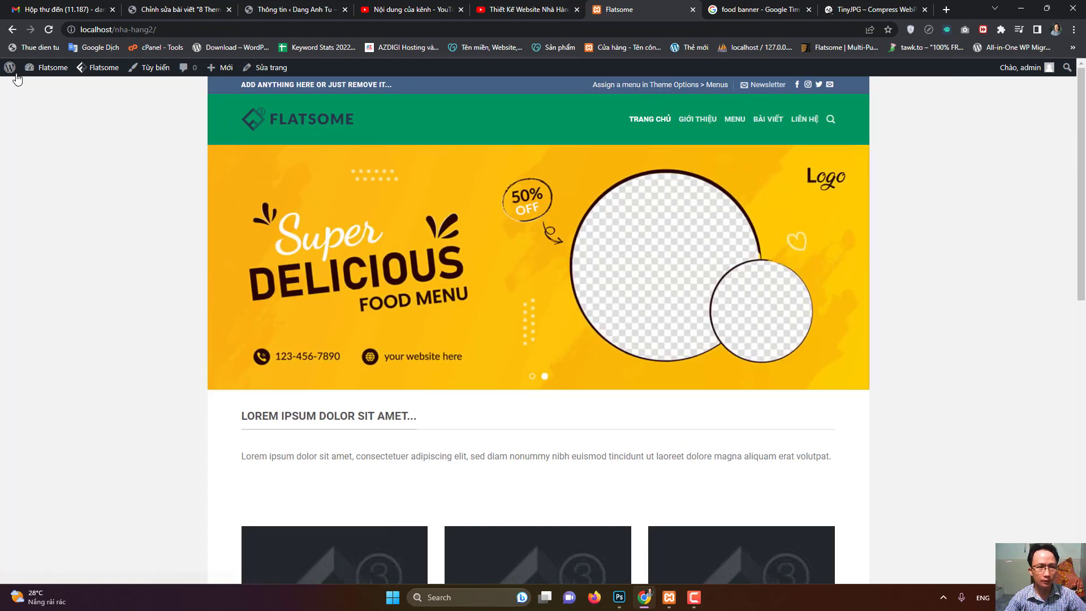
left_click(49, 29)
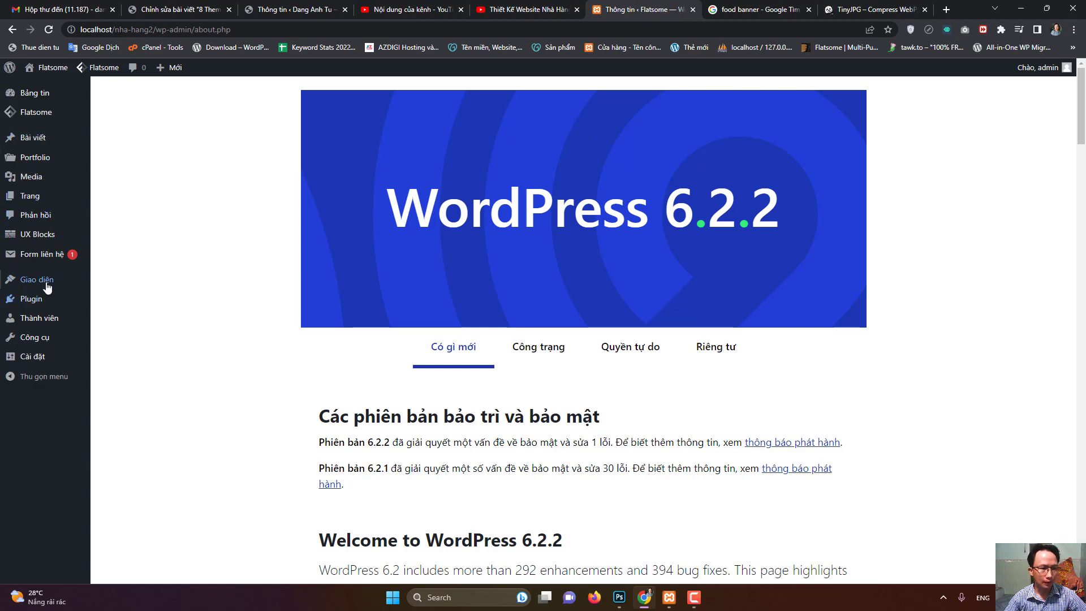
mouse_move(23, 280)
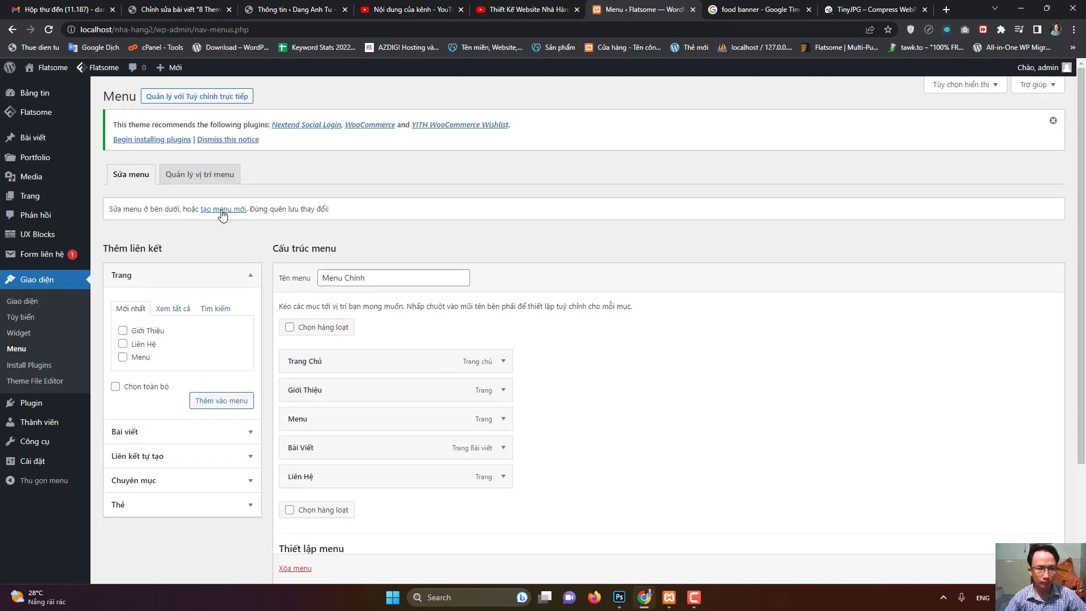
- Create a new menu named "Top Menu" and assign it to the Top Bar Menu location
left_click(223, 210)
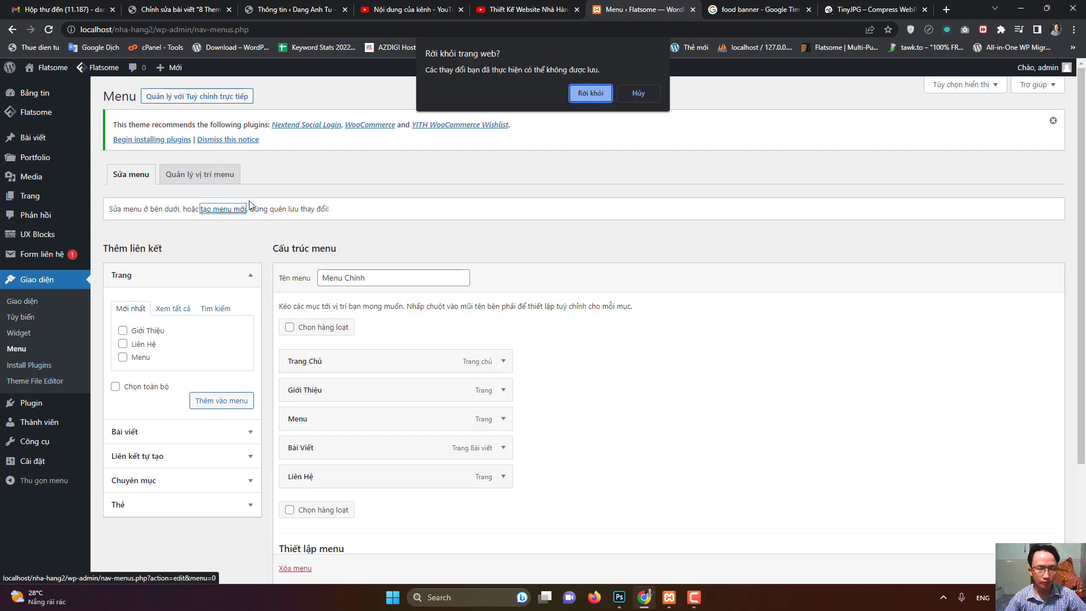
left_click(591, 93)
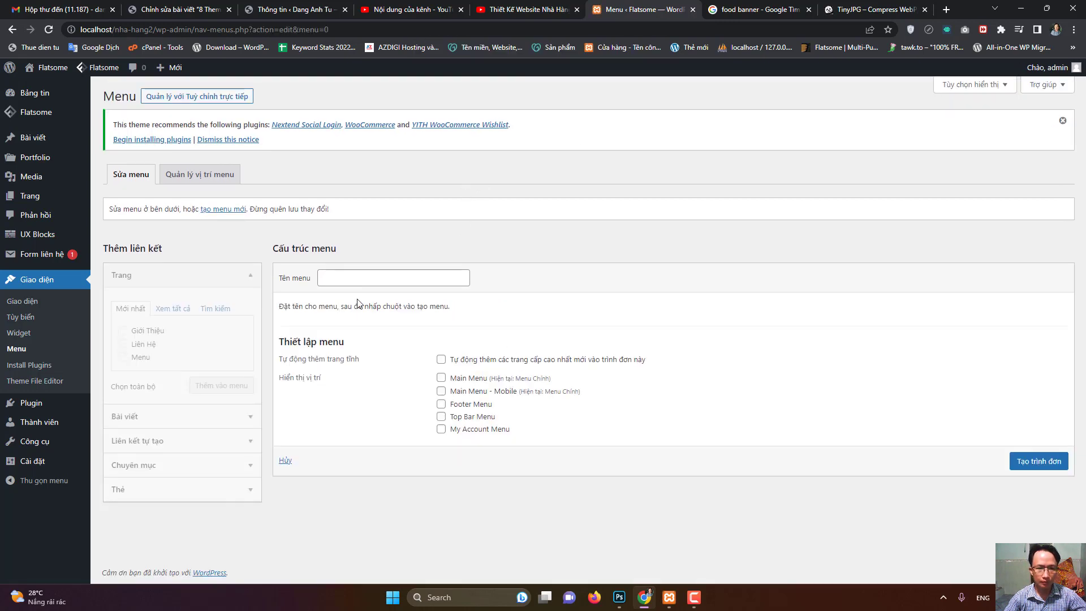
left_click(351, 278)
type("T")
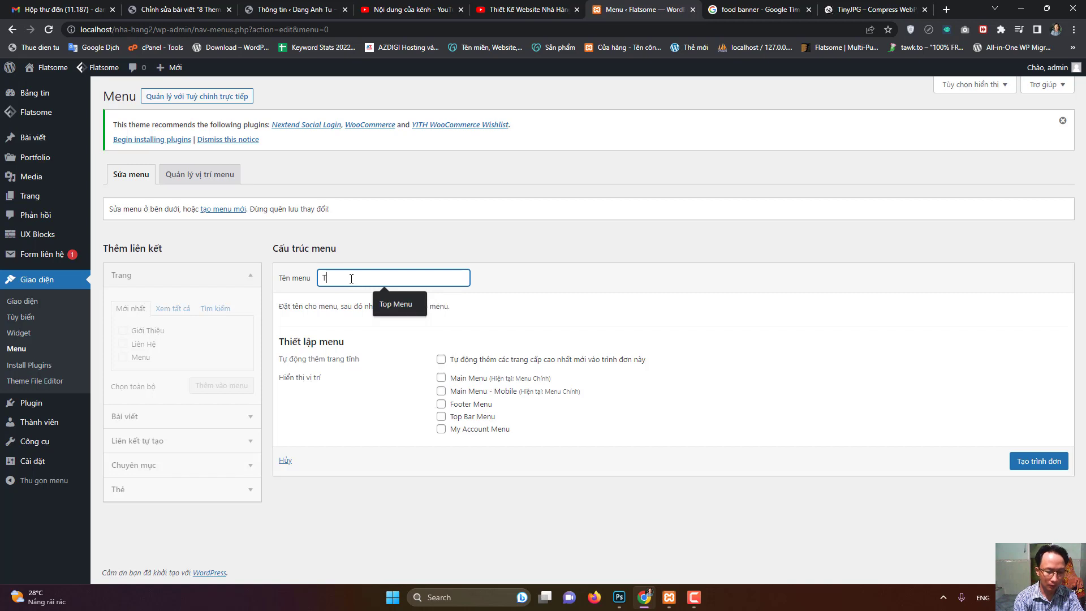
type("op Menu")
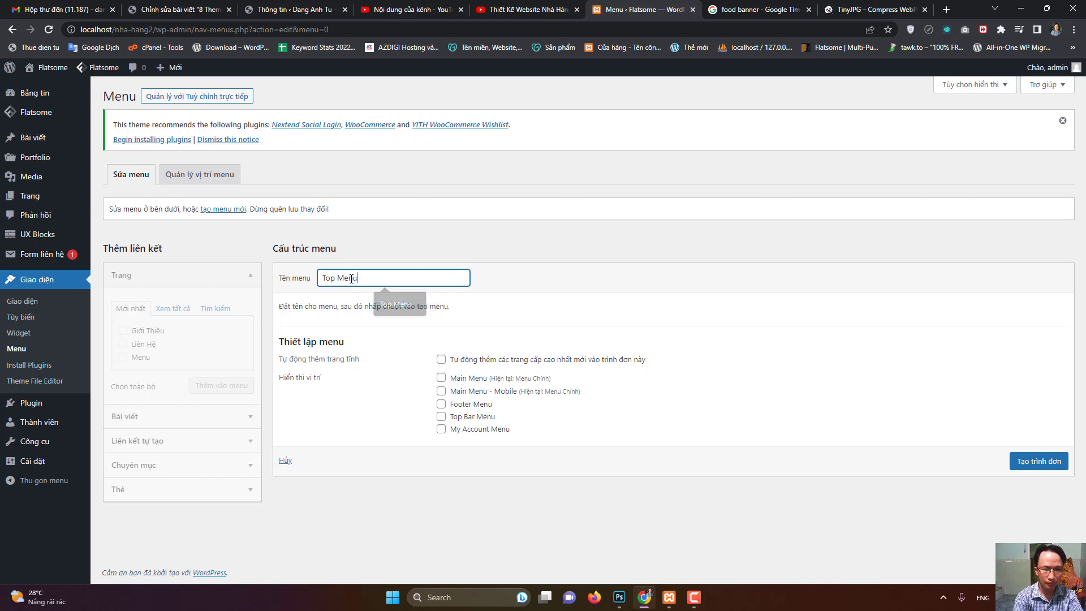
left_click(443, 418)
left_click(1039, 463)
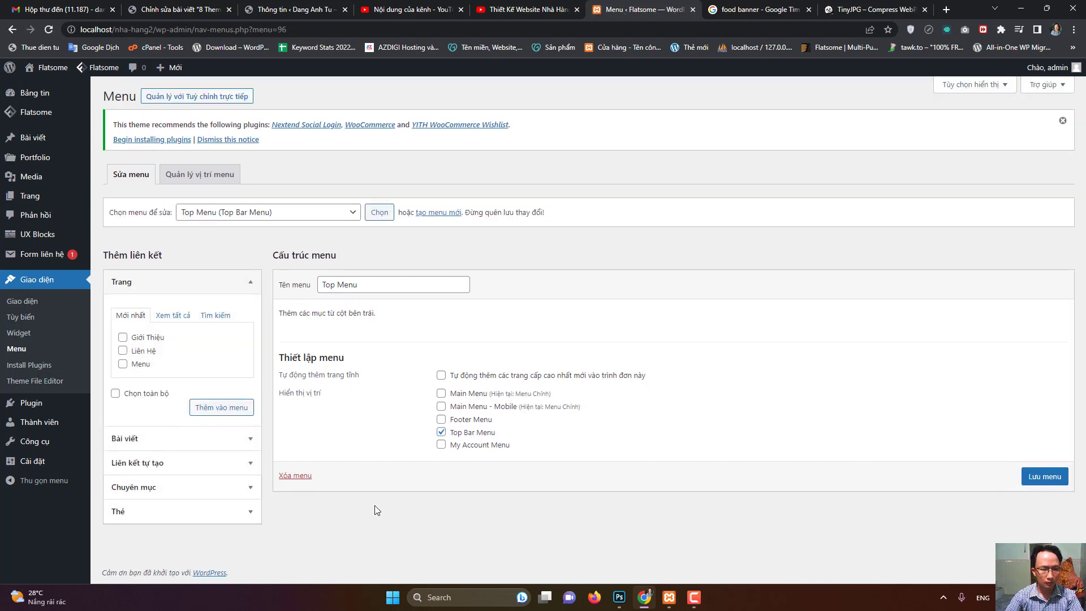
- Add a custom link labeled "Đăng Nhập" pointing to localhost/nha-hang2/wp-admin/ to the Top Menu and save the menu
left_click(229, 467)
left_click(202, 365)
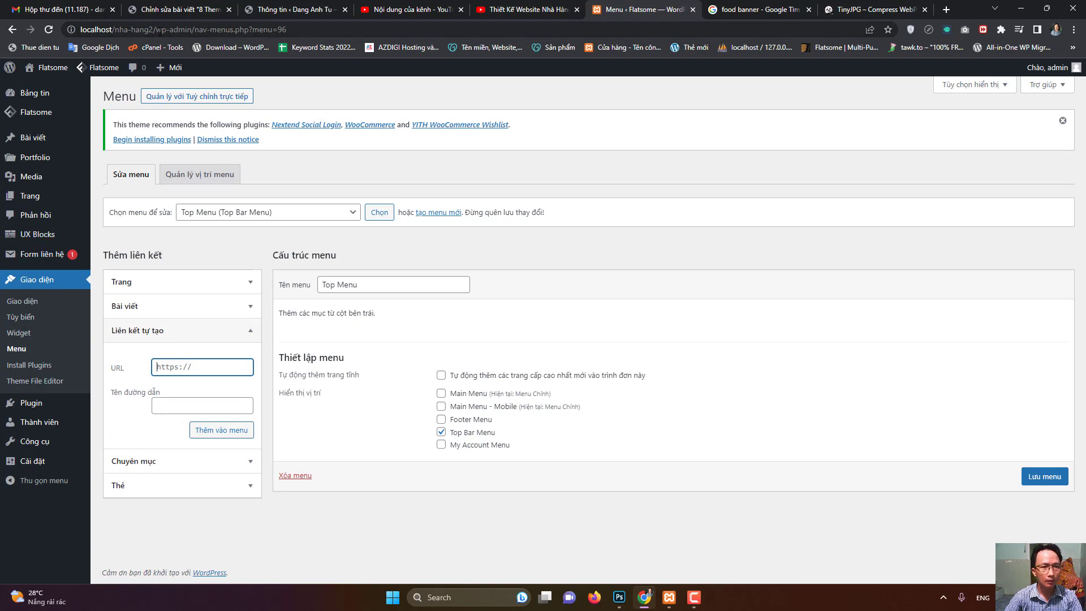
left_click_drag(81, 30, 195, 30)
key("ctrl+c")
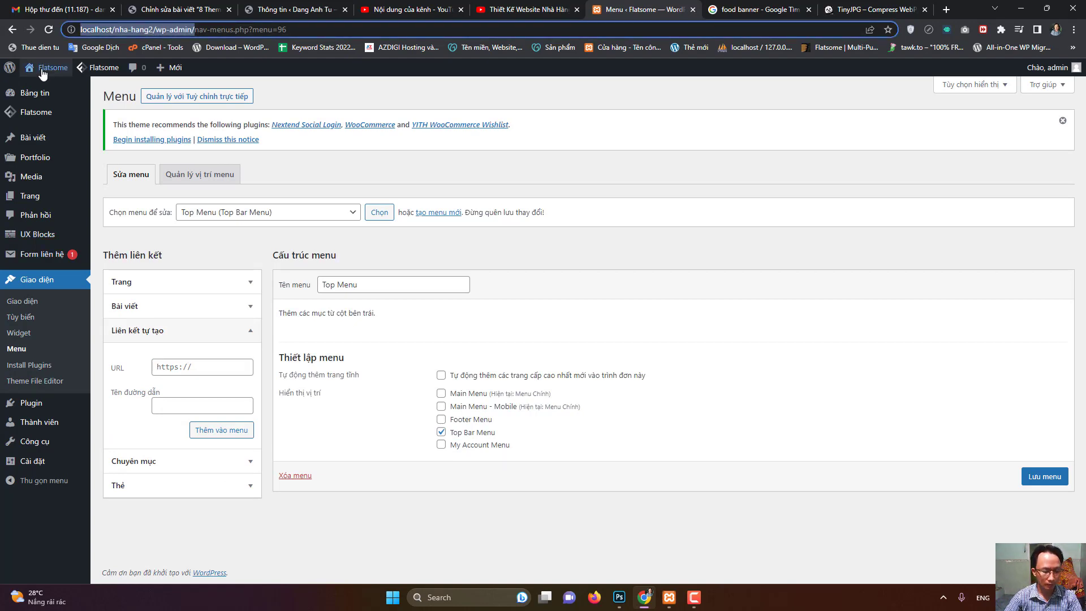
left_click(214, 369)
key("ctrl+v")
left_click(208, 403)
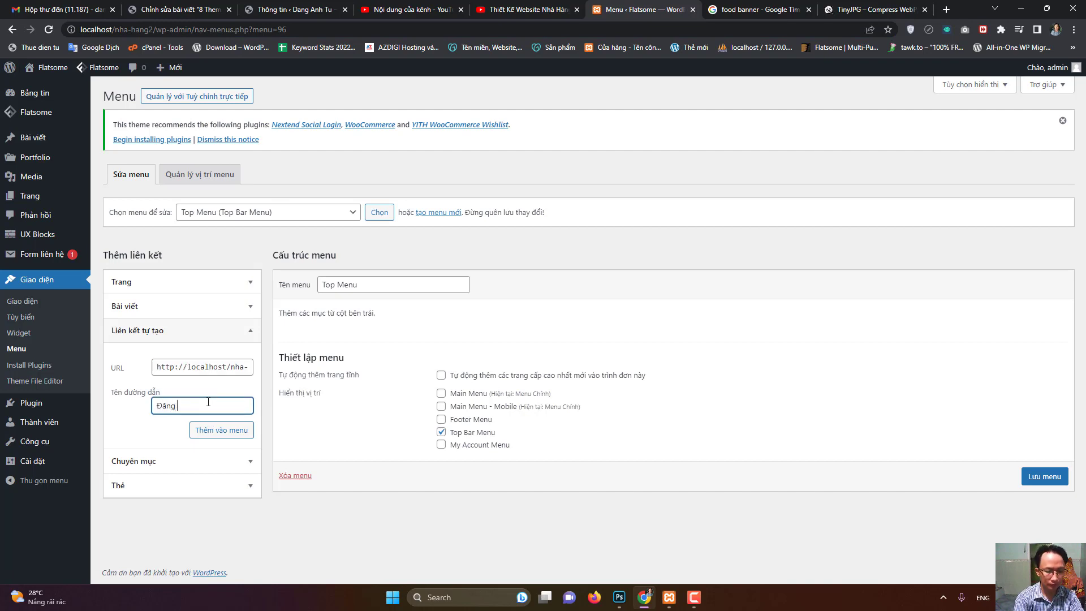
left_click(208, 429)
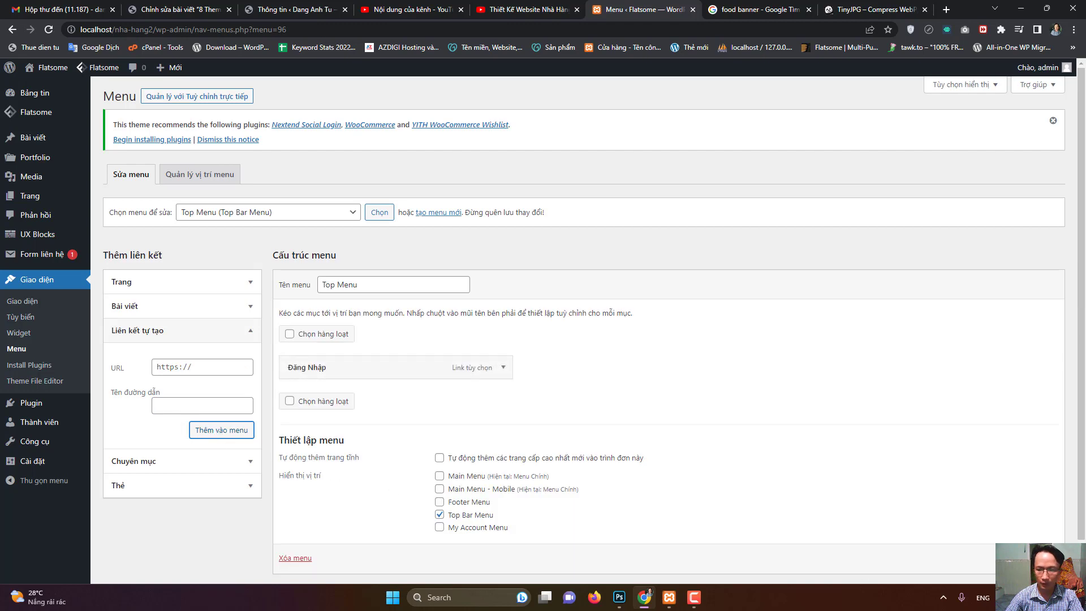
scroll(594, 322, "down", 1)
left_click(1044, 537)
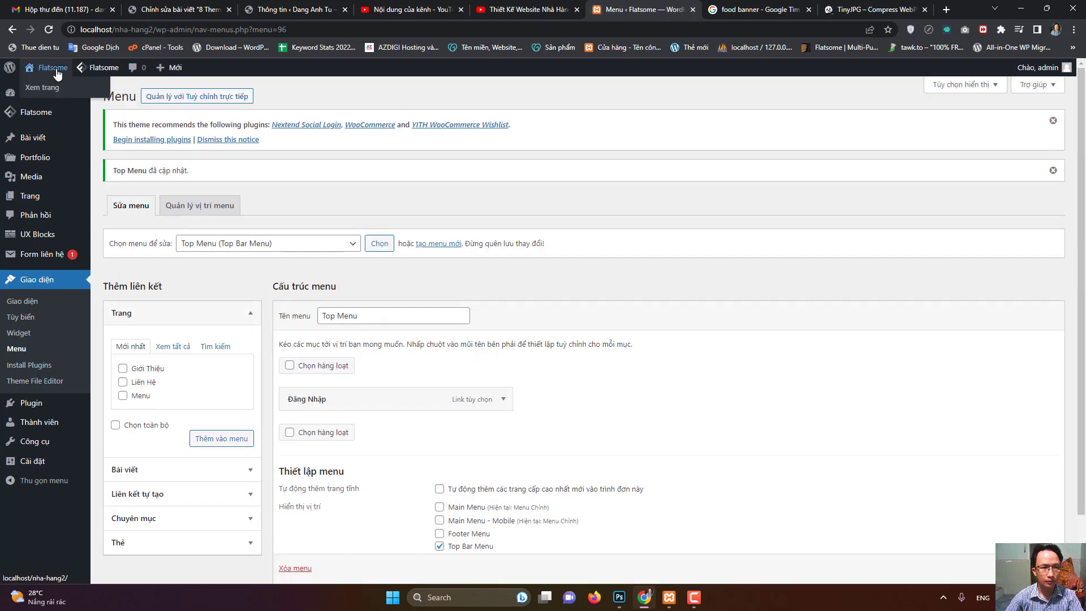
- Visit the site's home page and open the theme's Layout options in the customizer
left_click(56, 73)
left_click(590, 93)
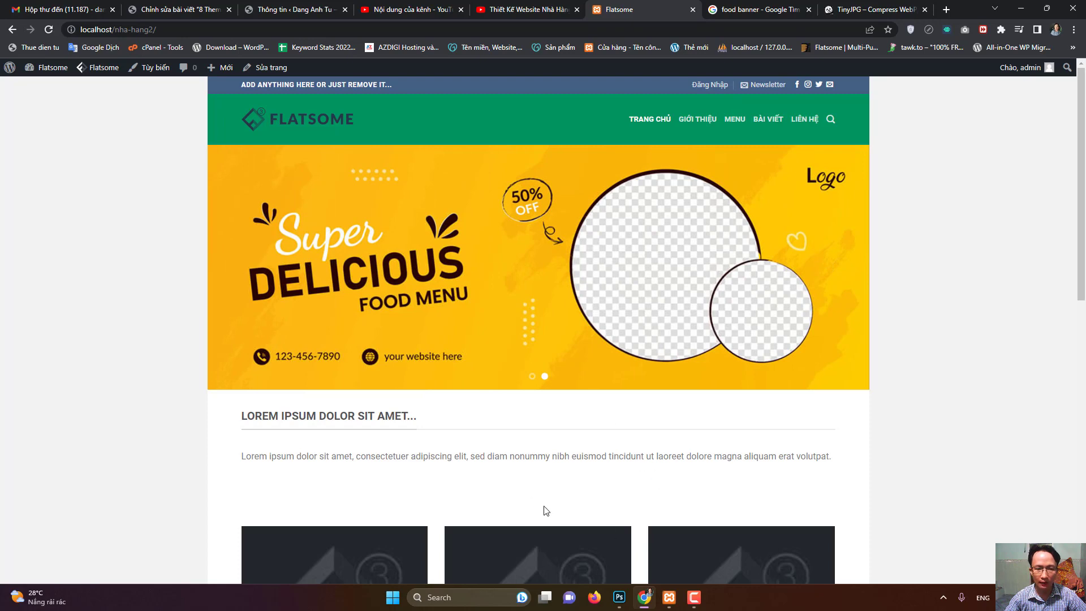
mouse_move(101, 68)
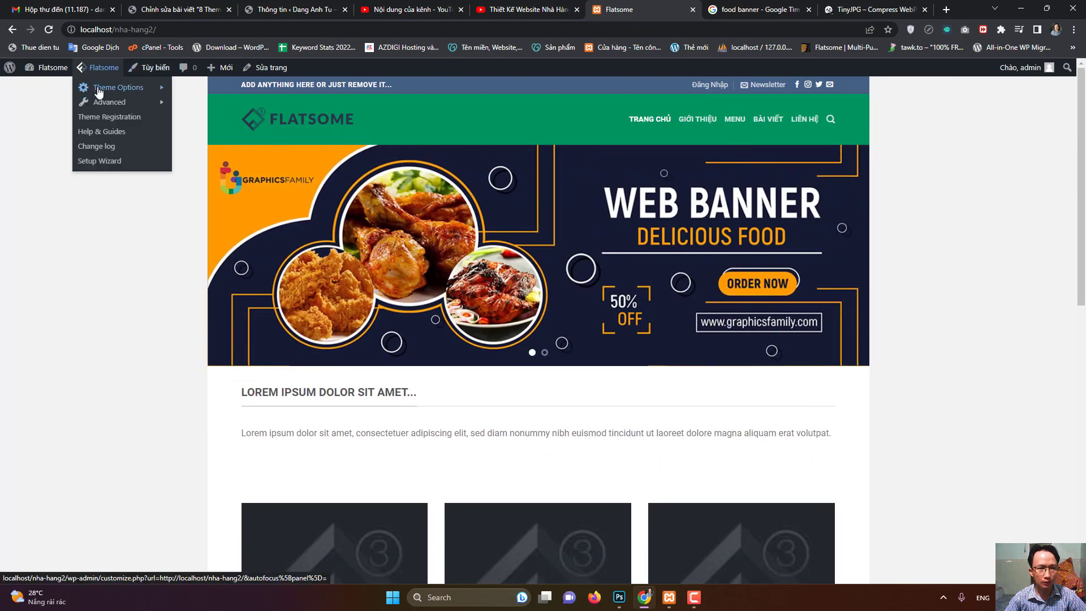
mouse_move(97, 91)
left_click(218, 107)
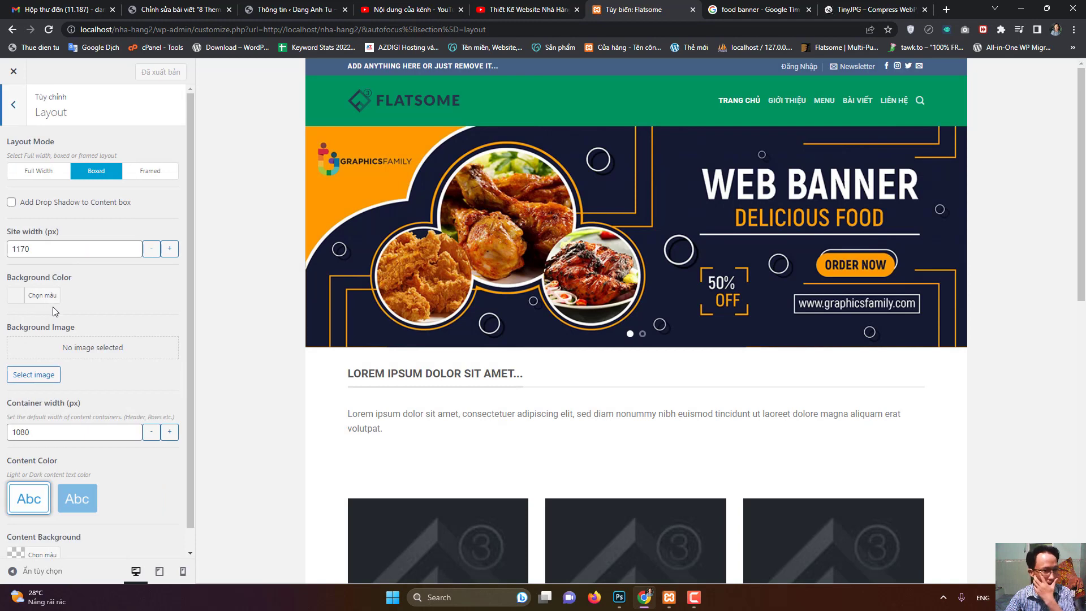
- Switch the content color to light text, set the content background to orange #dd9933, and publish
scroll(113, 384, "down", 1)
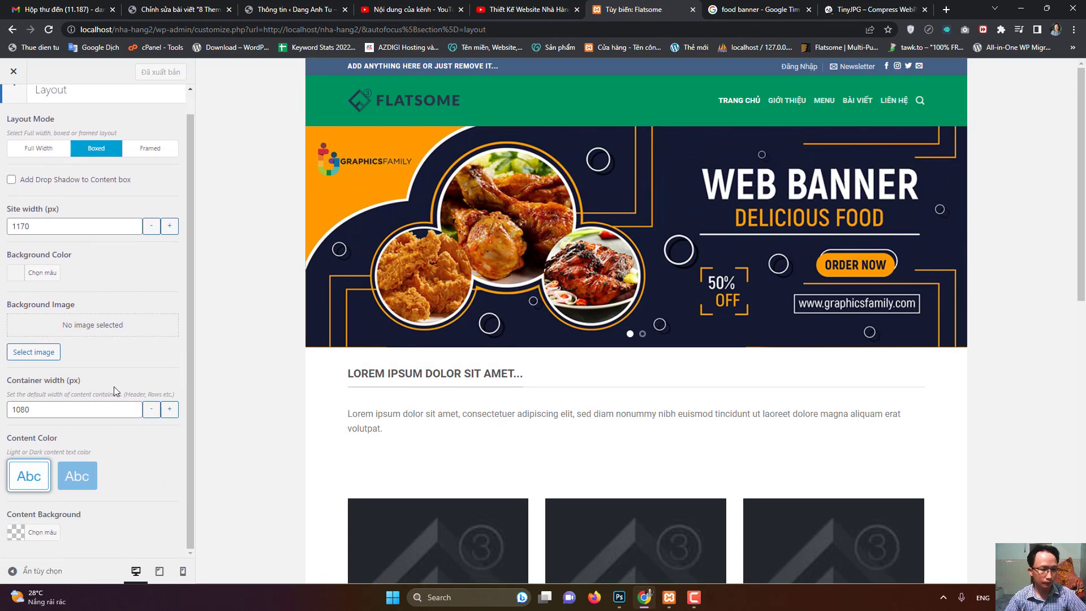
left_click(77, 478)
left_click(42, 532)
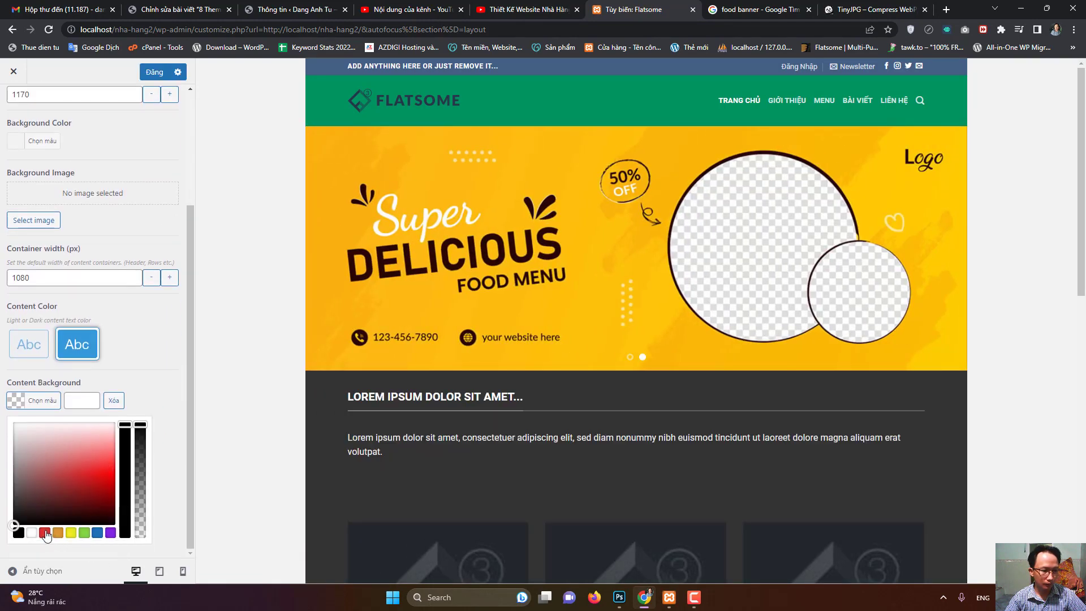
left_click(57, 533)
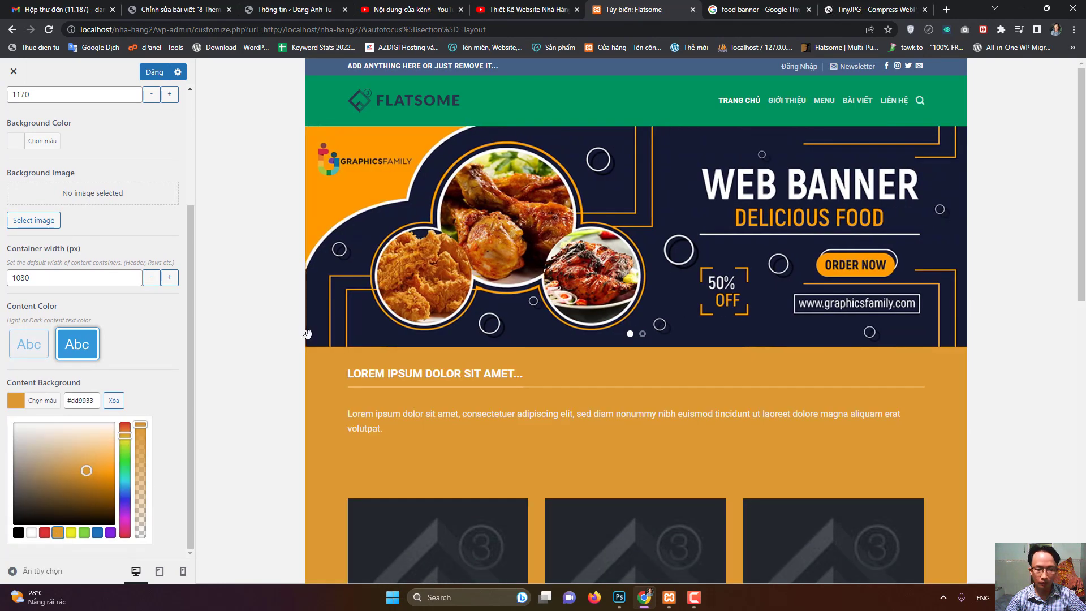
left_click(154, 71)
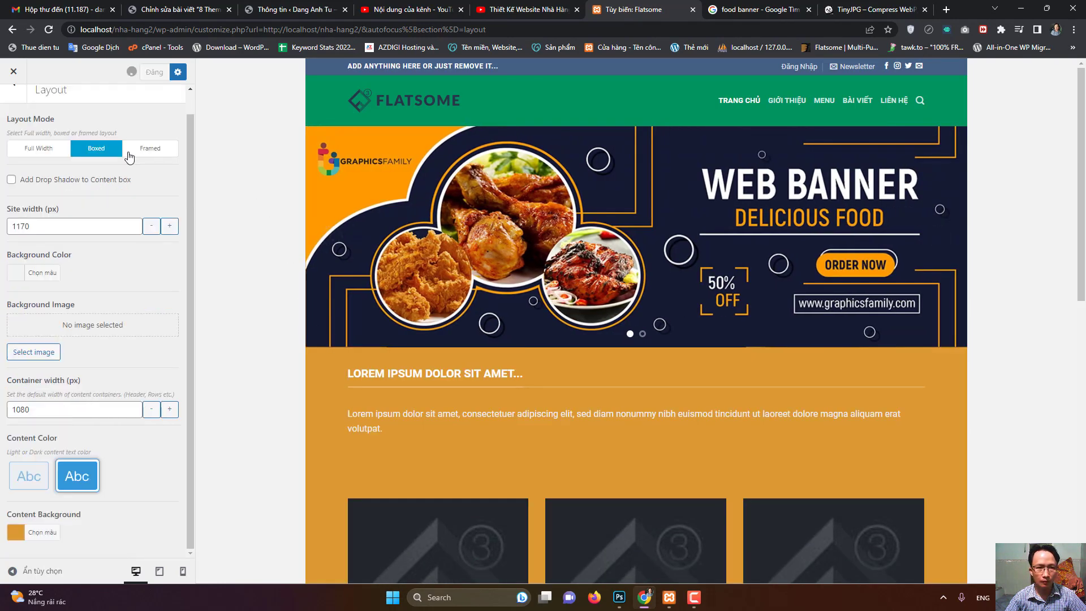
- Set the boxed layout's background color to black #000000, publish, and return to the home page
left_click(16, 295)
left_click(19, 428)
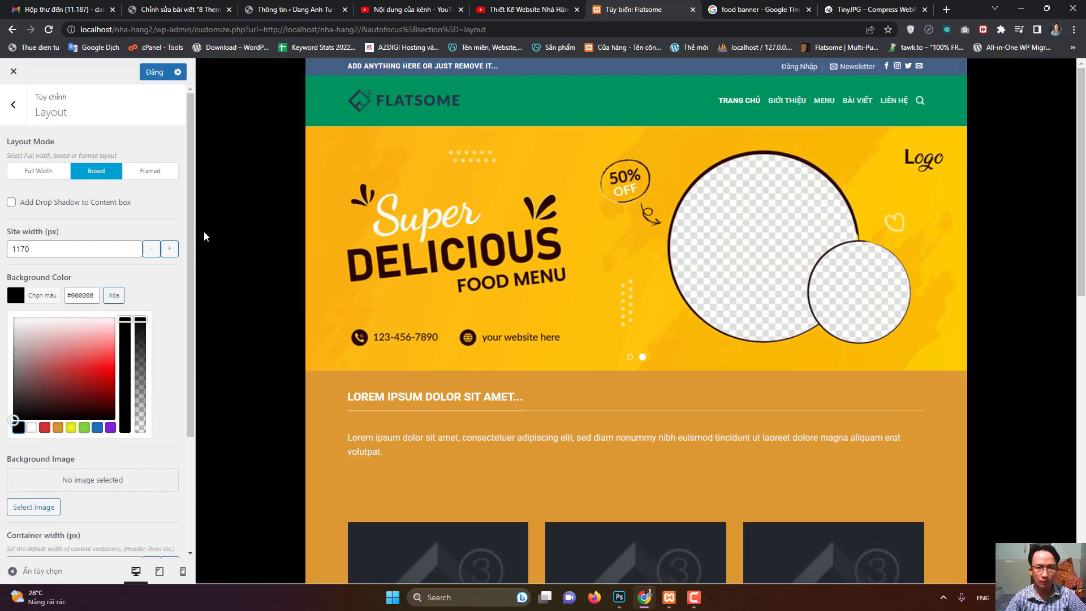
left_click(154, 72)
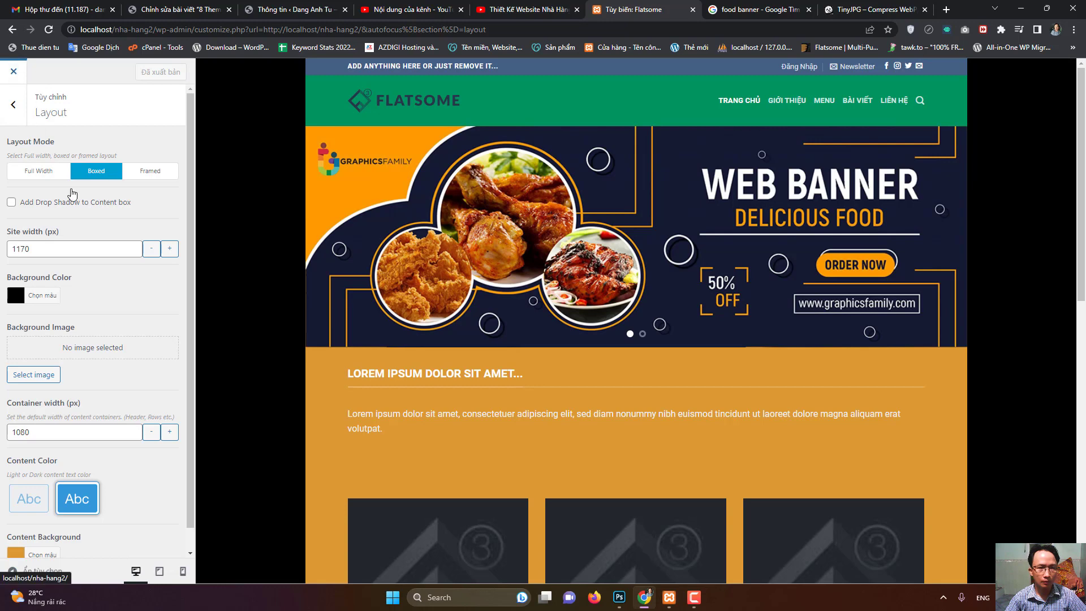
key("alt+Left")
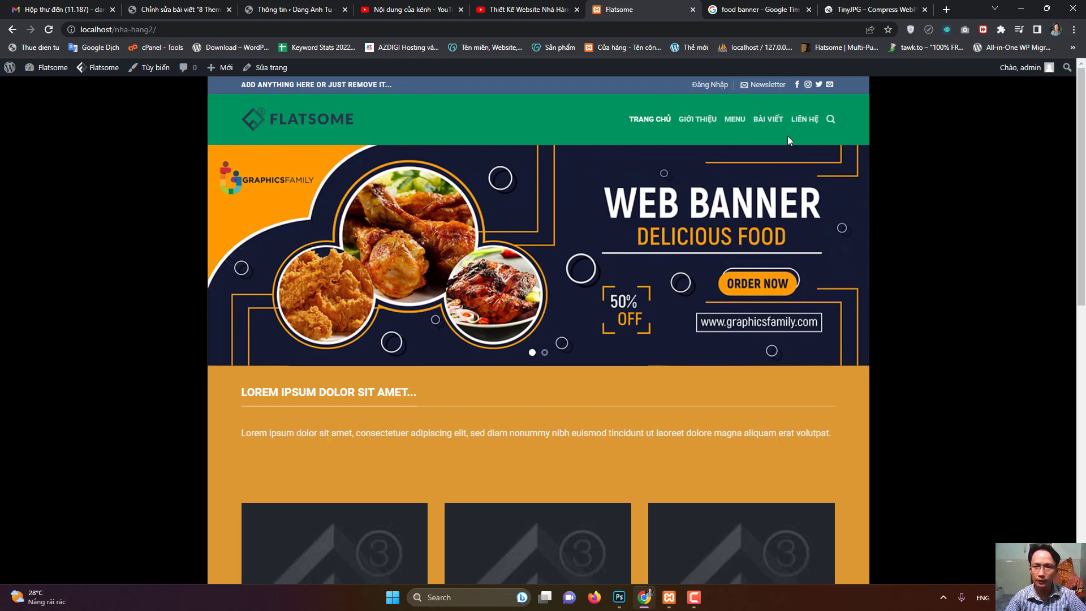
- Search Google Images for "food wallpaper" in a new browser tab
left_click(761, 9)
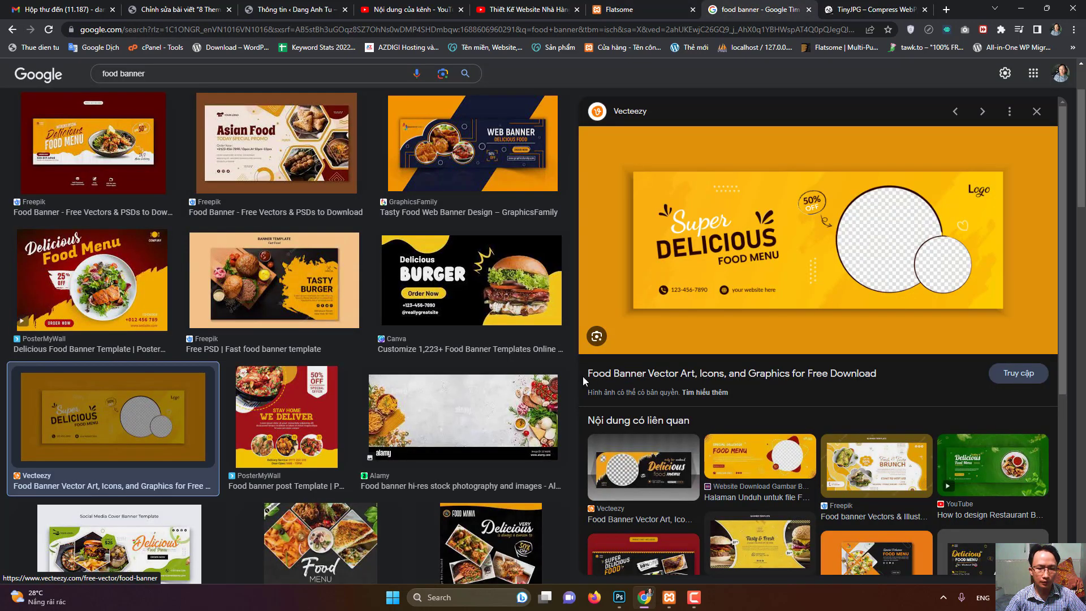
left_click(854, 6)
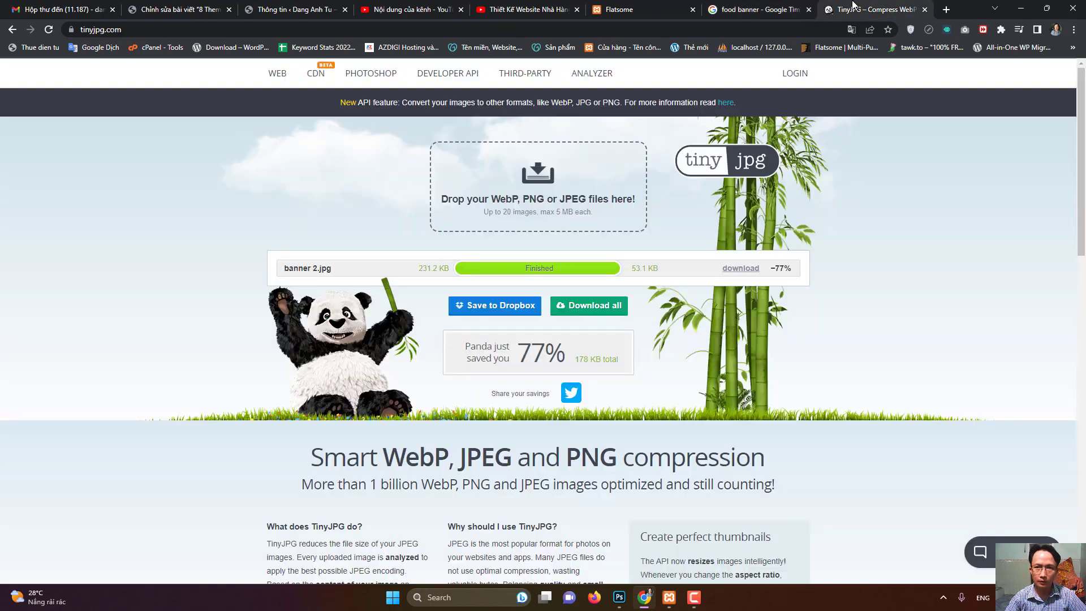
left_click(947, 9)
type("foo")
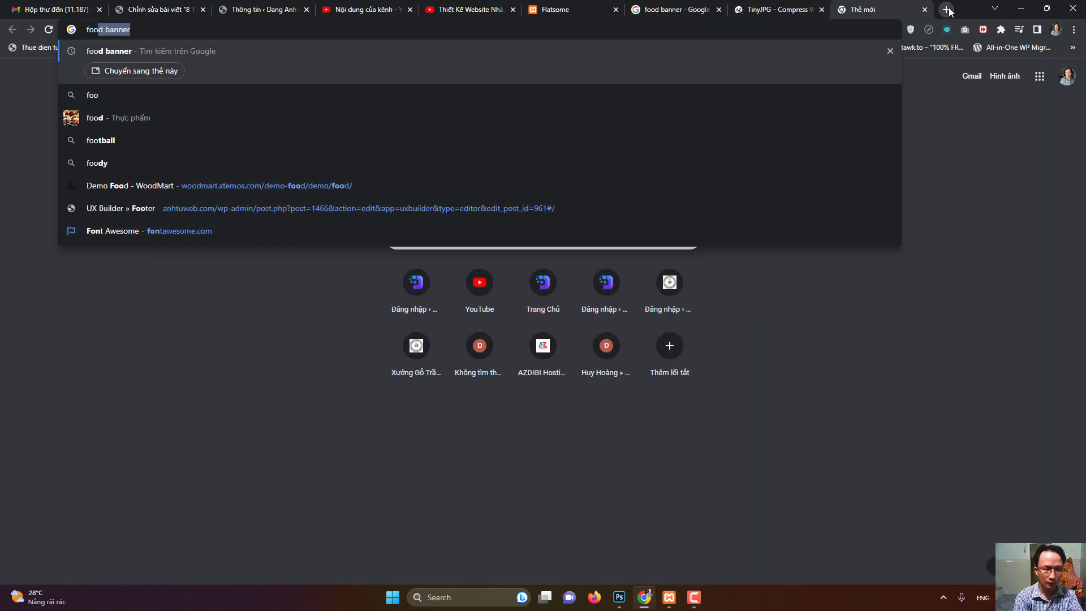
type("d")
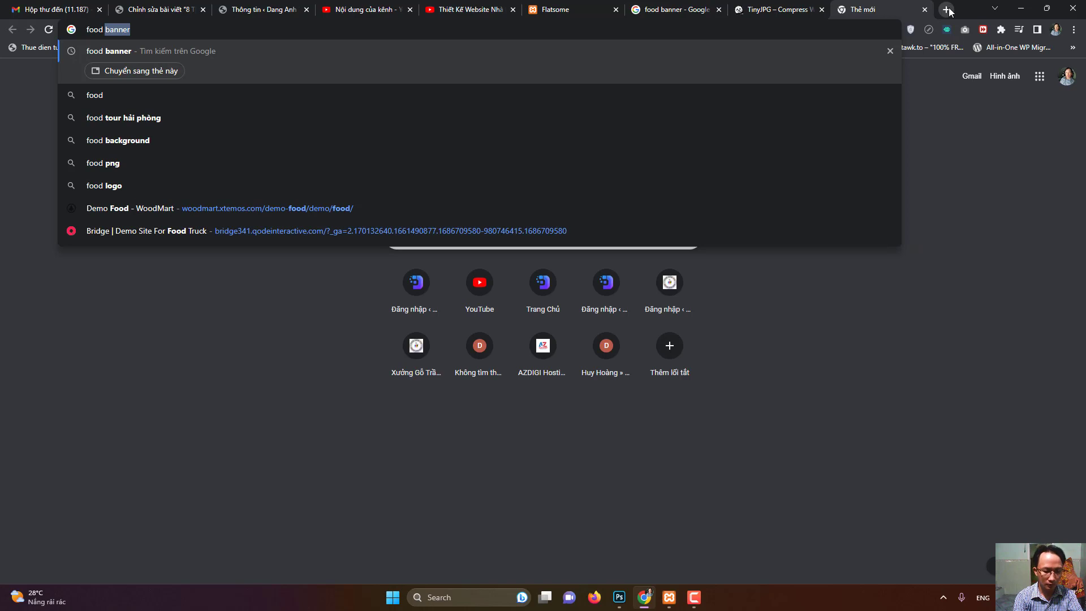
type(" wall")
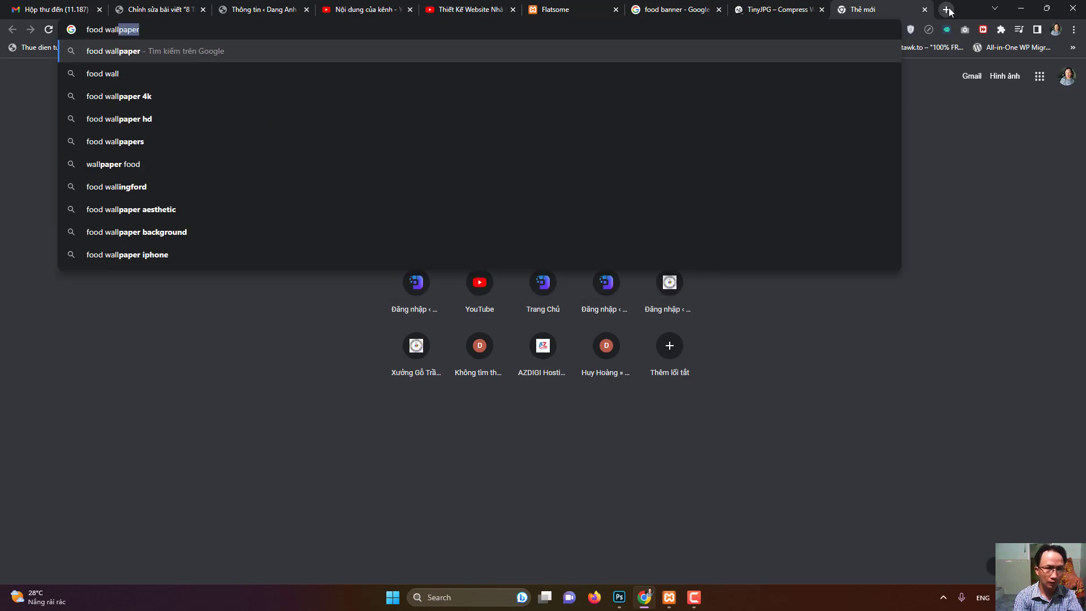
key("Return")
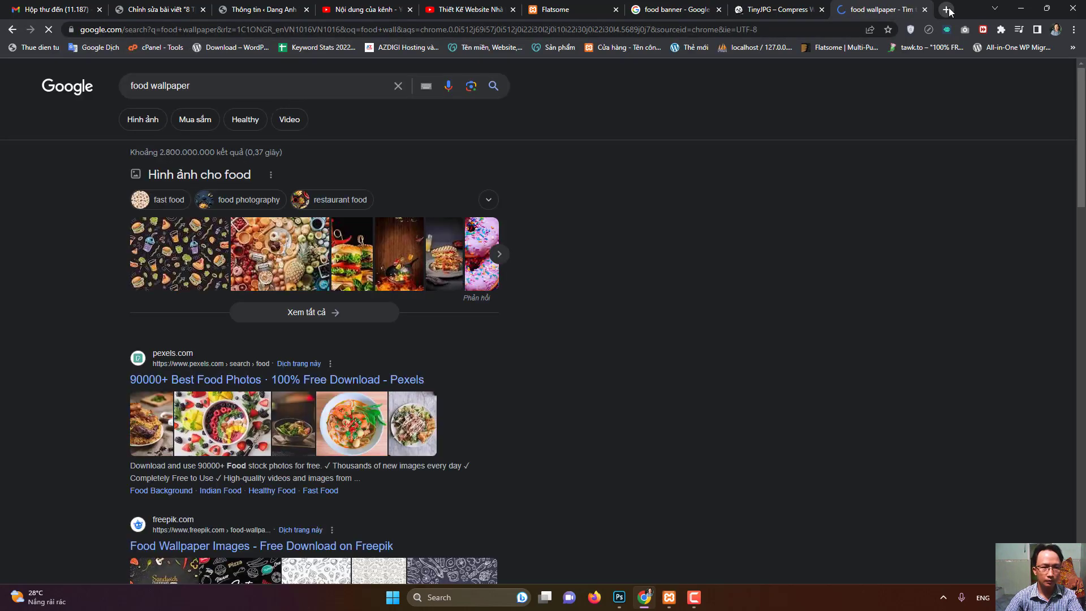
left_click(148, 121)
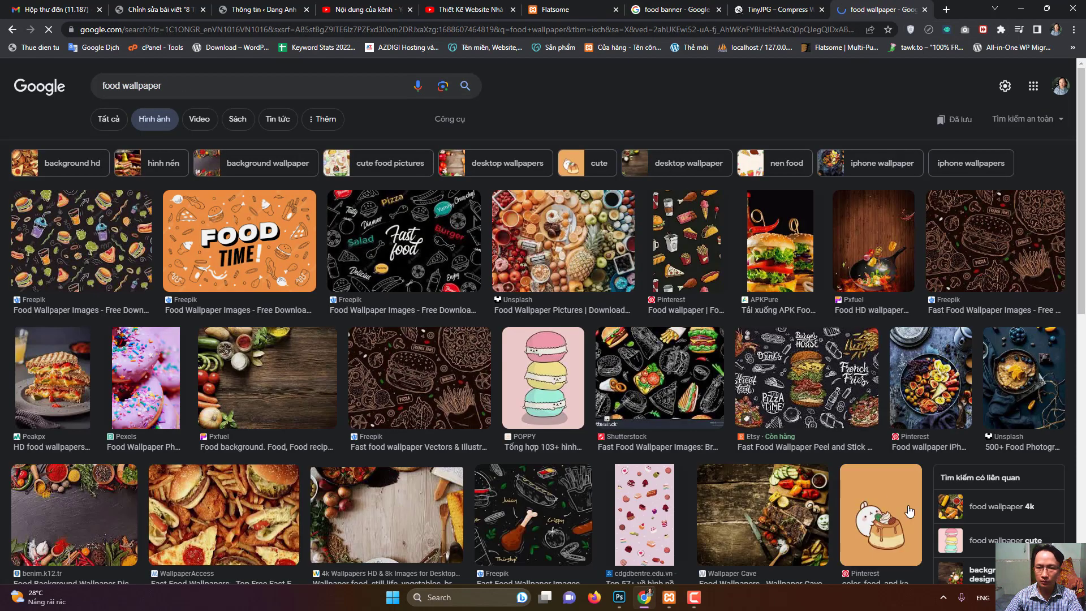
- Compare several food wallpapers and save the light wooden table one, "Food #12115", to the Desktop as backg.jpg
left_click(578, 270)
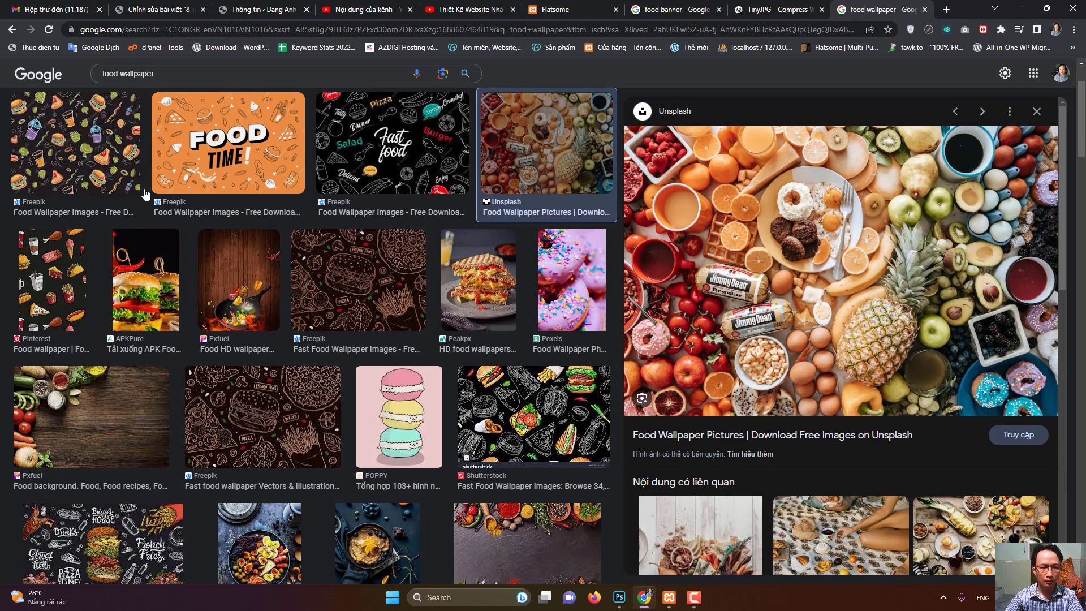
left_click(99, 431)
scroll(209, 386, "down", 4)
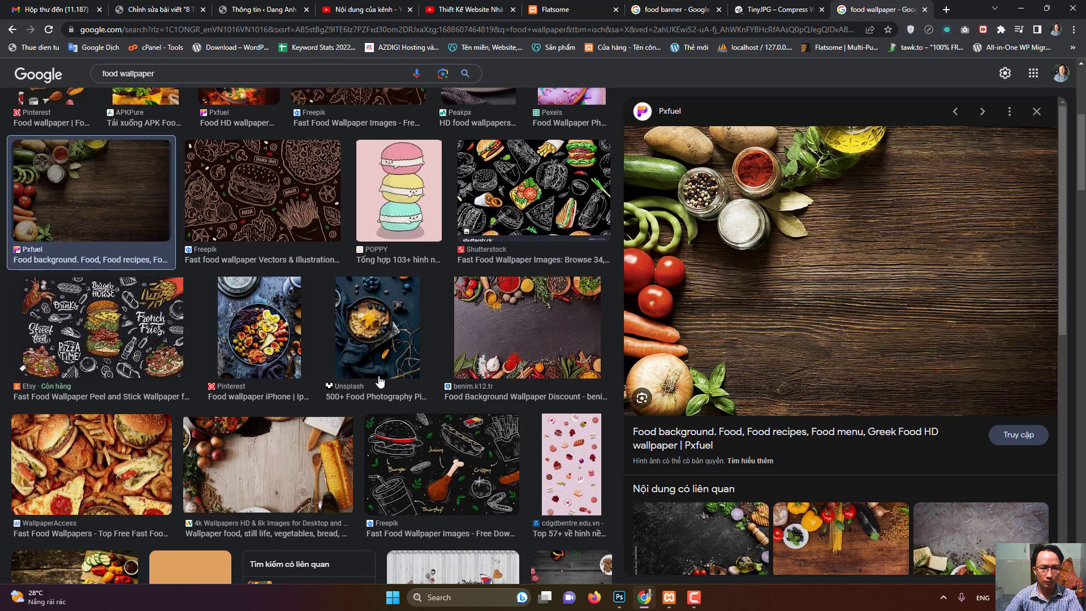
left_click(545, 342)
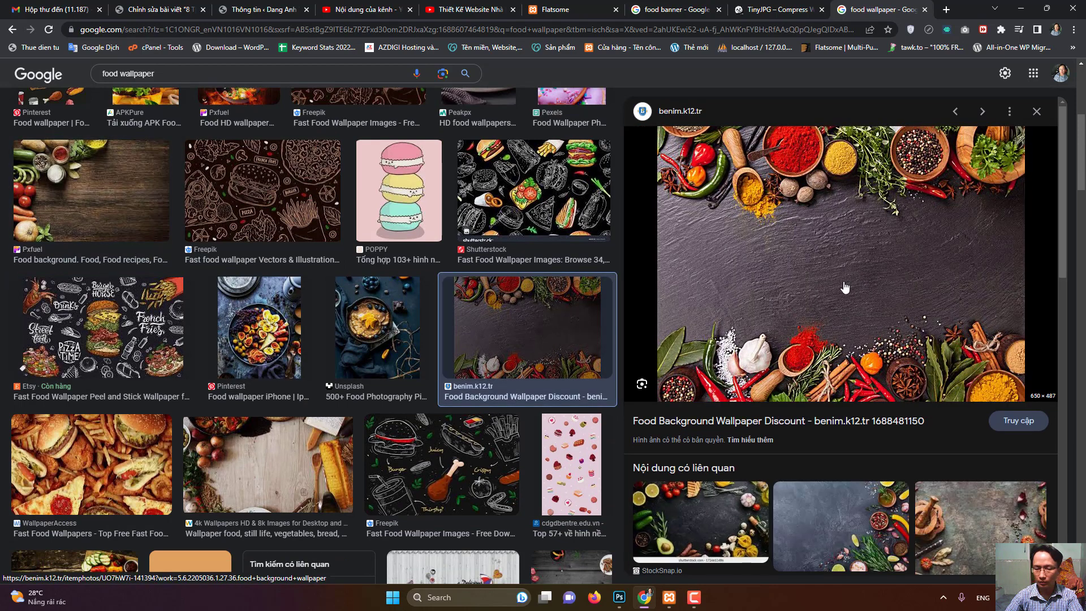
left_click(150, 477)
left_click(266, 464)
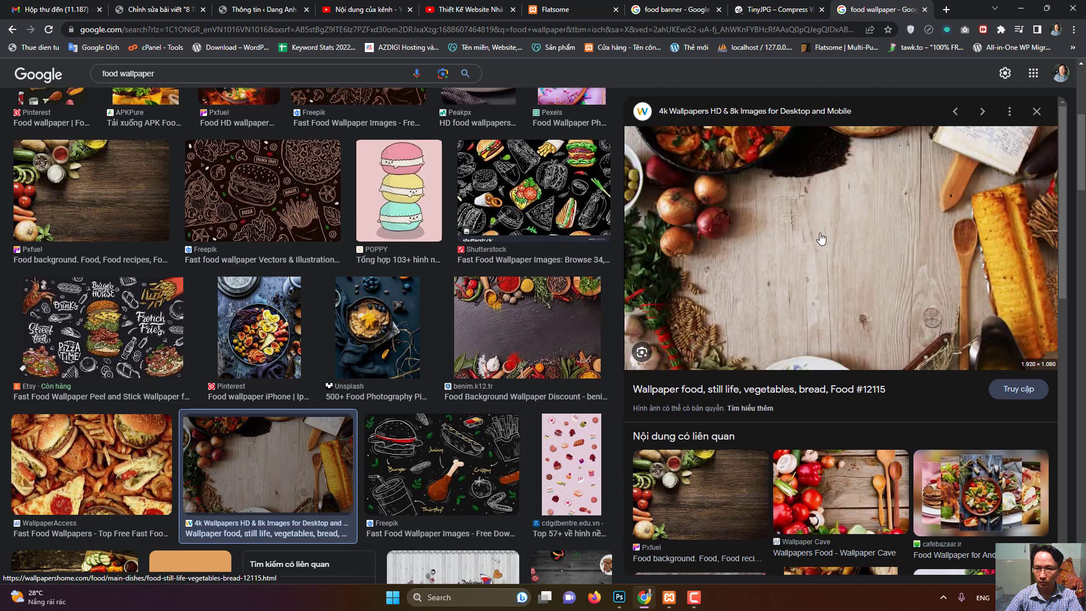
right_click(792, 226)
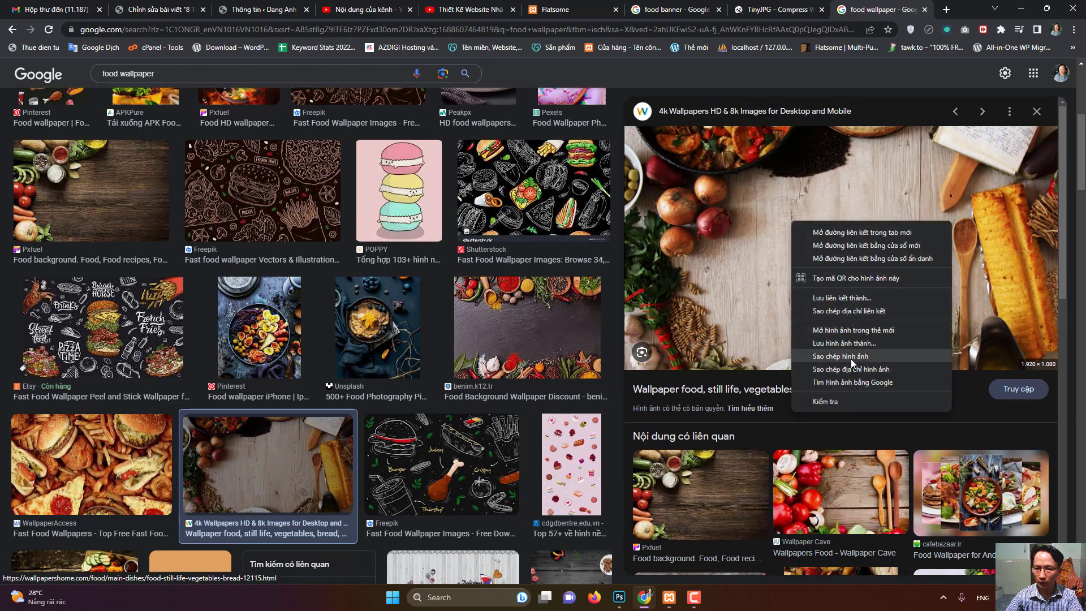
left_click(850, 351)
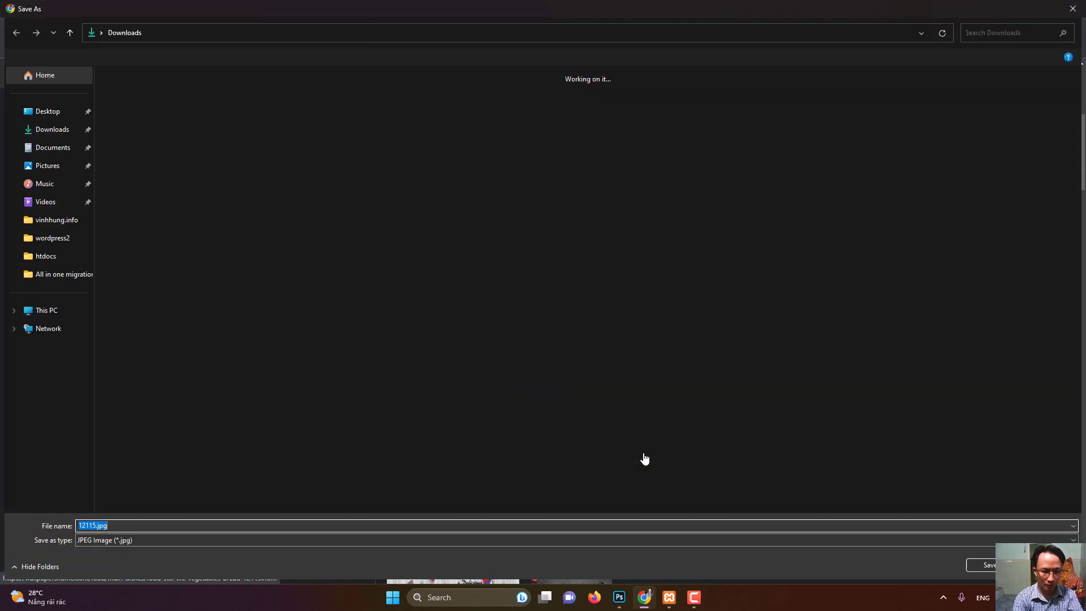
type("backg")
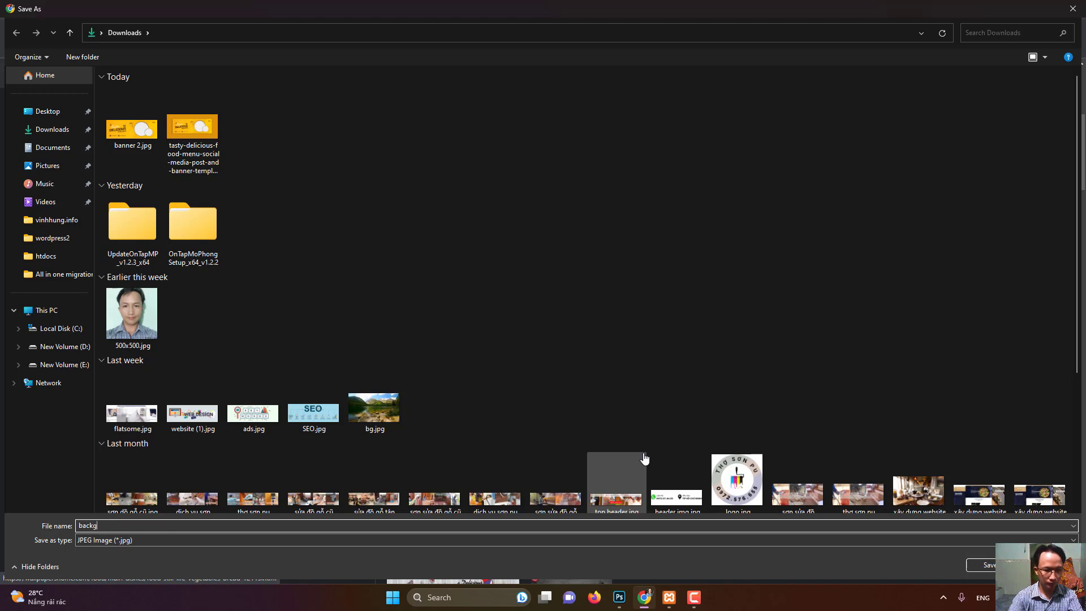
left_click(44, 112)
left_click(987, 565)
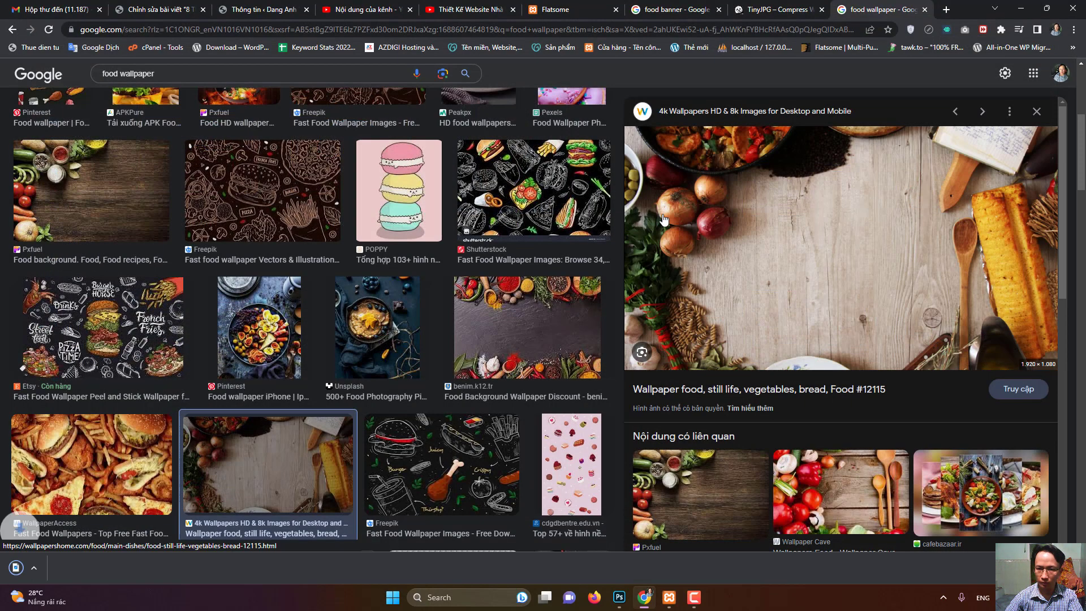
- Return to the Flatsome site and reopen the theme's Layout options
left_click(557, 10)
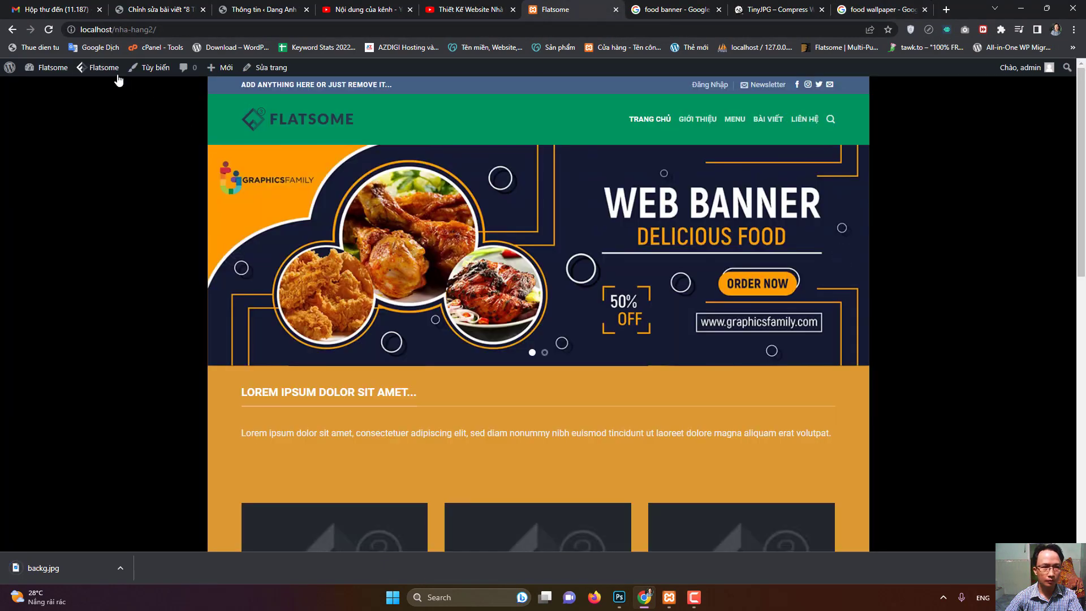
mouse_move(109, 72)
left_click(207, 103)
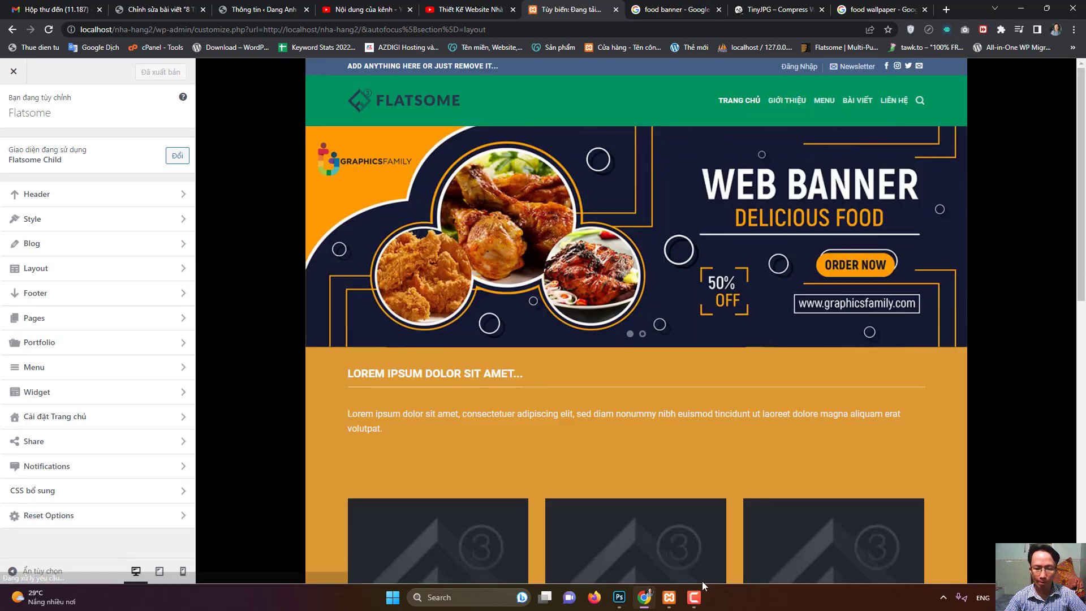
left_click(694, 599)
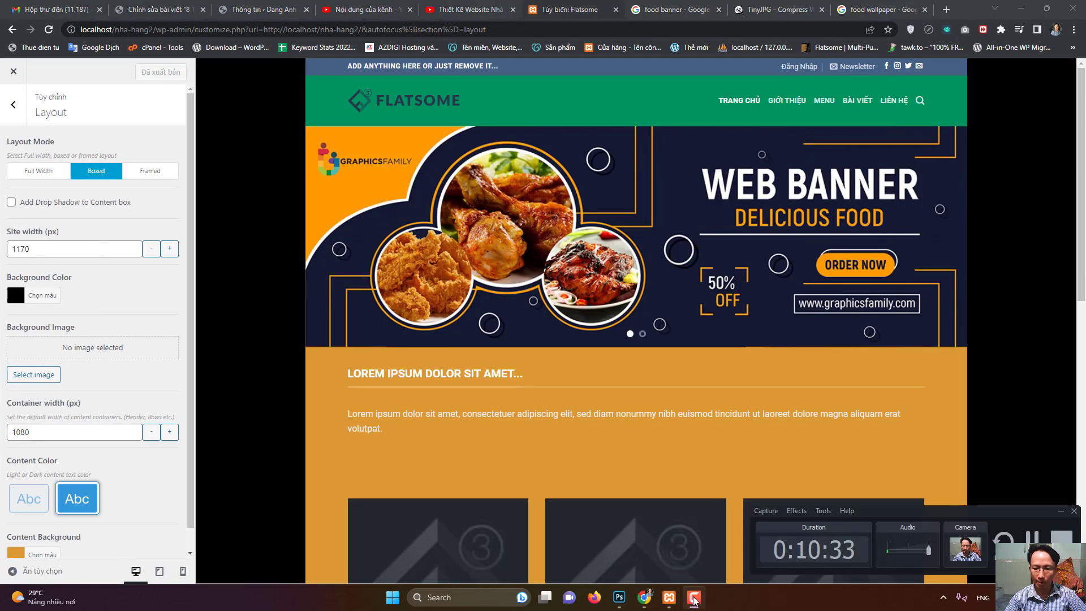
left_click(695, 598)
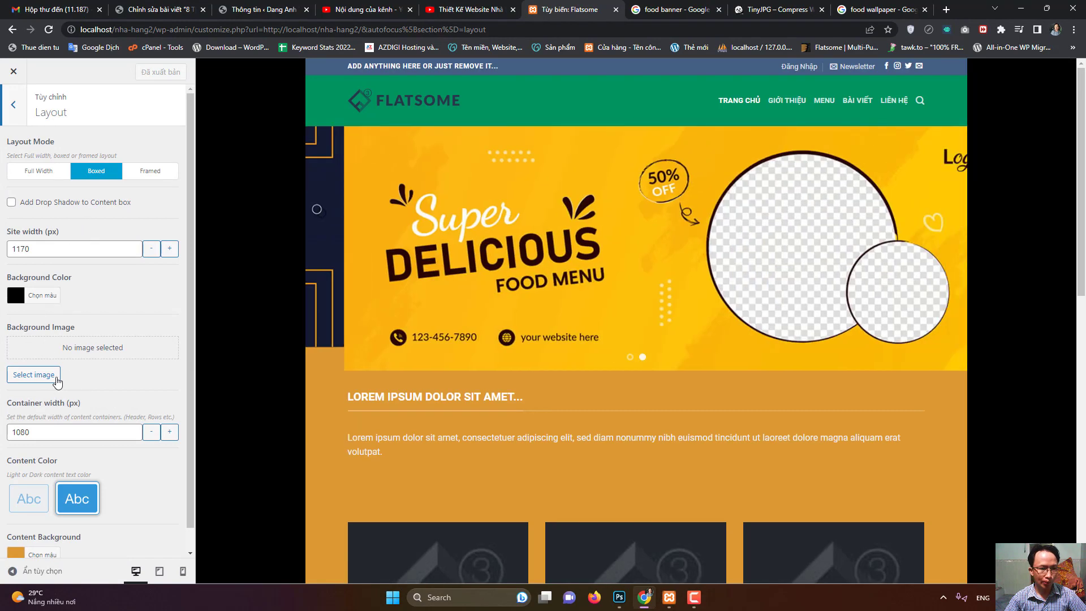
- Upload backg.jpg from the Desktop and set it as the layout's background image
left_click(40, 376)
left_click(36, 113)
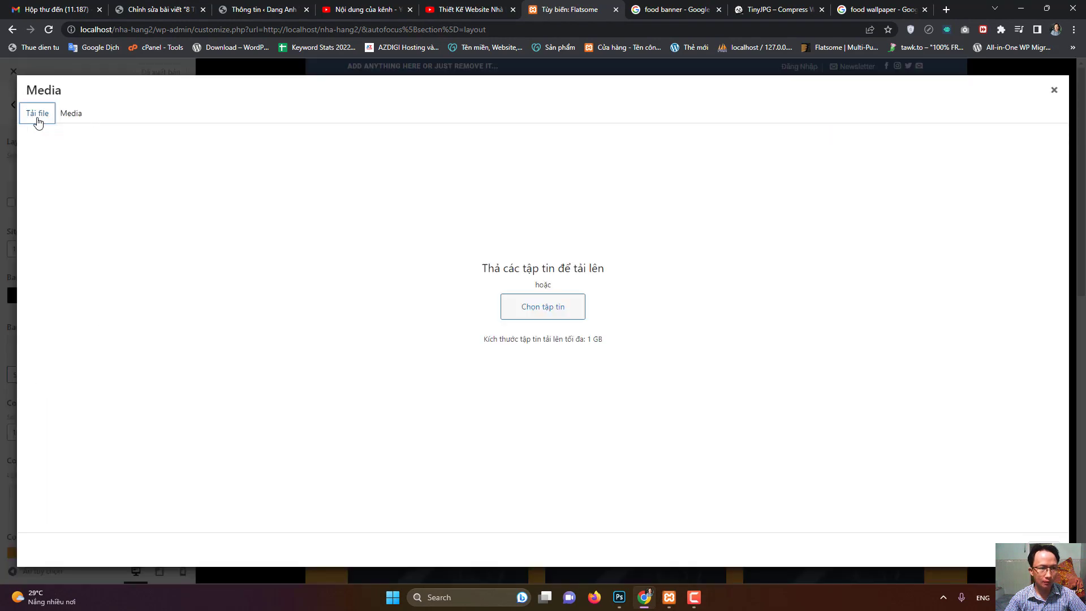
left_click(547, 318)
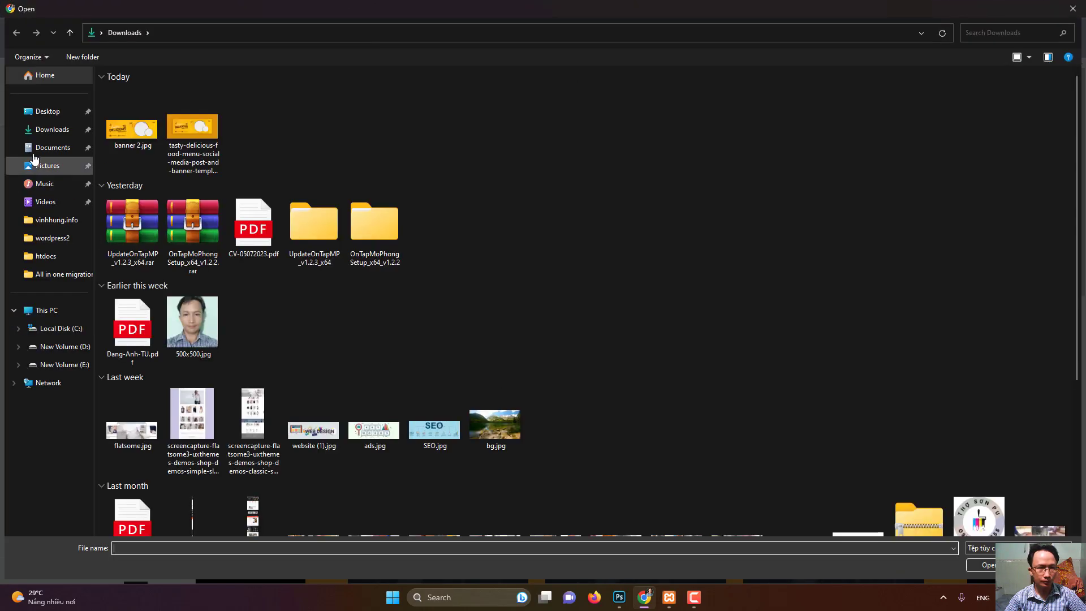
left_click(48, 111)
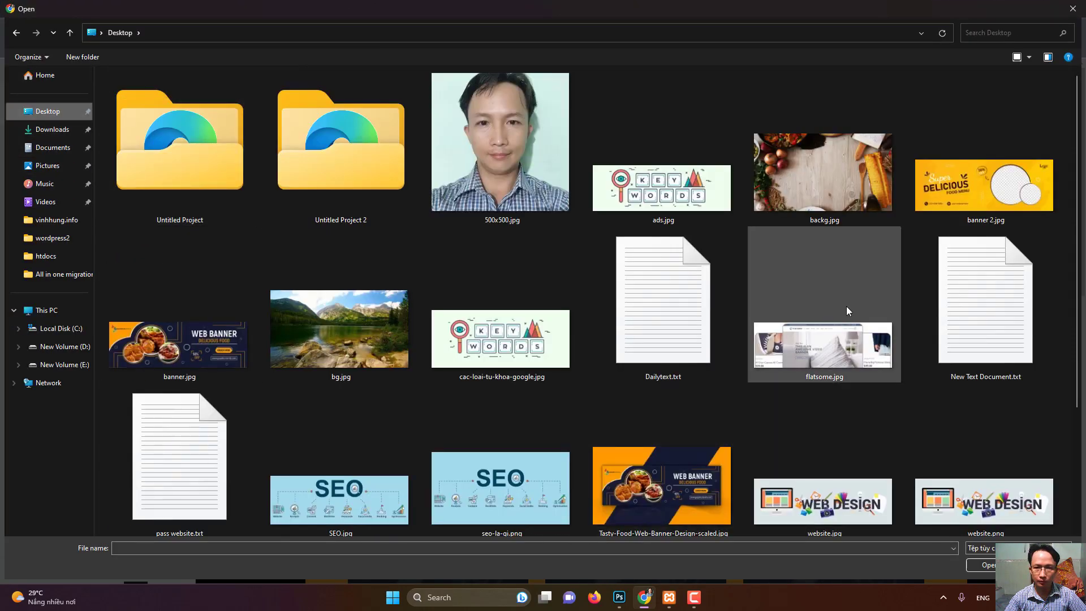
double_click(828, 158)
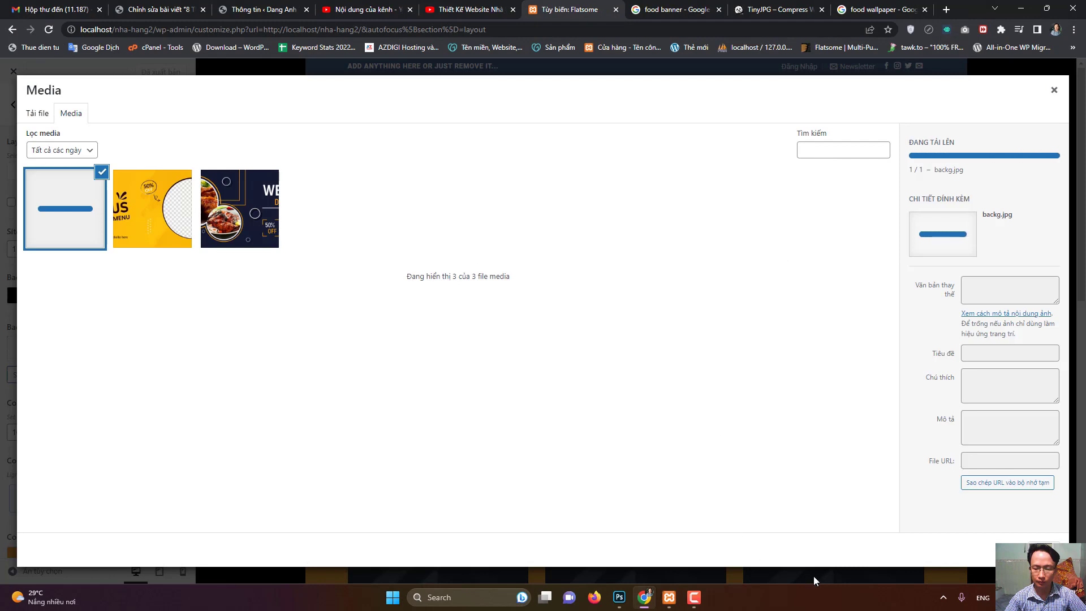
left_click(1062, 537)
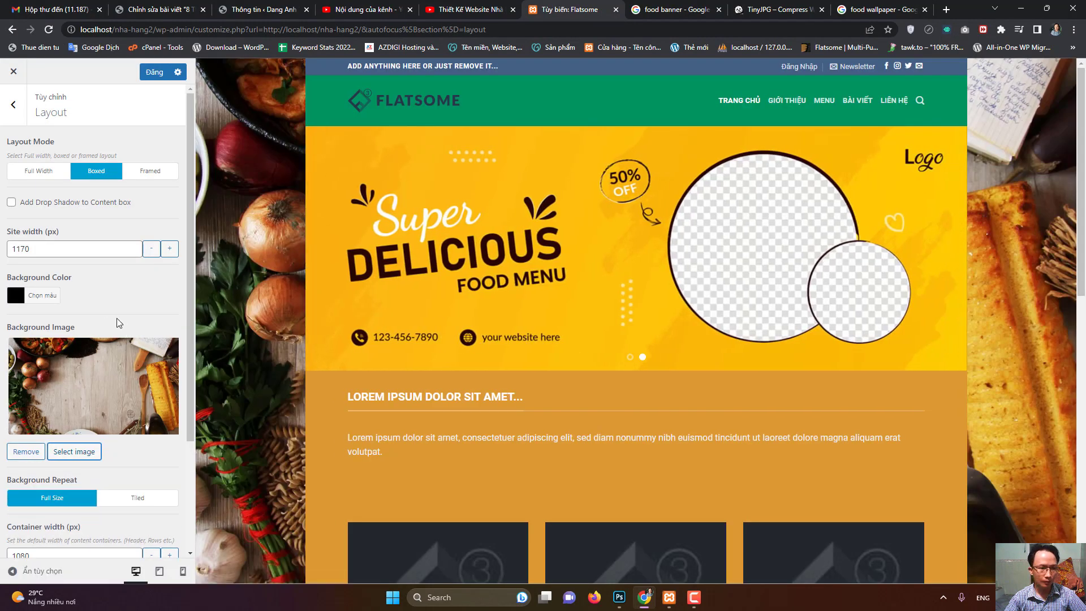
- Try the Tiled background repeat, set it back to Full Size, and publish the layout changes
scroll(104, 298, "down", 3)
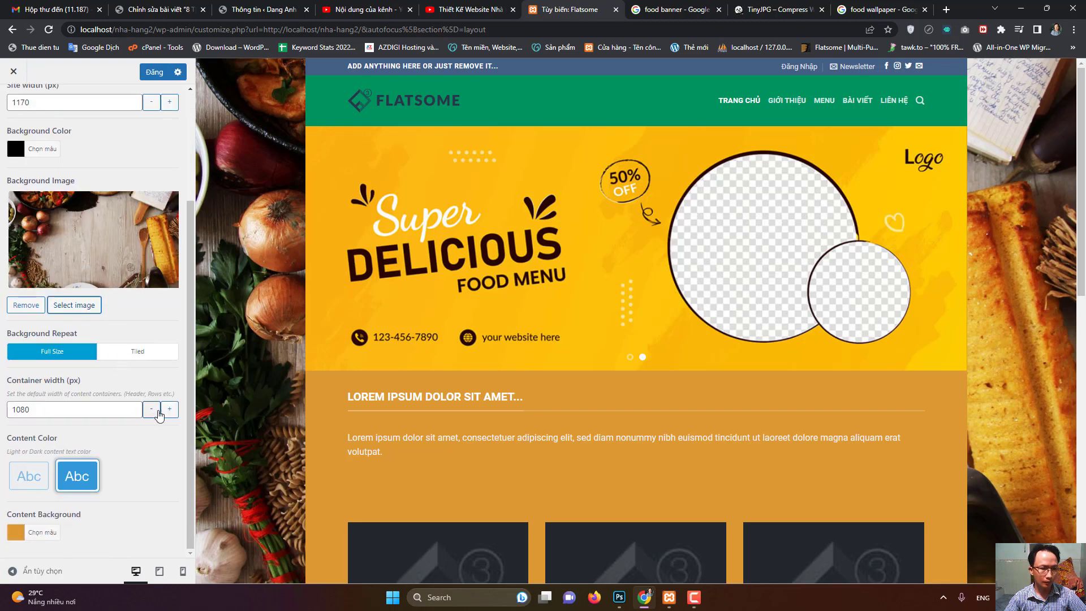
left_click(137, 351)
scroll(144, 357, "up", 3)
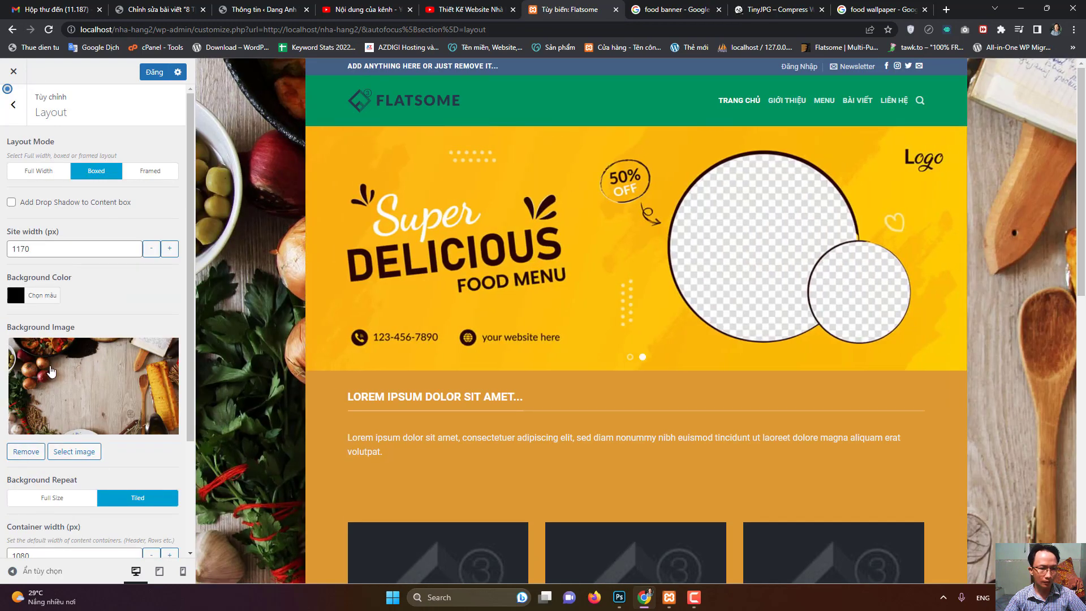
left_click(80, 495)
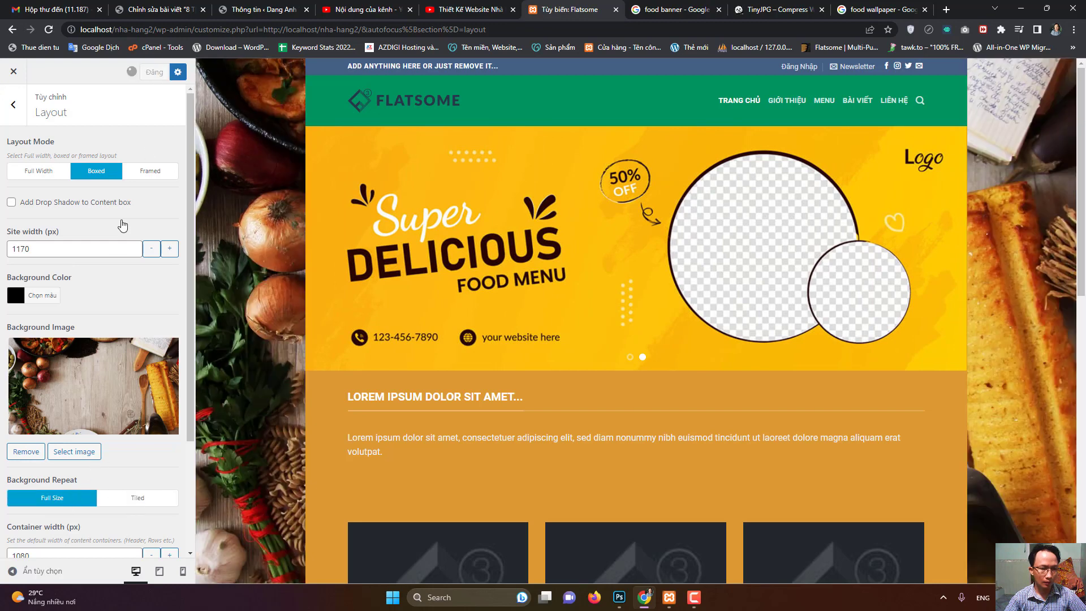
scroll(109, 310, "down", 3)
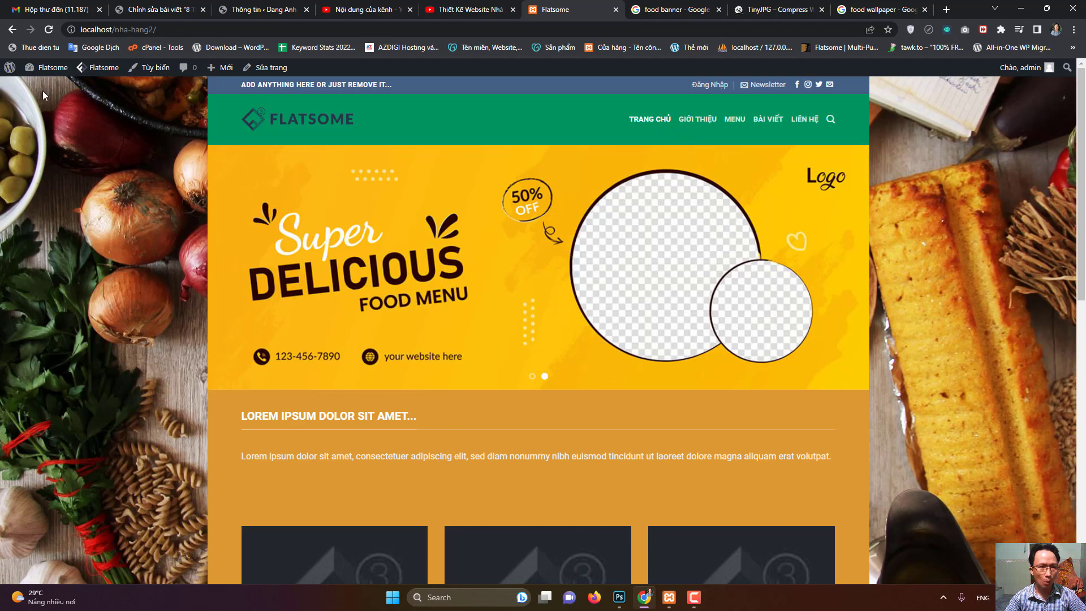
- In the WordPress dashboard, create a navigation menu named "Bottom Menu", assign it to the Footer Menu location, and save it
left_click(10, 67)
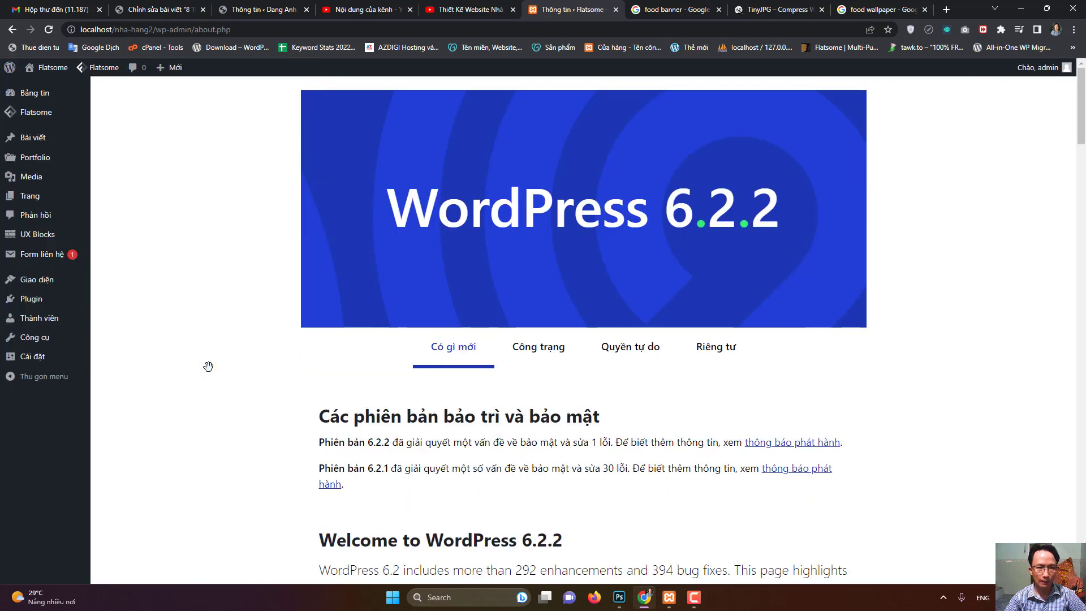
mouse_move(42, 277)
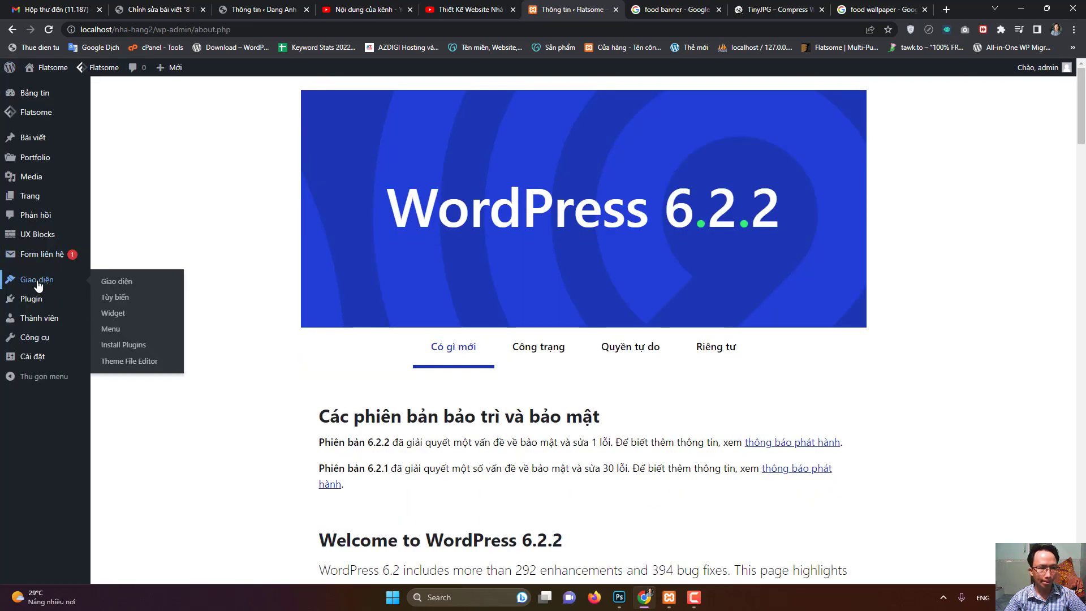
left_click(119, 332)
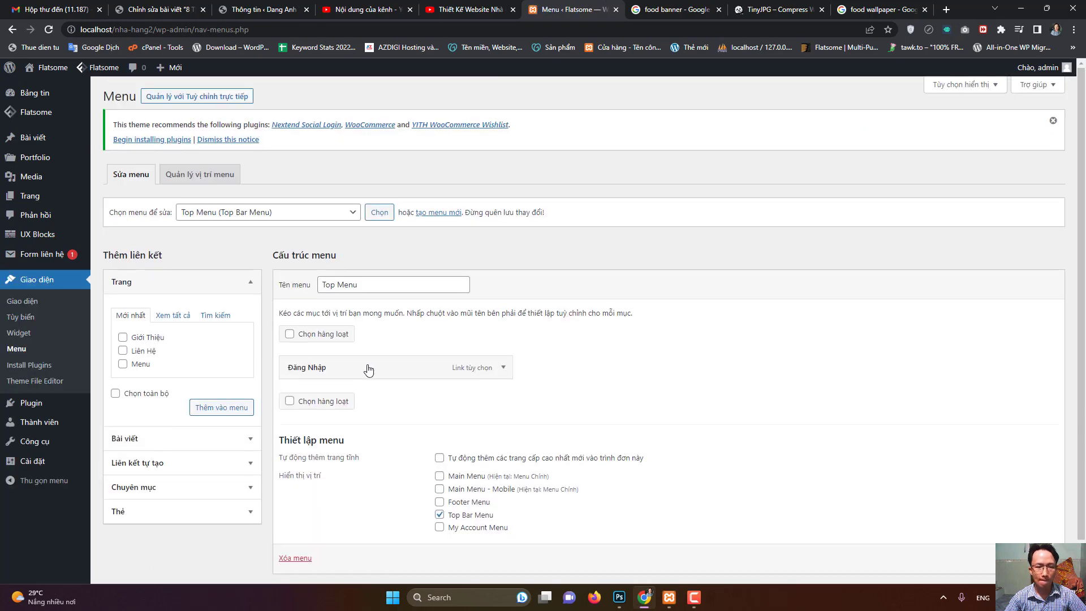
left_click(445, 213)
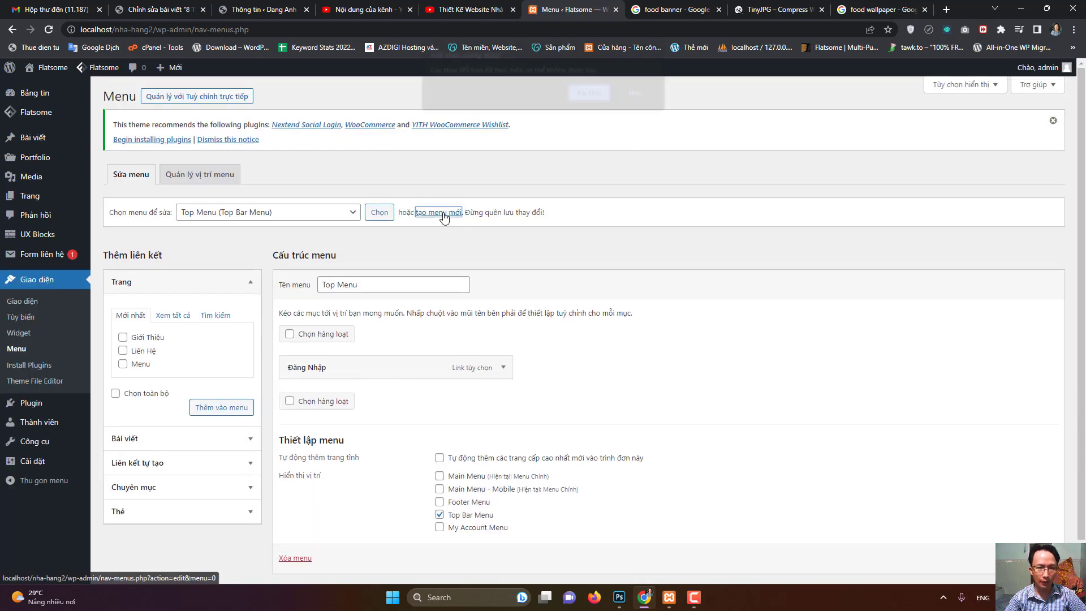
left_click(590, 94)
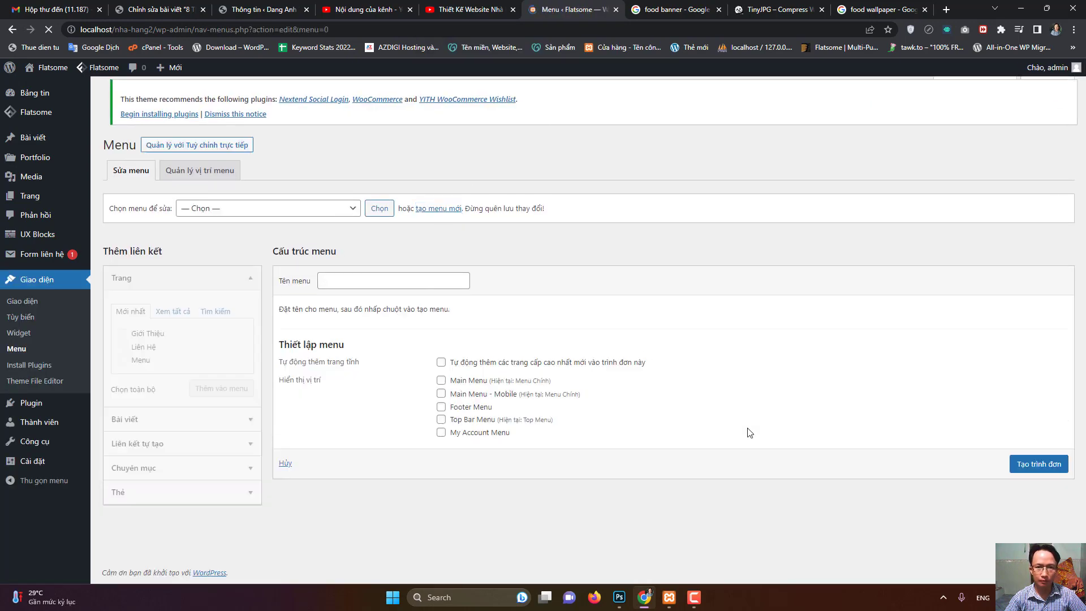
left_click(361, 283)
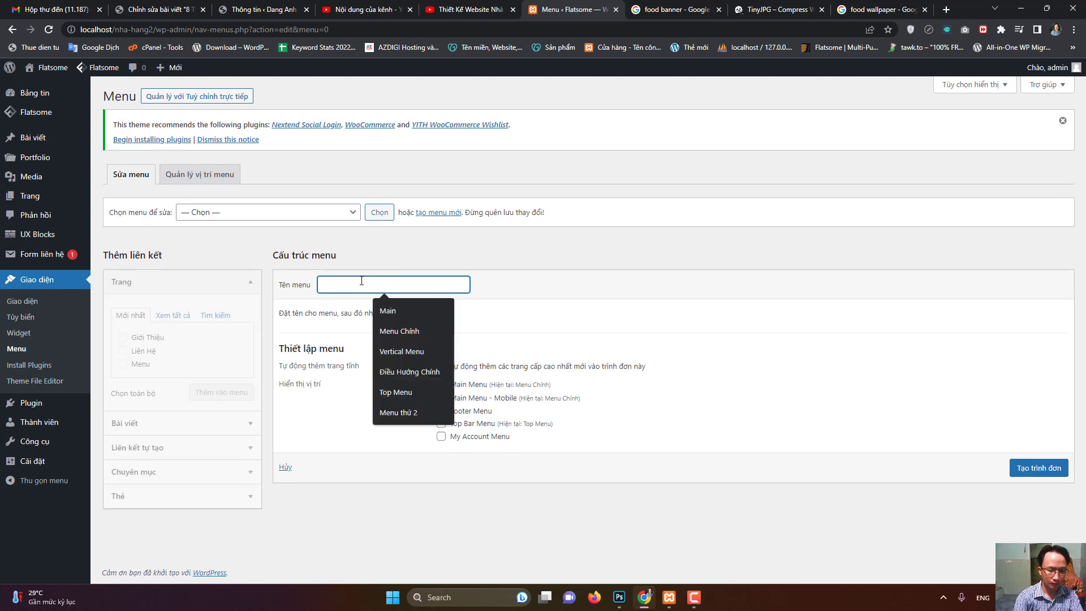
type("Bottom")
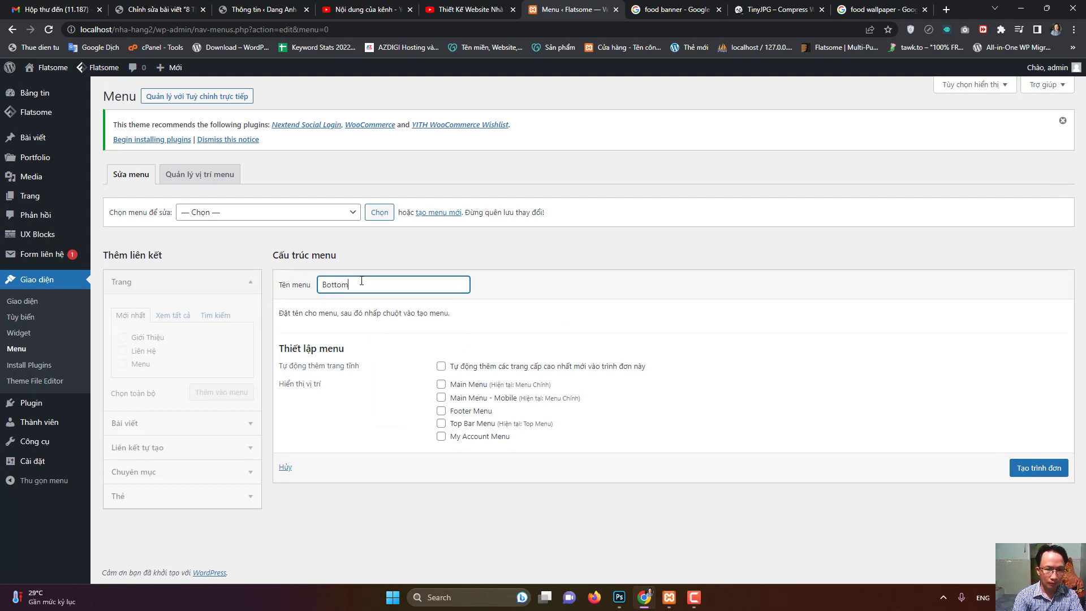
type(" Menu")
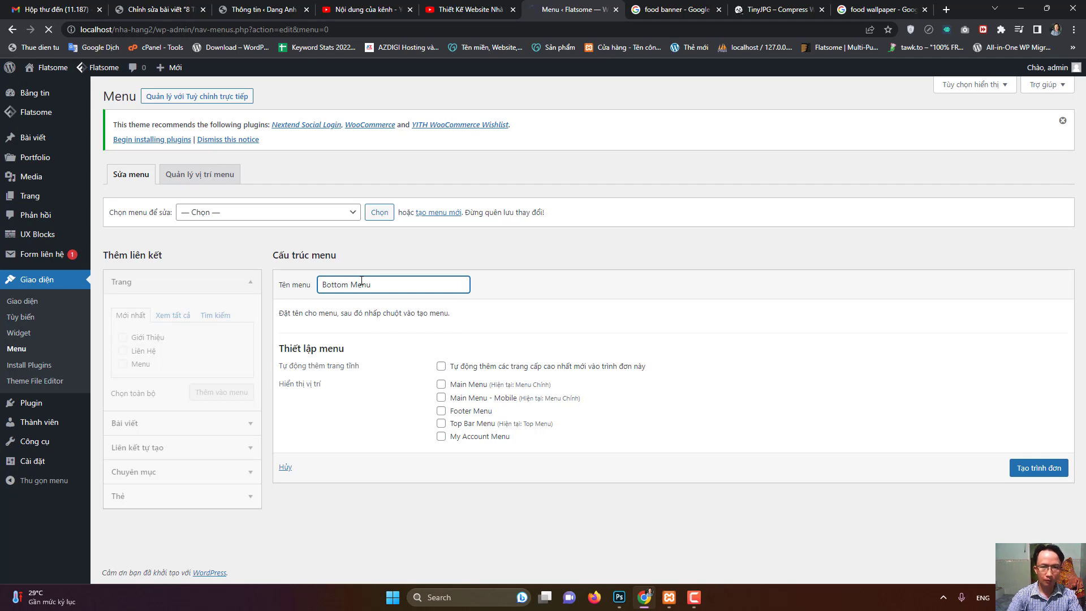
key("Return")
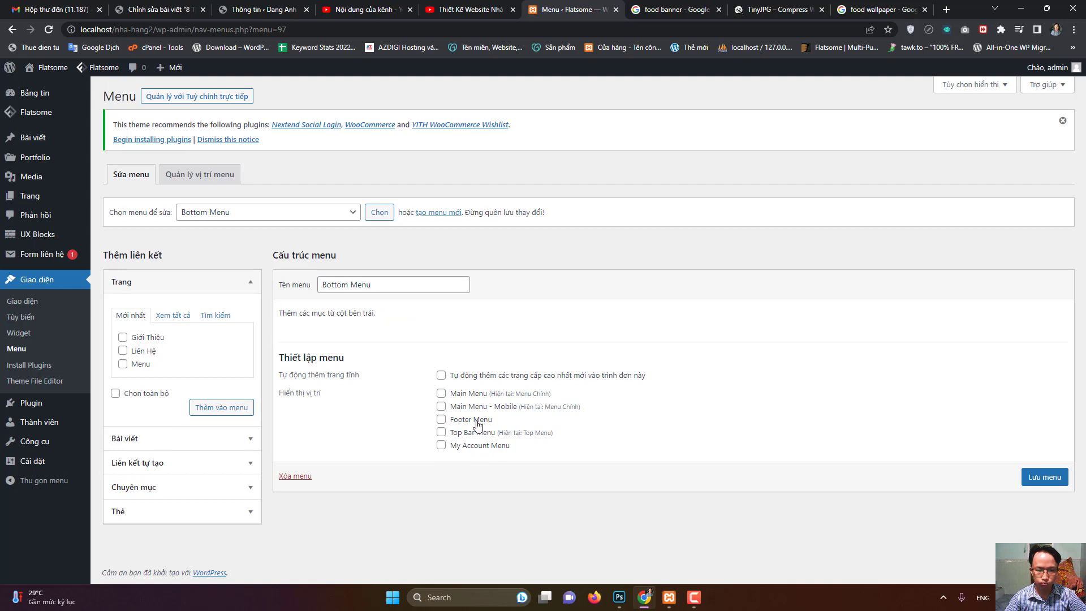
left_click(1034, 478)
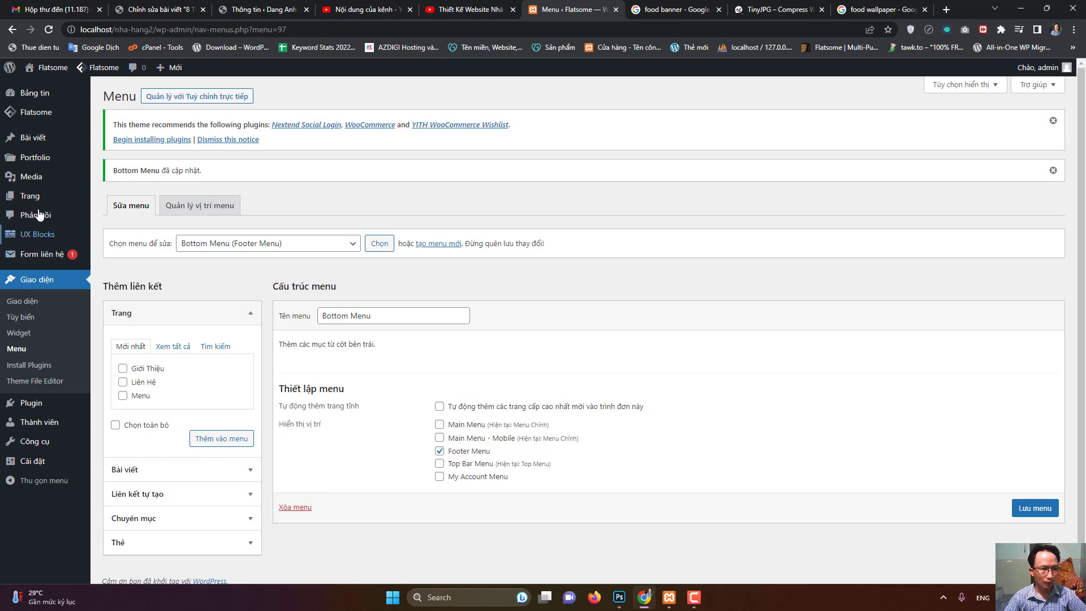
- Create a page titled "Bữa Sáng" with Menu as its parent page and publish it
mouse_move(38, 199)
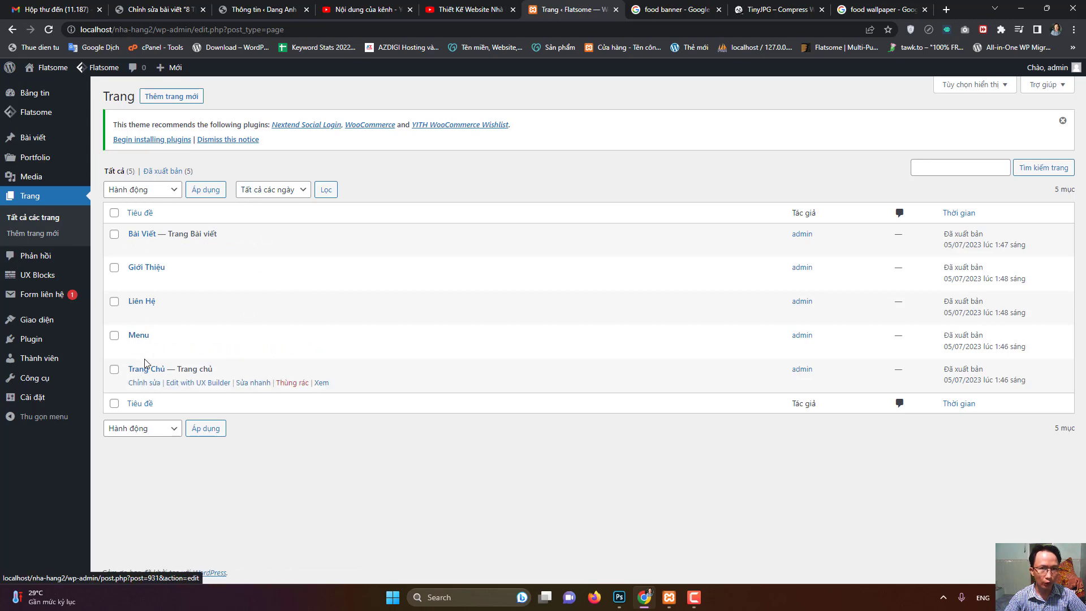
left_click(171, 96)
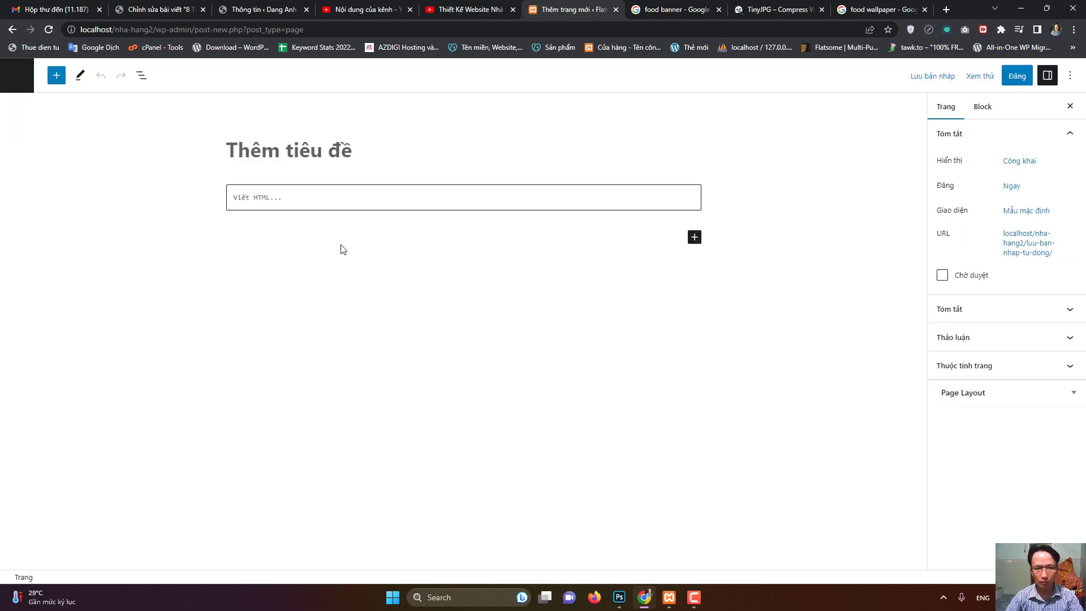
type("Buawx Sangs")
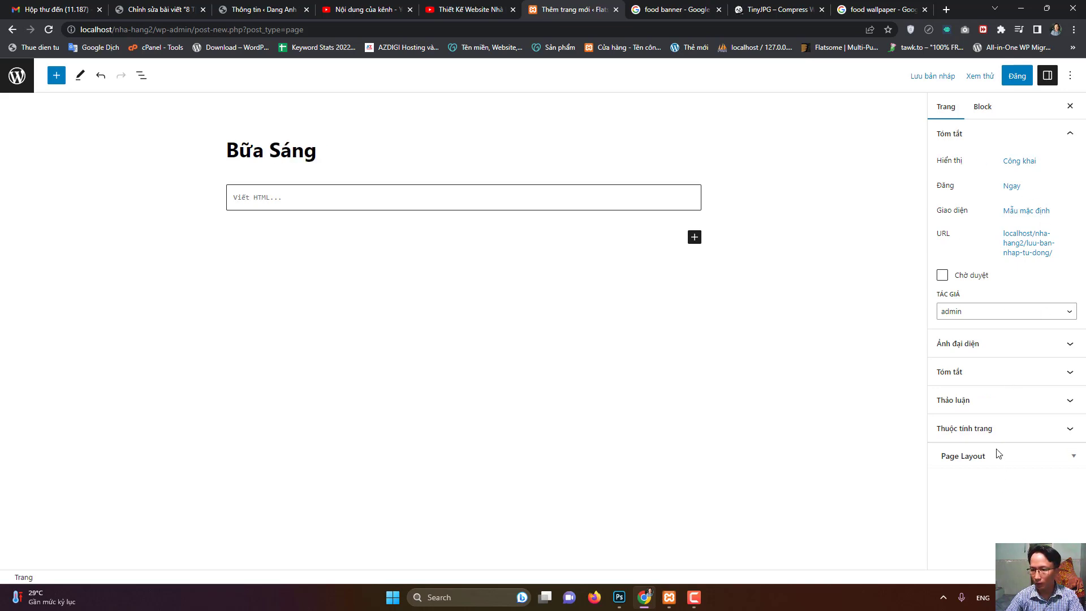
left_click(1071, 459)
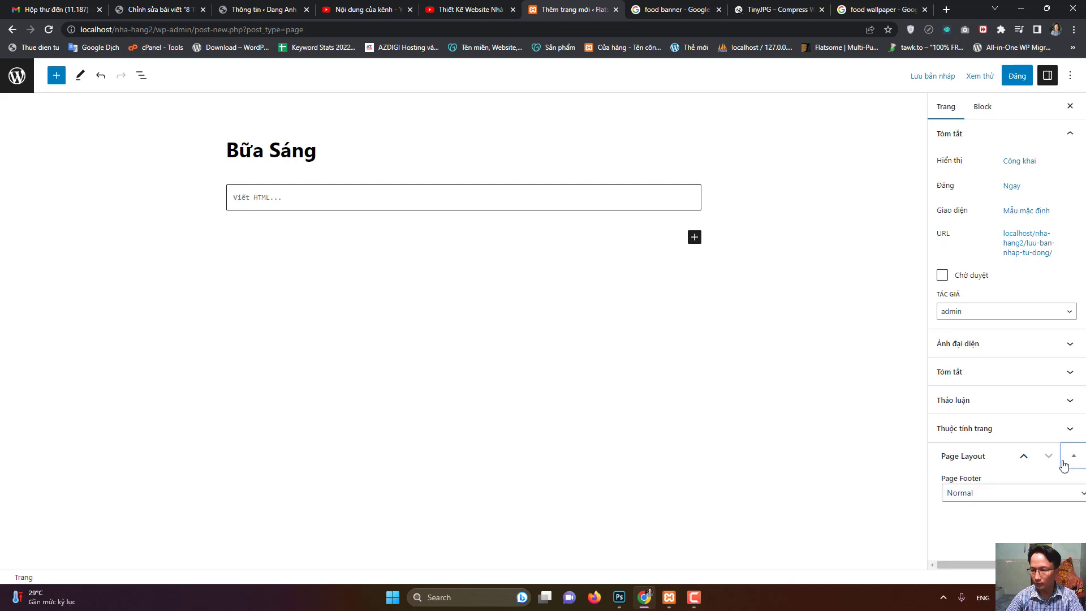
left_click(1022, 434)
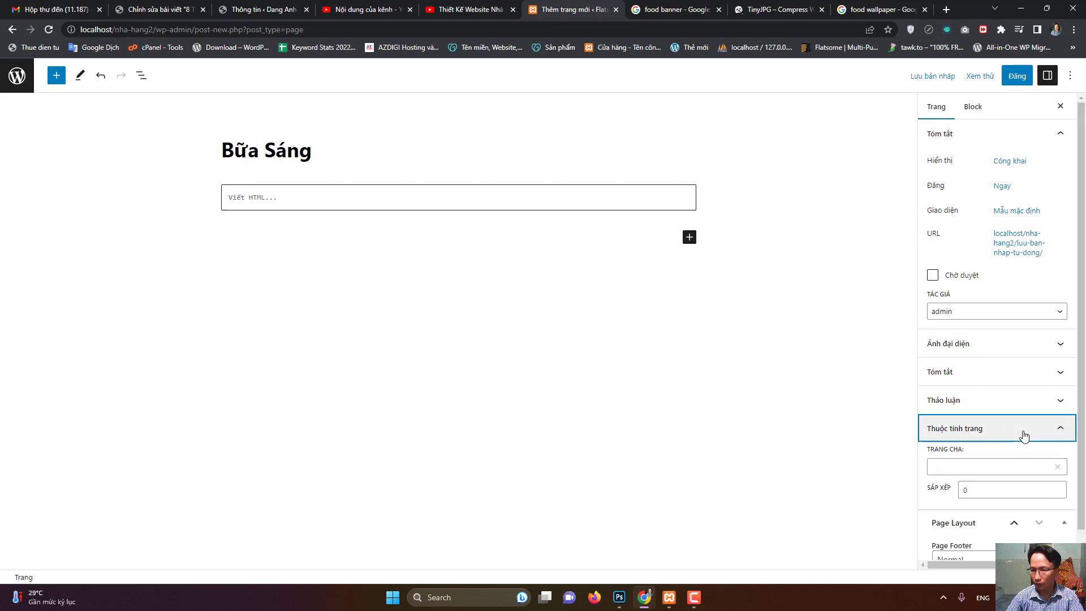
left_click(1024, 444)
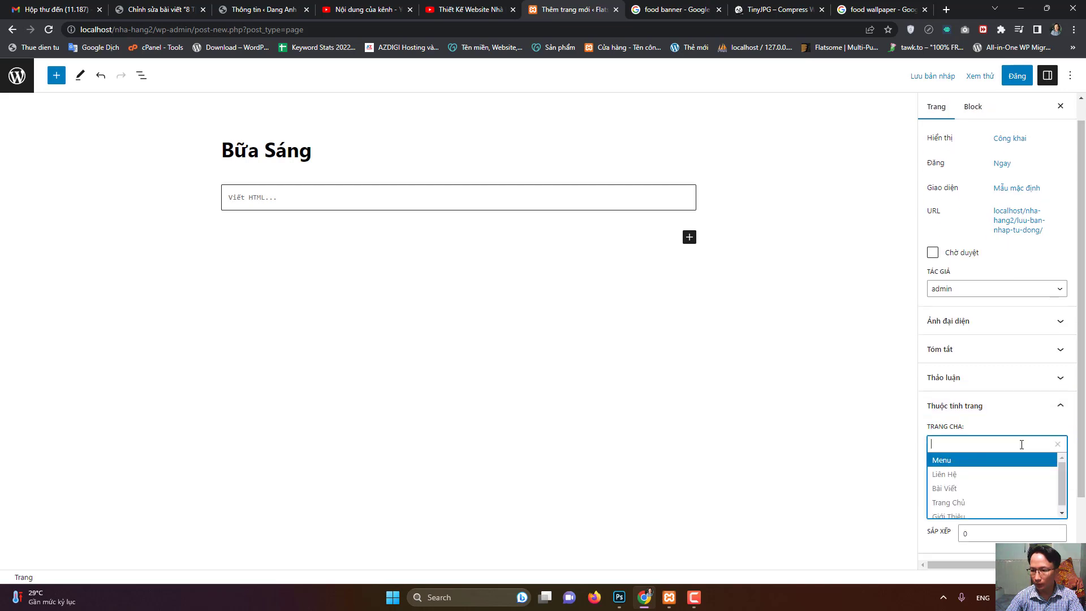
left_click(962, 457)
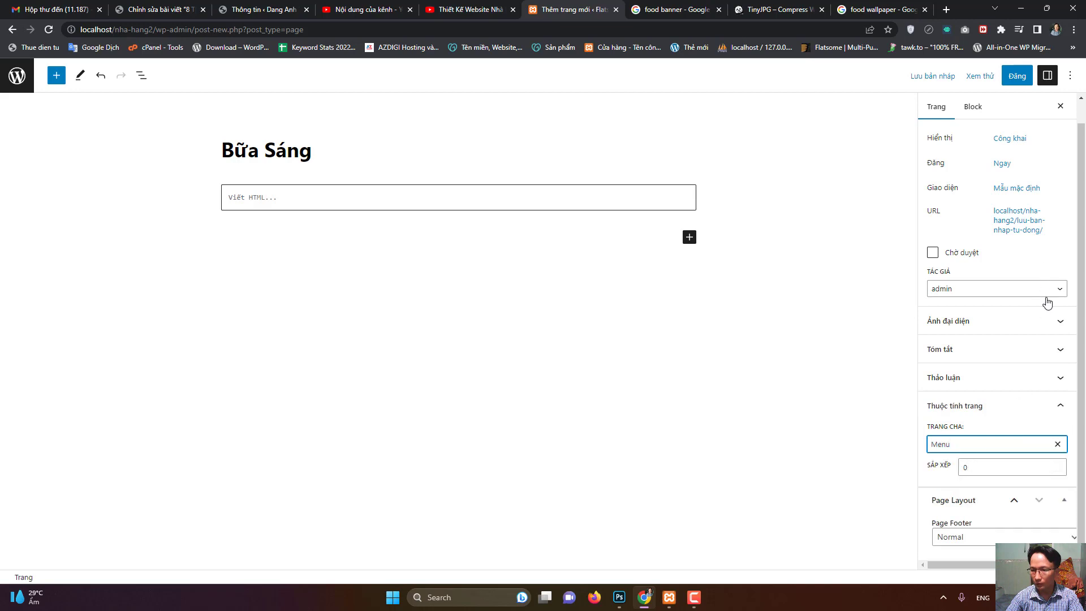
left_click(1017, 76)
left_click(974, 76)
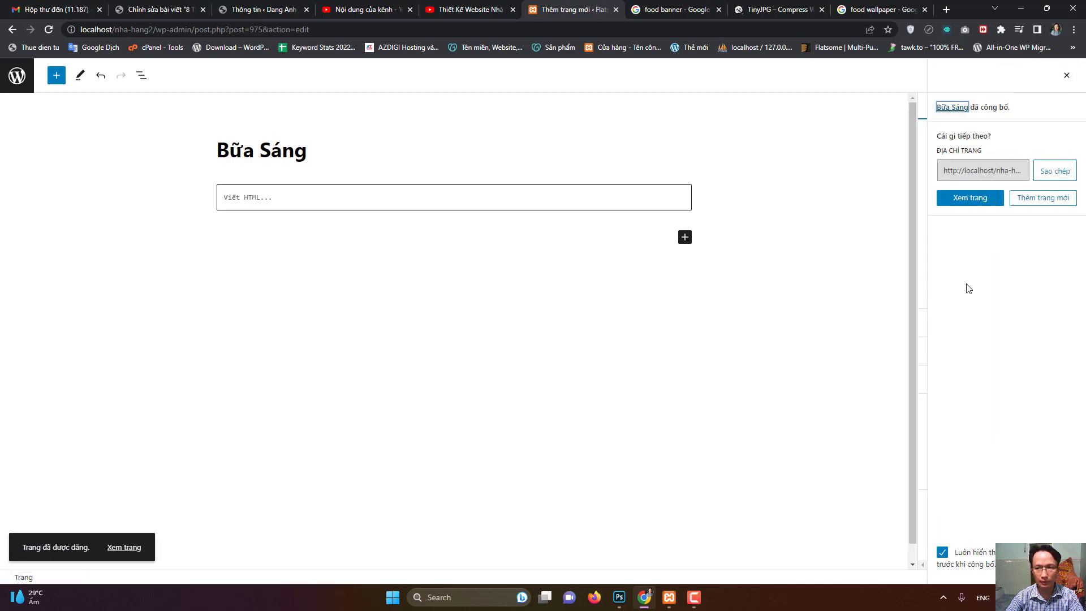
- Add another page titled "Bữa Trưa" with Menu as its parent page and publish it
left_click(1048, 202)
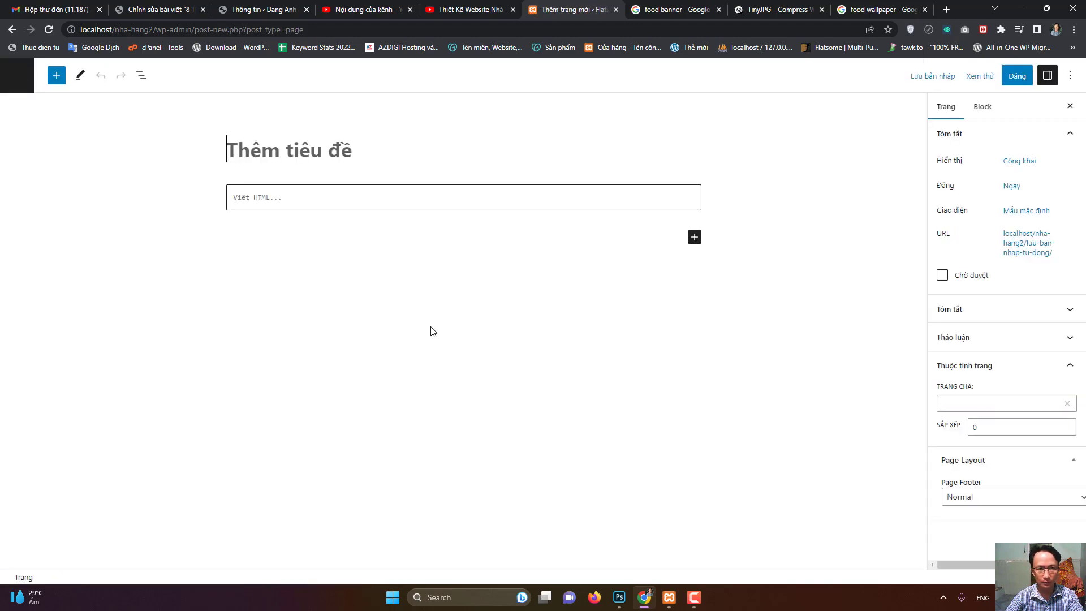
type("Bữa")
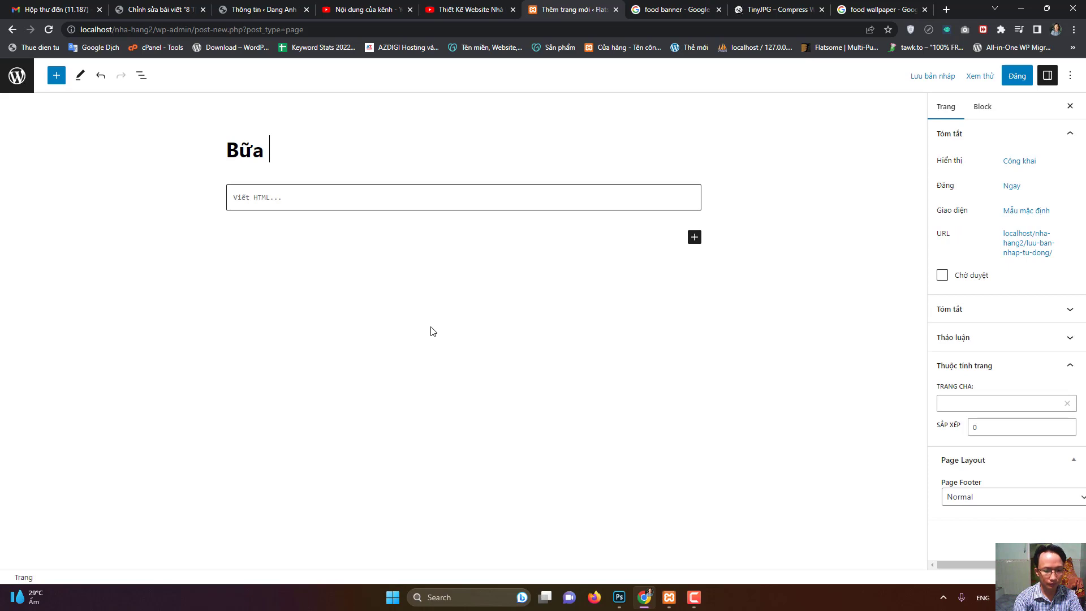
type(" Trưa")
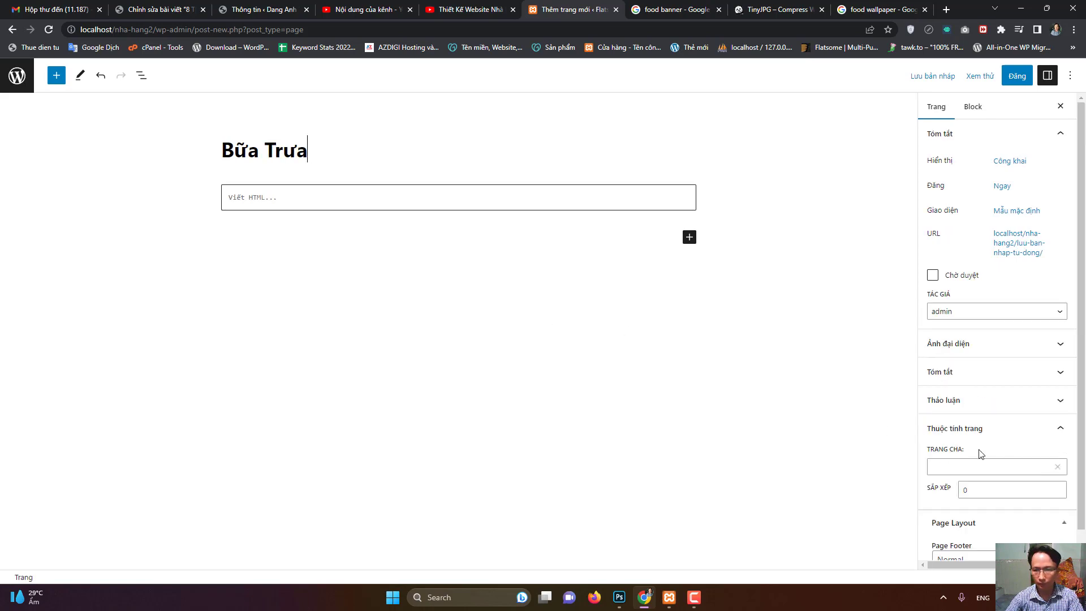
scroll(985, 458, "down", 1)
left_click(997, 438)
left_click(968, 459)
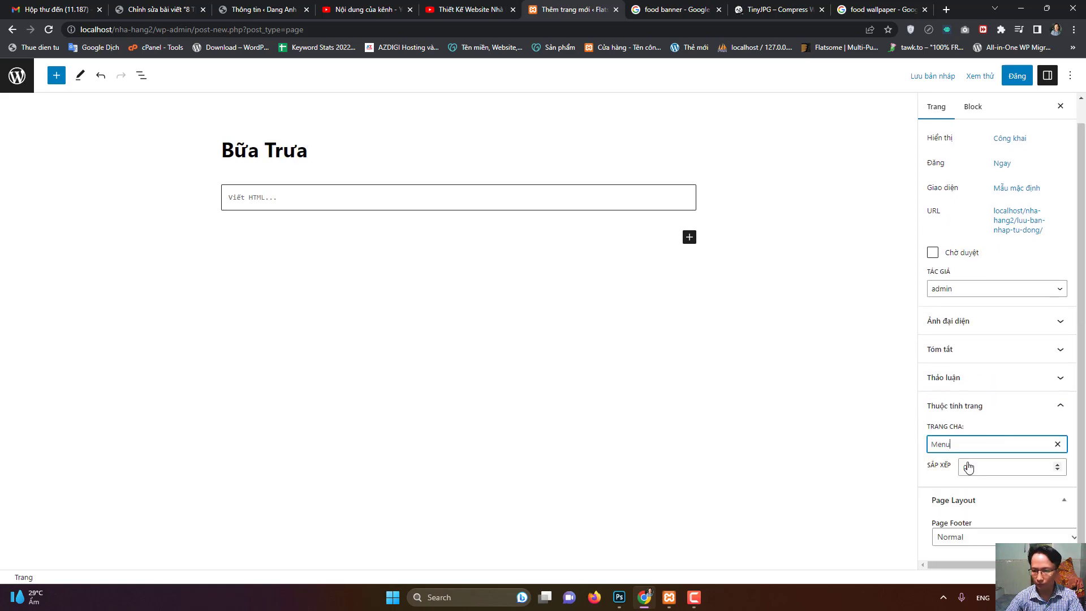
left_click(1017, 76)
left_click(990, 75)
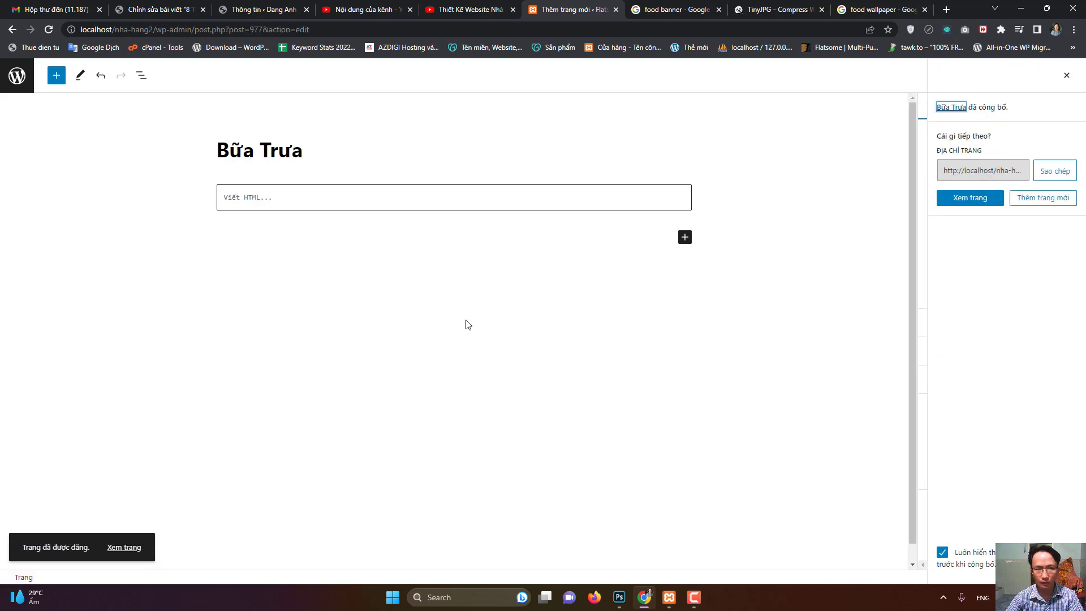
- Create another page titled "Bữa Tối" with Menu as its parent page and publish it
left_click(1041, 207)
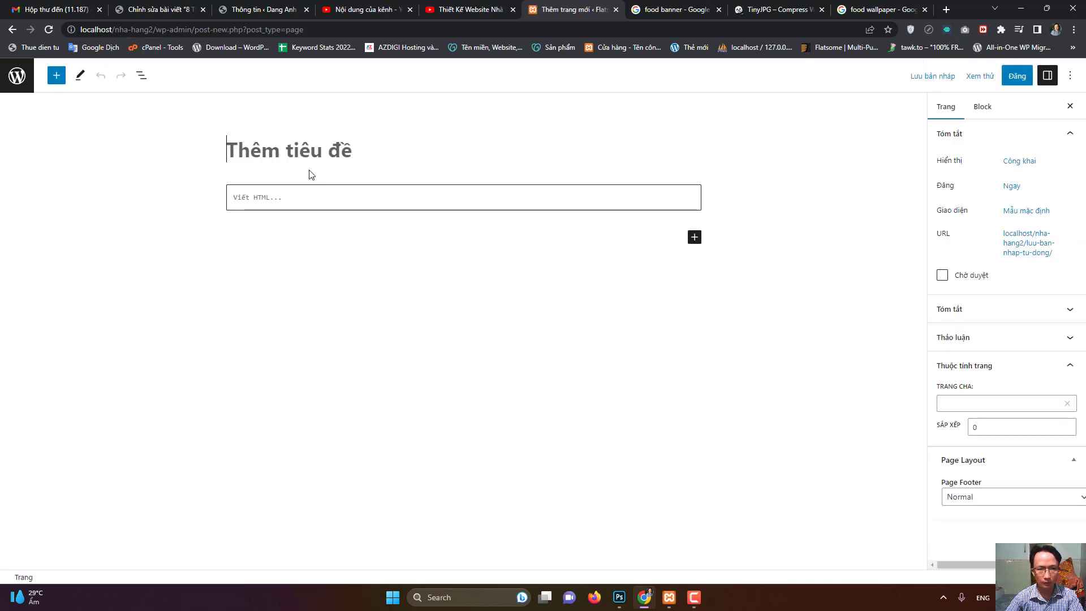
type("Bữa ")
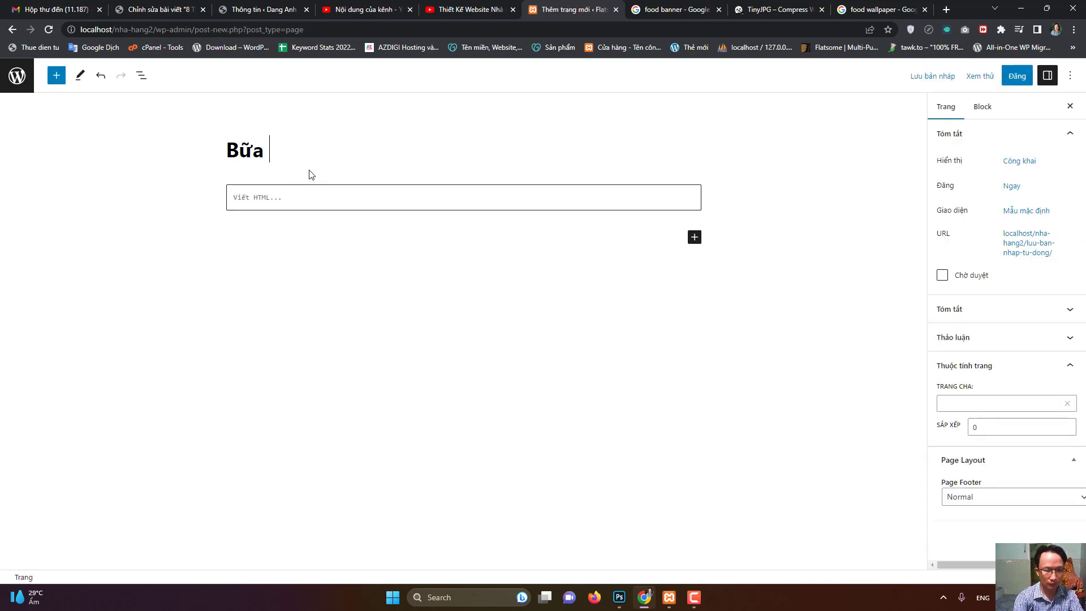
type("Tối")
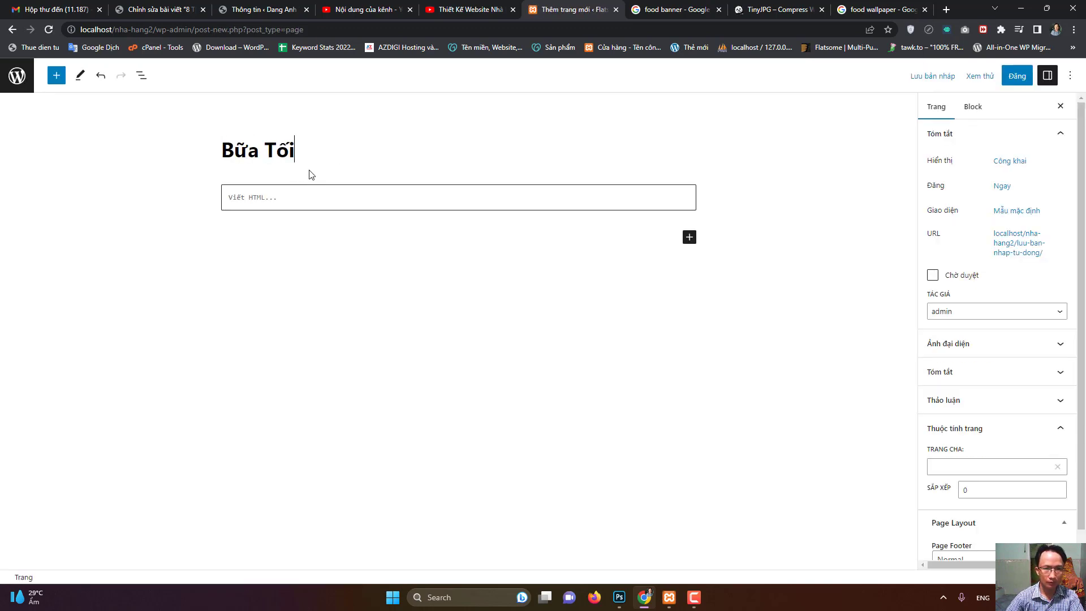
scroll(1024, 485, "down", 1)
left_click(991, 445)
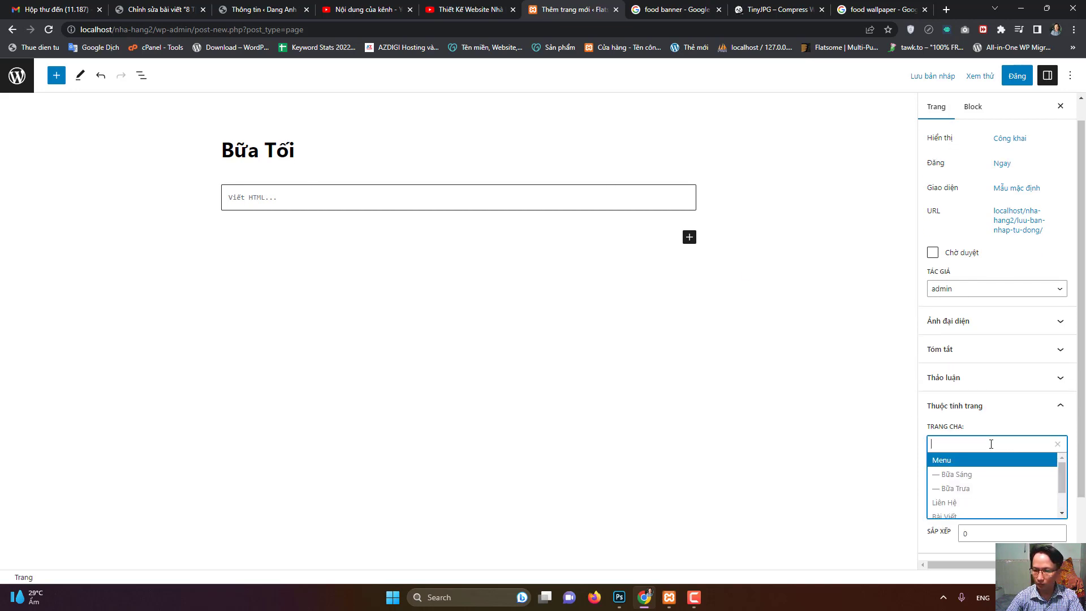
left_click(958, 466)
left_click(1017, 75)
left_click(991, 82)
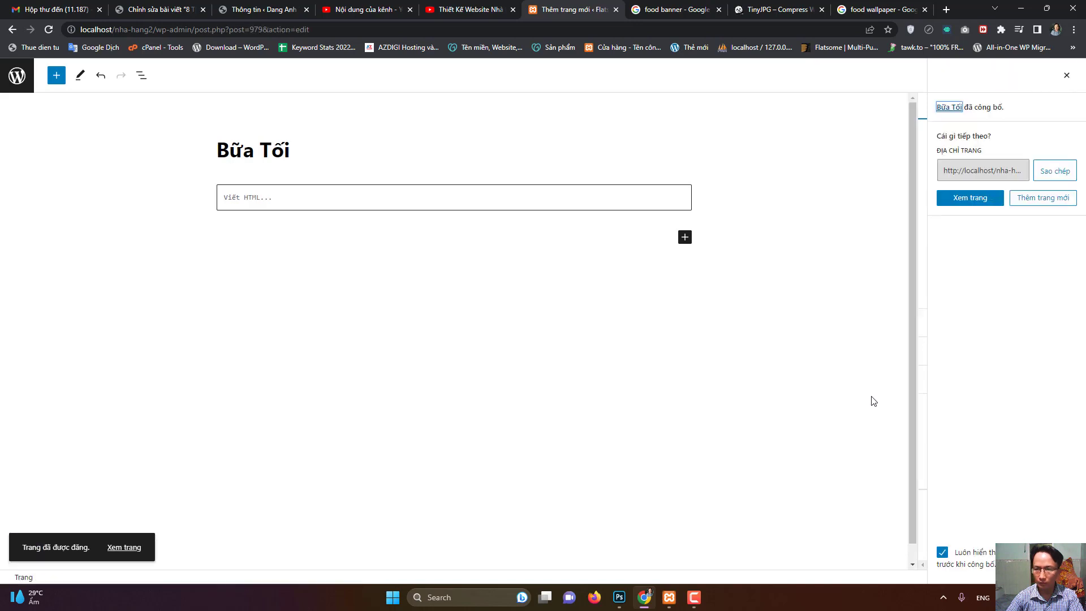
- Return to the dashboard's menu management and add the pages Bữa Tối, Bữa Trưa and Bữa Sáng to the Bottom Menu
left_click(25, 92)
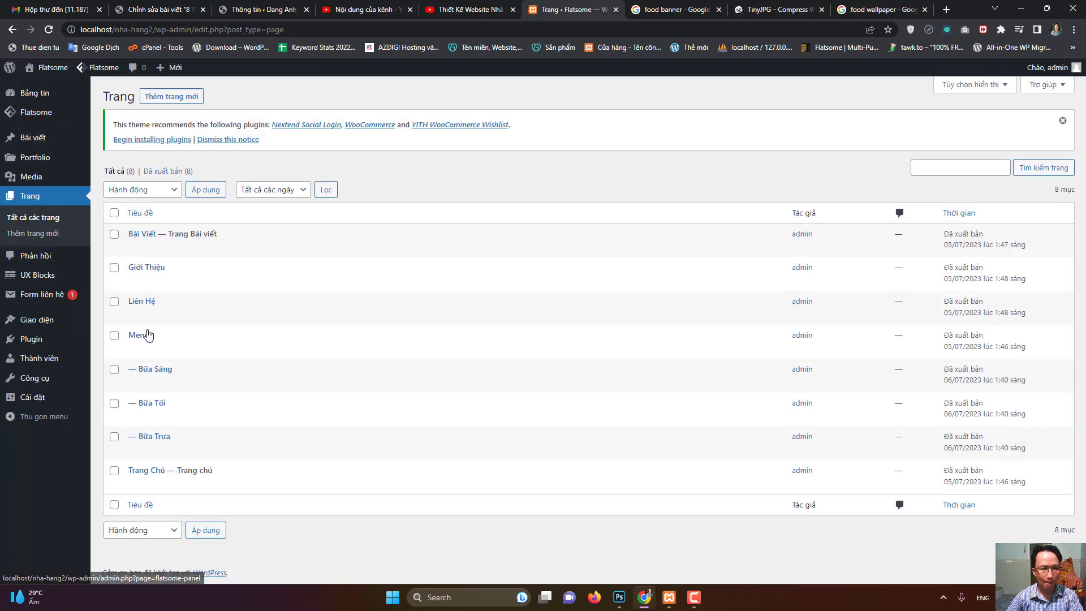
mouse_move(37, 320)
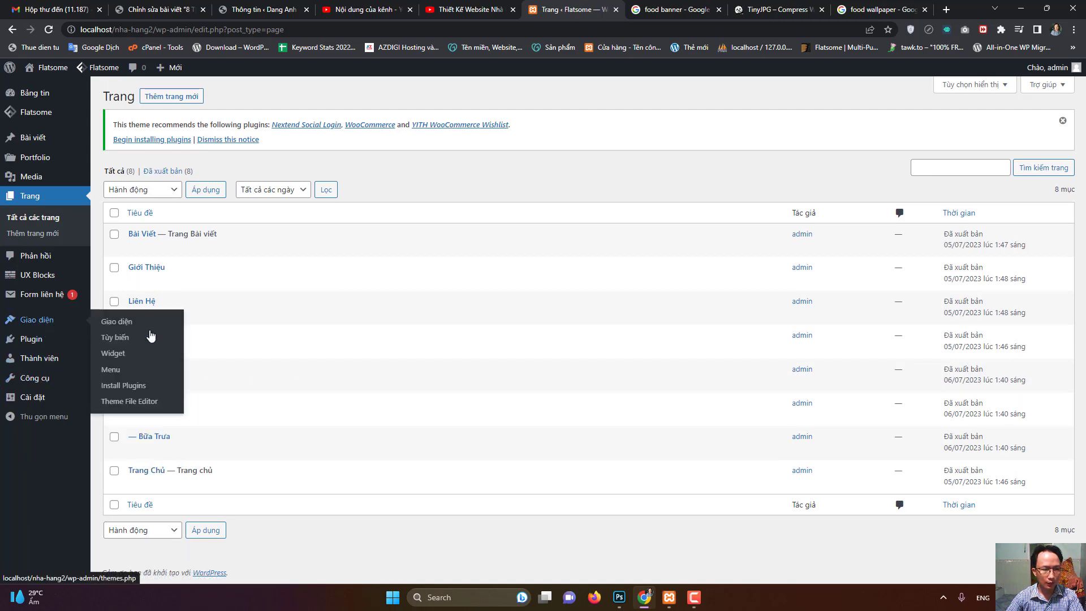
left_click(116, 371)
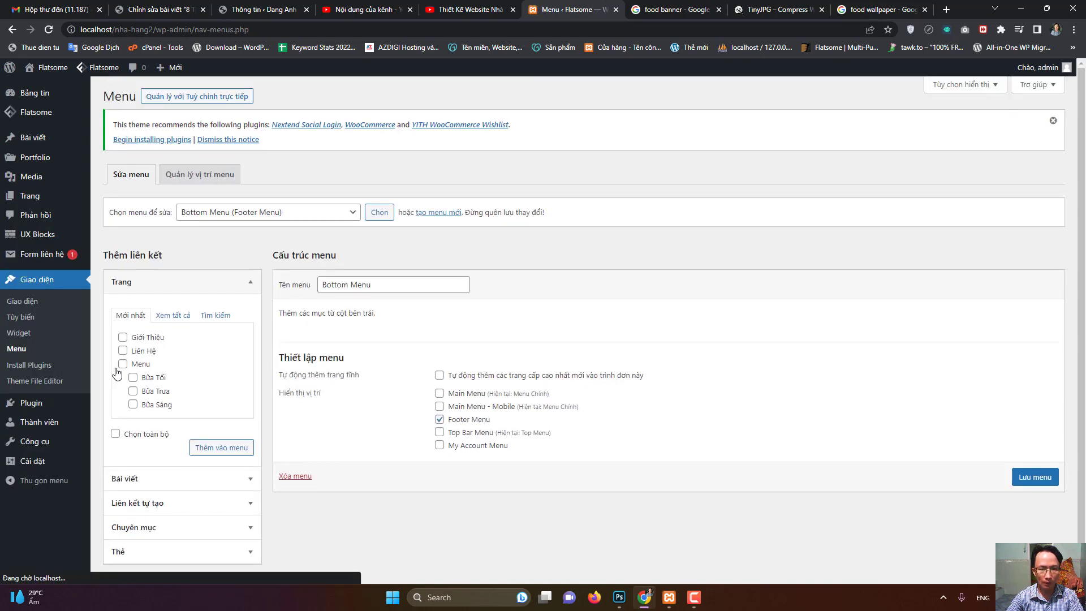
left_click(146, 378)
left_click(148, 391)
left_click(149, 405)
scroll(238, 419, "down", 1)
left_click(232, 432)
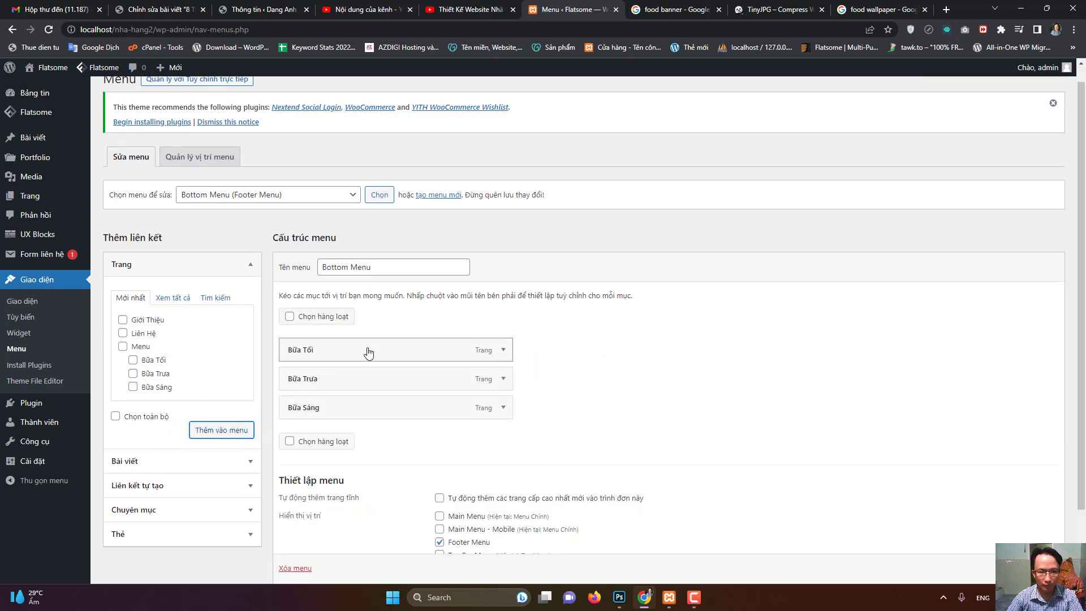
- Order the Bottom Menu items as Bữa Sáng, Bữa Trưa, Bữa Tối, save the menu and visit the site
left_click_drag(360, 409, 383, 418)
scroll(601, 507, "down", 2)
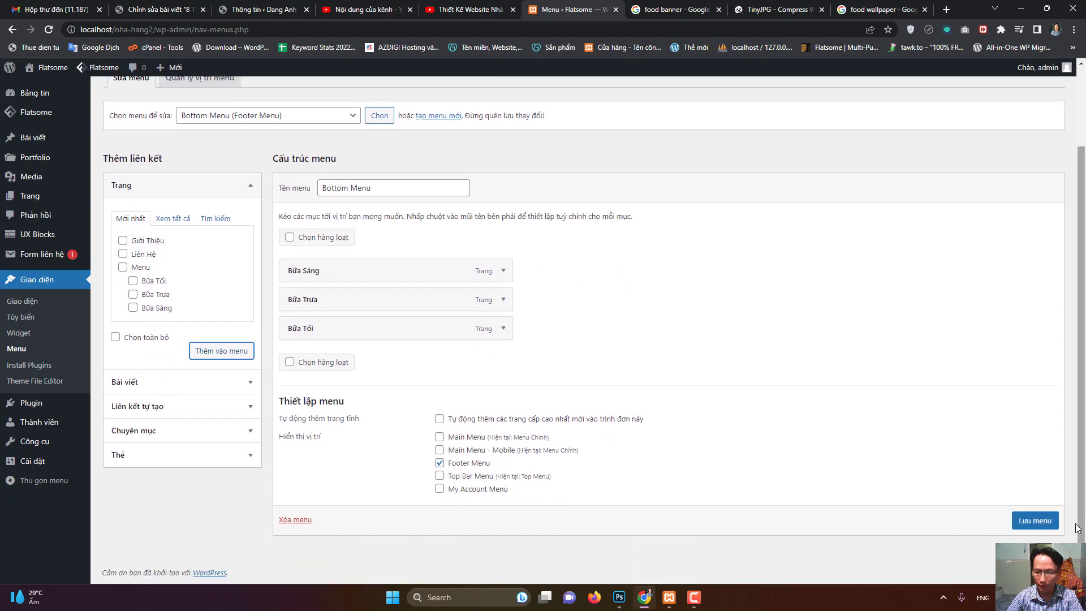
left_click(1035, 520)
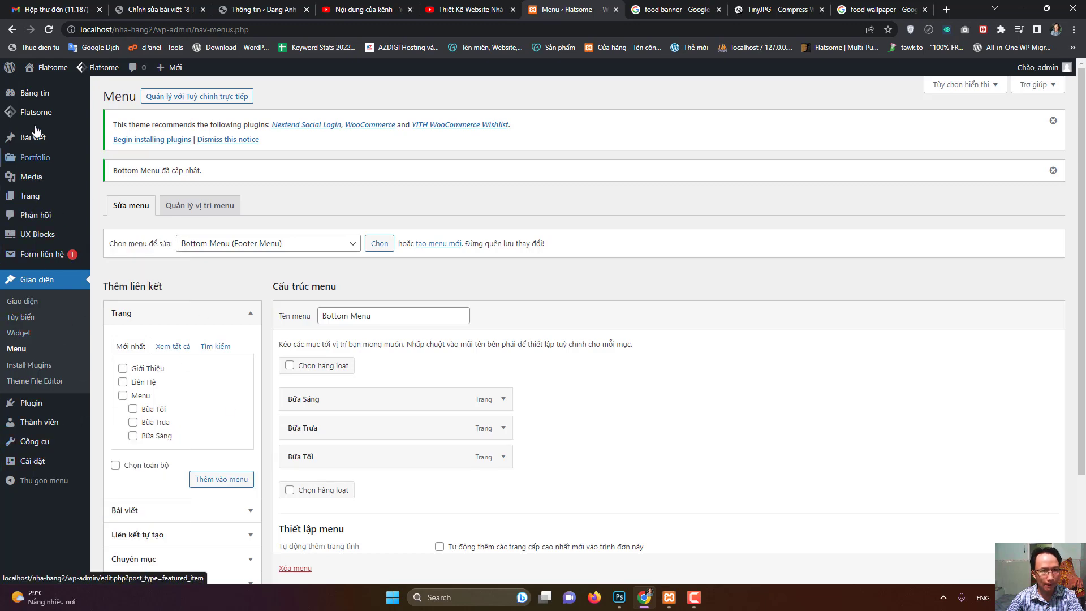
left_click(49, 68)
left_click(591, 93)
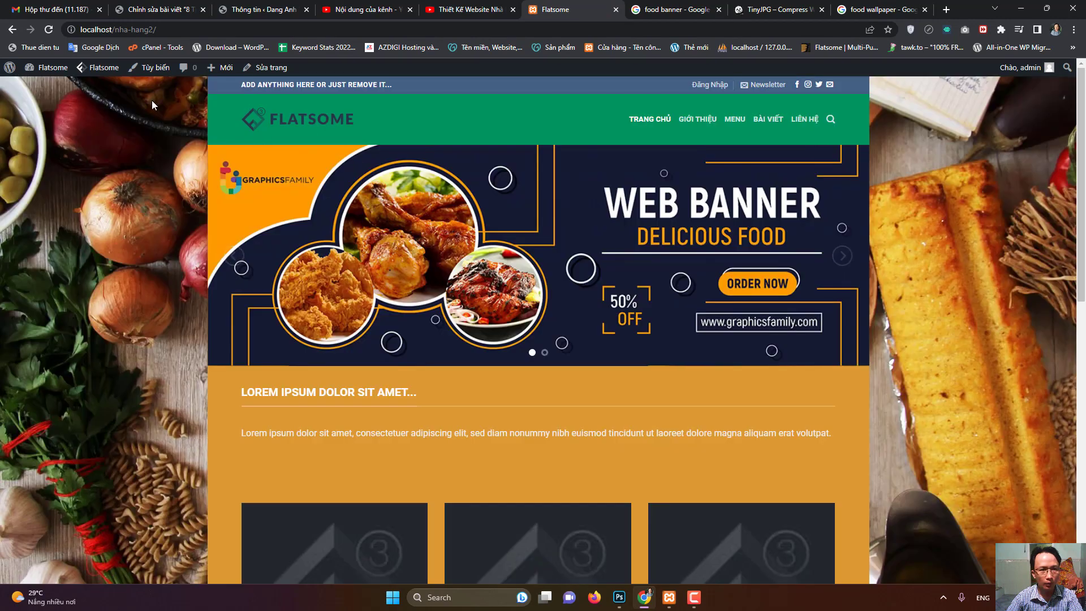
mouse_move(102, 68)
mouse_move(119, 87)
mouse_move(205, 87)
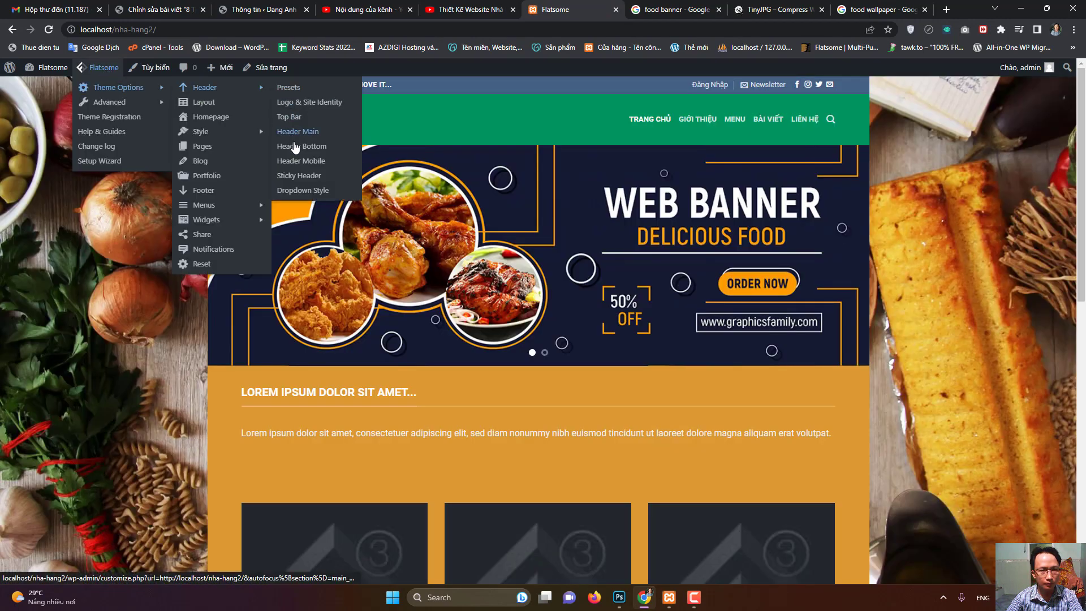
left_click(328, 150)
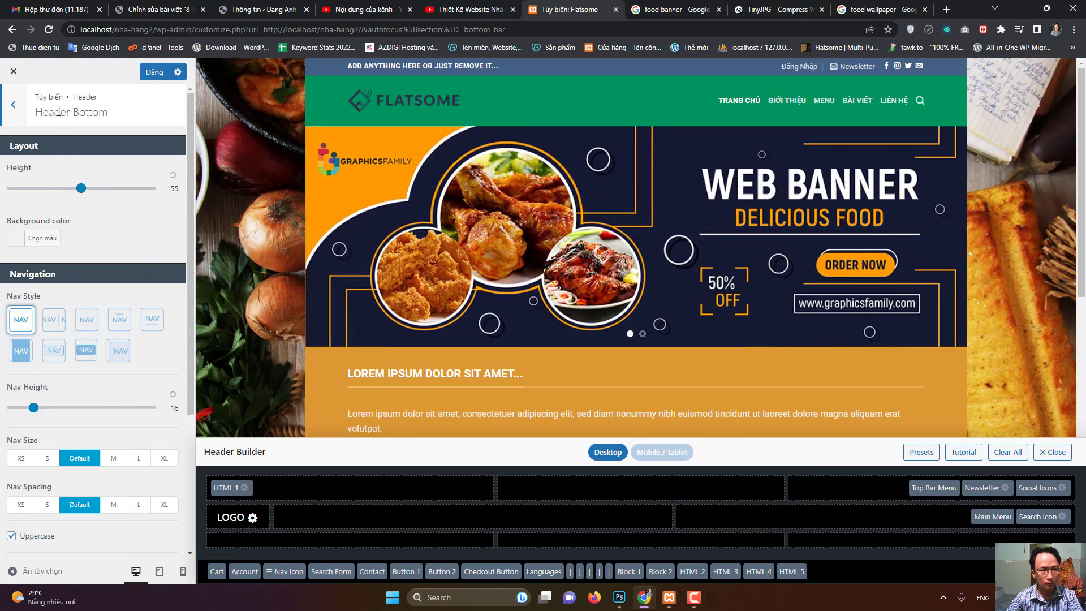
left_click(14, 71)
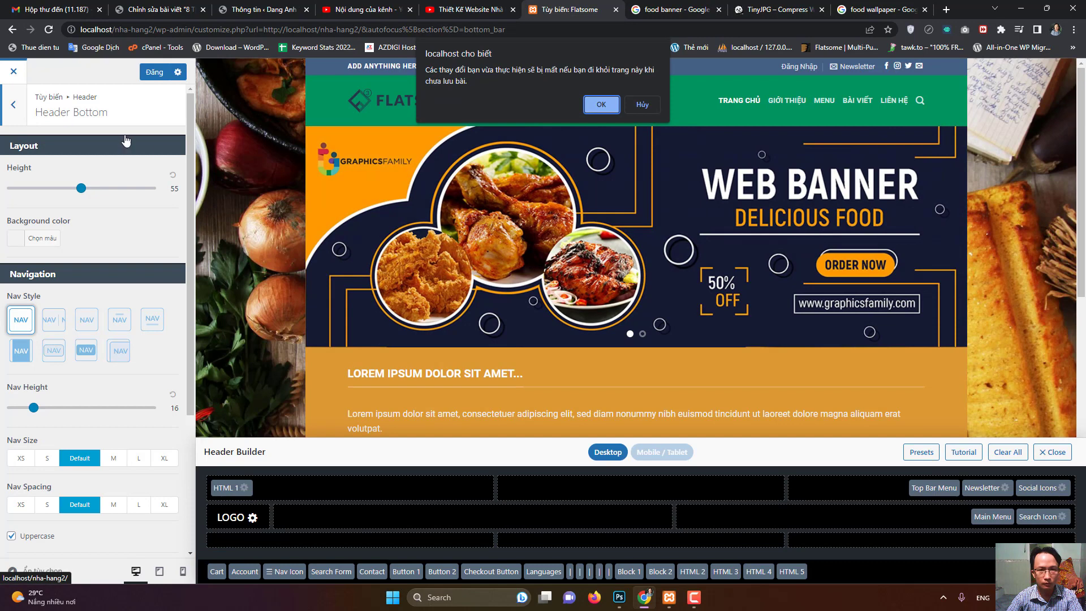
left_click(605, 105)
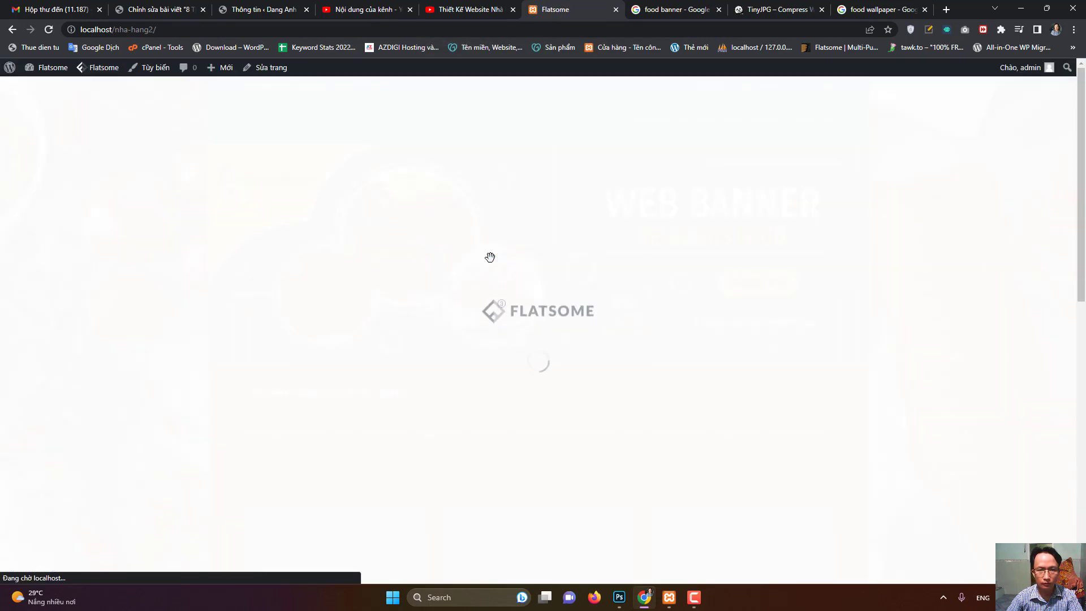
scroll(118, 297, "down", 3)
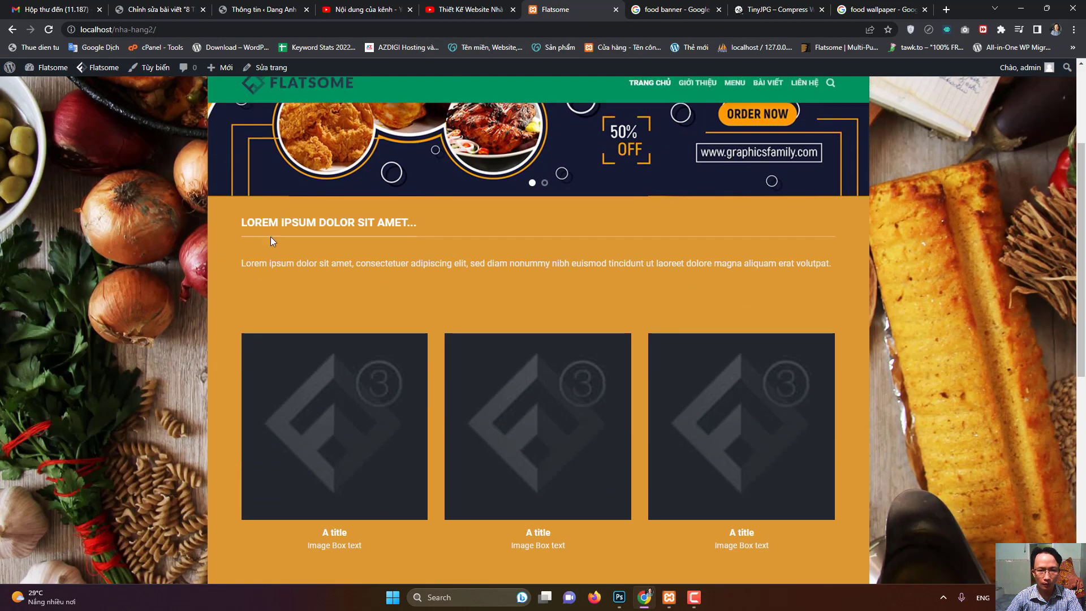
left_click_drag(255, 222, 418, 224)
left_click(307, 242)
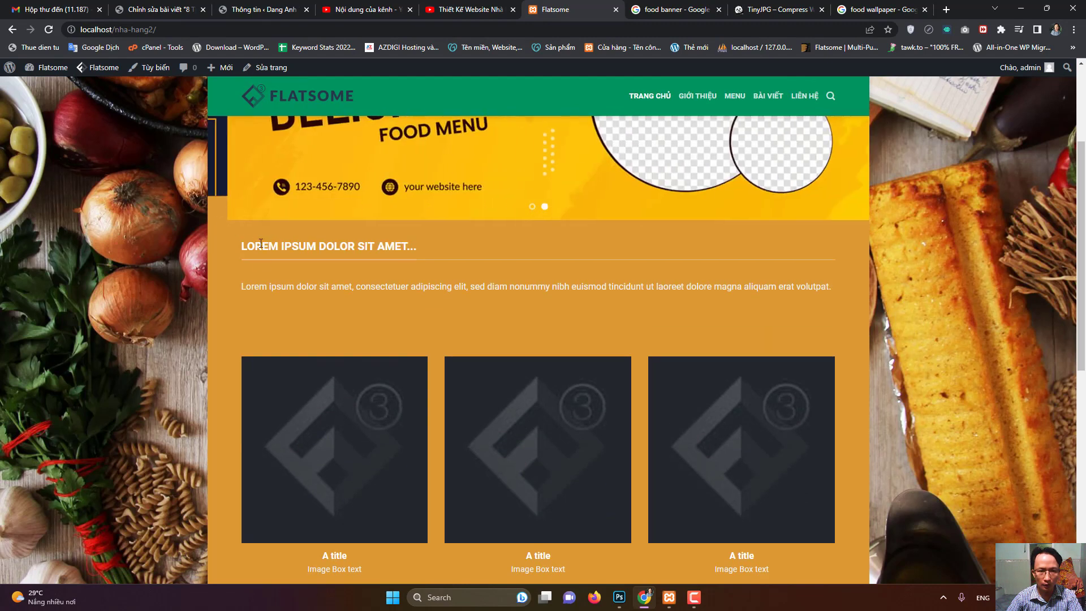
left_click_drag(268, 246, 278, 287)
scroll(406, 418, "up", 2)
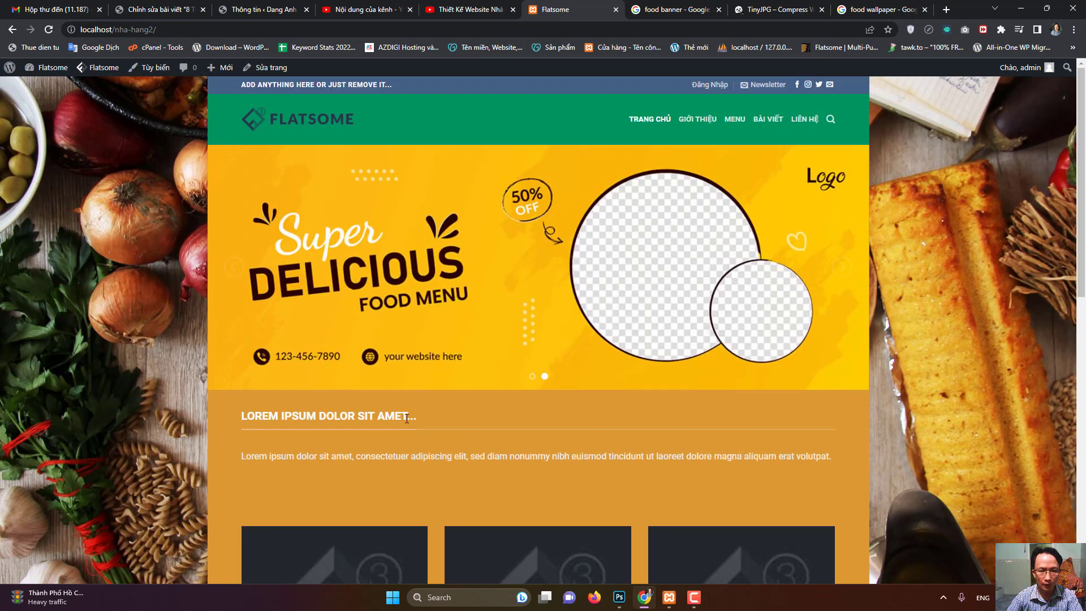
left_click_drag(245, 417, 418, 411)
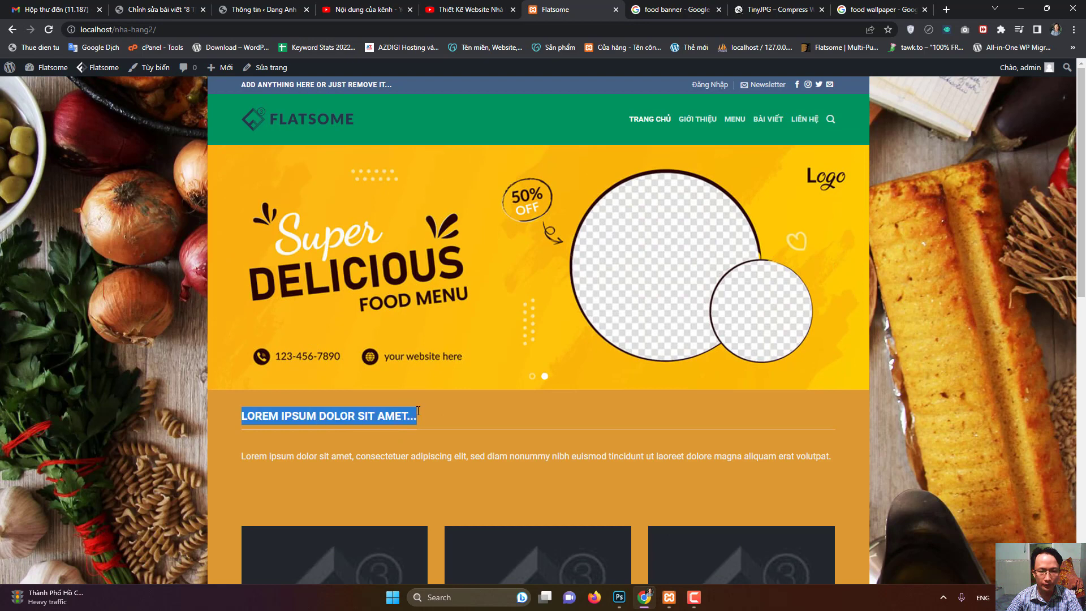
- Edit the home page with UX Builder and set the title element below the banner slider to "Giới Thiệu"
mouse_move(269, 68)
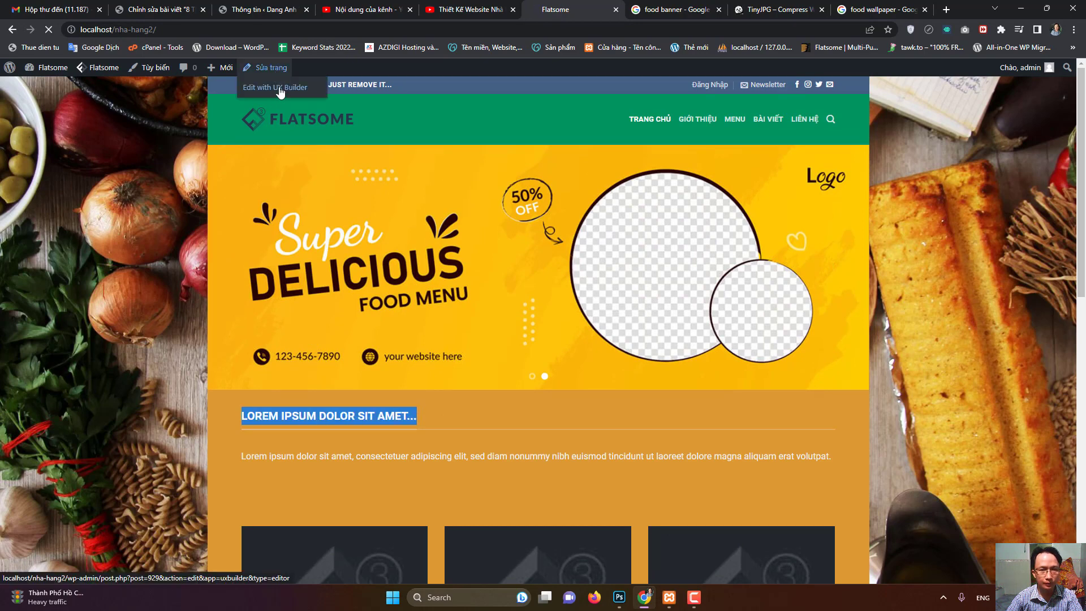
left_click(283, 97)
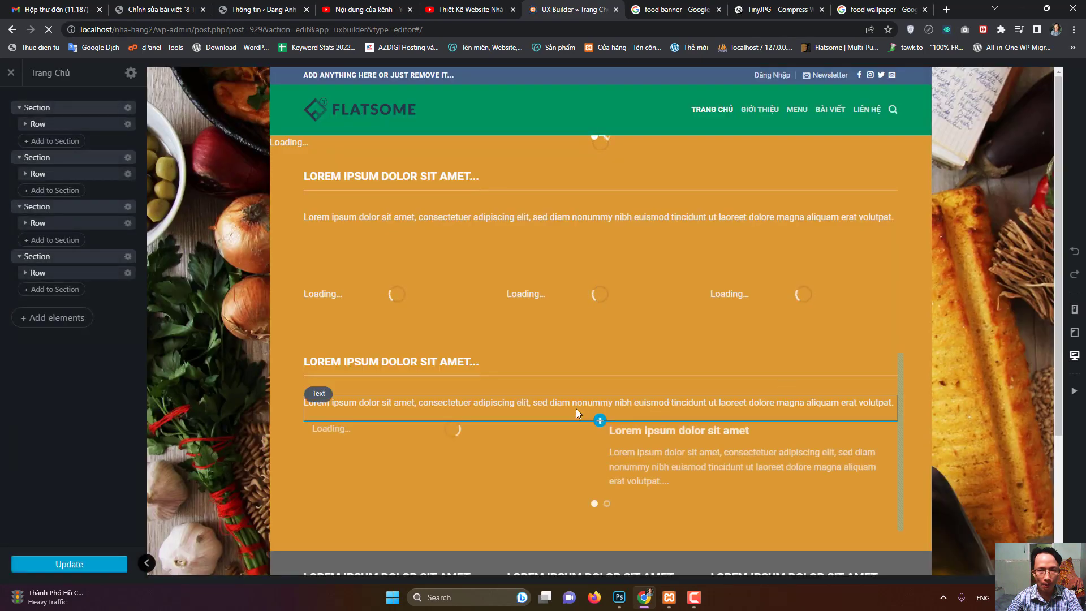
scroll(463, 291, "down", 2)
left_click(463, 277)
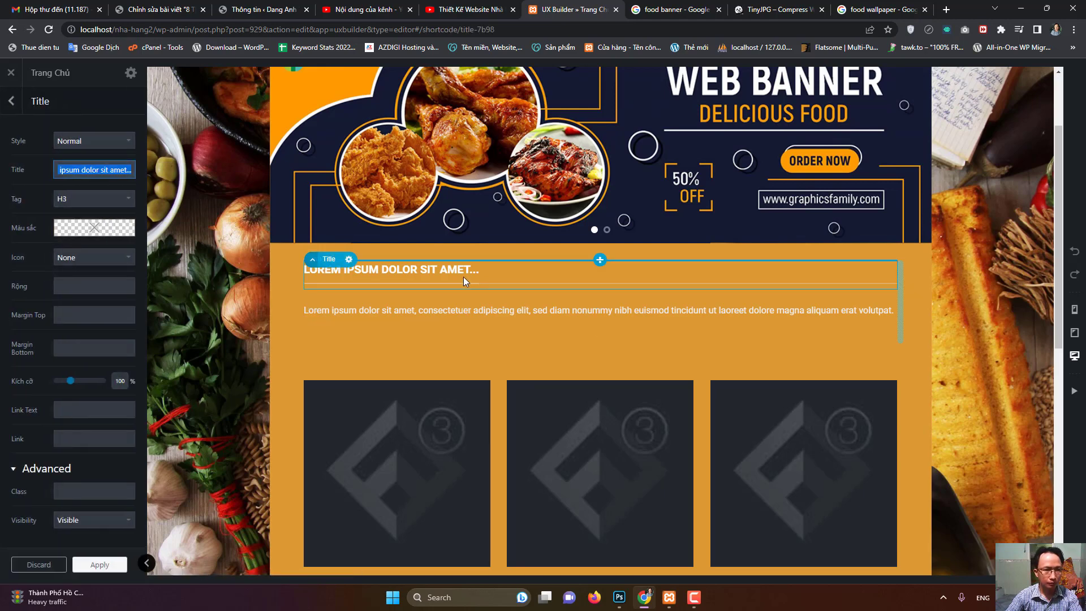
type("Gioới Thiệu")
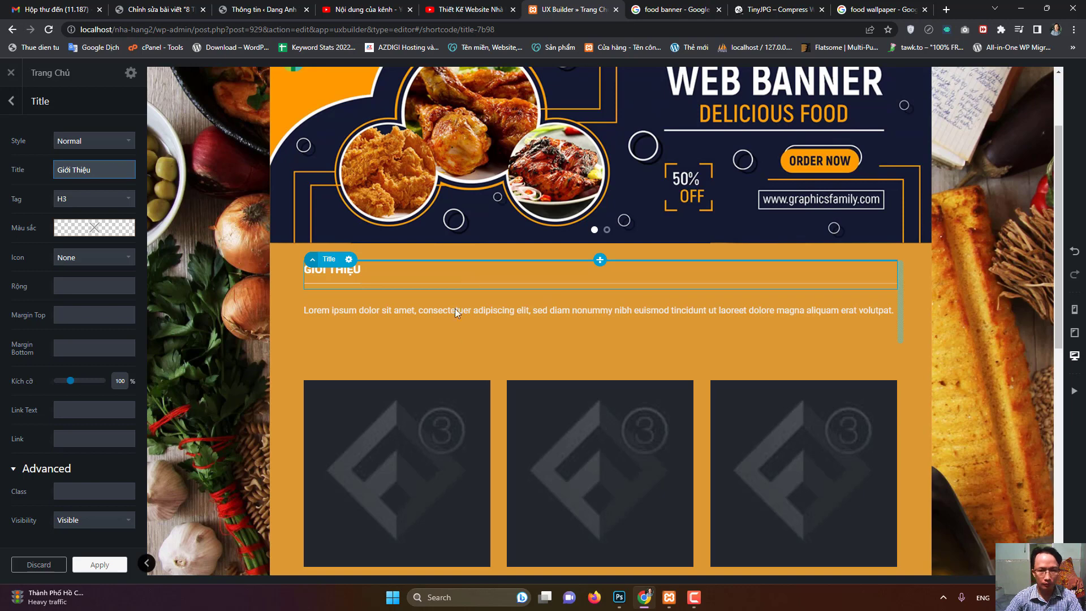
- Lengthen the text below the Giới Thiệu title with two more copies of its Lorem ipsum paragraph and apply it
left_click(455, 313)
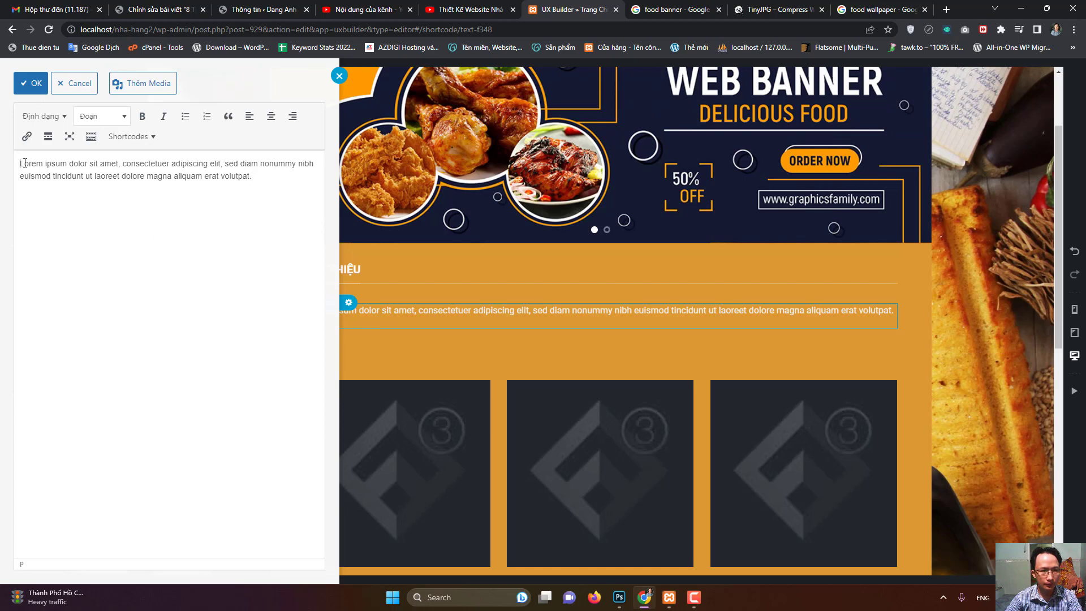
left_click_drag(22, 163, 257, 176)
key("ctrl+c")
left_click(264, 181)
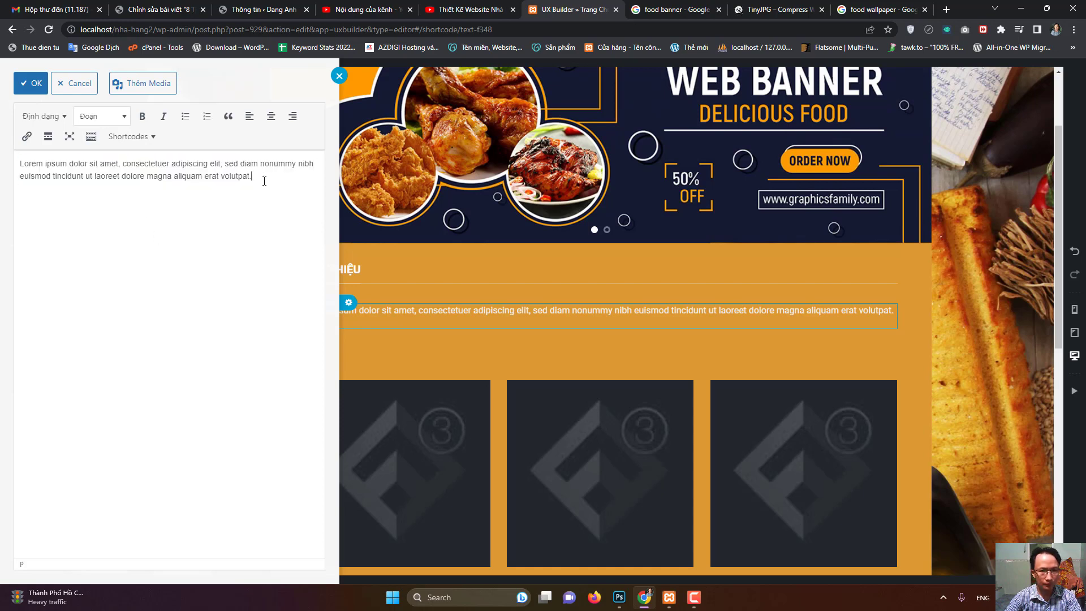
key("ctrl+v")
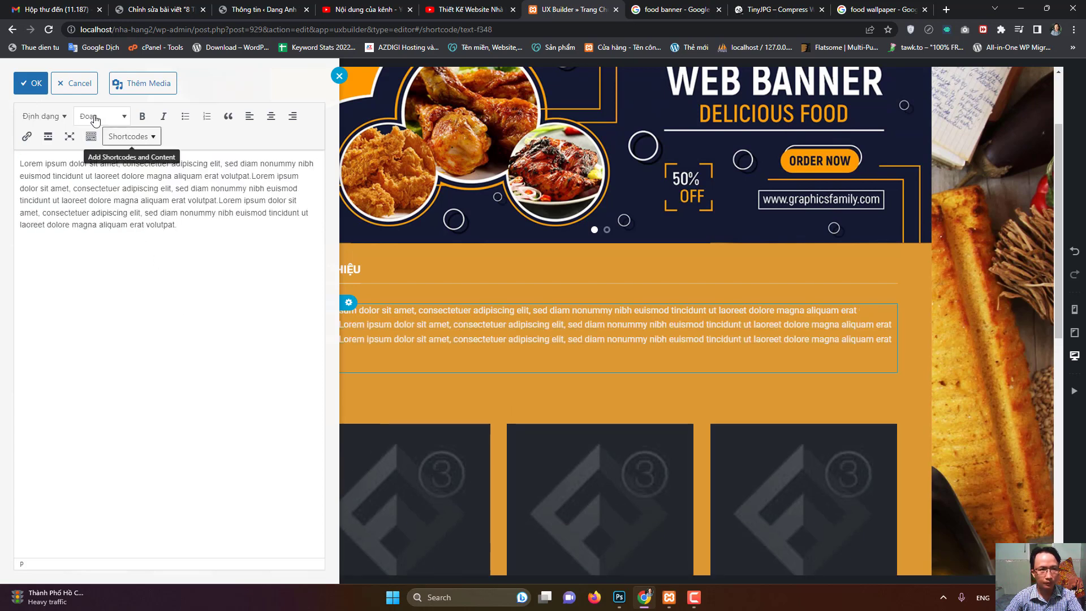
left_click(32, 83)
left_click(101, 565)
- Update the home page and exit UX Builder to the live site
left_click(80, 564)
scroll(240, 289, "up", 2)
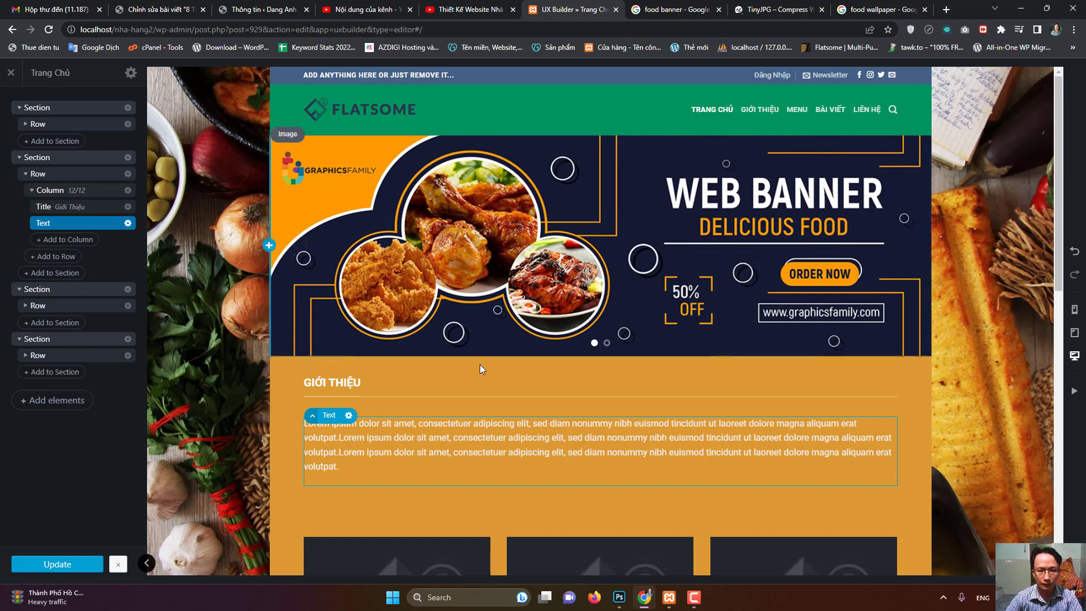
left_click(10, 75)
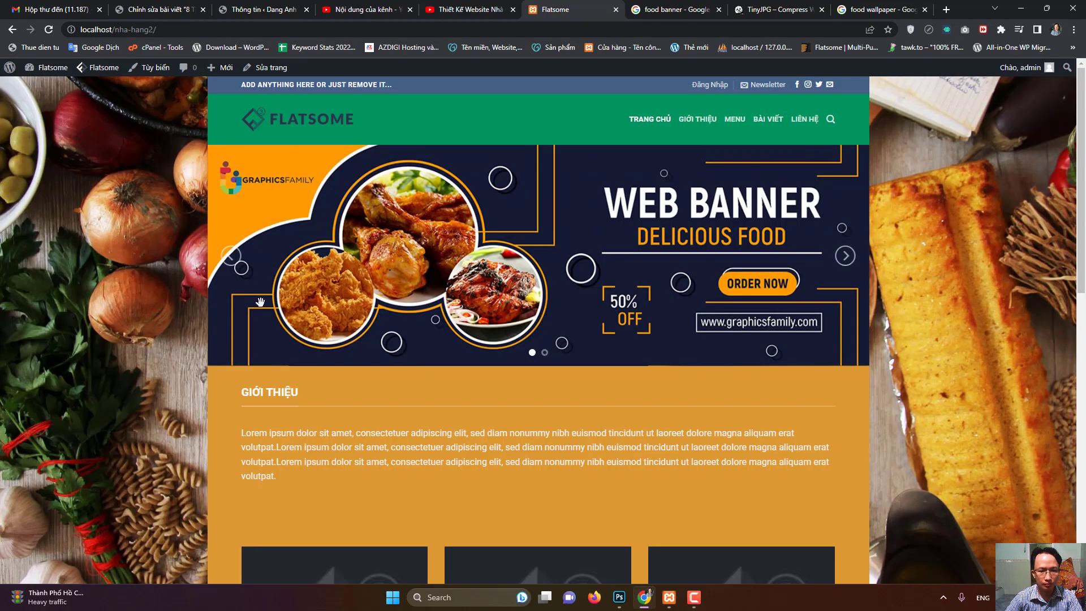
- In the Flatsome theme's Layout options, set the content background to dark brown #4b2d00
mouse_move(102, 71)
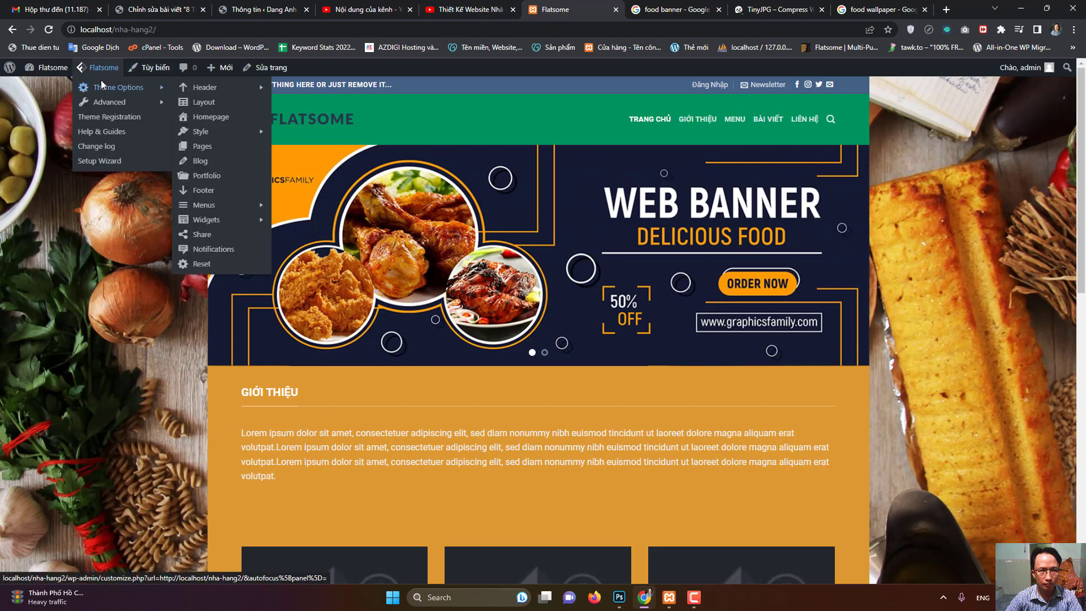
mouse_move(209, 86)
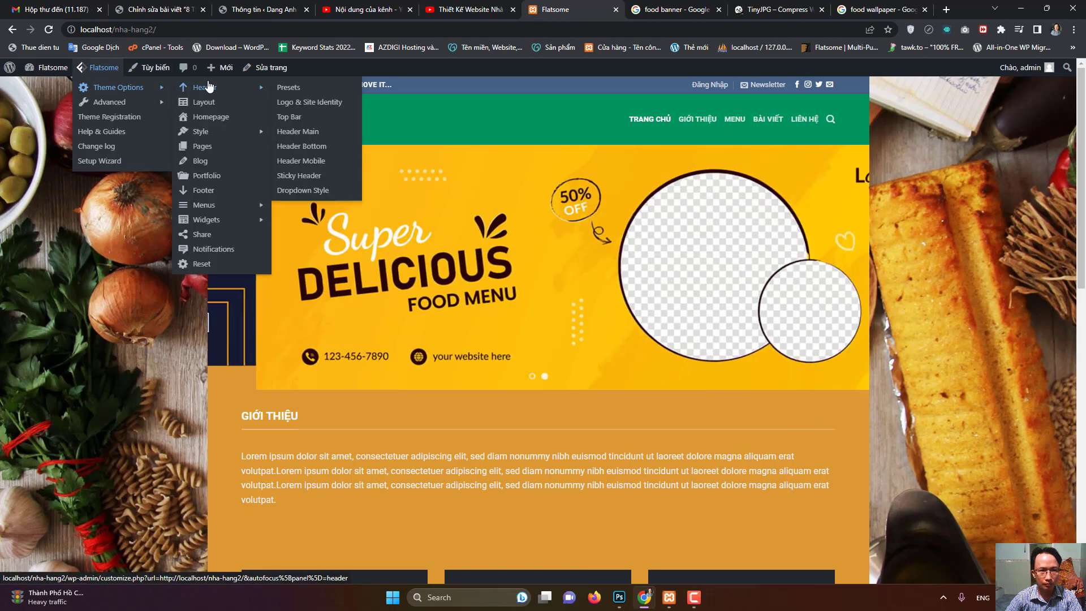
left_click(208, 88)
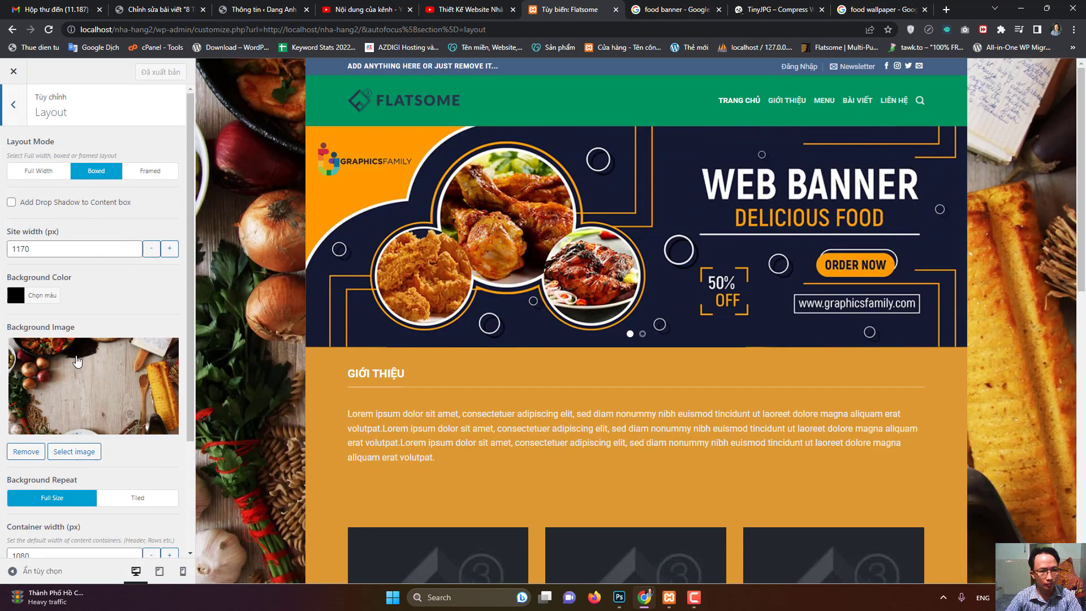
scroll(94, 371, "down", 3)
left_click(16, 532)
scroll(163, 444, "down", 2)
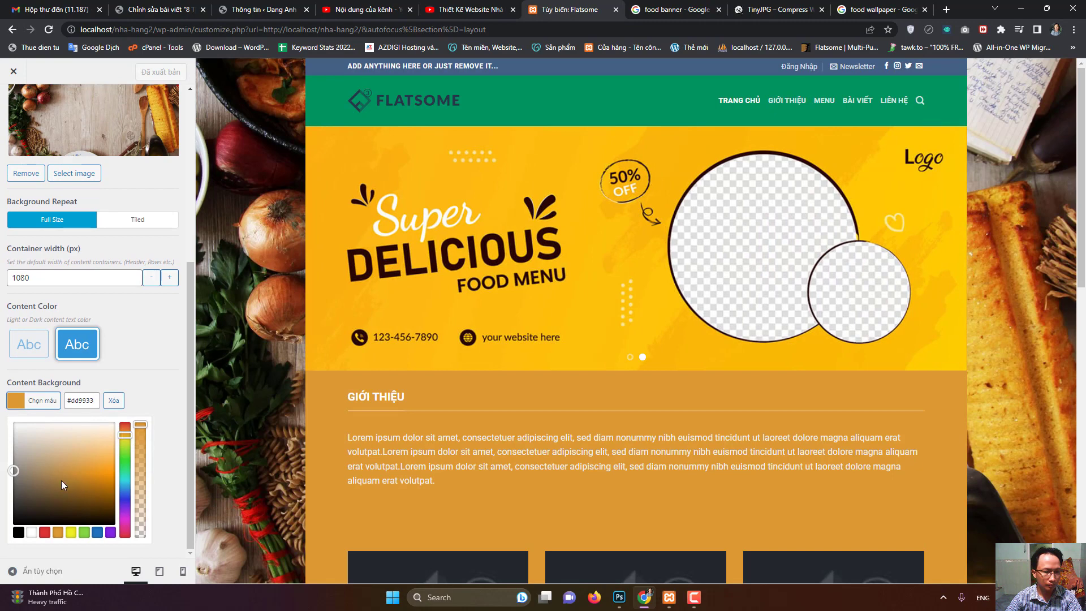
left_click_drag(19, 470, 132, 495)
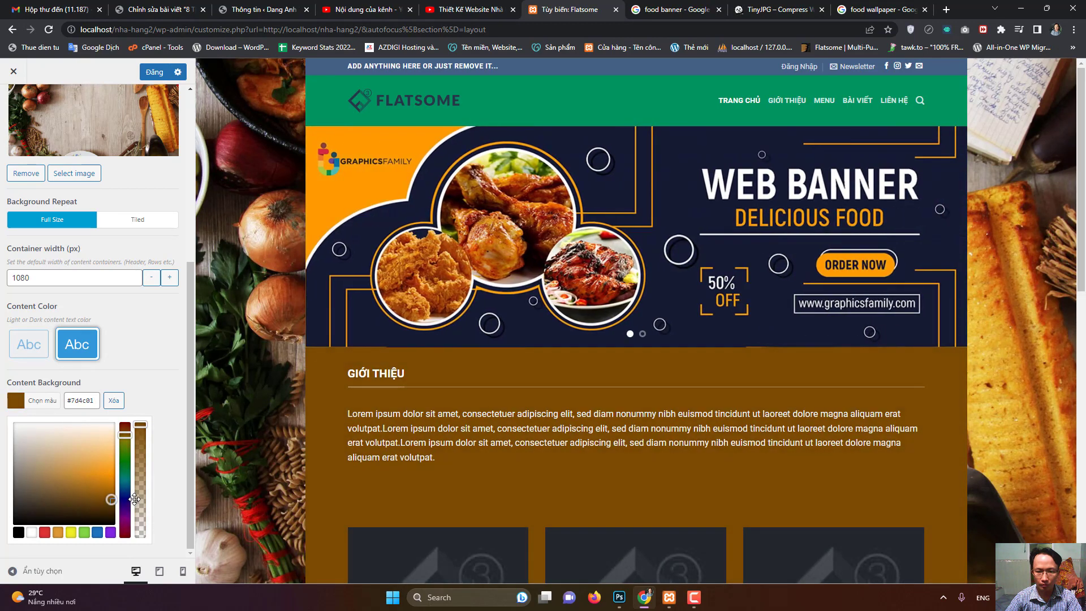
left_click_drag(134, 499, 135, 510)
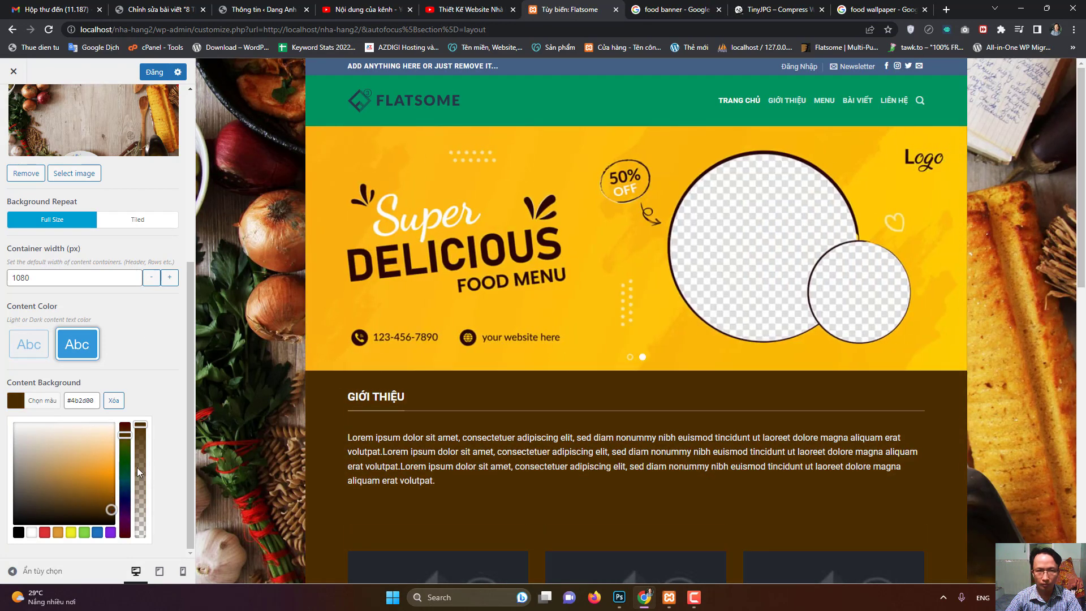
- Publish the layout changes and return to the live site
left_click(154, 72)
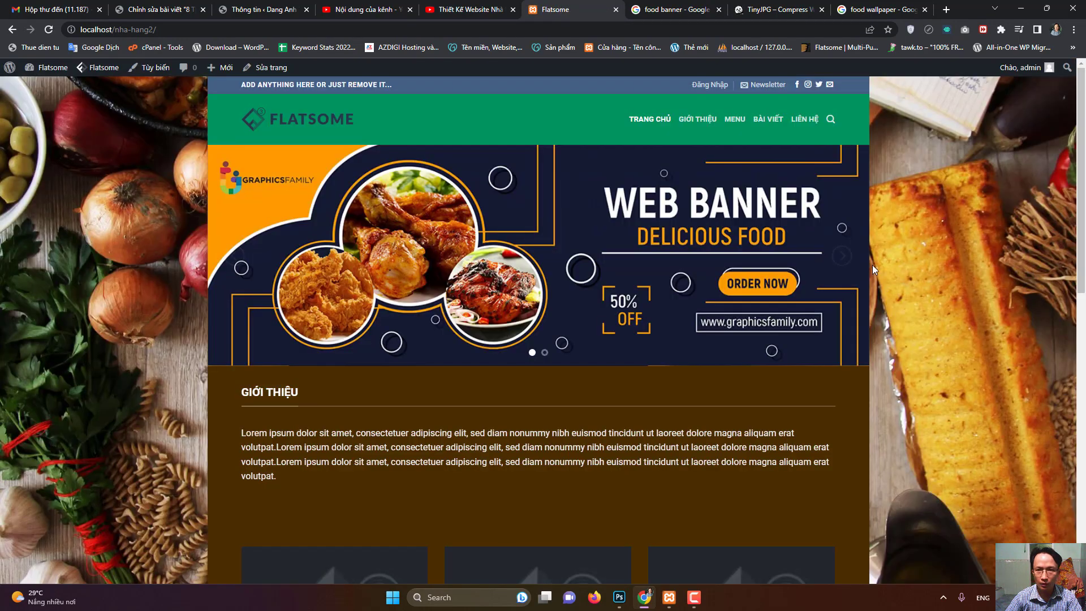
- Search Google in a new tab for "doan giới thieuj nha hang" to find a sample restaurant introduction
left_click(948, 18)
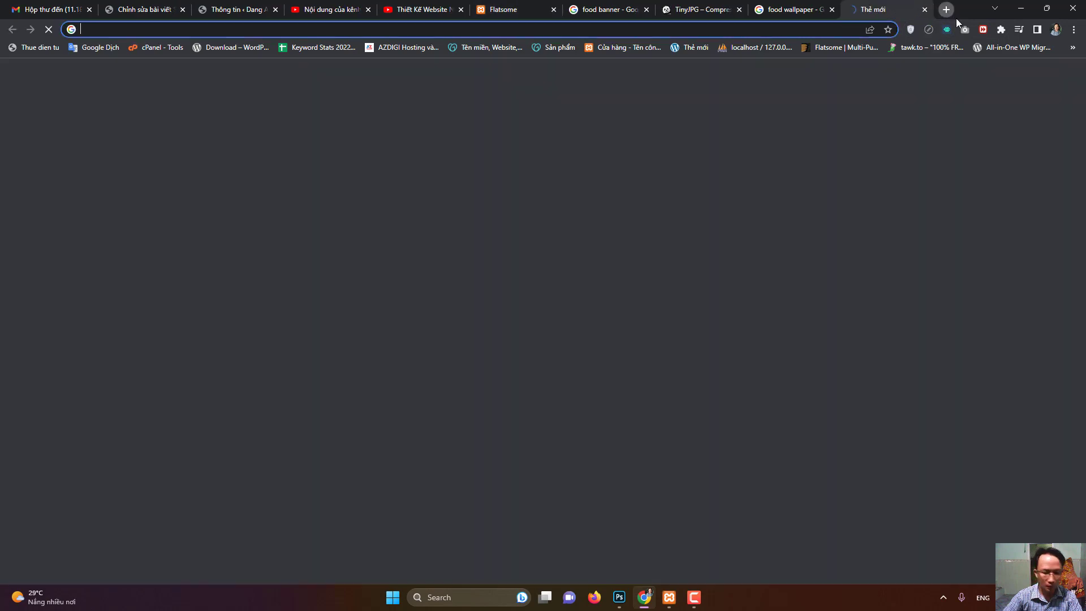
type("giờ")
key("BackSpace")
key("BackSpace")
key("BackSpace")
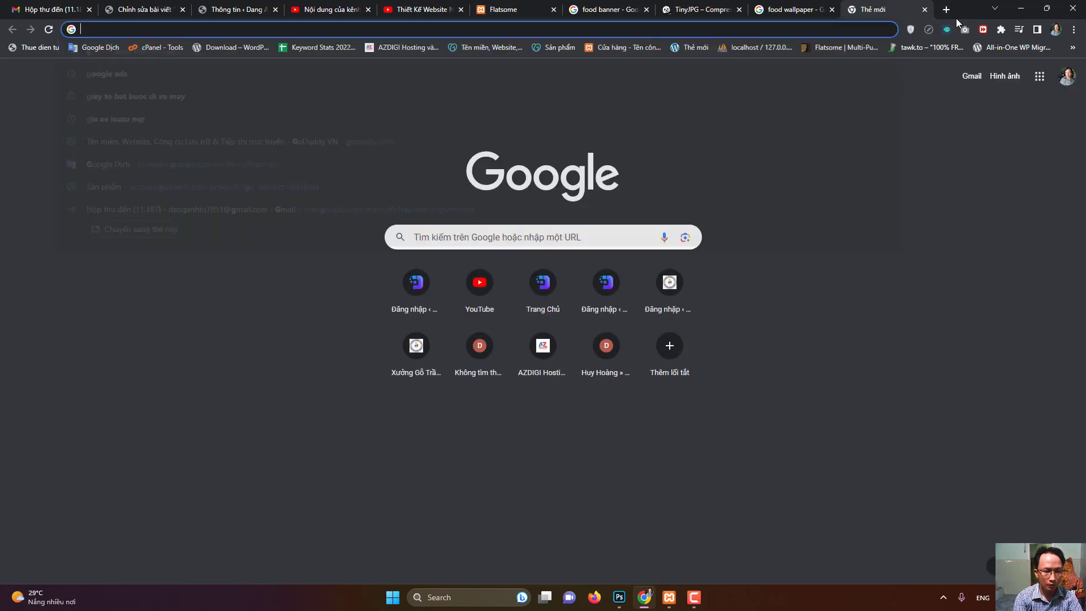
type("dđoạn")
key("BackSpace")
key("BackSpace")
key("BackSpace")
key("BackSpace")
key("BackSpace")
key("BackSpace")
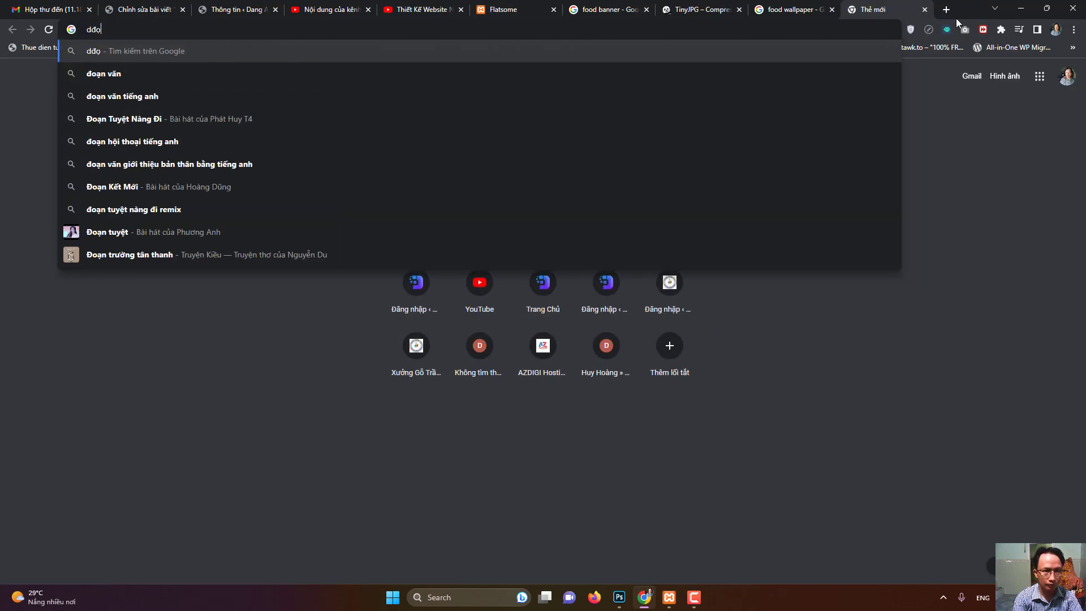
type("doan ")
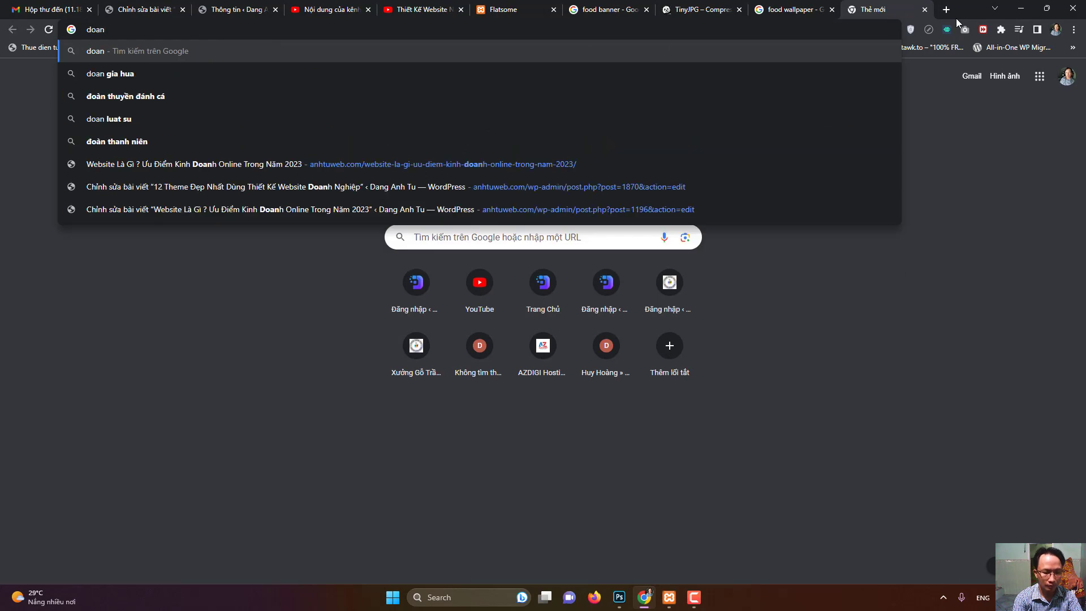
type("giới thieuj nha hang")
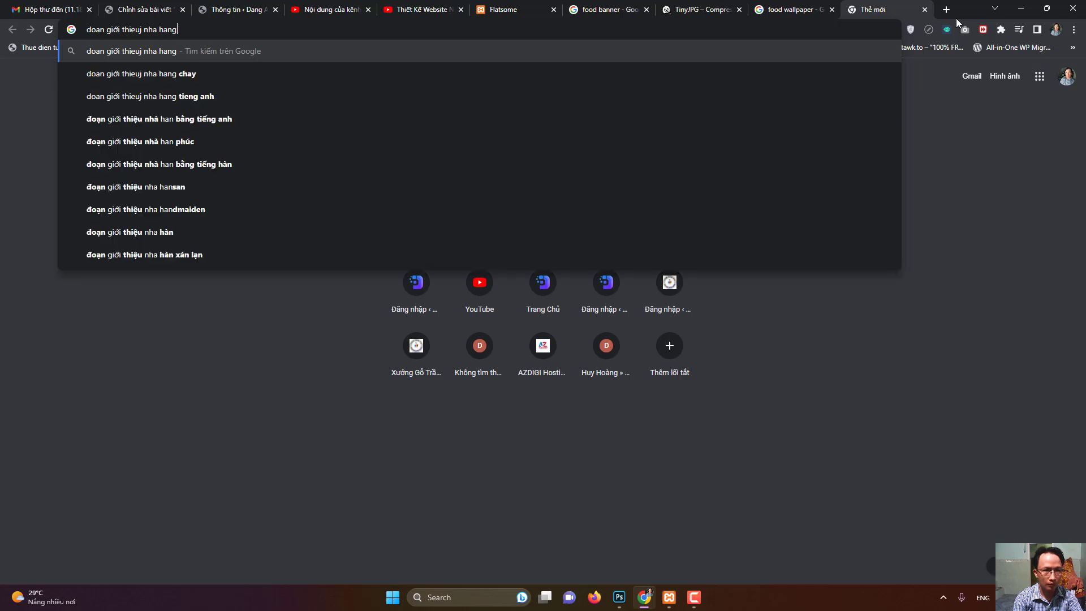
key("Return")
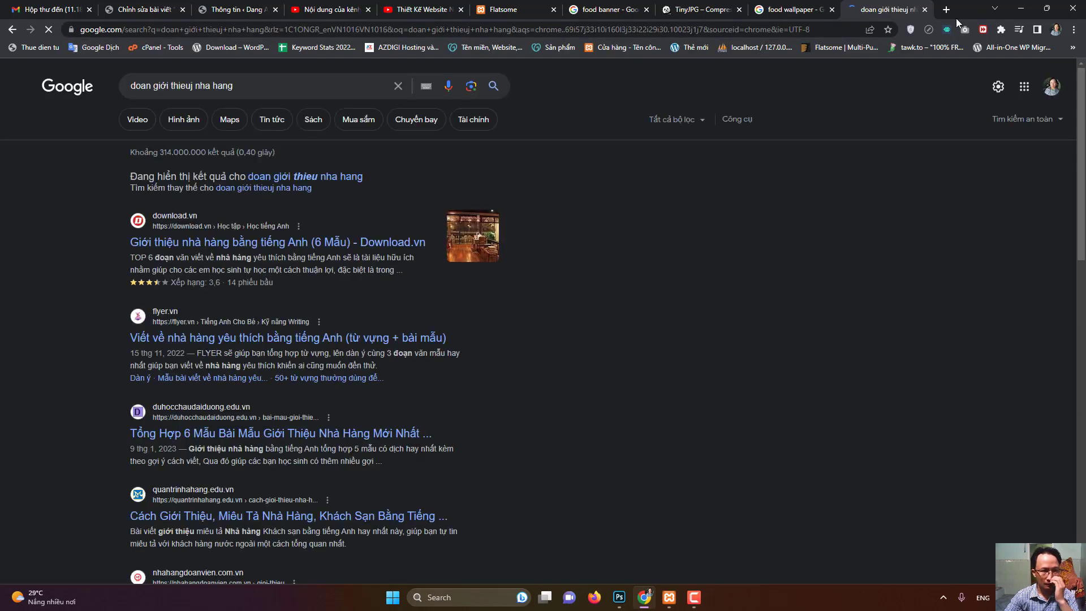
- Open the Download.vn restaurant introduction result and copy the opening sentences of the first sample paragraph's Vietnamese version, through "hamburger và đồ nướng"
left_click(316, 252)
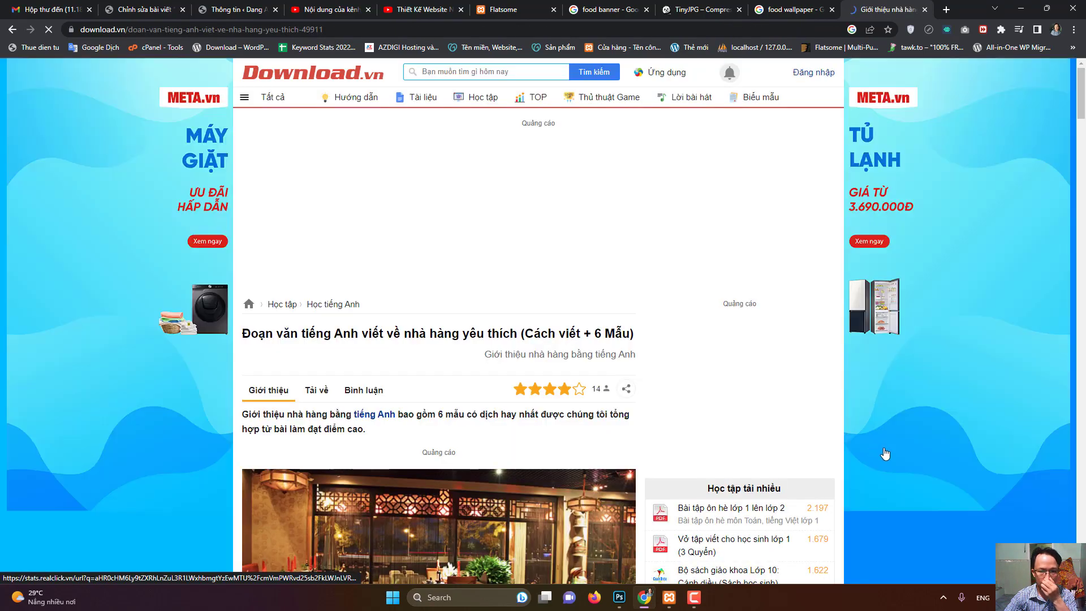
scroll(797, 419, "down", 8)
scroll(758, 402, "down", 4)
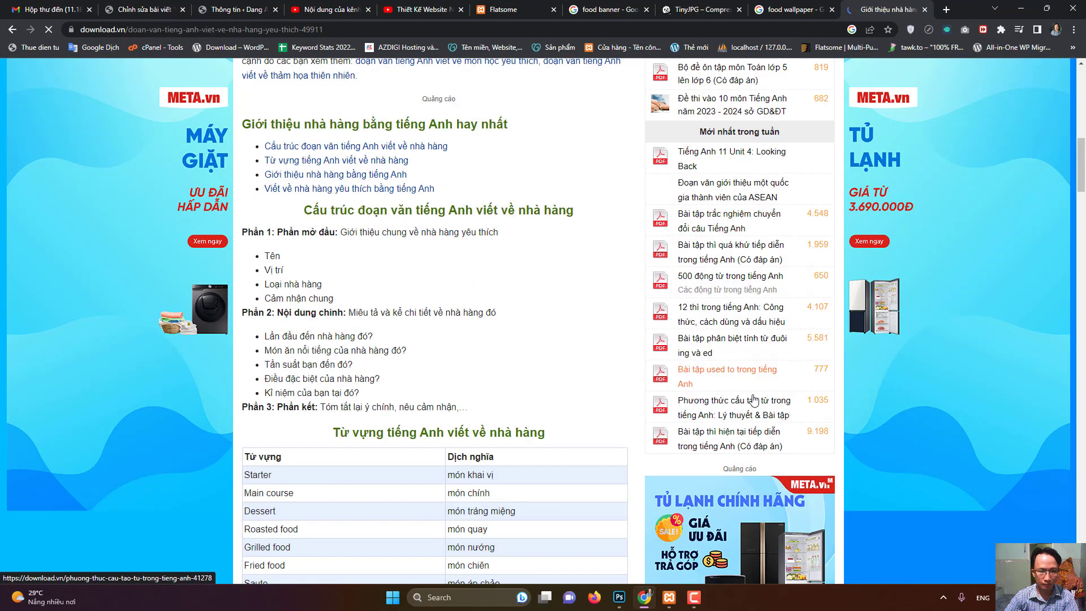
scroll(679, 430, "down", 3)
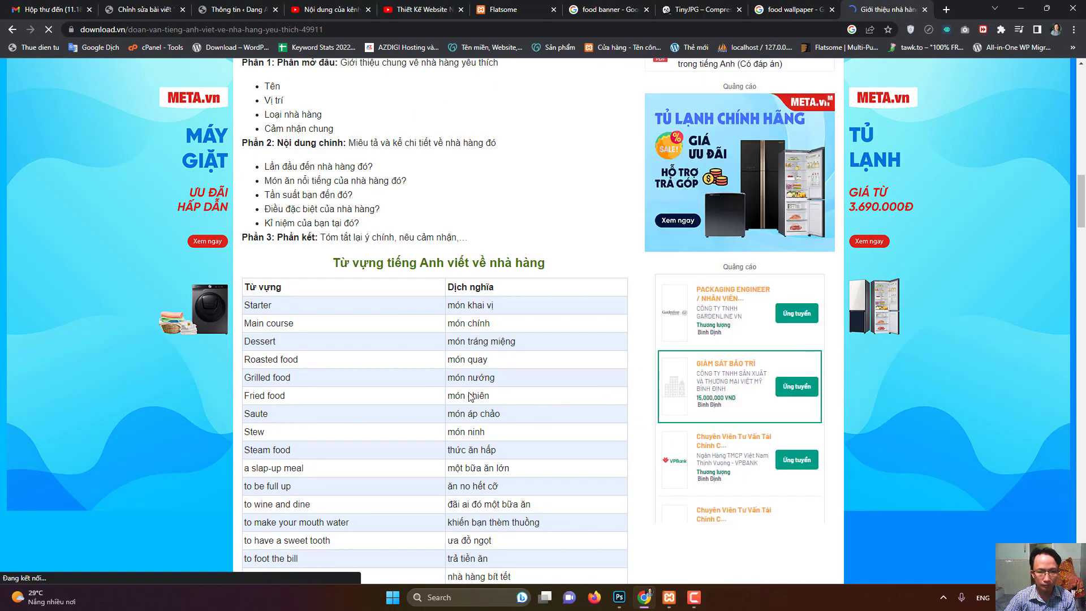
scroll(447, 362, "down", 8)
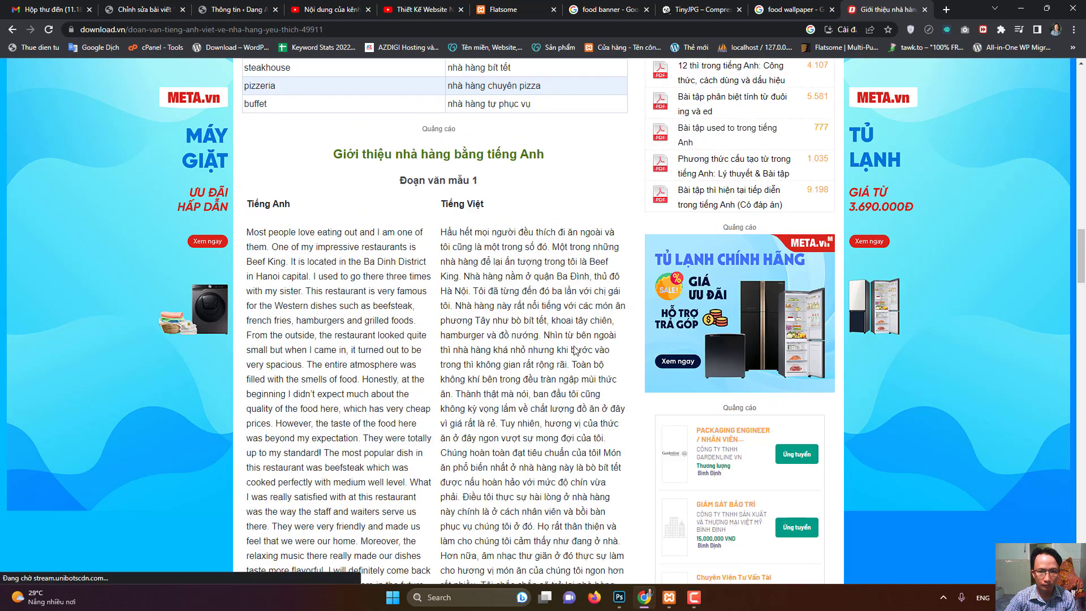
left_click_drag(443, 232, 540, 336)
key("ctrl+c")
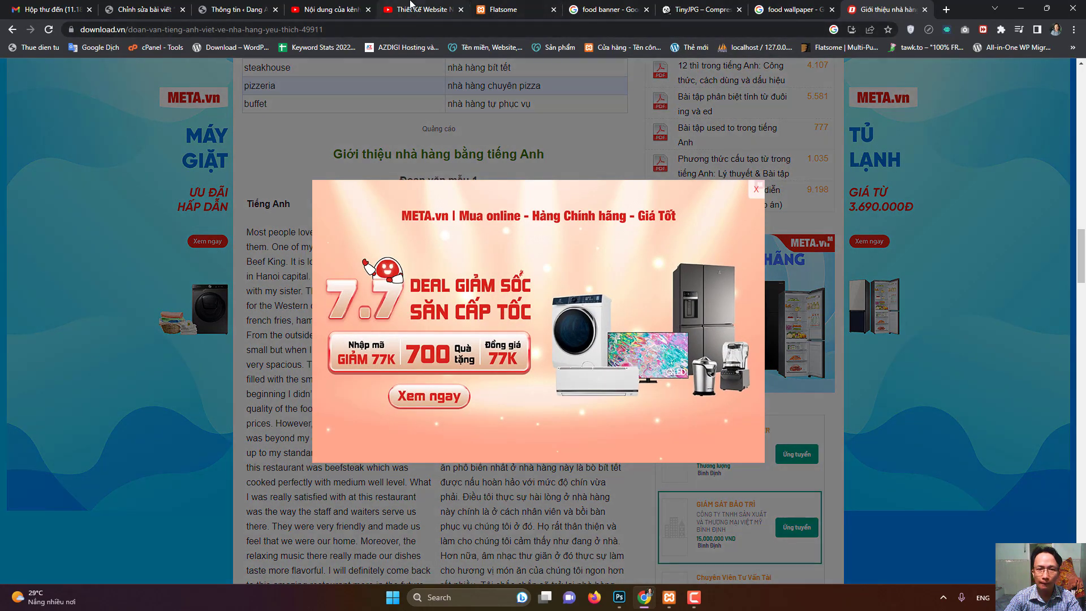
- Edit the home page with UX Builder and replace the Lorem ipsum text below the Giới Thiệu title with the copied Vietnamese introduction
left_click(505, 12)
left_click(266, 67)
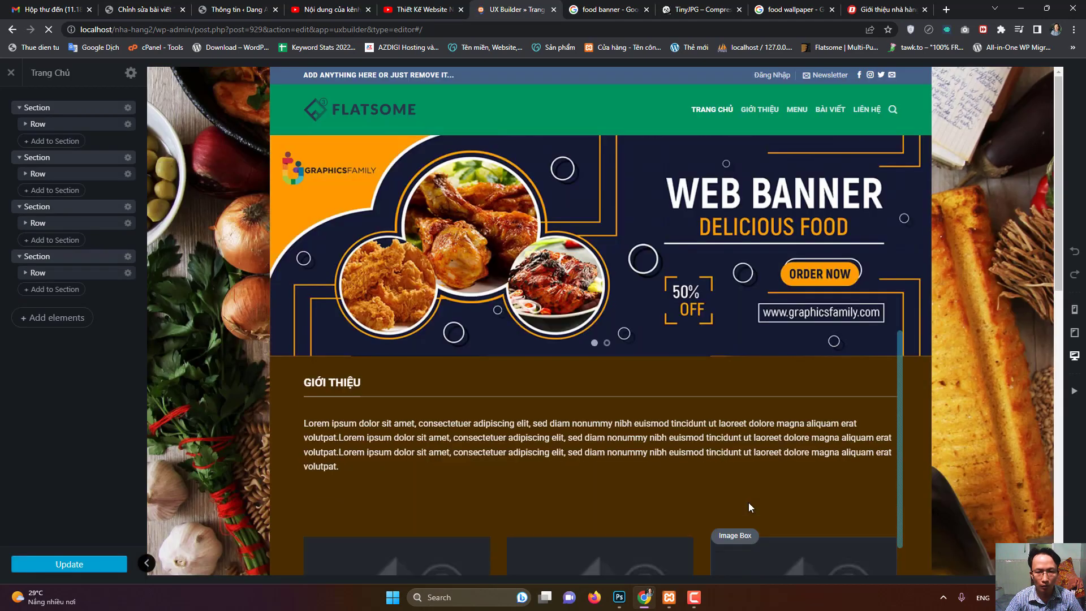
left_click(568, 437)
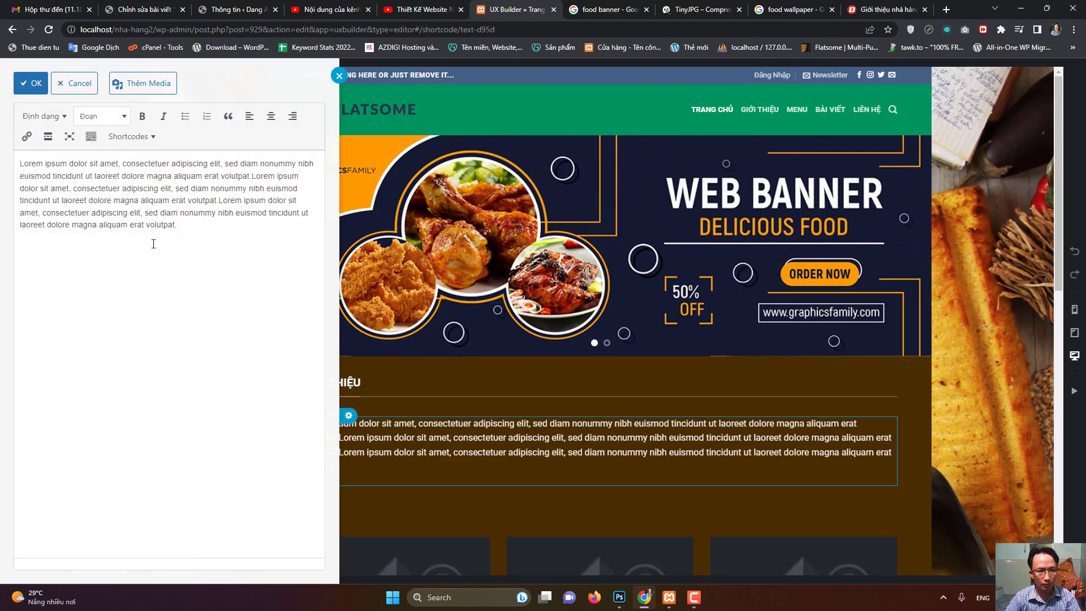
key("ctrl+a")
key("ctrl+v")
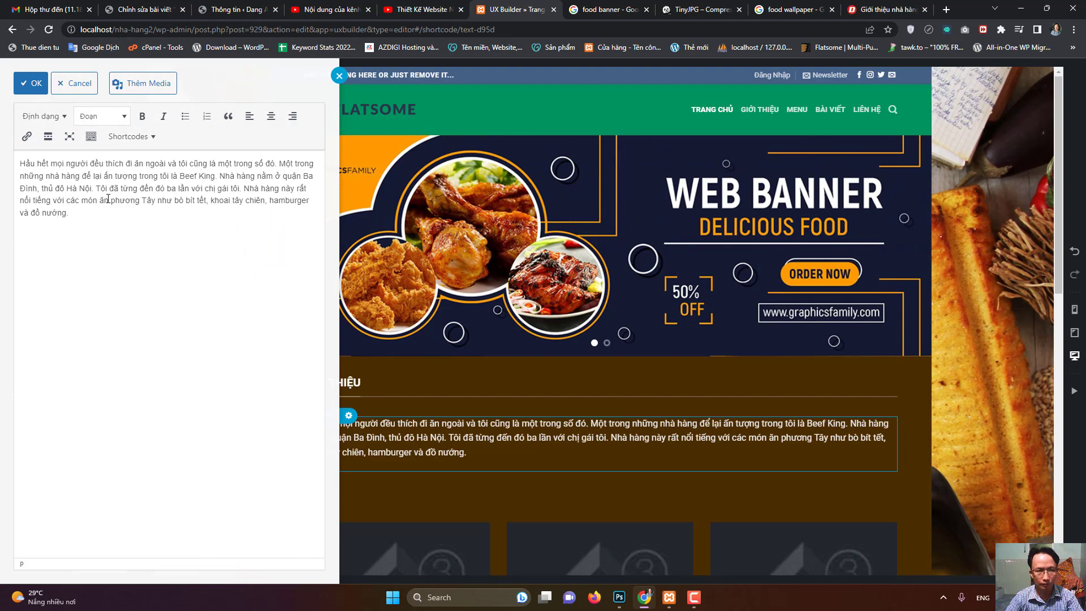
left_click(31, 83)
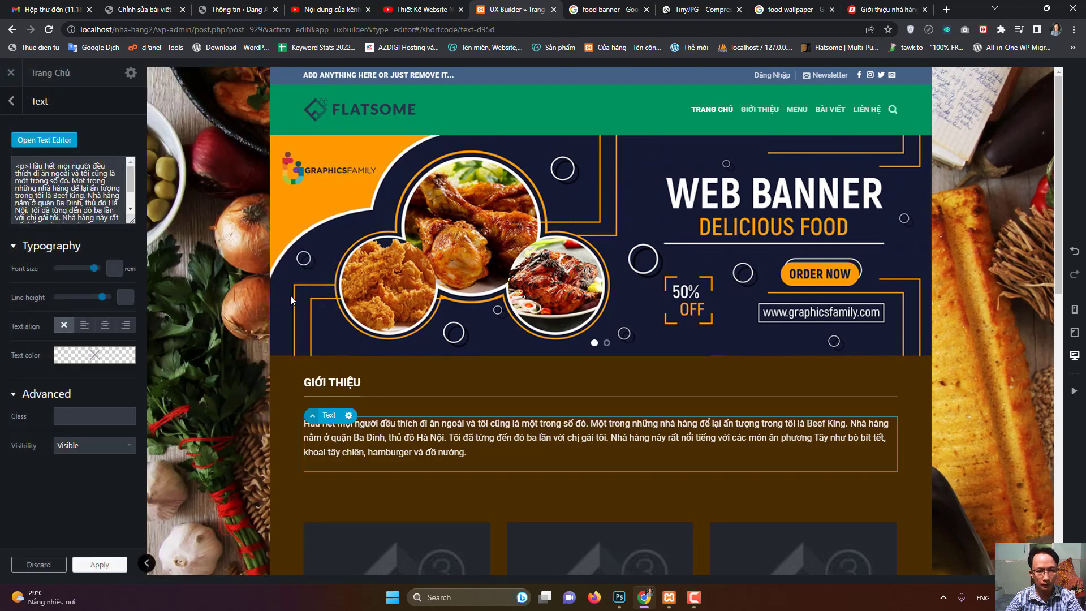
- Set the link text of the Giới Thiệu title to "Đặt Bàn"
left_click(854, 388)
left_click(88, 402)
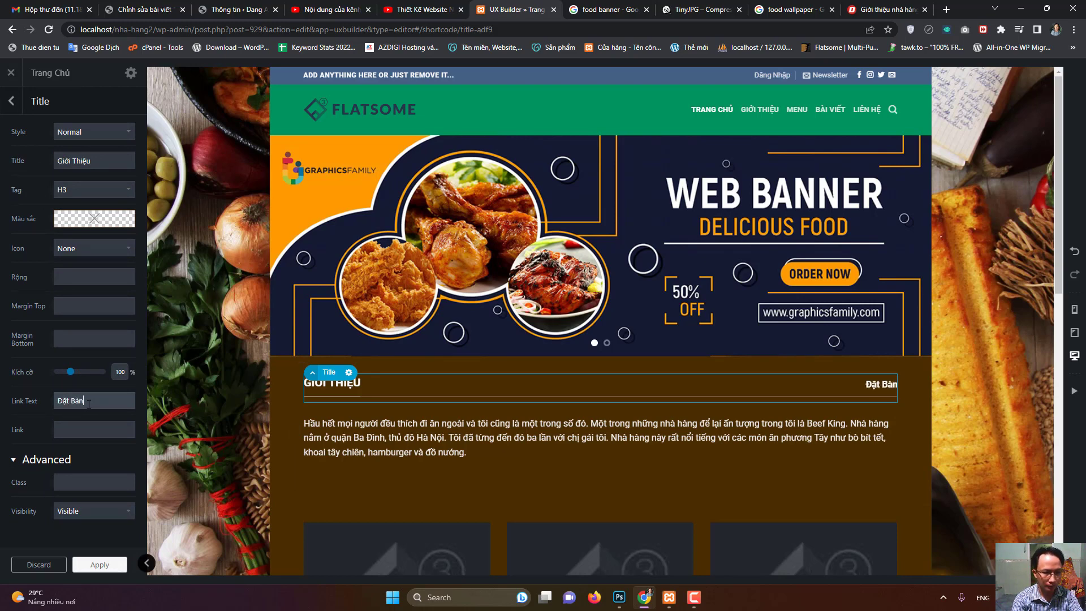
left_click(86, 432)
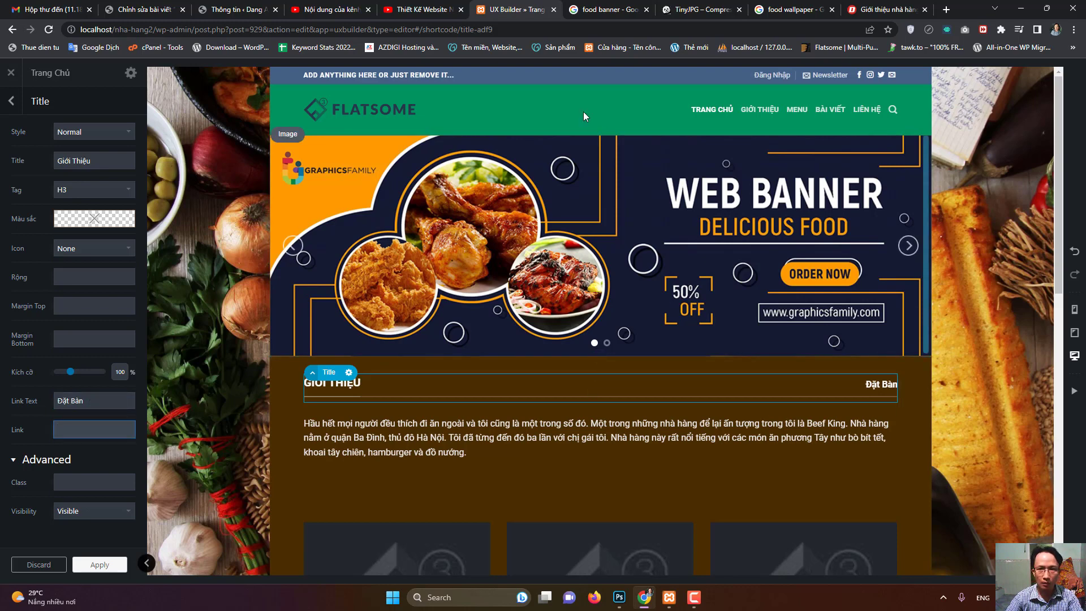
- Open the live site localhost/nha-hang2/ in the food banner search tab and copy the link address of its Liên Hệ menu item
left_click_drag(157, 29, 80, 29)
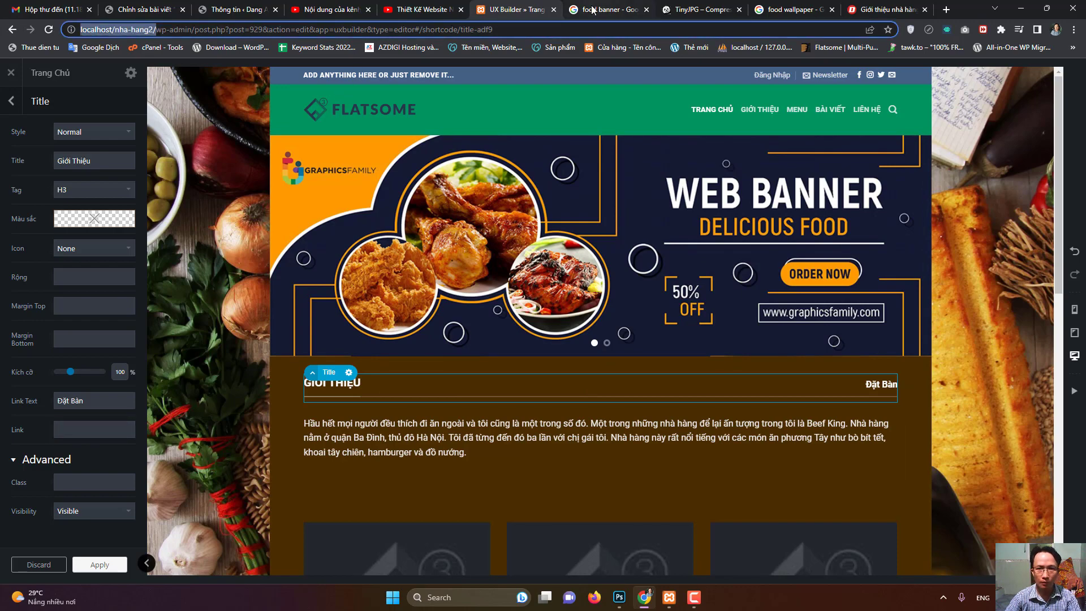
key("ctrl+c")
left_click(598, 5)
key("ctrl+l")
key("ctrl+v")
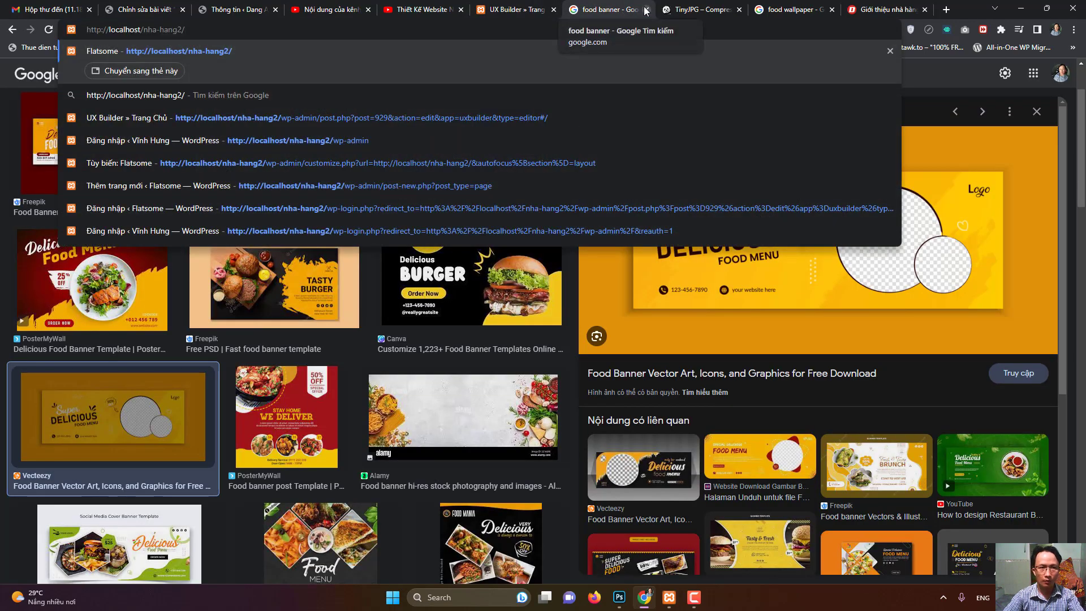
key("Return")
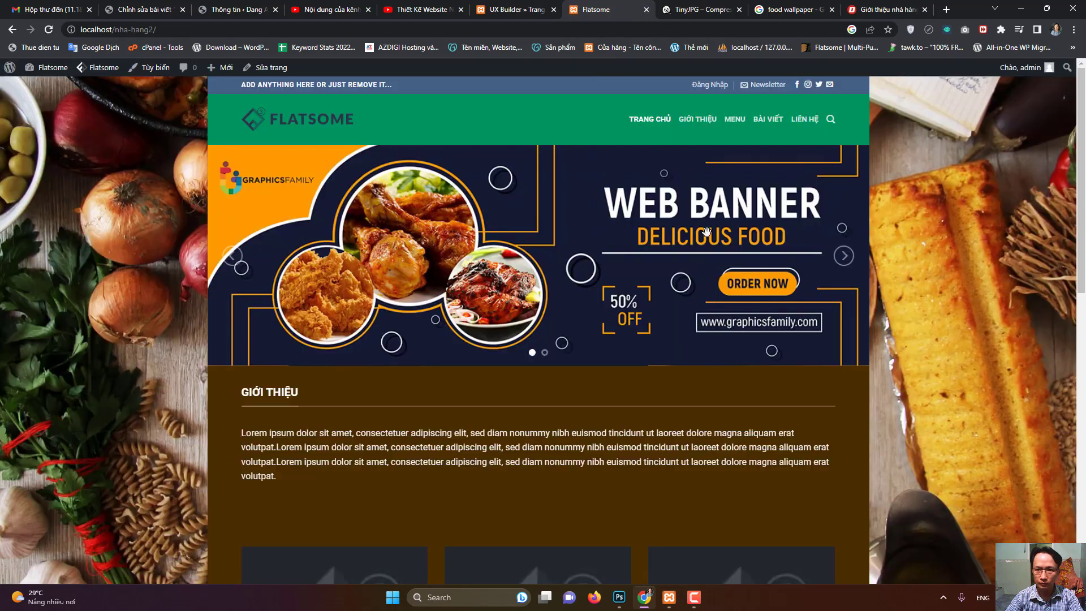
right_click(807, 123)
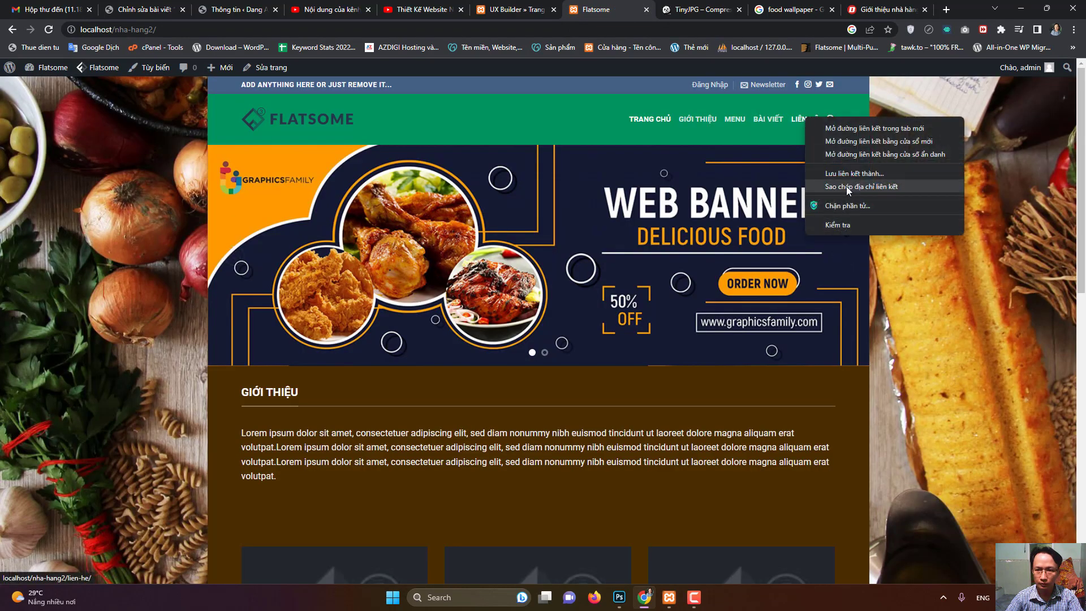
left_click(846, 187)
- Back in UX Builder, link the title's Đặt Bàn text to the copied nha-hang2/lien-he/ address and apply it
key("ctrl+shift+Tab")
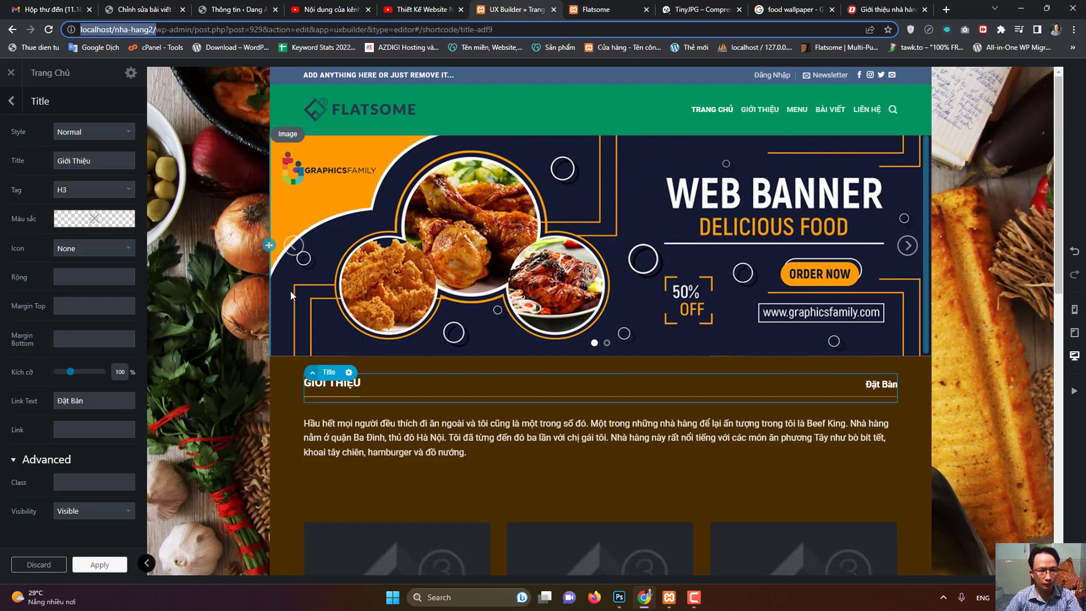
left_click(84, 428)
key("ctrl+v")
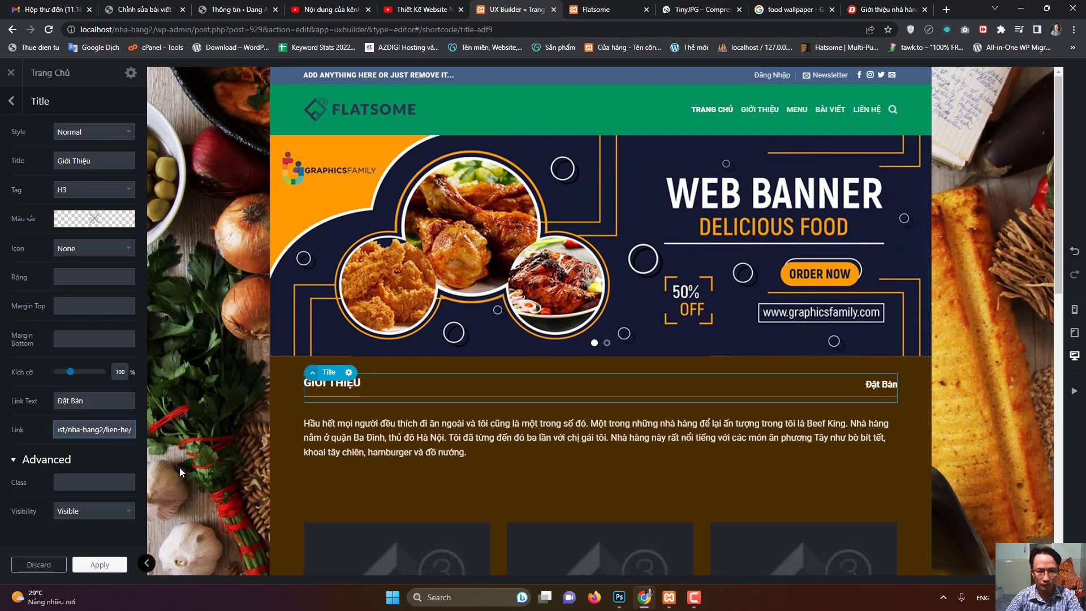
left_click(100, 565)
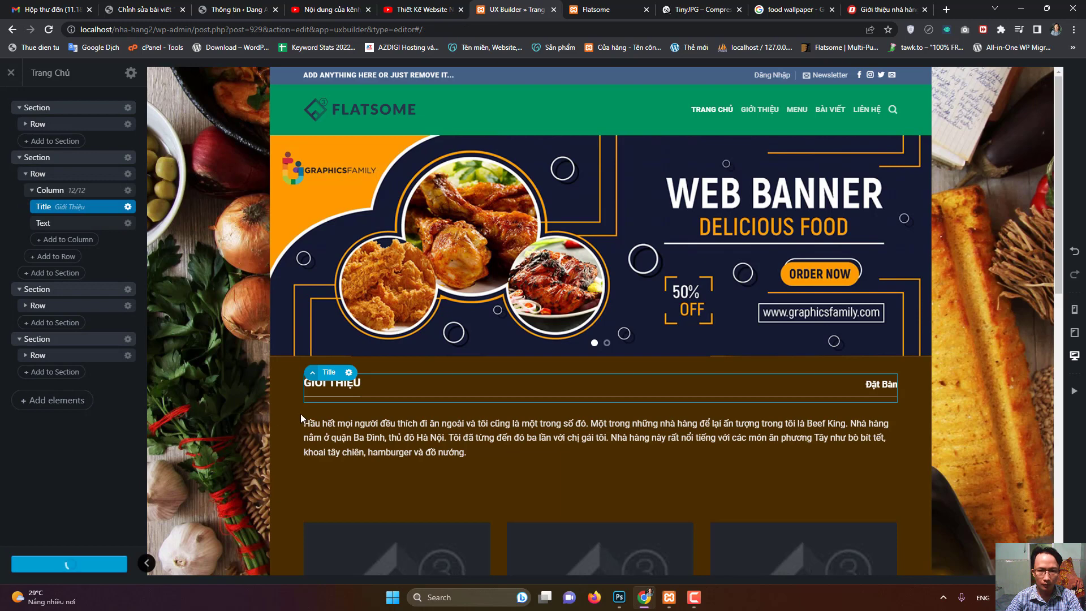
- Enlarge the Giới Thiệu title to 163%, then update the home page and exit to the live site
left_click(102, 208)
left_click(102, 211)
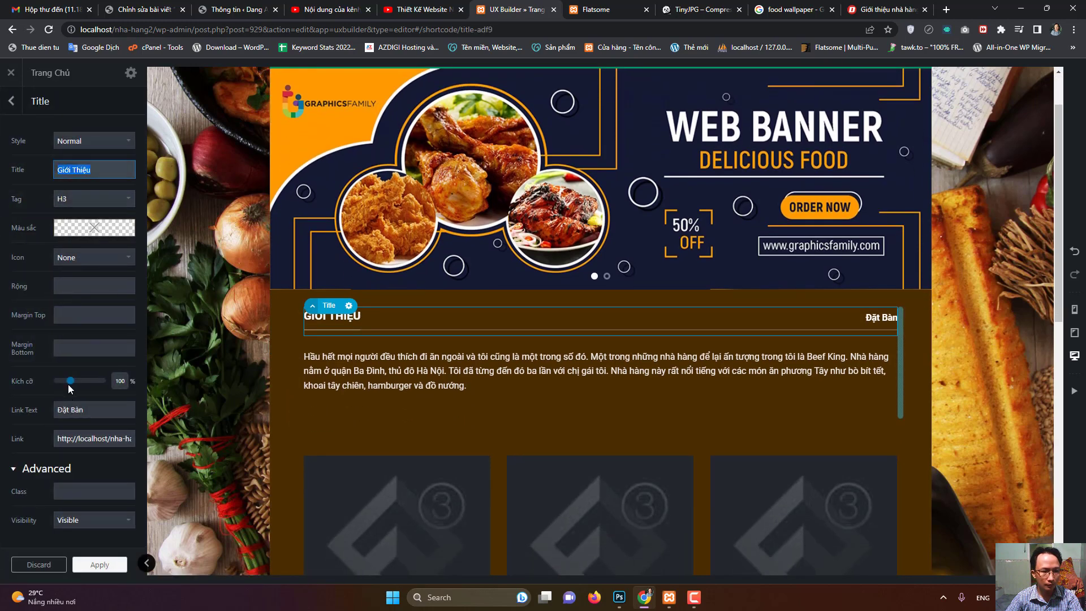
left_click_drag(70, 384, 82, 382)
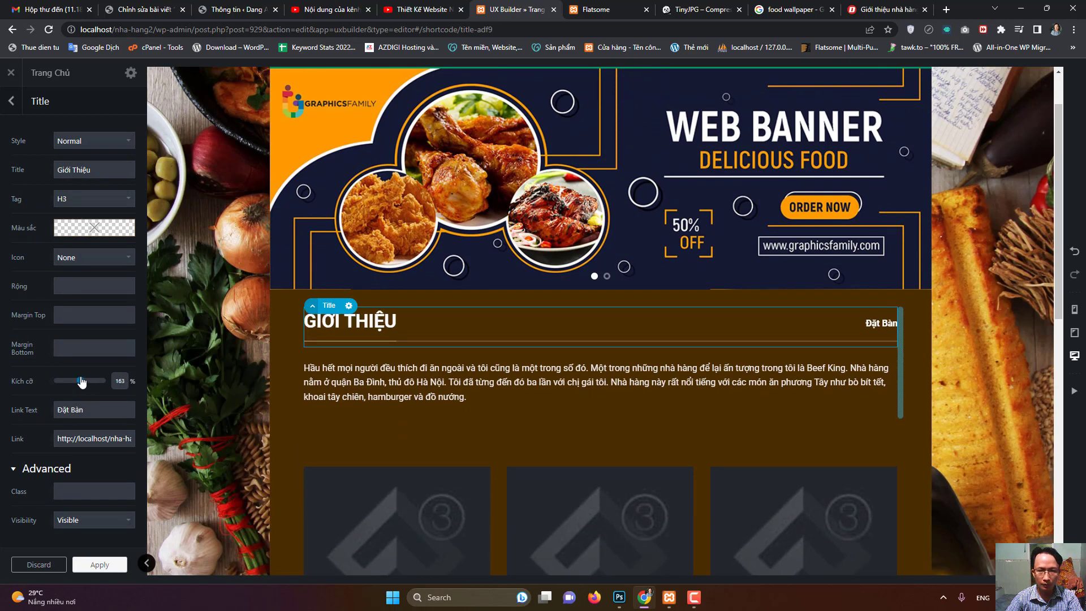
left_click(105, 566)
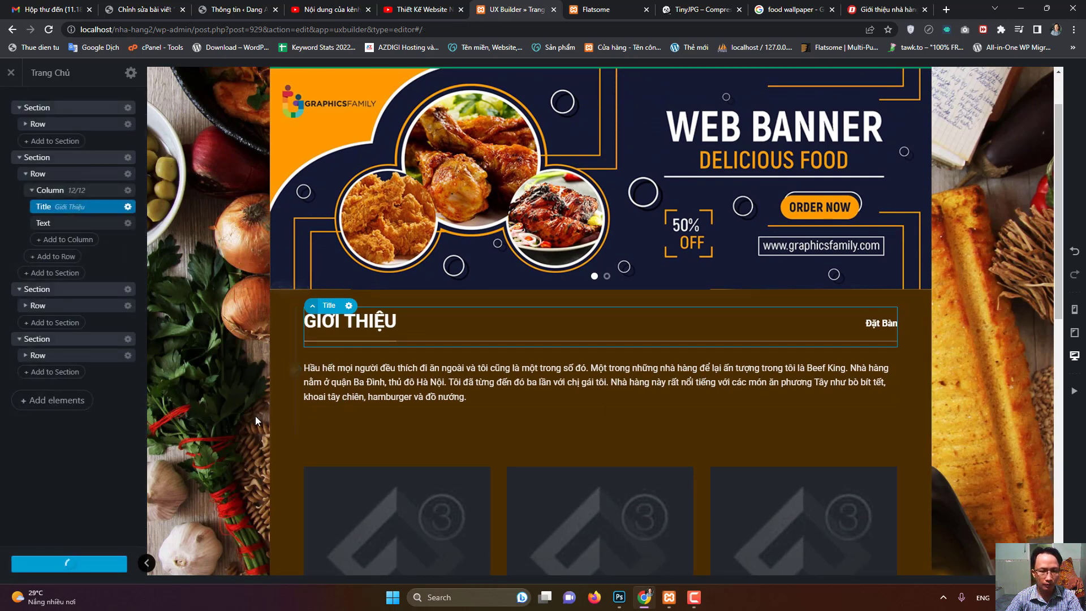
left_click(11, 72)
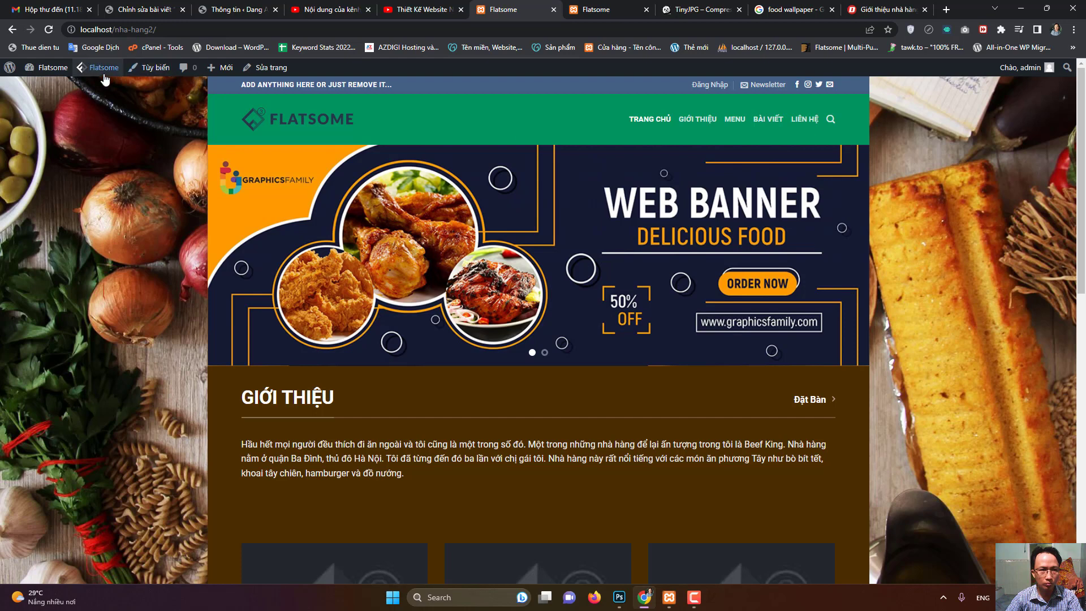
- In the Flatsome theme's Header Main options, set the background color to dark green #00230d, publish it and return to the live site
mouse_move(100, 67)
mouse_move(118, 87)
mouse_move(205, 87)
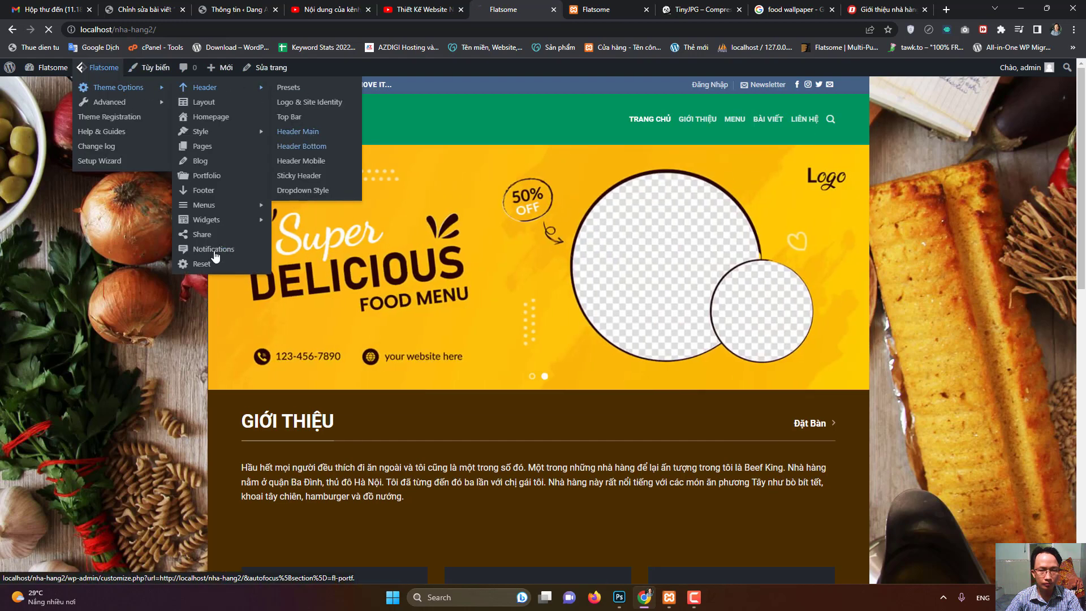
left_click(313, 139)
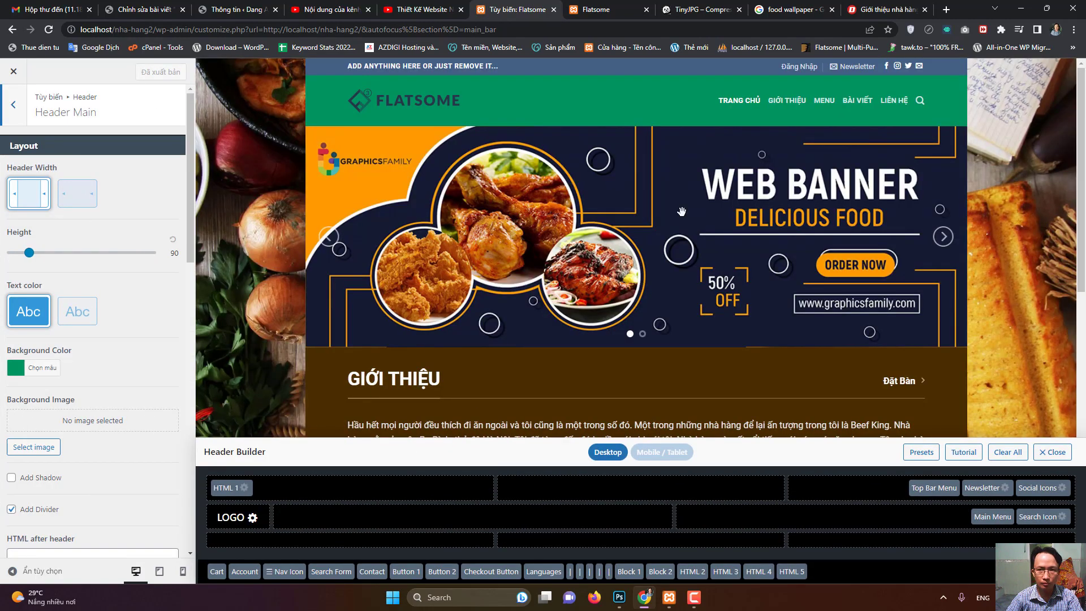
left_click(23, 369)
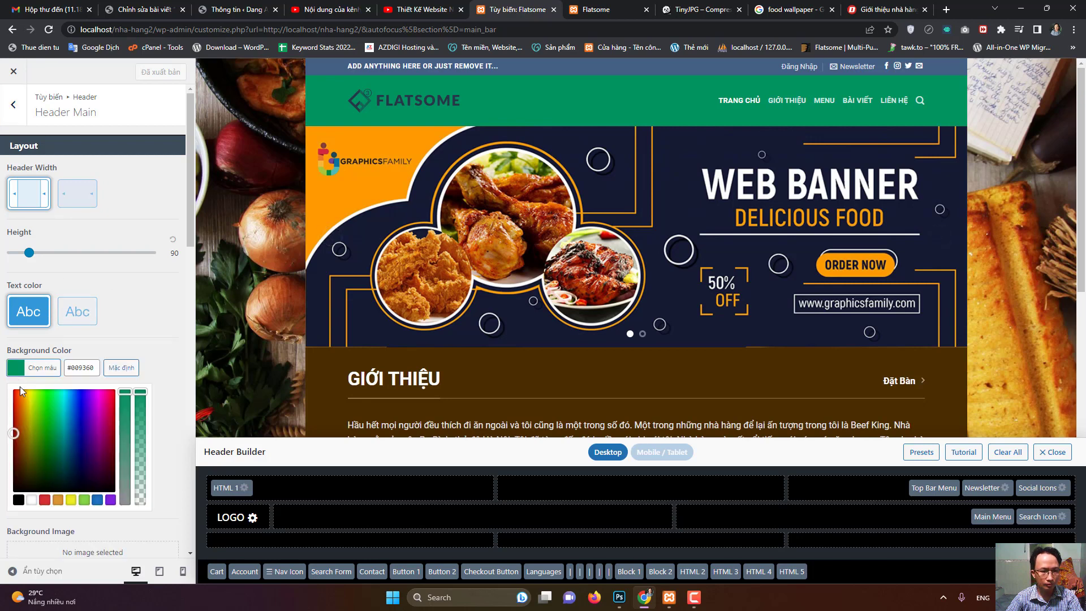
left_click_drag(51, 447, 54, 478)
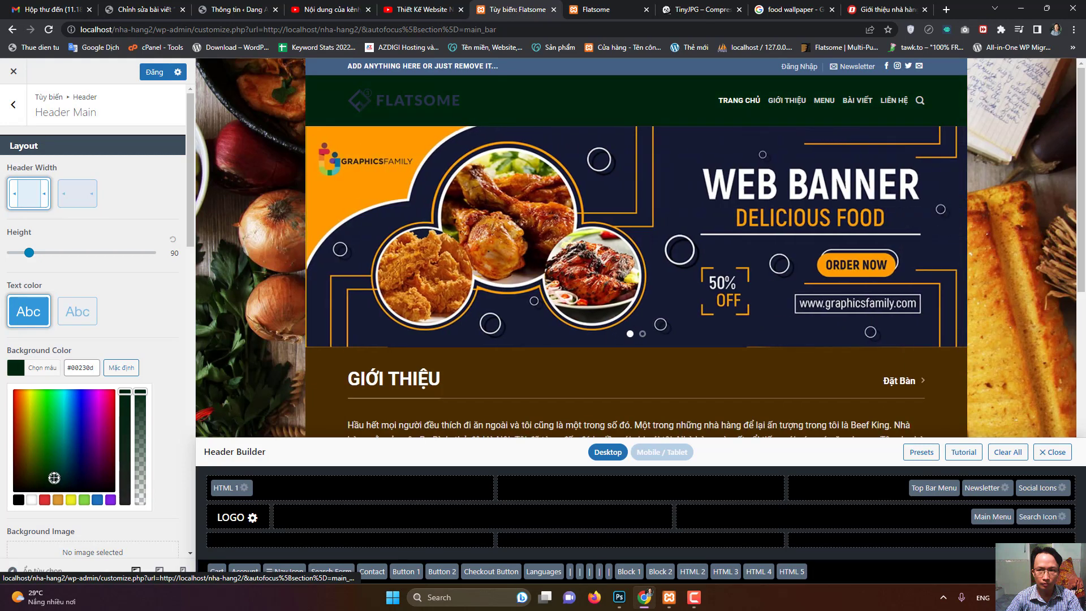
left_click(154, 71)
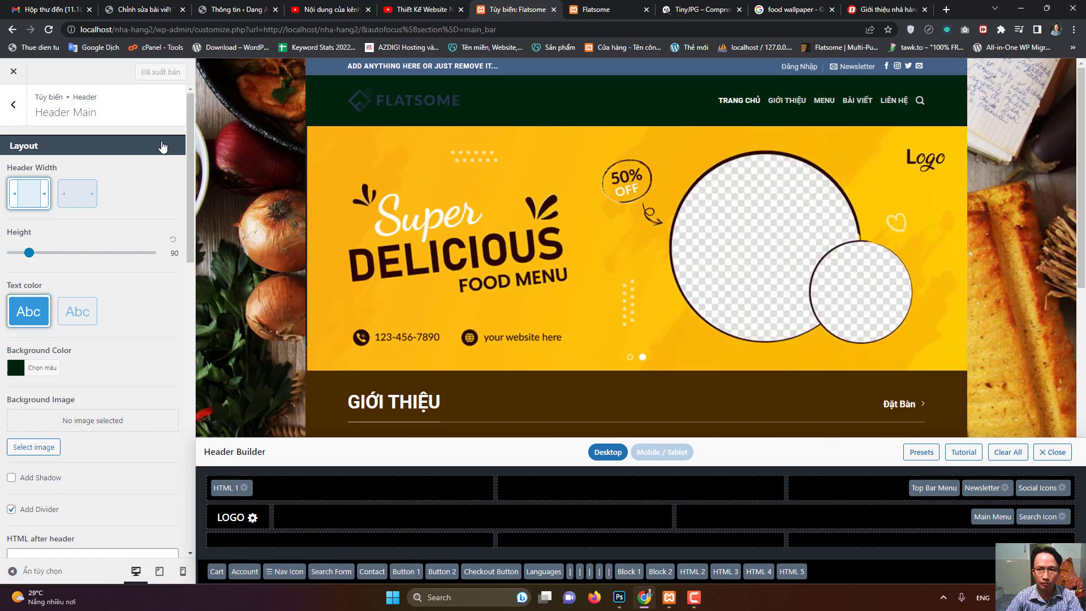
left_click(14, 72)
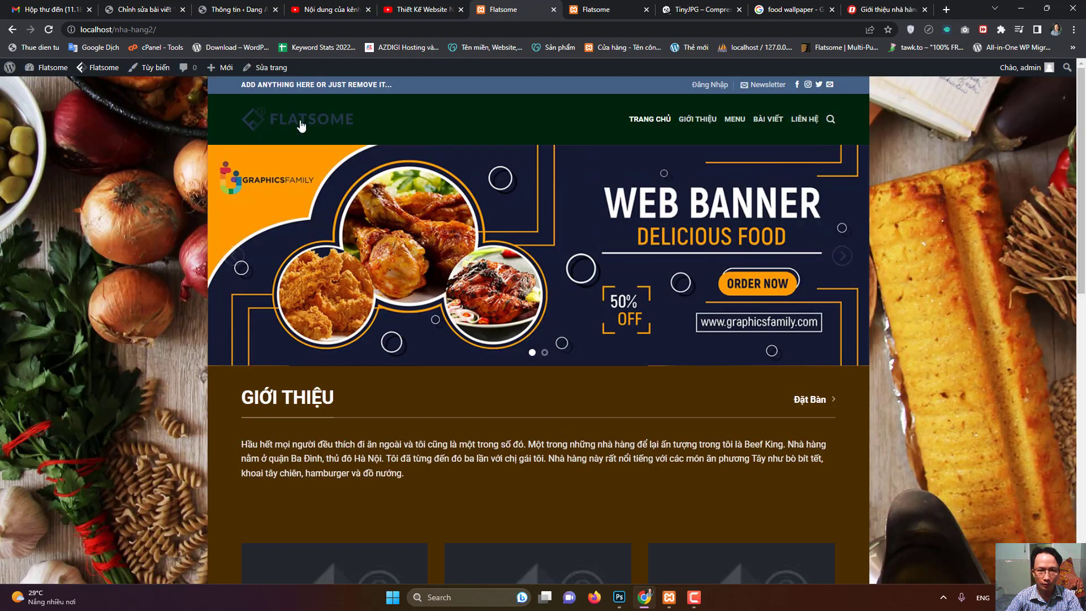
- Search Google for "food logo" in a new browser tab and show the image results
left_click(946, 10)
type("foo")
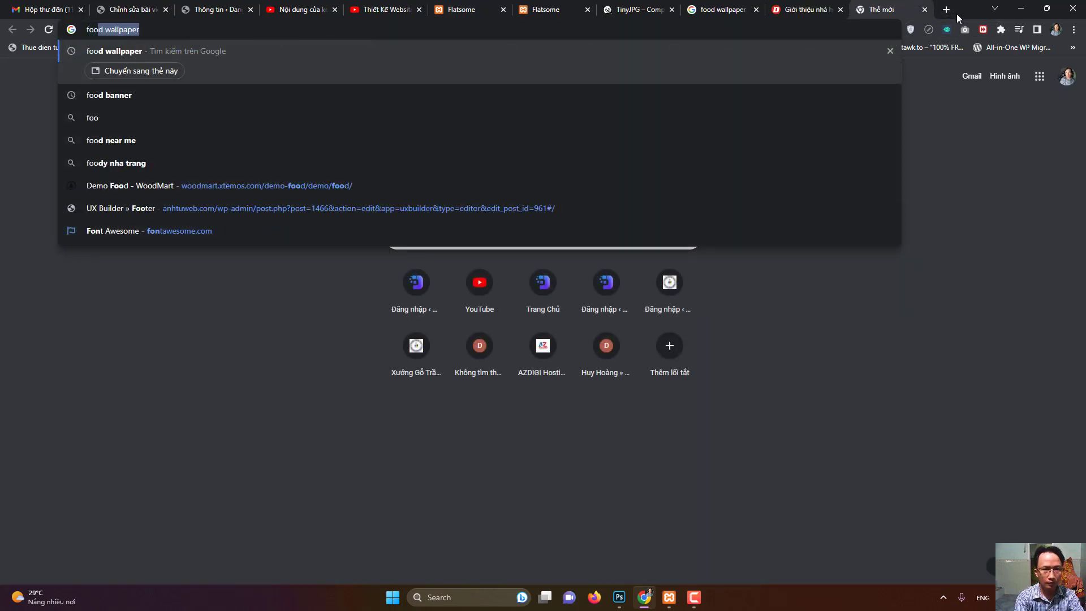
type("d logo")
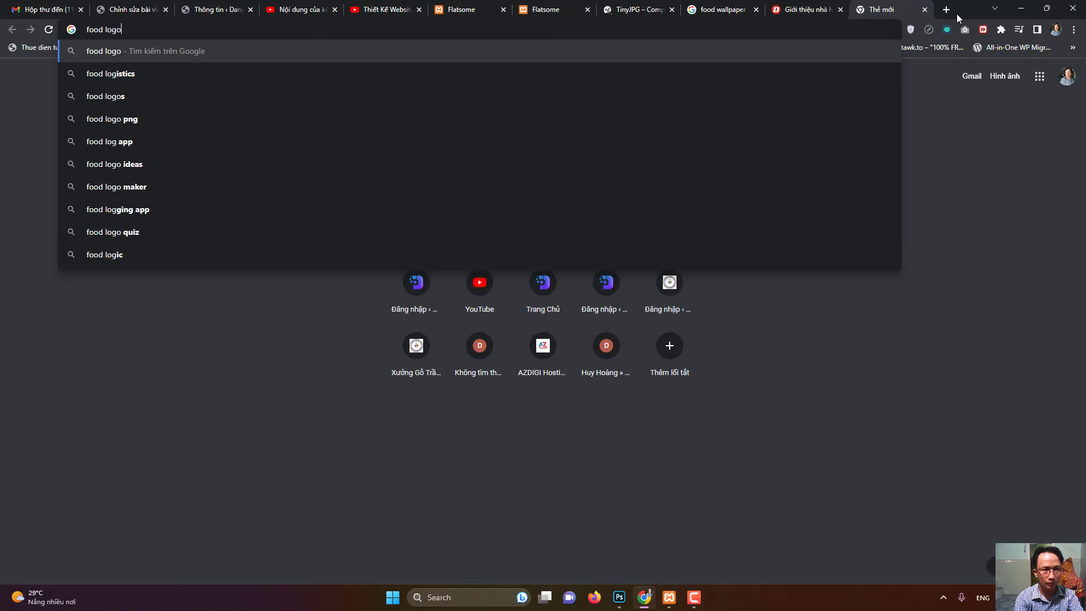
key("Return")
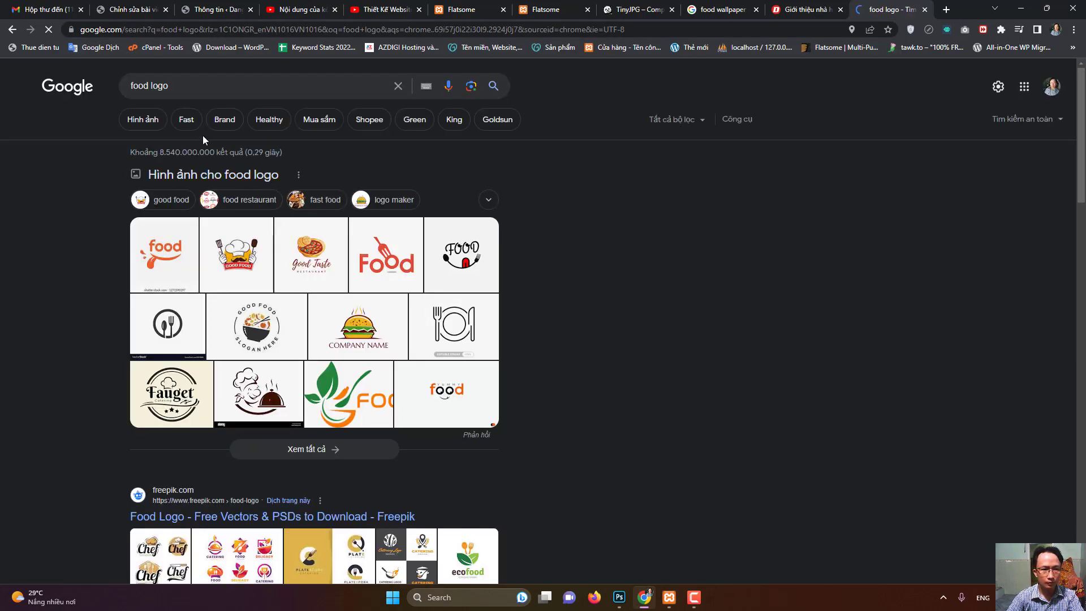
left_click(147, 121)
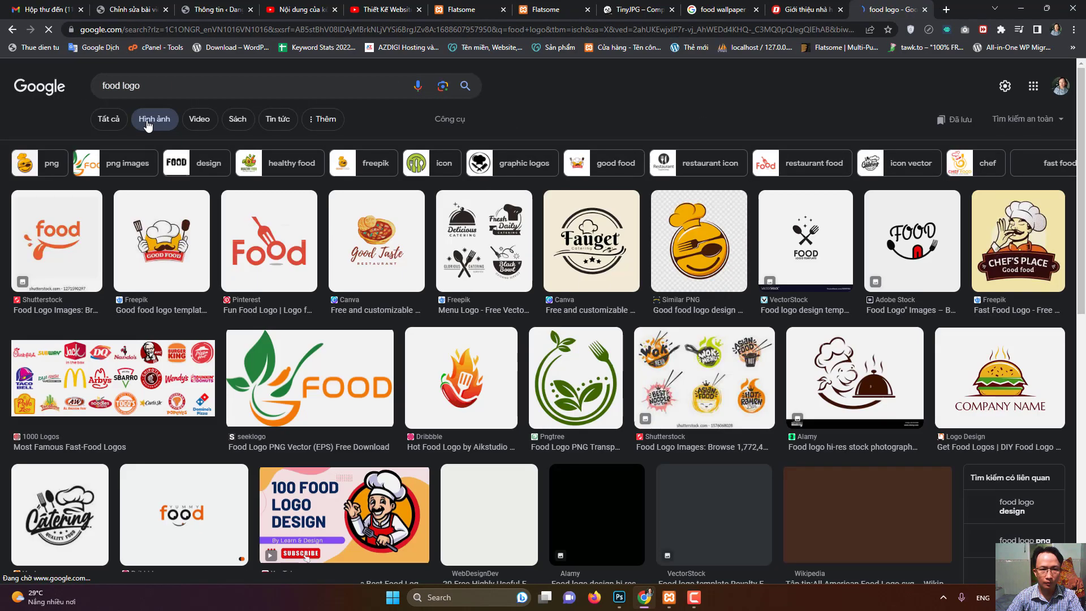
left_click(173, 252)
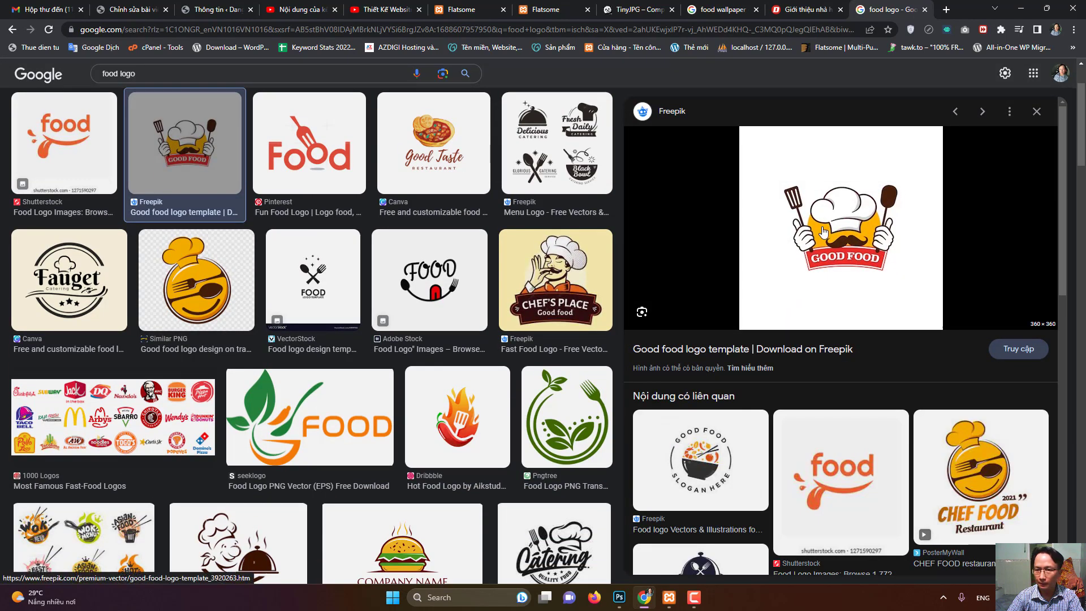
right_click(823, 232)
left_click(870, 350)
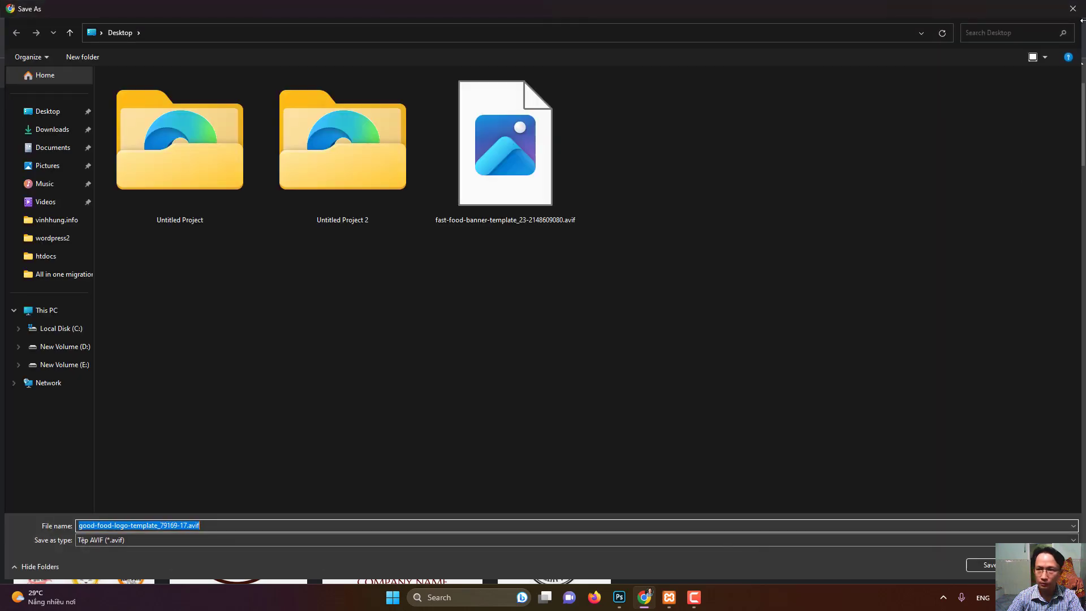
left_click(1073, 7)
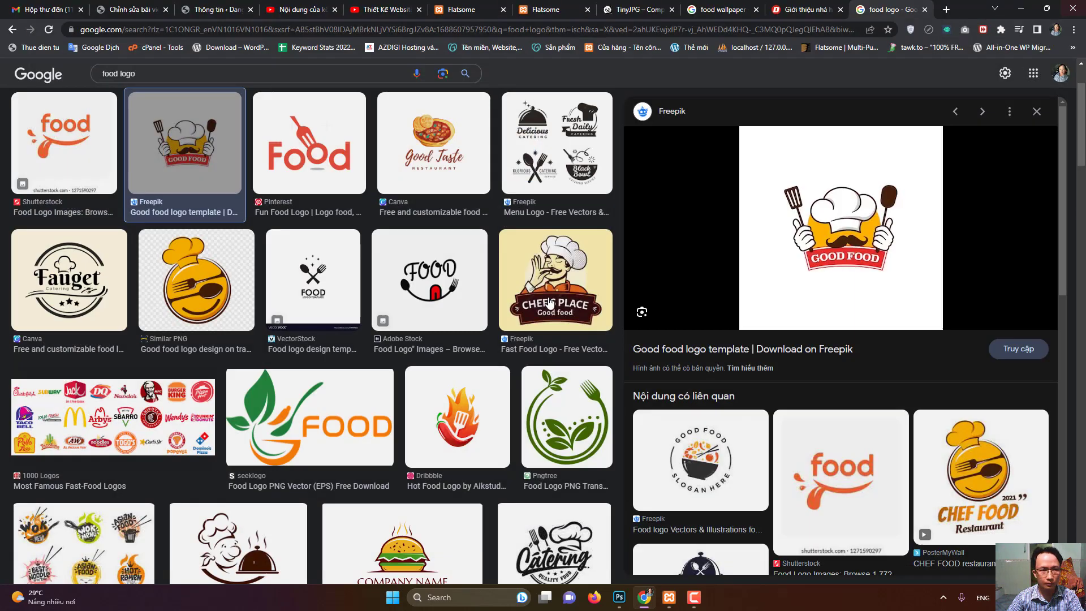
left_click(92, 163)
right_click(834, 197)
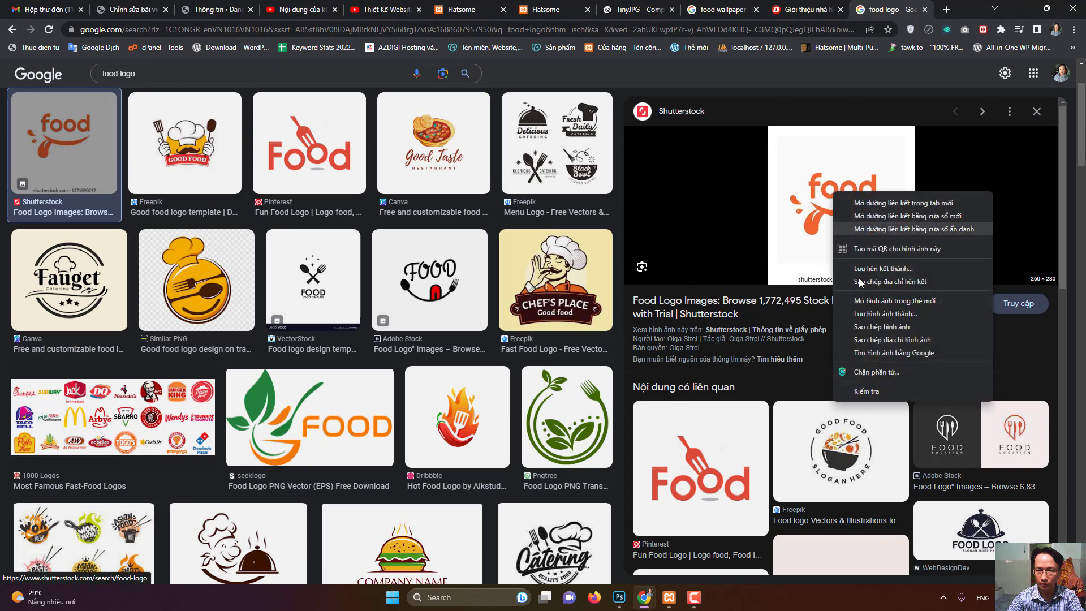
left_click(866, 318)
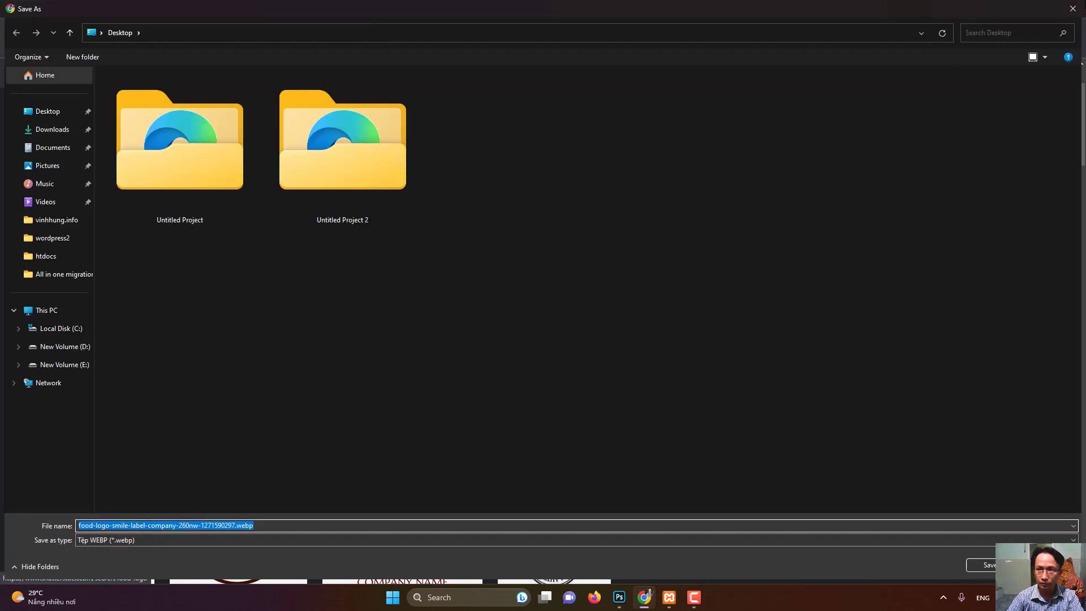
left_click(1073, 9)
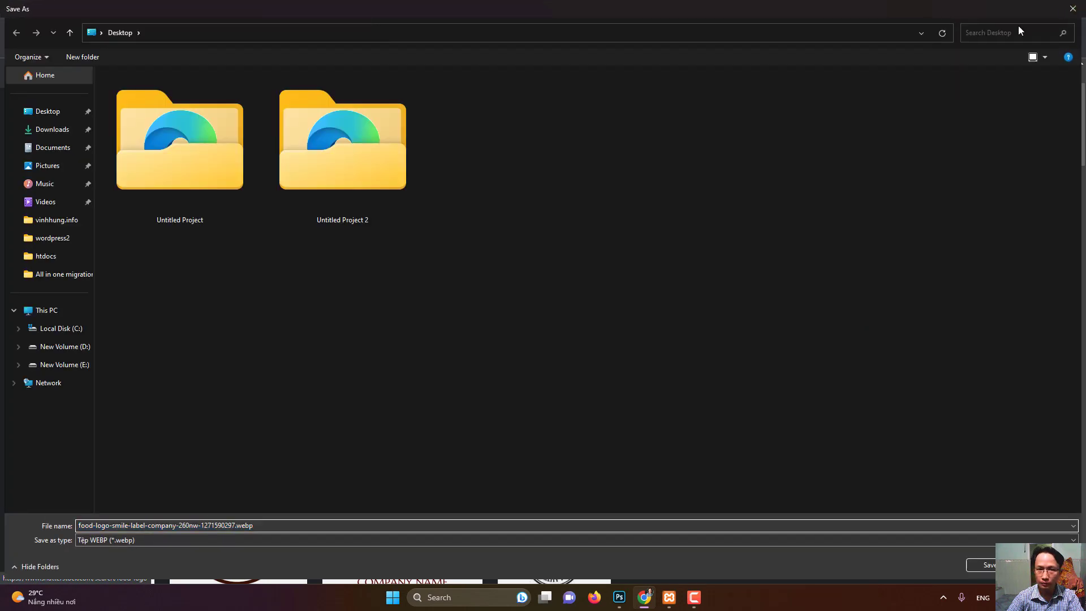
left_click(430, 165)
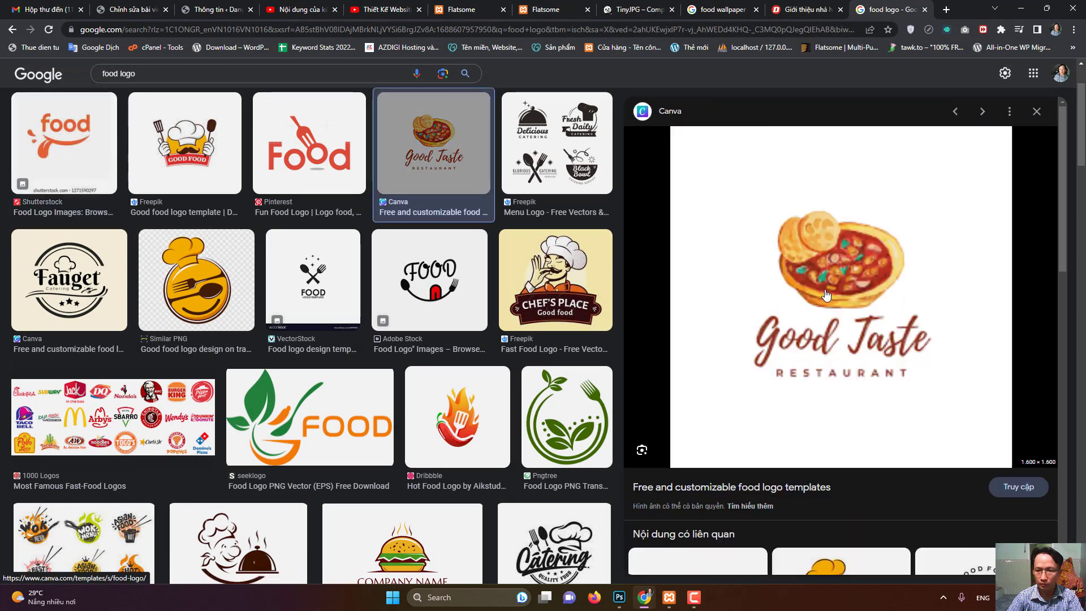
right_click(834, 293)
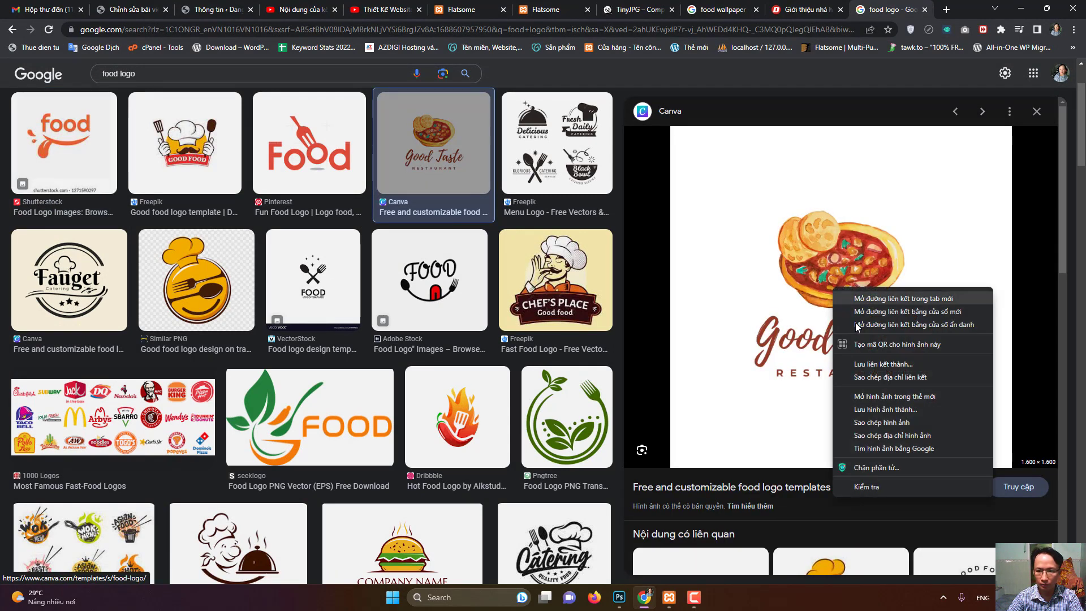
left_click(870, 410)
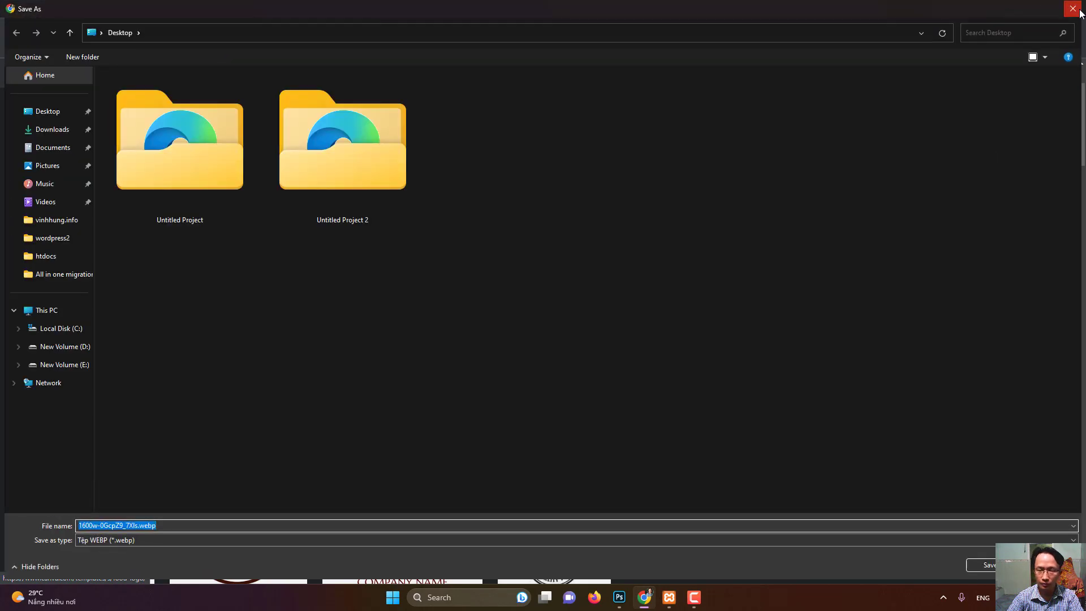
left_click(1073, 8)
- Preview the red Fun Food Logo from Pinterest and save it to the Desktop as a JPEG image
key("Left")
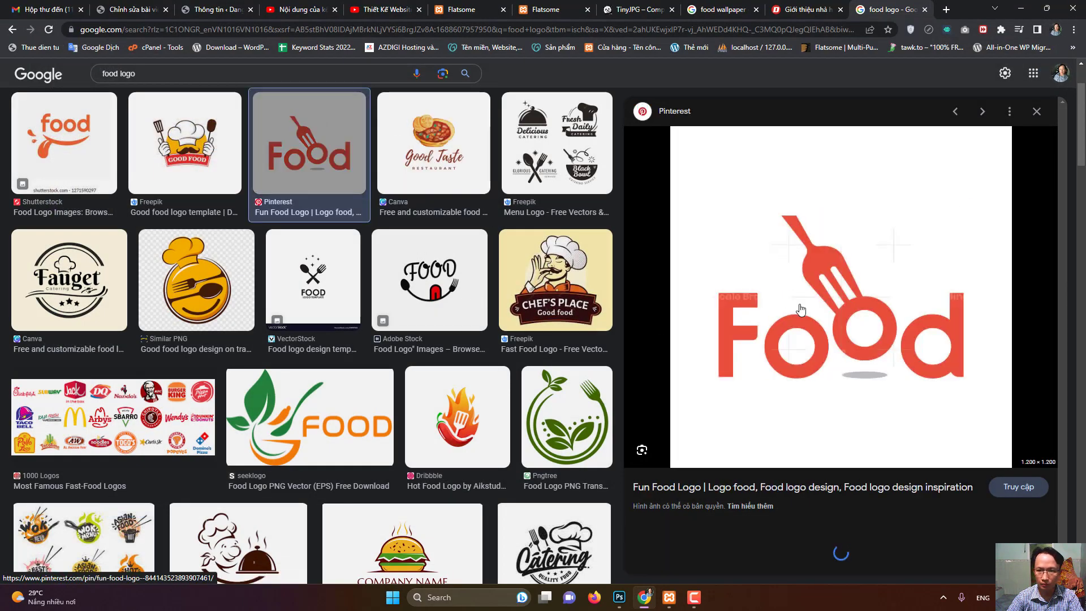
right_click(799, 306)
left_click(852, 427)
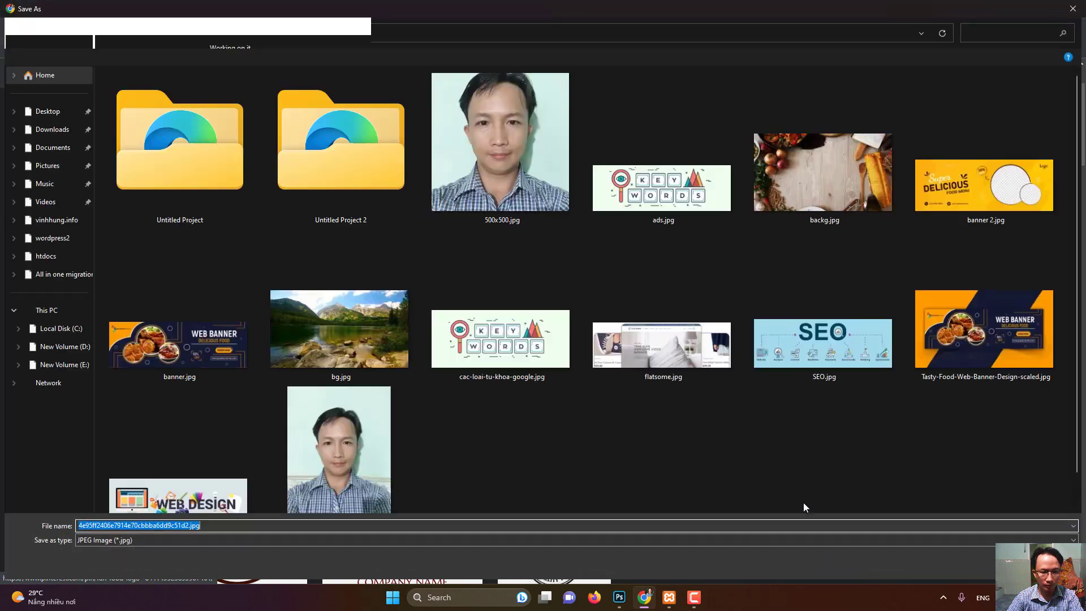
left_click(989, 565)
- Switch to Photoshop and open the downloaded Food logo JPEG
left_click(619, 597)
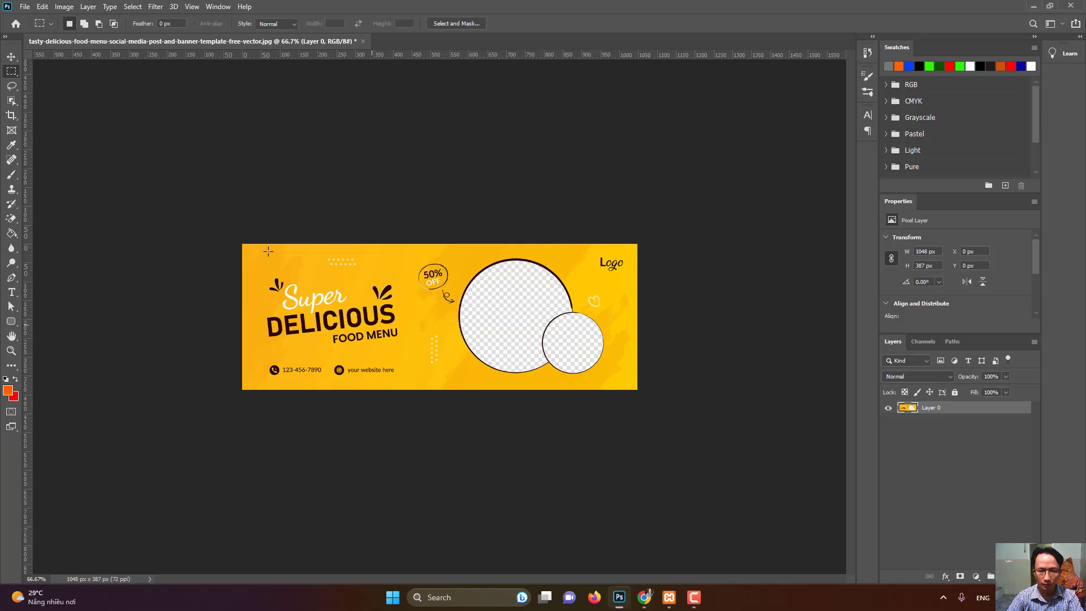
left_click(25, 7)
left_click(35, 30)
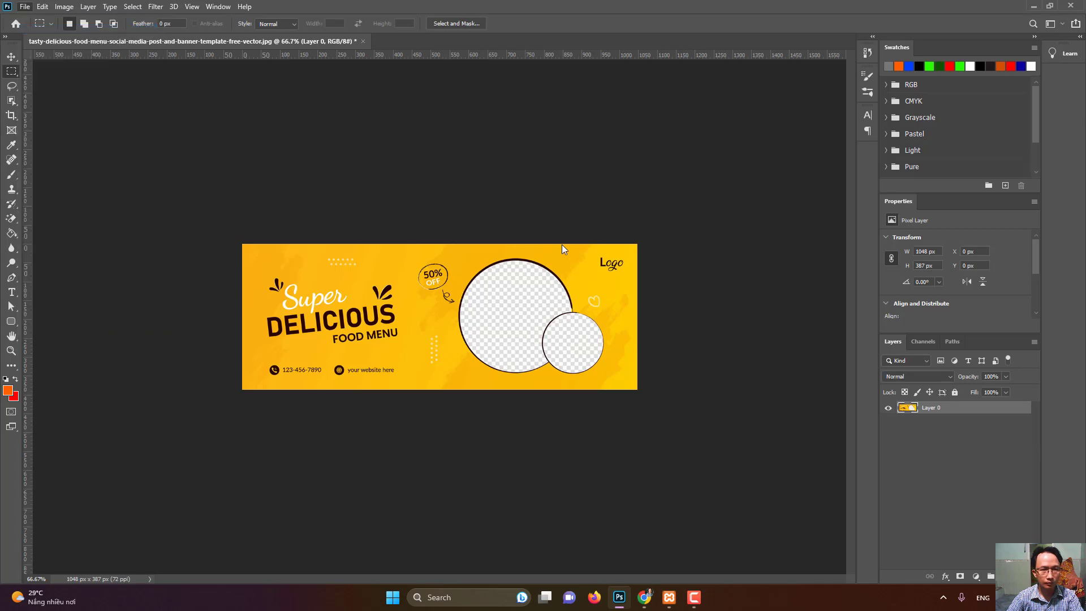
double_click(519, 176)
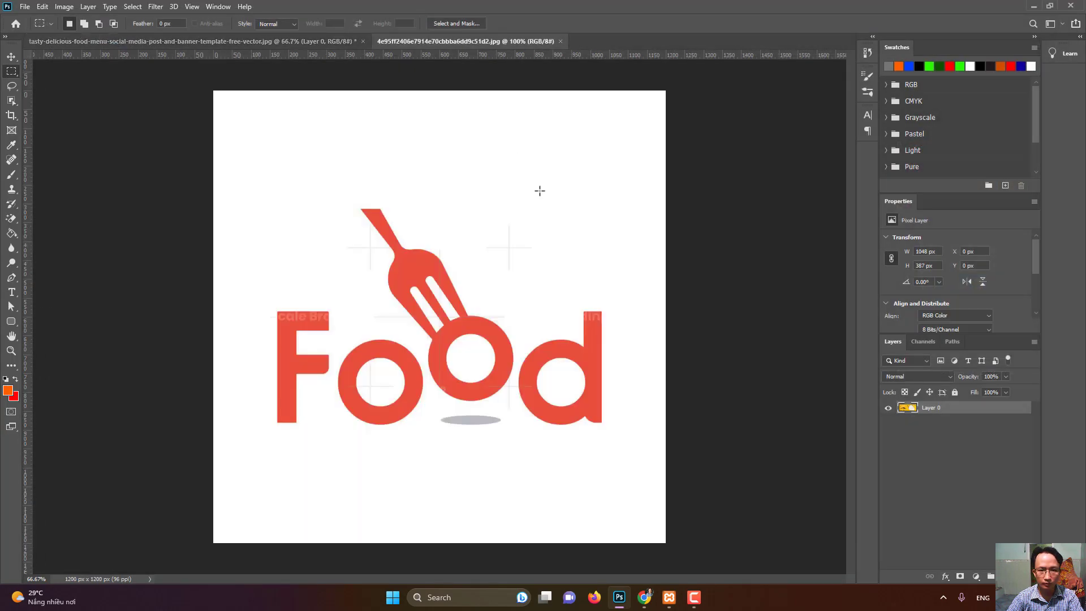
- Remove the logo's white background, including inside the letters and fork slots, with the Magic Eraser tool
left_click(12, 219)
left_click(279, 215)
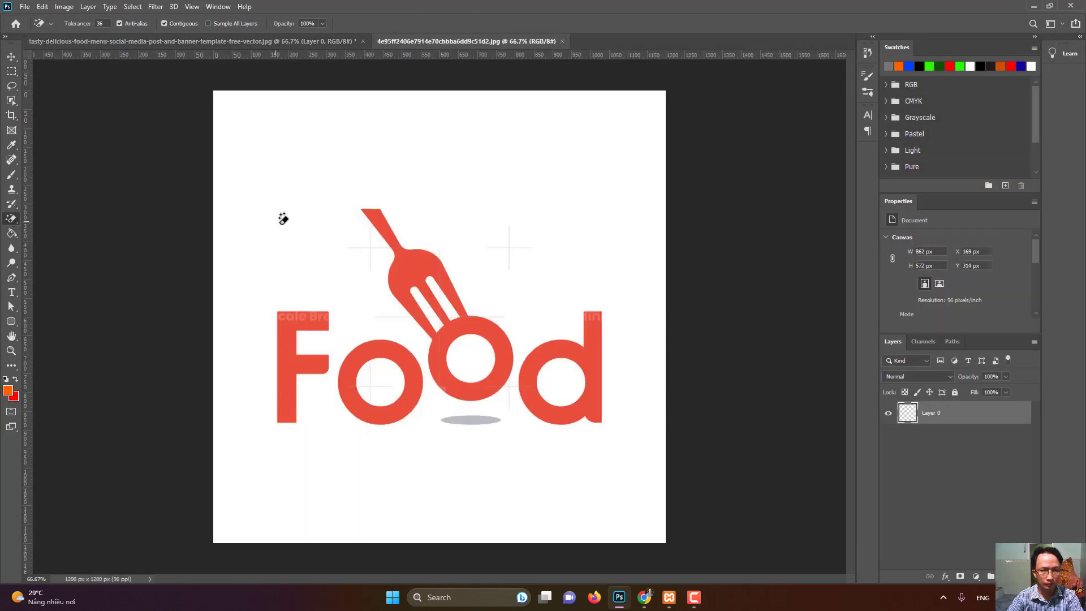
left_click(472, 350)
left_click(388, 370)
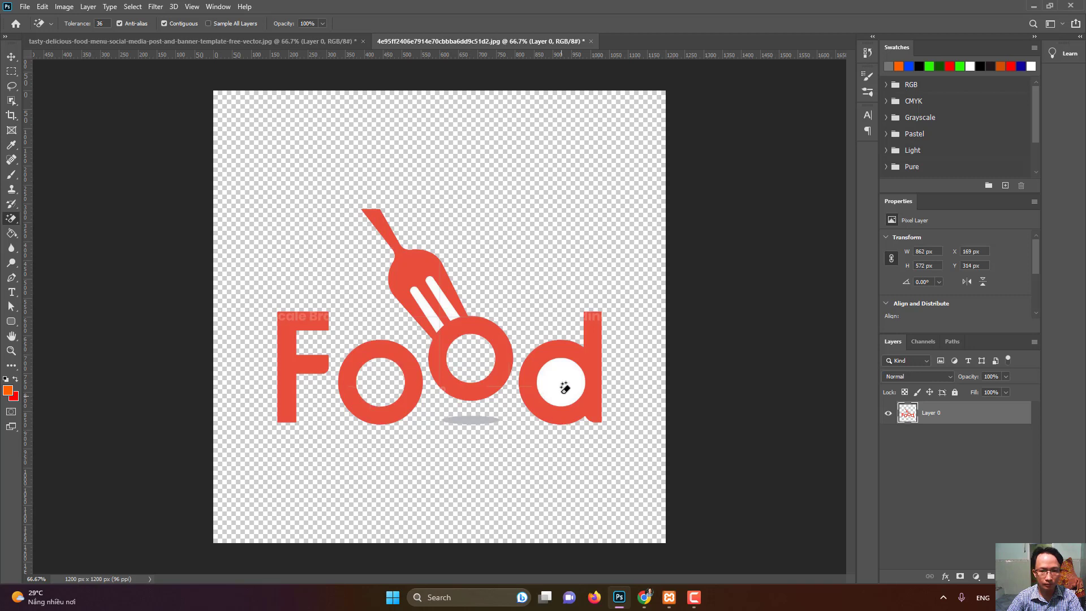
left_click(578, 389)
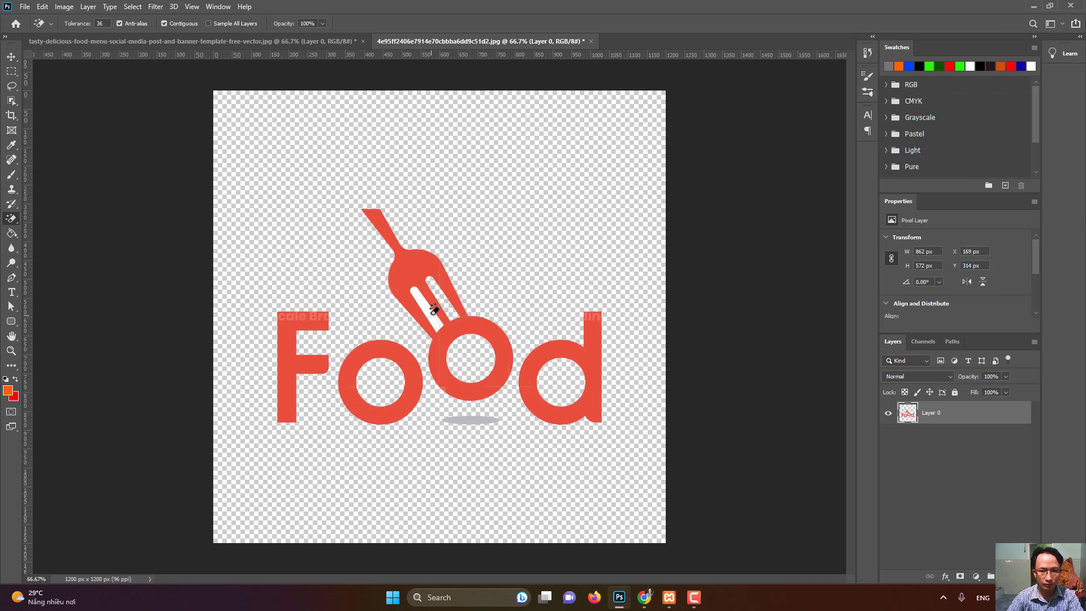
- Trim the logo on all four sides based on transparent pixels and resize the image to 200 pixels wide
left_click(64, 6)
left_click(85, 134)
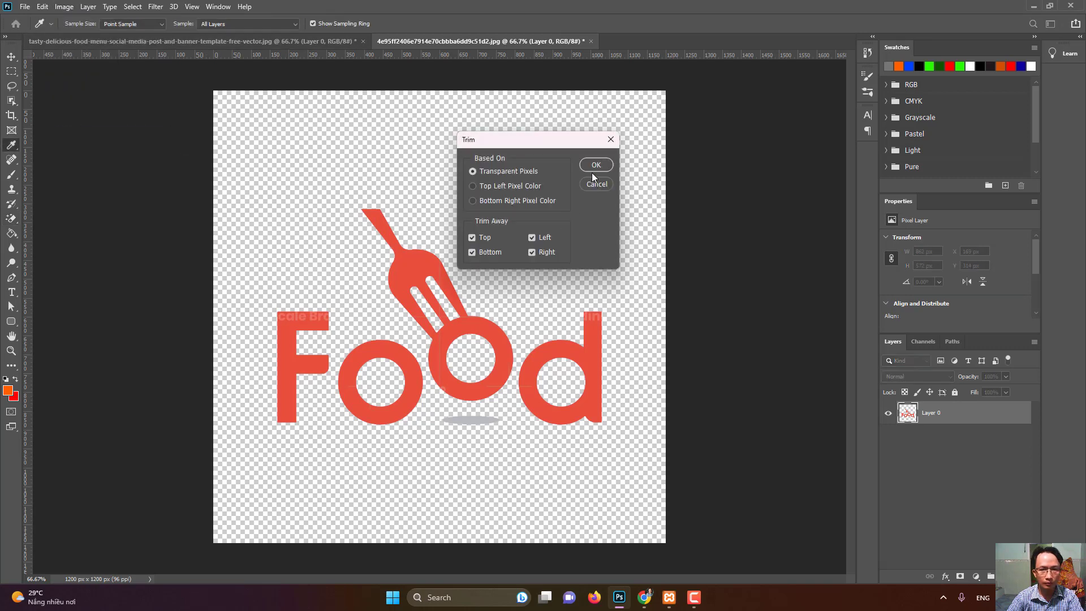
left_click(596, 164)
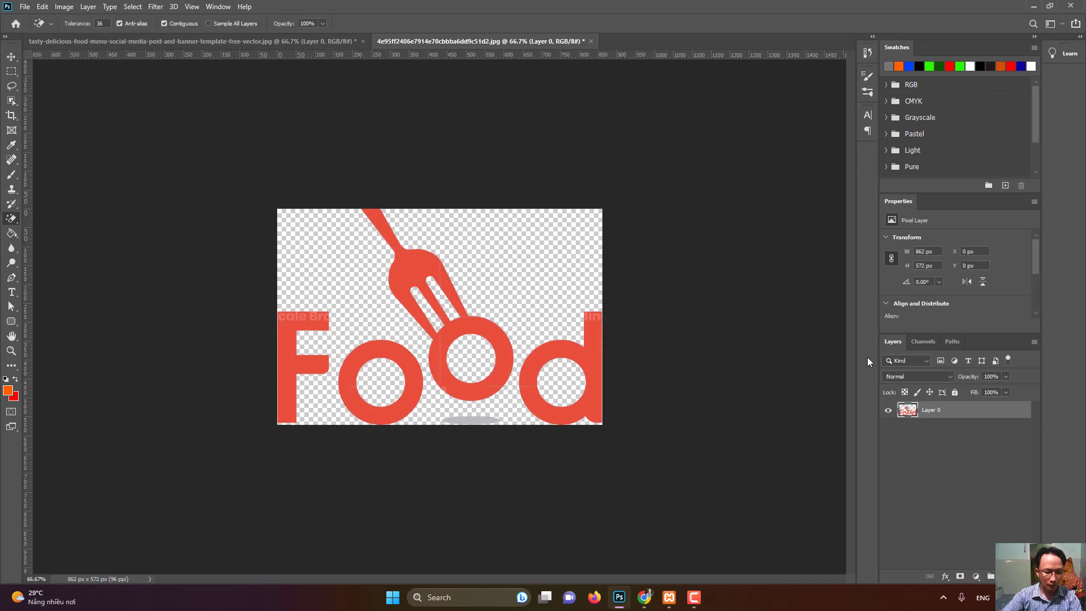
key("ctrl+alt+i")
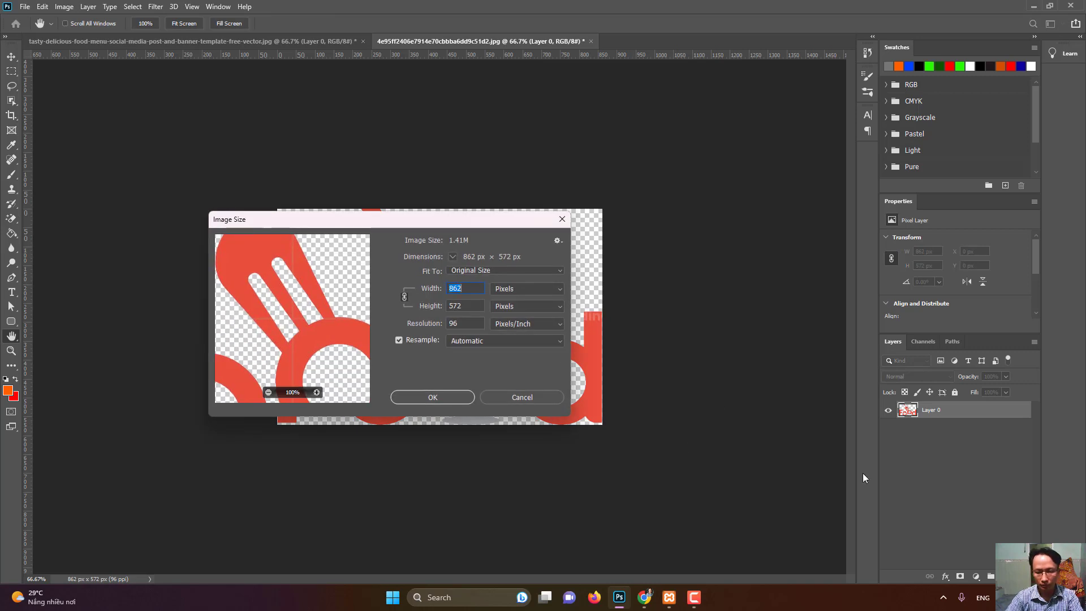
type("200")
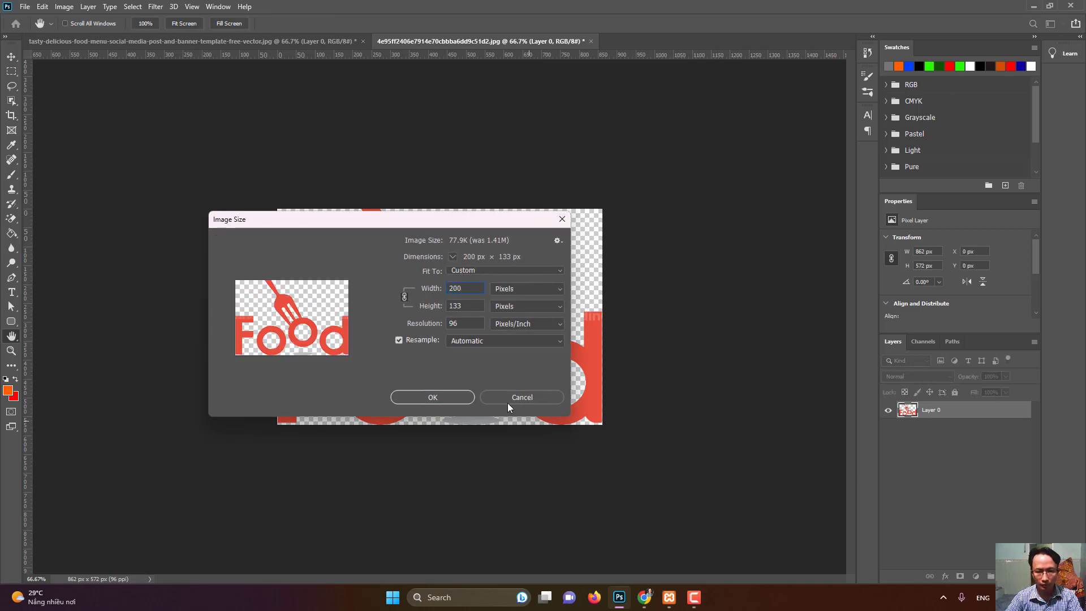
left_click(432, 397)
key("e")
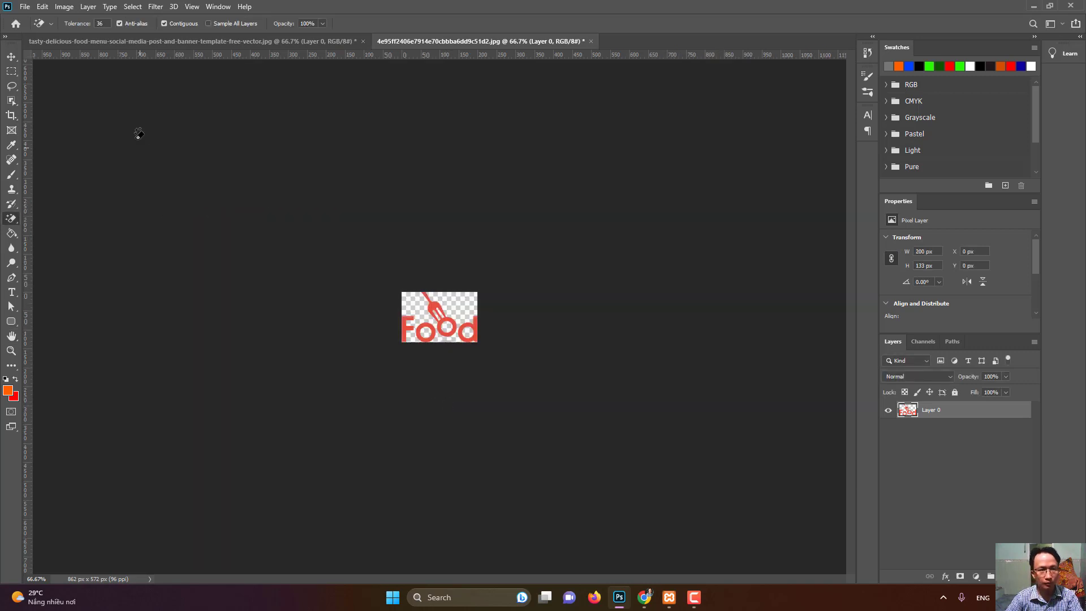
- Save a copy of the logo to the Desktop as a PNG named logo, and return to the browser
left_click(25, 7)
left_click(45, 142)
left_click(173, 474)
left_click(144, 429)
double_click(164, 456)
type("logo")
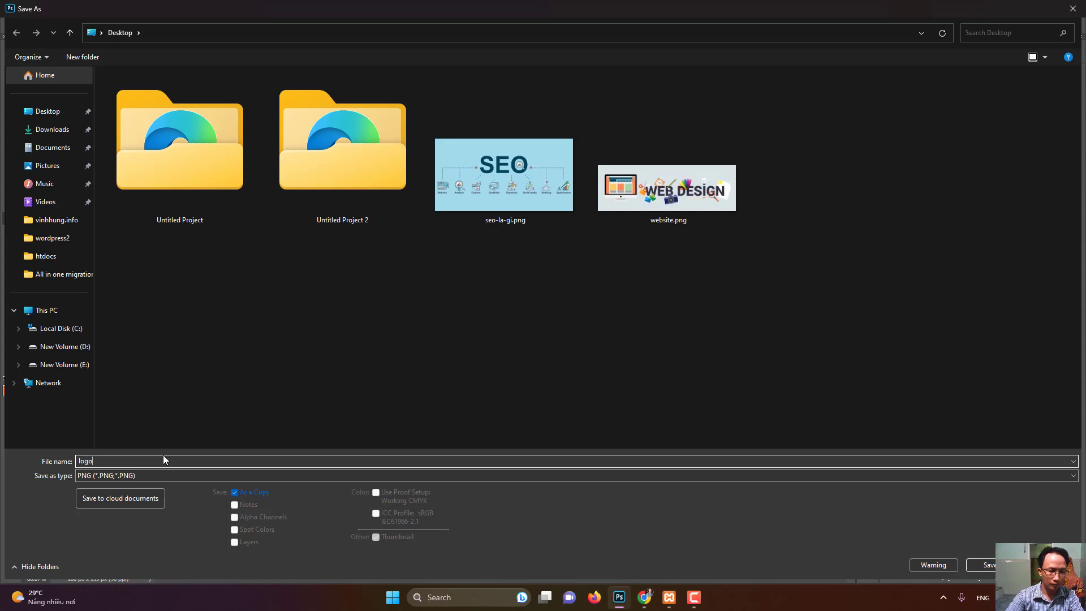
left_click(984, 564)
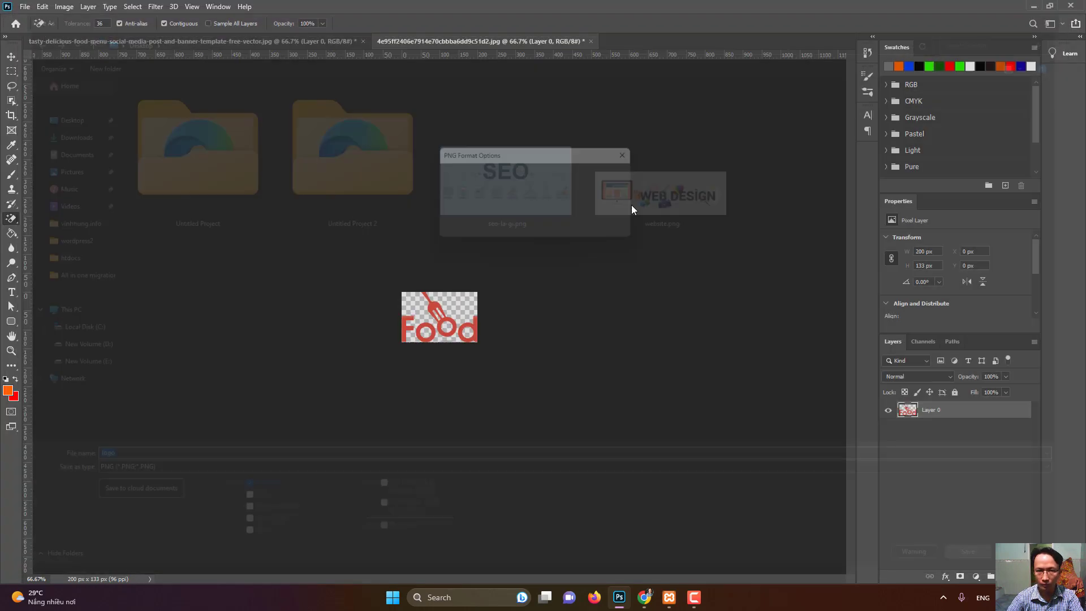
left_click(614, 177)
left_click(1034, 6)
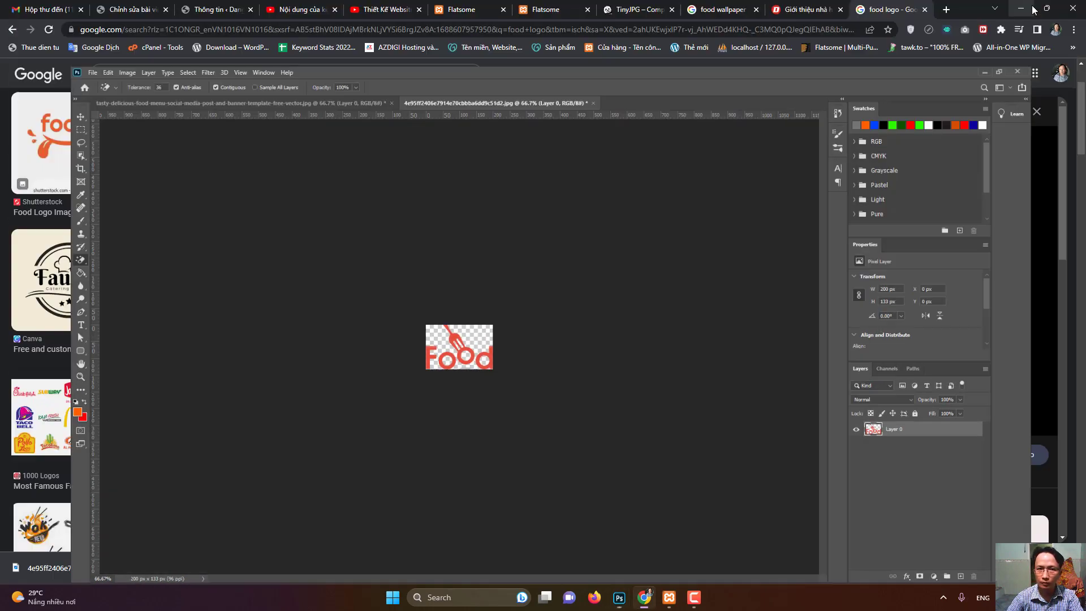
- Switch to the Flatsome restaurant site in the browser and open the header's Logo & Site Identity settings
left_click(461, 9)
mouse_move(102, 67)
mouse_move(113, 88)
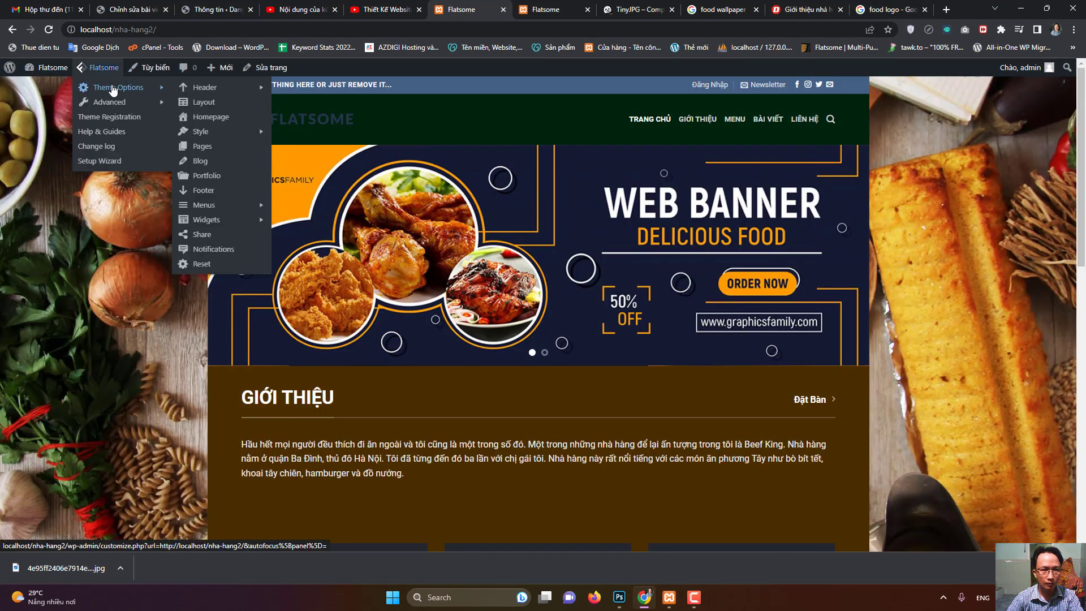
mouse_move(217, 91)
left_click(304, 107)
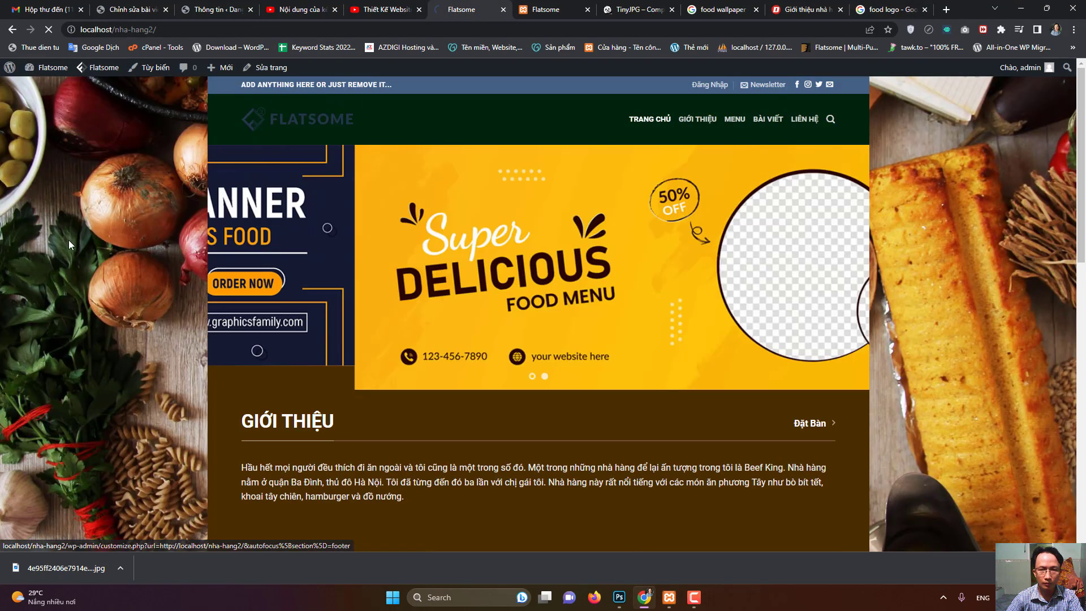
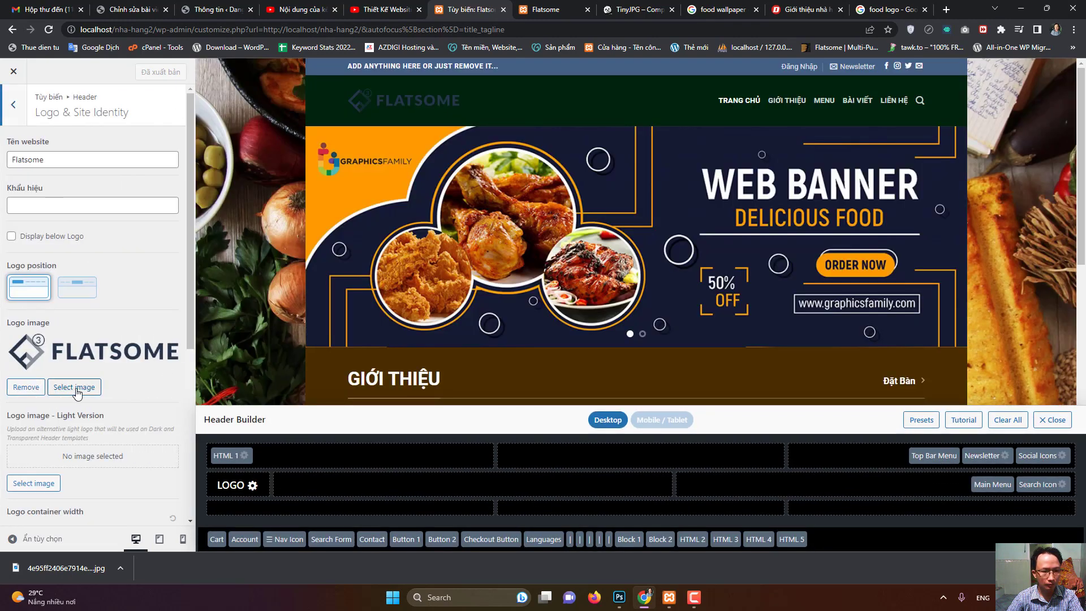
- Upload logo.png from the Desktop and use it as the site's logo image
left_click(76, 387)
left_click(38, 120)
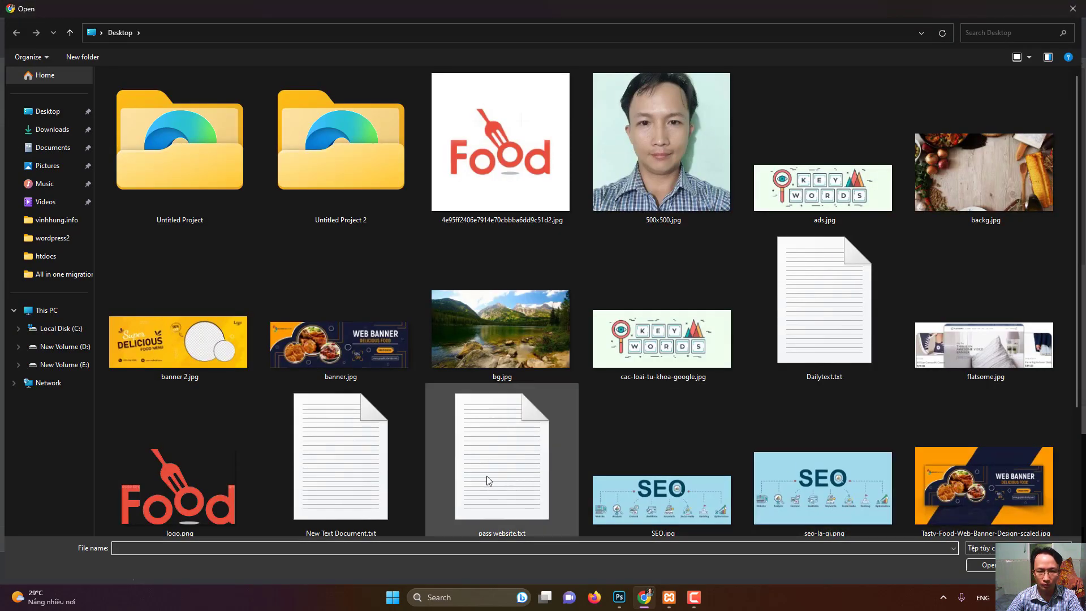
scroll(487, 477, "down", 3)
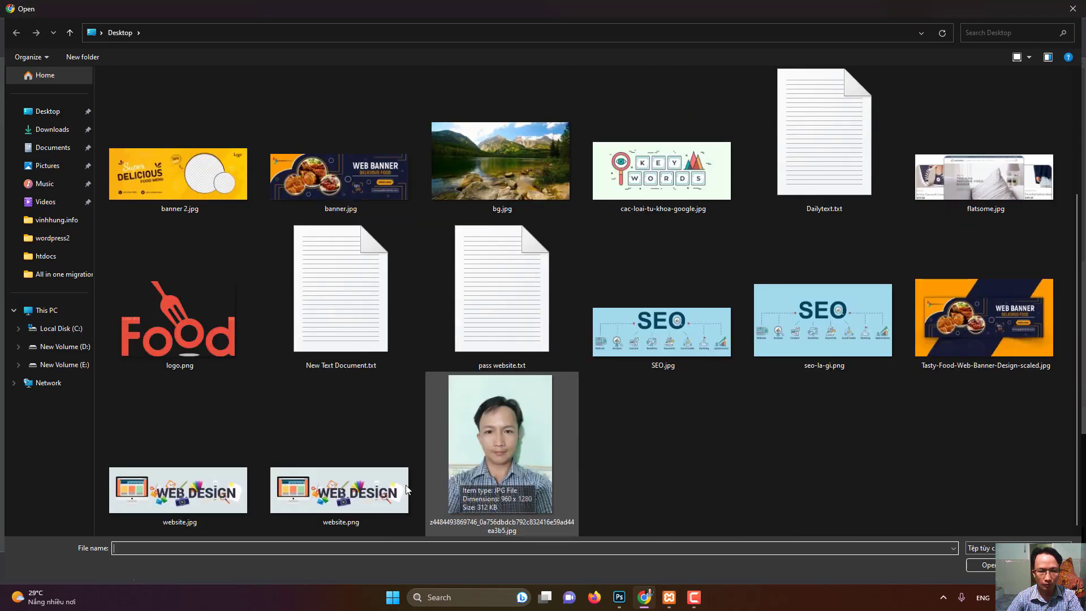
double_click(170, 325)
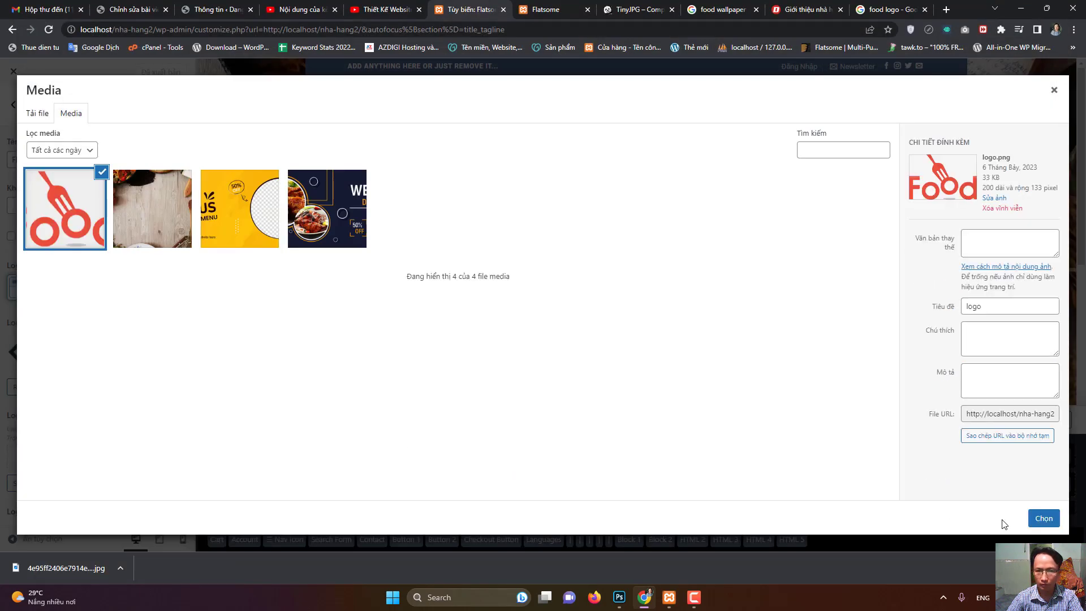
left_click(1044, 519)
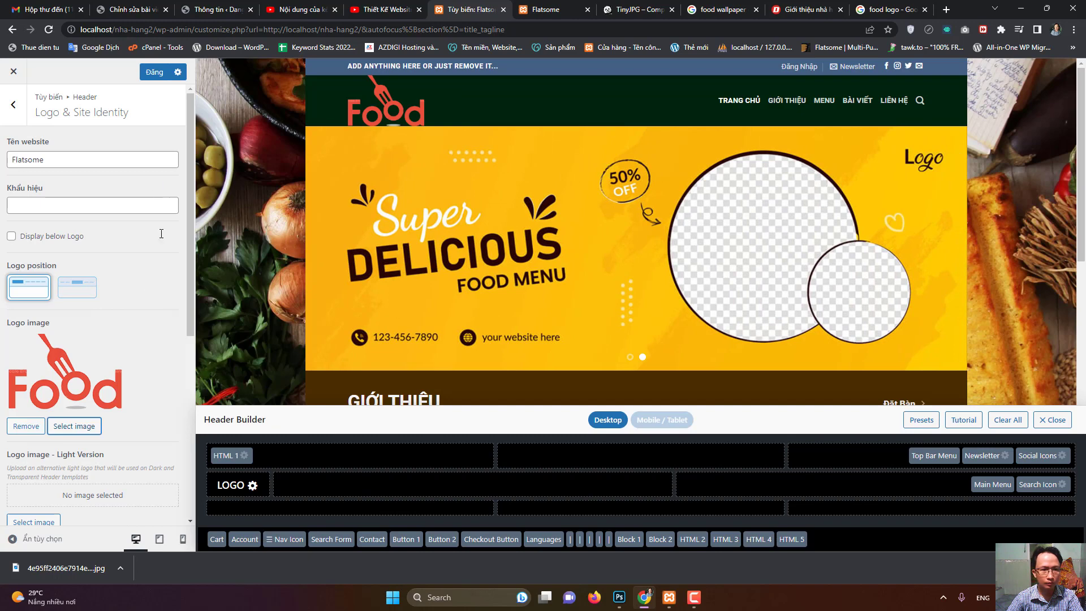
- Set the logo padding to 6 and publish the changes
scroll(113, 400, "down", 5)
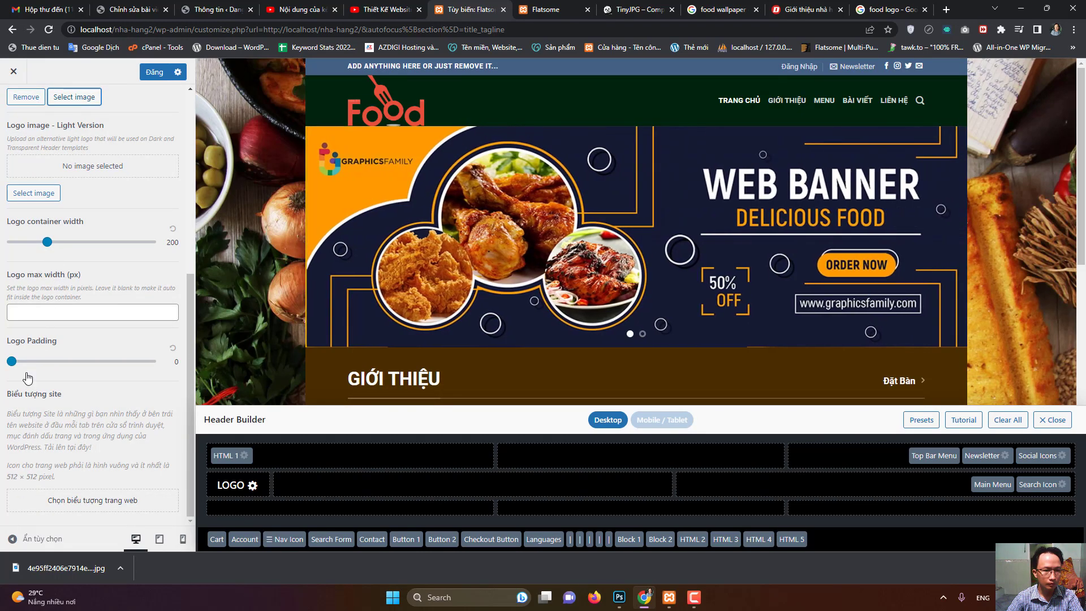
left_click_drag(12, 361, 40, 359)
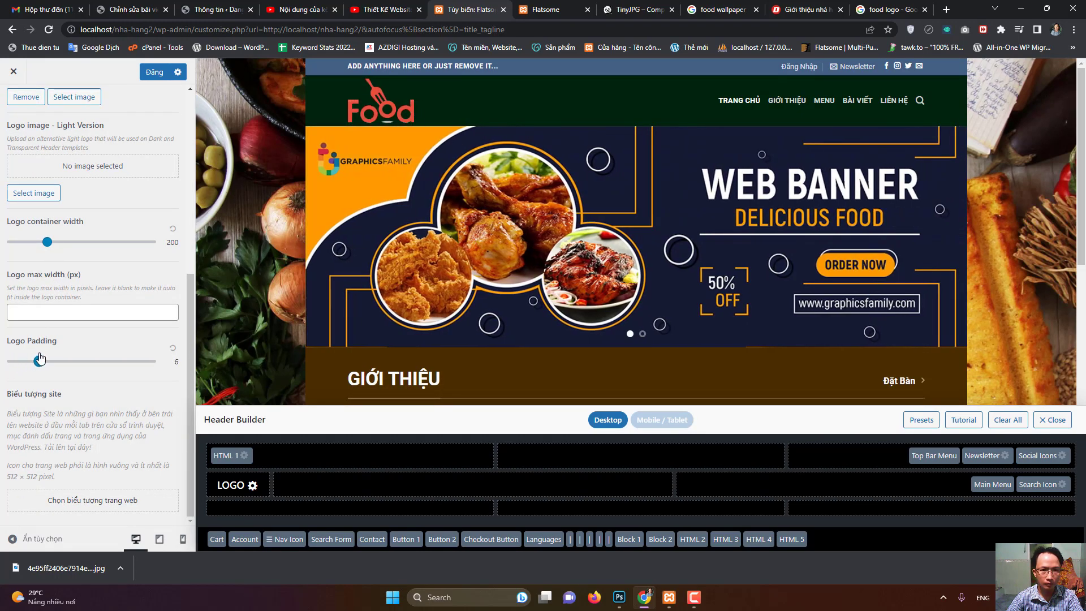
left_click(160, 74)
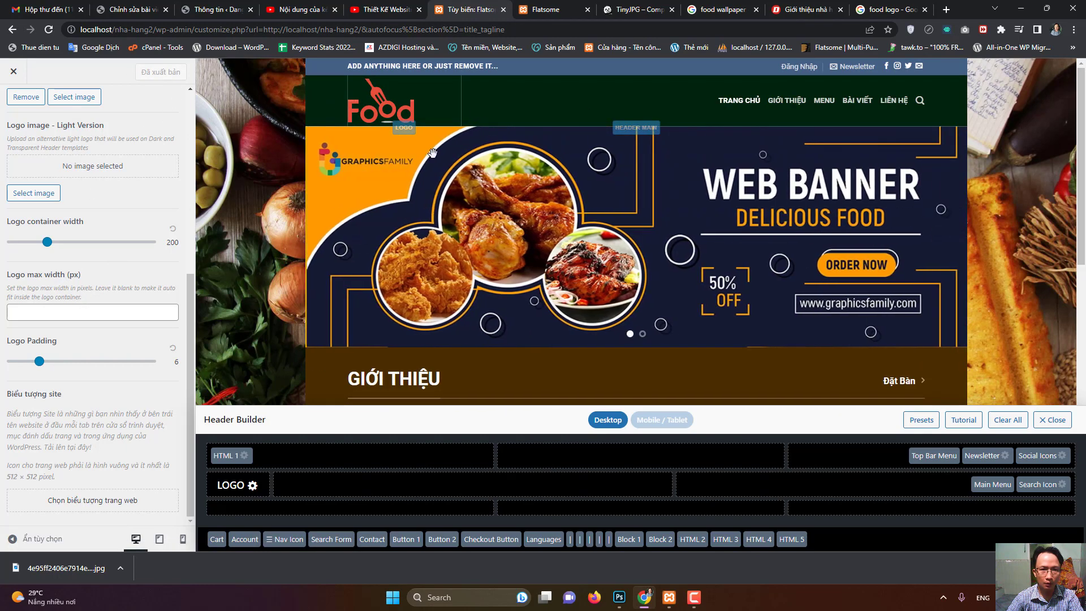
- Open the Header Main settings and switch the text color to the dark-text option for light backgrounds
scroll(94, 227, "up", 6)
left_click(12, 104)
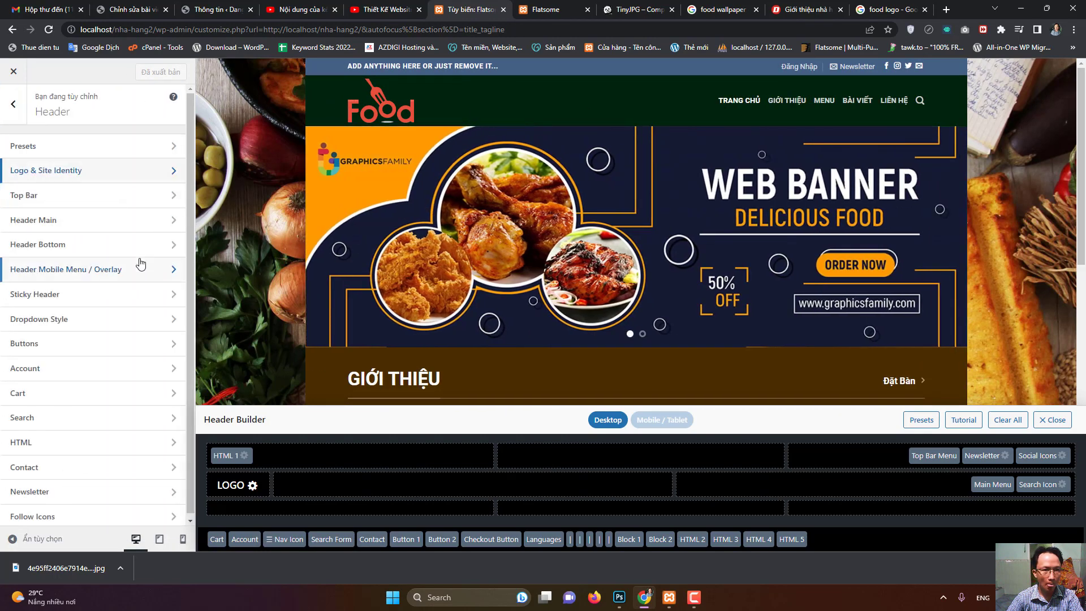
left_click(68, 222)
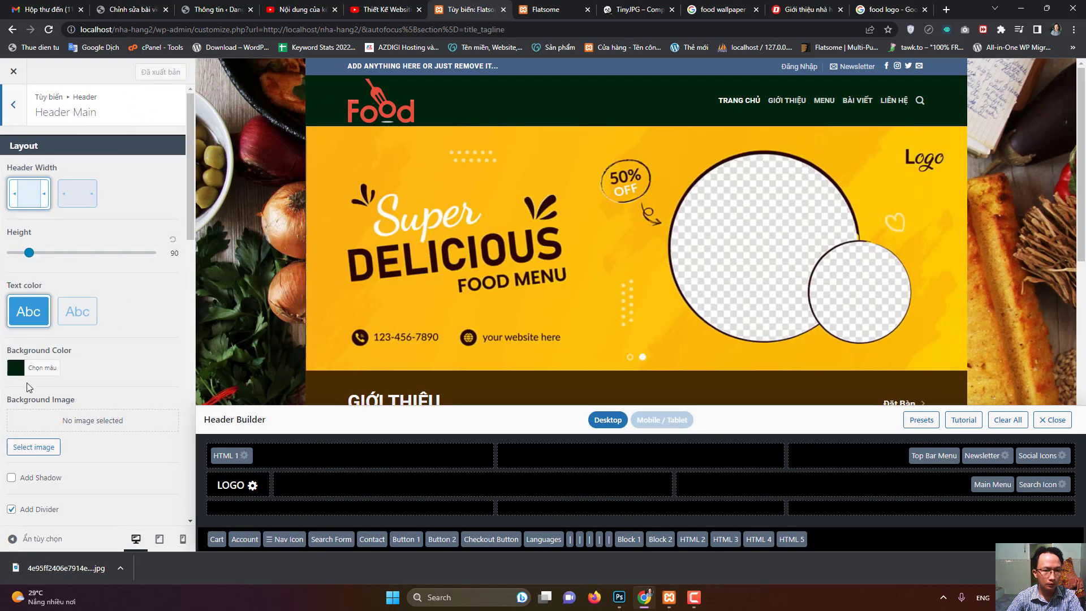
left_click(17, 368)
left_click(77, 311)
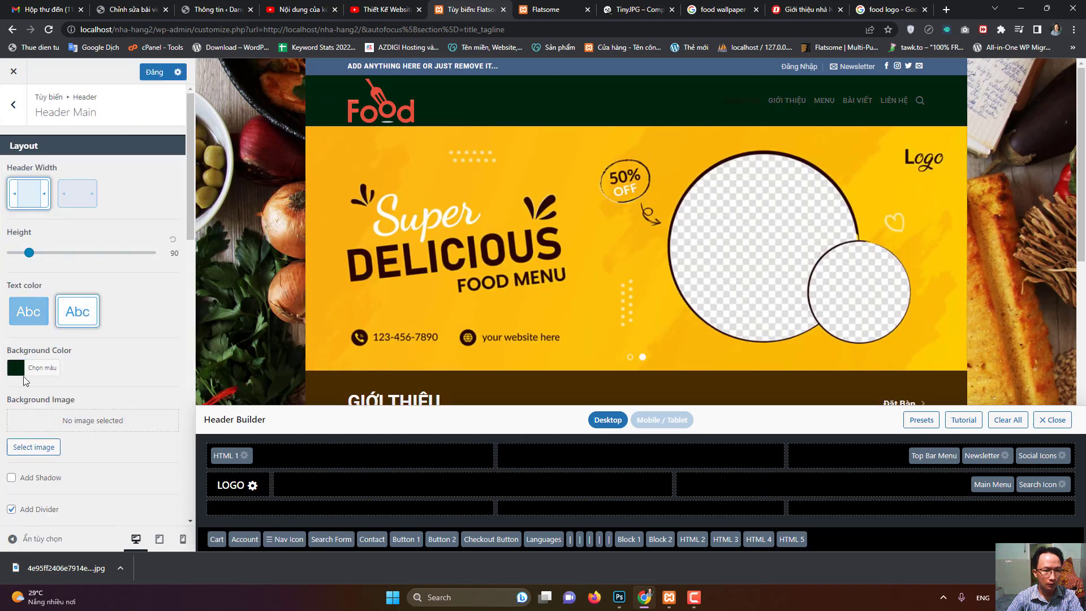
- Set the main header's background color to white (#ffffff), publish it and return to the site's home page
left_click(16, 368)
left_click(31, 499)
mouse_move(14, 391)
left_mouse_down()
mouse_move(7, 427)
mouse_move(12, 380)
left_mouse_up()
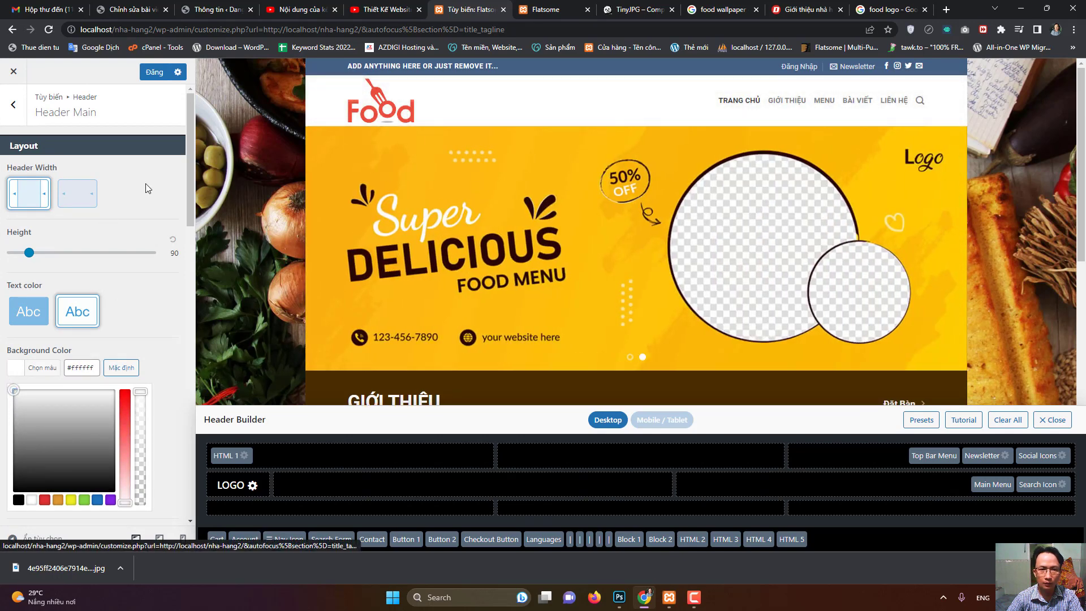
left_click(154, 72)
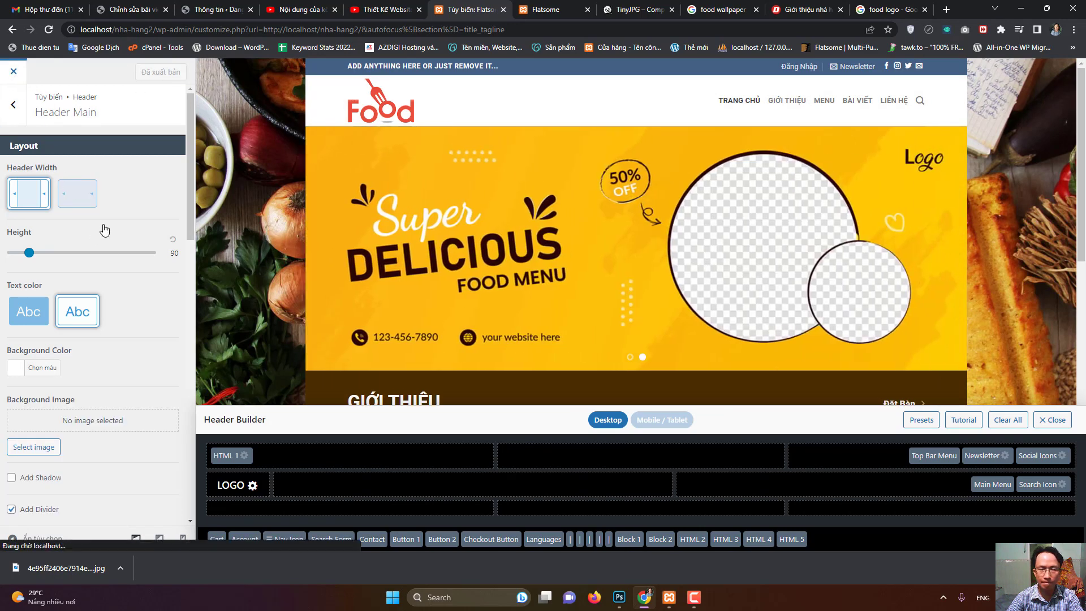
key("alt+Left")
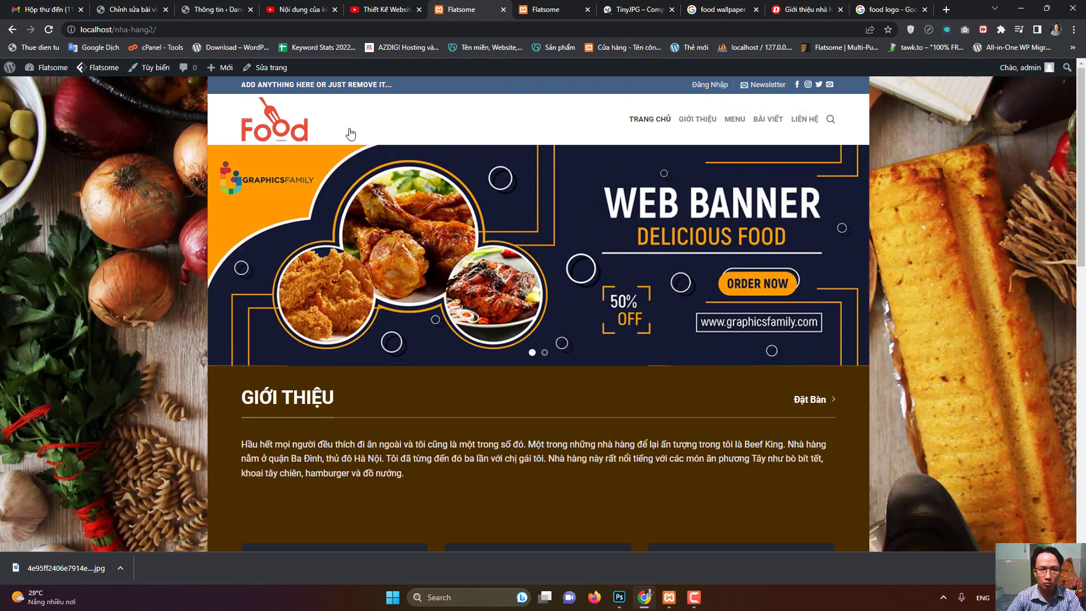
- Set the header Top Bar's background color to dark navy #00002d and publish the change
mouse_move(115, 84)
mouse_move(205, 87)
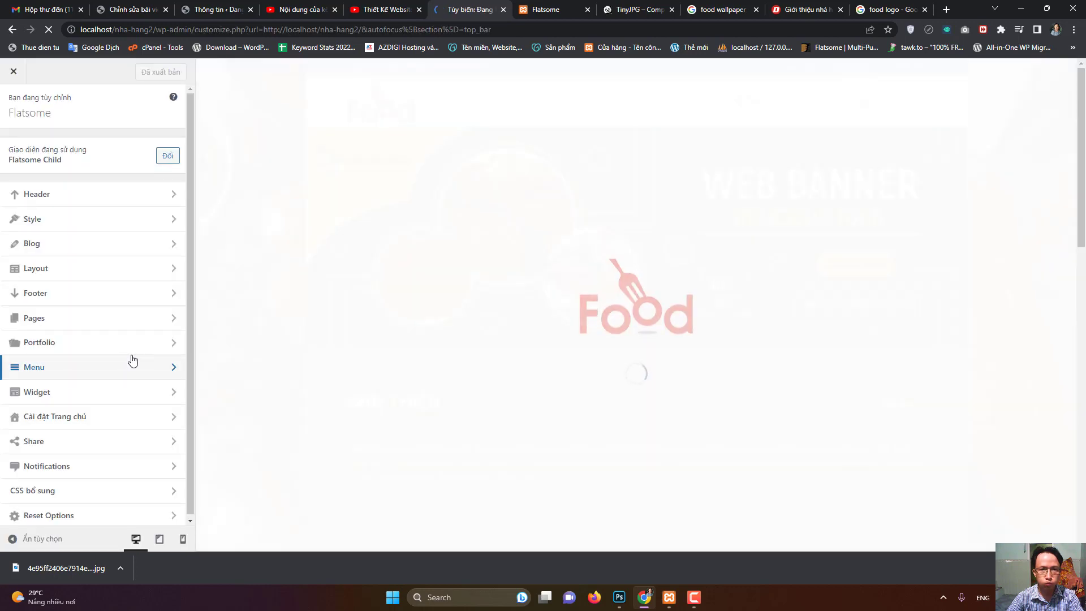
scroll(27, 358, "down", 3)
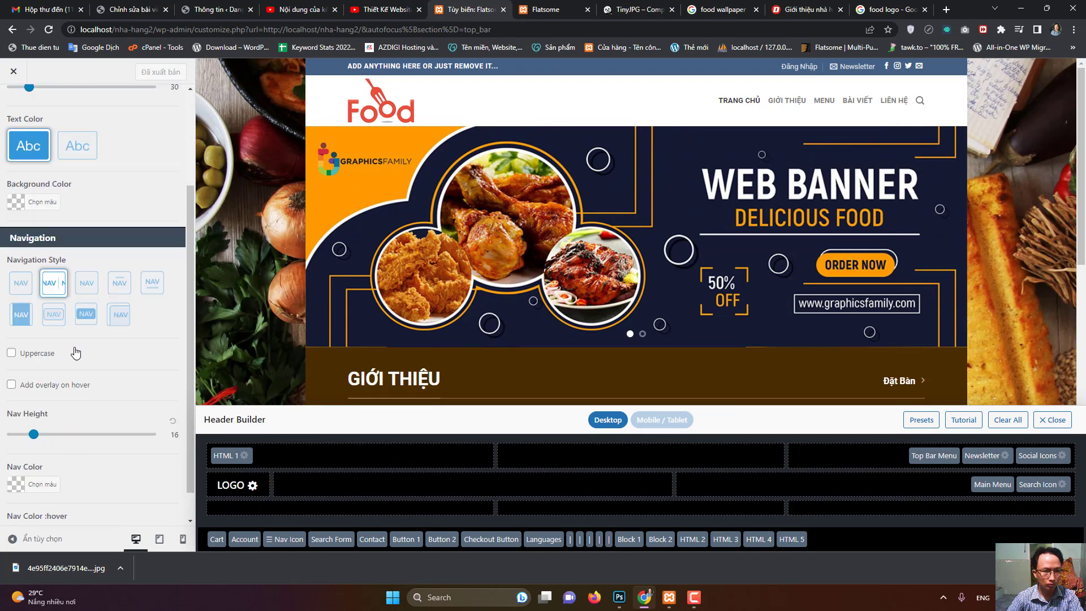
left_click(41, 168)
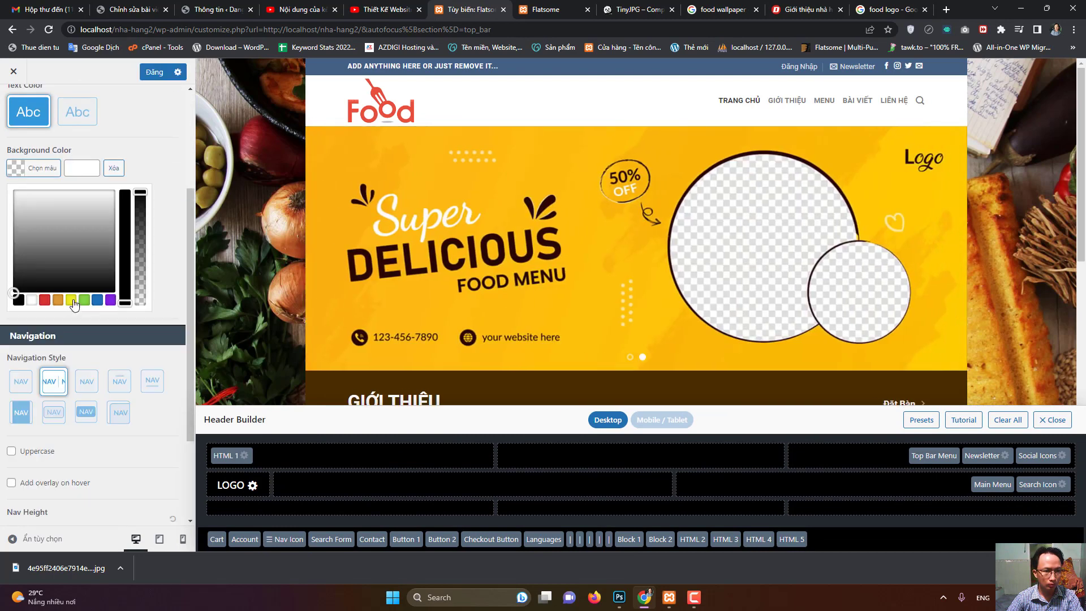
left_click(97, 301)
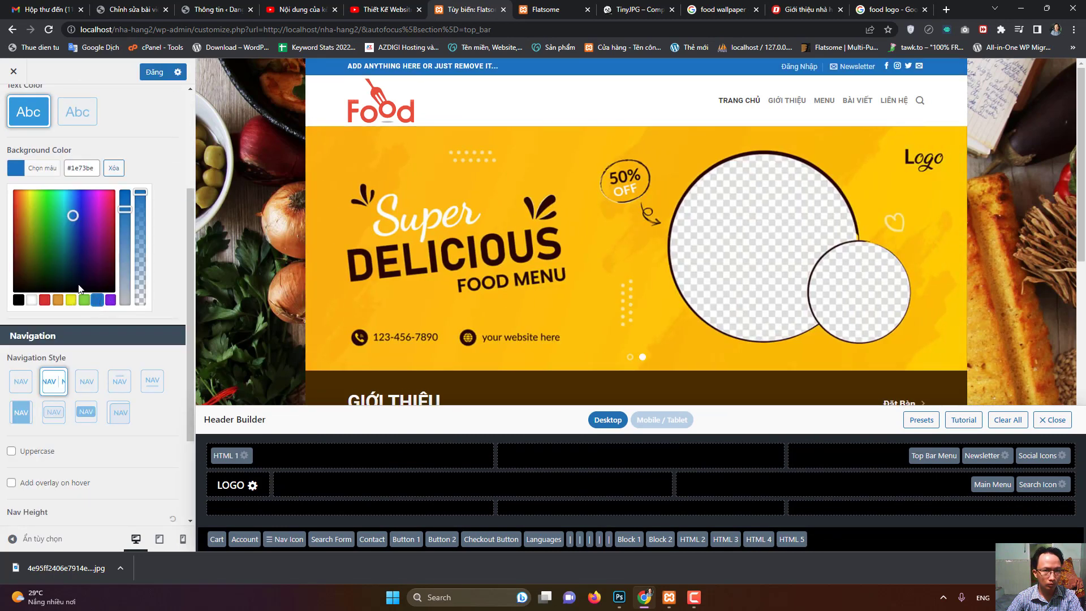
left_click(82, 263)
left_click_drag(83, 263, 82, 274)
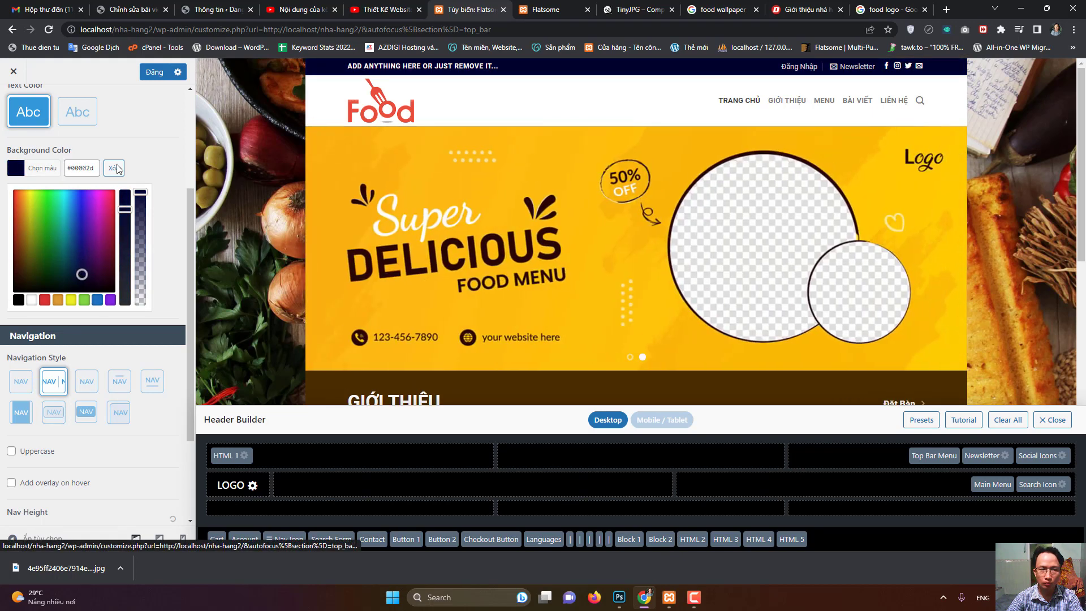
left_click(150, 74)
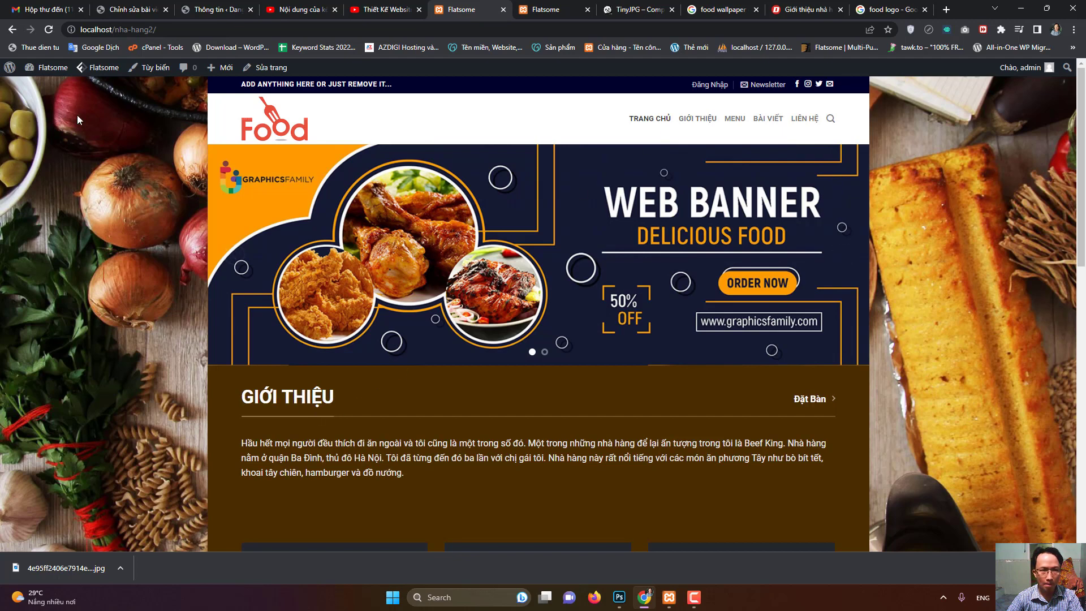
- Open the theme's Typography style settings and consult the font list in Dailytext.txt
mouse_move(244, 94)
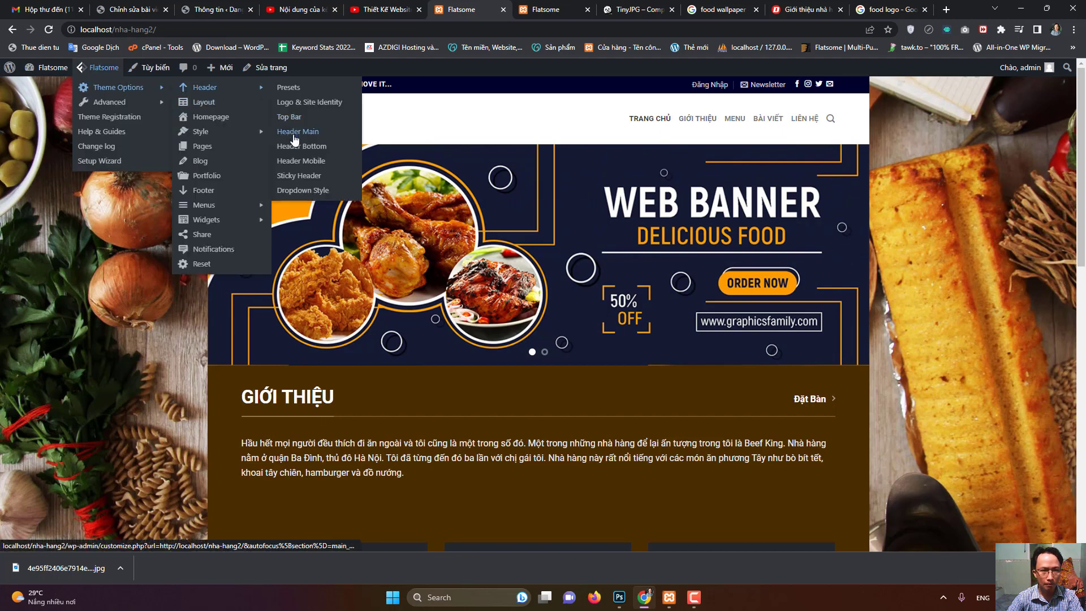
mouse_move(227, 132)
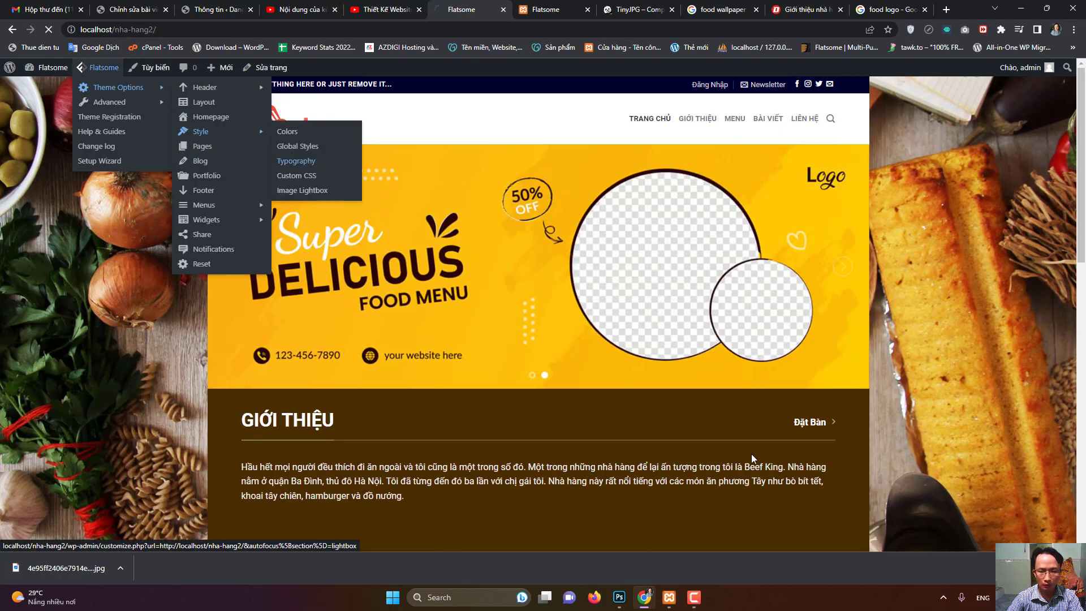
left_click(1021, 9)
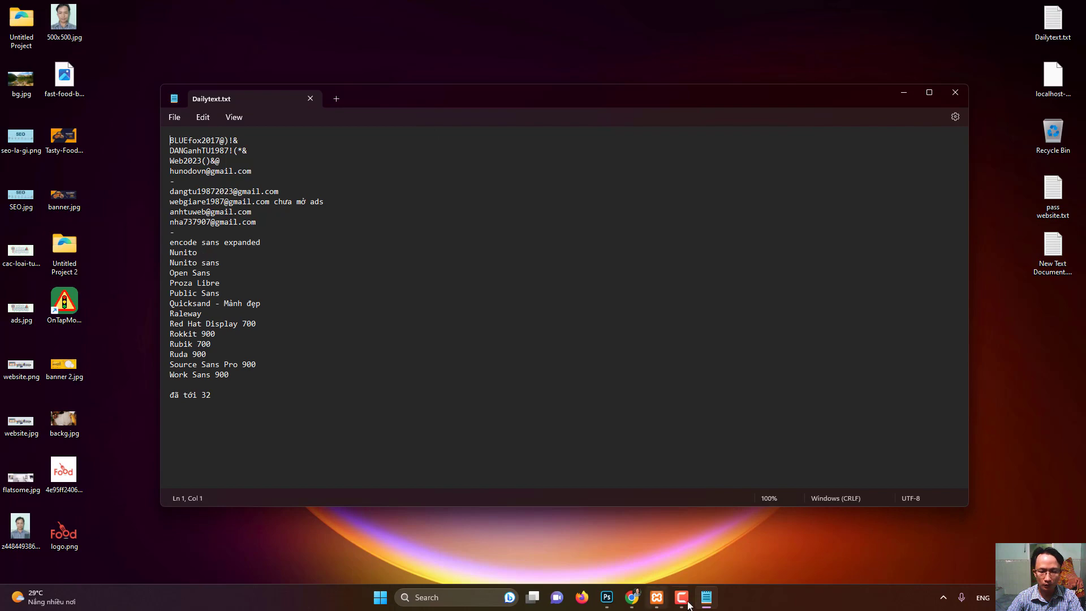
left_click(633, 605)
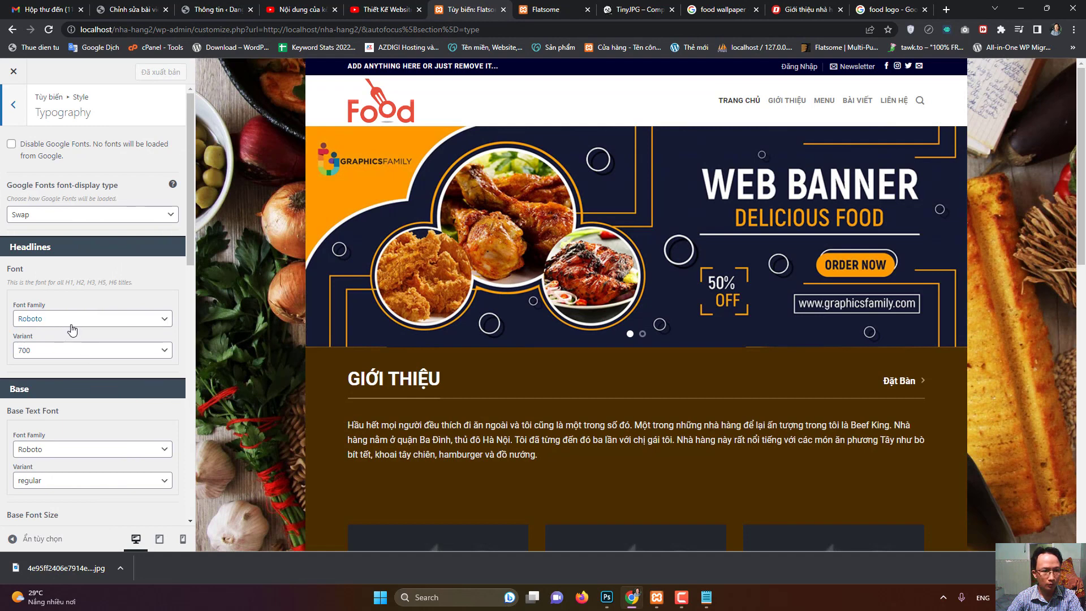
- Set the Headlines font family to Nunito and publish the change
scroll(115, 287, "down", 2)
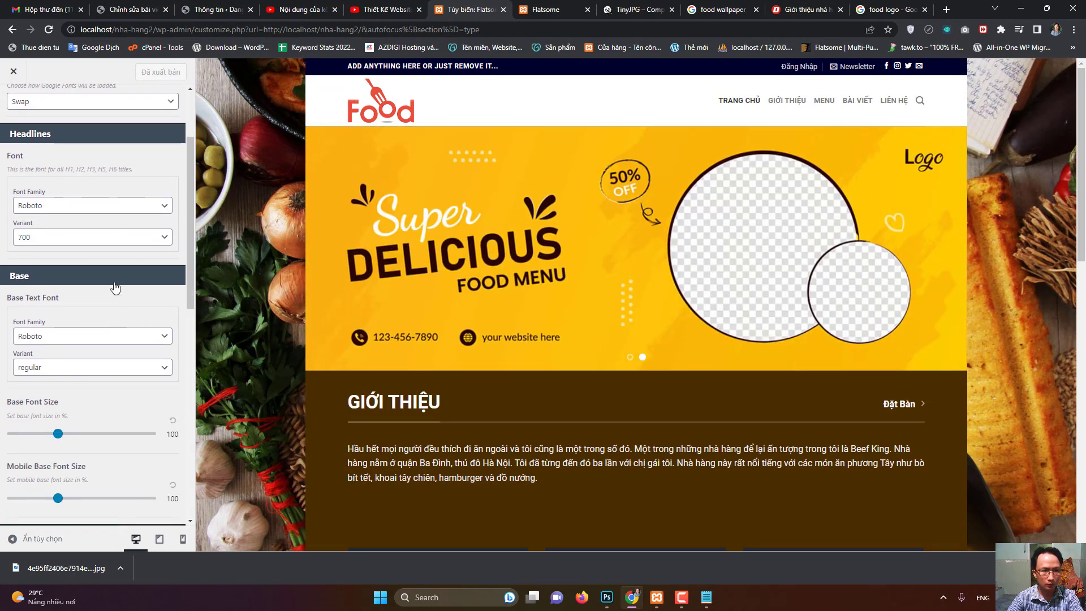
left_click(99, 212)
type("n")
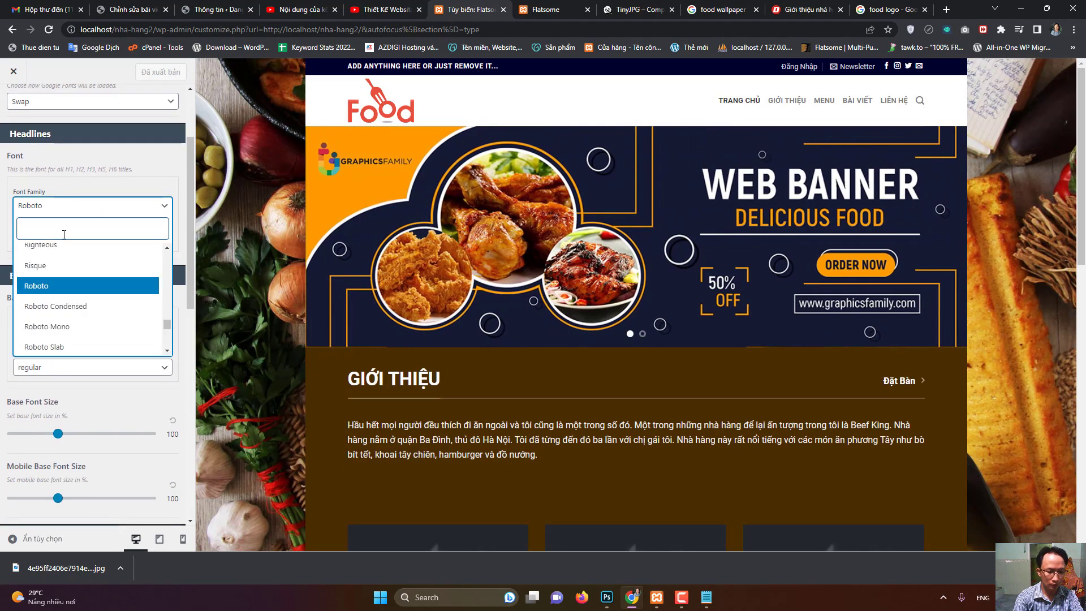
type("ut")
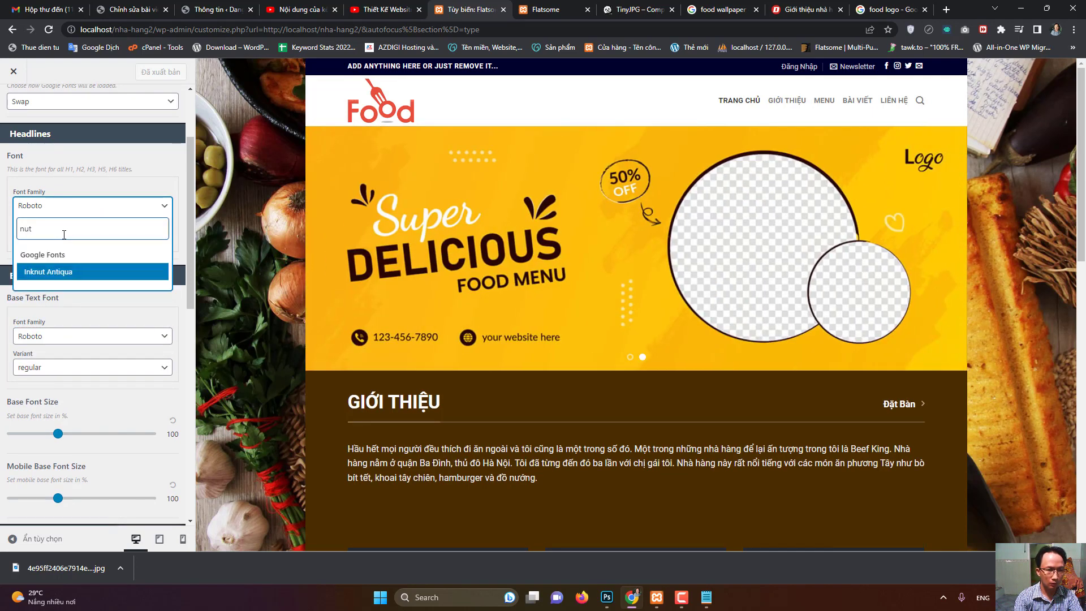
key("BackSpace")
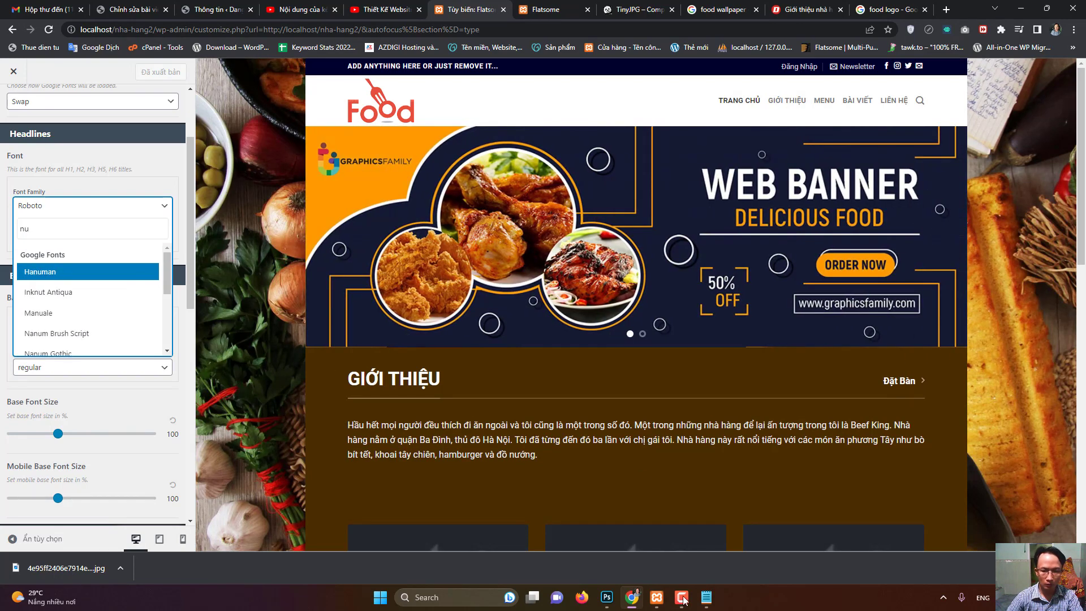
left_click(706, 598)
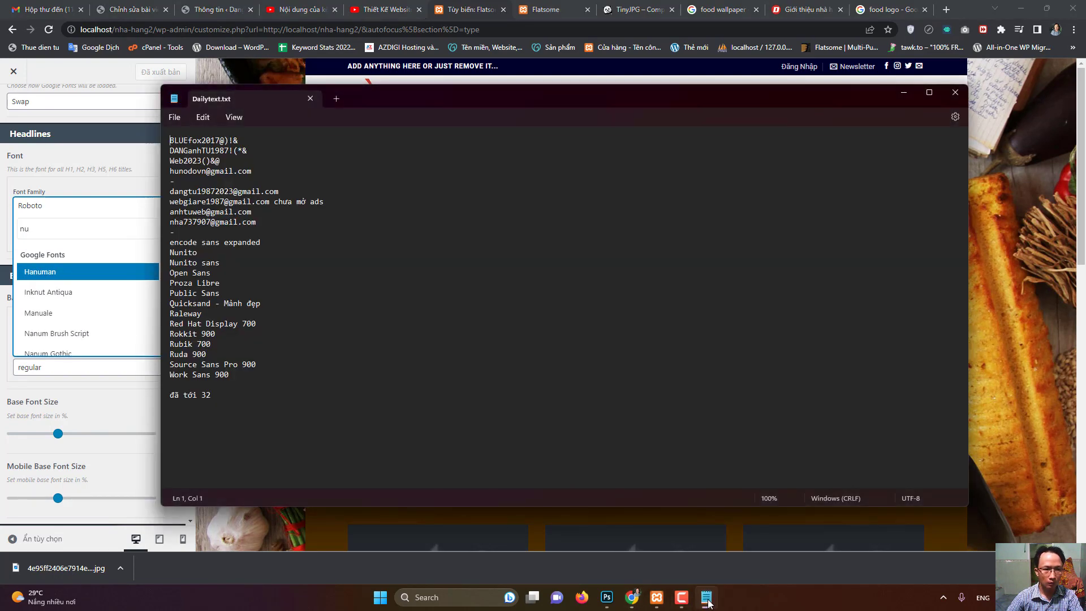
left_click(707, 598)
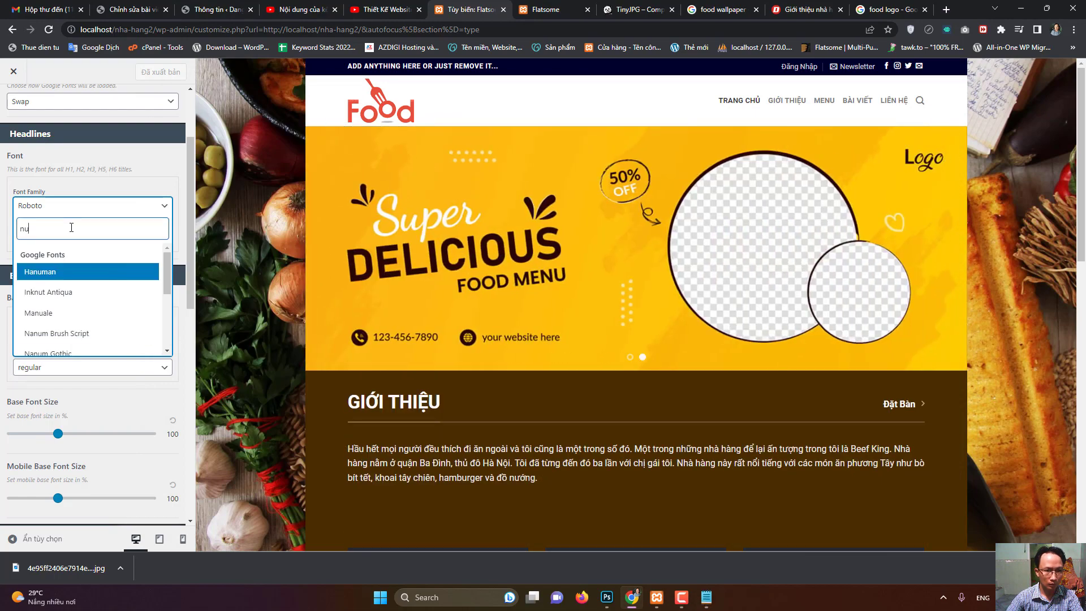
type("ni")
key("Return")
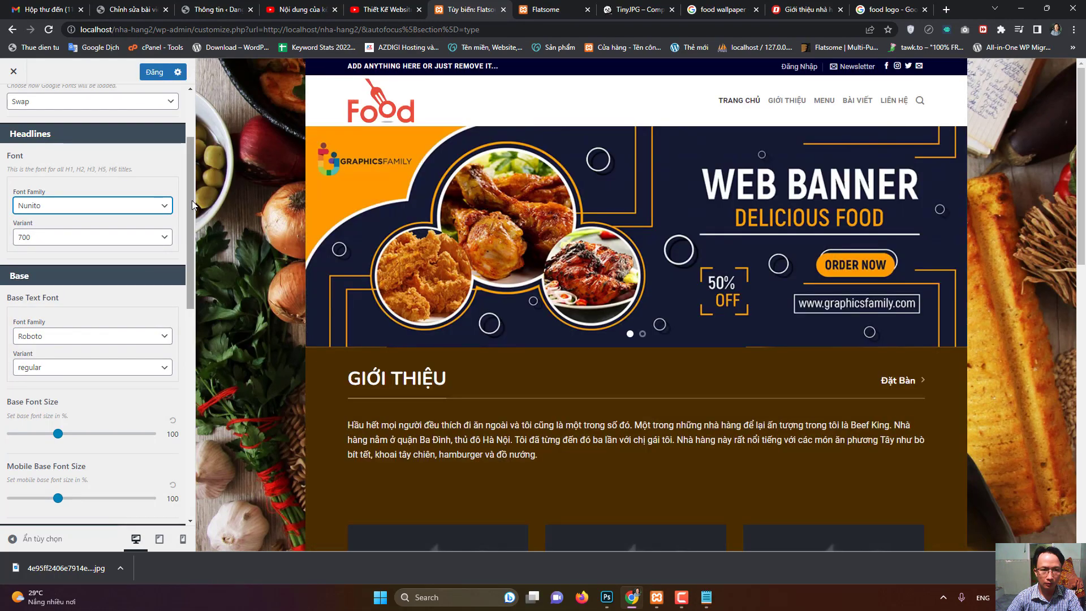
left_click(156, 73)
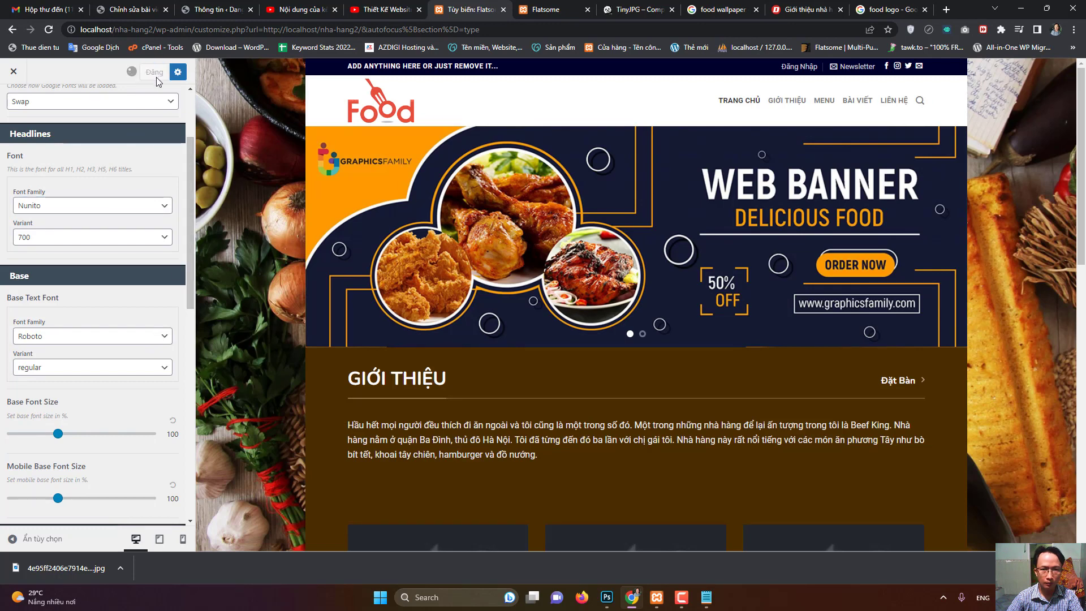
- Consult the font list in Dailytext.txt, set the Navigation font family to Encode Sans and publish the change
left_click(701, 600)
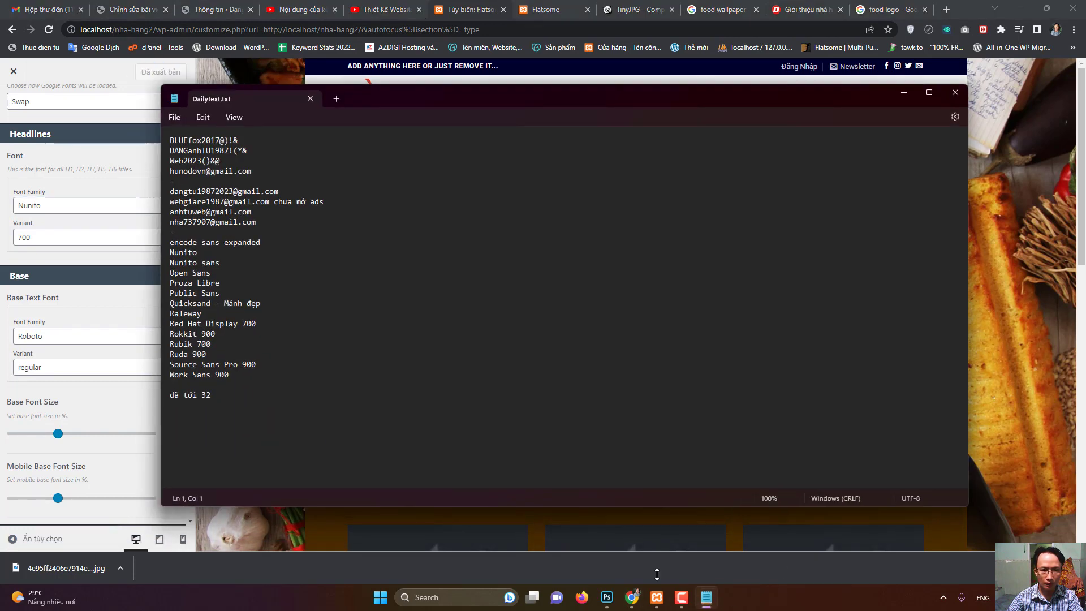
double_click(192, 241)
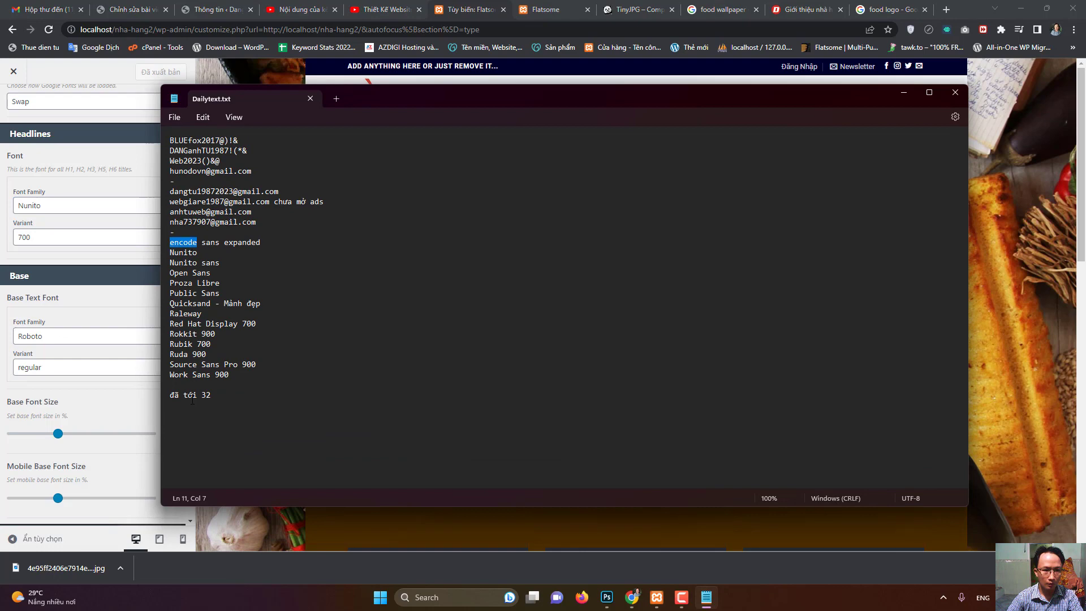
scroll(94, 411, "down", 4)
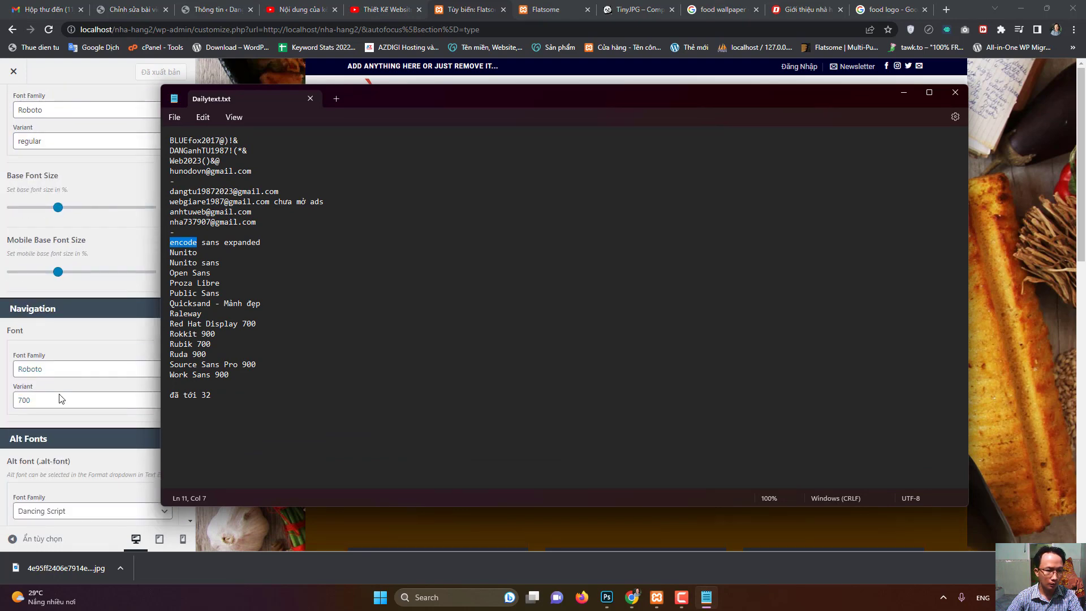
scroll(61, 399, "down", 3)
left_click(59, 201)
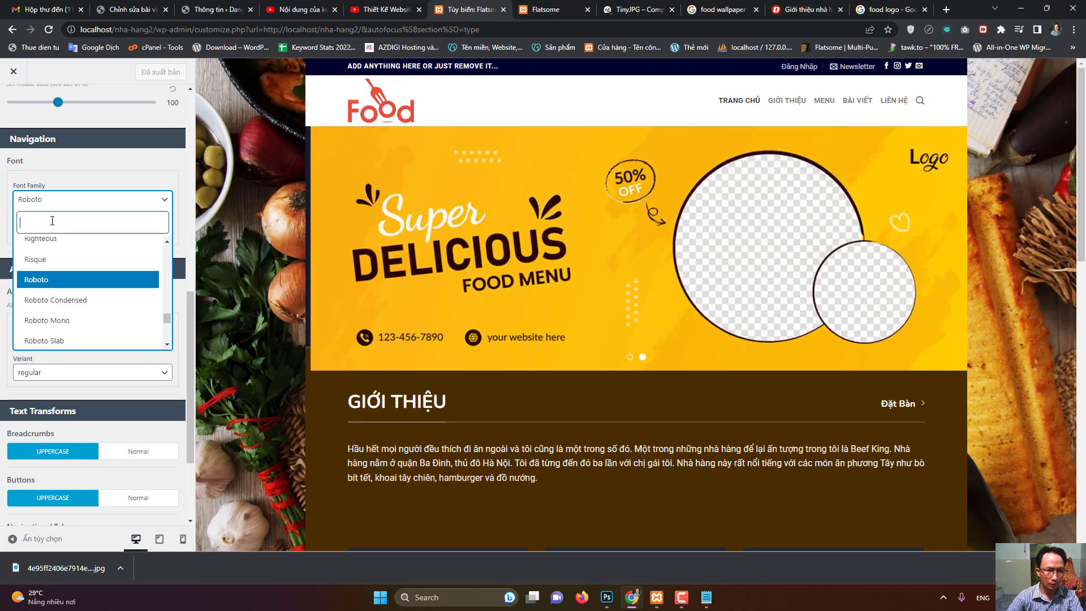
type("encode")
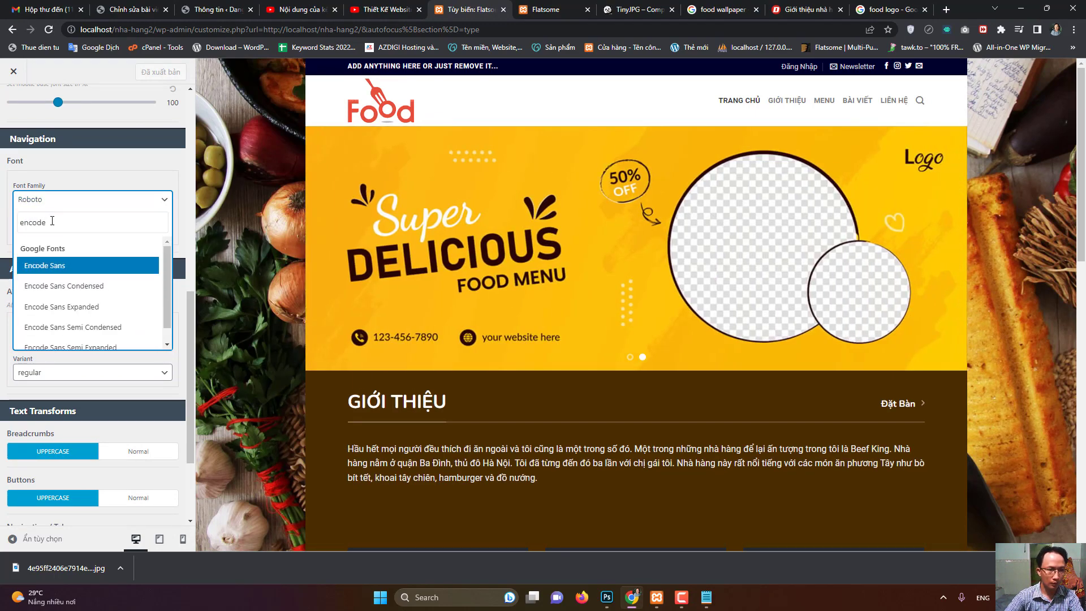
left_click(51, 266)
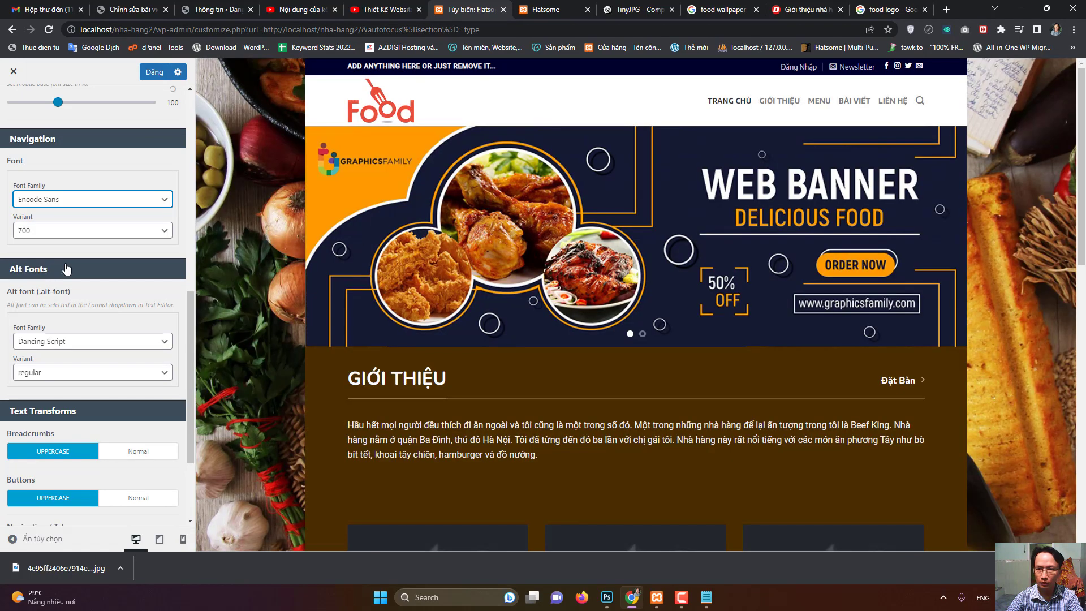
left_click(161, 74)
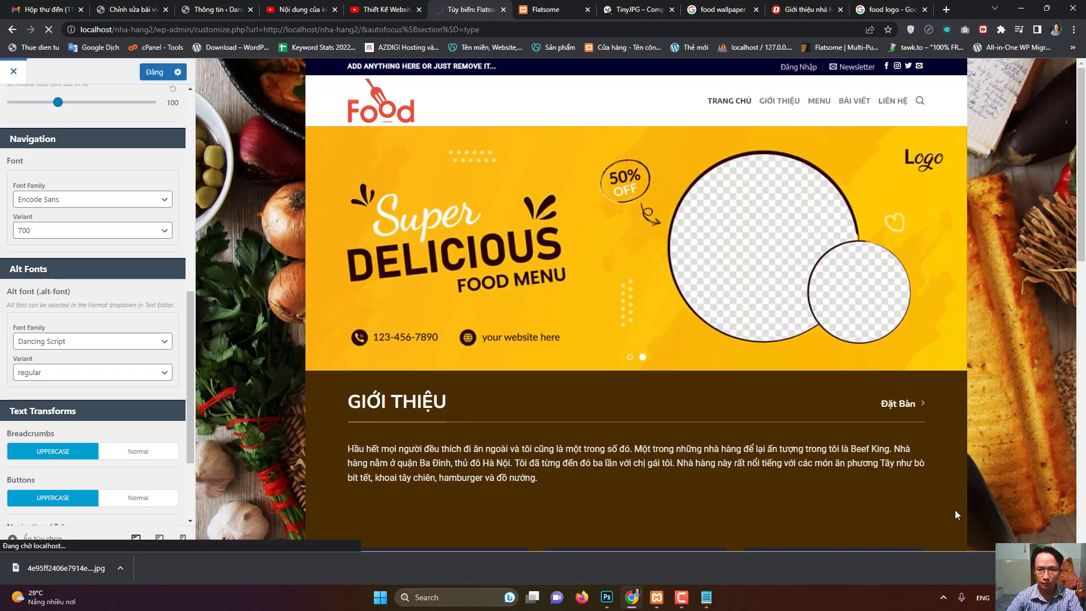
scroll(117, 298, "down", 3)
scroll(111, 294, "up", 3)
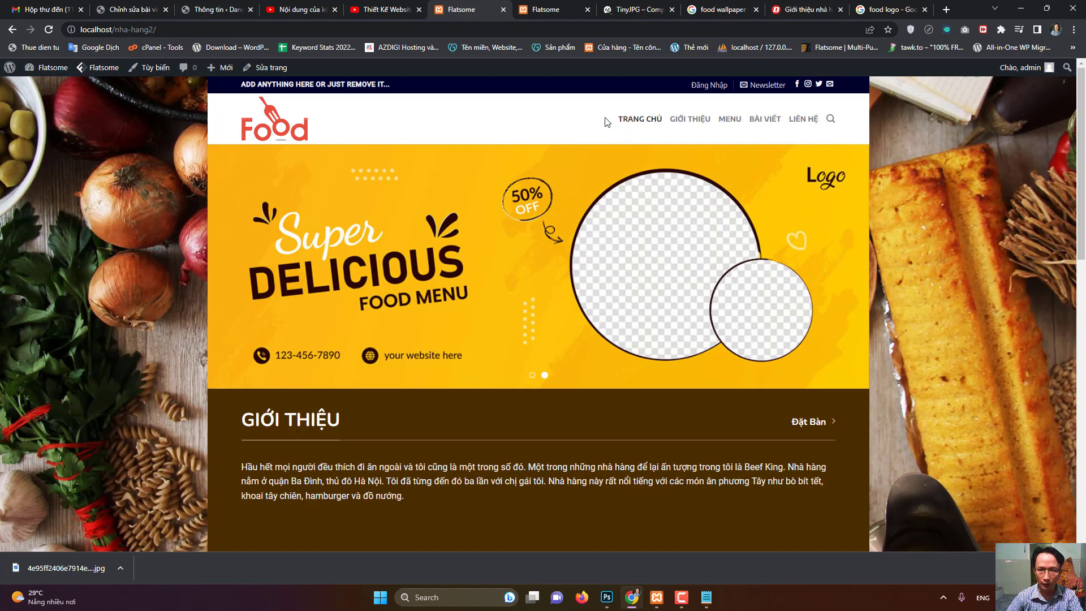
- Open the WordPress admin's page for adding new plugins and search for "fontawesome"
left_click(17, 85)
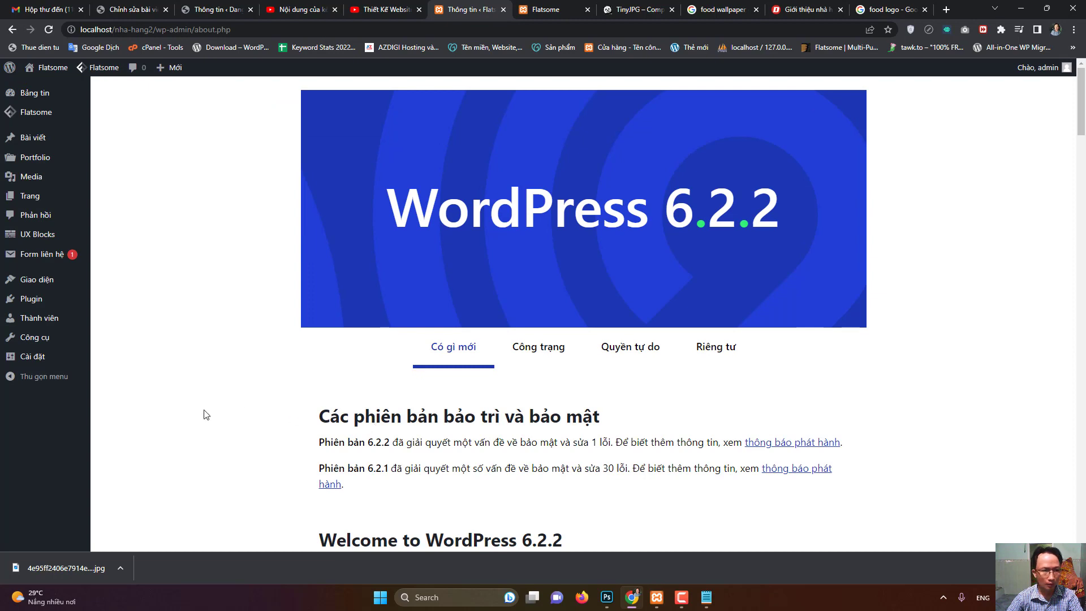
left_click(43, 307)
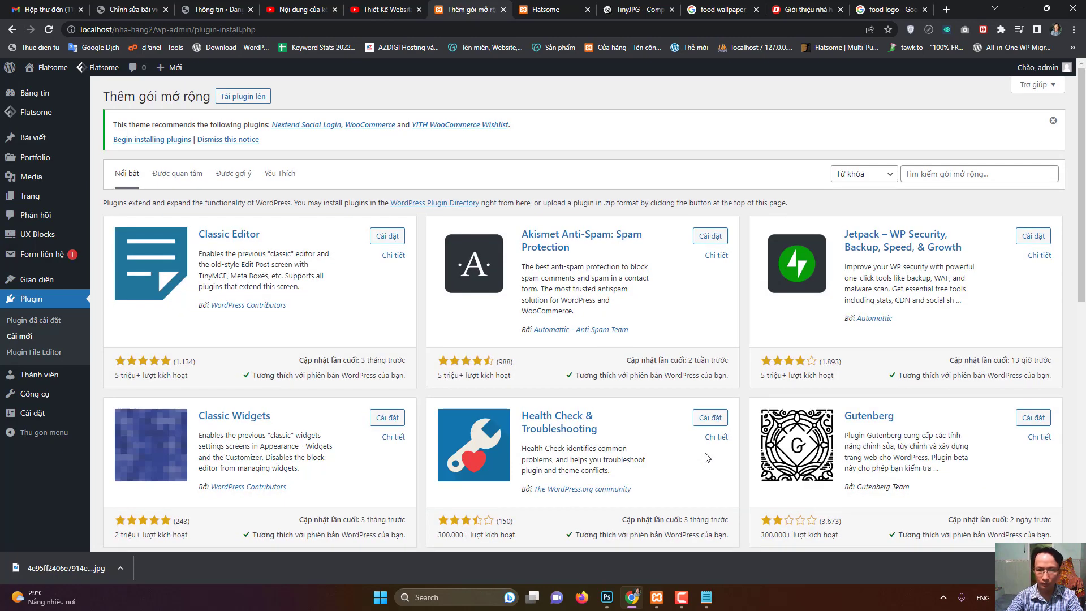
left_click(681, 598)
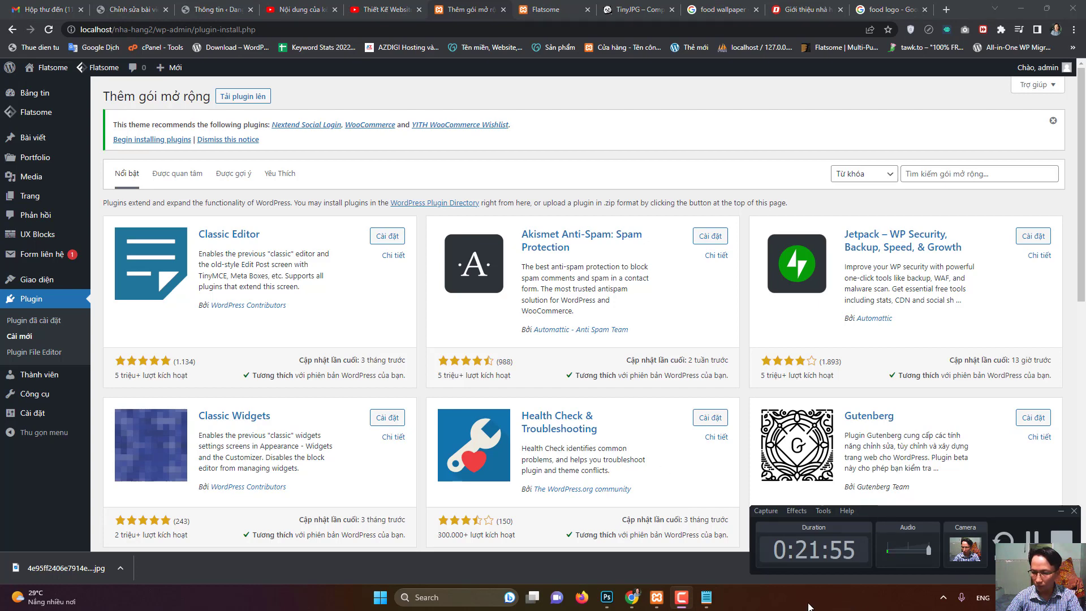
left_click(1061, 511)
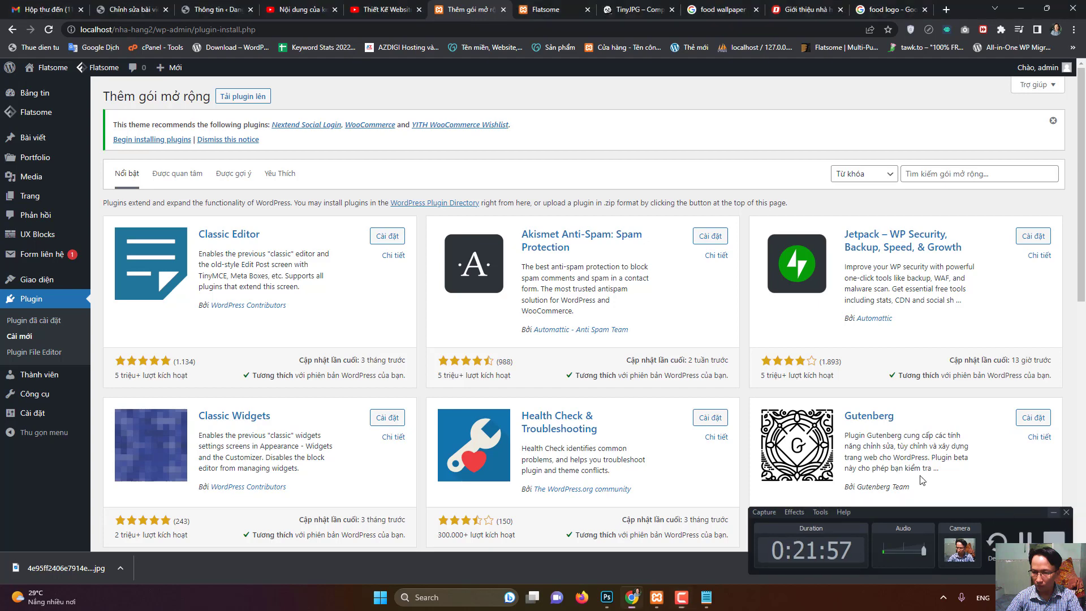
left_click(949, 174)
left_click(949, 174)
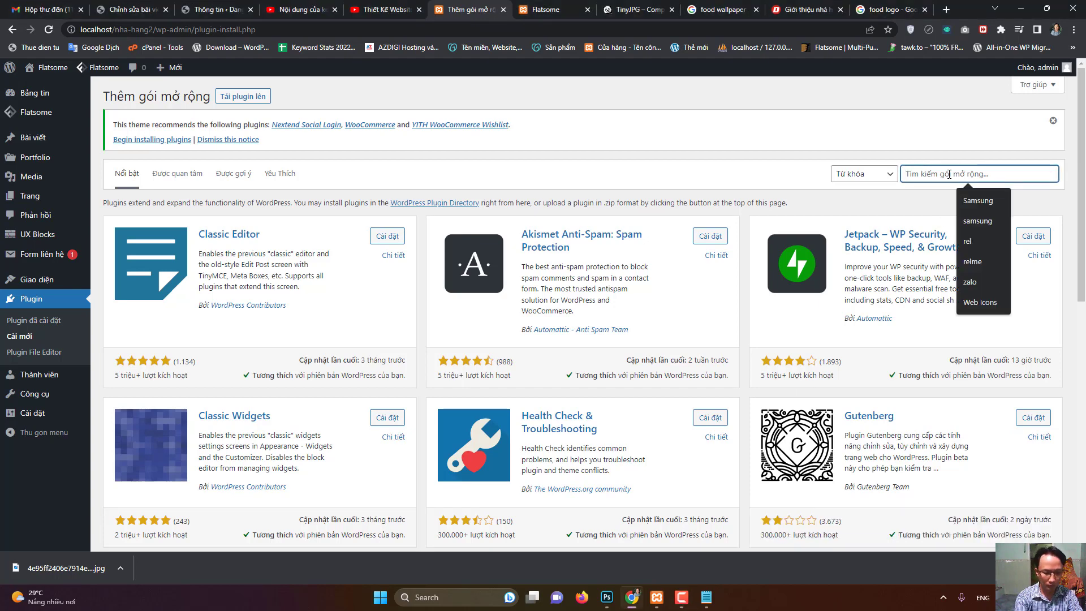
type("fontaw")
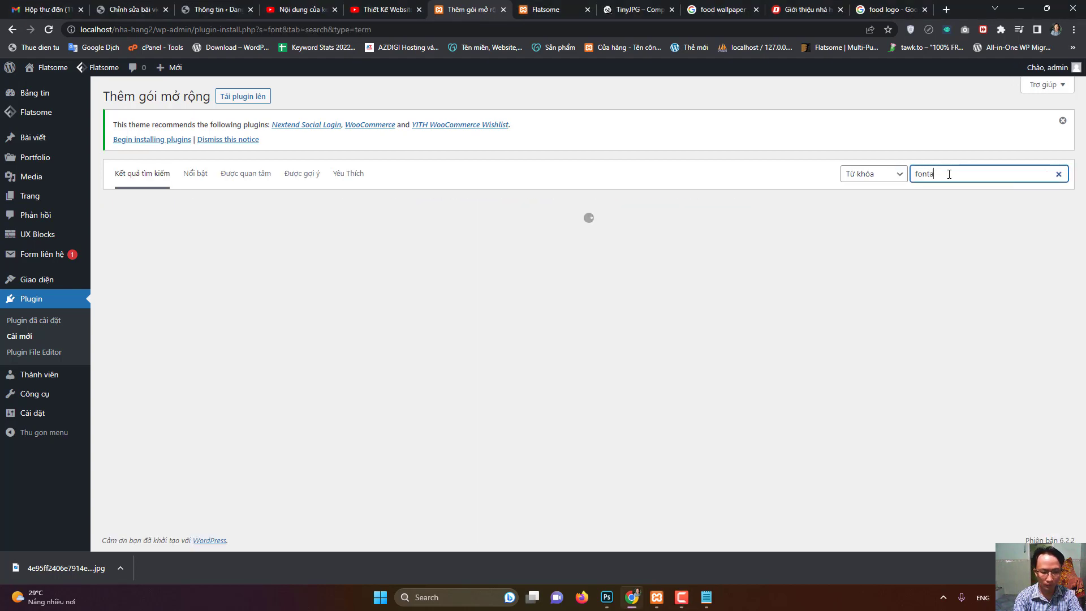
type("esome")
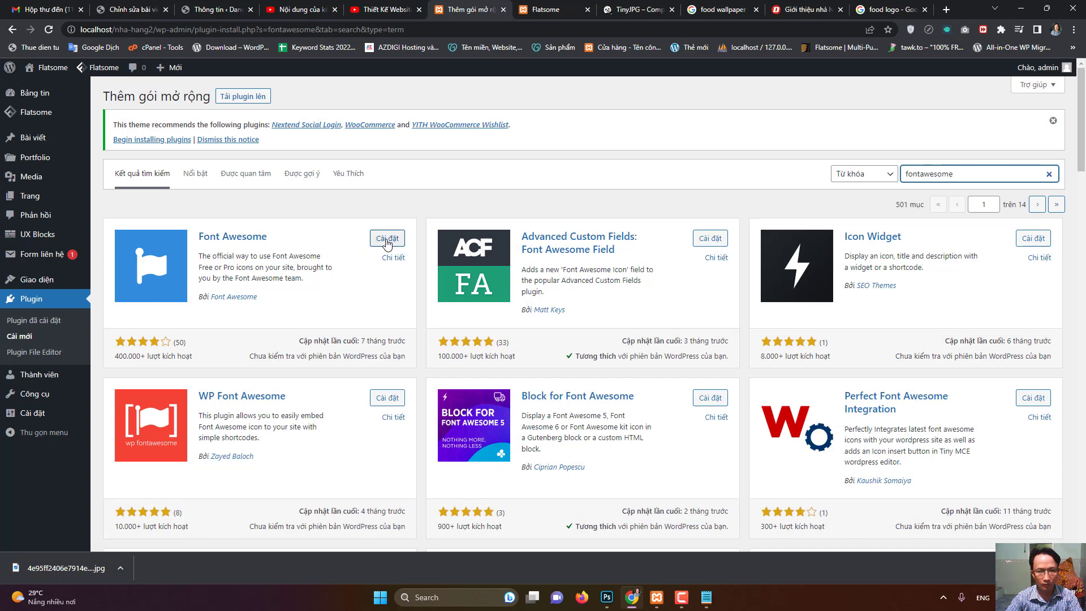
- Install and activate the official Font Awesome plugin
left_click(387, 239)
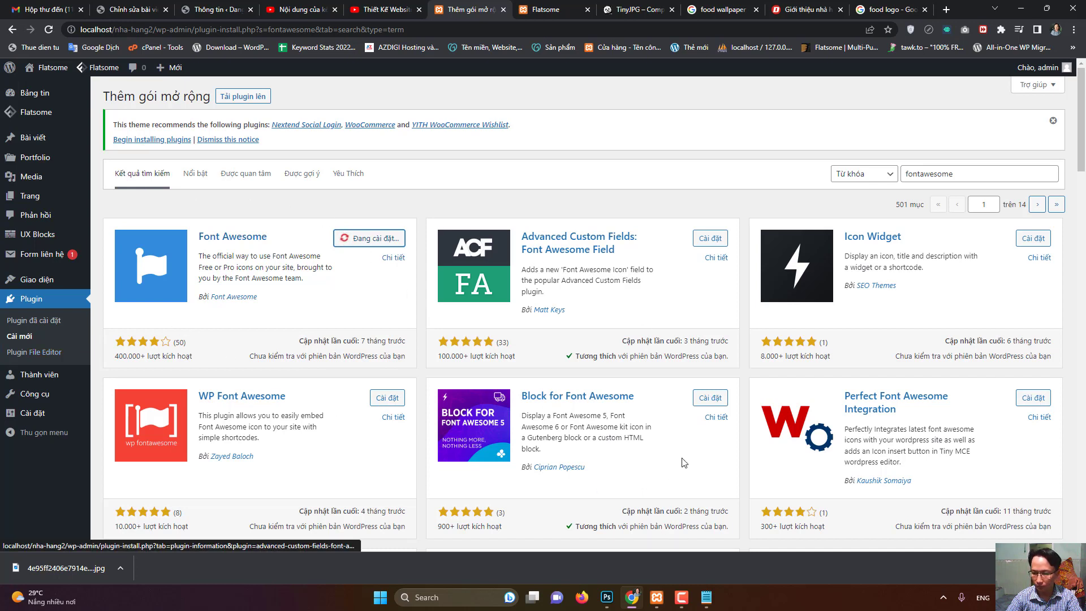
left_click(683, 597)
left_click(683, 598)
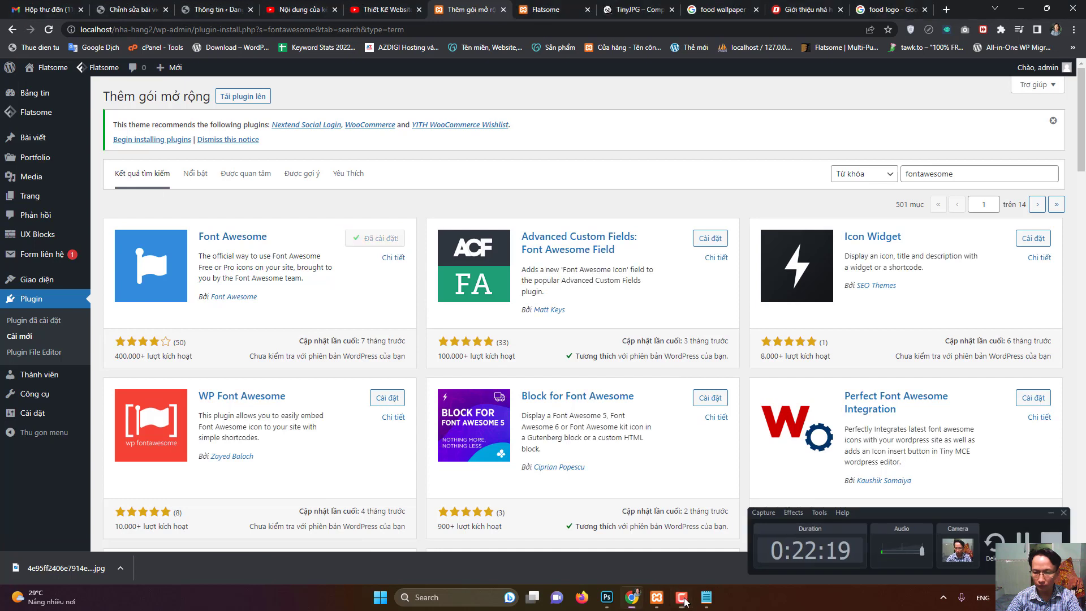
left_click(389, 241)
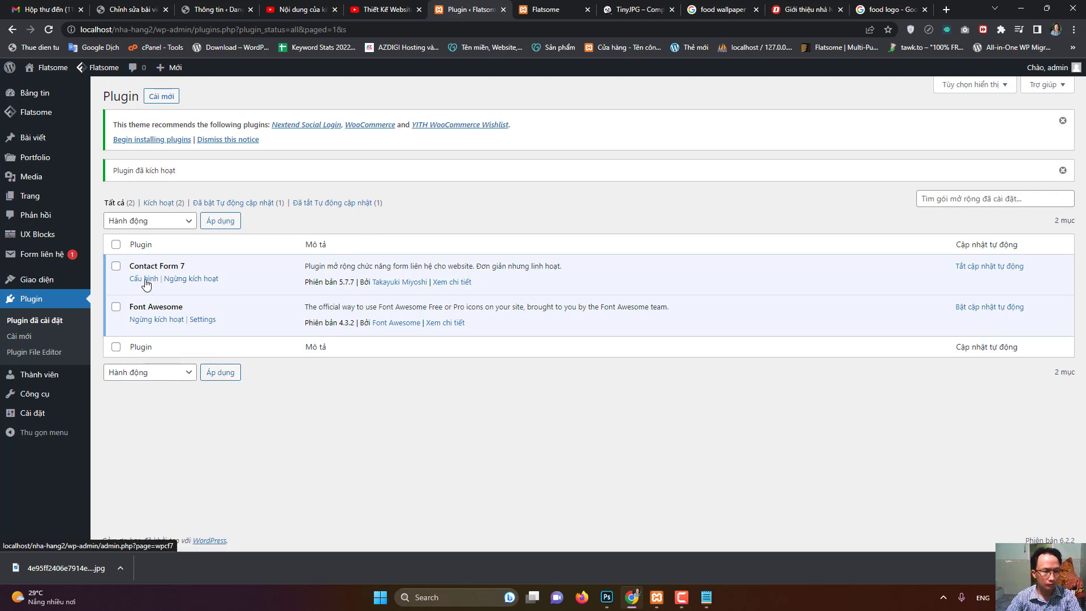
- Examine the details of the Contact Form 7 plugin in the installed plugins list
left_click(183, 280)
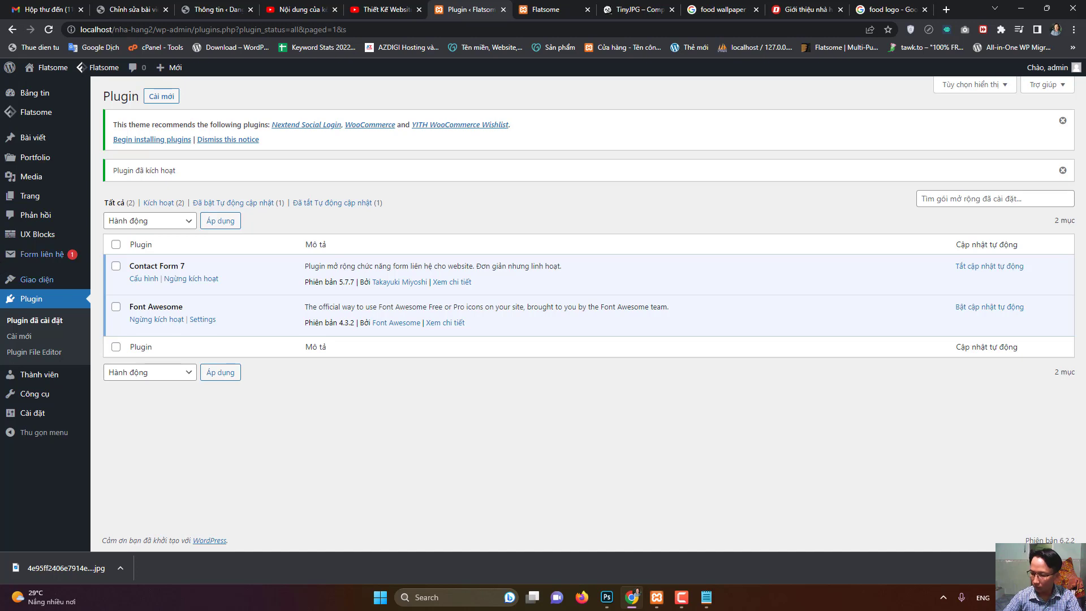
mouse_move(38, 422)
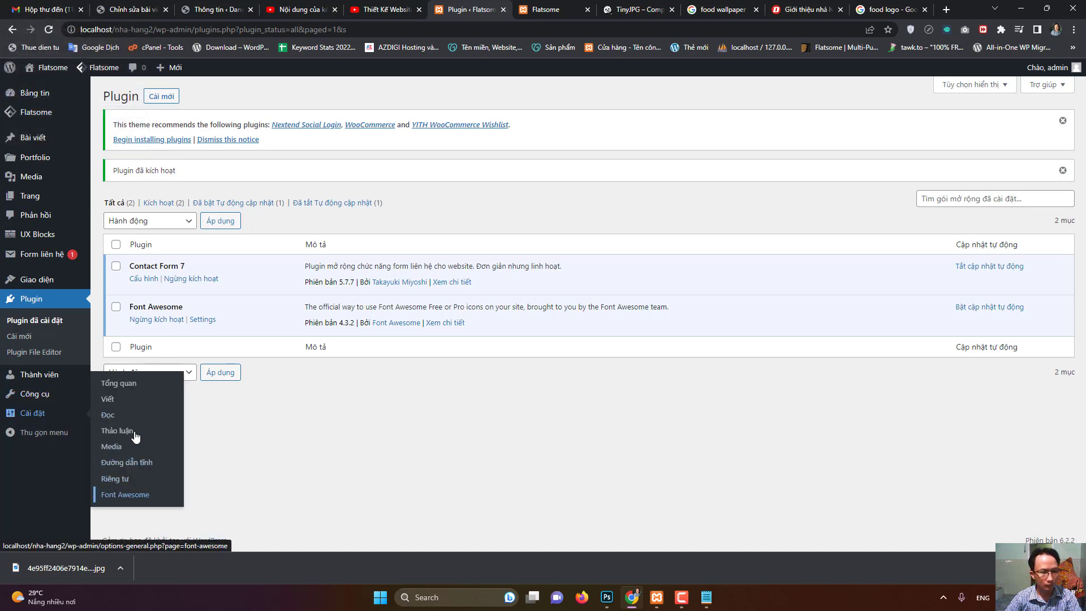
left_click(452, 282)
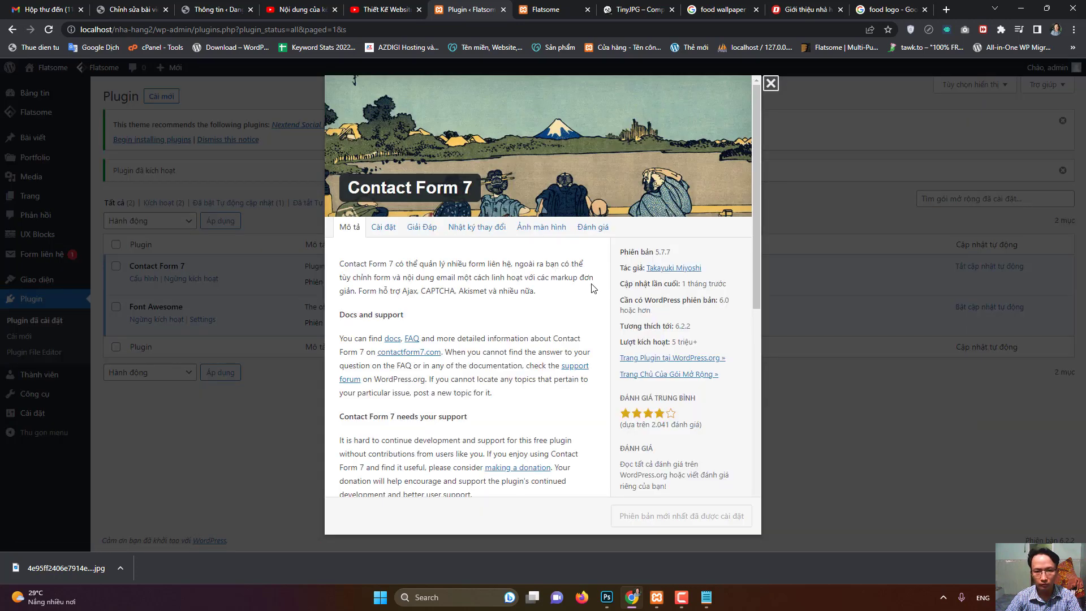
left_click(770, 84)
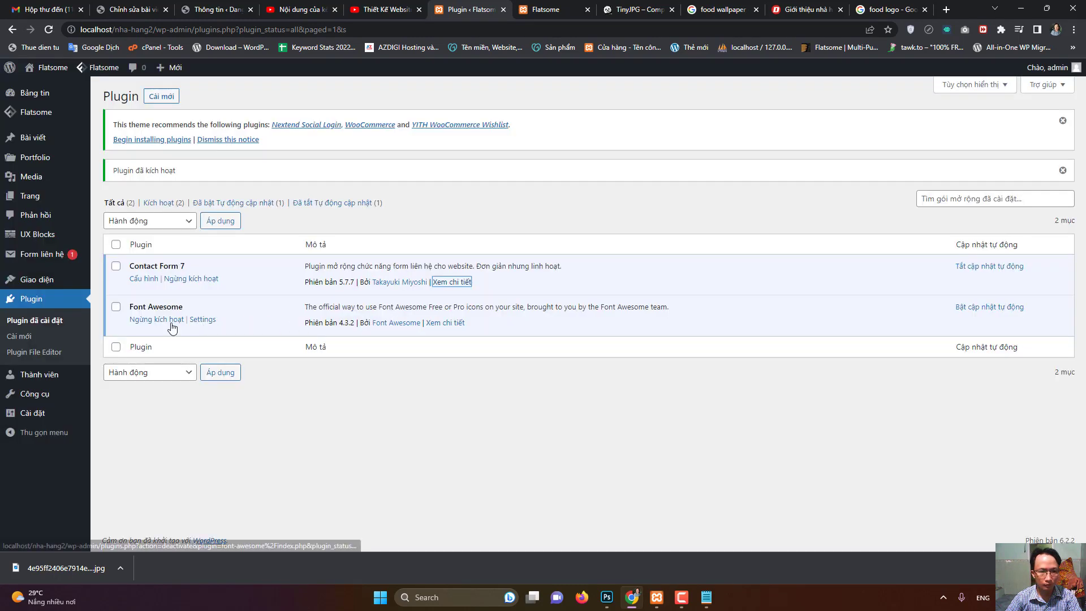
- Copy the sample shortcode [icon name="stroopwafel"] from the Font Awesome plugin's details
left_click(436, 323)
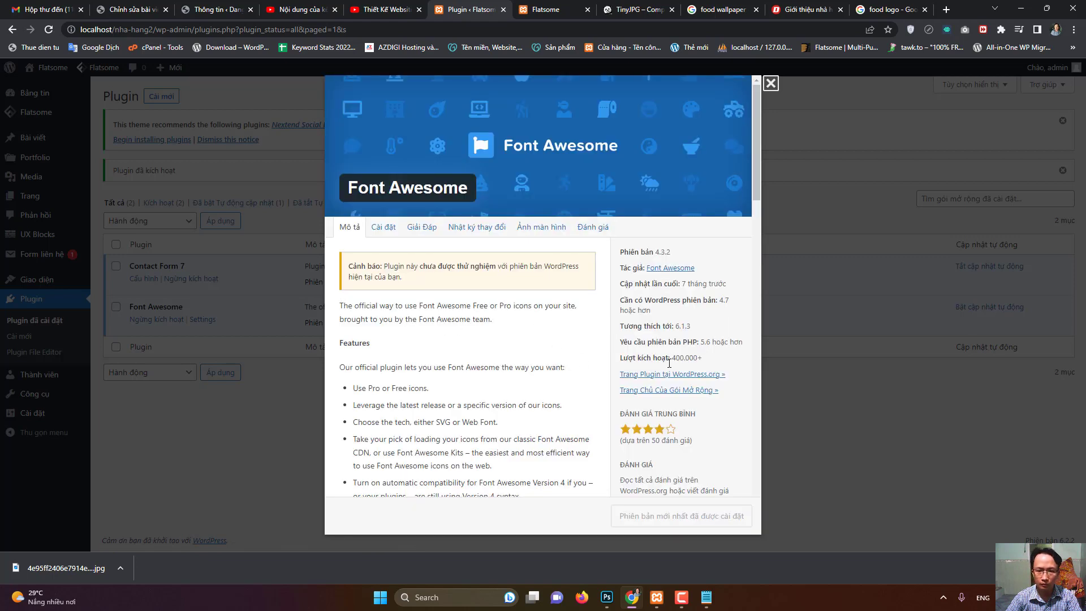
scroll(672, 358, "down", 7)
scroll(442, 338, "down", 3)
double_click(398, 320)
left_click(447, 317)
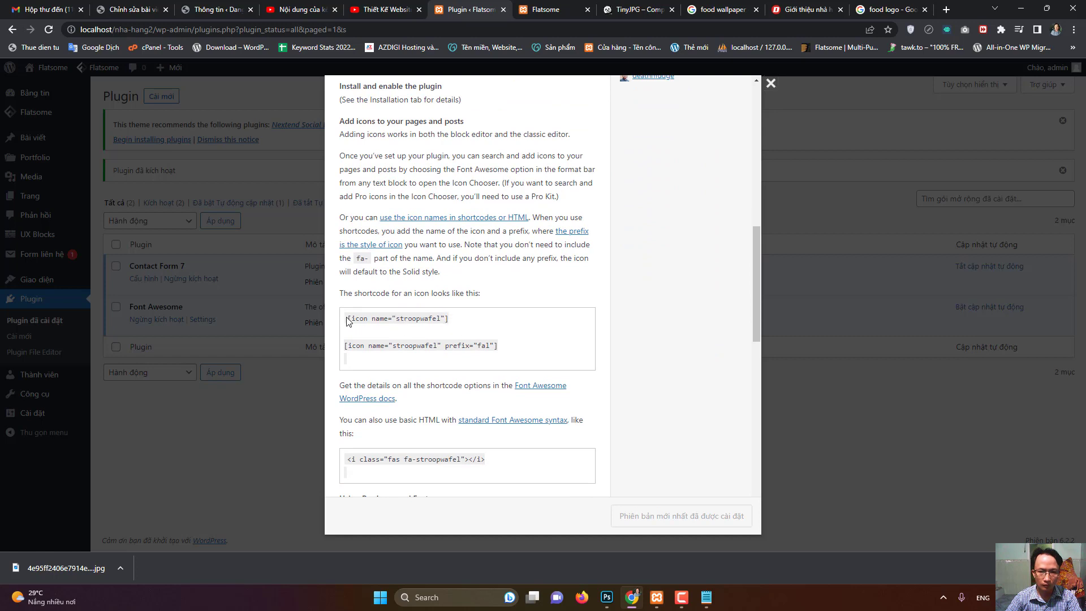
left_click_drag(348, 321, 477, 331)
key("ctrl+c")
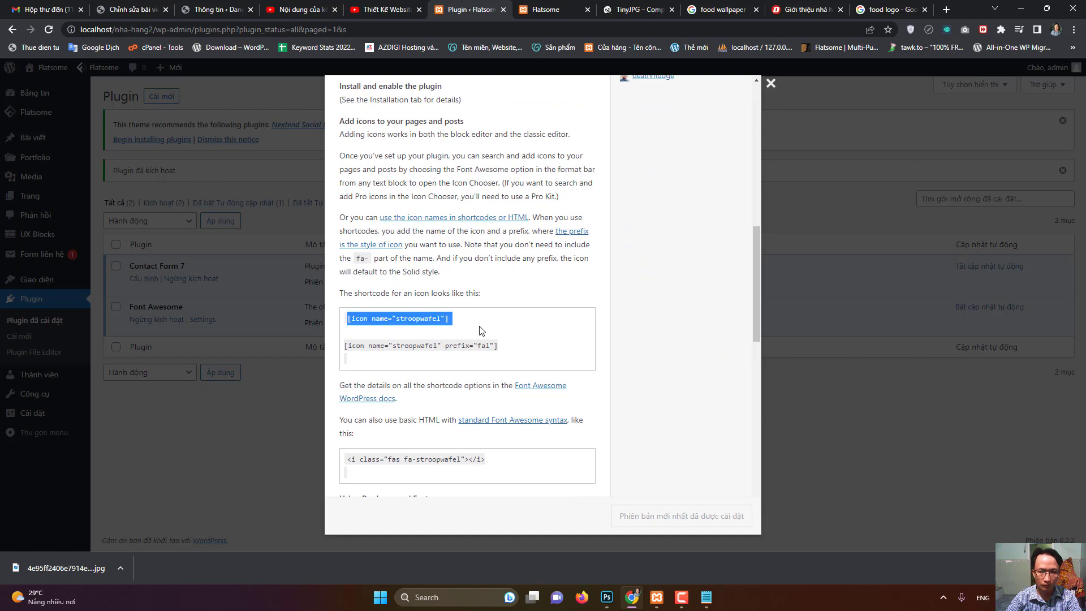
left_click(771, 85)
- Open the site's menu editor and load Menu Chính (Main Menu, Main Menu - Mobile) for editing
mouse_move(42, 281)
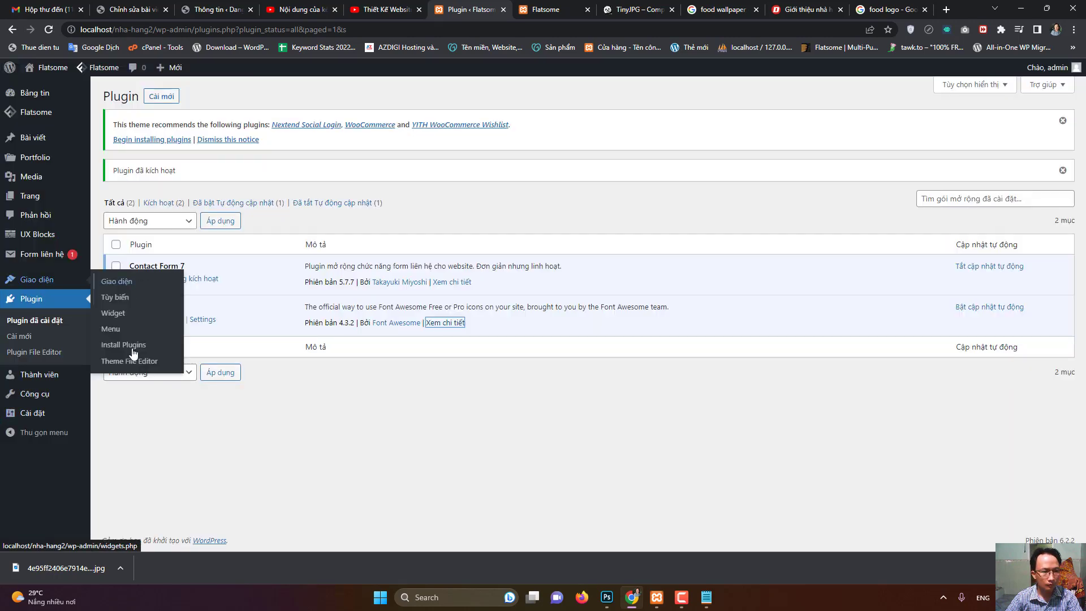
left_click(136, 329)
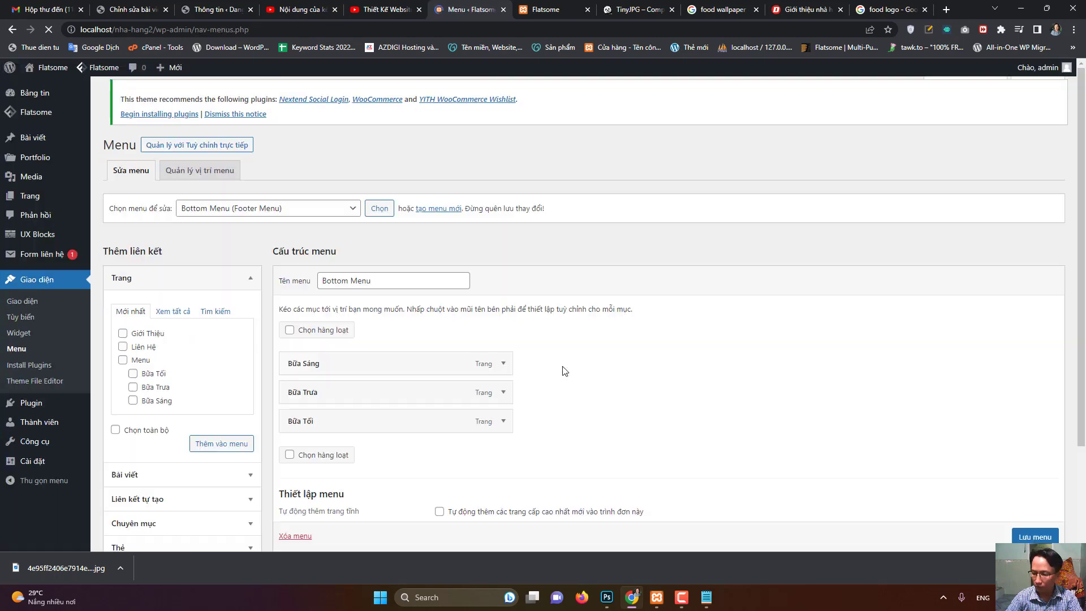
left_click(337, 219)
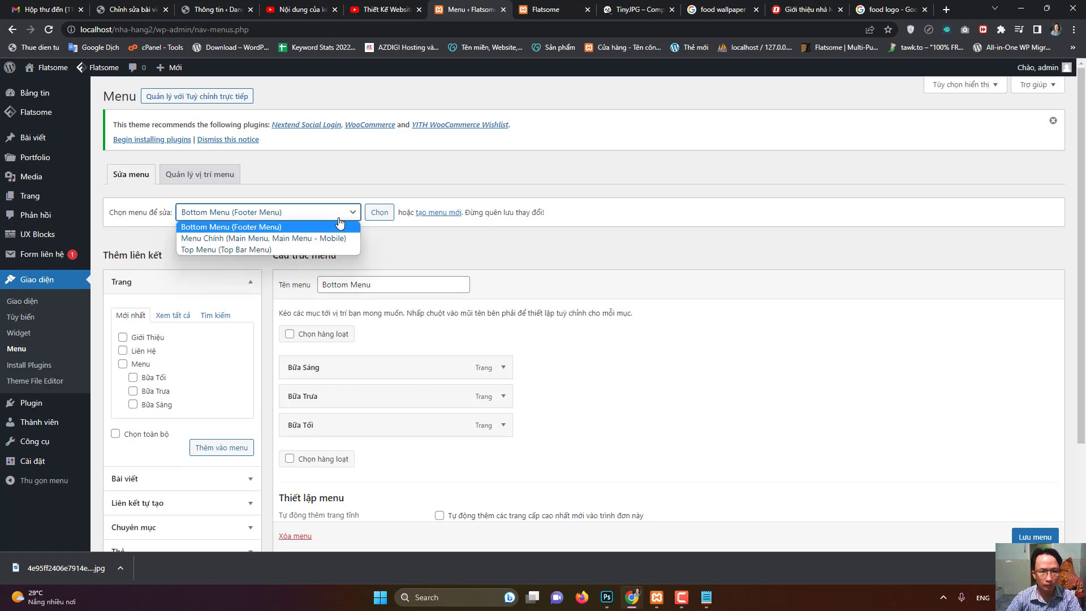
left_click(348, 236)
left_click(386, 214)
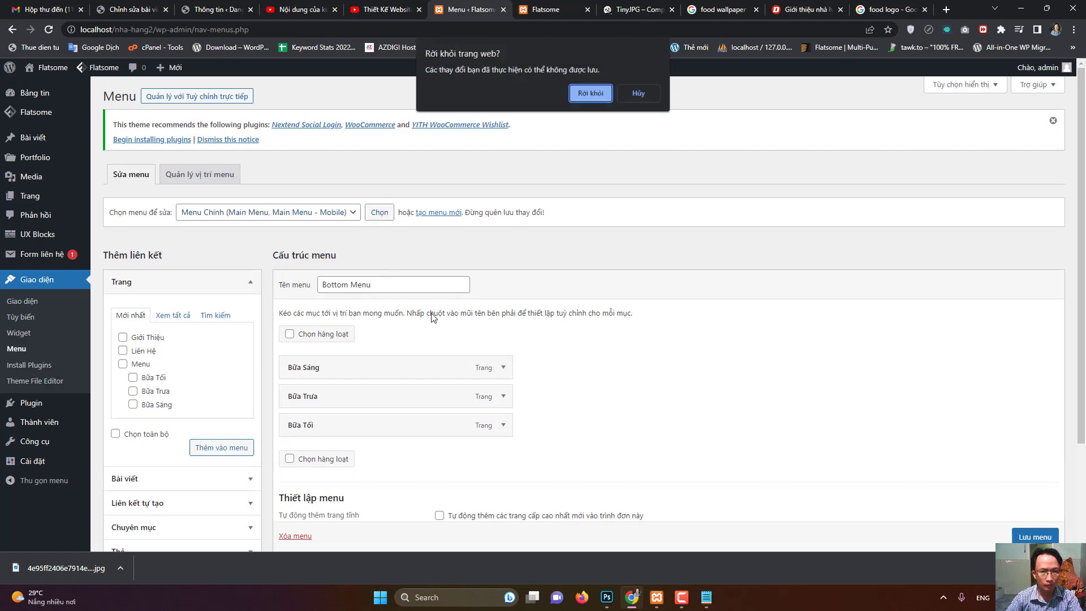
left_click(596, 95)
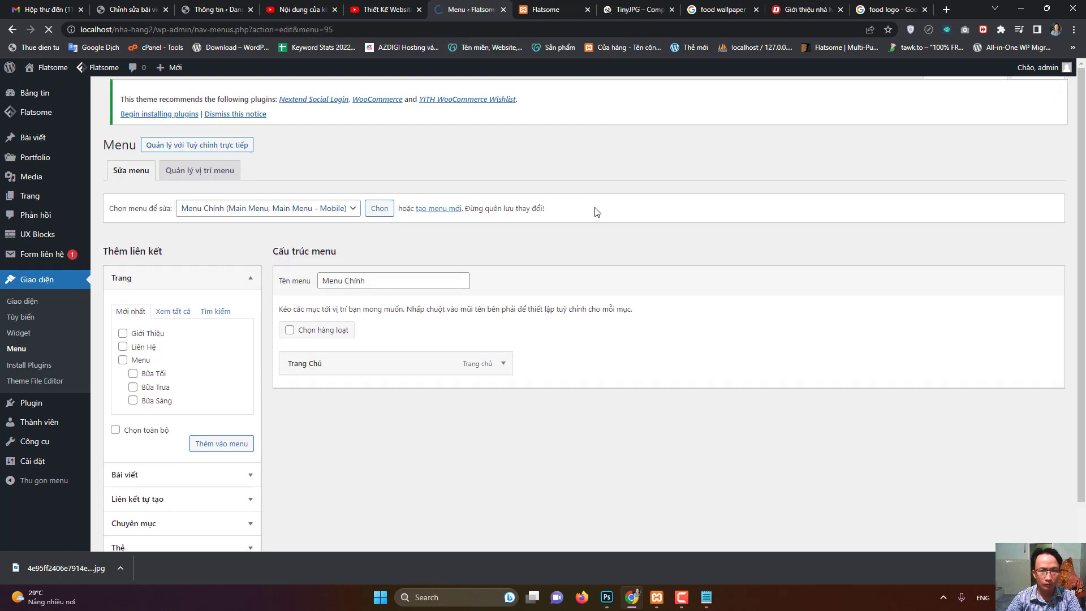
- Set the Trang Chủ menu item's icon type to Custom content and paste the copied icon shortcode as its markup
left_click(504, 368)
scroll(481, 371, "down", 6)
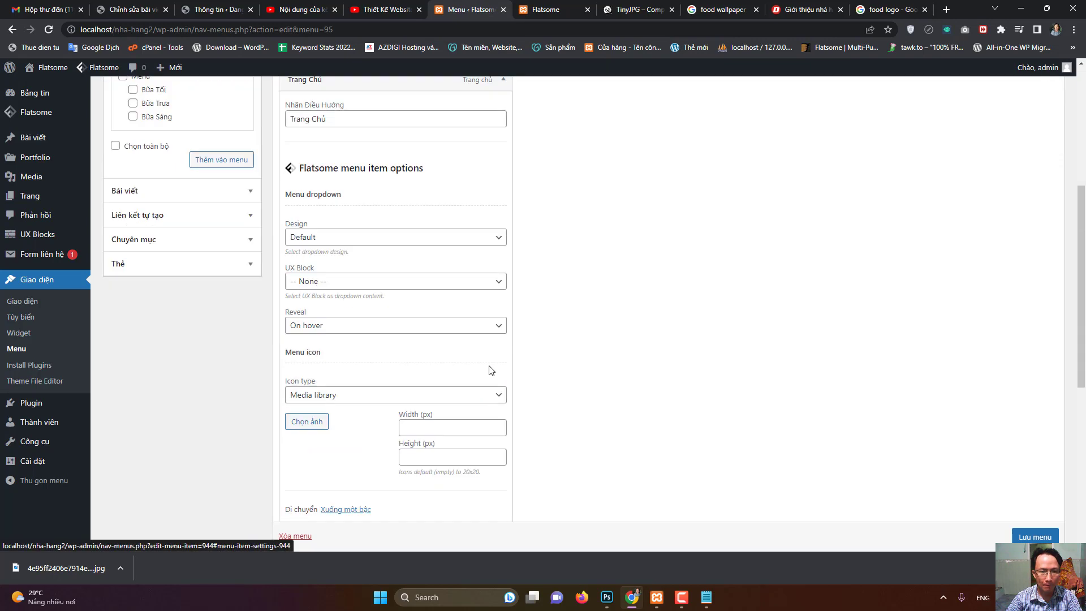
left_click(366, 354)
left_click(334, 367)
left_click(334, 388)
key("ctrl+v")
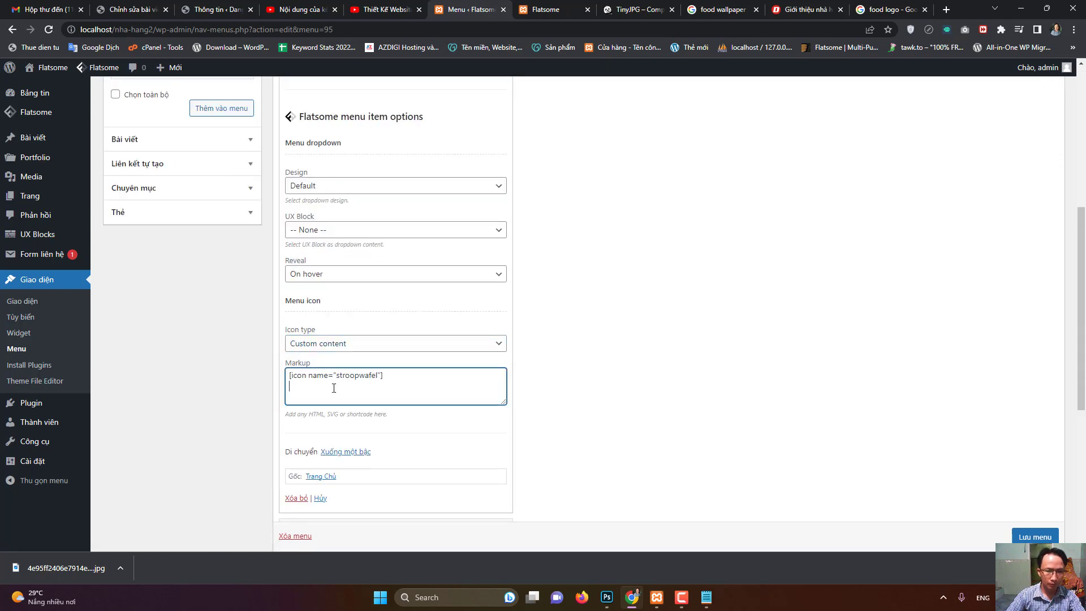
- Change the icon name in the Trang Chủ shortcode to home, save the menu and view the site's home page
double_click(358, 375)
type("home")
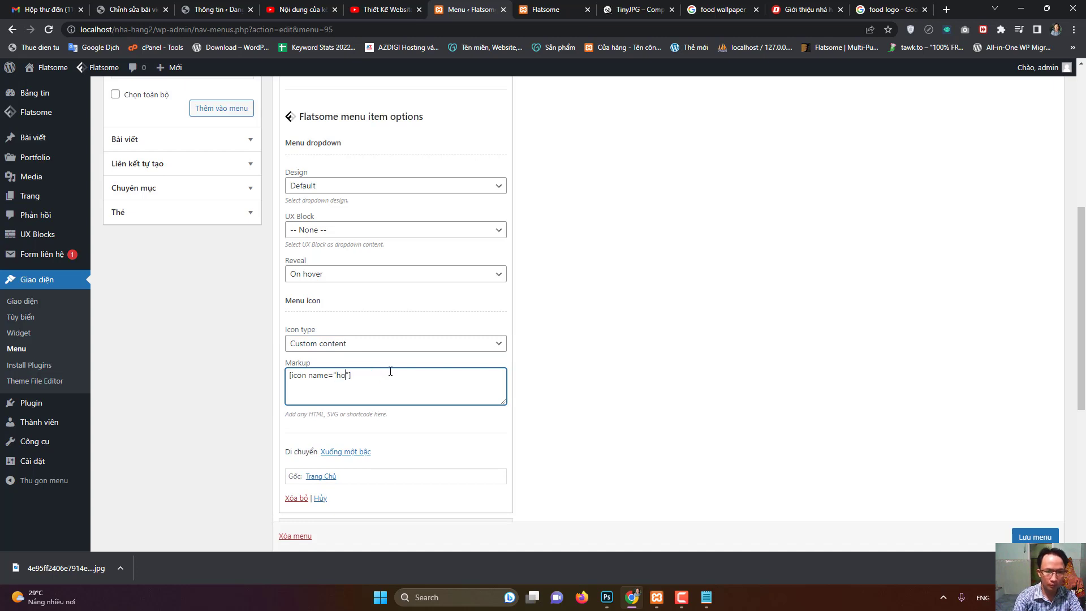
left_click(1034, 537)
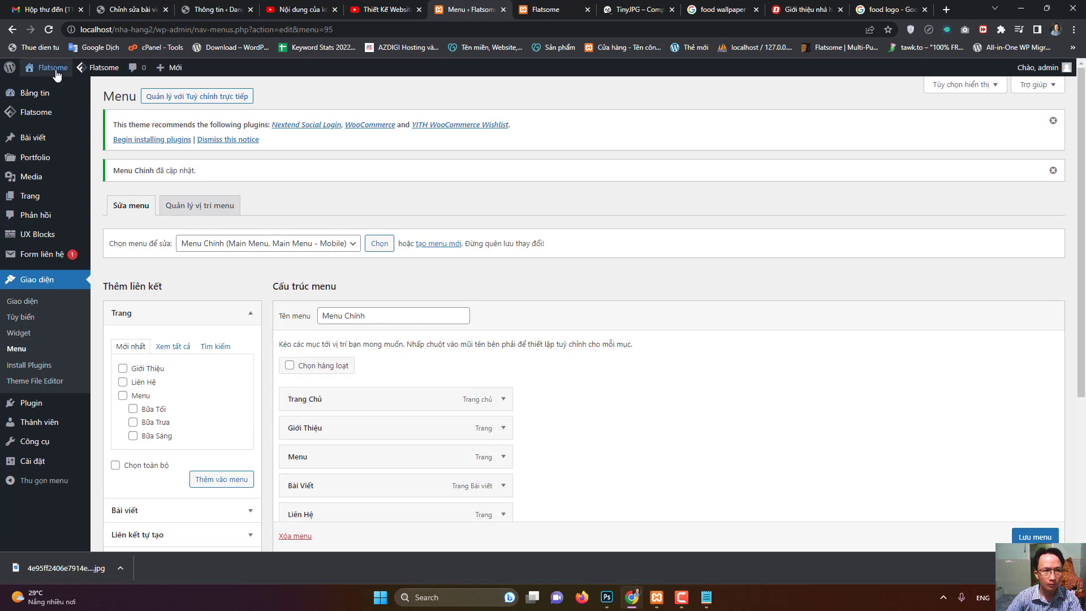
left_click(56, 74)
left_click(603, 94)
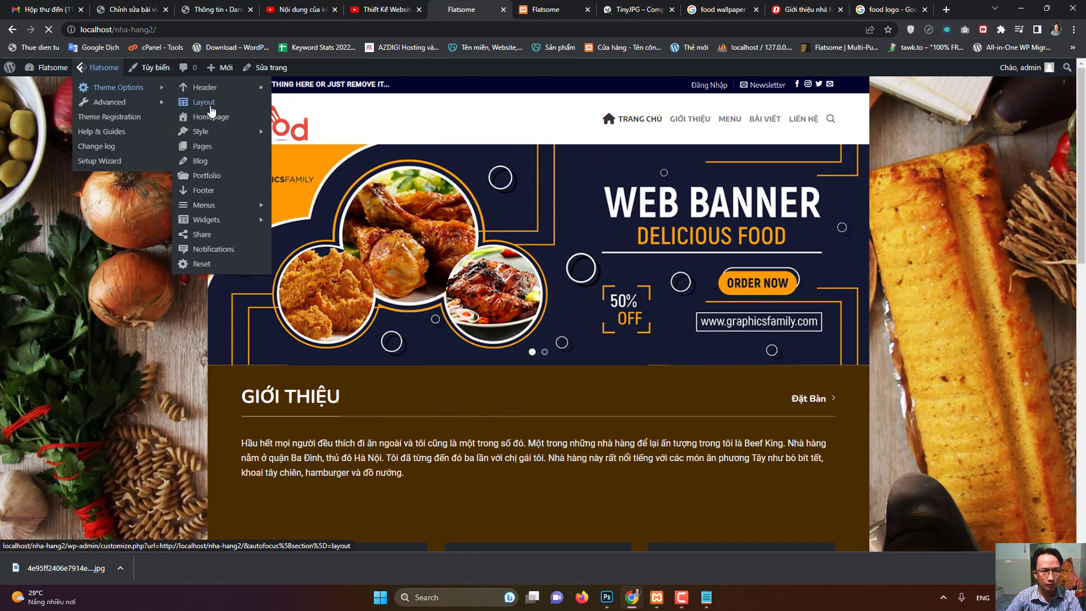
- Set the content background in the Flatsome Layout settings to dark brown #3c1a00 and publish the change
left_click(207, 103)
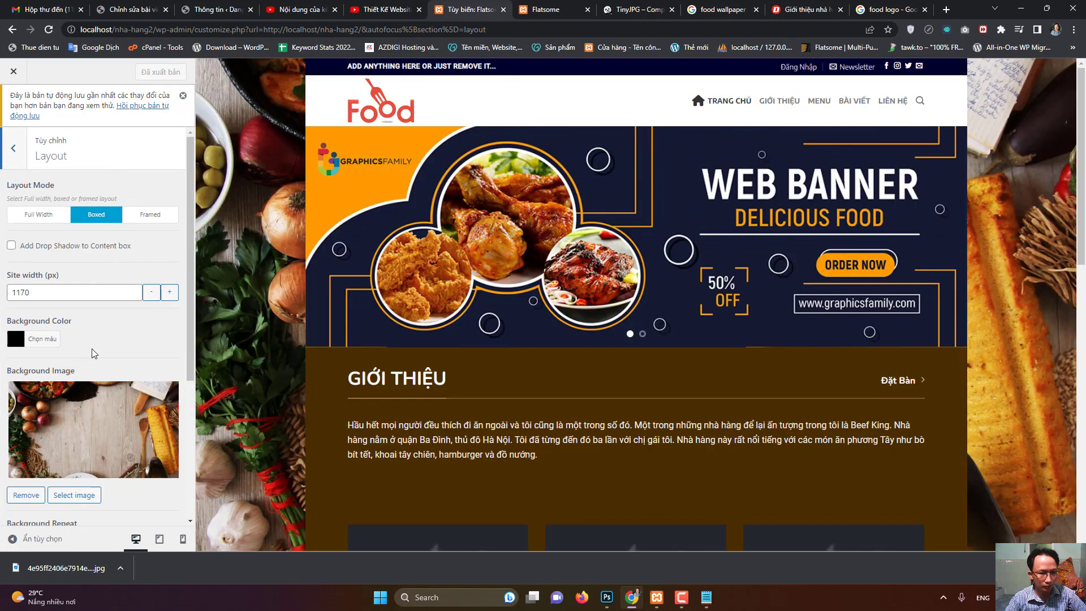
scroll(84, 351, "down", 4)
left_click(19, 503)
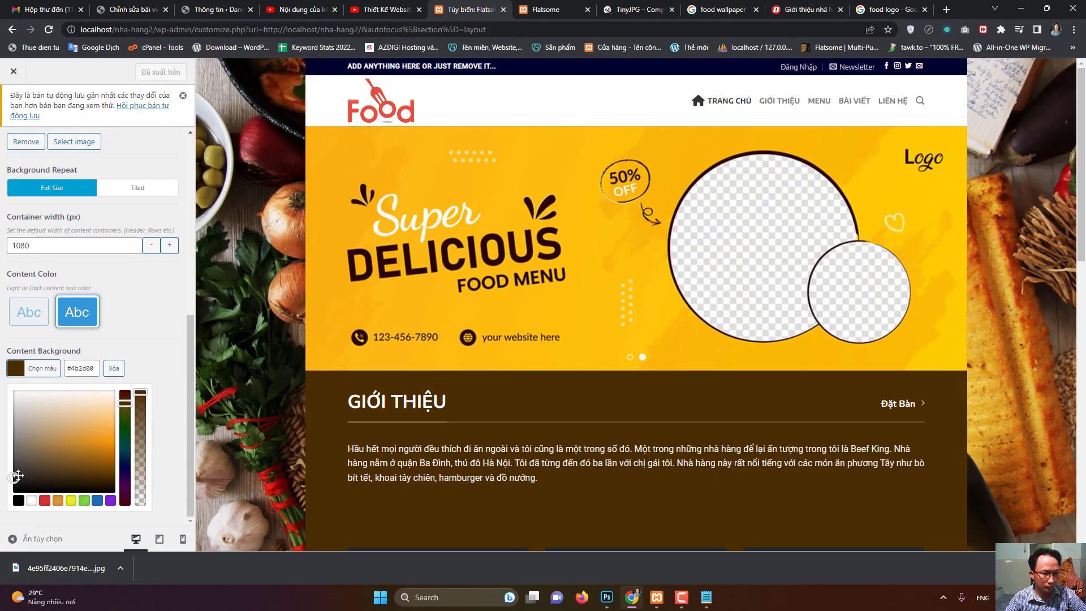
left_click(94, 484)
left_click(112, 484)
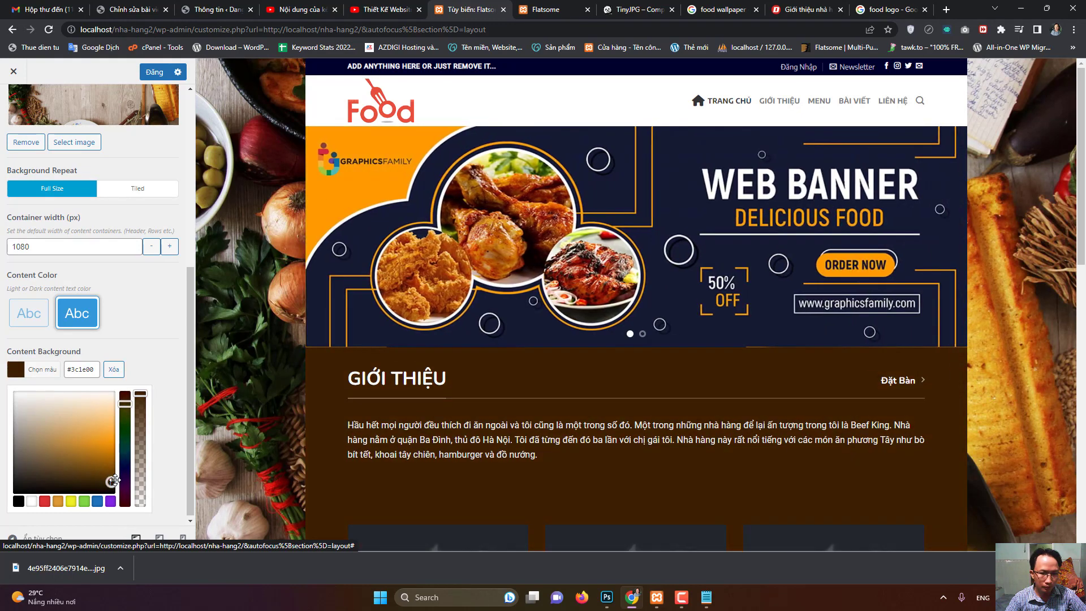
left_click_drag(115, 480, 118, 480)
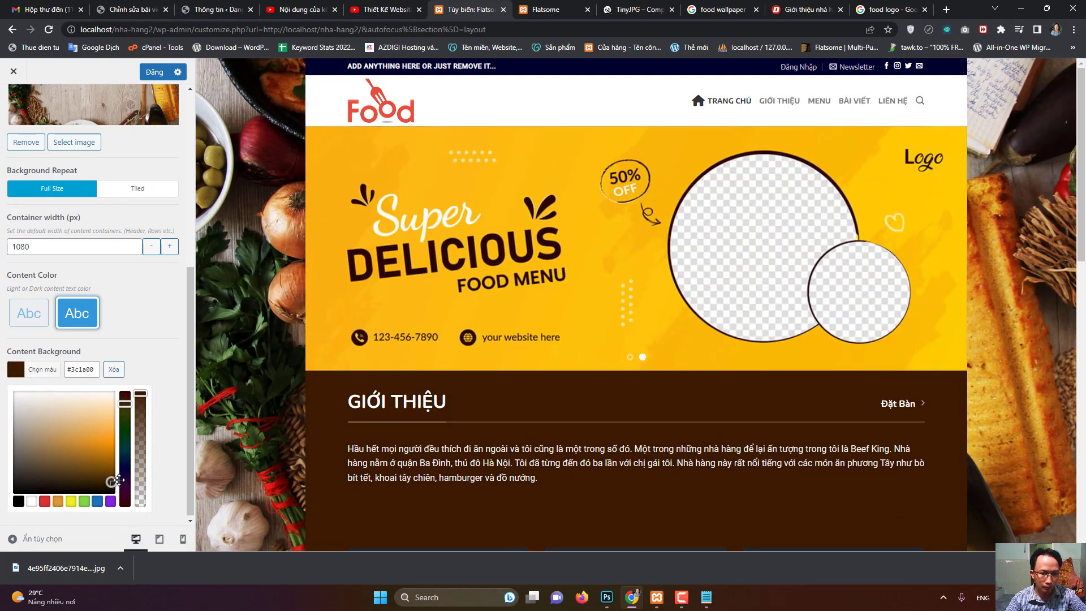
left_click(155, 71)
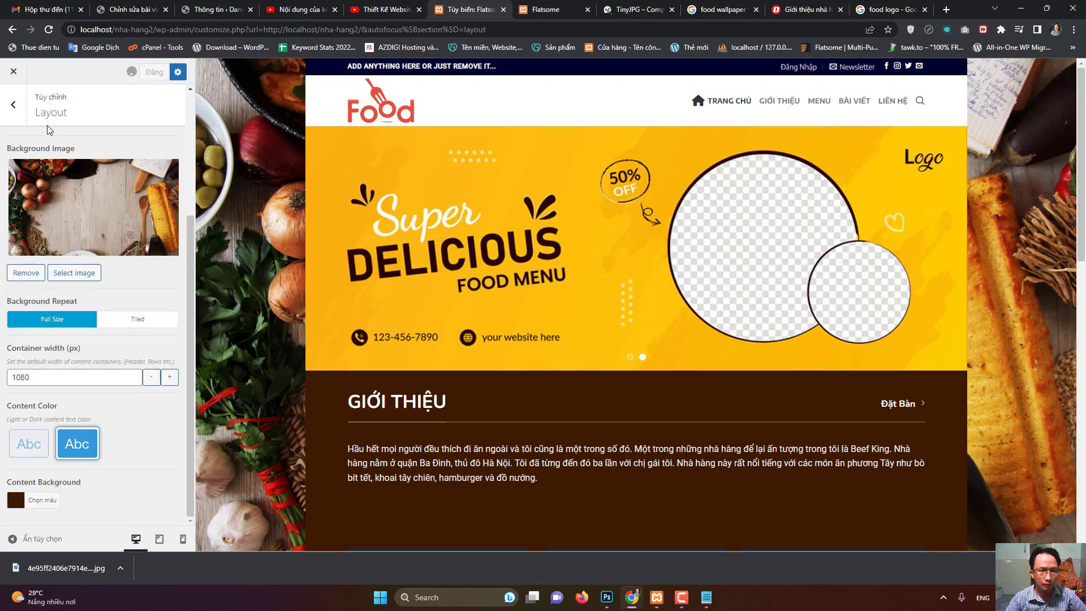
- Review the new background in the preview, return to the home page and compare its two banner slides
scroll(536, 425, "down", 5)
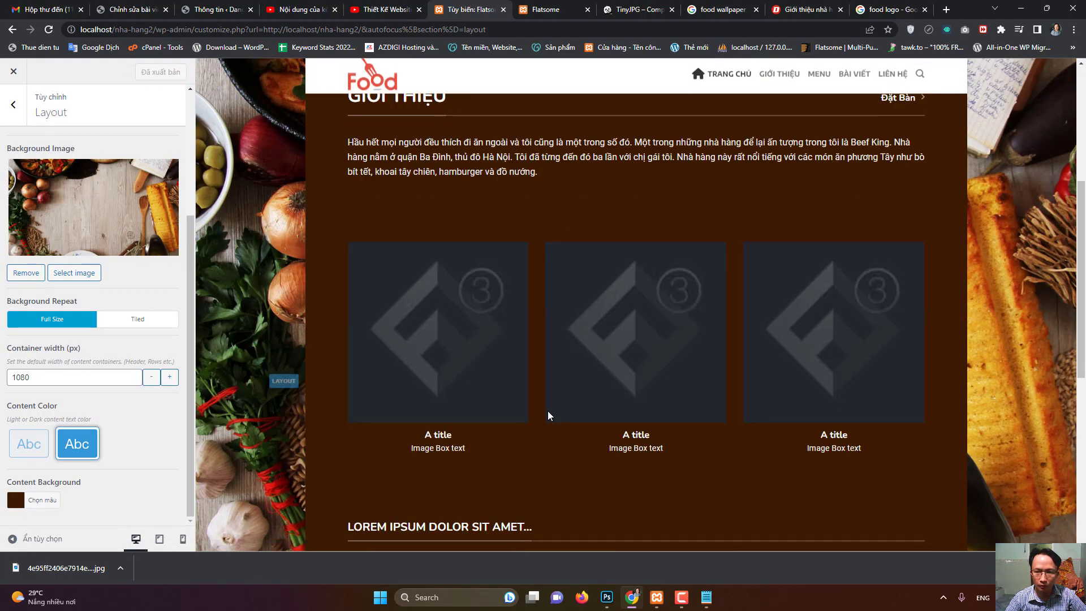
scroll(417, 397, "up", 5)
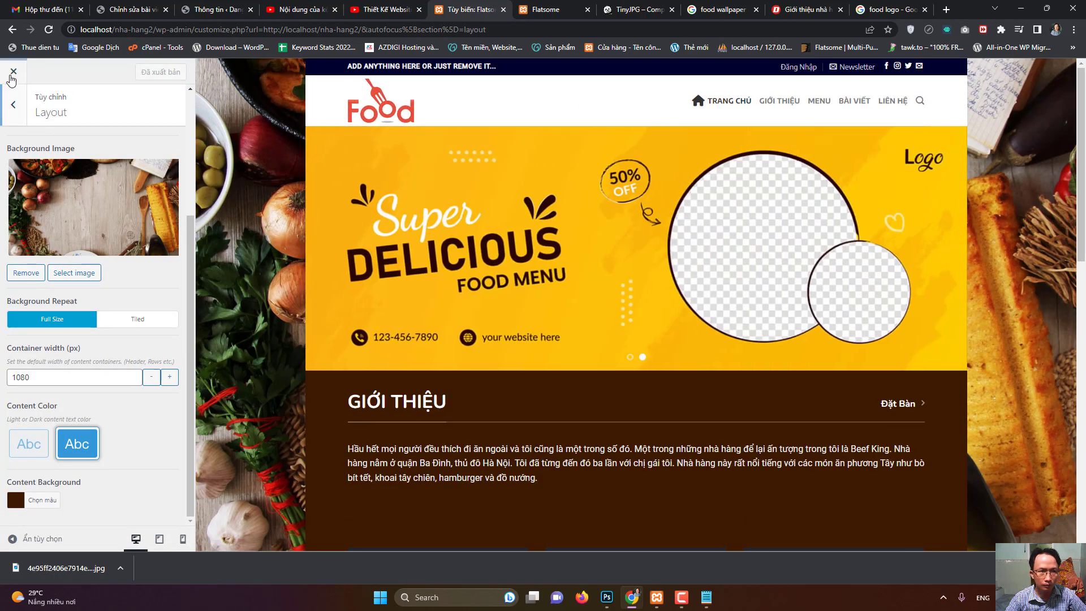
key("F5")
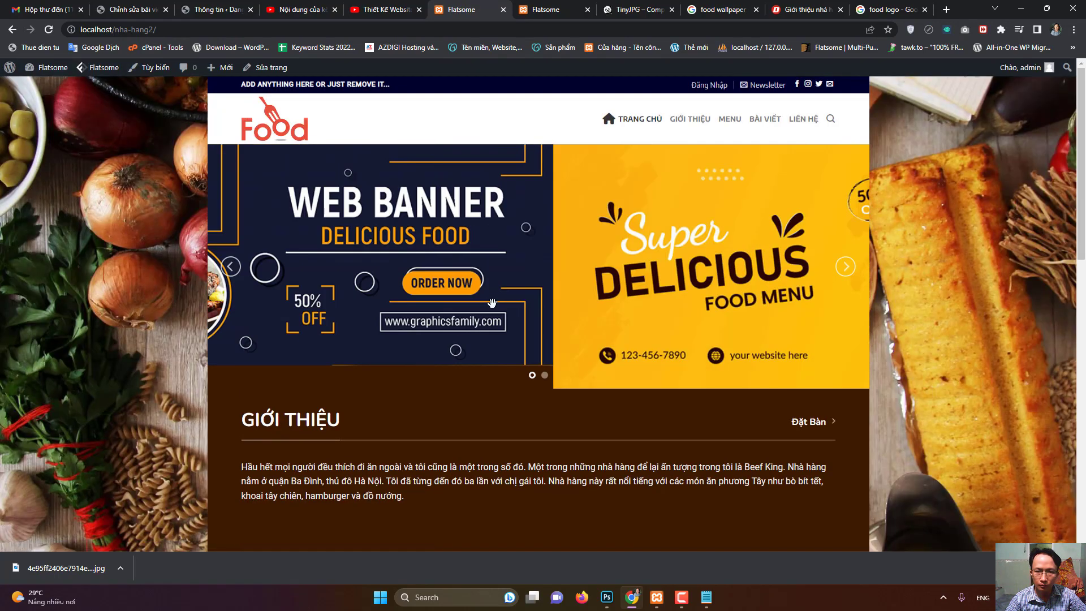
left_click_drag(711, 339, 566, 334)
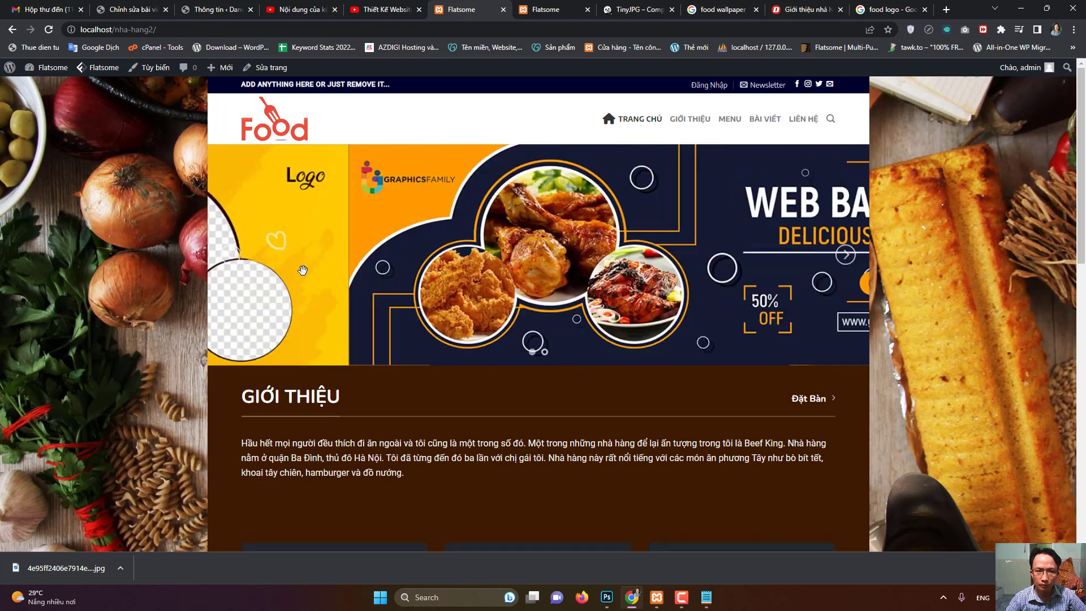
left_click_drag(509, 271, 383, 268)
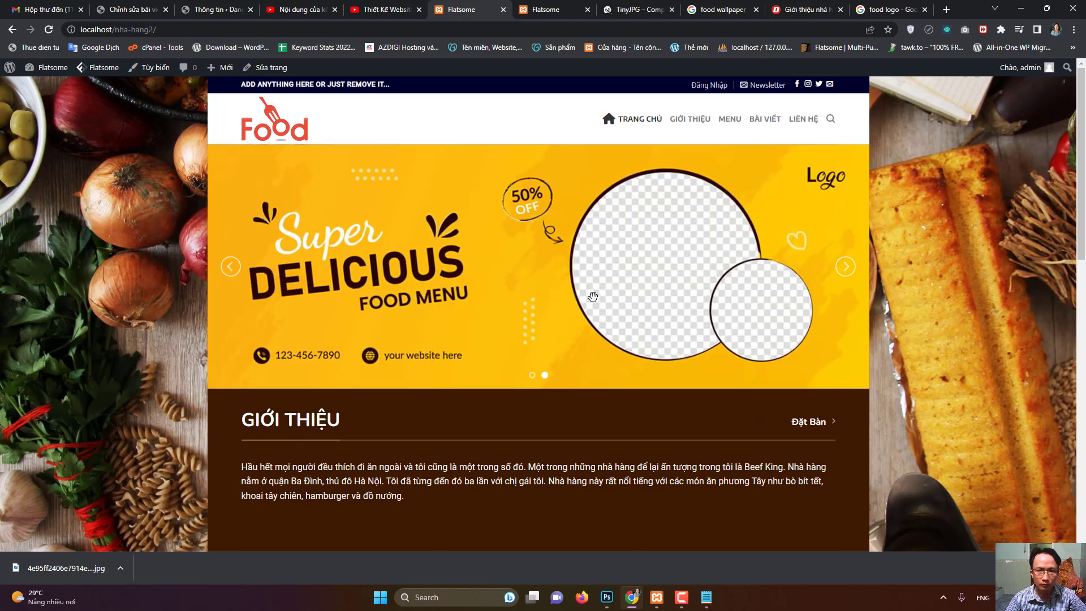
- Check the site width in the Layout settings, then the yellow food menu banner's image size in Photoshop, and return to the browser
mouse_move(107, 75)
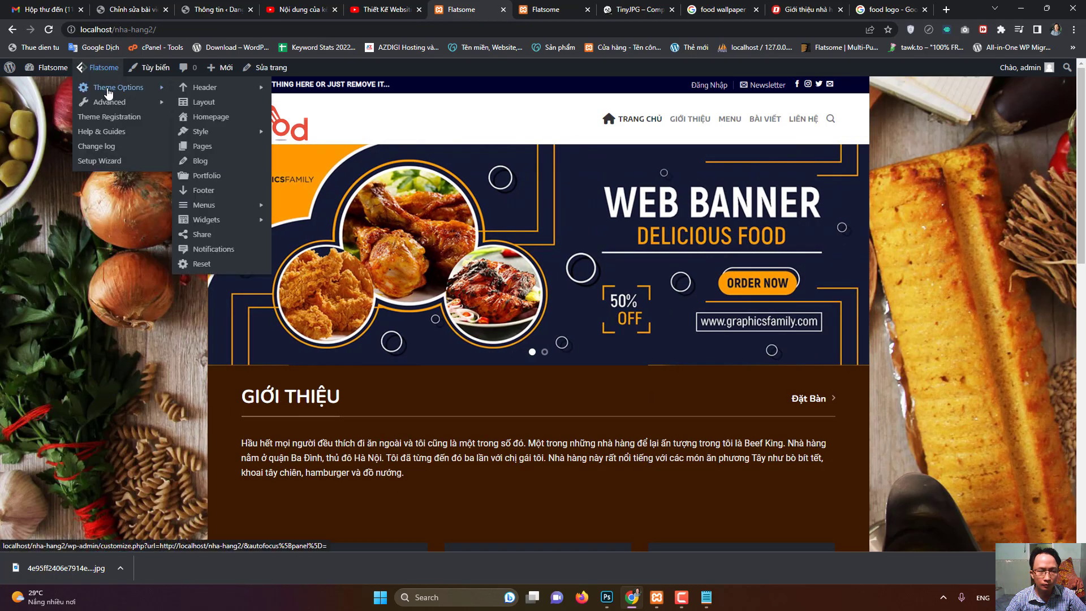
left_click(203, 146)
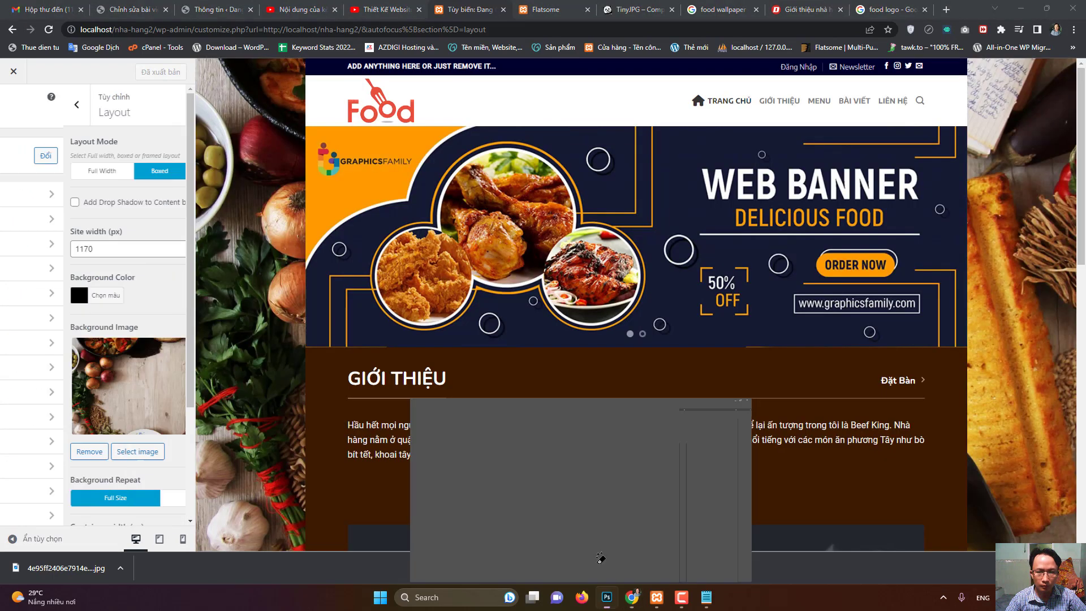
left_click(607, 597)
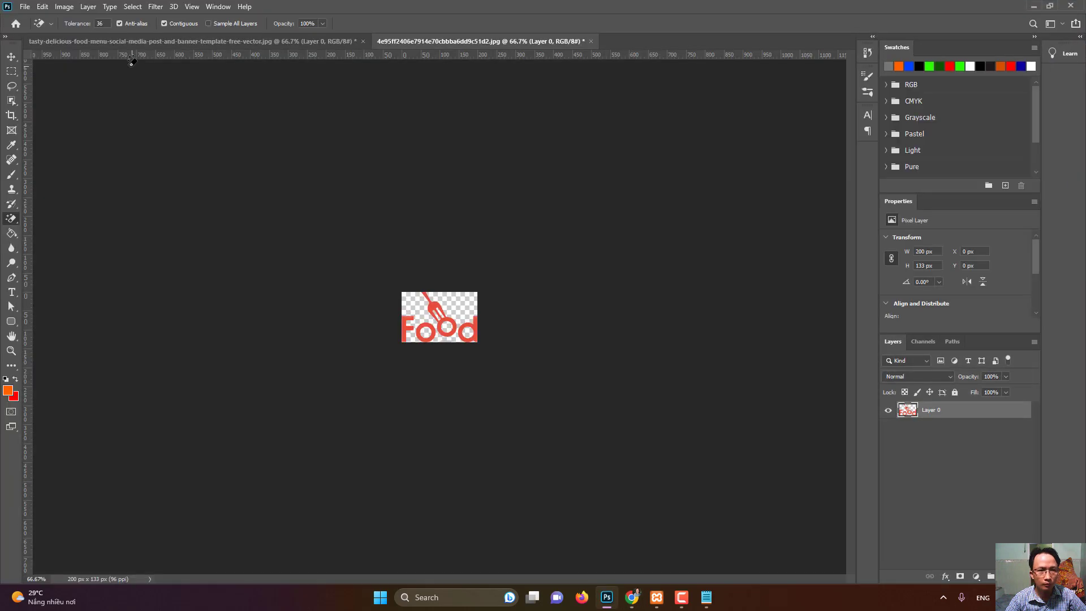
left_click(320, 42)
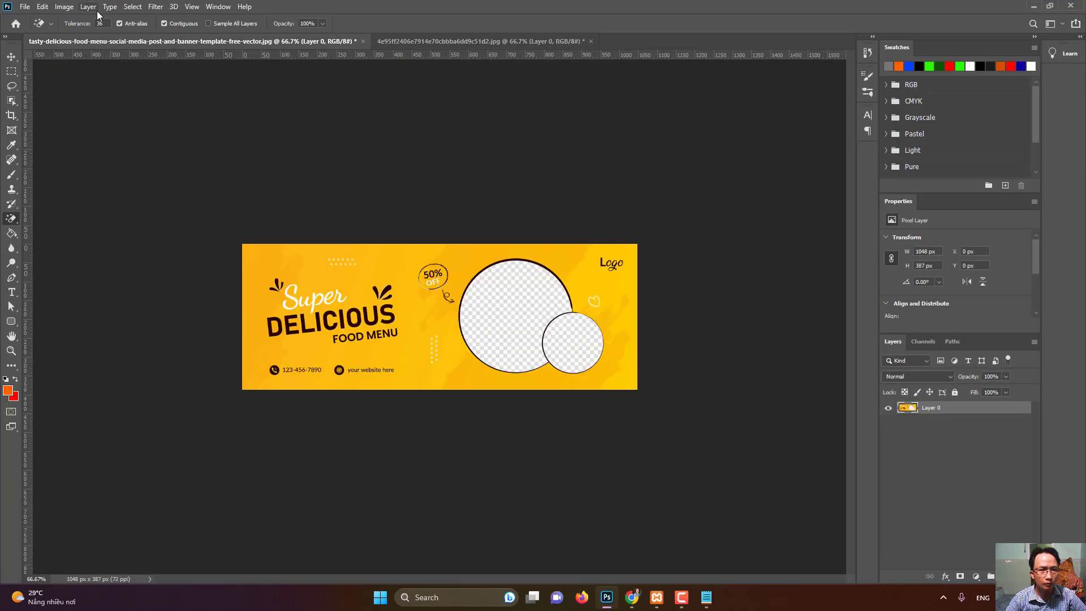
left_click(64, 7)
left_click(79, 90)
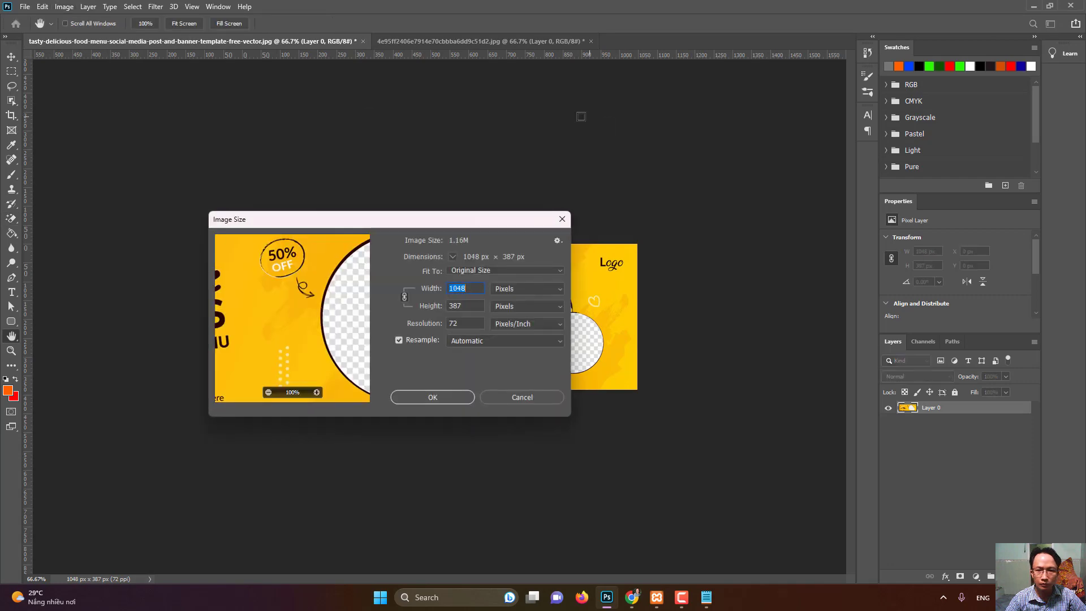
left_click(562, 219)
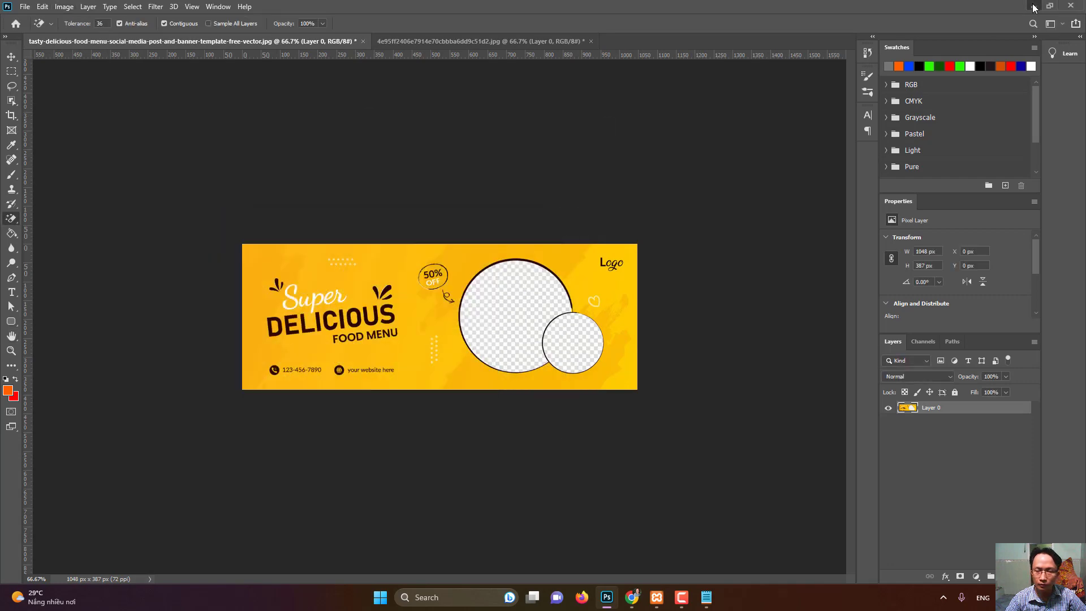
left_click(1034, 6)
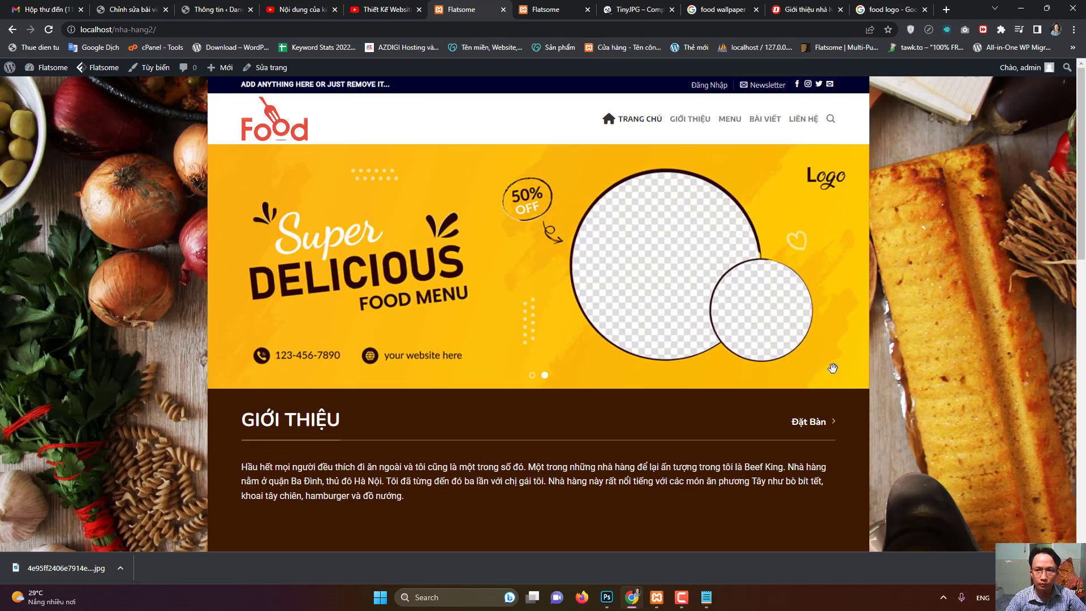
- Compare the home page banner slides again and open Tasty-Food-Web-Banner-Design-scaled.jpg from the Desktop in Photoshop
scroll(998, 362, "down", 1)
scroll(989, 375, "up", 1)
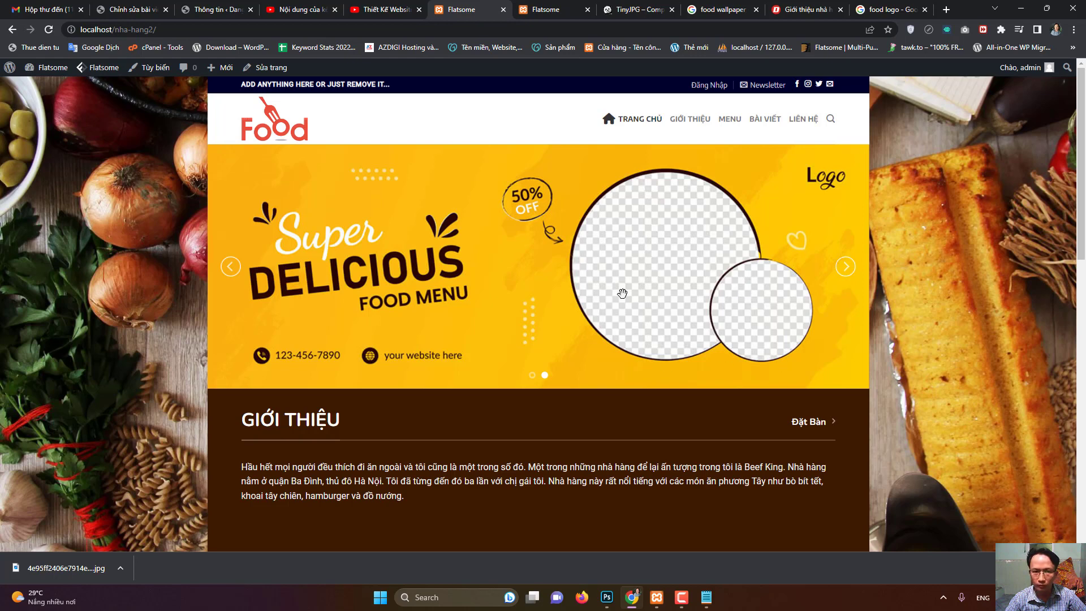
left_click_drag(620, 293, 772, 282)
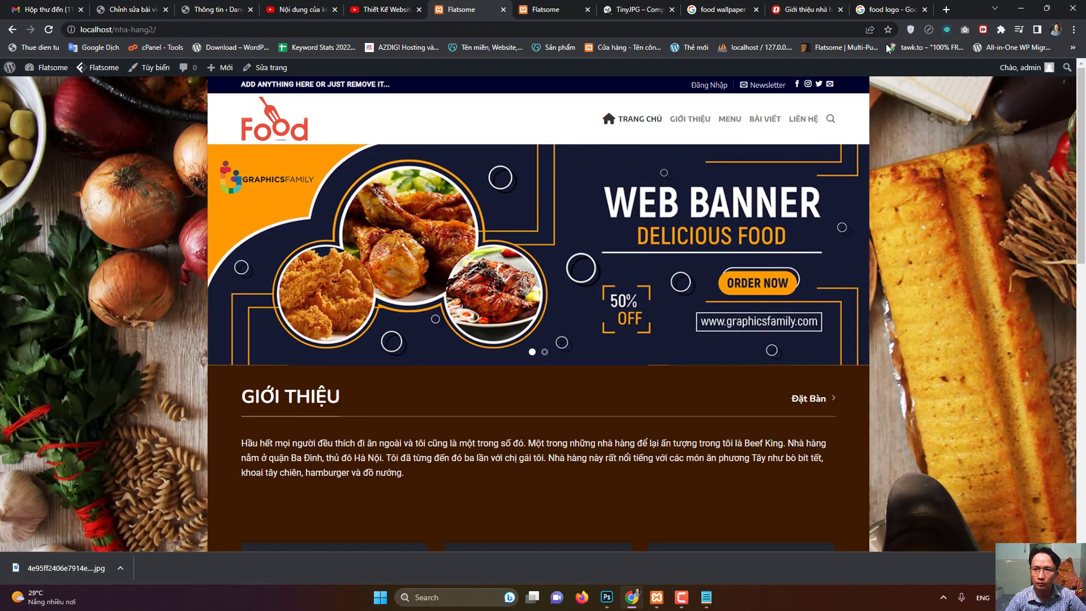
left_click(608, 597)
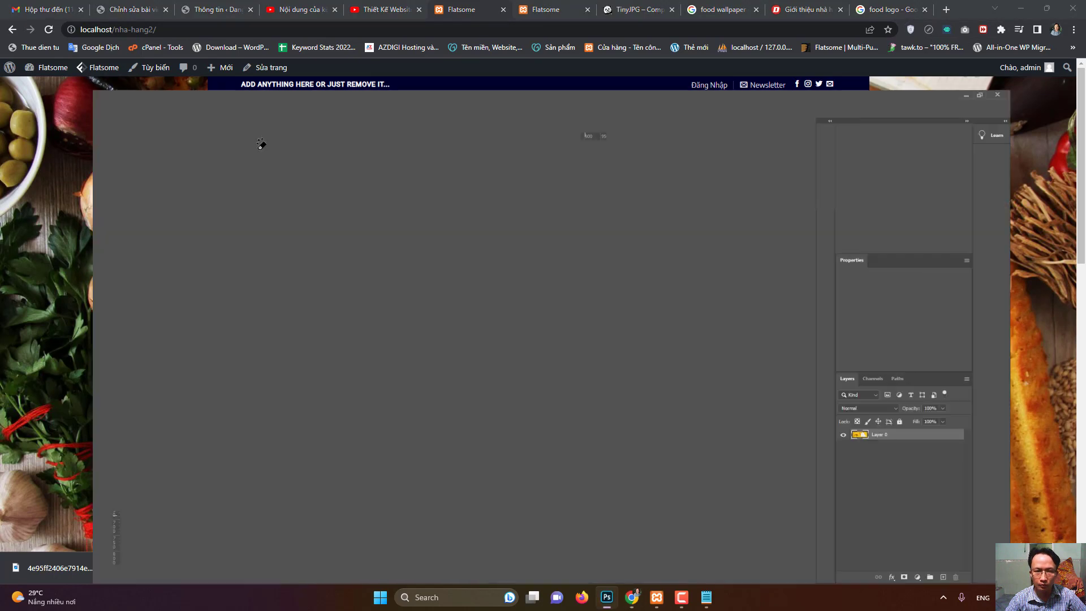
left_click(25, 7)
left_click(34, 29)
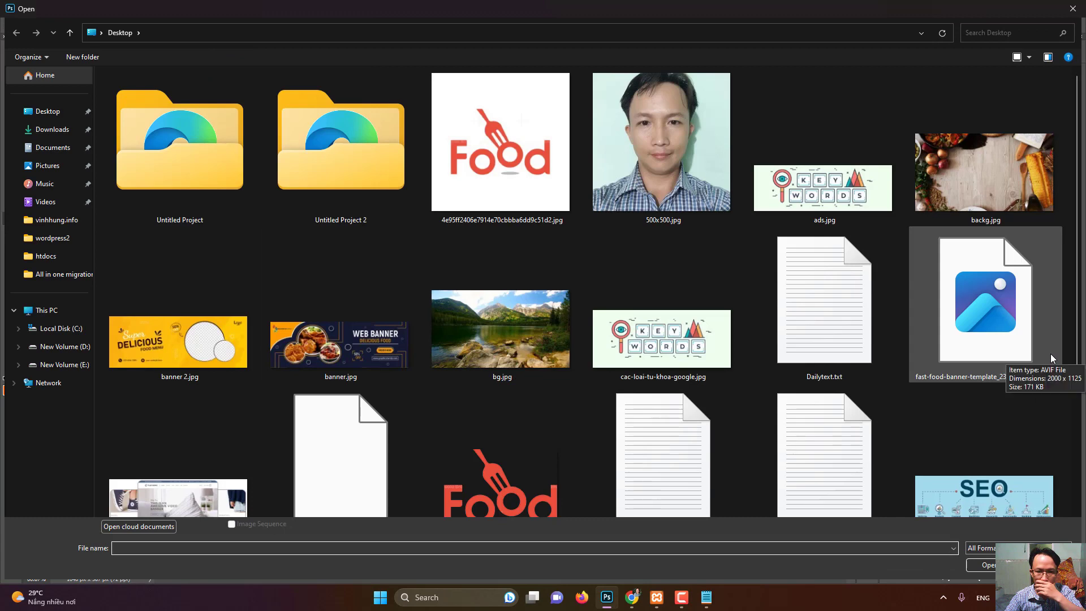
scroll(1049, 351, "down", 3)
double_click(347, 467)
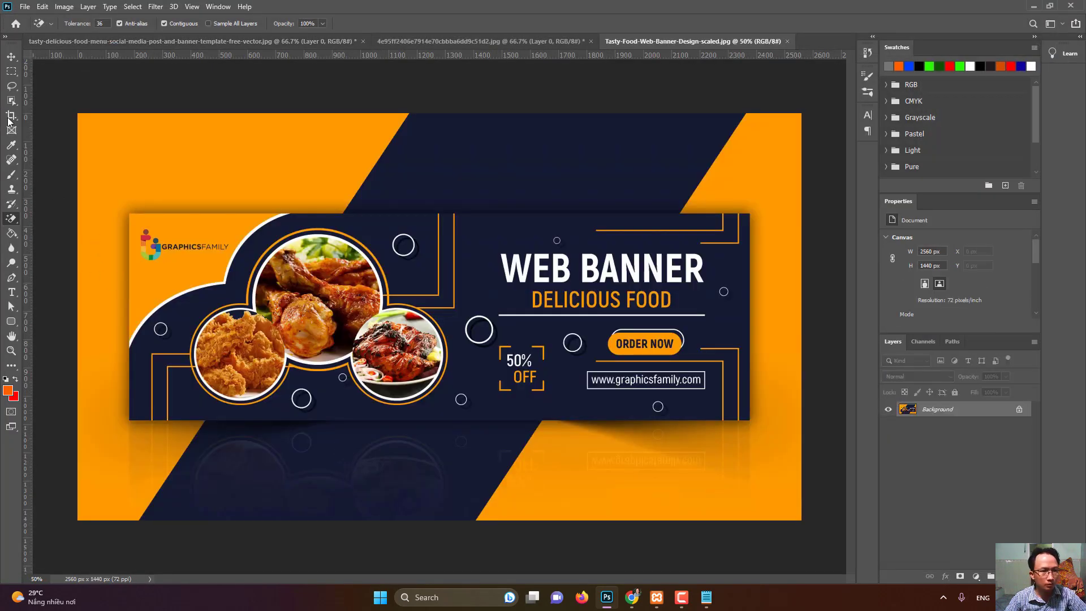
- Unlock the background layer and delete the areas surrounding the web banner on all four sides using rectangular selections
left_click(11, 72)
left_click_drag(78, 113, 129, 591)
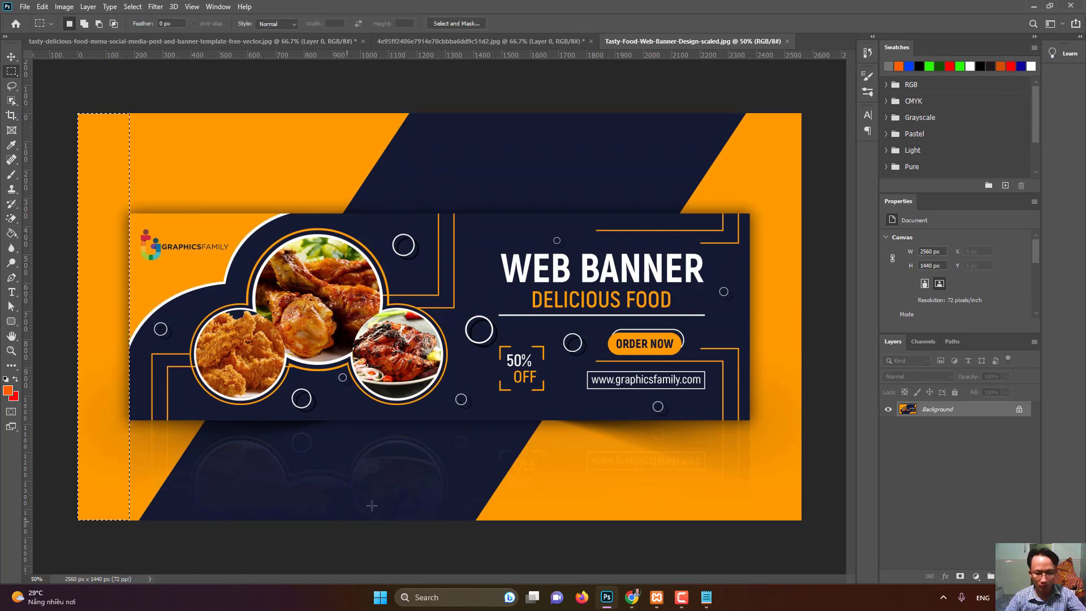
left_click(1019, 409)
key("Delete")
left_click_drag(78, 113, 848, 213)
key("Delete")
left_click_drag(801, 519, 751, 147)
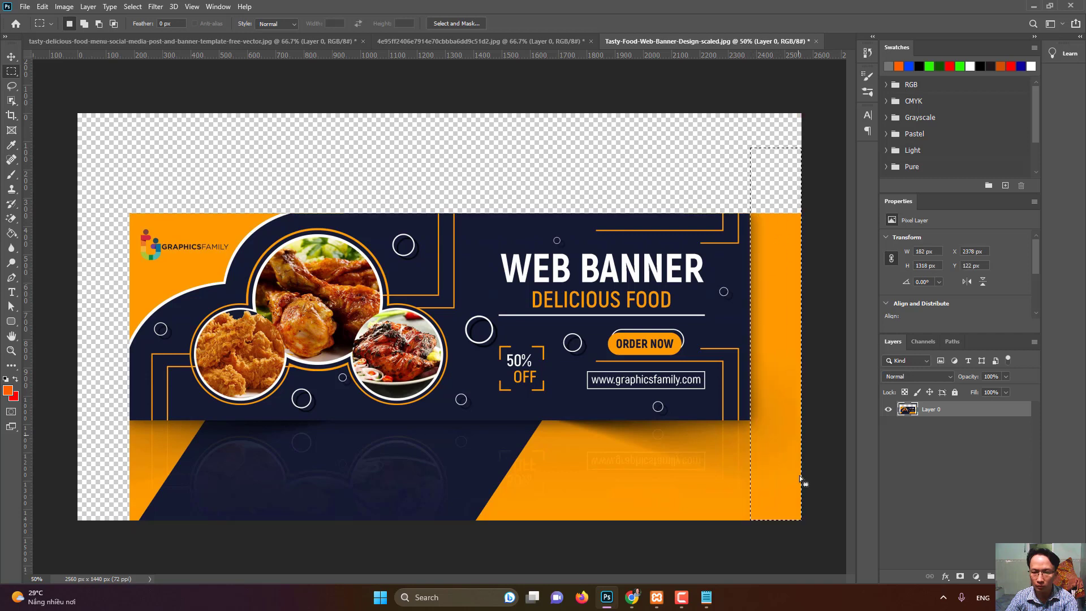
key("Delete")
left_click_drag(802, 521, 16, 419)
key("Delete")
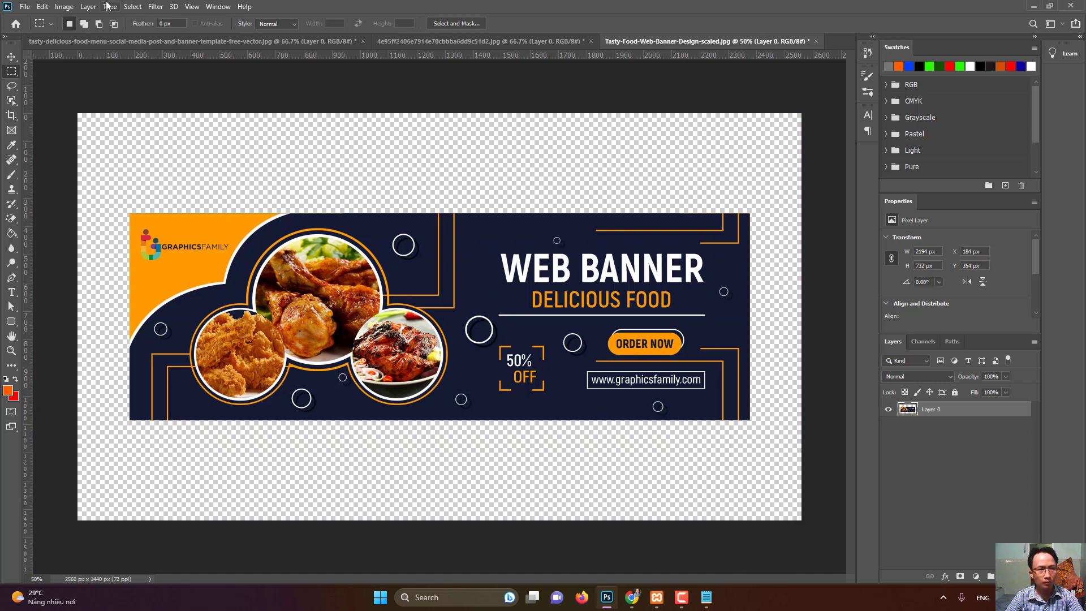
- Trim the web banner image based on transparent pixels, cutting away the top, bottom, left and right
left_click(64, 8)
left_click(103, 131)
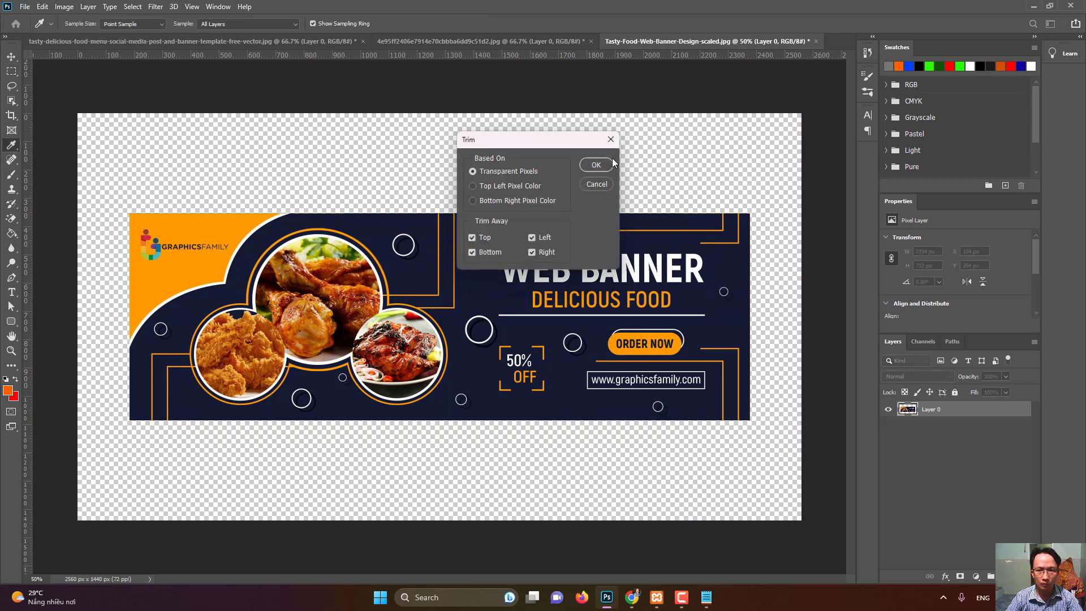
key("Return")
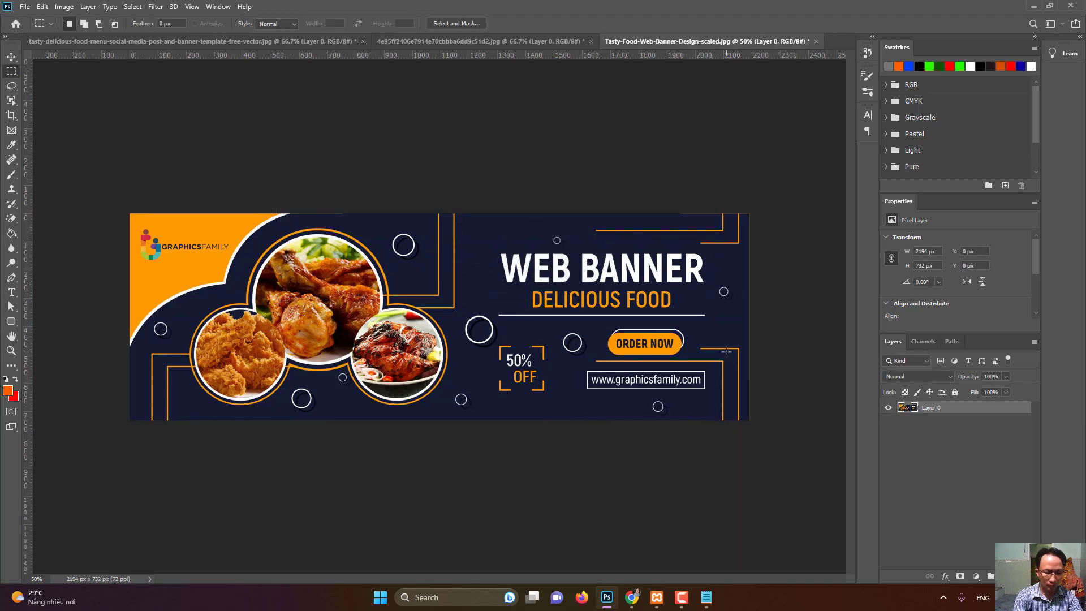
- Resize the web banner image to a width of 1100 pixels, keeping its proportions
key("ctrl+alt+i")
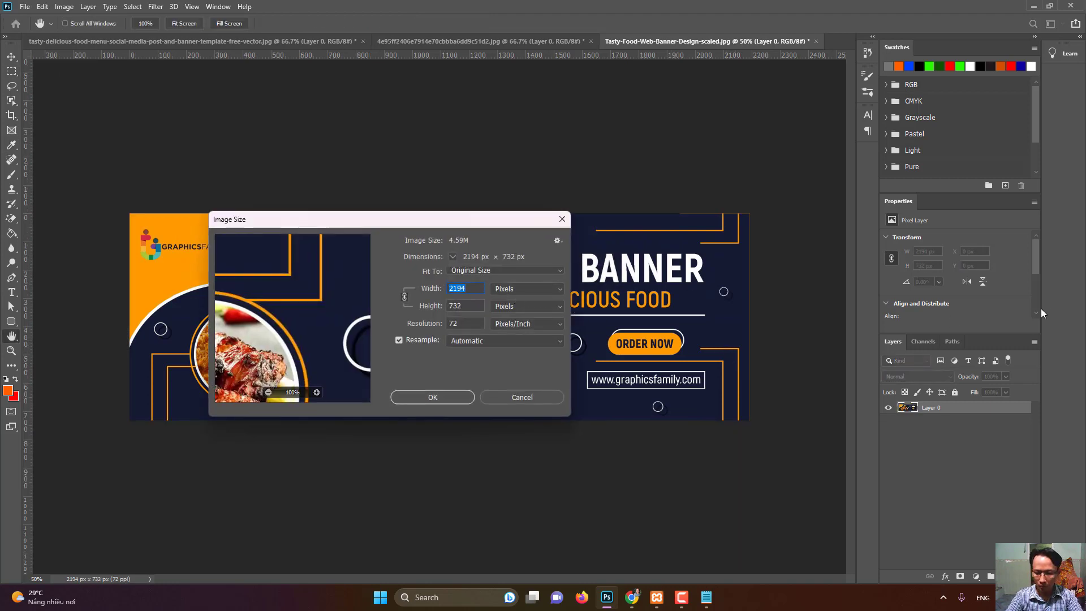
type("11")
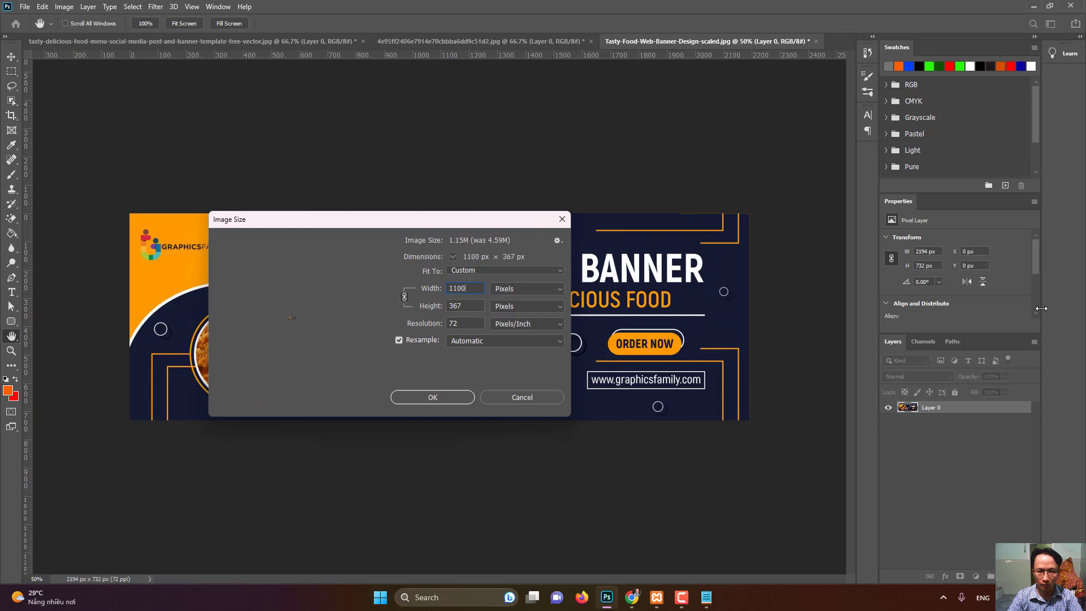
type("00")
left_click(429, 392)
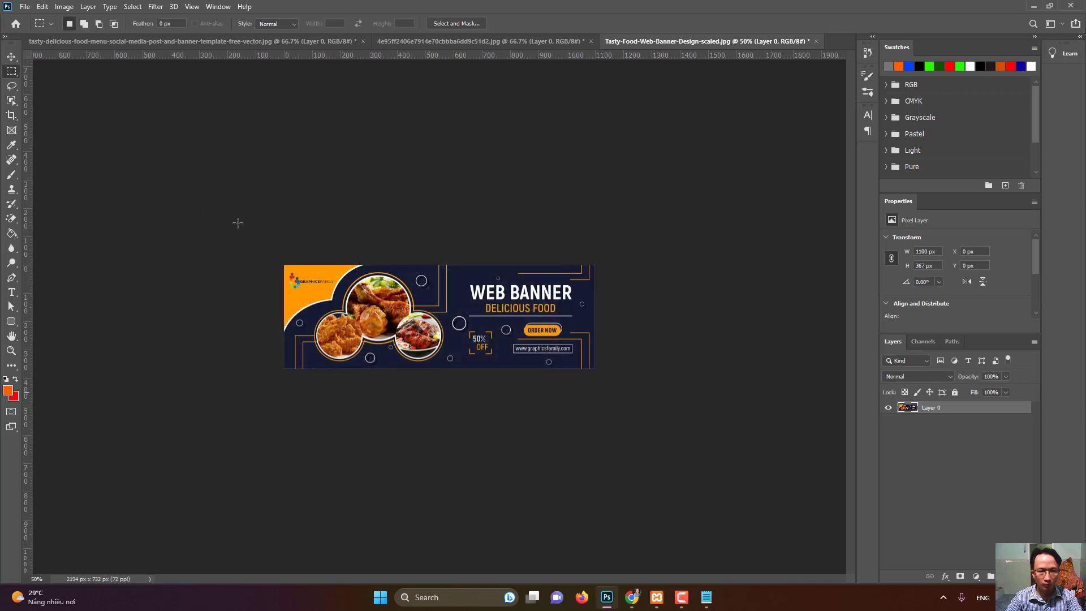
- Save the resized web banner to the Desktop as a PNG file named bn1
left_click(25, 6)
left_click(52, 146)
left_click(161, 478)
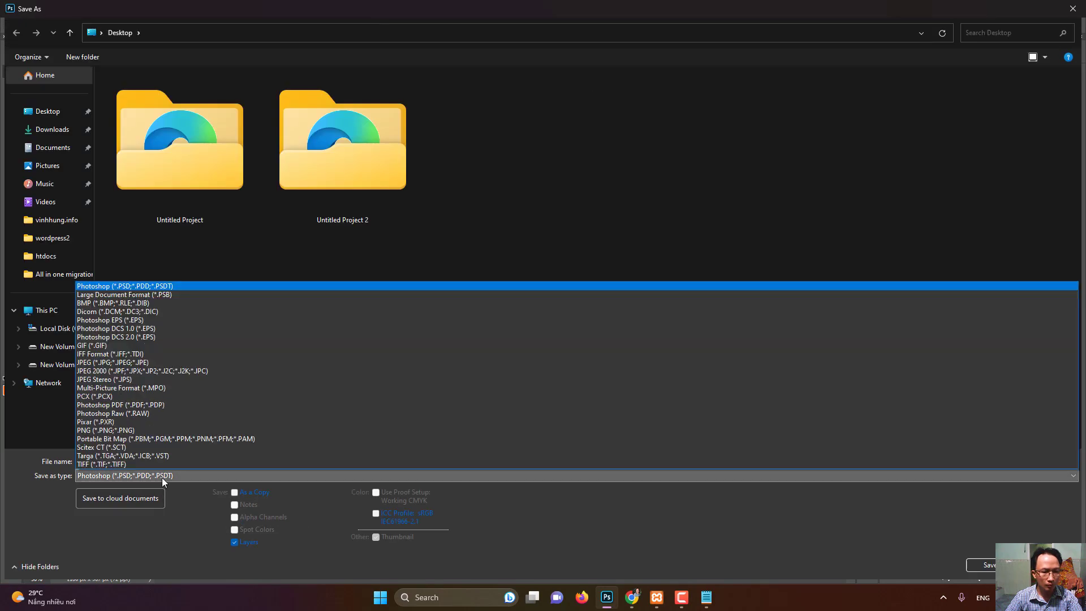
left_click(108, 430)
type("bn1")
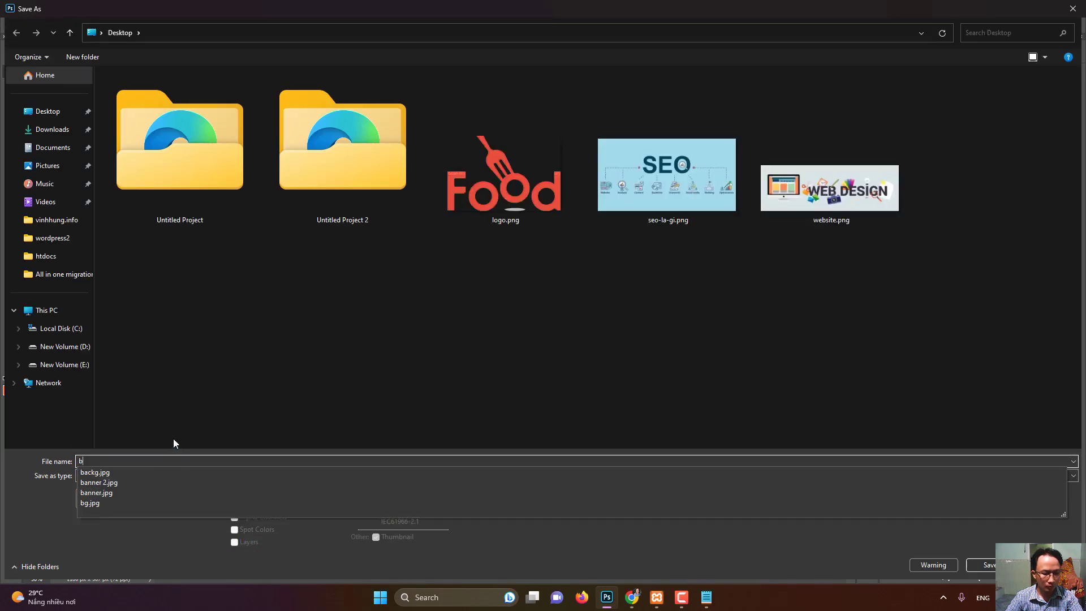
left_click(987, 565)
left_click(610, 178)
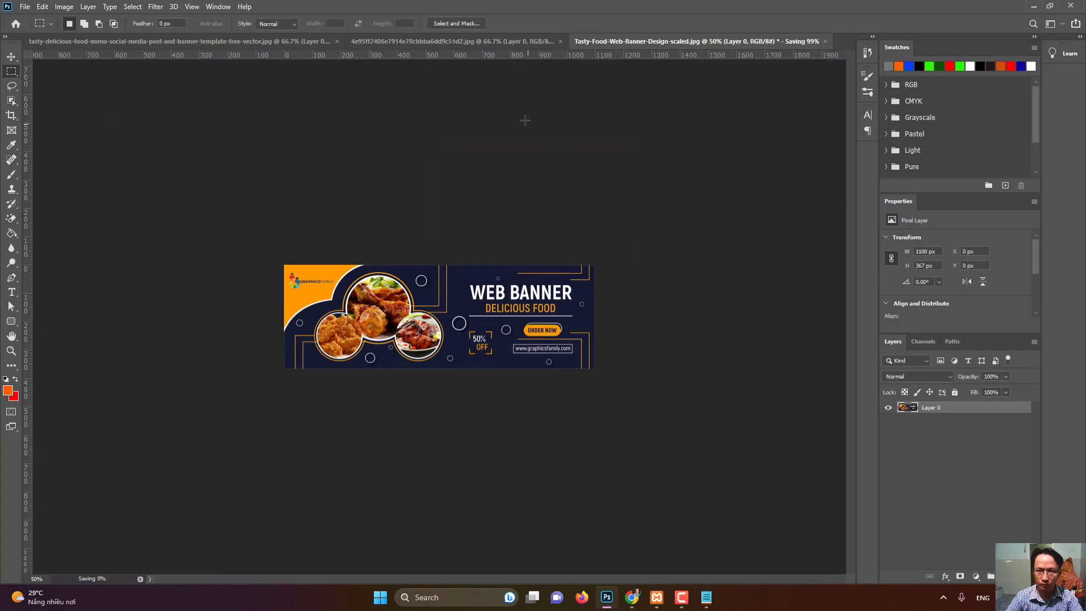
- Close the Food logo document without saving its changes
left_click(590, 42)
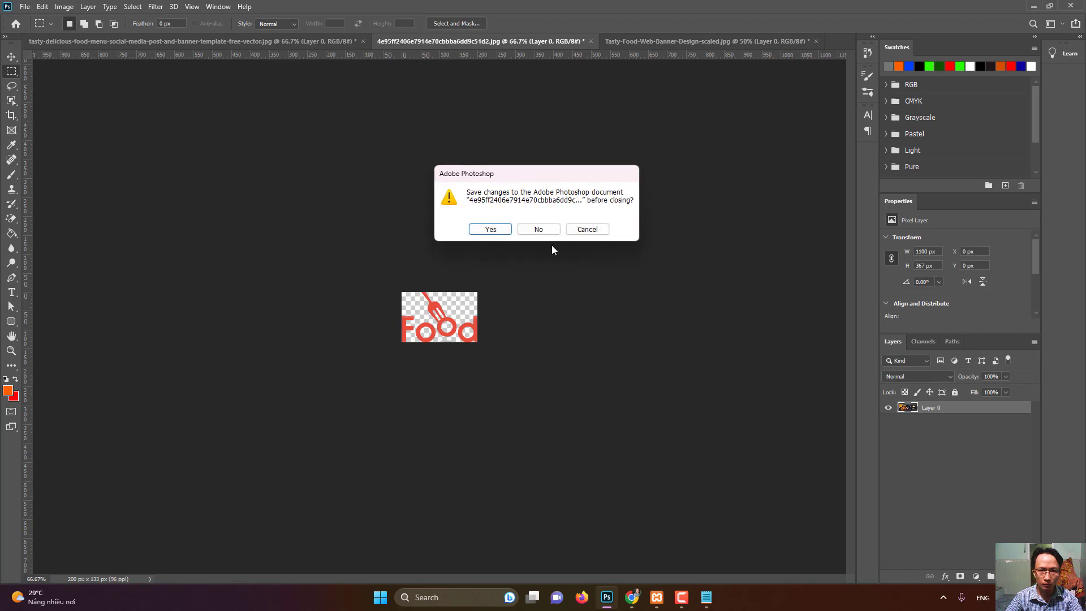
left_click(537, 230)
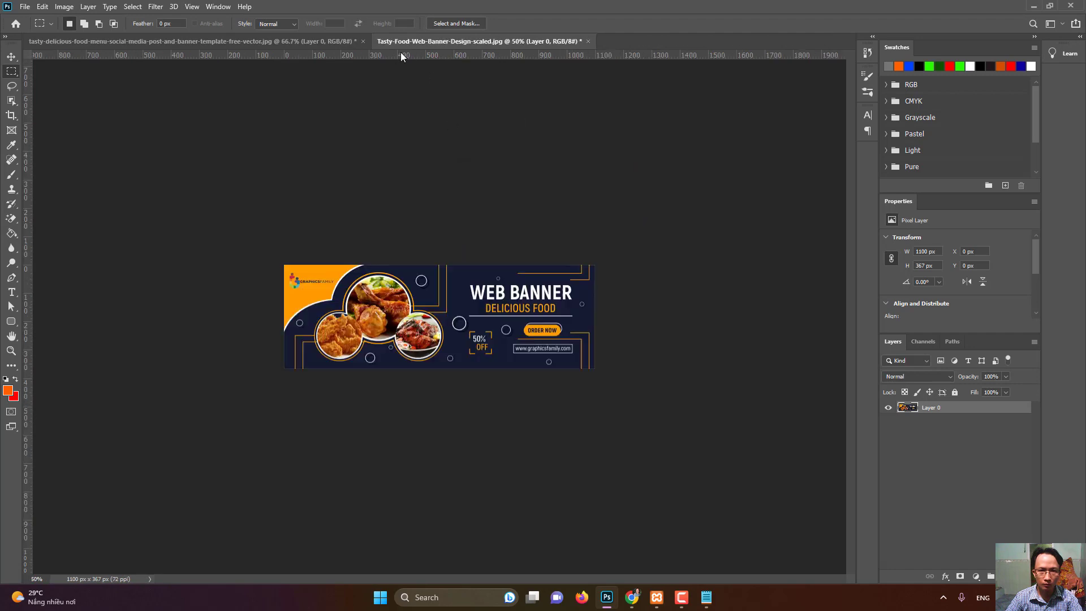
- Close the tasty-delicious-food-menu document without saving its changes and reopen the original image from the Downloads folder
left_click(362, 41)
left_click(538, 221)
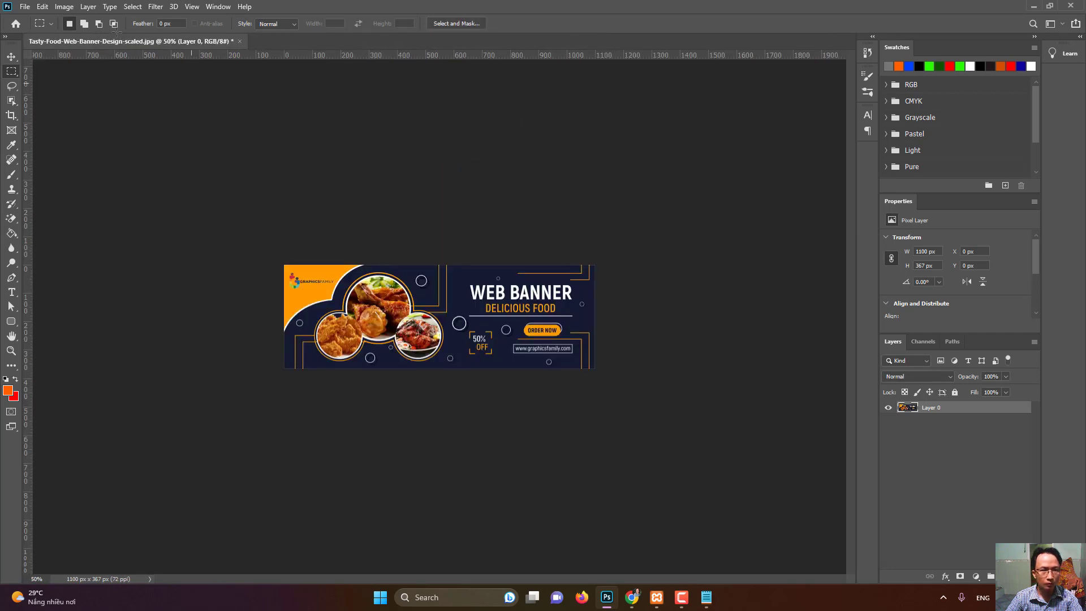
left_click(25, 8)
left_click(39, 31)
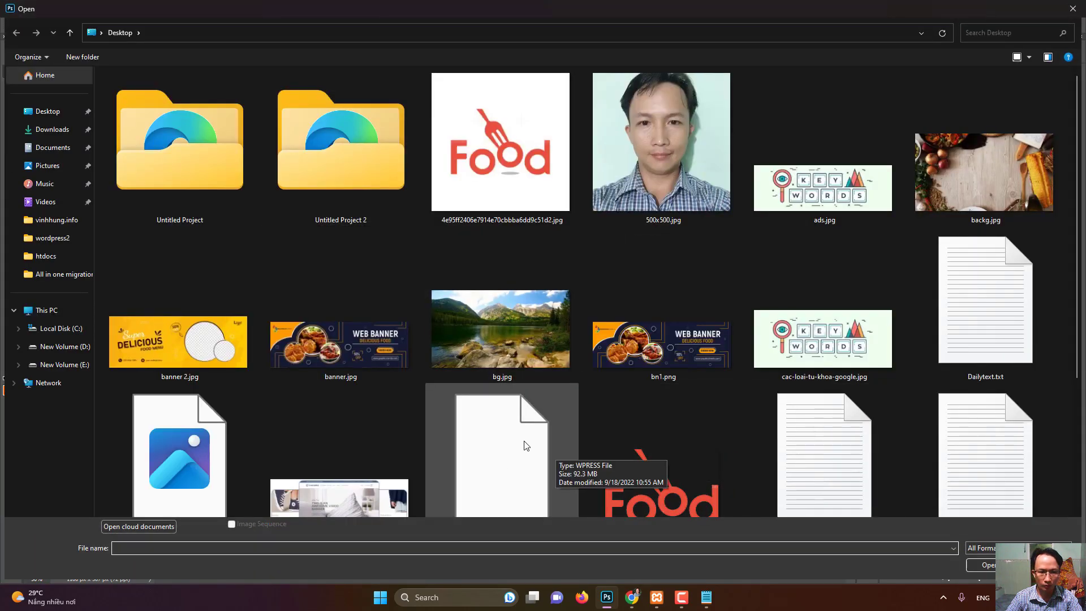
left_click(65, 137)
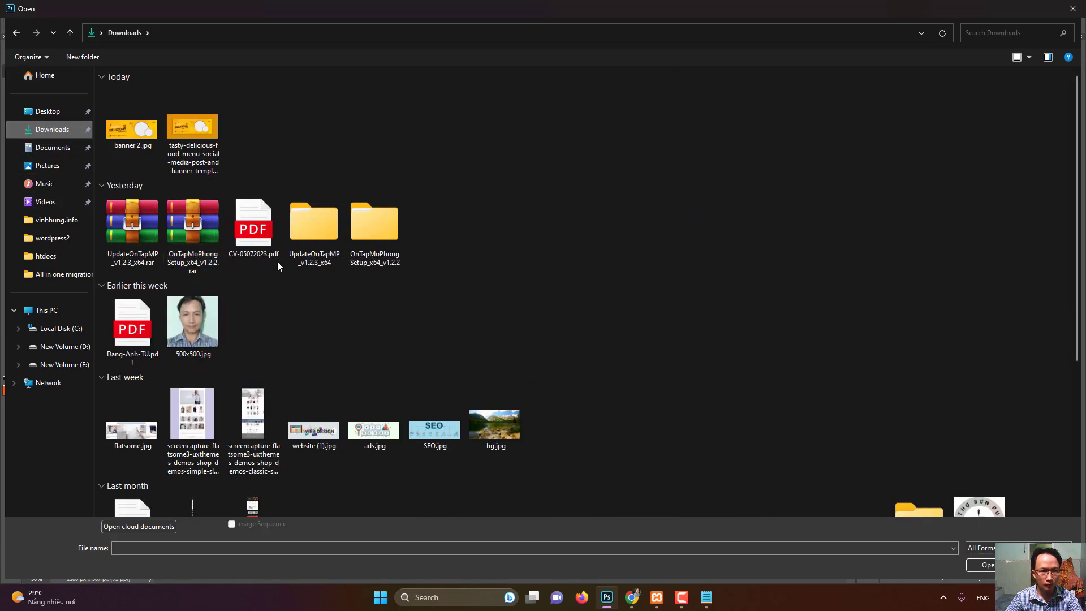
double_click(189, 132)
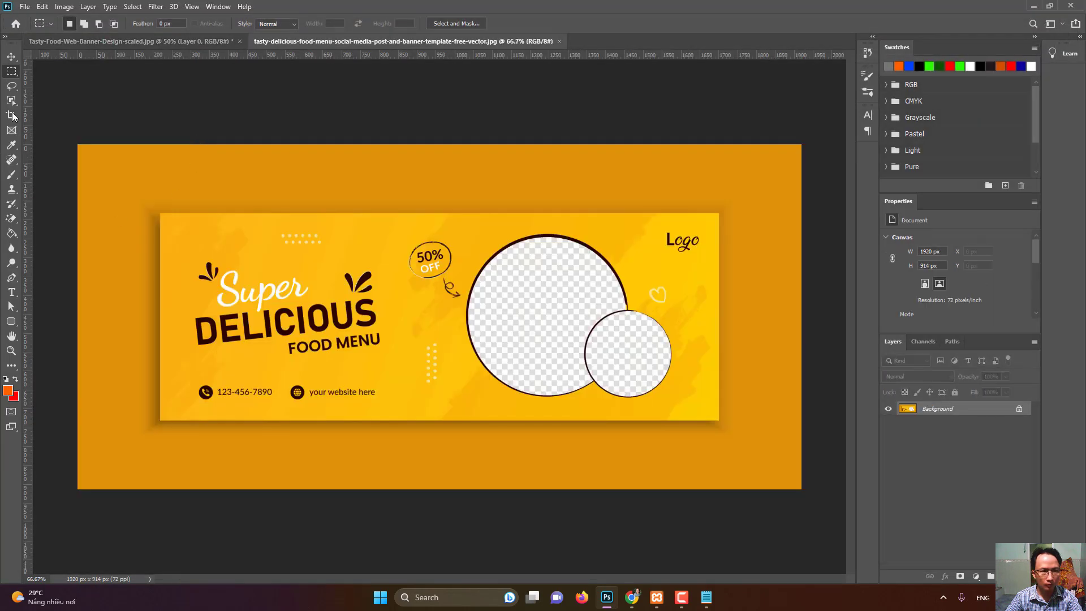
- Unlock the background layer and delete the darker orange border on all four sides of the yellow food menu banner
left_click(1017, 409)
left_click_drag(69, 133, 160, 567)
key("Delete")
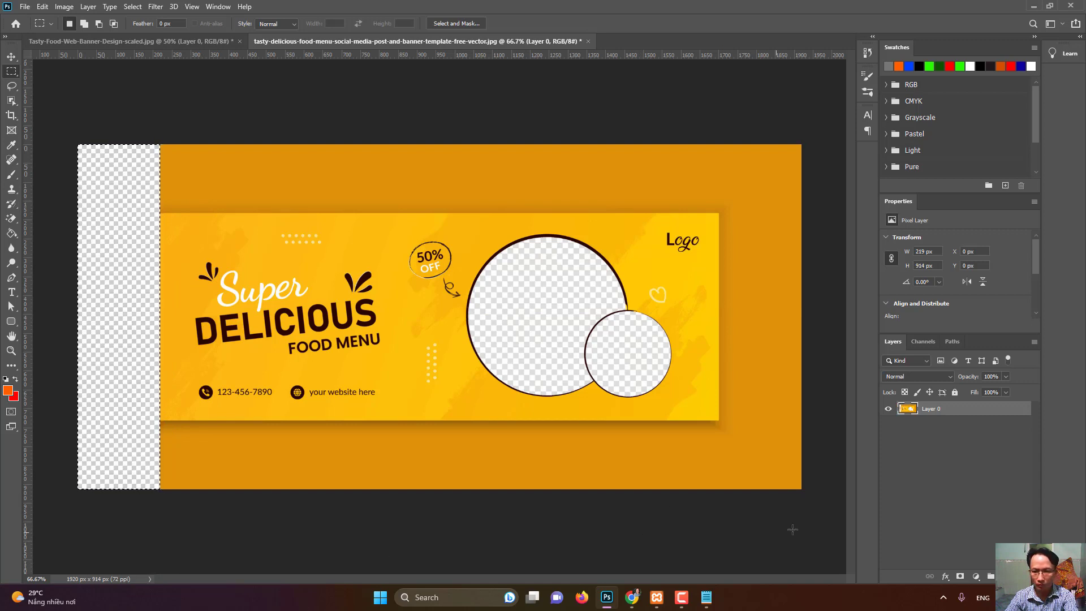
left_click_drag(808, 491, 718, 118)
key("Delete")
left_click_drag(802, 491, 40, 419)
key("Delete")
left_click_drag(77, 145, 795, 214)
key("Delete")
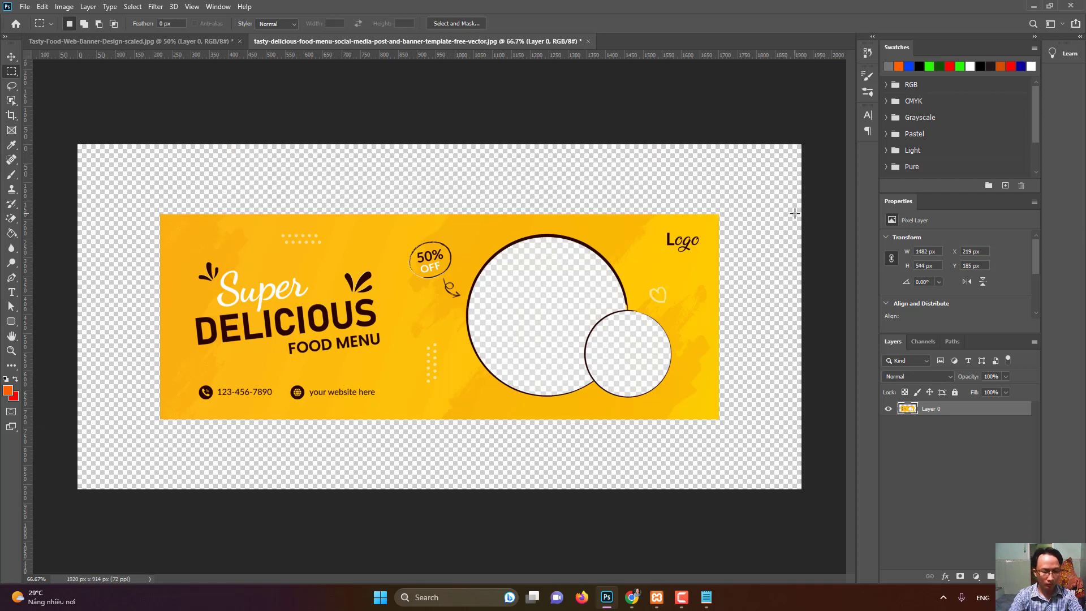
- Trim the yellow banner based on transparent pixels, cutting away the top, bottom, left and right
left_click(64, 7)
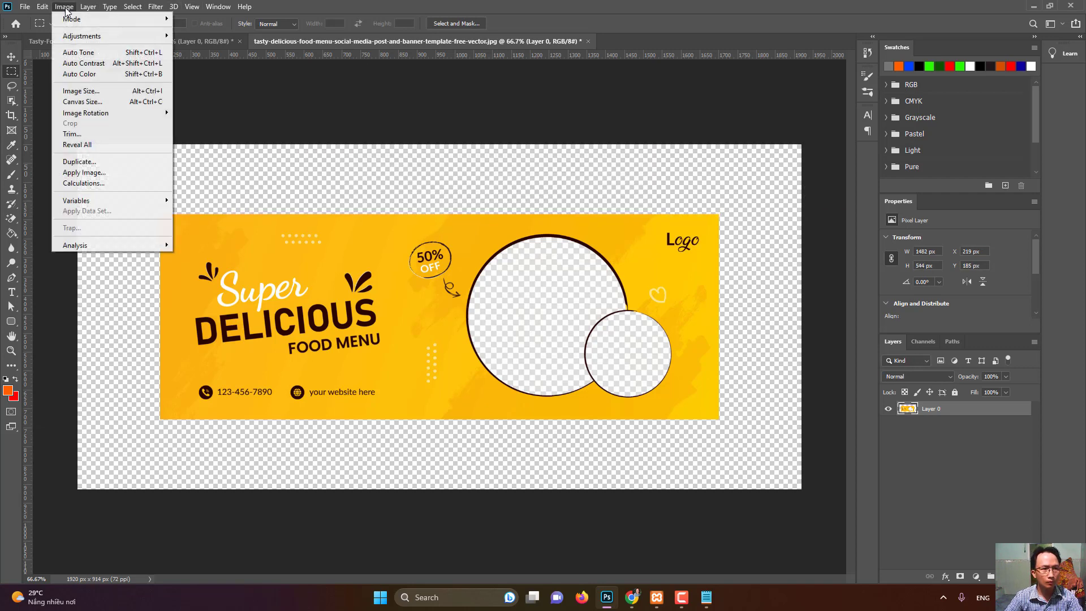
left_click(79, 133)
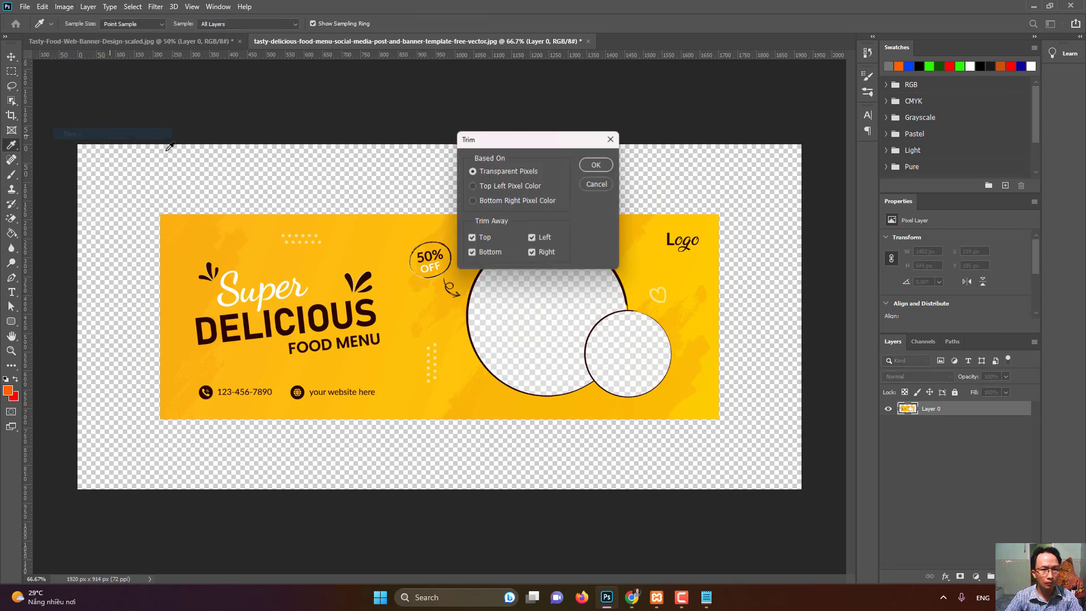
left_click(595, 164)
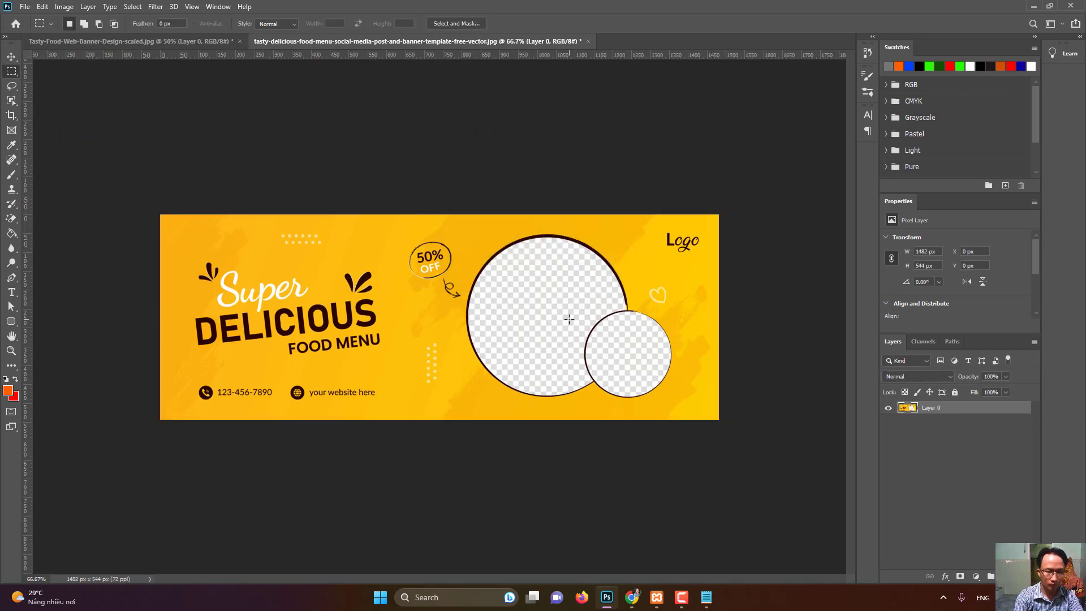
- Resize the yellow banner image to a width of 1100 pixels, keeping its proportions
key("ctrl+alt+i")
type("110")
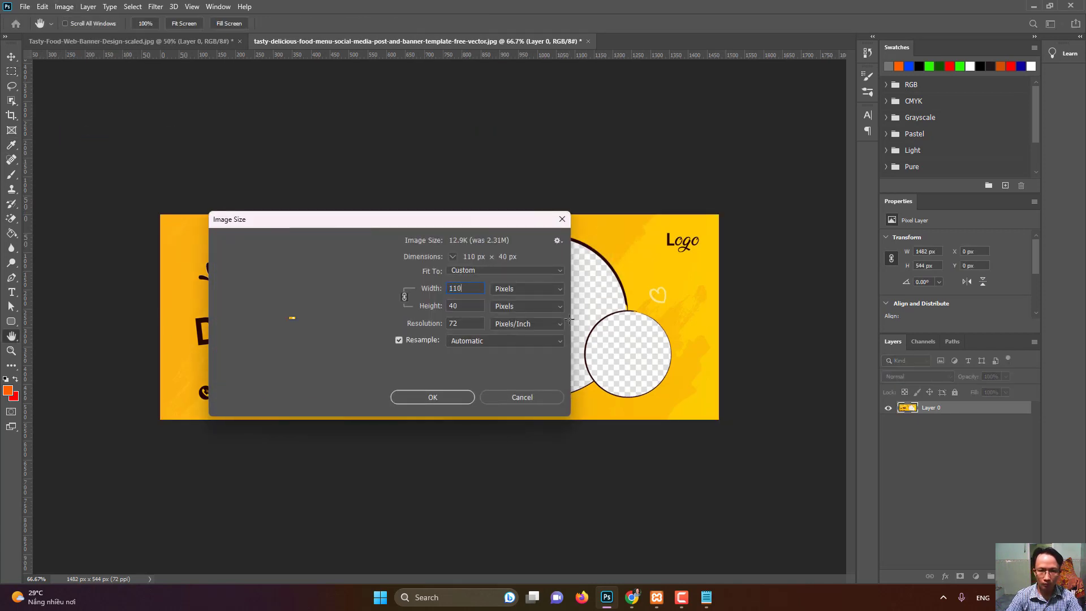
type("0")
left_click(432, 397)
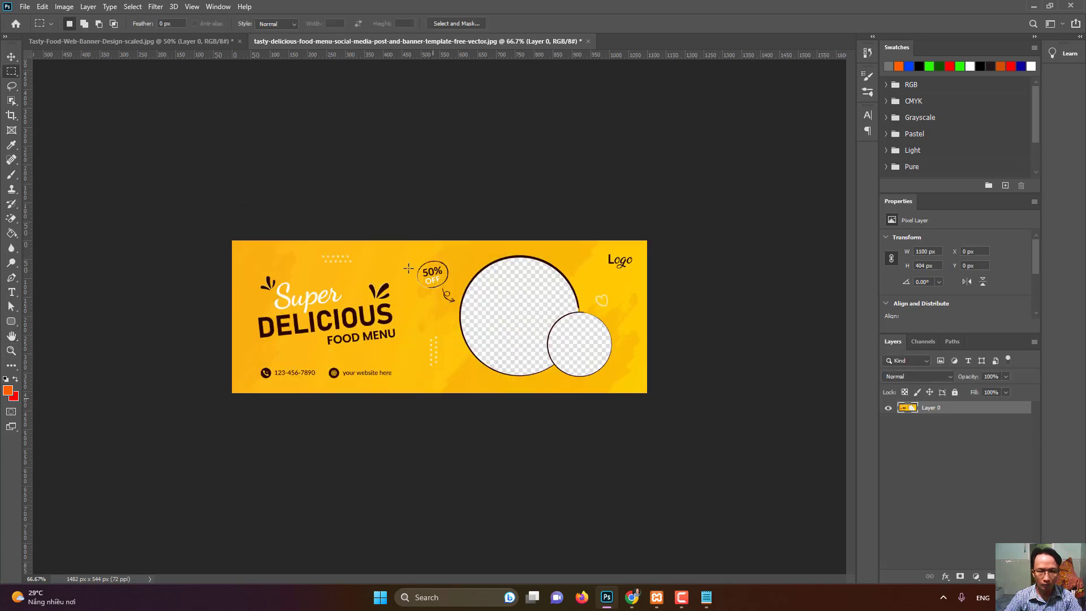
- Save the resized yellow banner to the Desktop as a PNG file named bn2
left_click(25, 6)
left_click(57, 142)
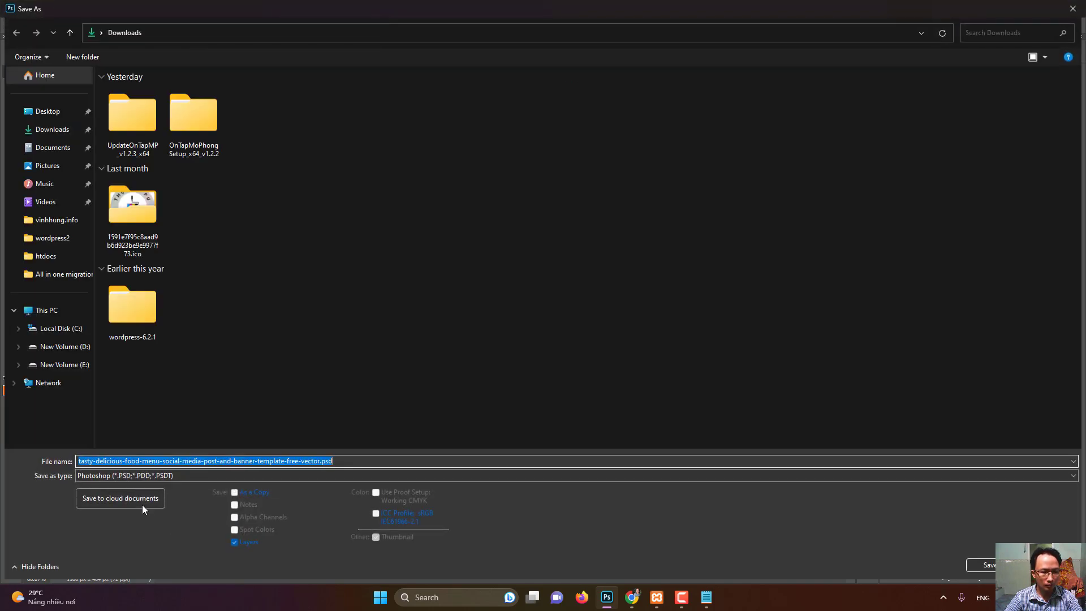
left_click(147, 476)
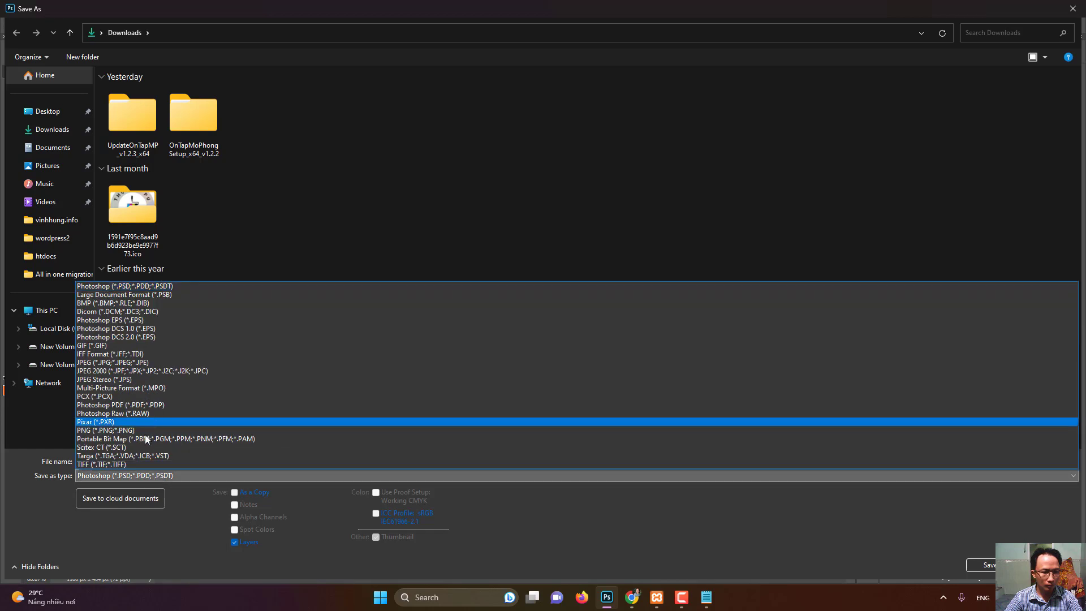
left_click(132, 433)
left_click(156, 462)
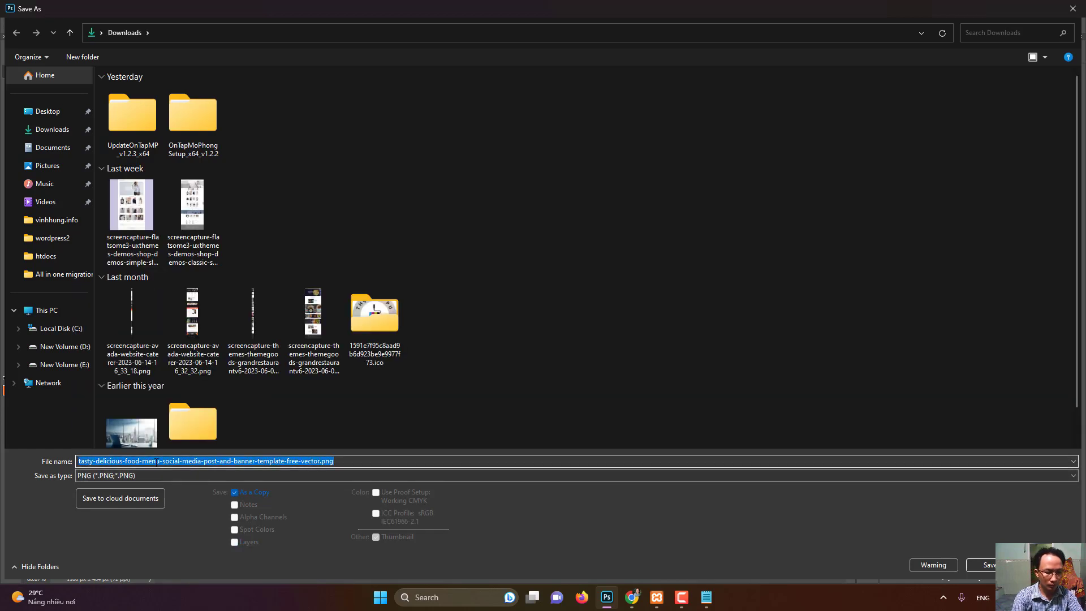
type("bn2")
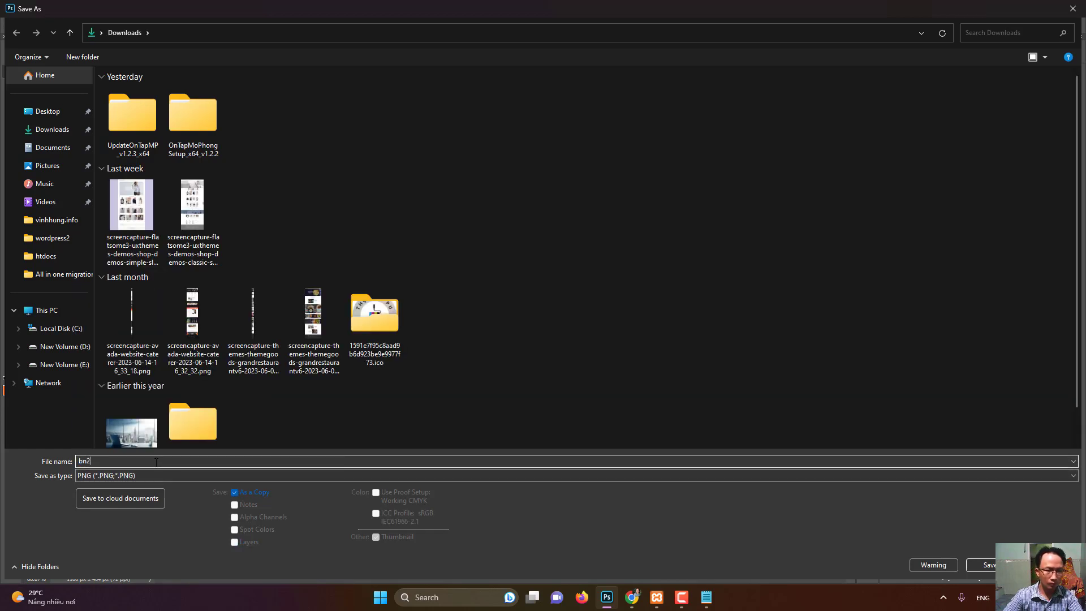
left_click(41, 116)
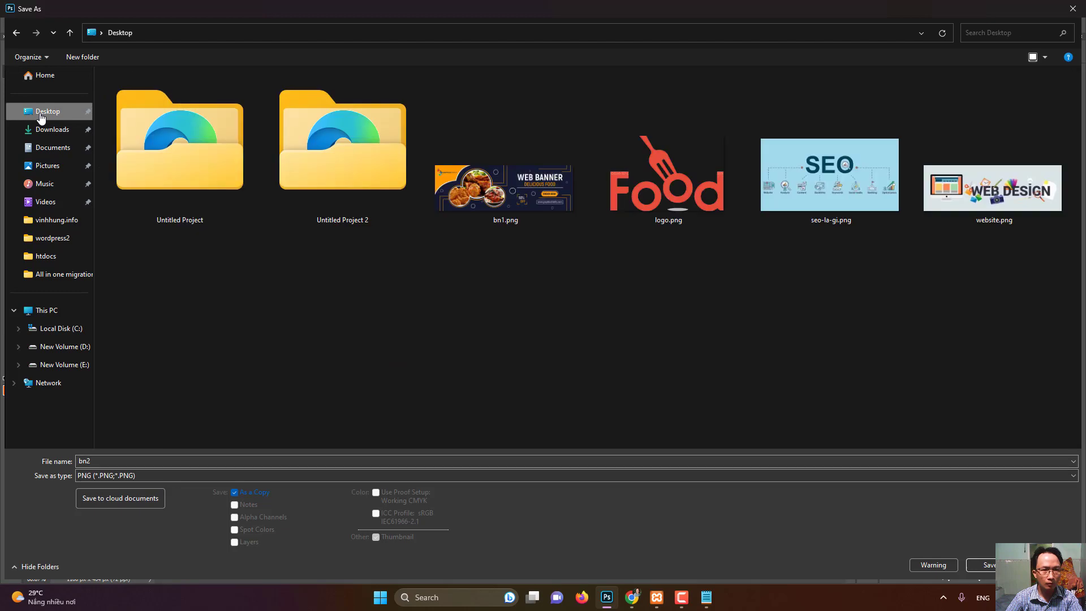
left_click(986, 563)
left_click(606, 178)
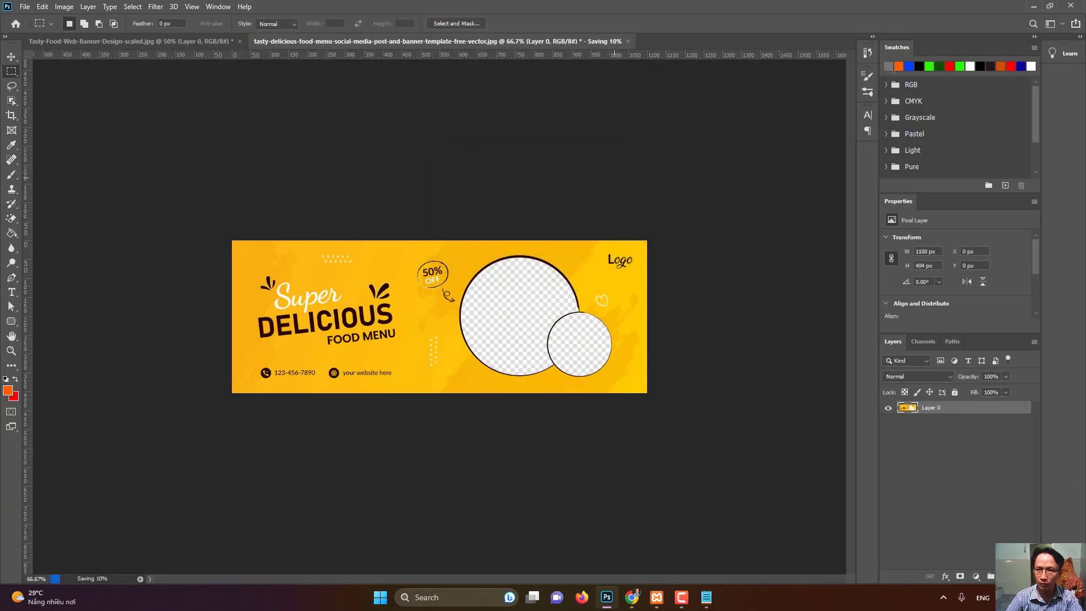
- Switch to Chrome and open the restaurant site's home page for editing in UX Builder
left_click(1033, 6)
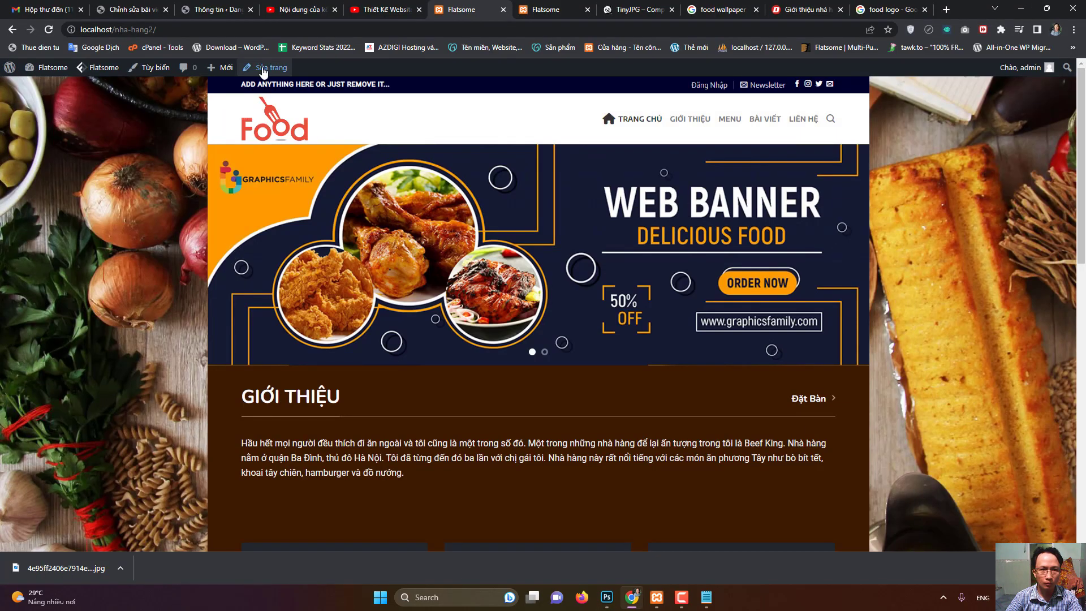
left_click(271, 85)
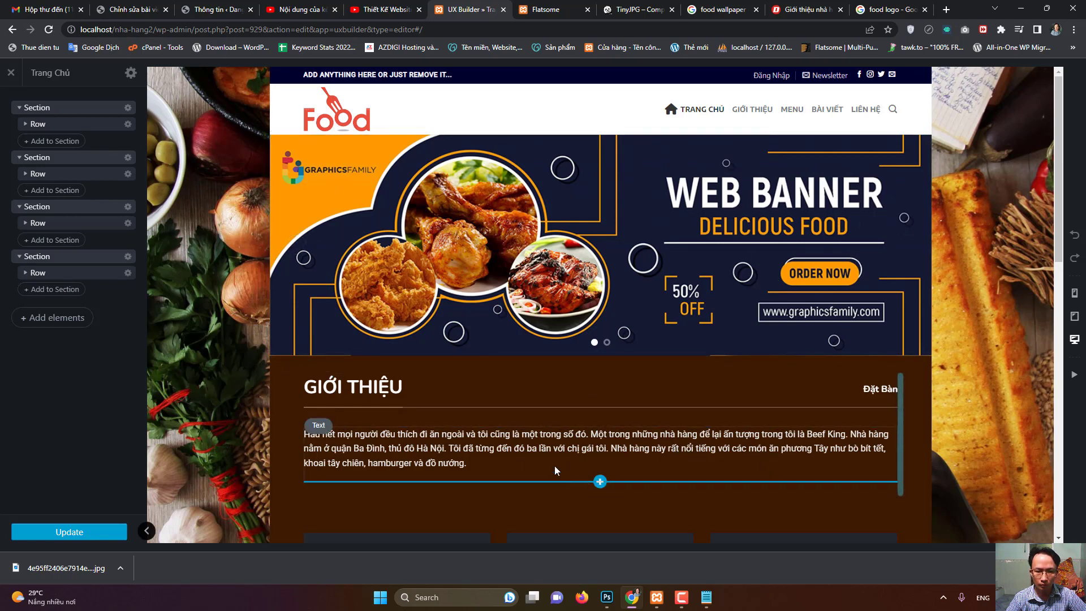
scroll(557, 471, "down", 5)
scroll(364, 343, "up", 5)
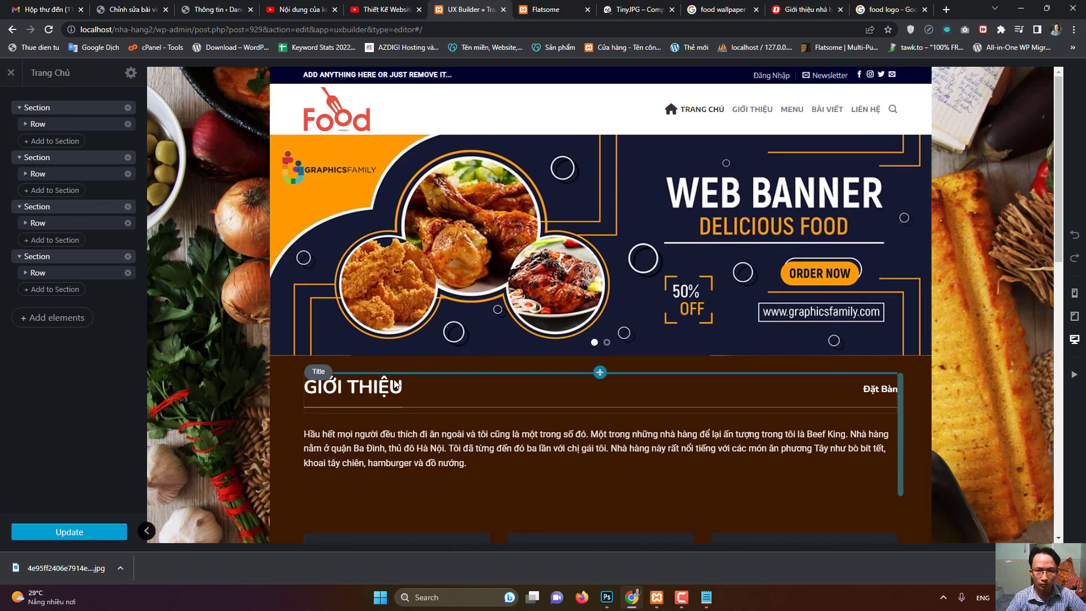
- Replace the image of the slider's first slide with bn1.png uploaded from the Desktop
left_click(501, 225)
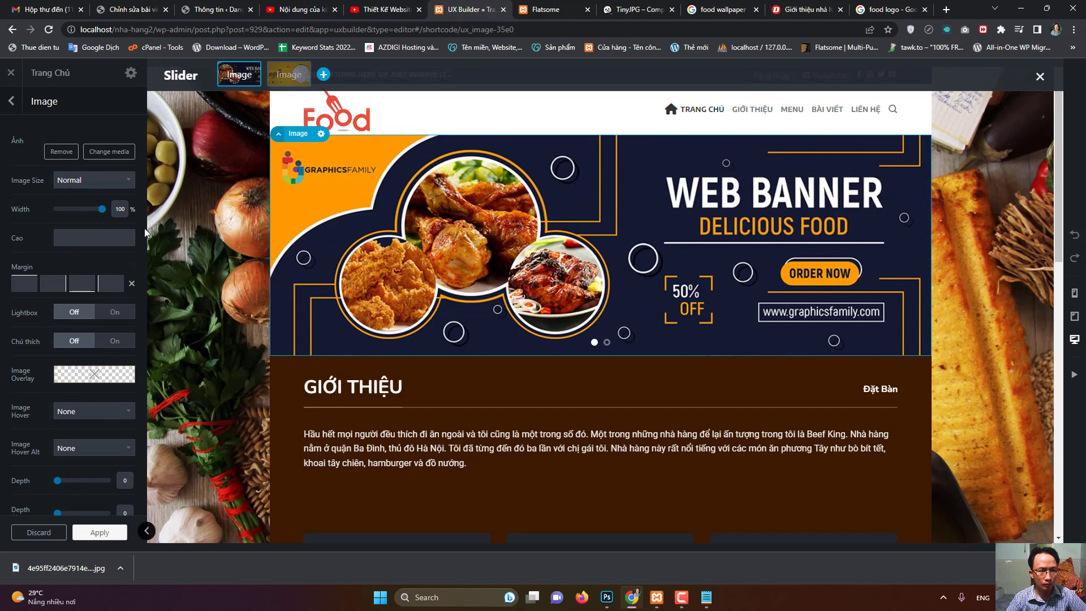
left_click(107, 178)
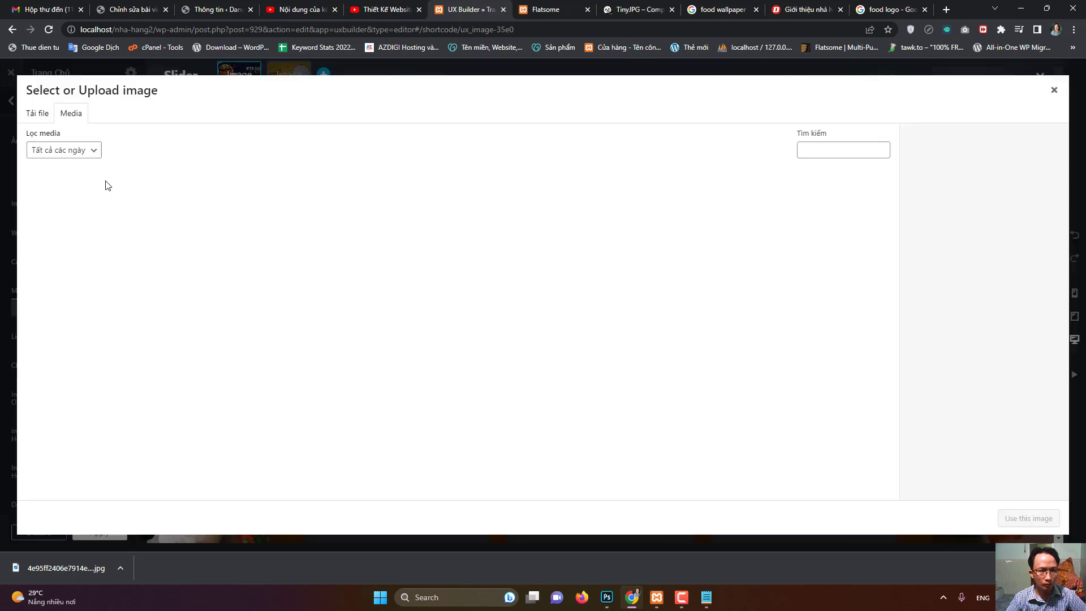
left_click(37, 115)
left_click(543, 299)
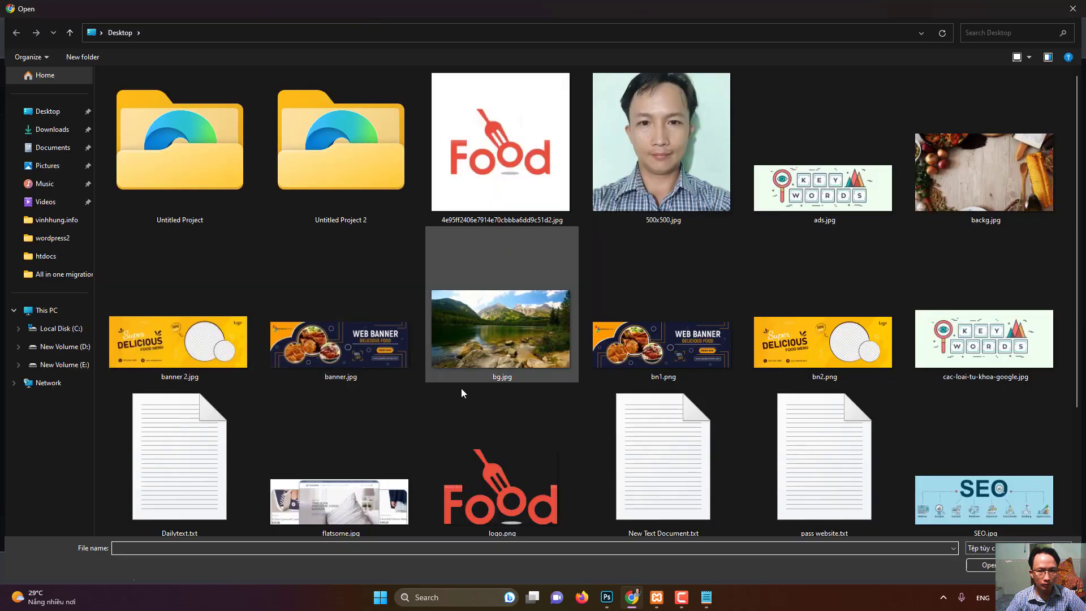
double_click(688, 362)
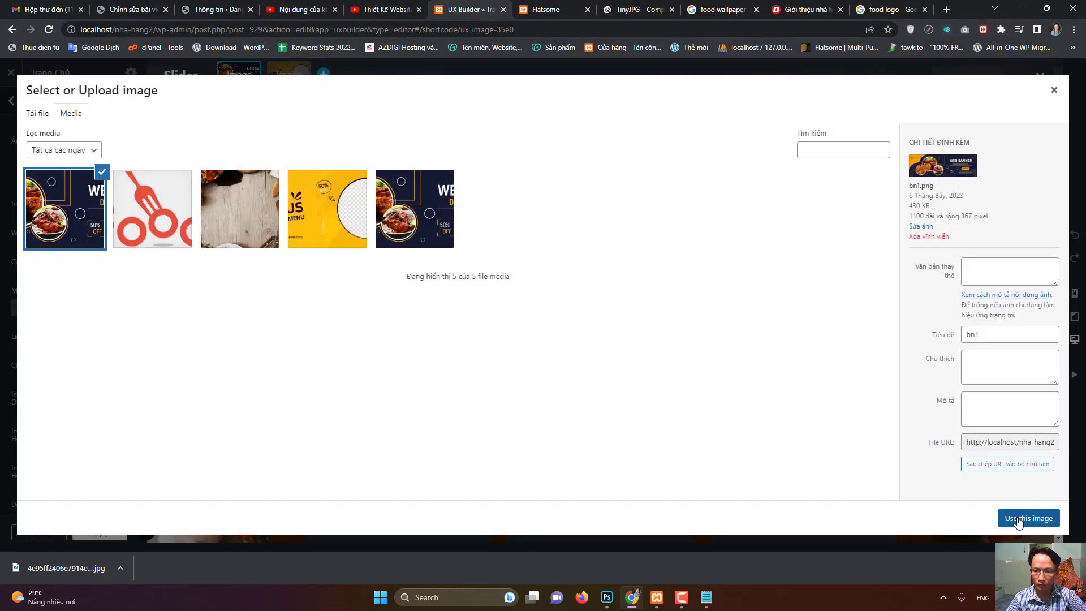
left_click(1015, 518)
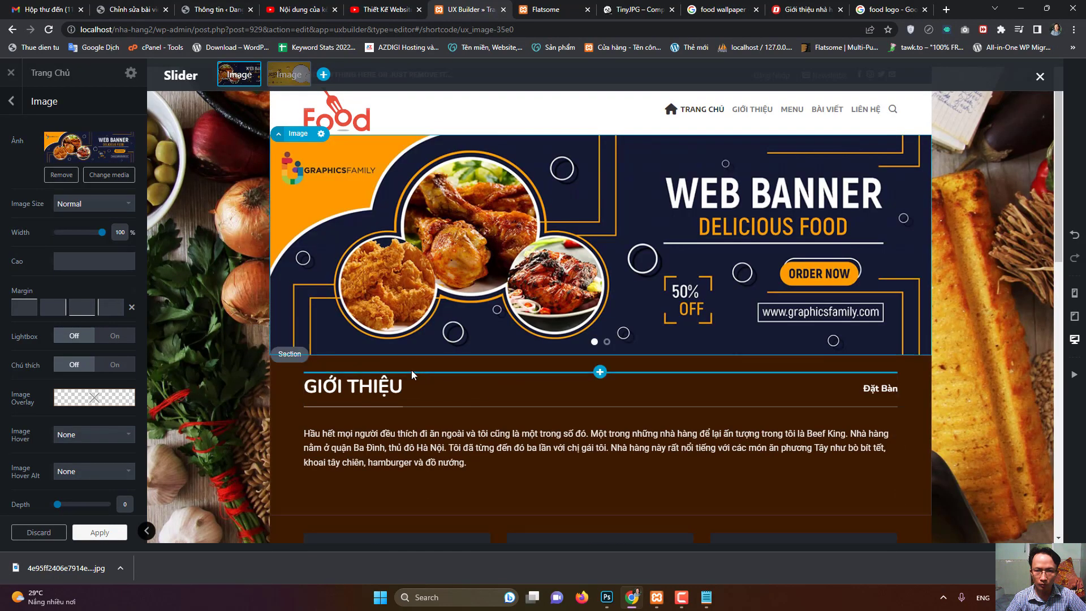
- Replace the image of the slider's second slide with bn2.png uploaded from the Desktop and apply the change
left_click(287, 76)
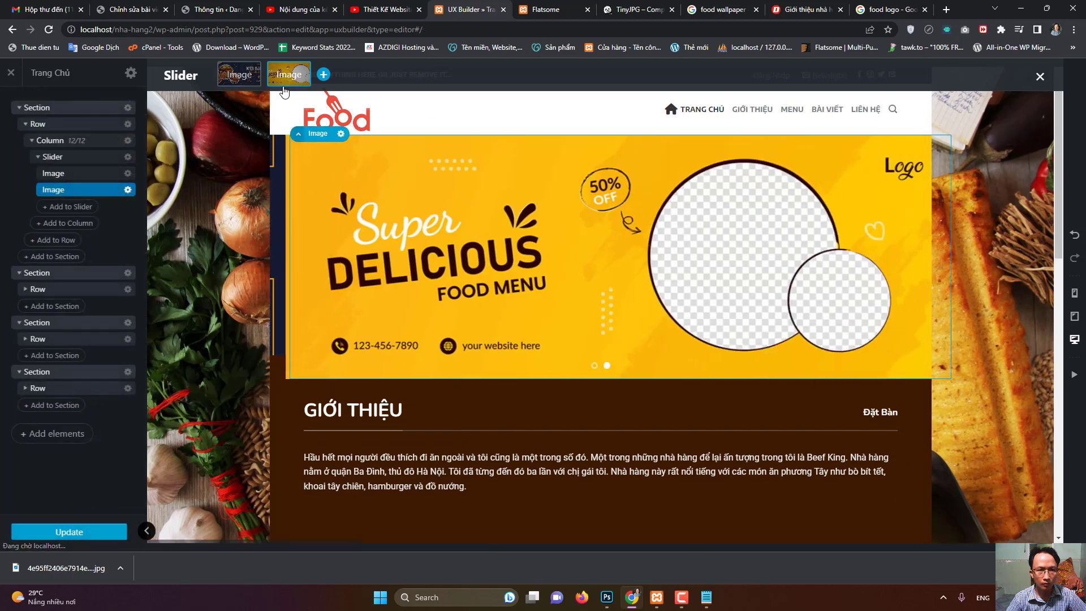
left_click(417, 216)
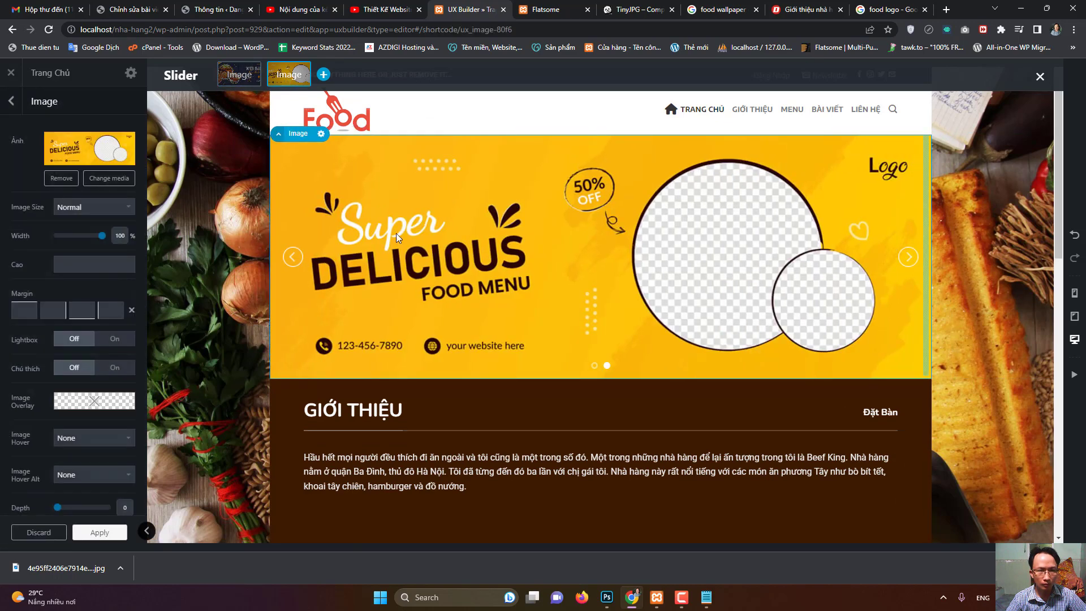
left_click(118, 180)
left_click(37, 115)
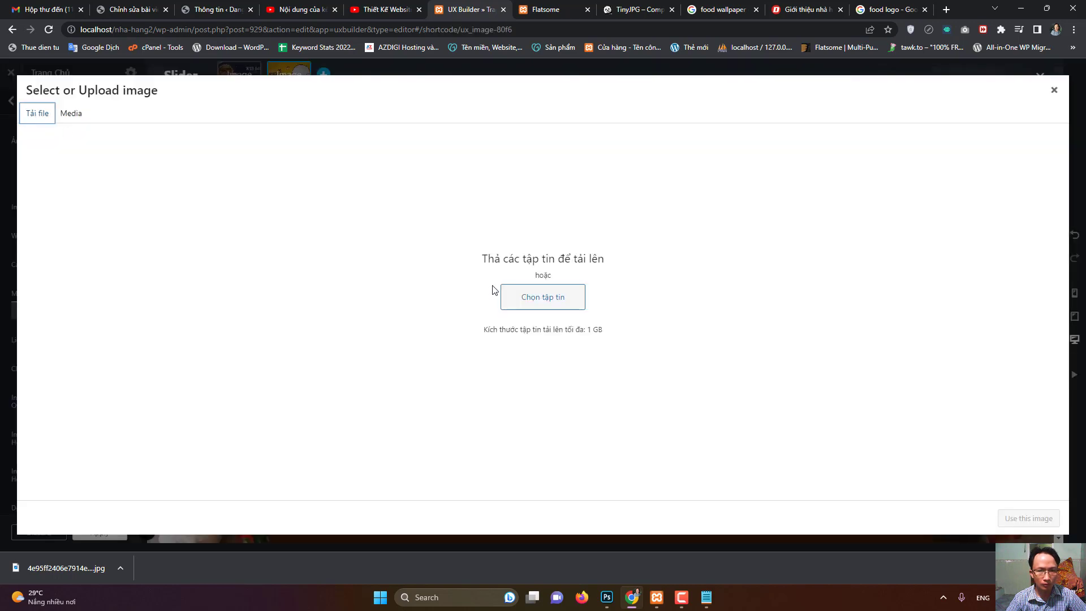
left_click(526, 303)
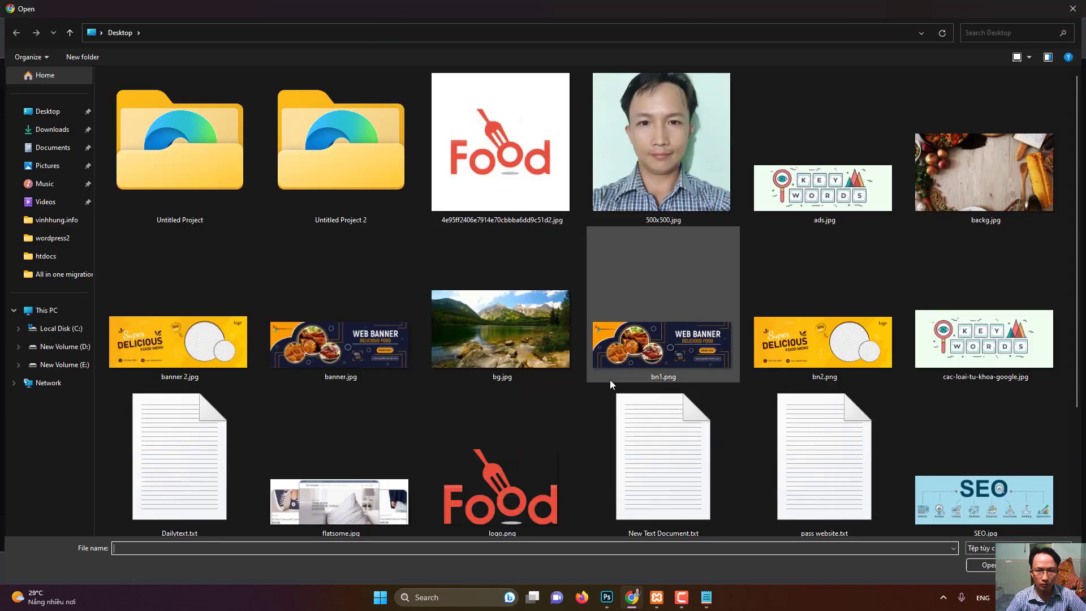
double_click(843, 351)
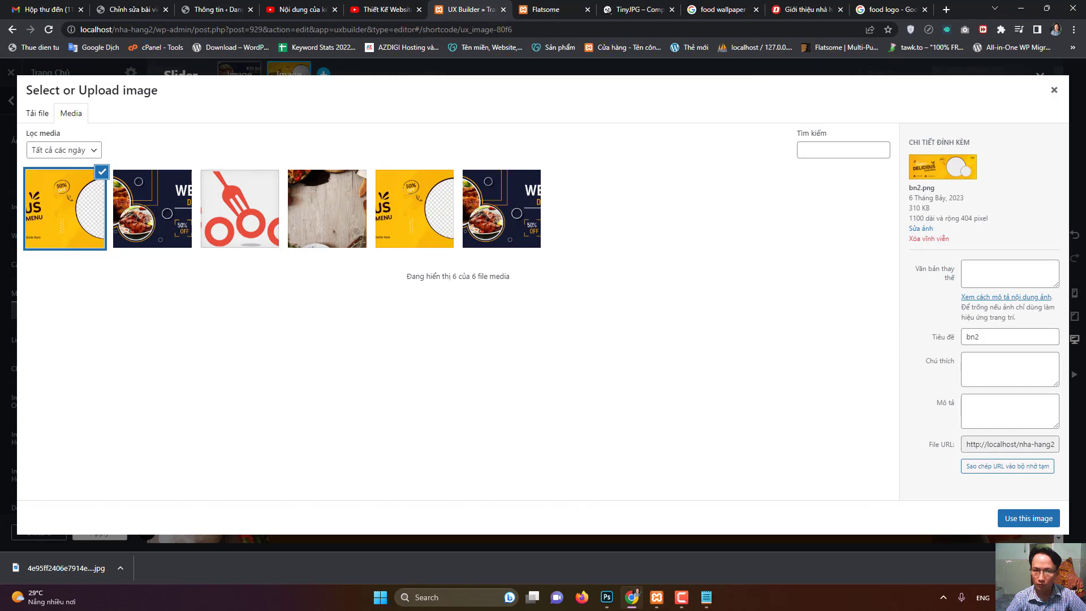
left_click(1028, 518)
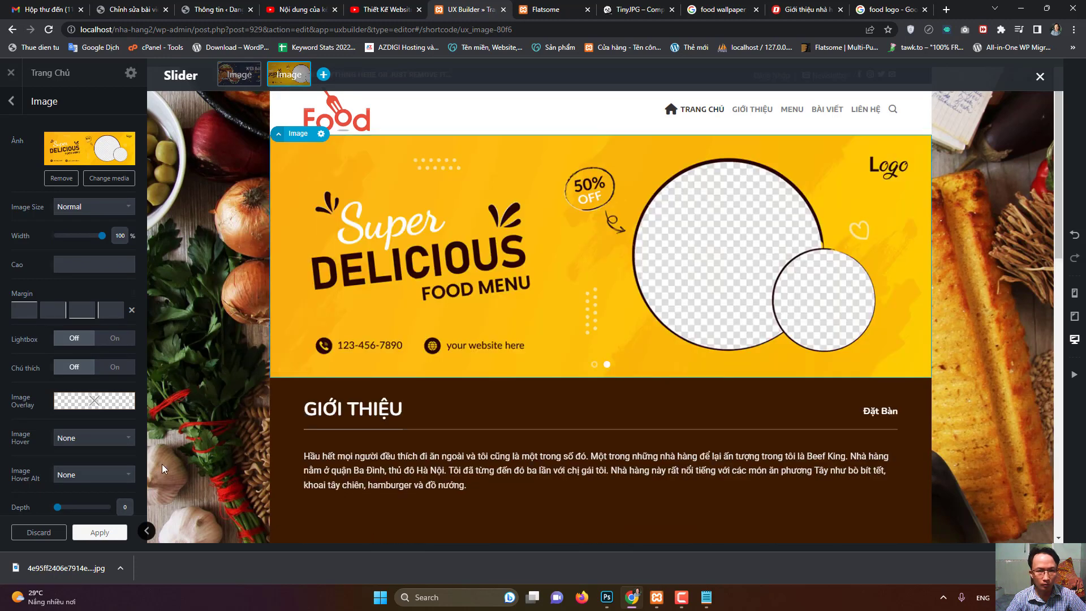
left_click(104, 532)
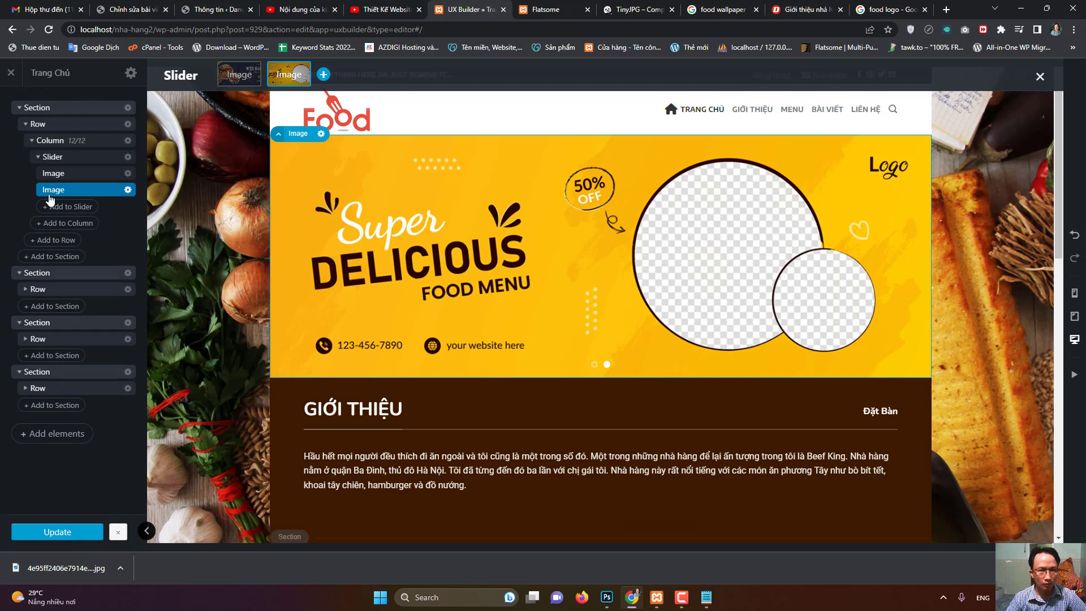
- Update the home page and leave the builder to check both banner slides on the site
left_click(11, 75)
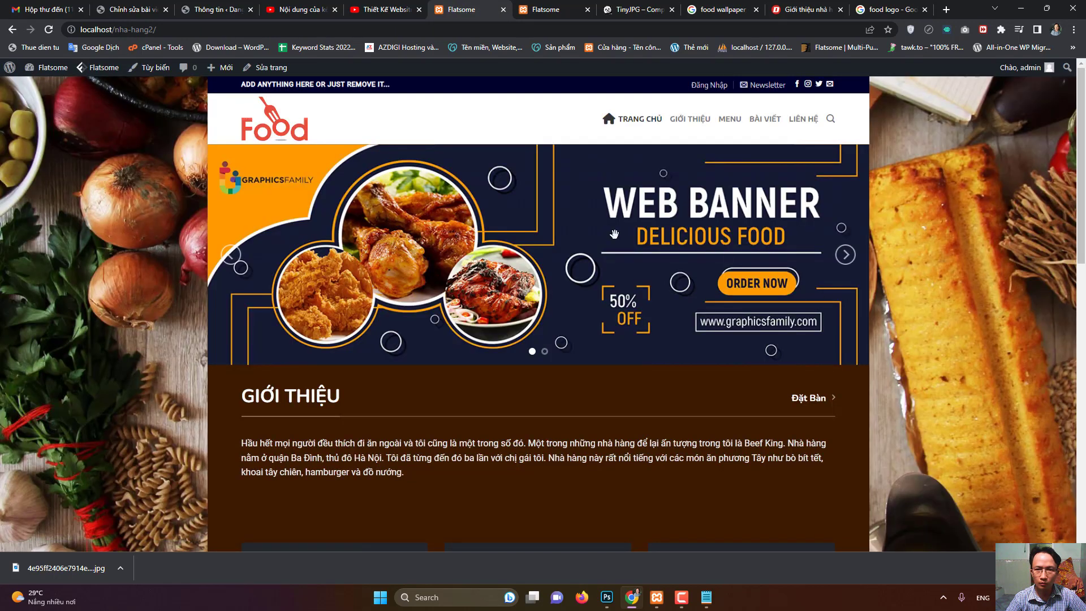
left_click_drag(583, 372, 455, 369)
scroll(463, 402, "down", 4)
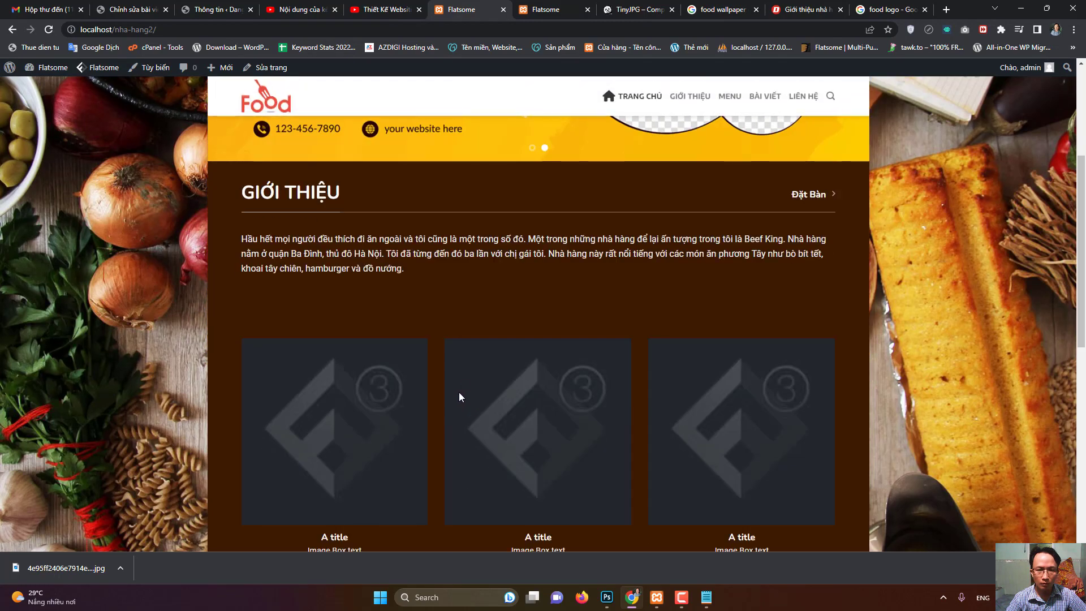
scroll(456, 390, "up", 4)
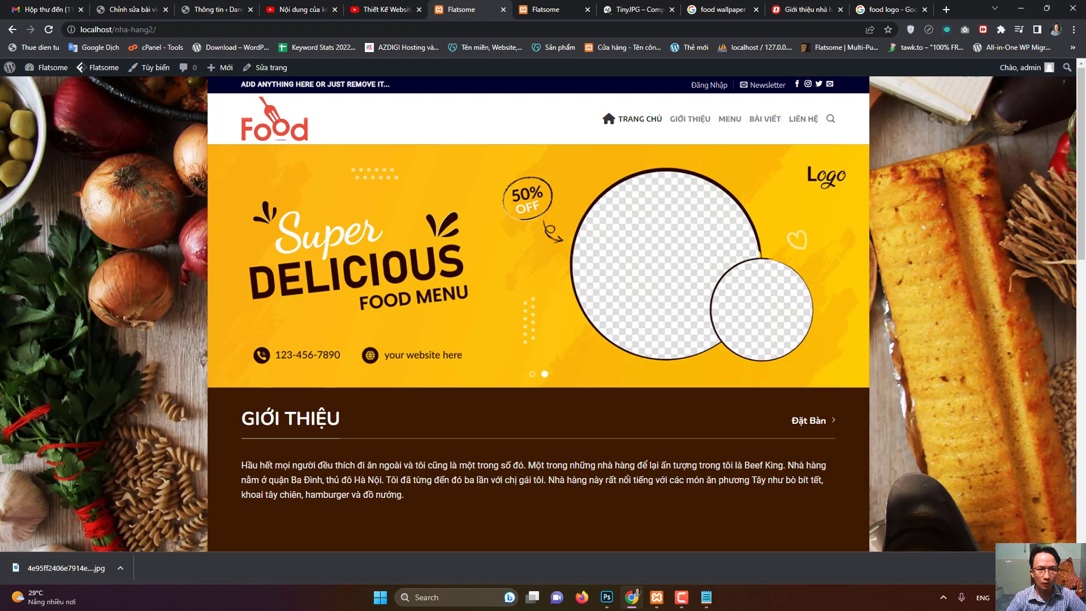
- Open the theme's header top bar customization and select the placeholder text inside the HTML 1 element
left_click_drag(242, 87, 400, 87)
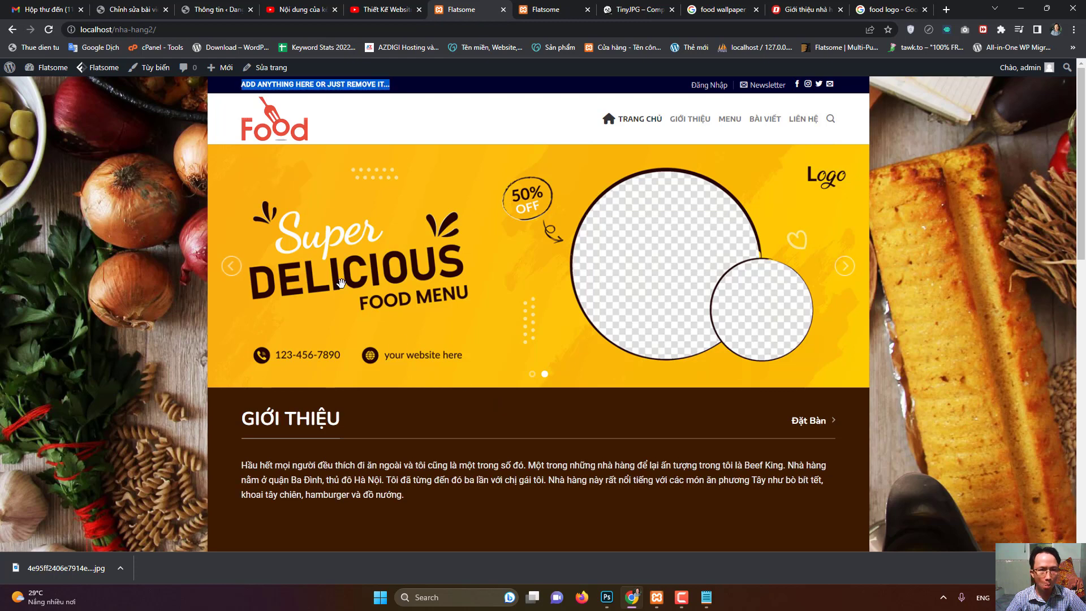
mouse_move(104, 67)
mouse_move(122, 88)
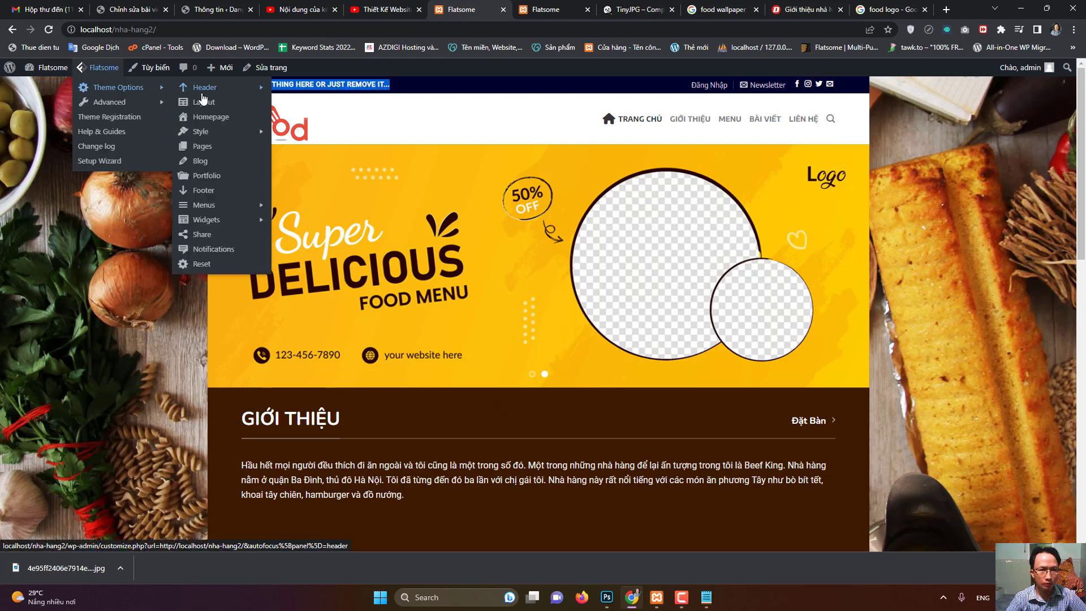
mouse_move(233, 94)
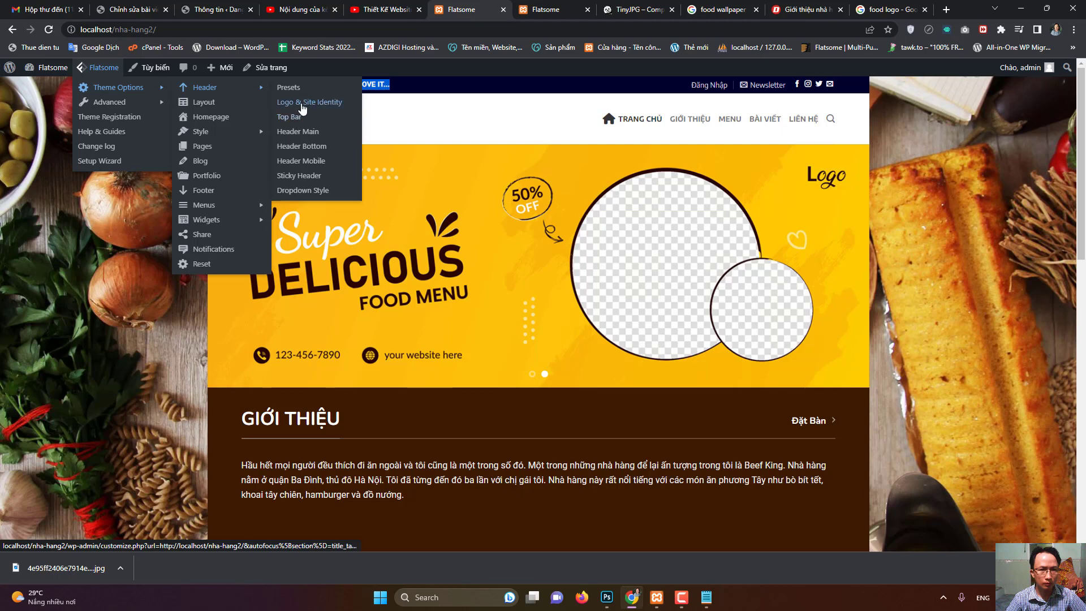
left_click(289, 118)
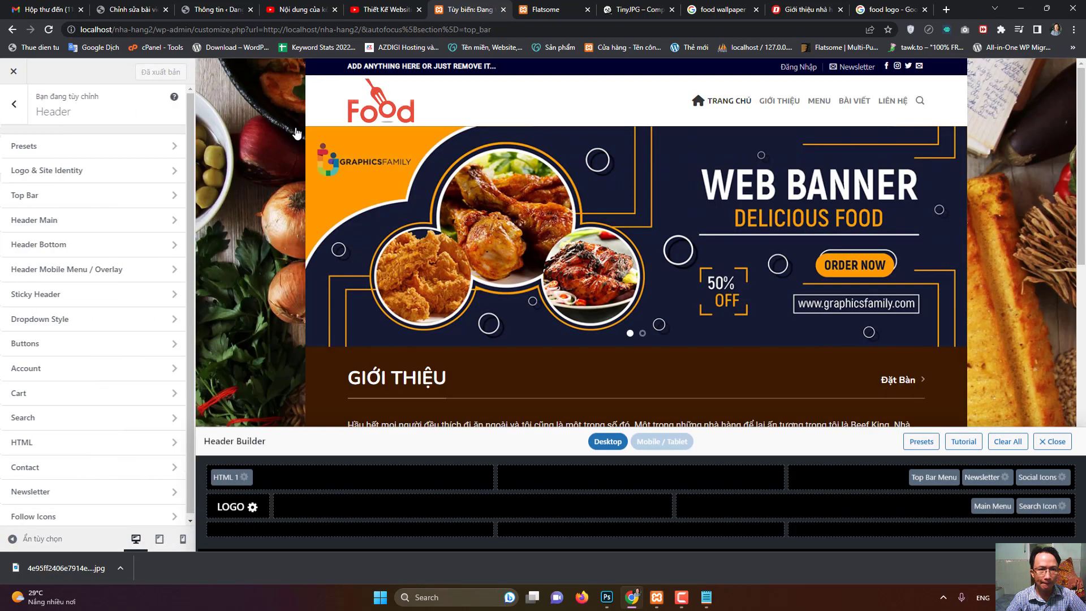
left_click(247, 458)
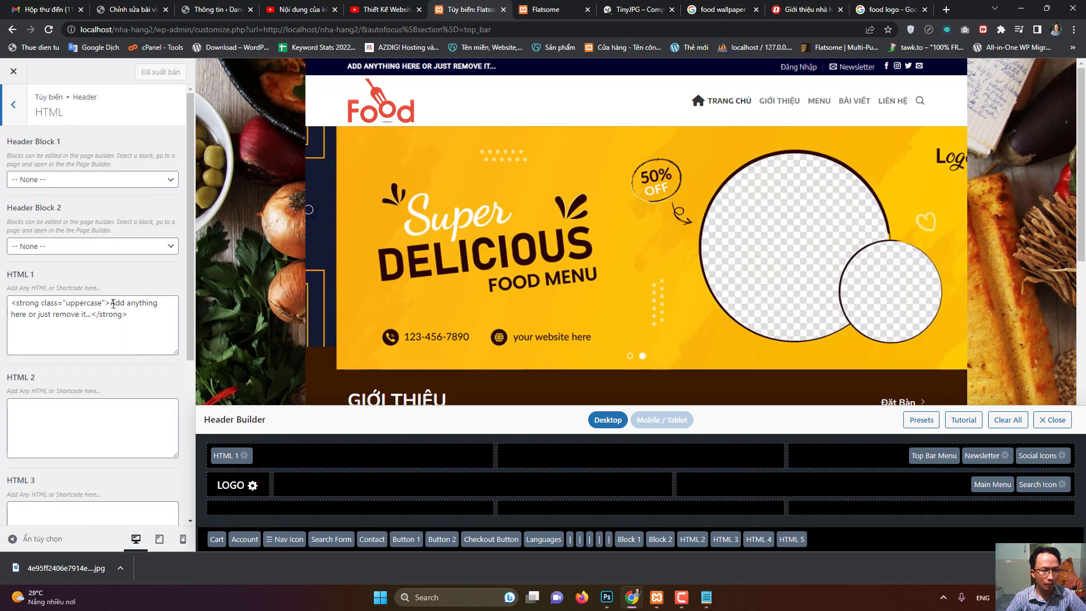
left_click_drag(111, 303, 94, 317)
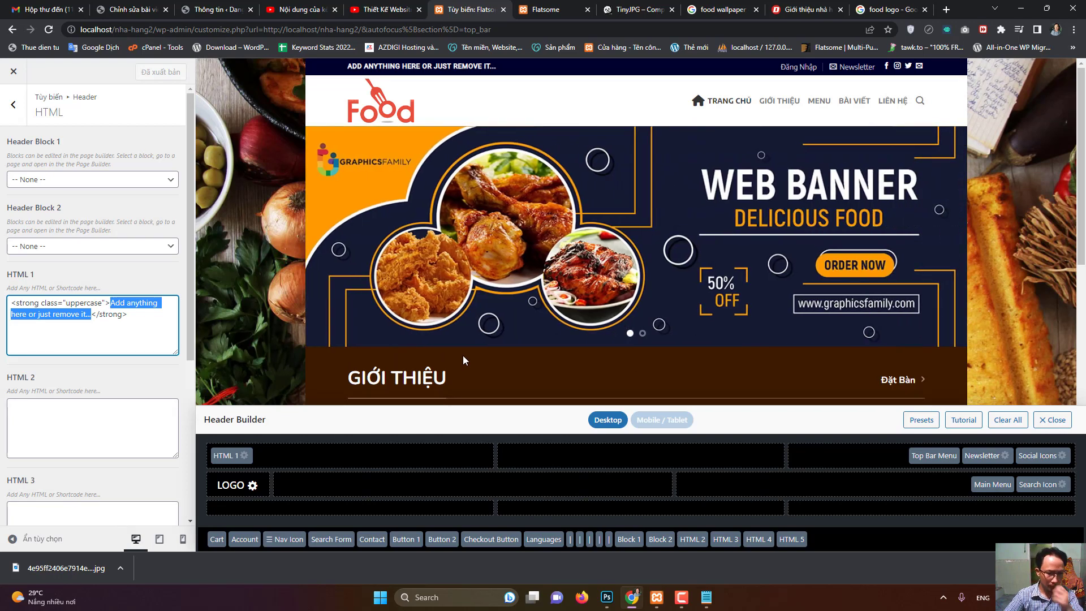
type("Chúng T")
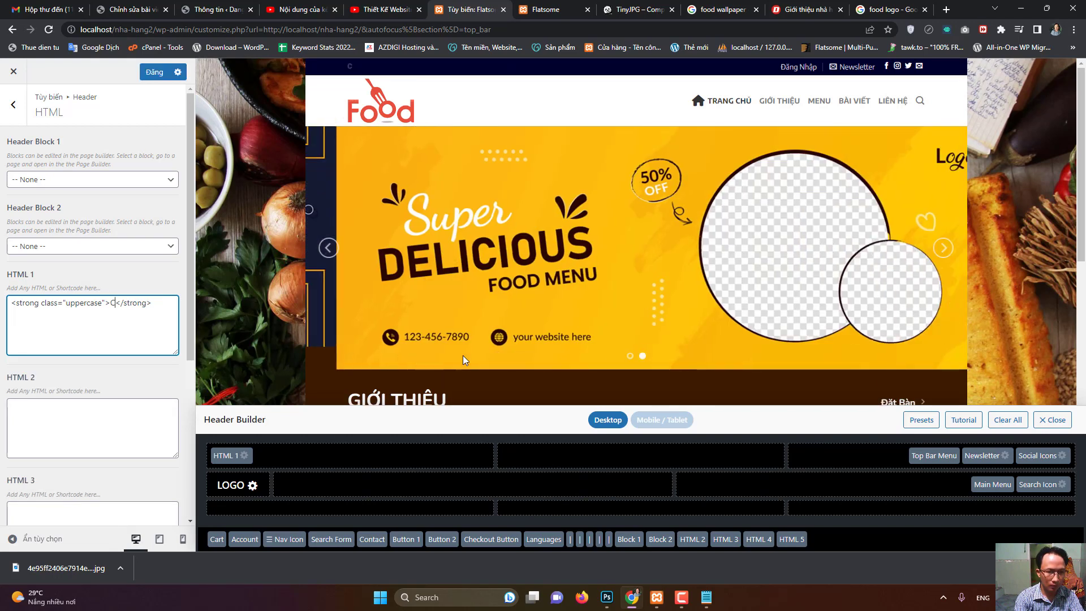
type("ôi Chu")
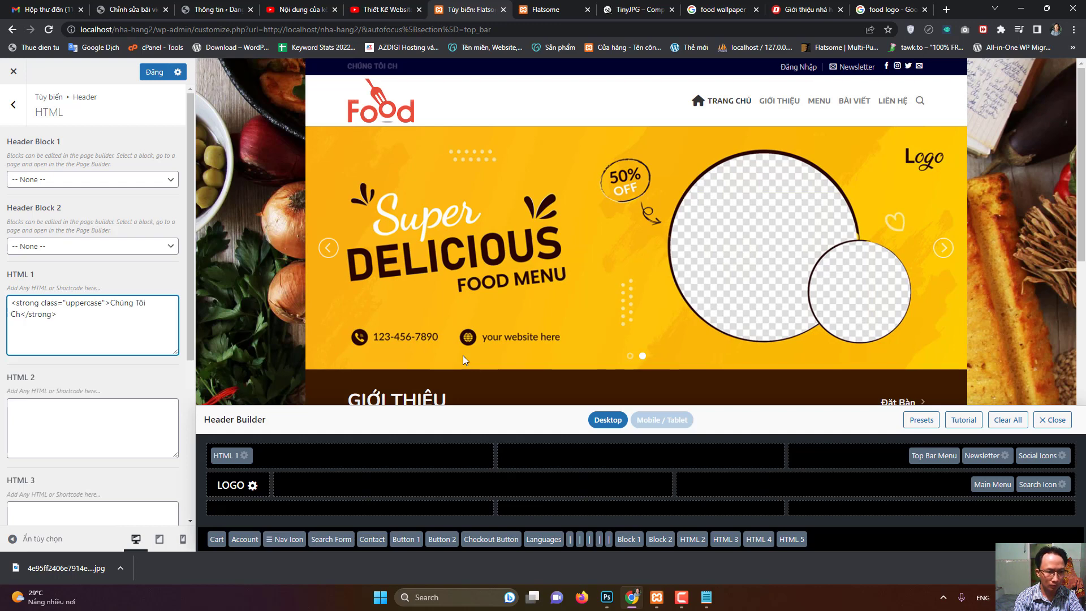
type("h")
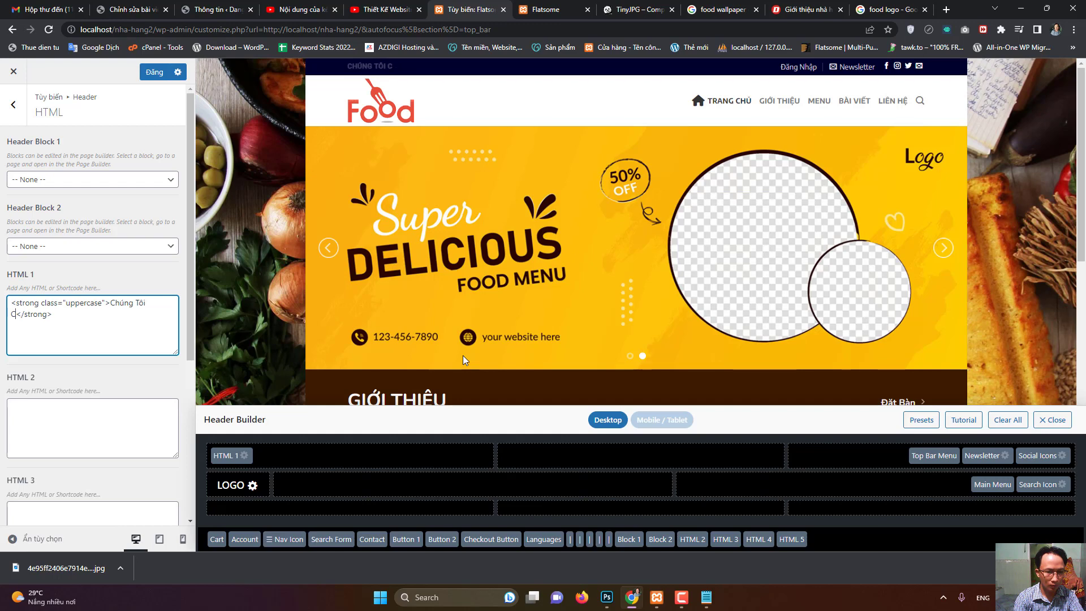
type("ng Cấp Nhưng")
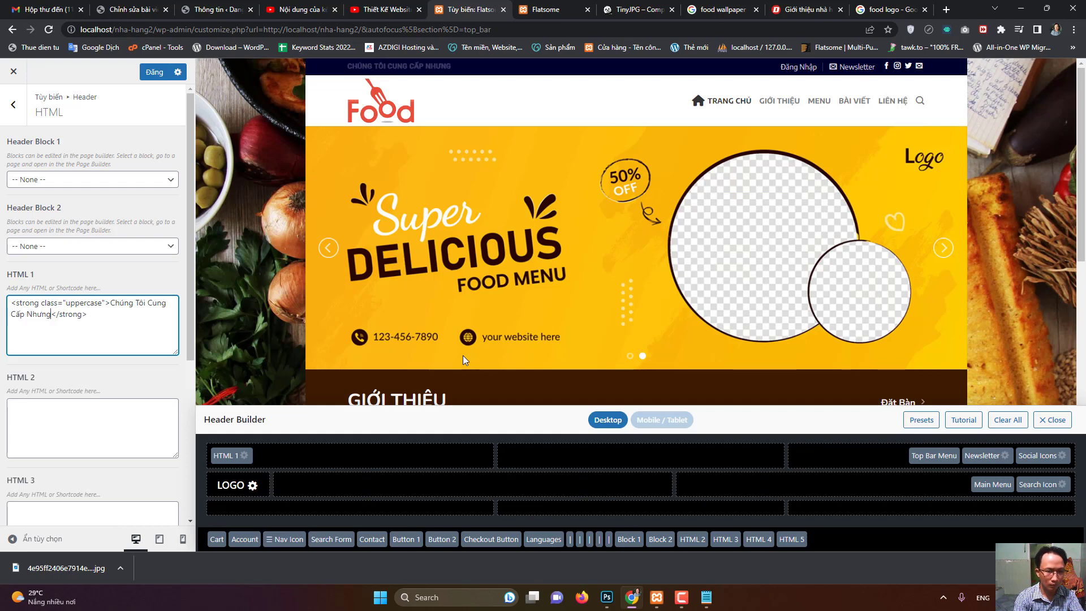
key("BackSpace")
key("BackSpace")
key("BackSpace")
key("BackSpace")
key("BackSpace")
key("BackSpace")
key("BackSpace")
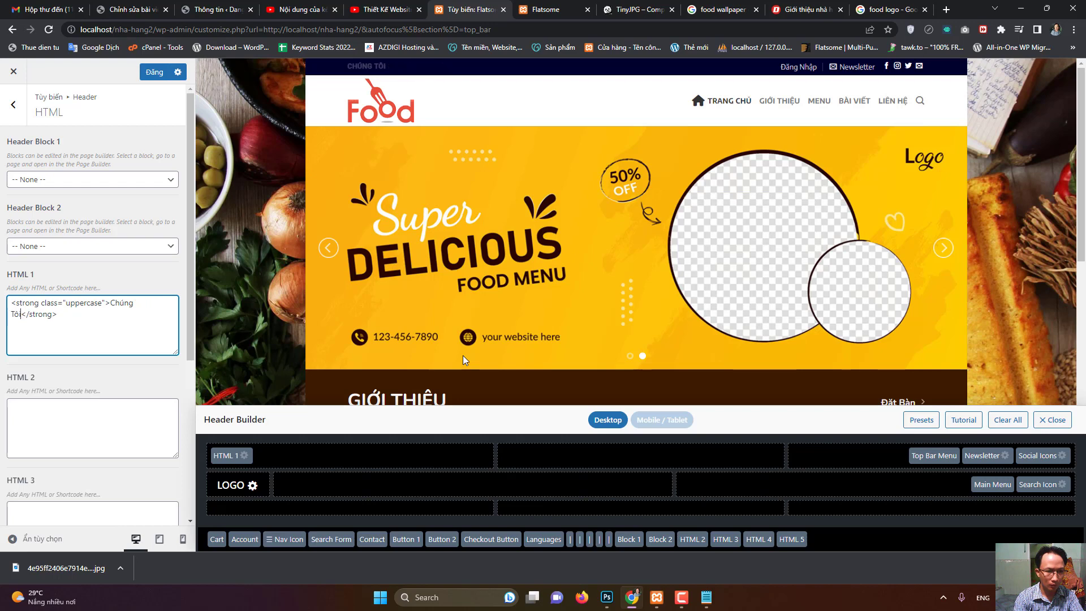
key("BackSpace")
key("BackSpace")
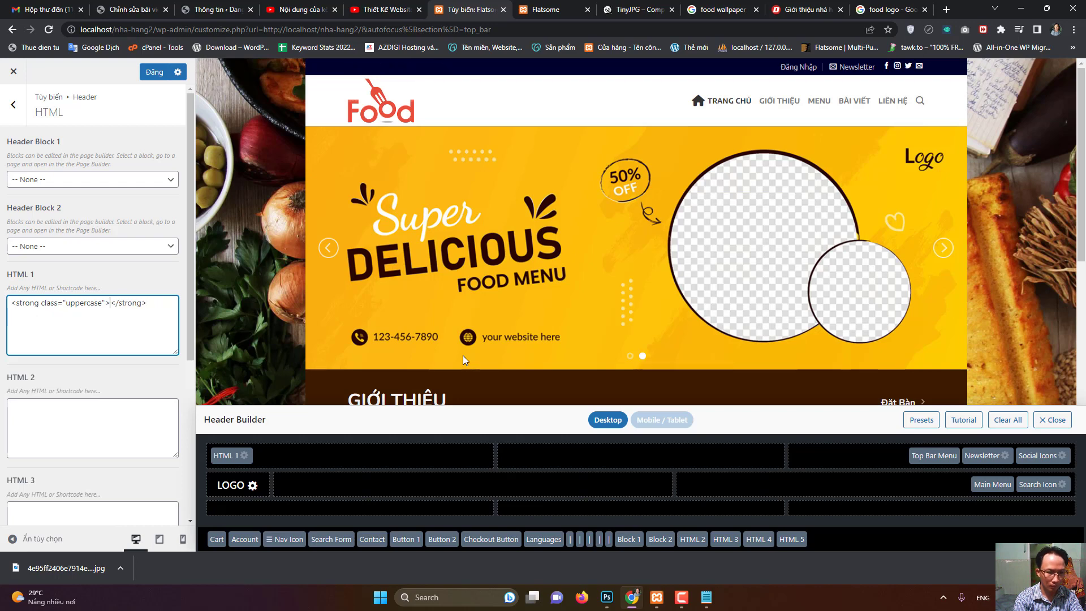
- Set the HTML 1 top bar text to "Nhà Hàng Món Ngon Tại TP Hồ Chí Minh" and publish it
type("Nhà Hàng")
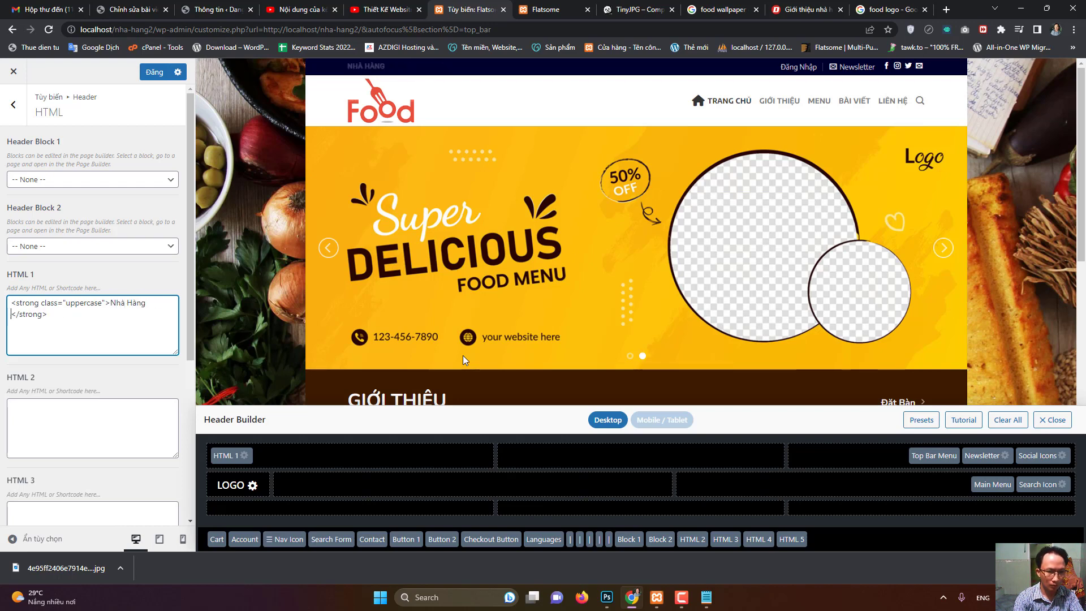
type(" Mons N")
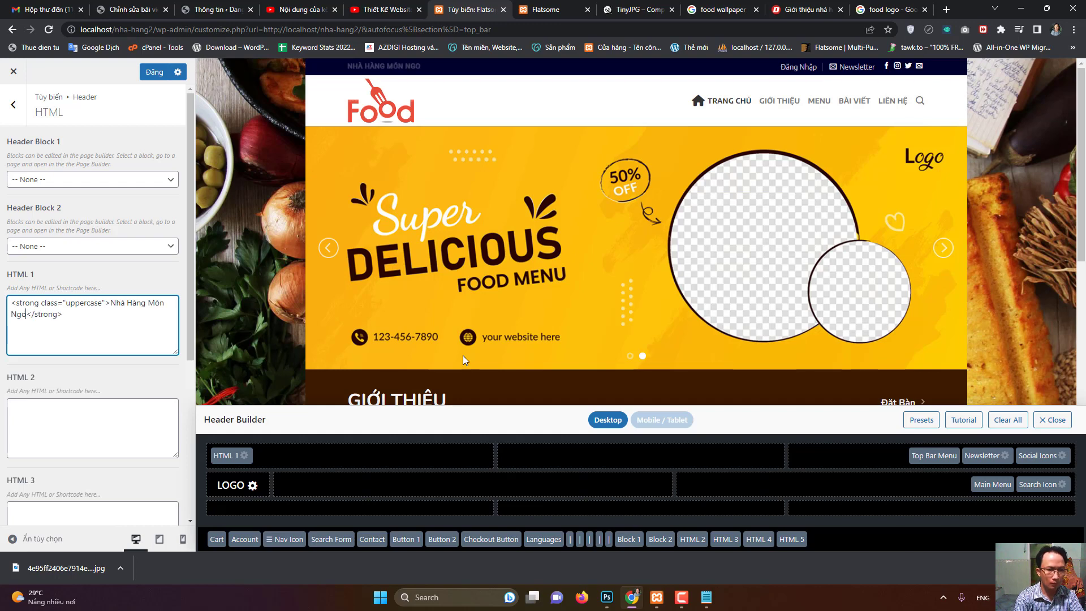
type("gon ")
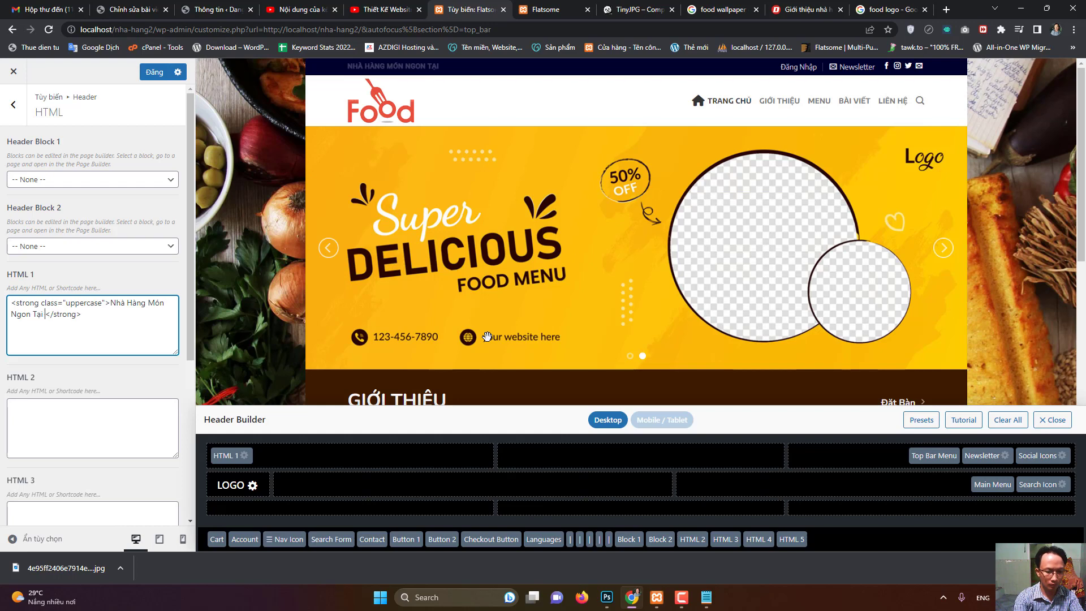
type("Tại TP HCM")
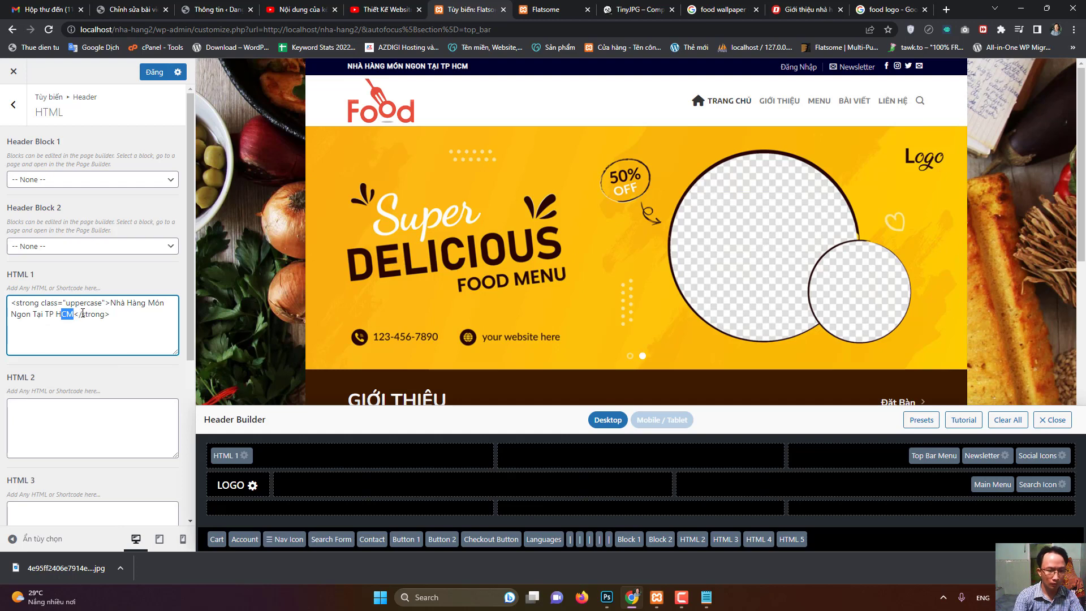
type("ồ Chí Minh")
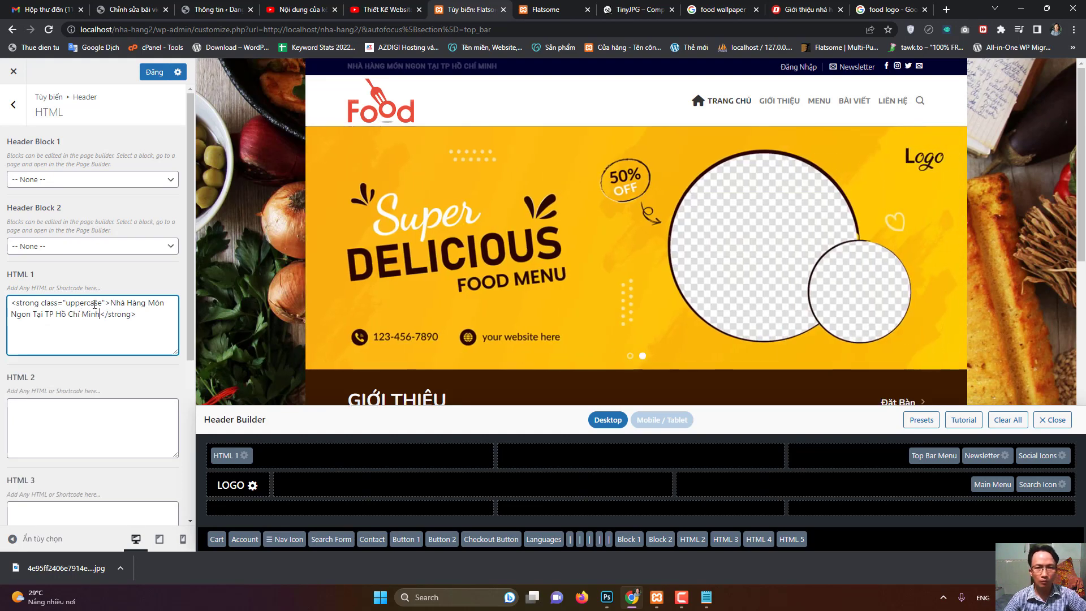
left_click(150, 74)
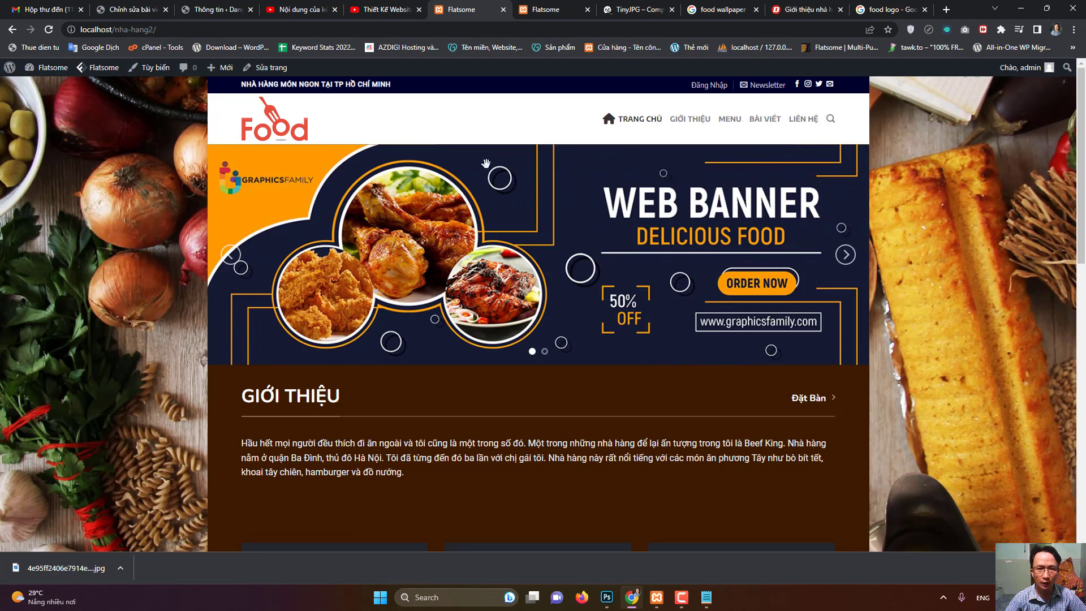
- Add the Contact element to the right section of the Header Bottom row and publish the header
mouse_move(104, 68)
mouse_move(114, 88)
mouse_move(203, 91)
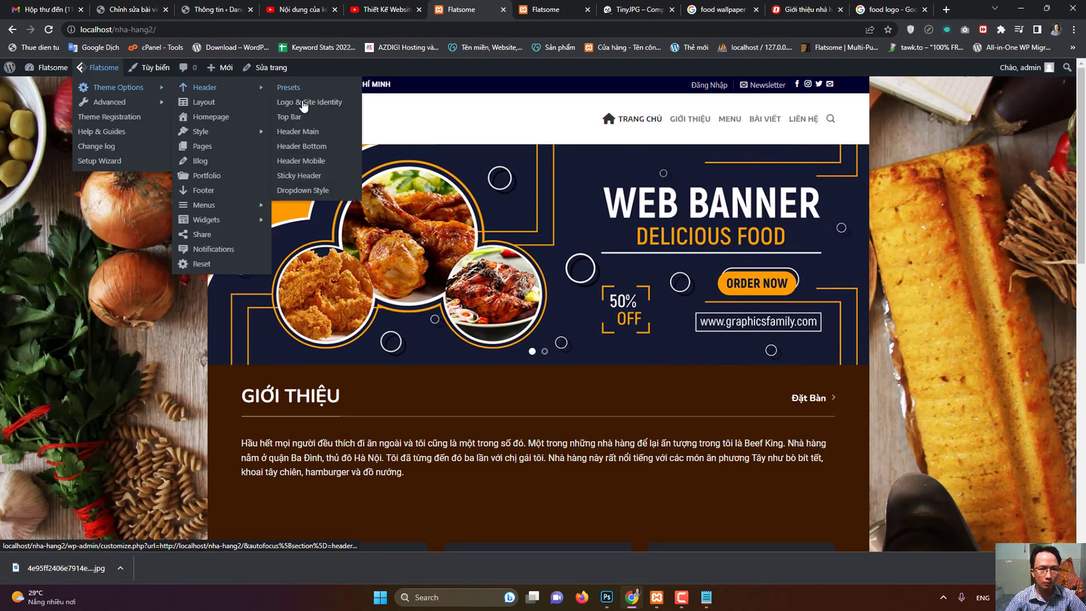
left_click(306, 148)
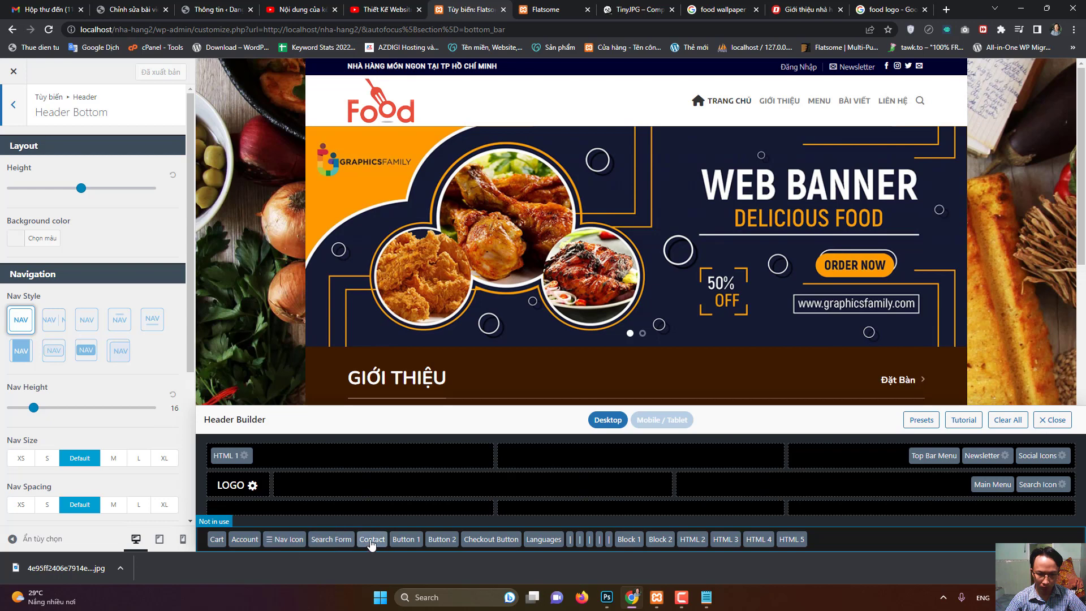
left_click_drag(360, 544, 928, 517)
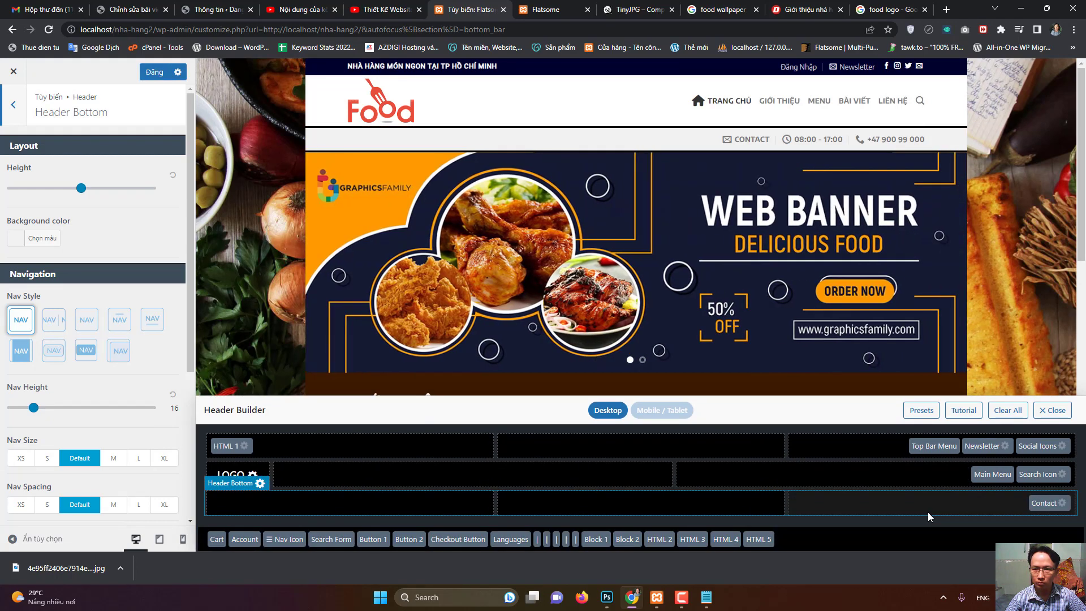
left_click(154, 72)
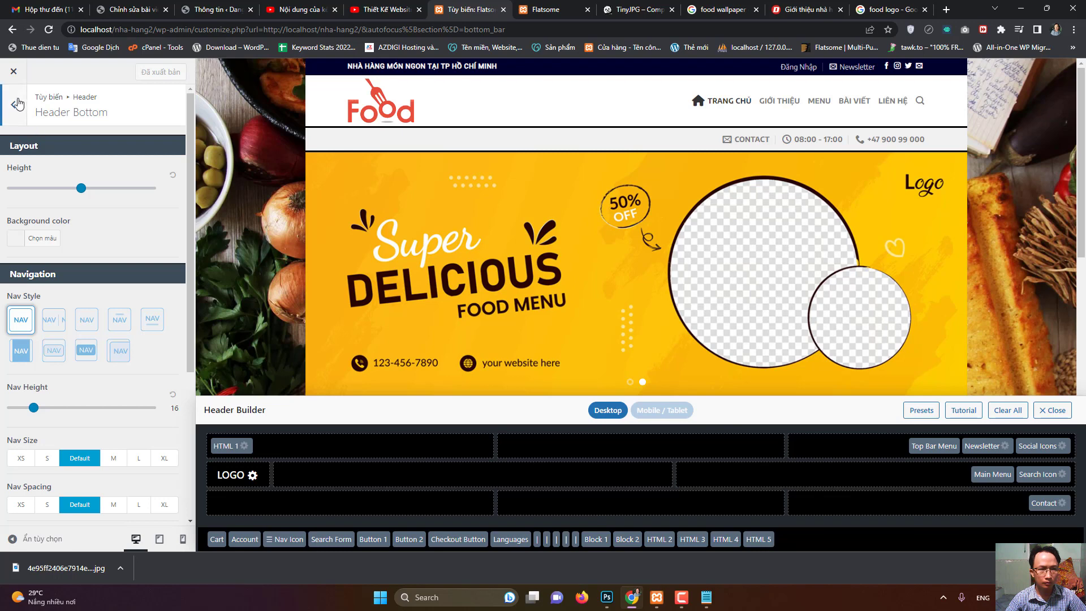
- Delete all the code in the site's additional CSS and publish the change
left_click(14, 104)
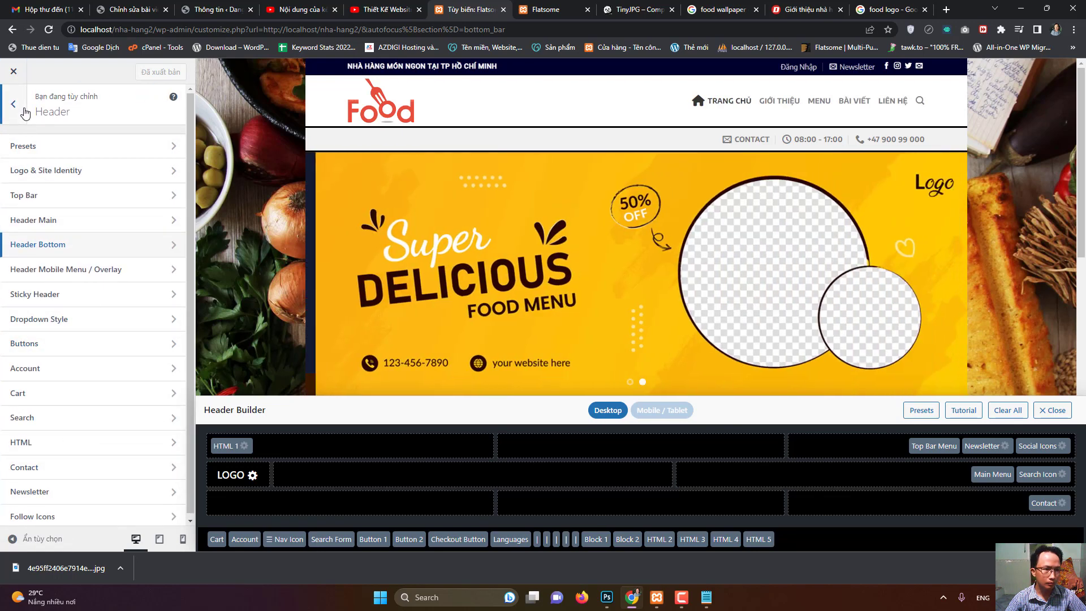
key("Escape")
left_click(85, 490)
left_click(101, 259)
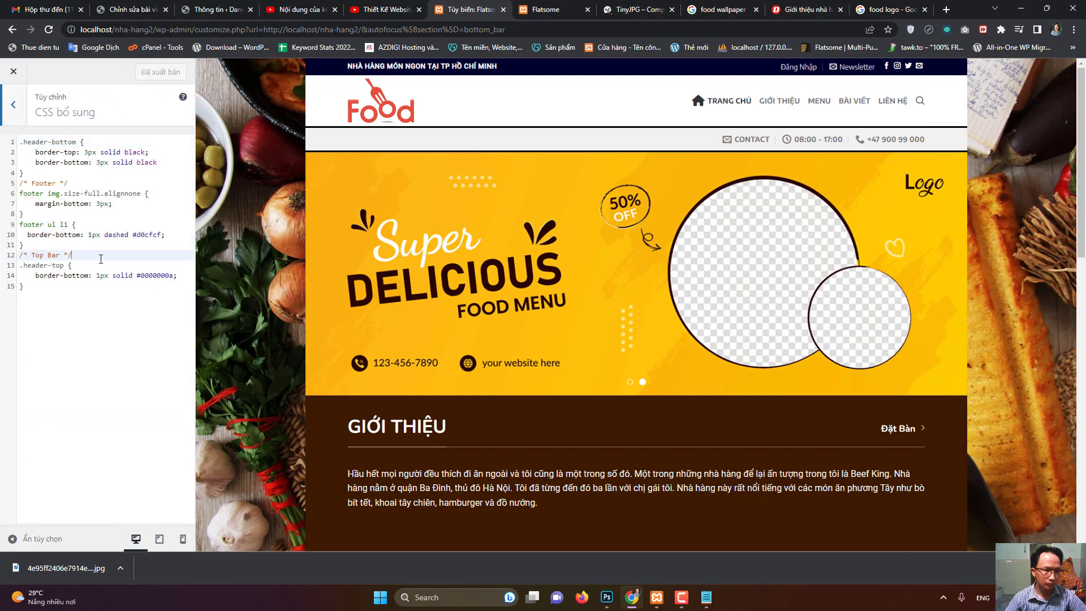
key("ctrl+a")
key("BackSpace")
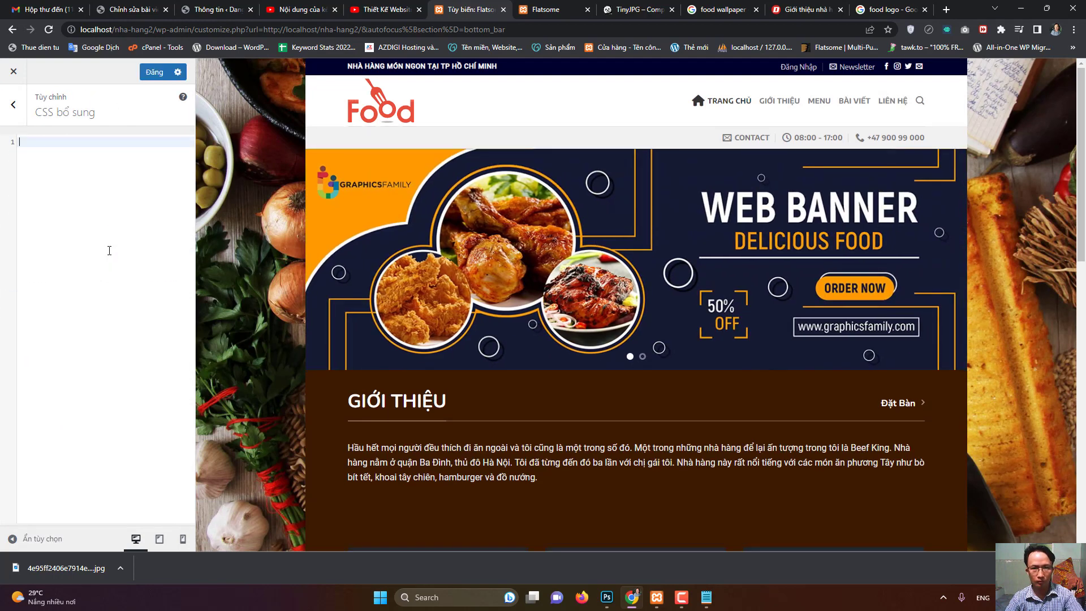
left_click(153, 72)
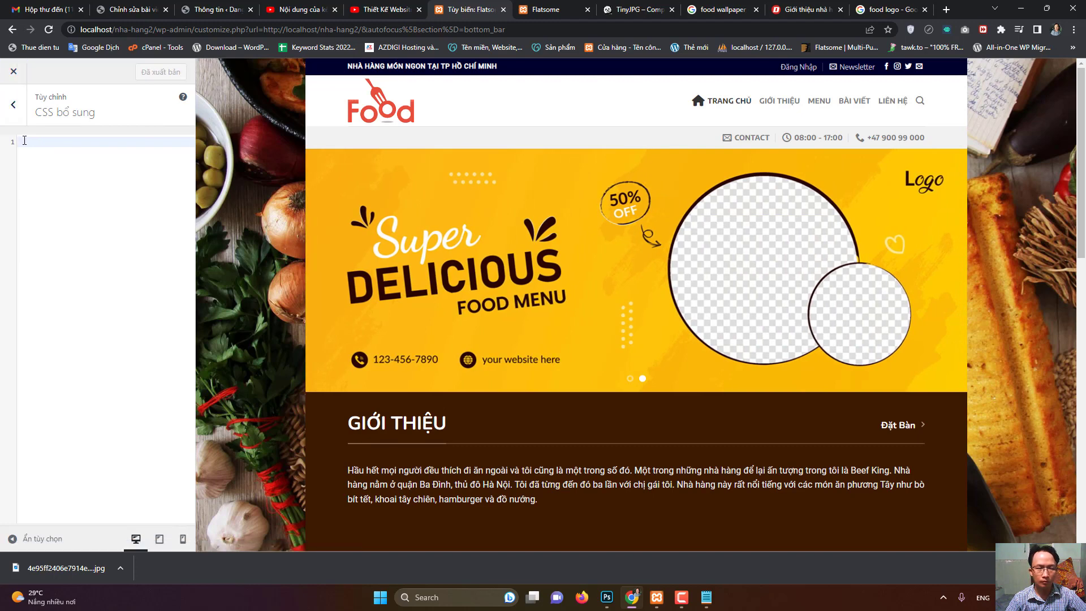
- Give the Header Bottom bar a red background and the navigation base color with light text, and publish
left_click(14, 109)
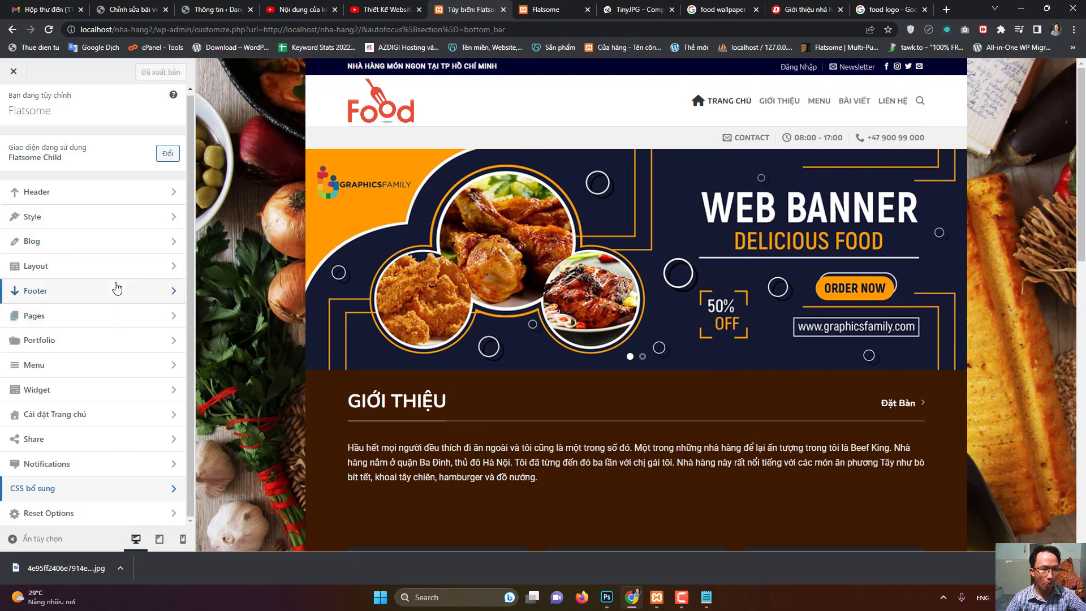
left_click(97, 193)
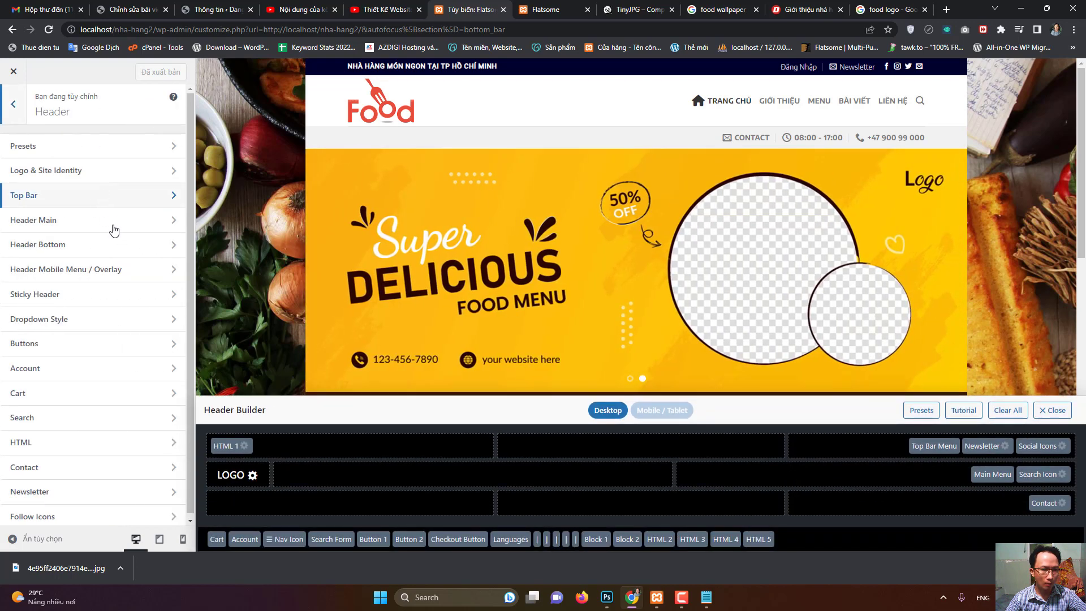
left_click(100, 252)
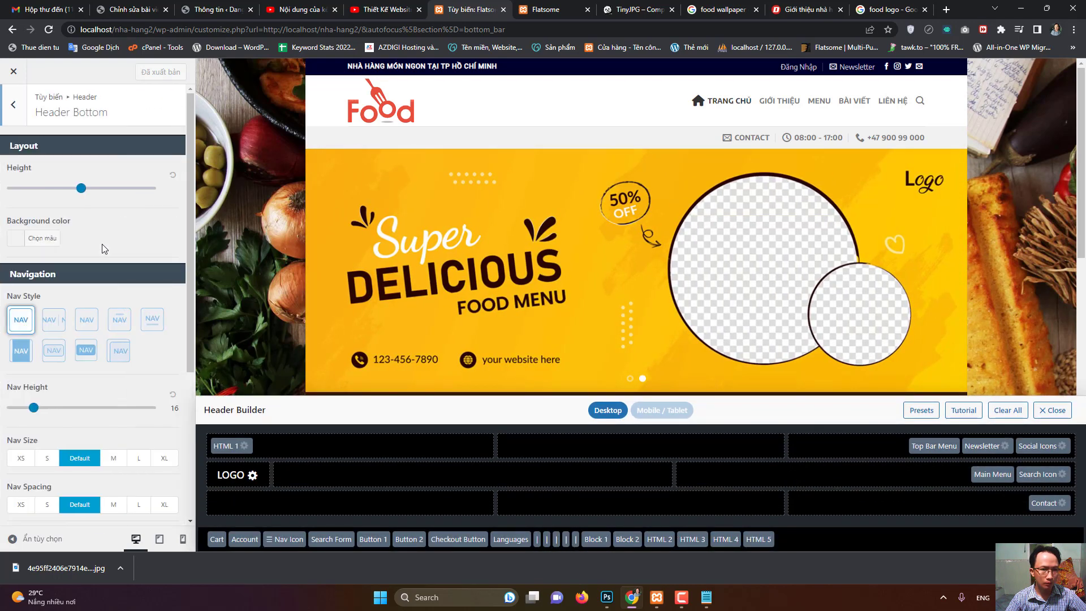
left_click(19, 243)
left_click(44, 368)
scroll(146, 346, "down", 4)
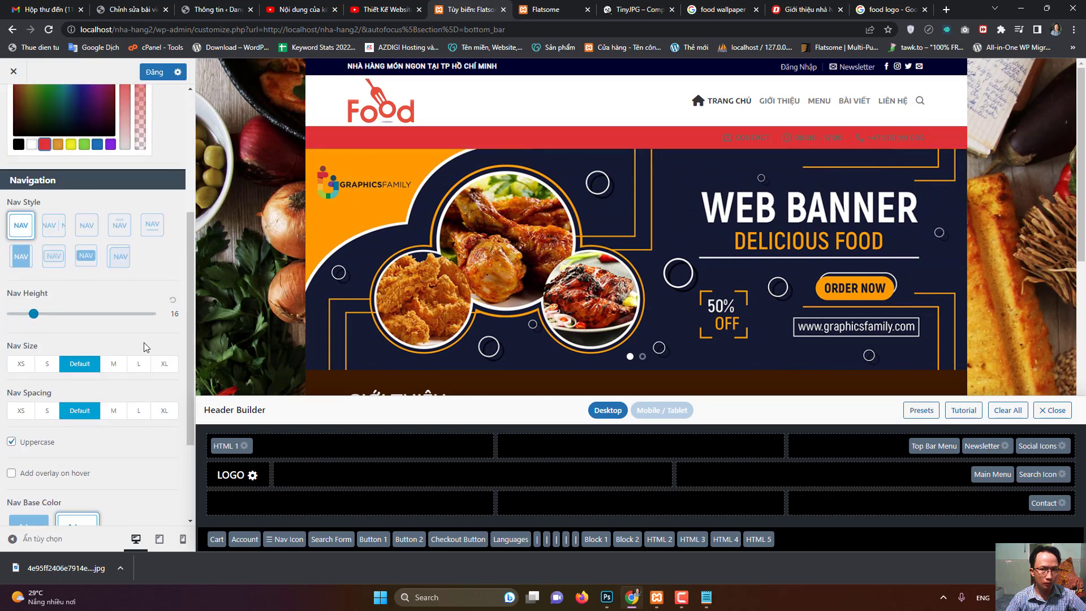
scroll(66, 407, "down", 3)
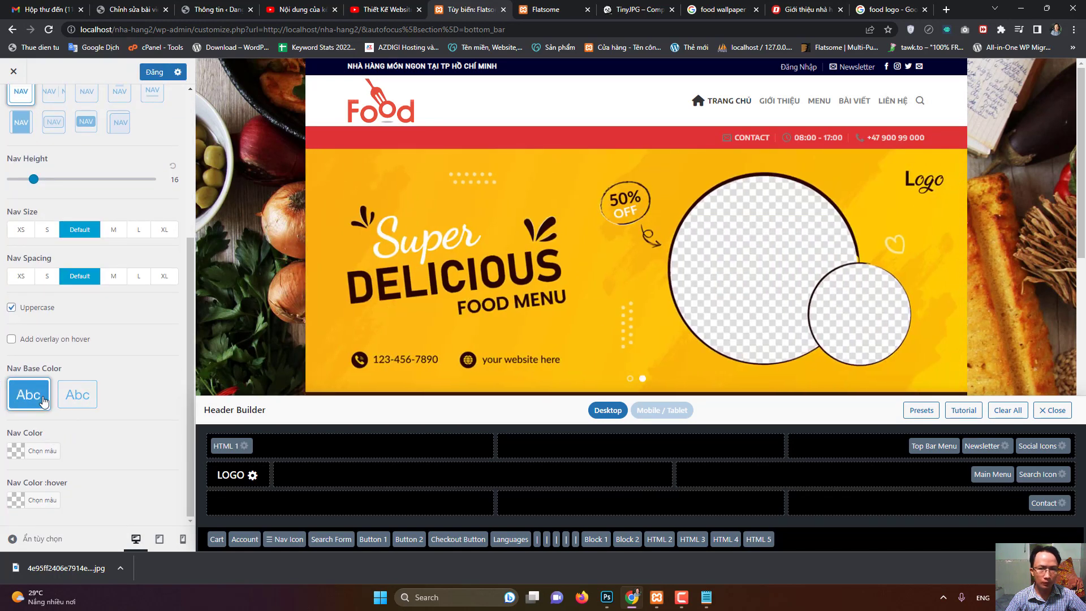
left_click(154, 74)
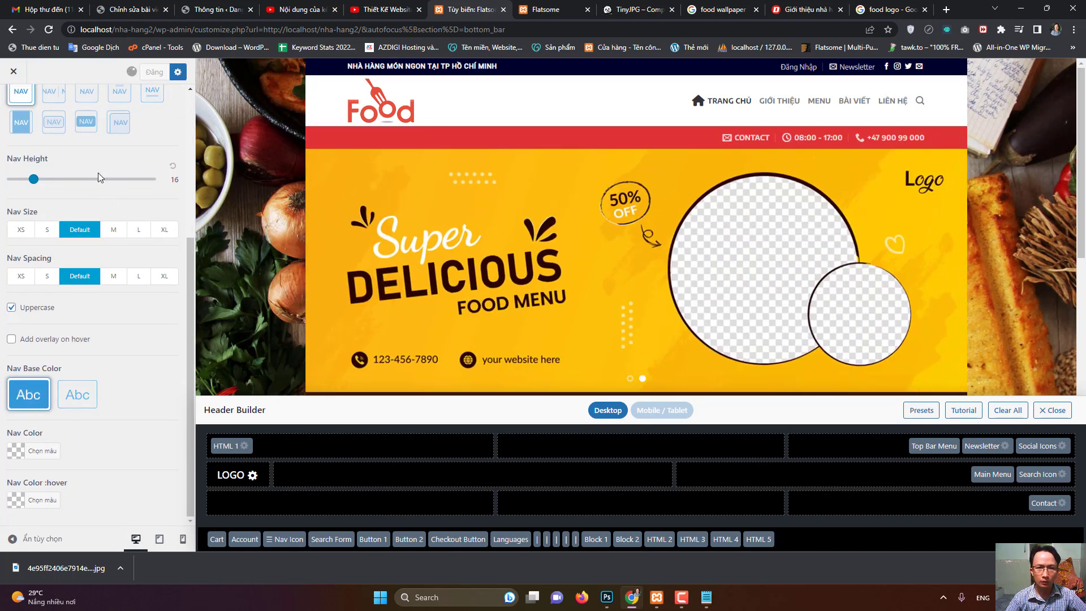
- Darken the Header Bottom background color to the deep red #6d0000
scroll(93, 263, "up", 5)
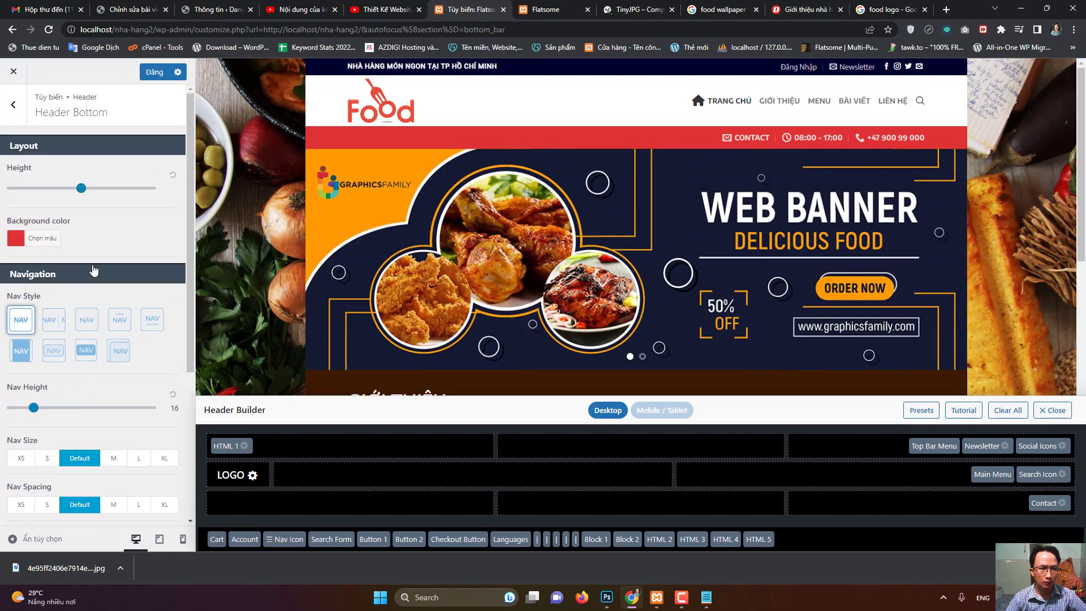
left_click(17, 239)
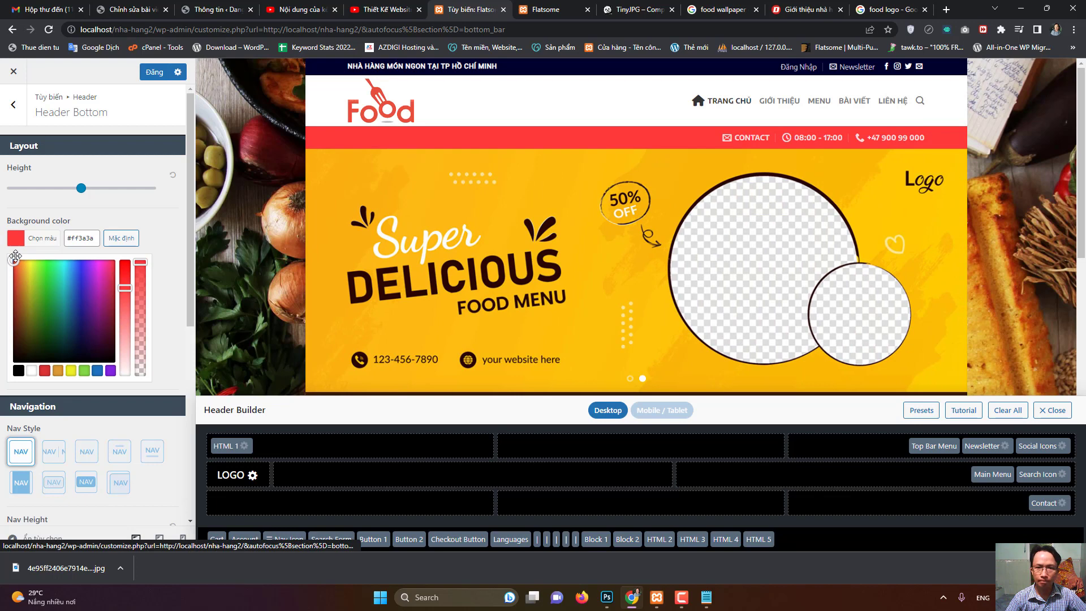
left_click_drag(15, 257, 7, 318)
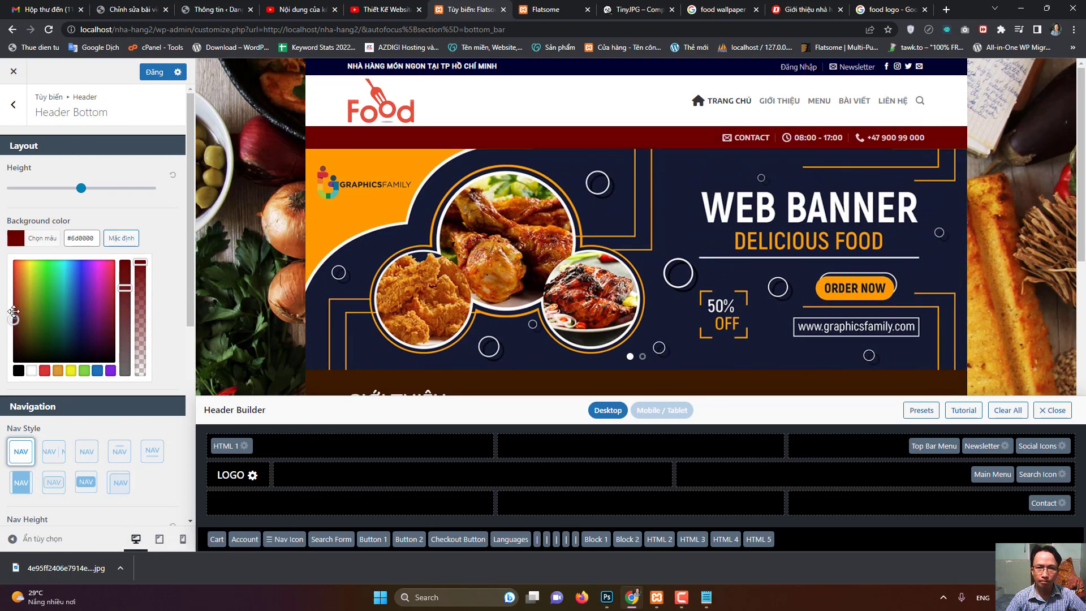
- Publish the Header Bottom background color change
left_click(153, 73)
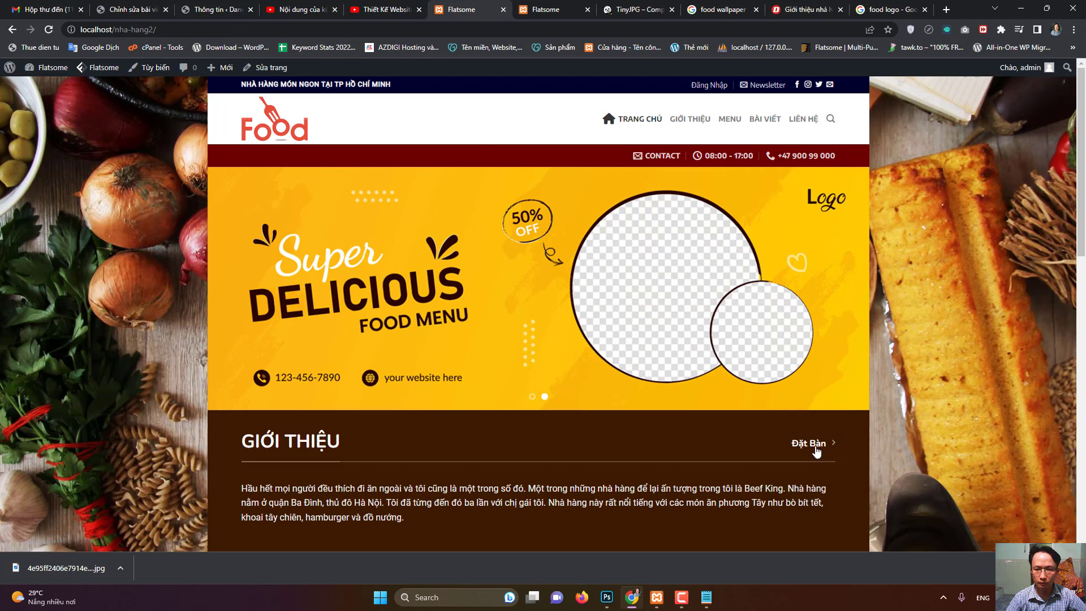
- Examine the live home page's header bars, banner, introduction section and placeholder image boxes
scroll(594, 424, "down", 2)
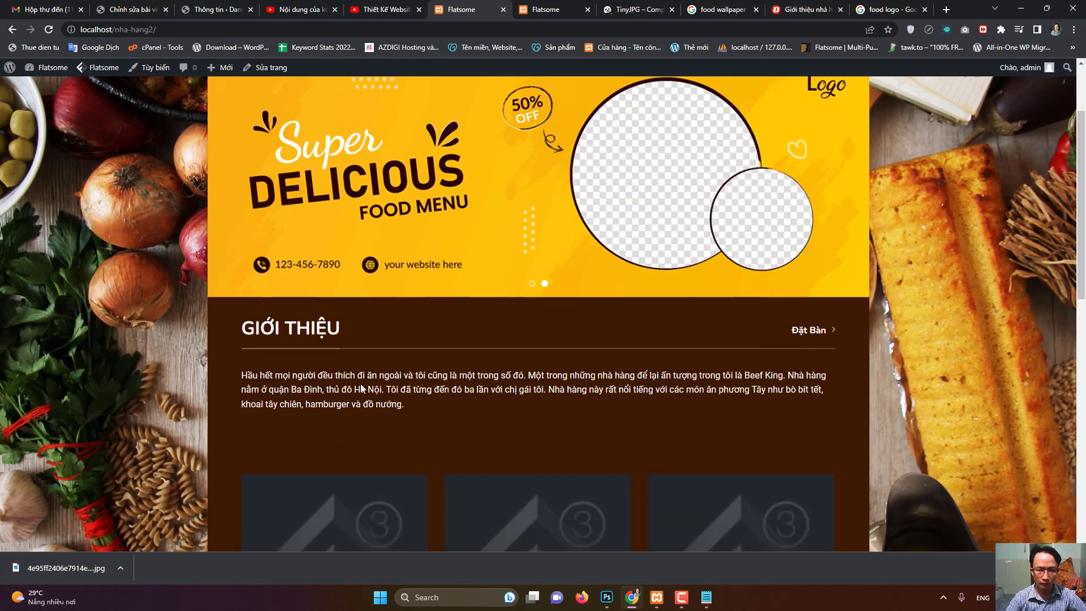
scroll(358, 417, "down", 3)
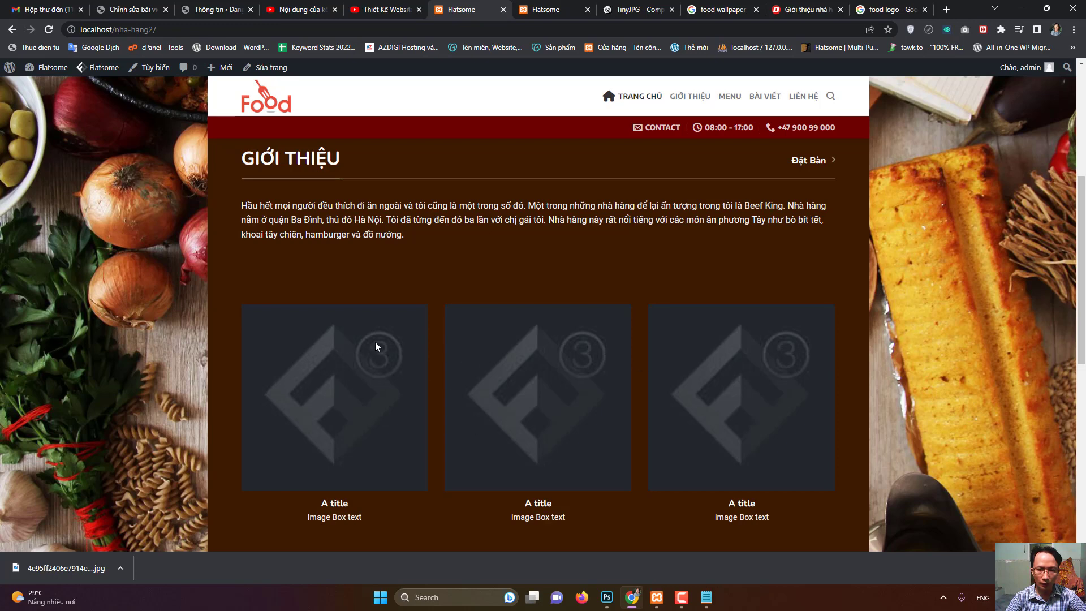
scroll(427, 413, "up", 3)
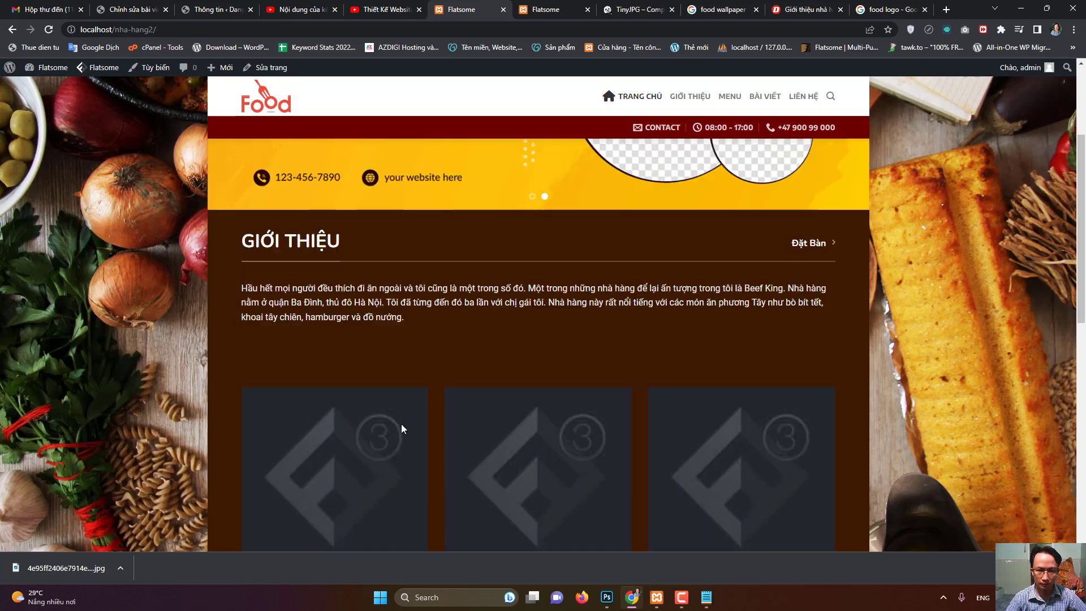
scroll(349, 484, "down", 3)
scroll(340, 432, "up", 3)
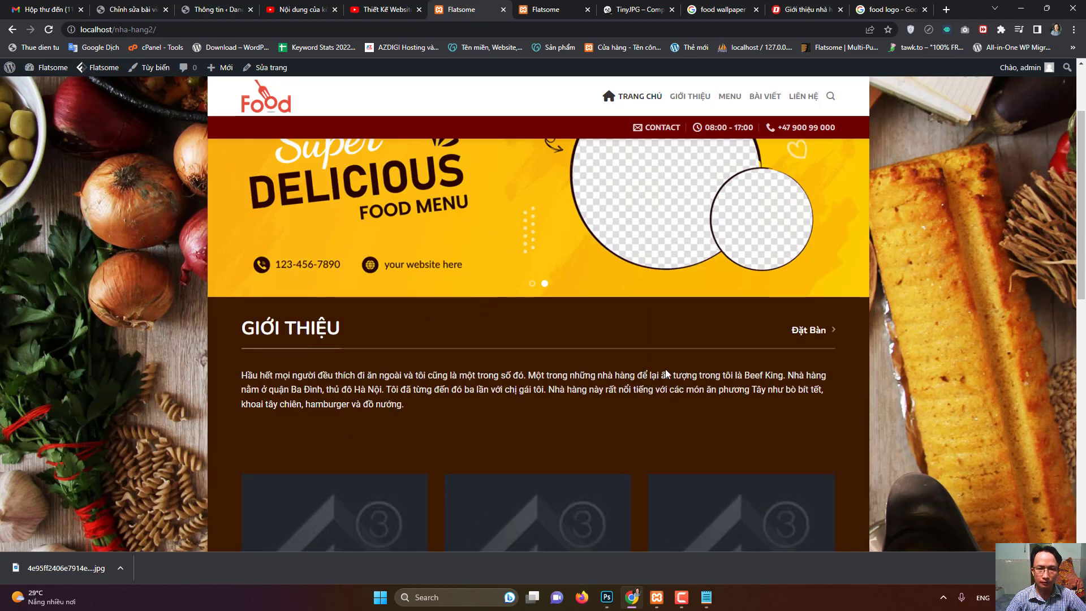
scroll(666, 374, "up", 3)
scroll(651, 354, "down", 3)
scroll(612, 352, "up", 3)
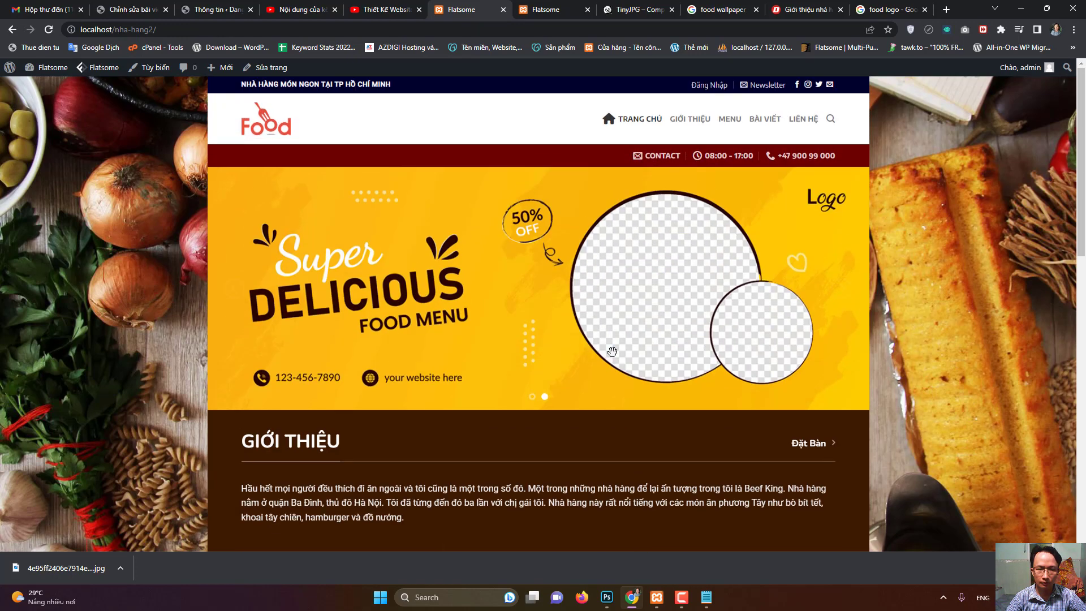
scroll(612, 352, "down", 5)
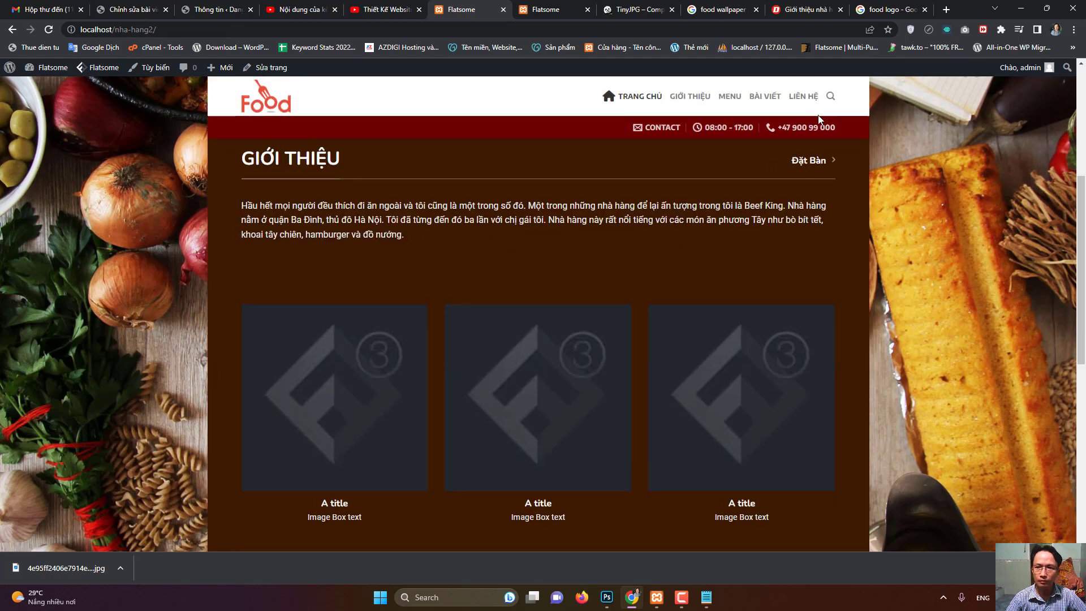
- Search Google Images for "bữa sáng" in place of the food logo query
left_click(903, 4)
triple_click(153, 83)
type("bữa sa")
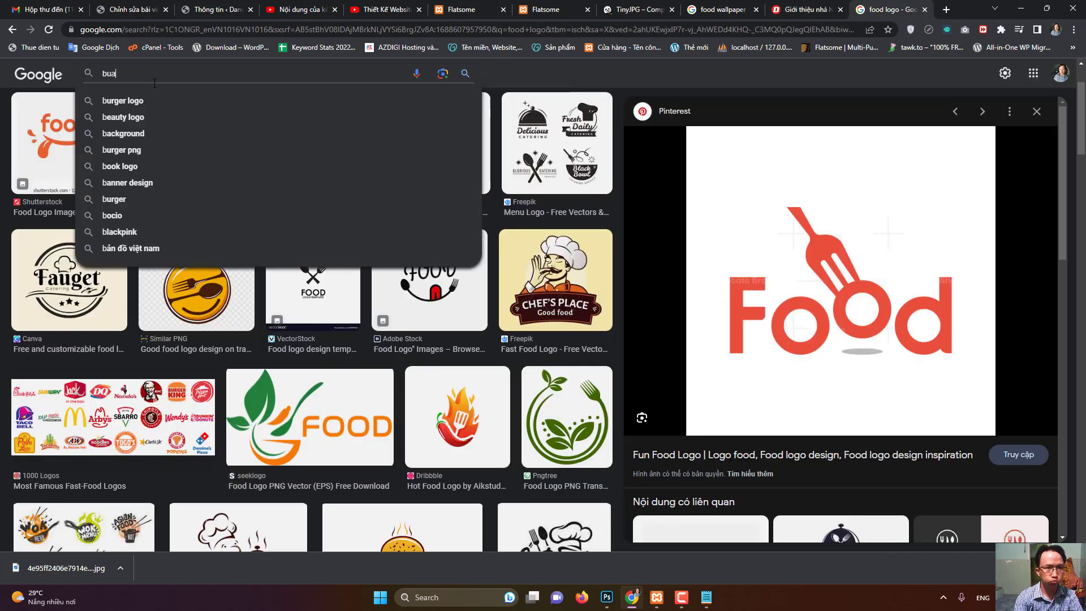
type("ng")
key("Return")
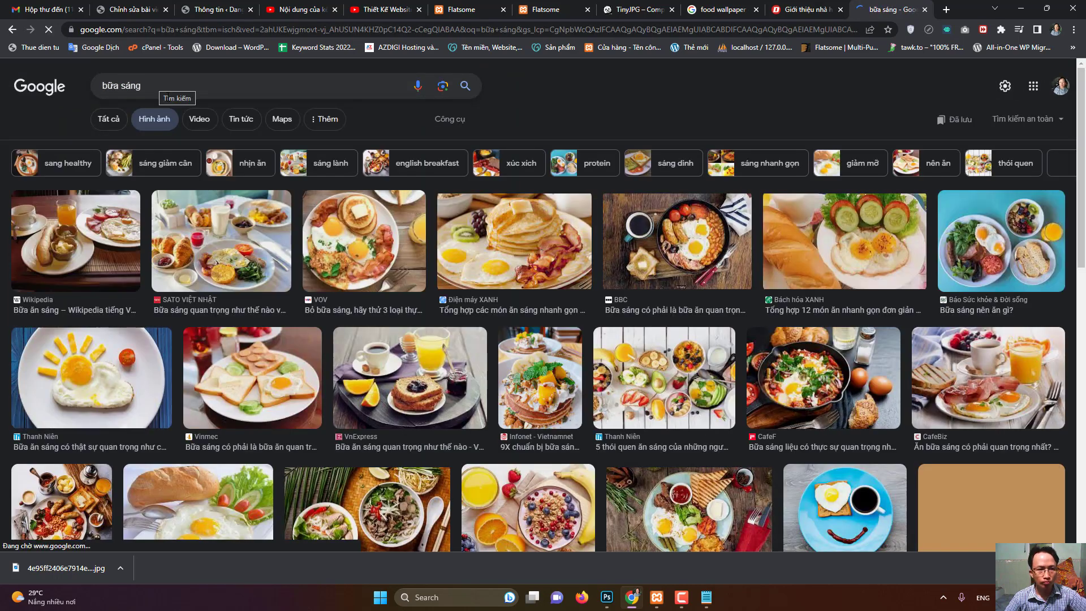
- Save the Wikipedia breakfast picture from the image results as Breakfarst_in_Thakhek.jpg
left_click(94, 244)
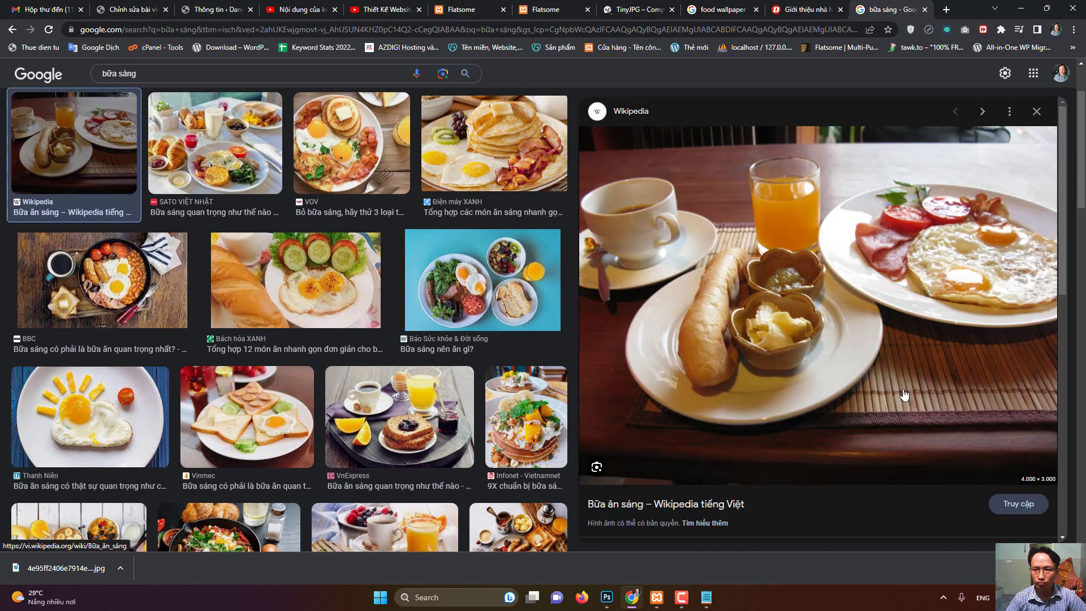
right_click(781, 280)
left_click(832, 399)
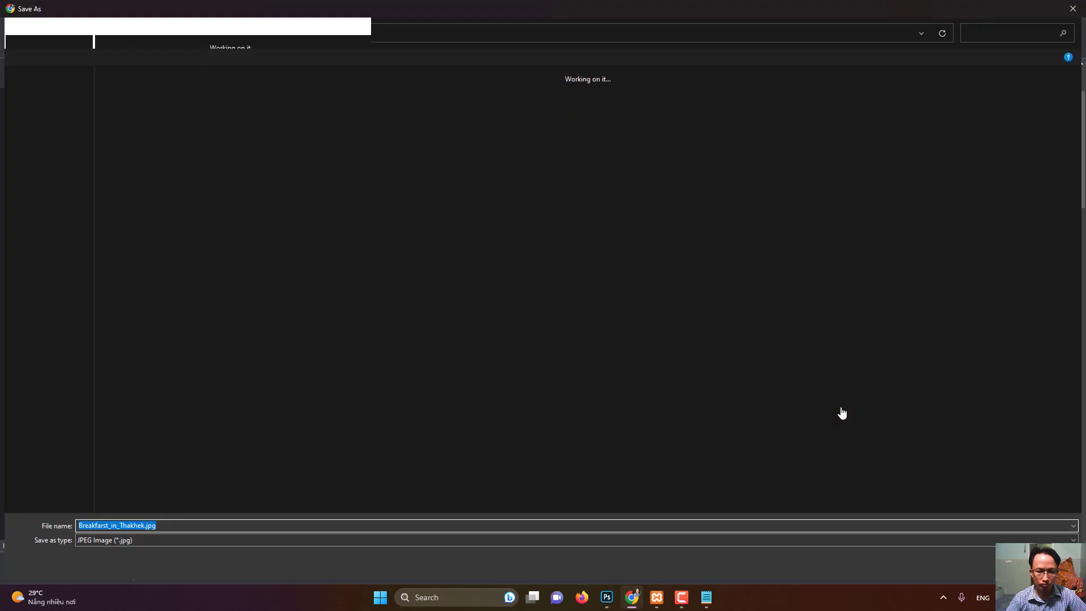
key("Return")
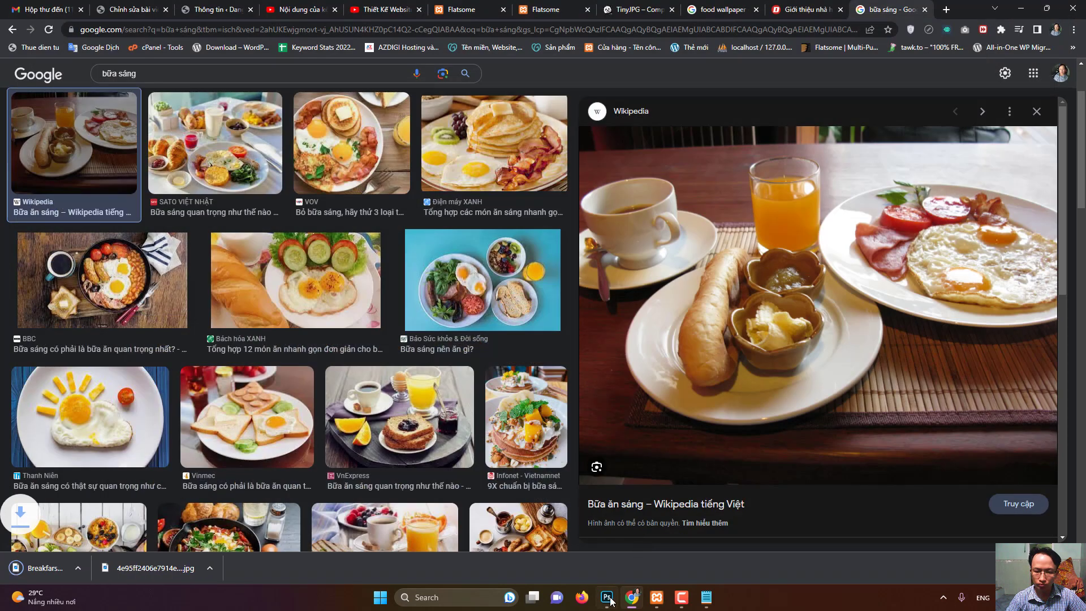
- Switch to Photoshop and open Breakfarst_in_Thakhek.jpg from the Desktop
left_click(649, 582)
left_click(25, 6)
left_click(24, 31)
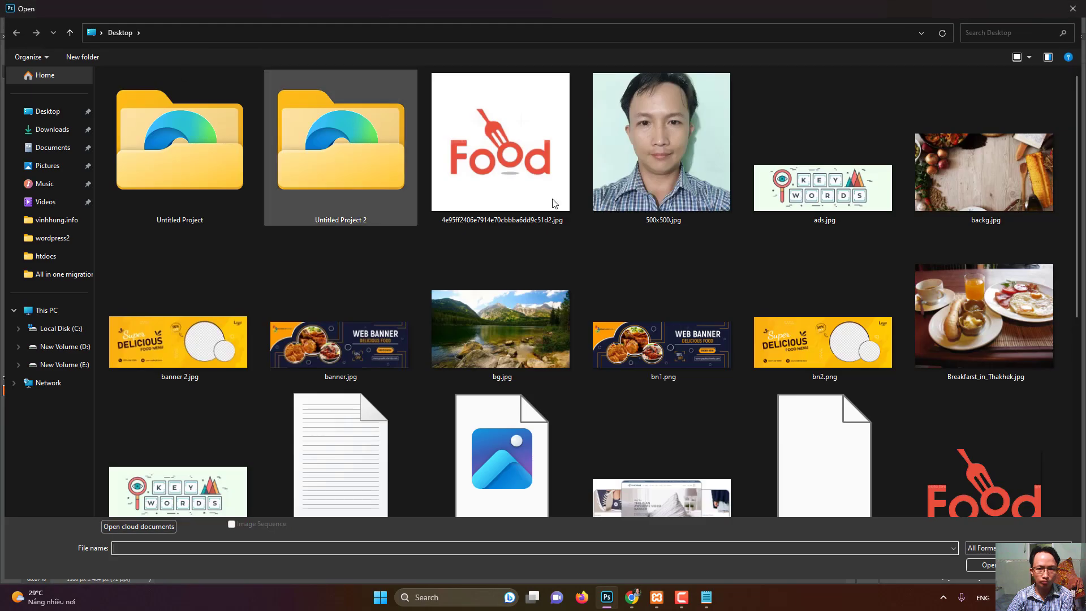
double_click(1004, 330)
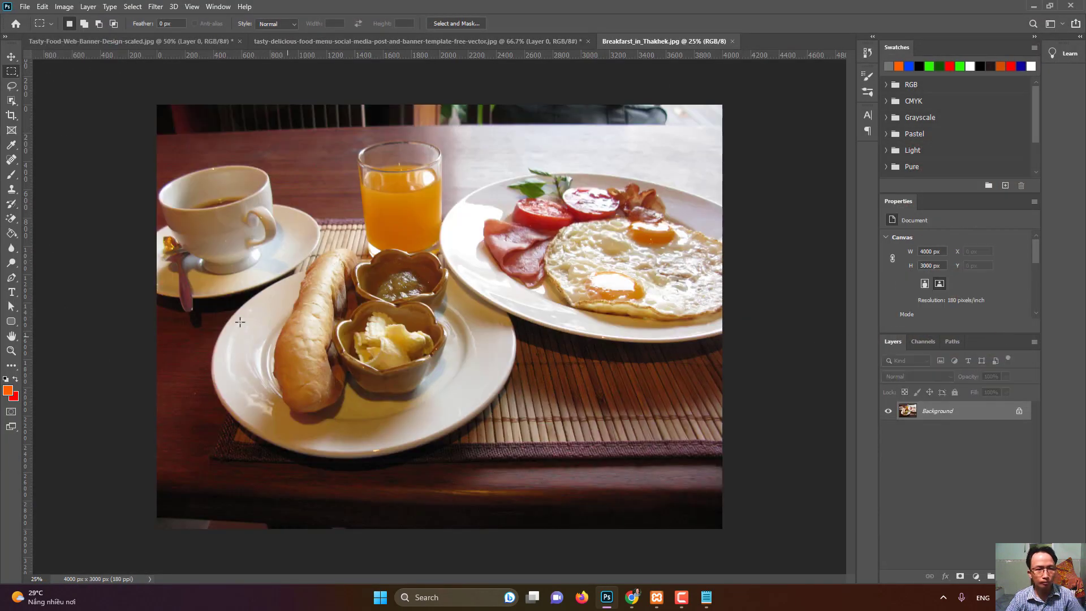
- Crop the breakfast picture to a centered 1:1 square and resize it to 500 × 500 pixels
left_click(11, 115)
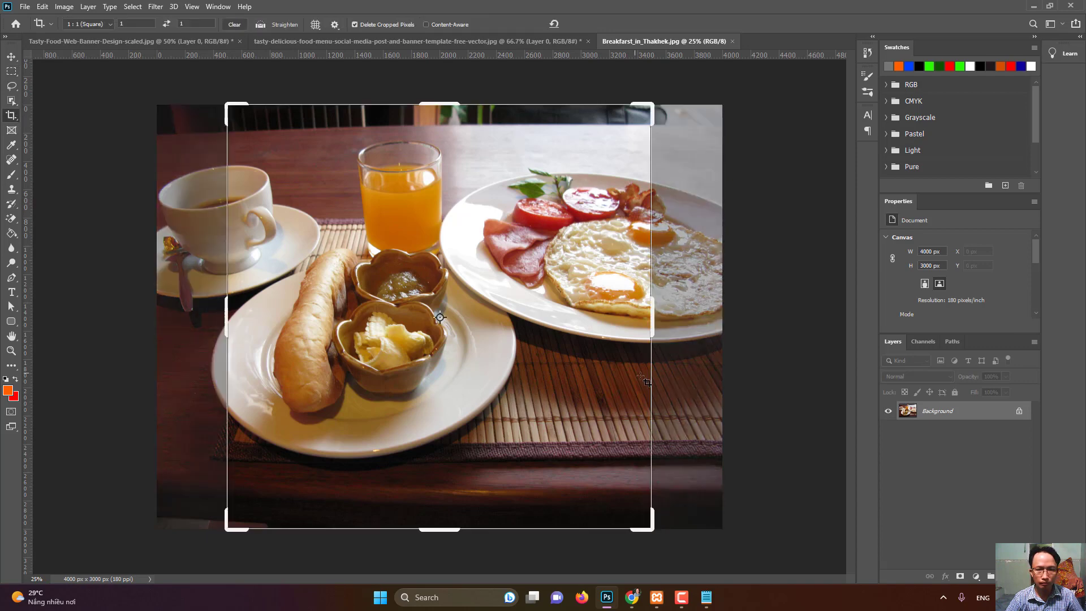
double_click(608, 401)
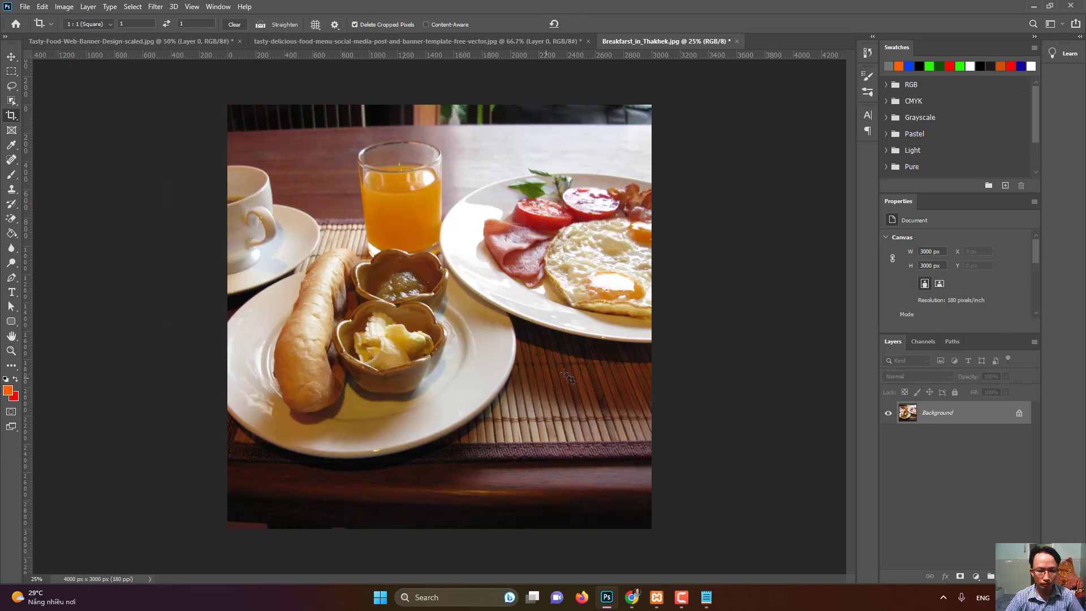
key("ctrl+alt+i")
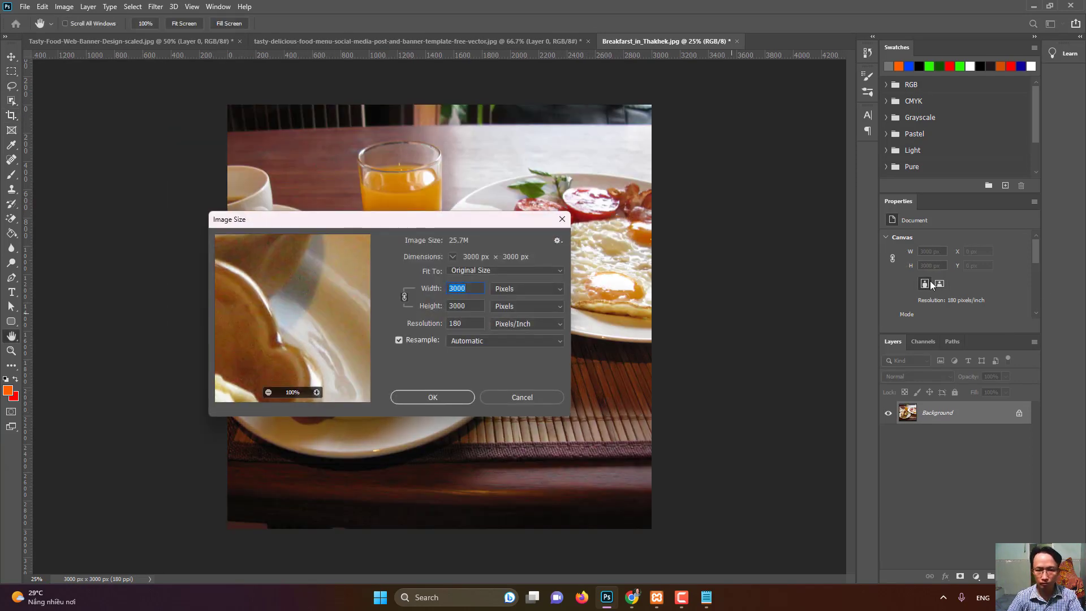
type("500")
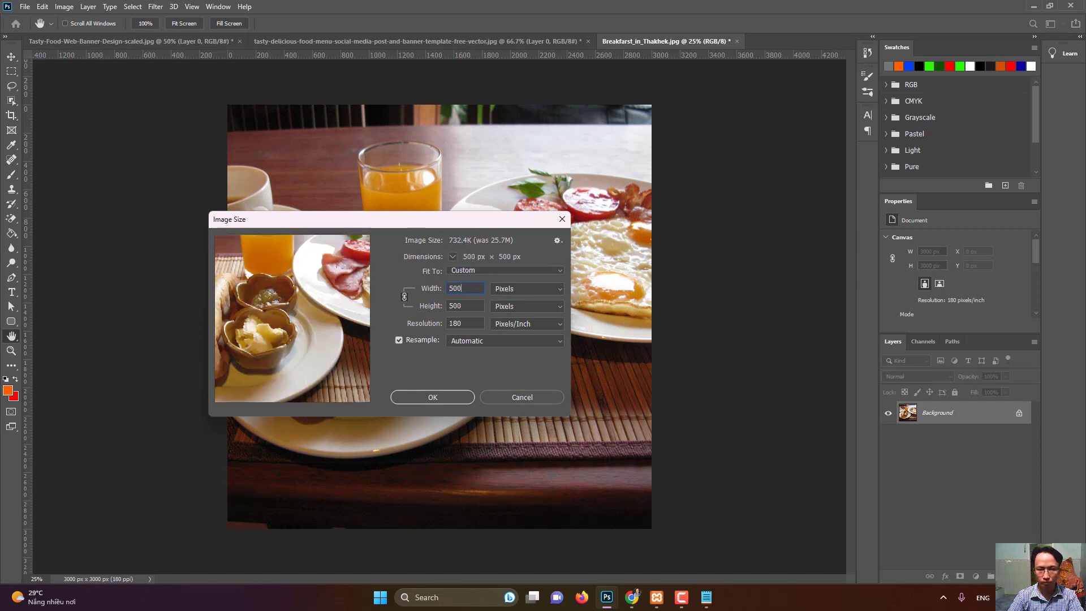
left_click(439, 398)
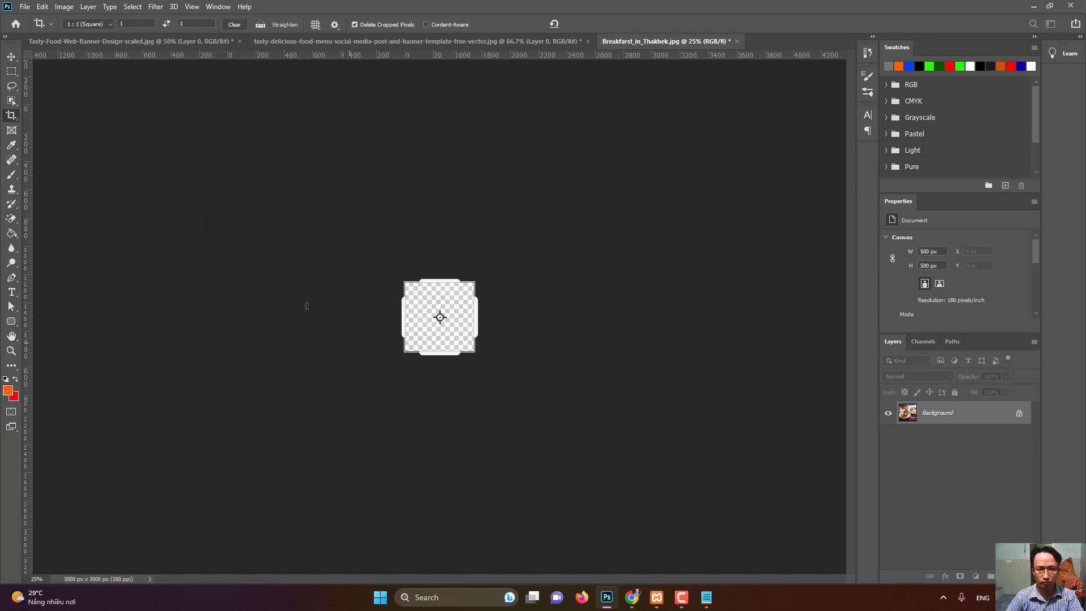
- Save the resized breakfast picture to the Desktop as a JPEG named bs
left_click(26, 7)
left_click(51, 142)
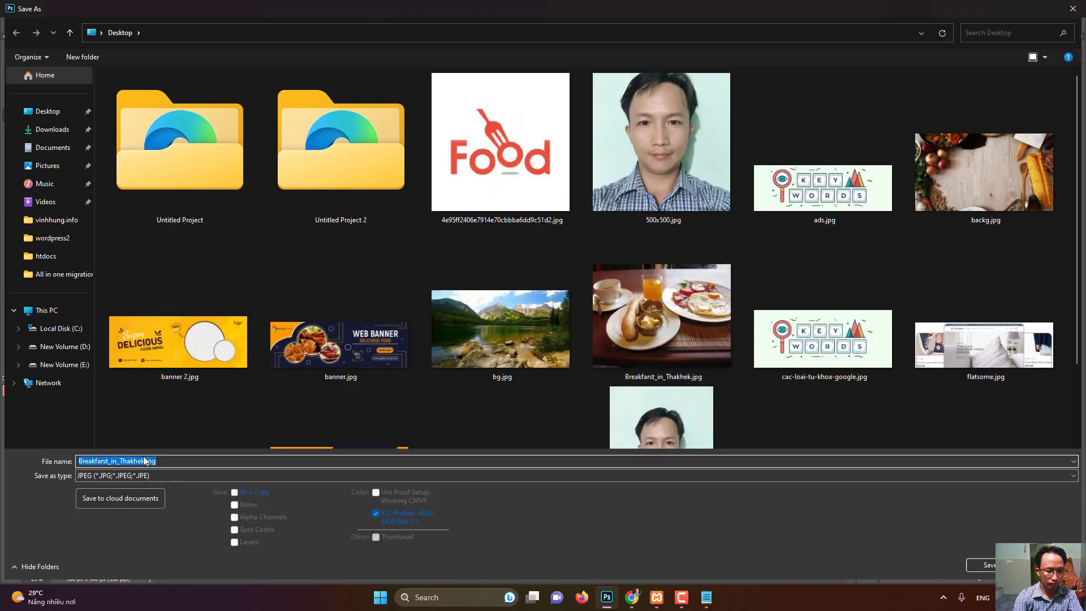
type("bs")
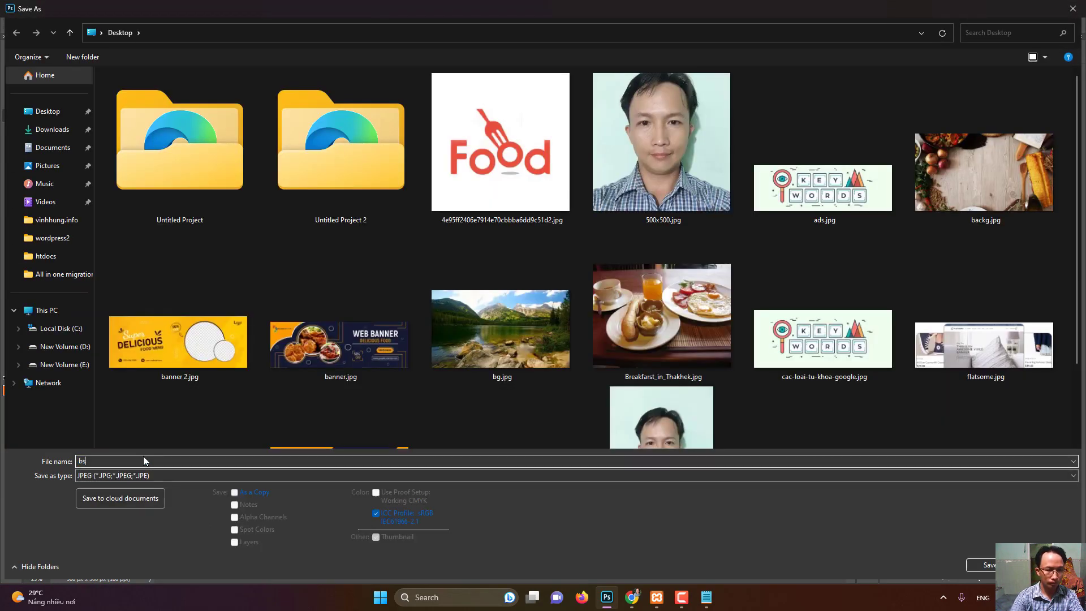
left_click(993, 569)
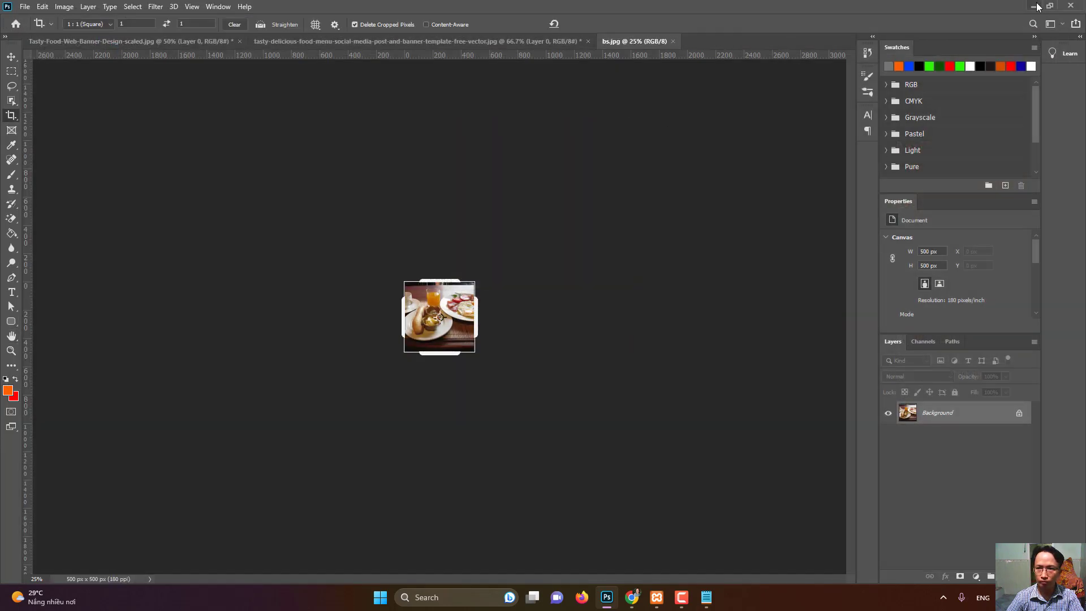
- Return to Google Images, search for "bữa trưa" and preview the square Điện máy XANH lunch tray picture
left_click(1033, 7)
left_click(120, 72)
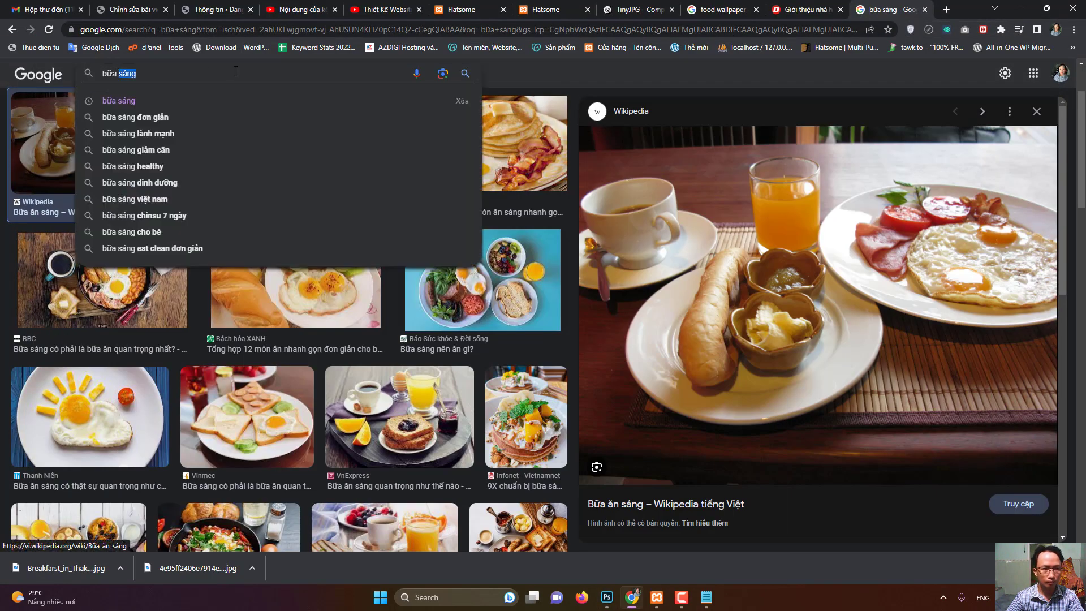
key("BackSpace")
key("BackSpace")
key("BackSpace")
key("BackSpace")
type("trưa")
key("Return")
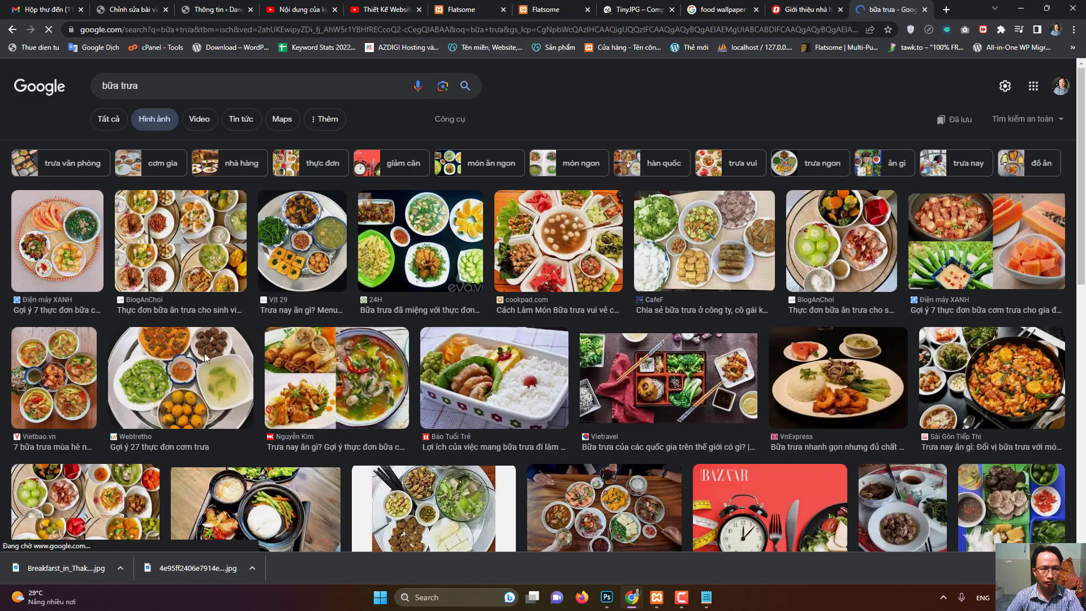
left_click(65, 272)
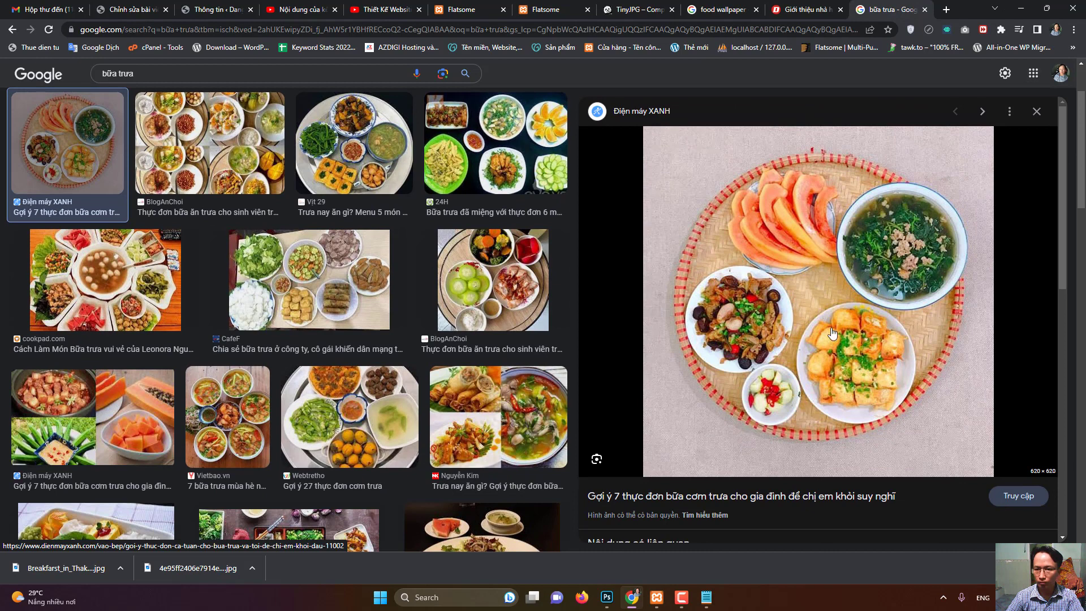
right_click(768, 267)
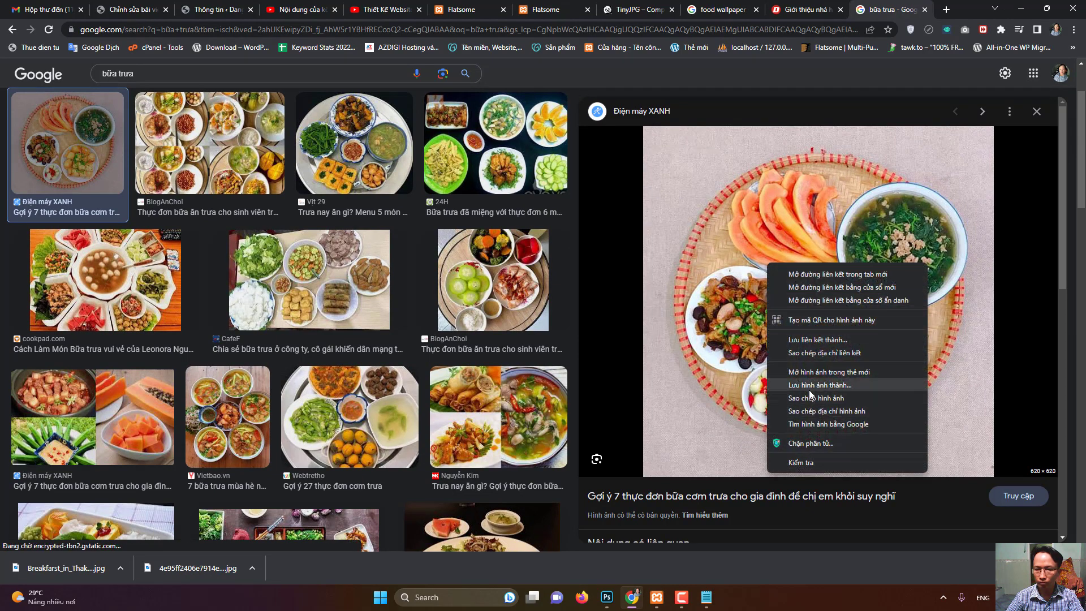
left_click(858, 161)
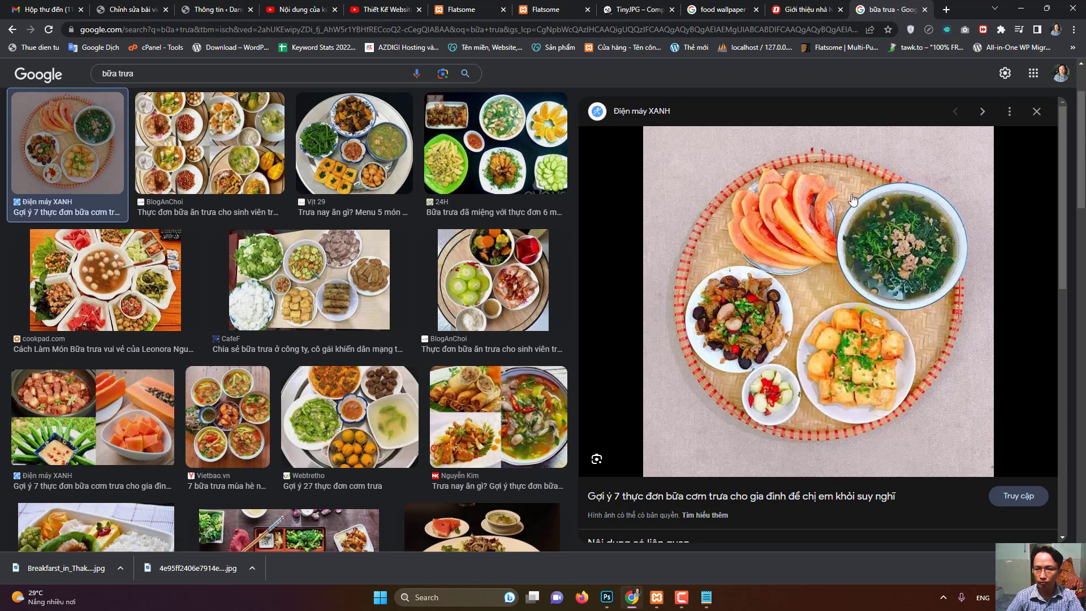
right_click(795, 279)
left_click(847, 399)
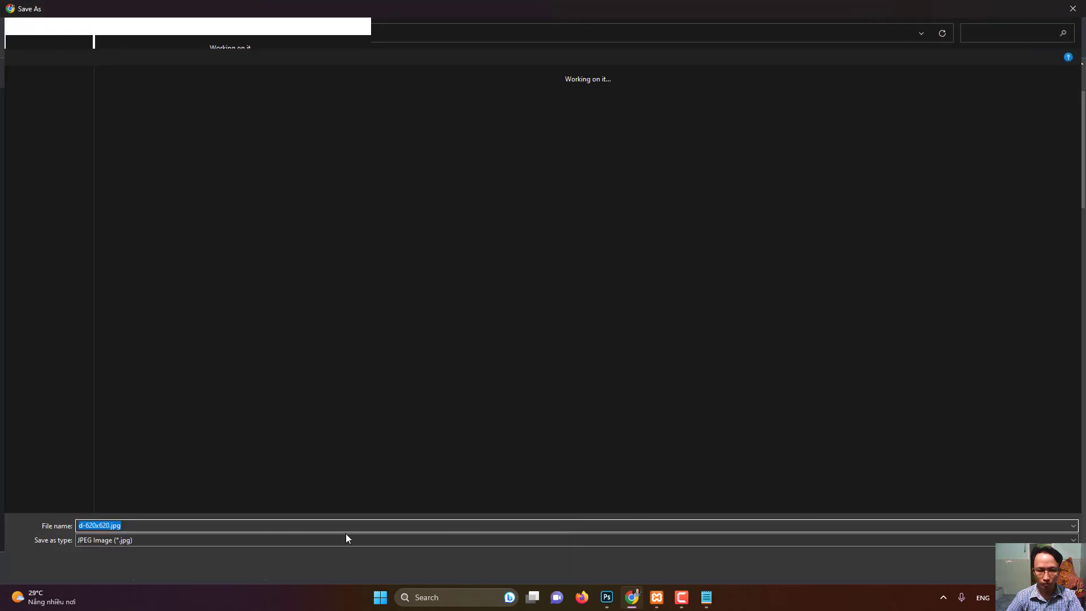
type("b")
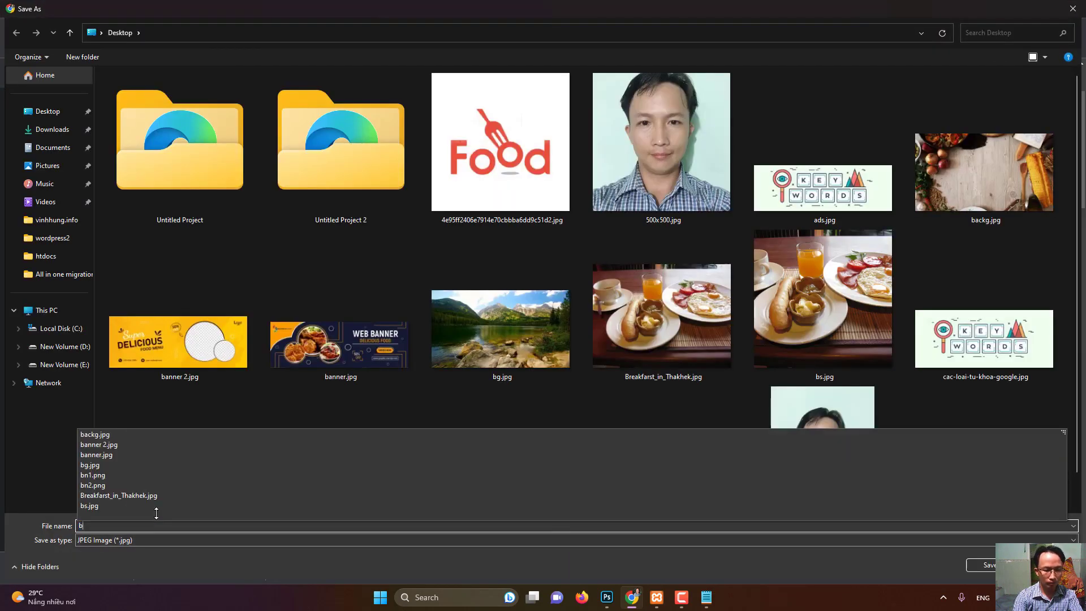
key("Escape")
key("Escape")
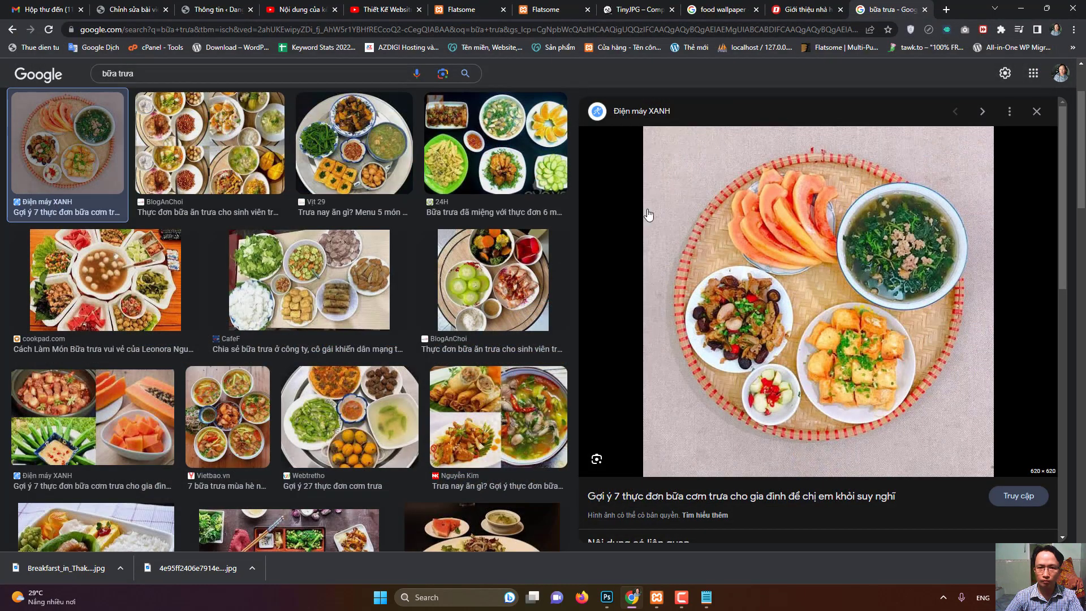
- Save the previewed lunch tray picture as d-620x620.jpg
right_click(724, 261)
left_click(781, 393)
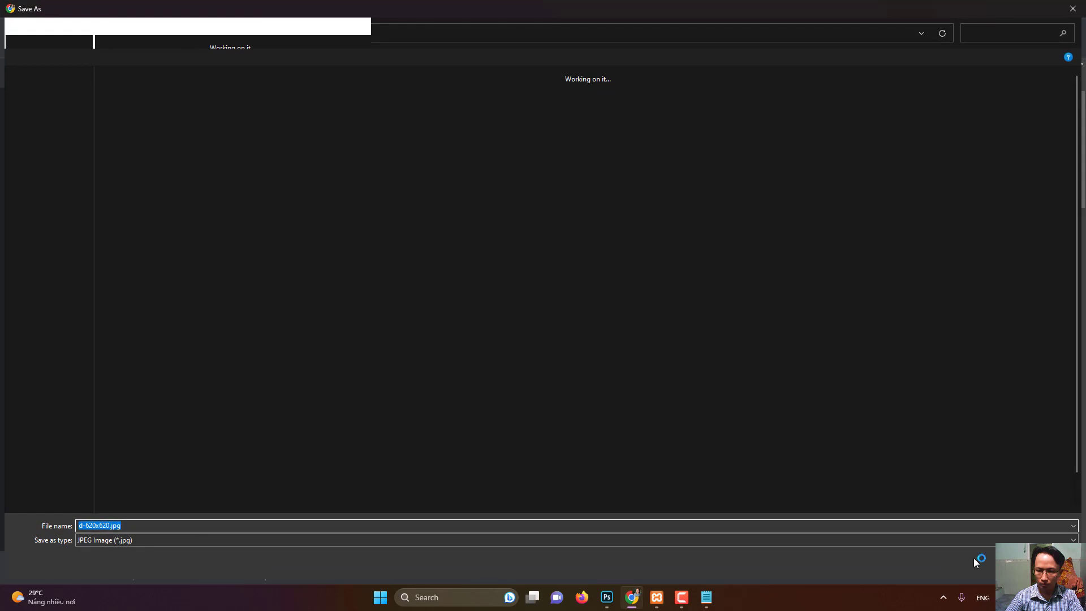
left_click(969, 552)
- Switch to Photoshop and open d-620x620.jpg from the Desktop
left_click(607, 597)
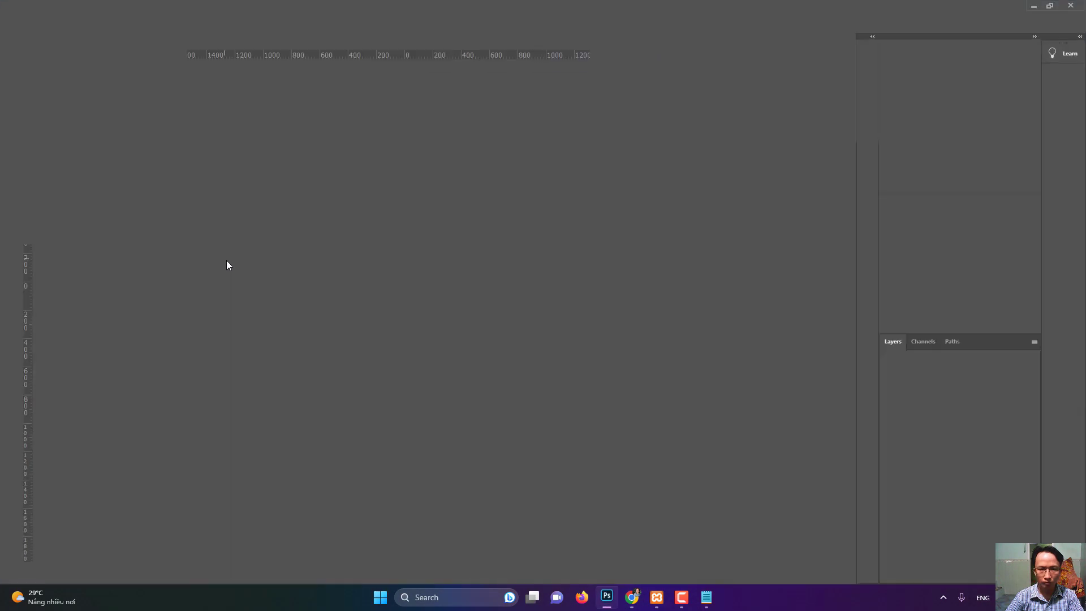
left_click(25, 8)
left_click(34, 30)
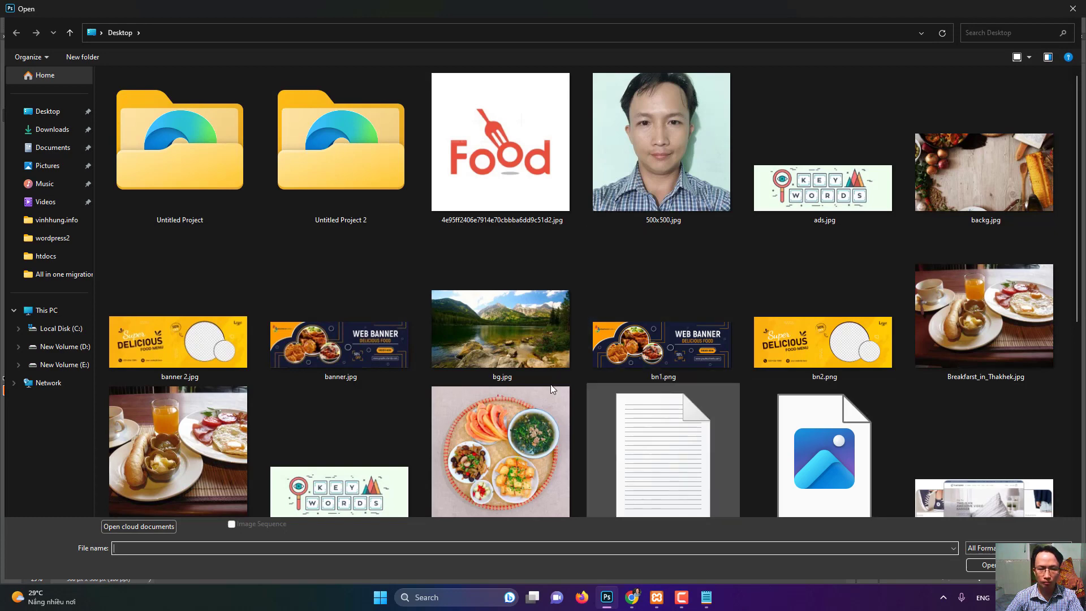
left_click(477, 450)
double_click(476, 451)
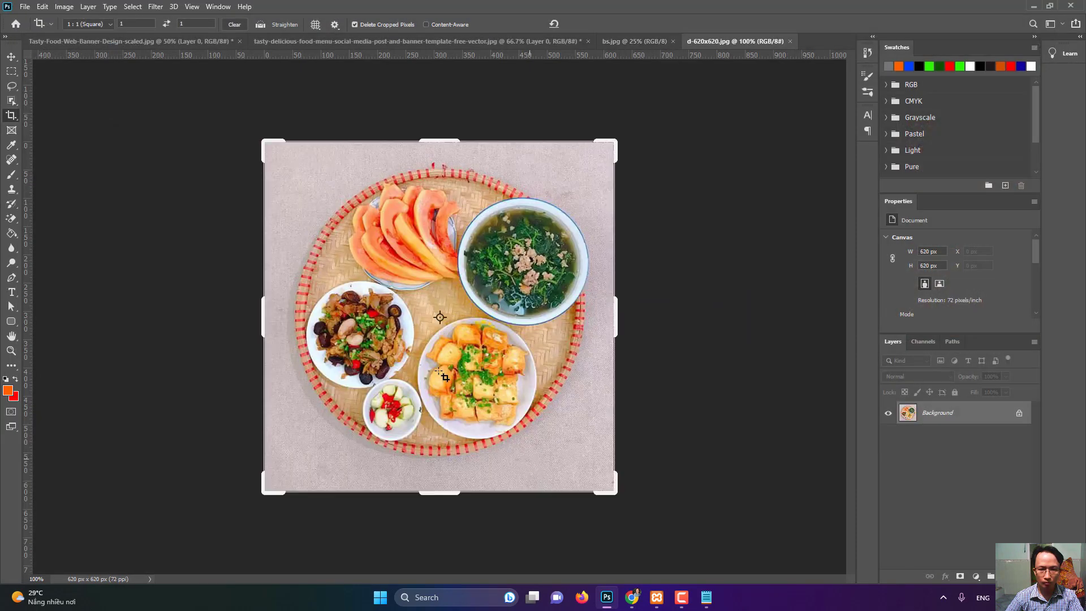
- Resize the lunch tray picture to 500 × 500 pixels
key("ctrl+alt+i")
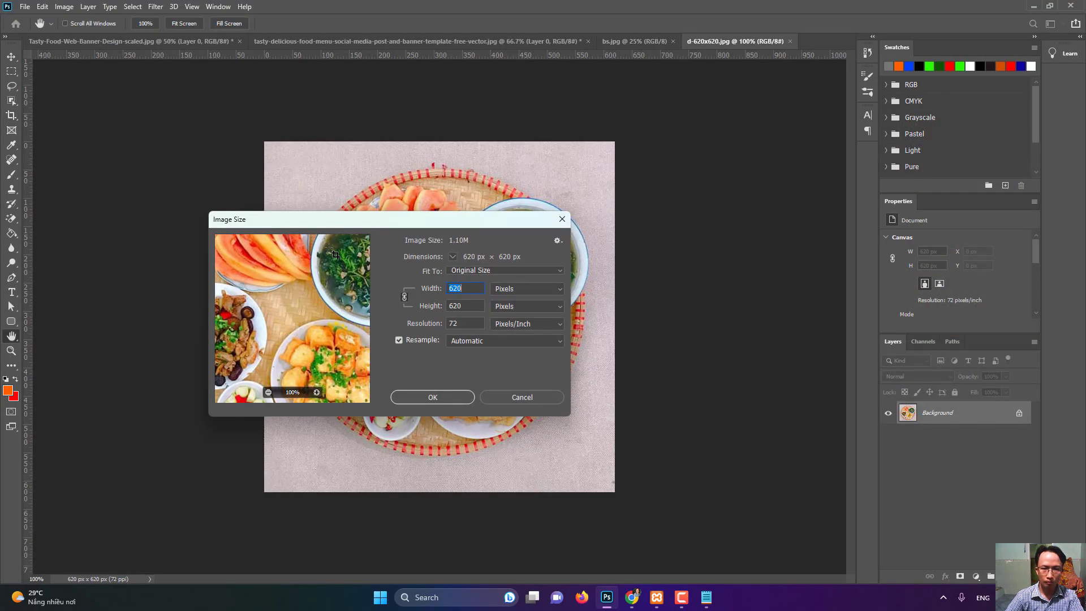
type("500")
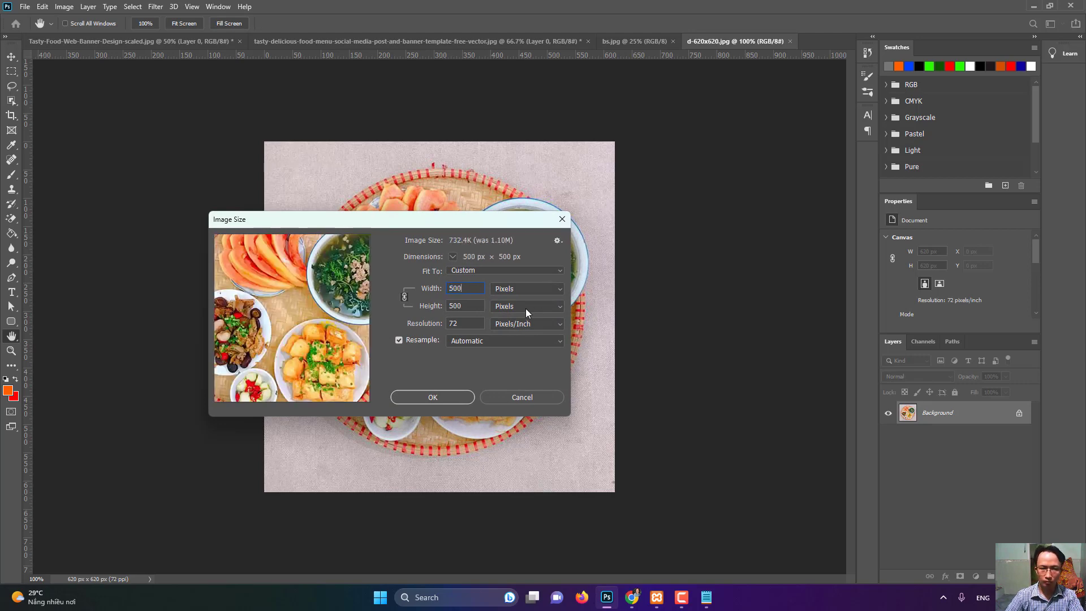
left_click(432, 397)
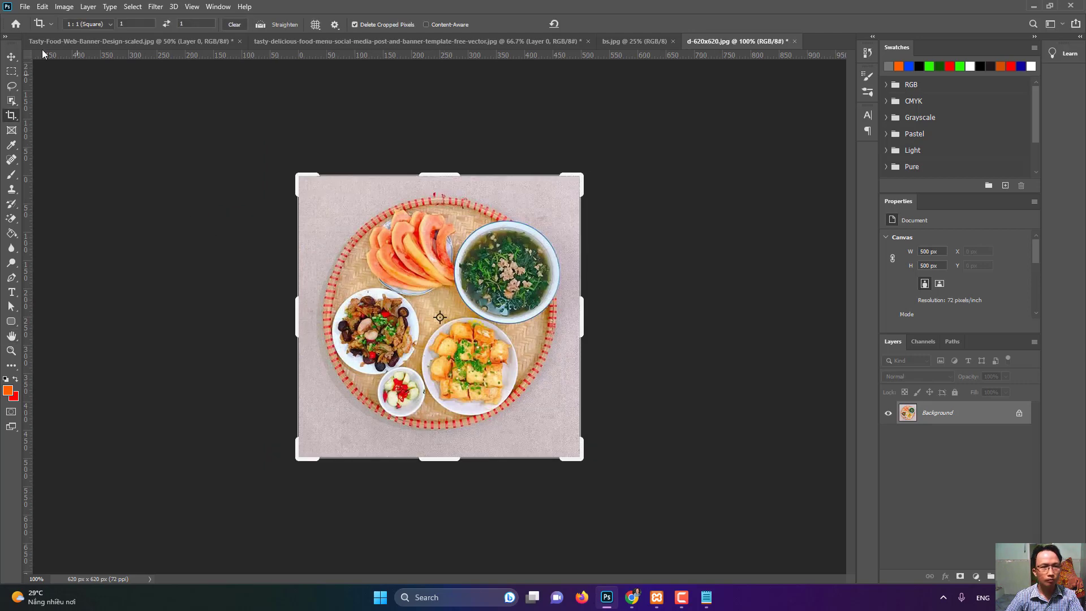
- Save the resized lunch picture to the Desktop as a maximum-quality JPEG named bt
left_click(25, 7)
left_click(42, 143)
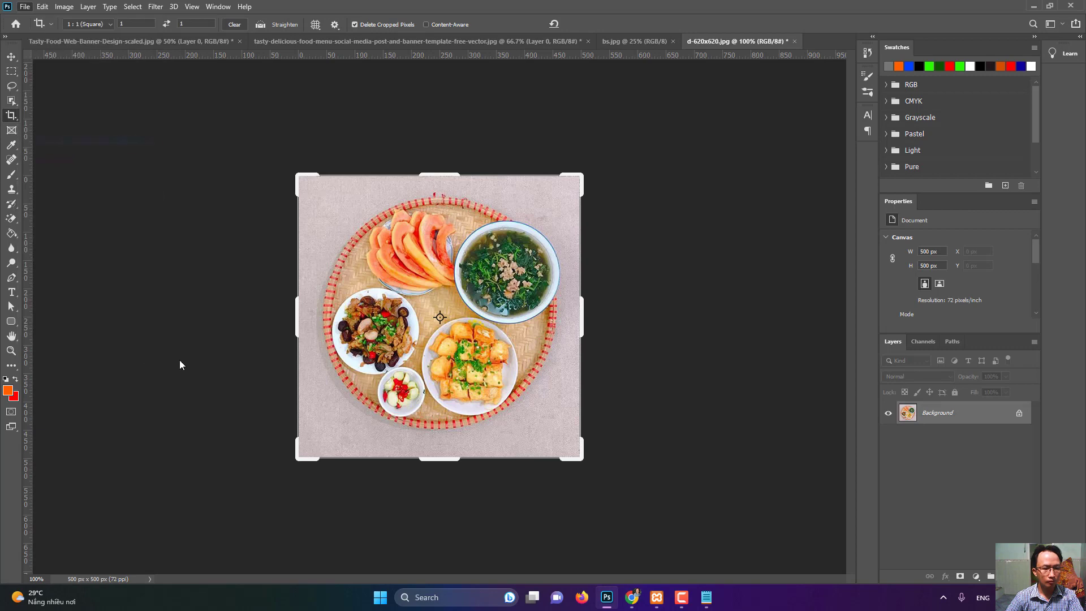
type("bt")
left_click(975, 565)
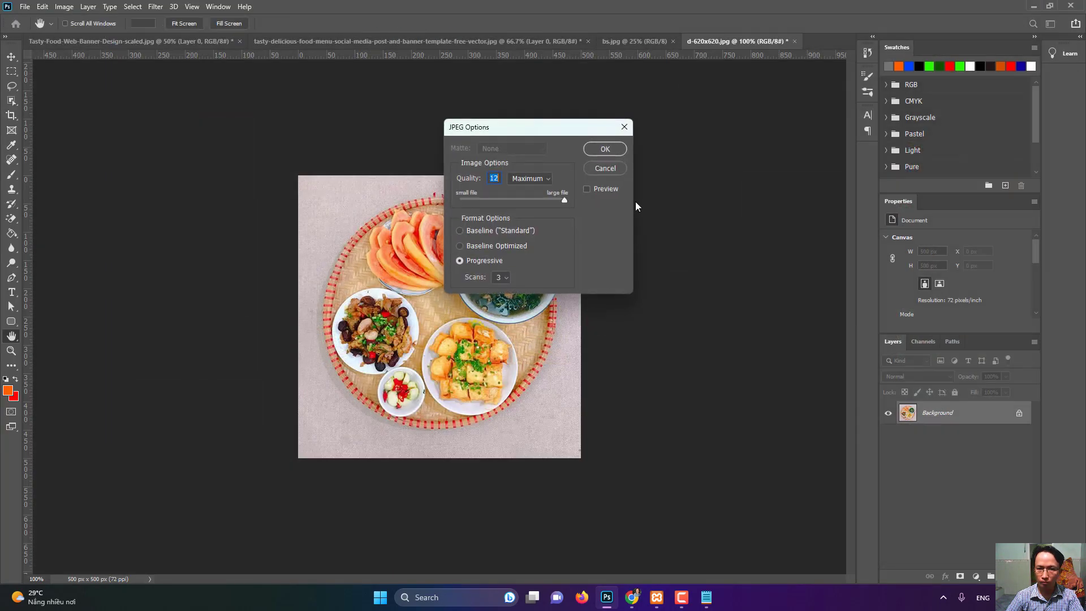
left_click(606, 149)
- Minimize the open windows and delete the old project files from the Desktop, keeping bs.jpg, bt.jpg and the OnTapMo... shortcut
left_click(1034, 5)
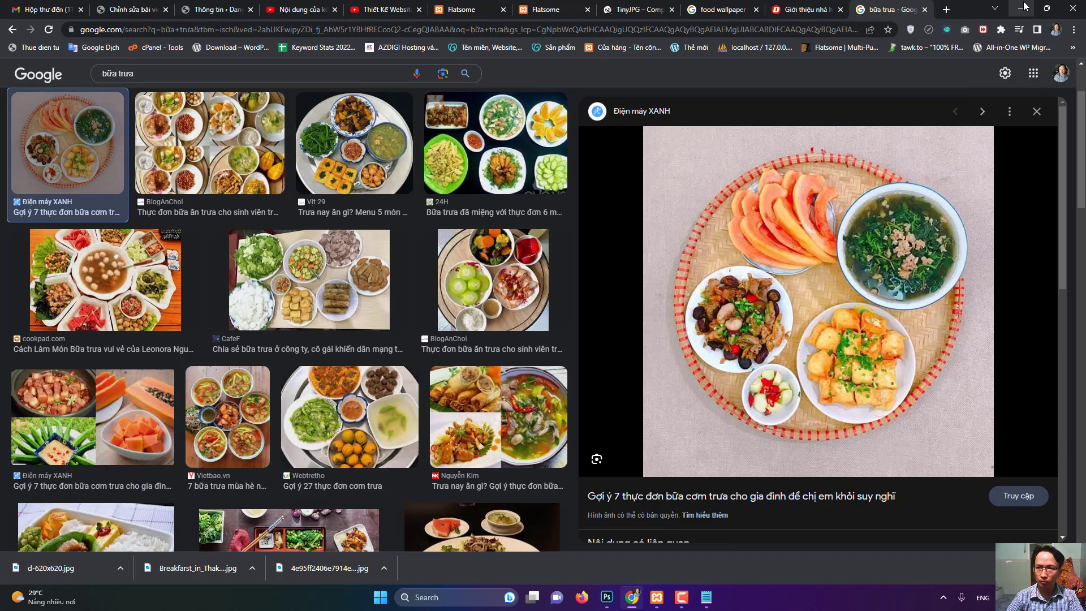
left_click(1021, 7)
left_click(903, 93)
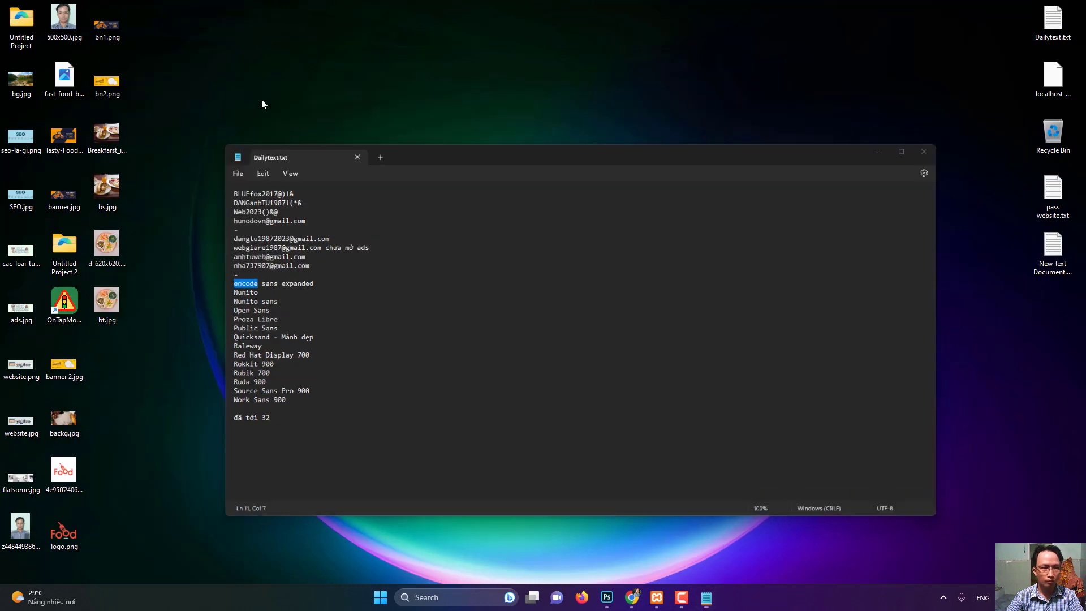
left_click_drag(175, 3, 1, 142)
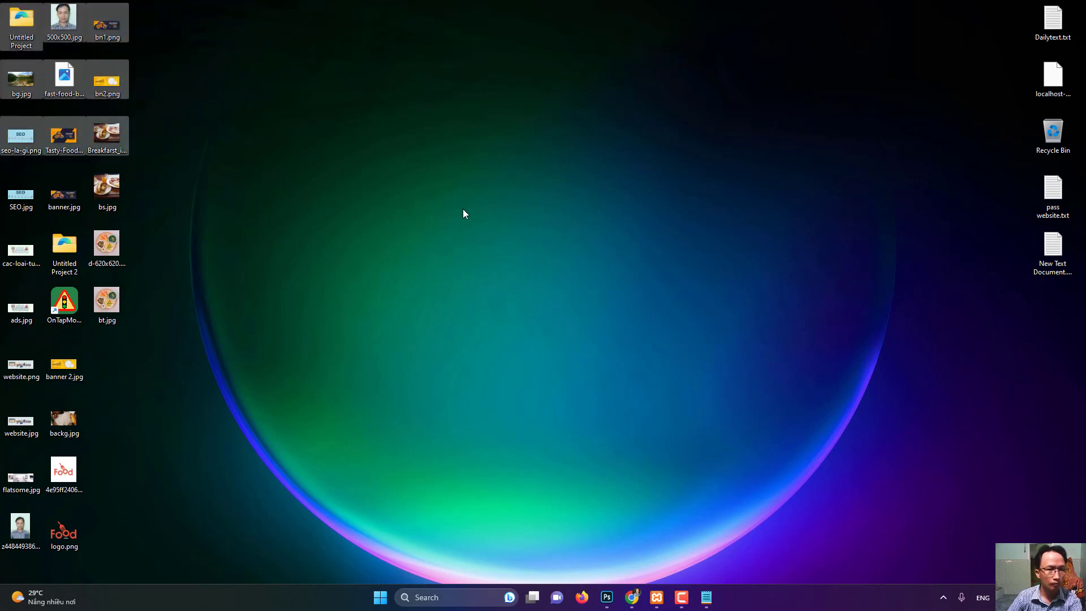
key("Delete")
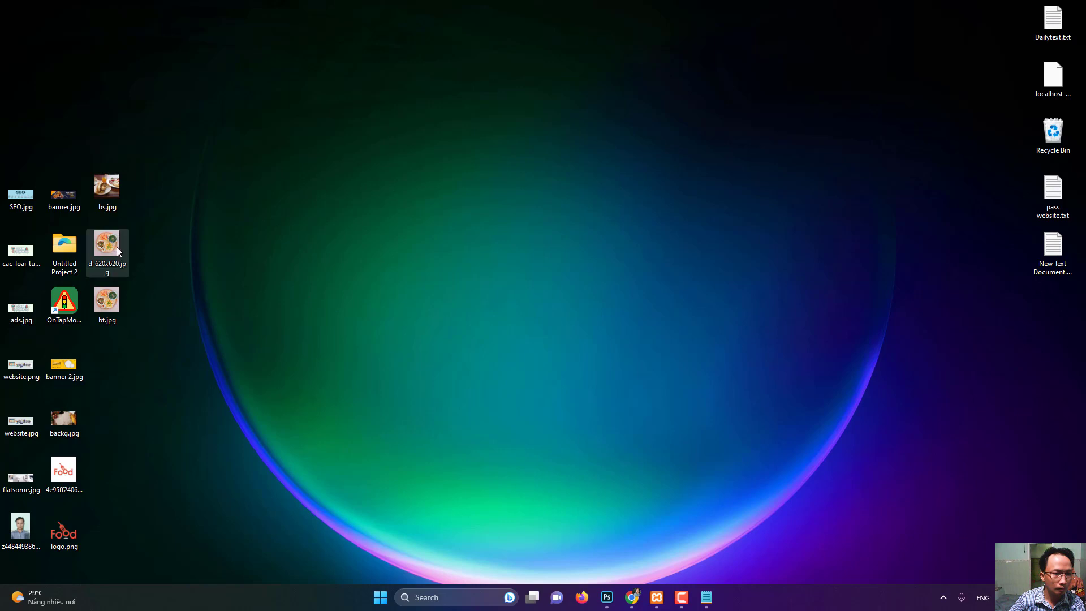
left_click_drag(7, 136, 100, 501)
key("Delete")
key("Delete")
left_click_drag(110, 357, 41, 556)
key("Delete")
- Arrange bs.jpg, the OnTapMo... shortcut and bt.jpg in one column from the Desktop's upper-left corner
left_click_drag(107, 186, 21, 20)
left_click_drag(64, 300, 22, 71)
left_click_drag(94, 287, 18, 126)
left_click(158, 161)
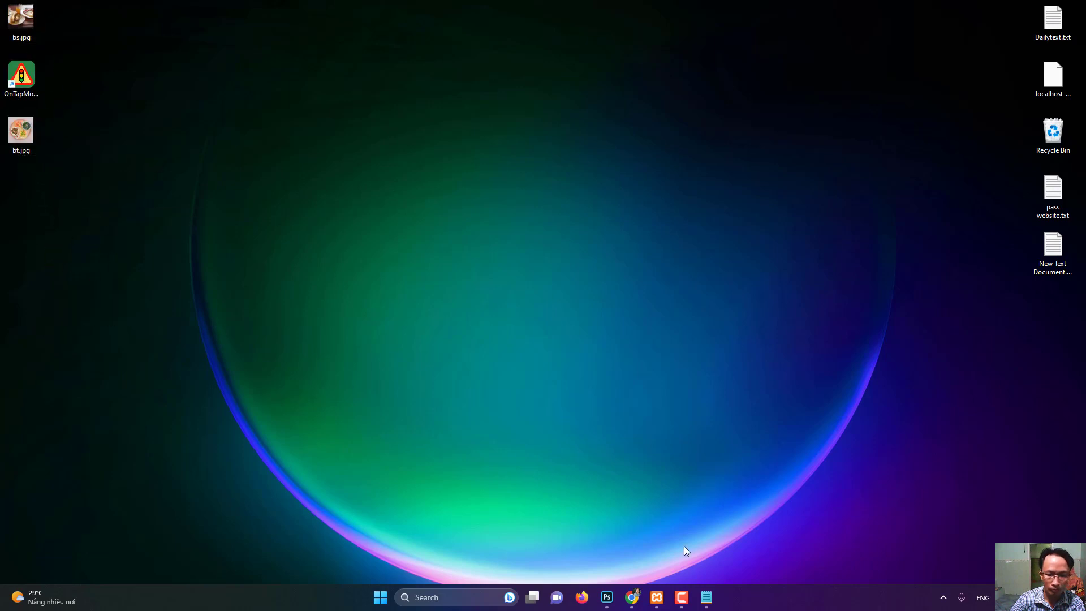
- Return to Google Images in Chrome, search for "bữa tối" and preview the TASTY Kitchen picture with six dishes around a dipping sauce
left_click(632, 599)
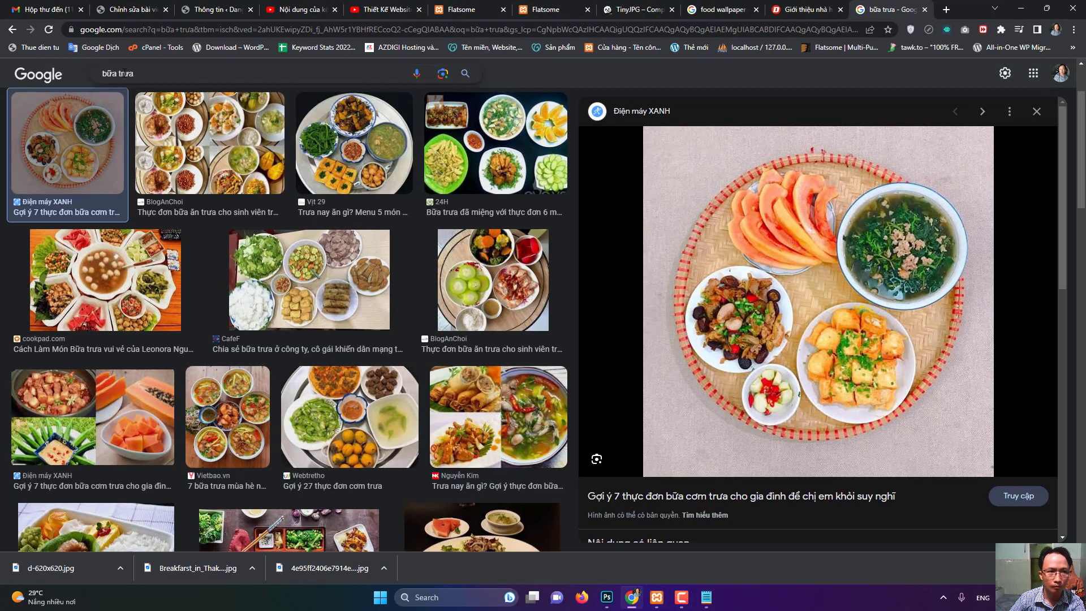
left_click(117, 72)
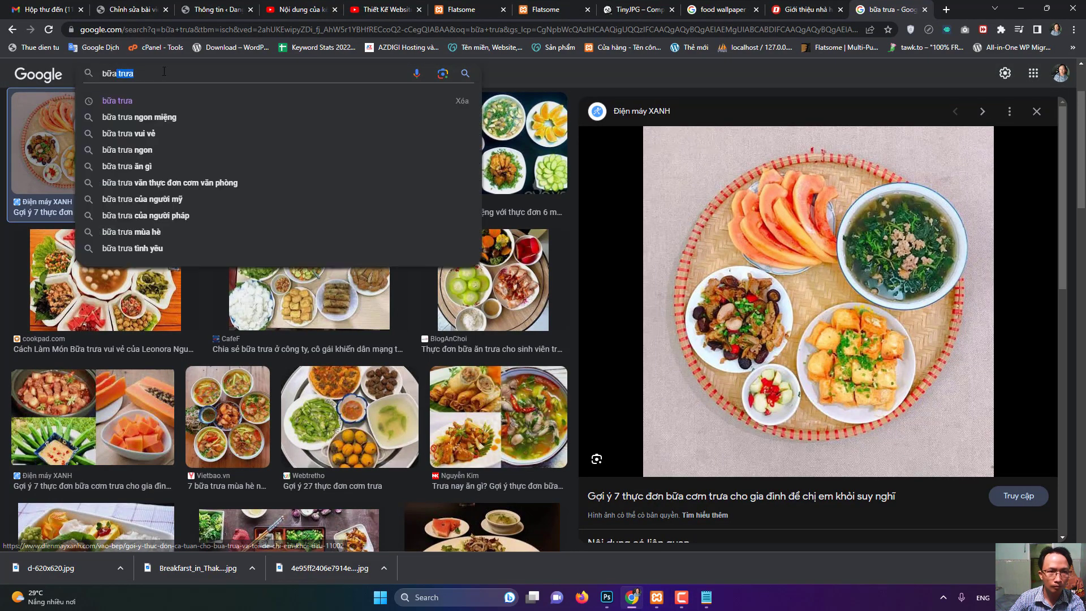
key("BackSpace")
key("BackSpace")
key("BackSpace")
type("ối")
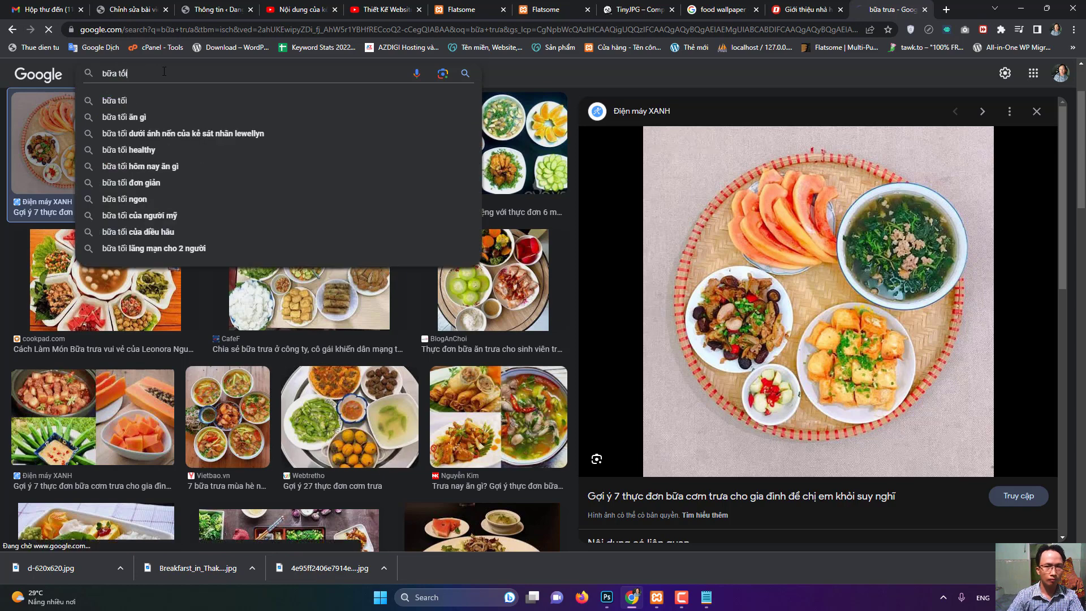
key("Return")
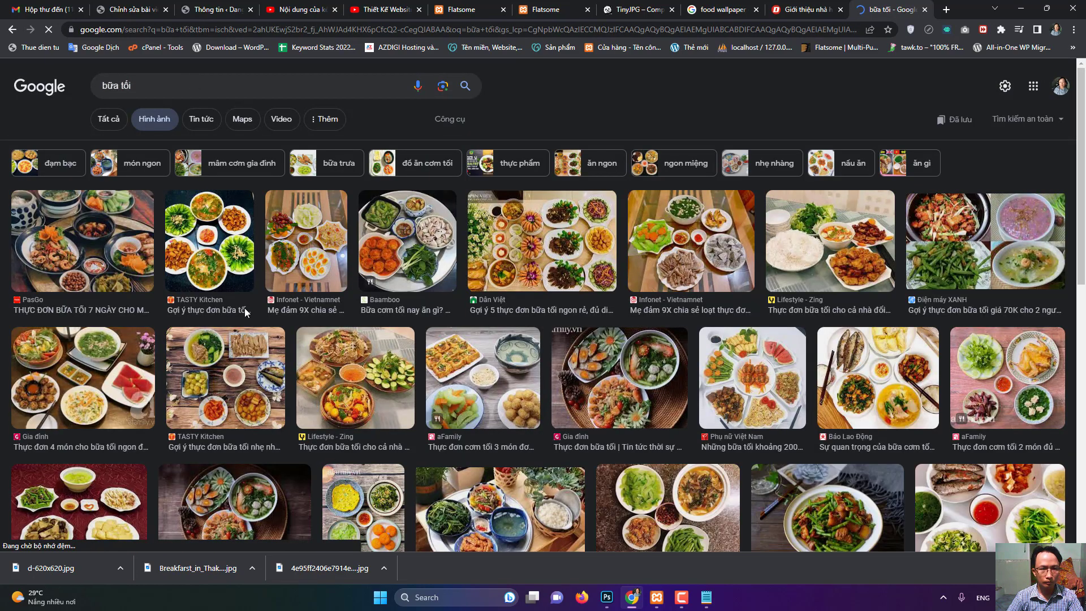
left_click(232, 271)
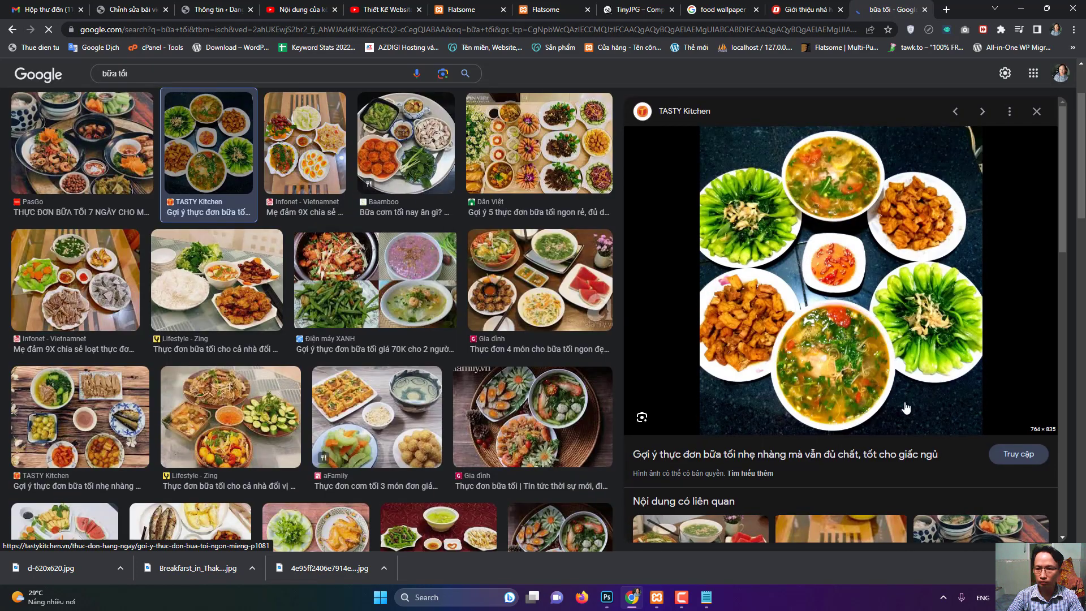
- Save the previewed dinner picture to the Desktop as thuc-don-bua-toi-giau-dinh-duong-1-d268.jpg
right_click(799, 266)
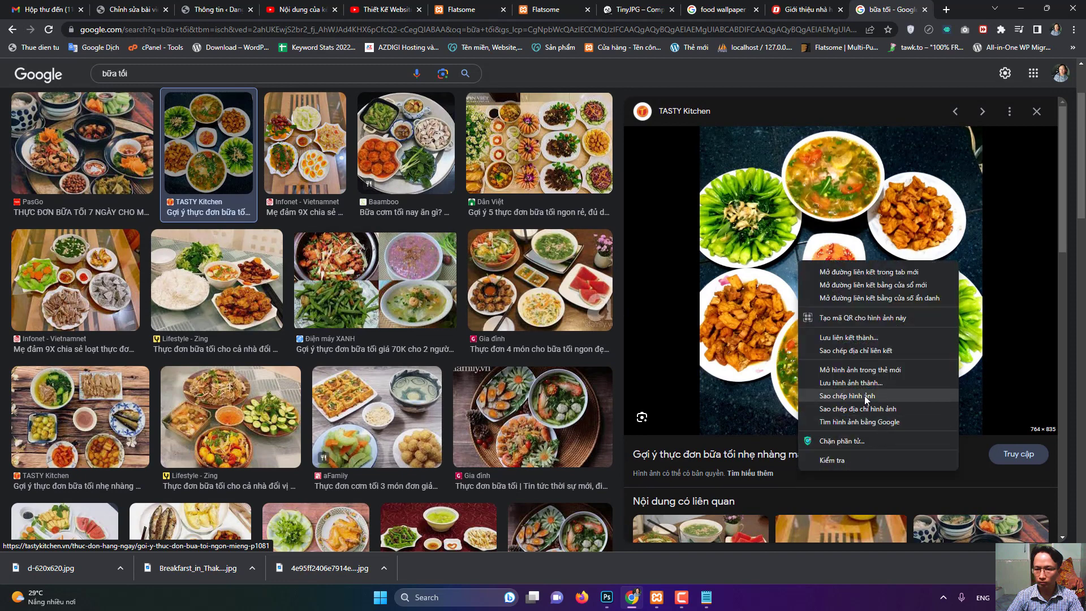
left_click(864, 389)
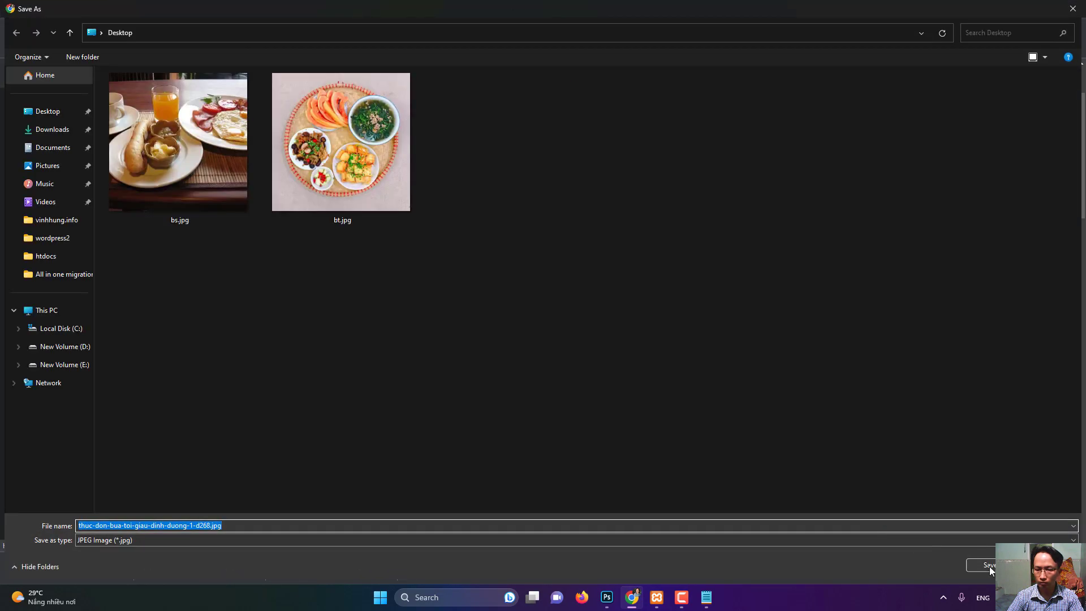
left_click(989, 565)
- Switch to Photoshop and open thuc-don-bua-toi-giau-dinh-duong-1-d268.jpg from the Desktop
left_click(606, 597)
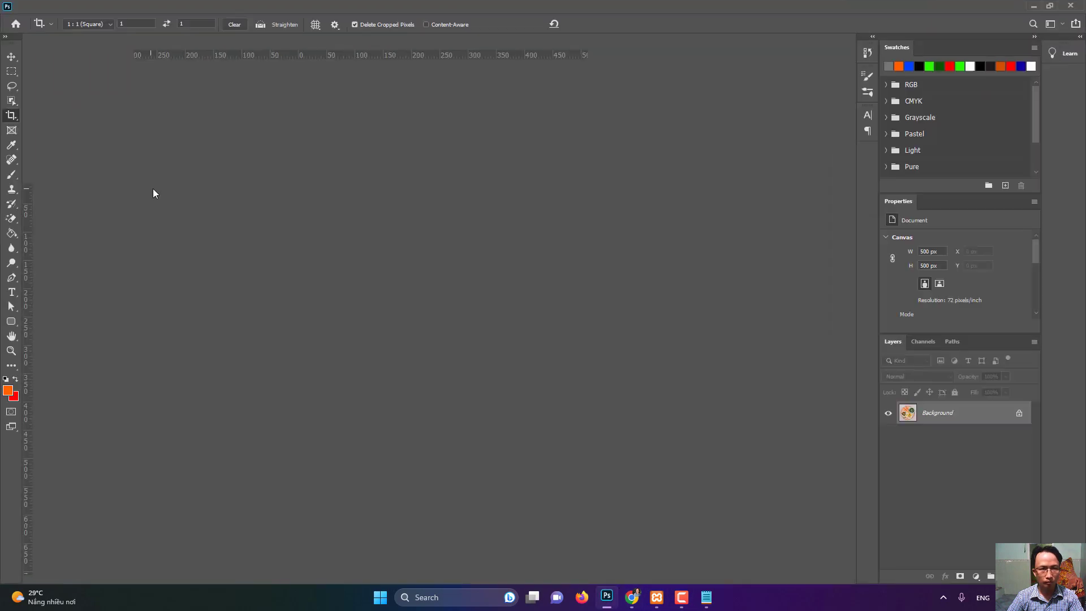
left_click(25, 7)
left_click(25, 29)
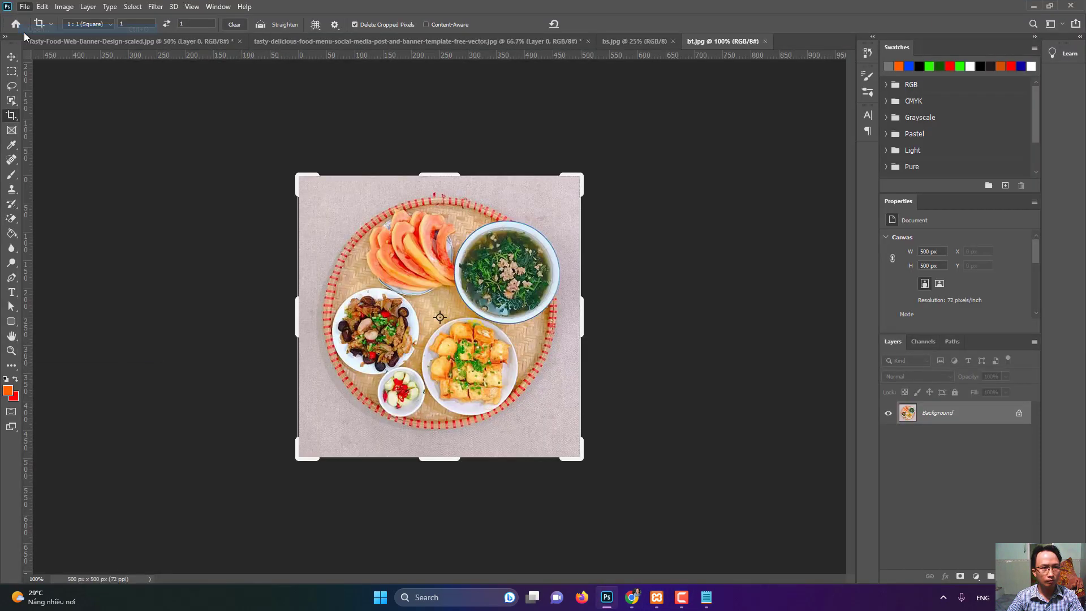
left_click(197, 321)
double_click(197, 321)
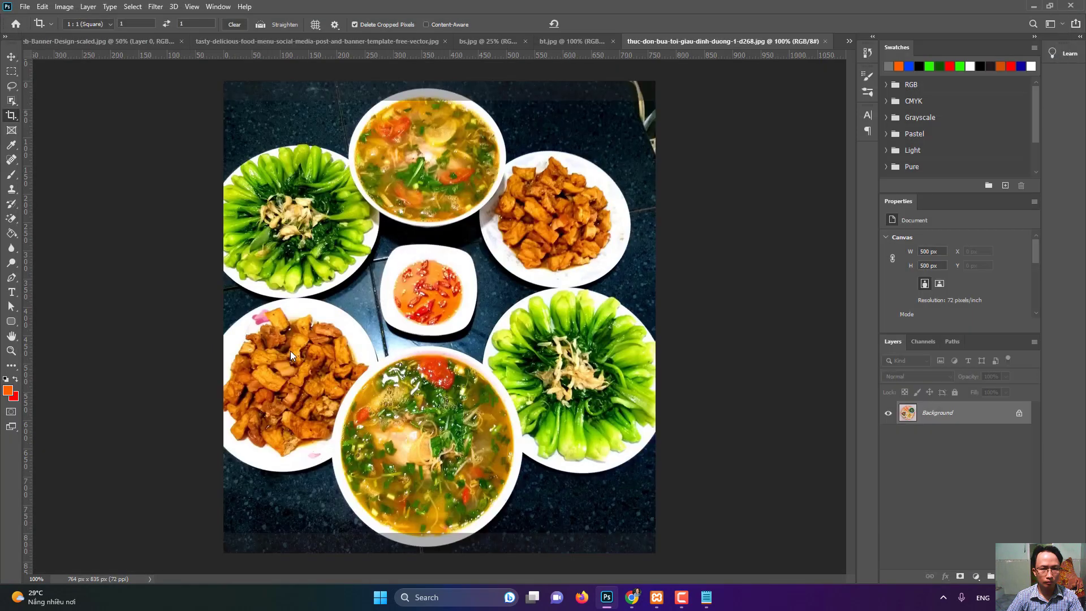
- Crop the dinner picture to a 1:1 square and resize it to 500 × 500 pixels
double_click(573, 304)
key("ctrl+alt+i")
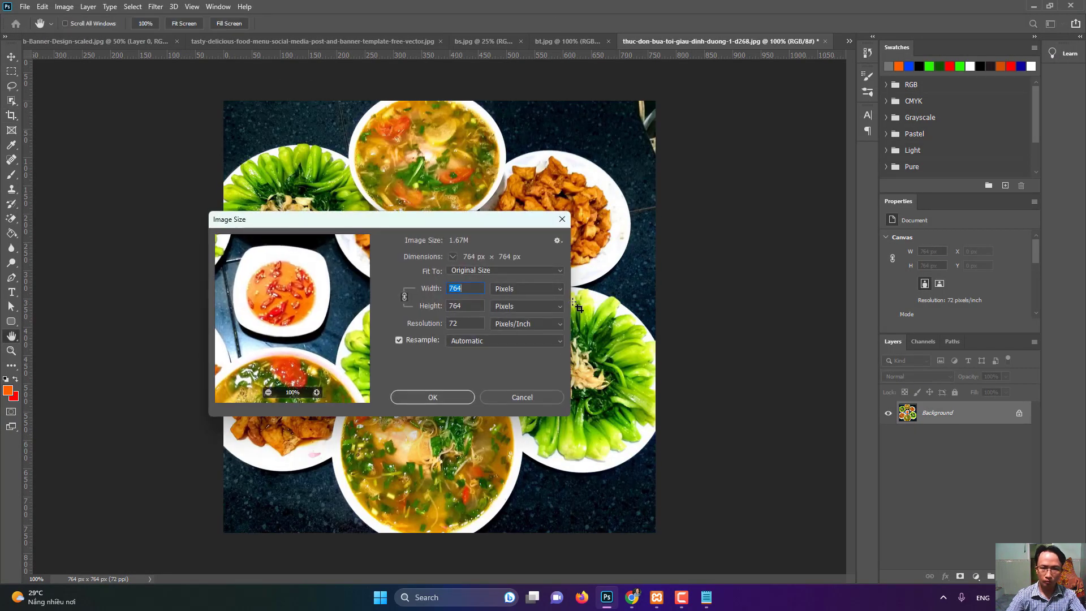
type("500")
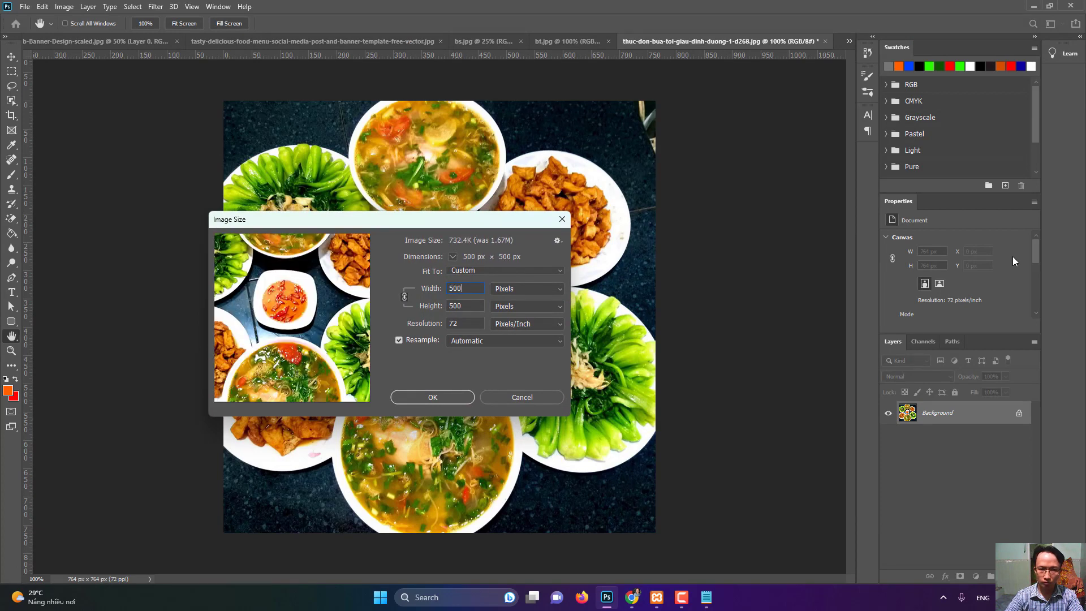
left_click(431, 397)
key("c")
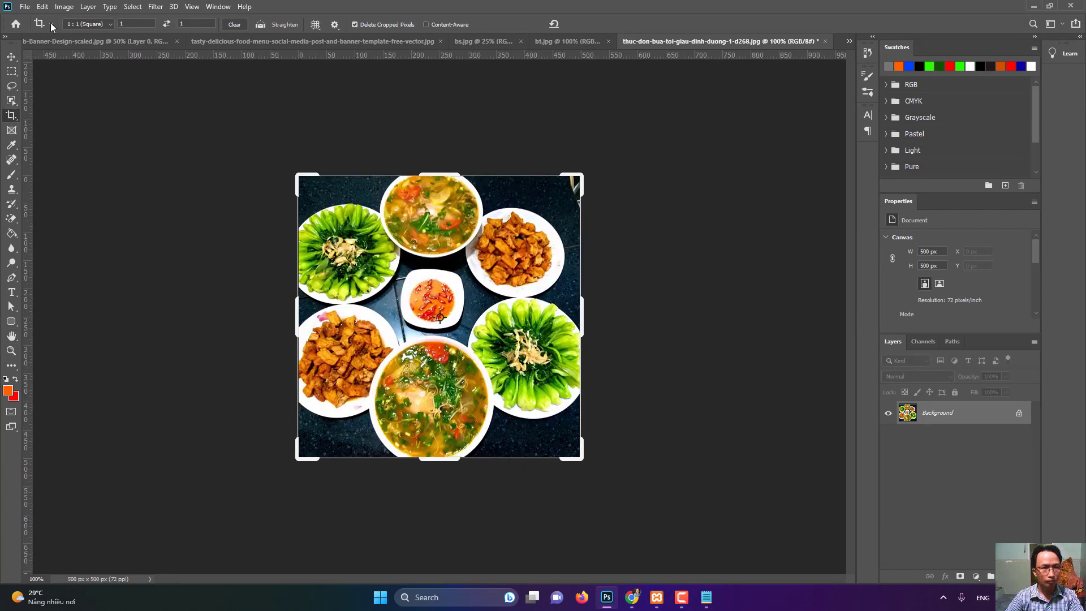
- Save the resized dinner picture to the Desktop as a JPEG named btoi
left_click(25, 7)
left_click(34, 140)
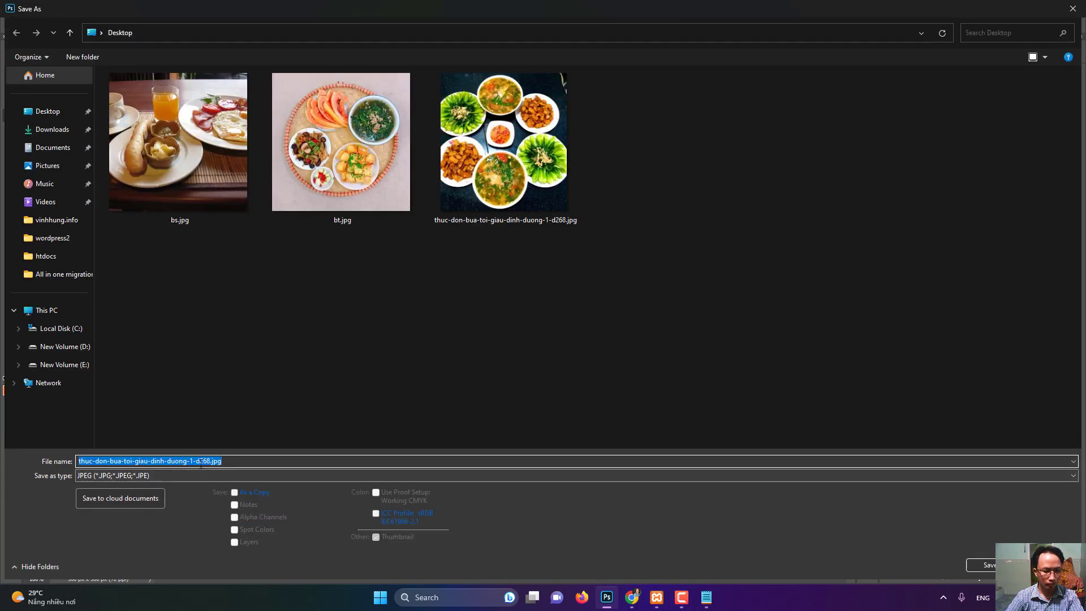
type("bt")
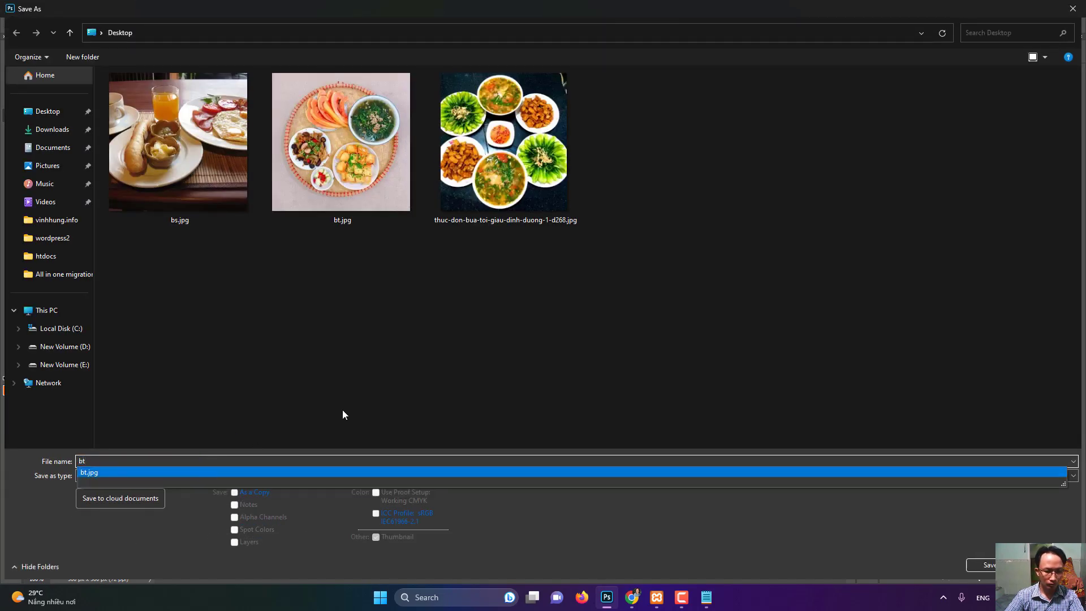
type("oi")
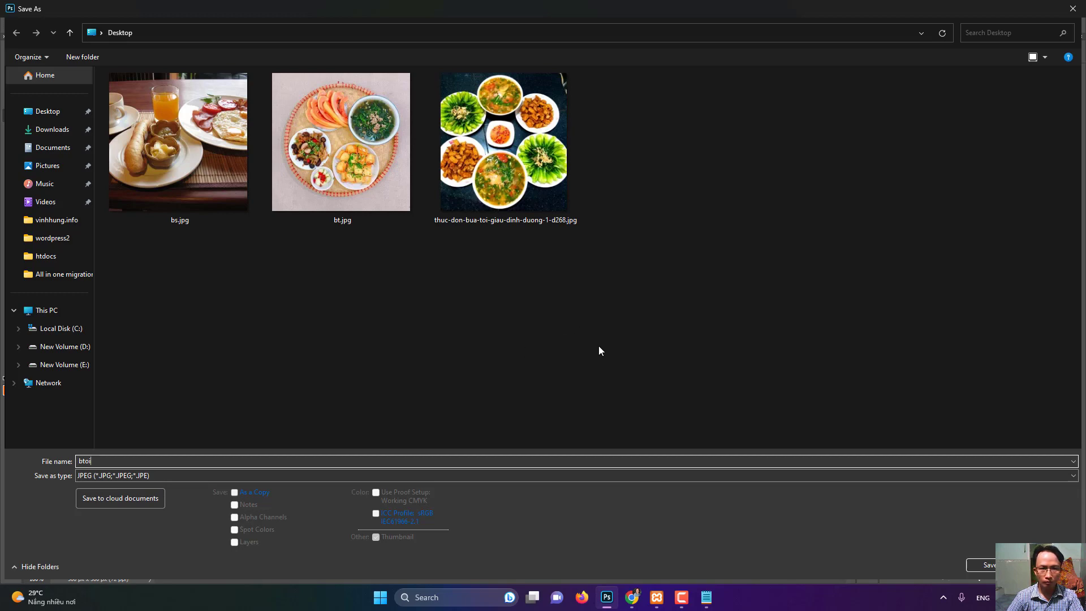
left_click(987, 566)
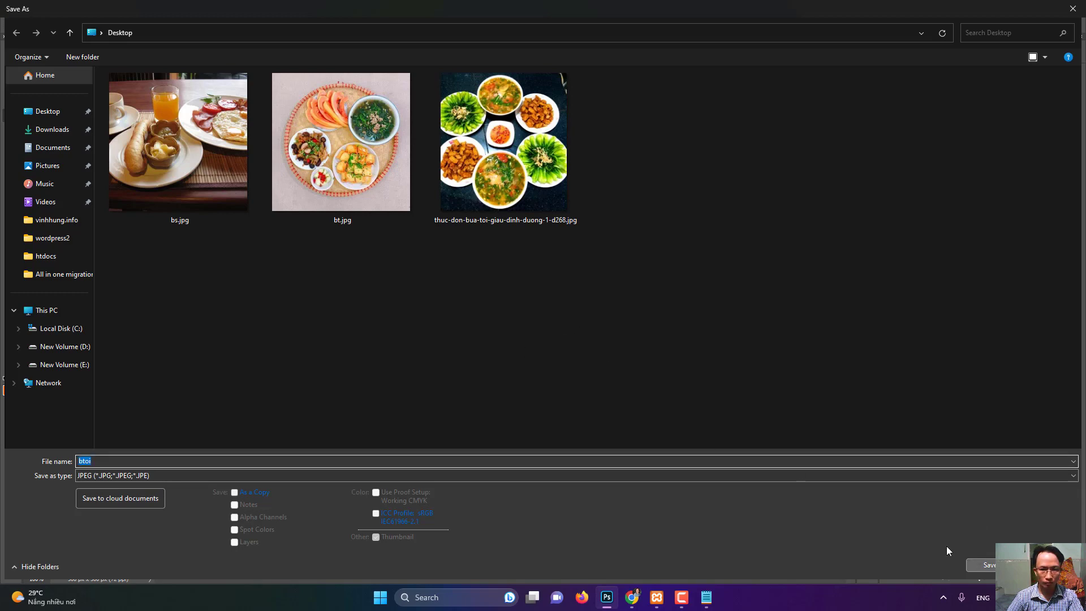
left_click(605, 149)
- Switch to the nha-hang2 site in Chrome and open its home page in UX Builder
left_click(632, 599)
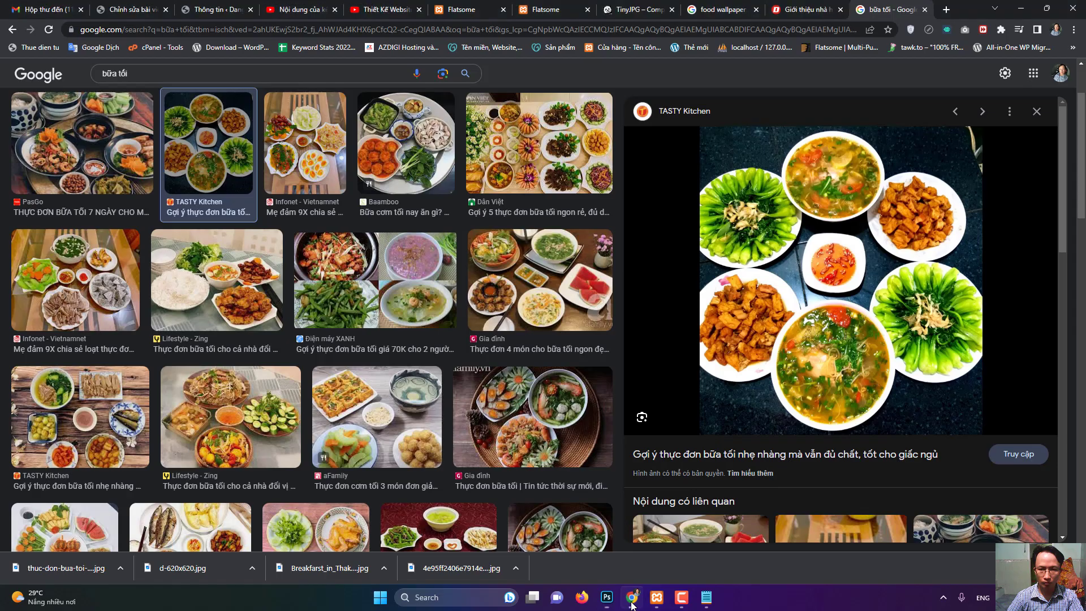
left_click(543, 10)
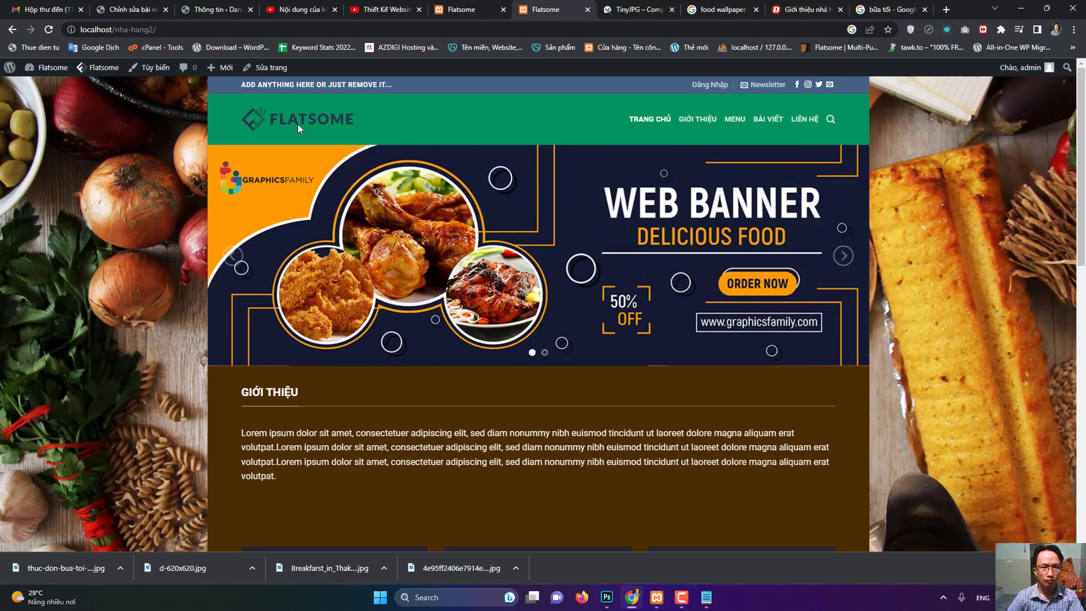
mouse_move(268, 69)
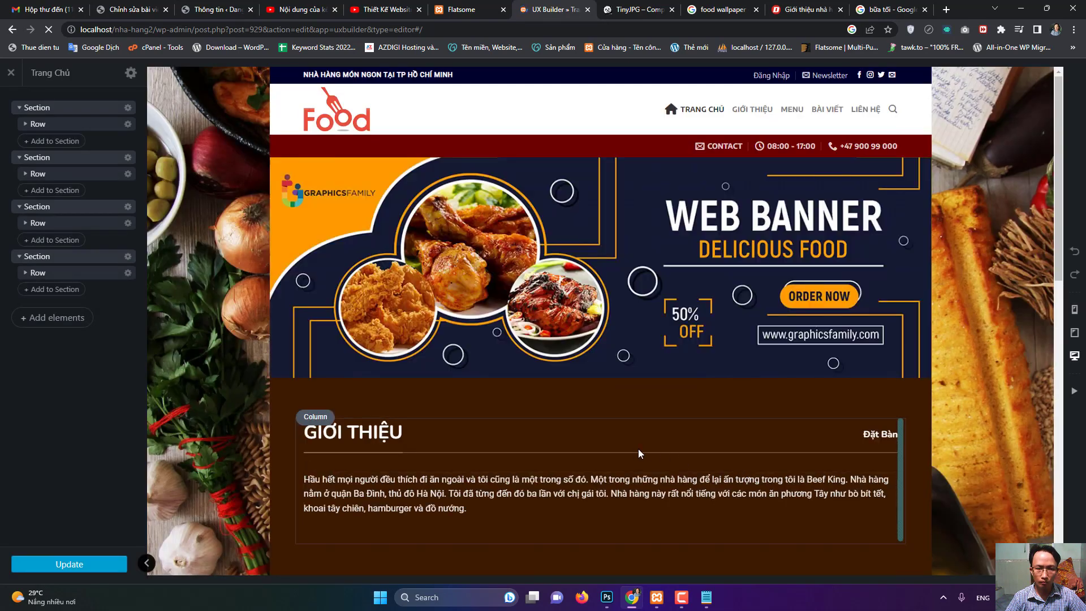
- Upload bs.jpg from the Desktop and set it as the picture of the first Image Box below the GIỚI THIỆU section
scroll(552, 431, "down", 5)
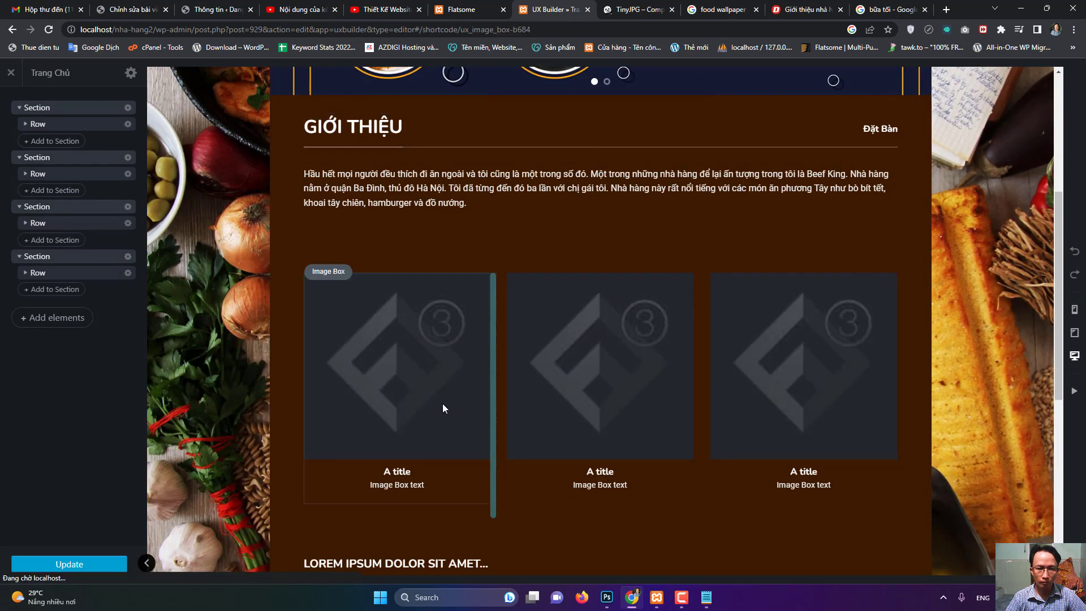
left_click(442, 403)
left_click(94, 196)
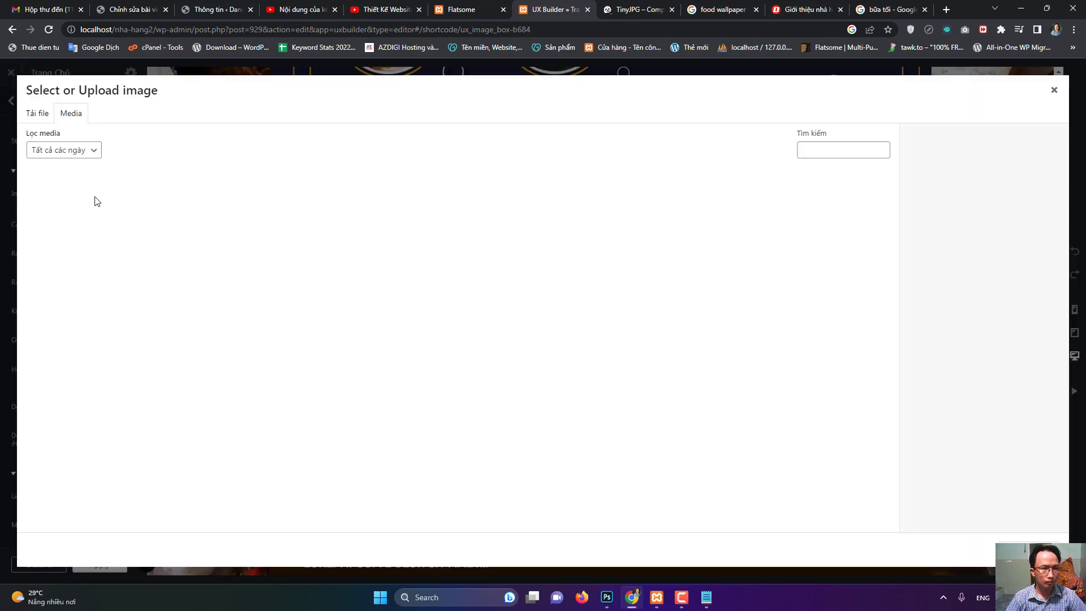
left_click(37, 114)
left_click(517, 306)
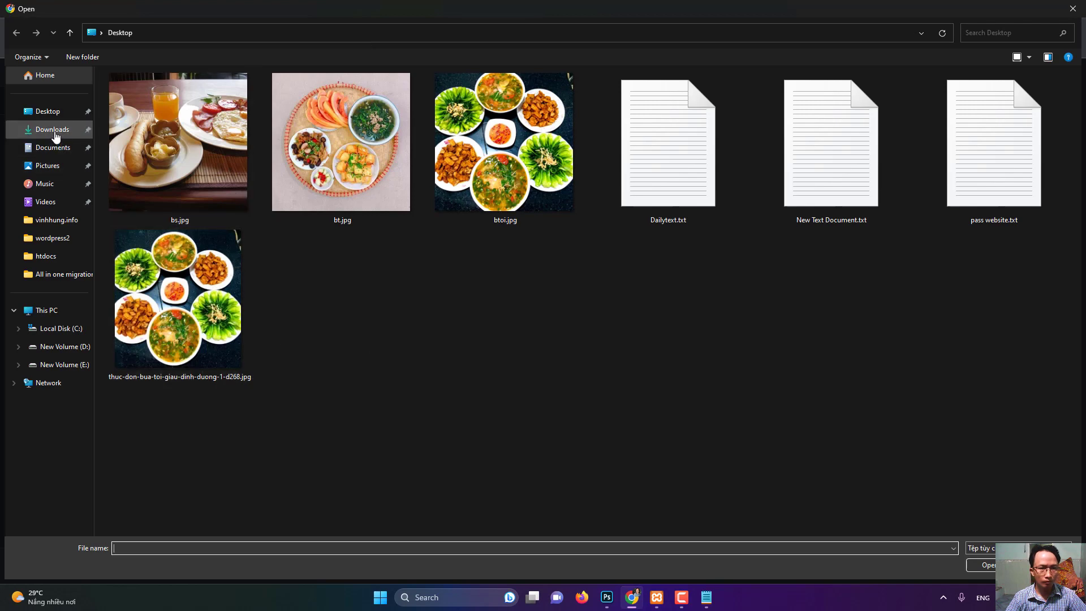
double_click(212, 181)
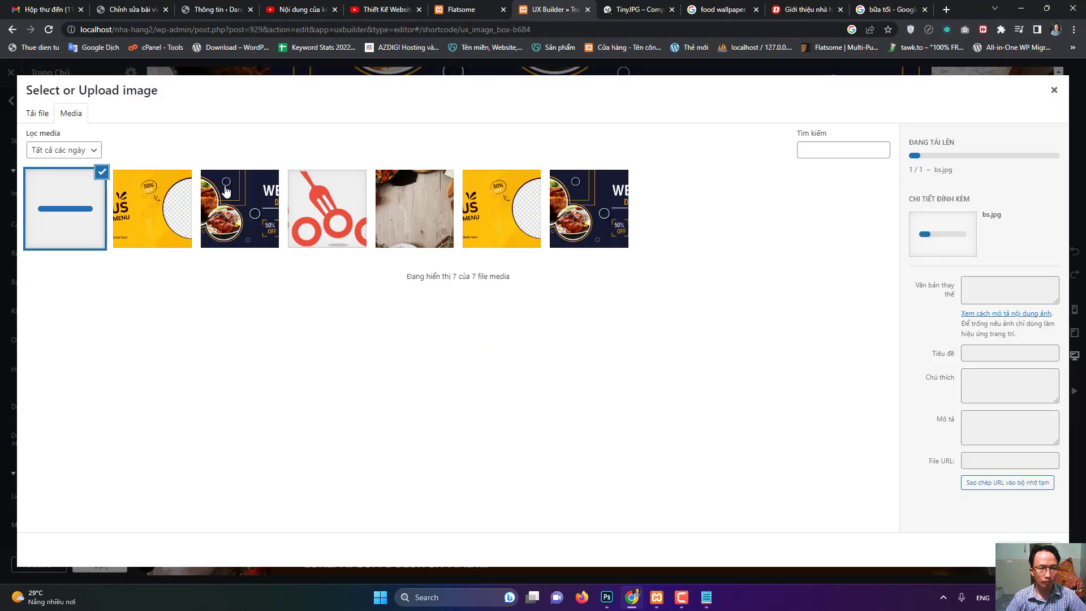
left_click(1028, 549)
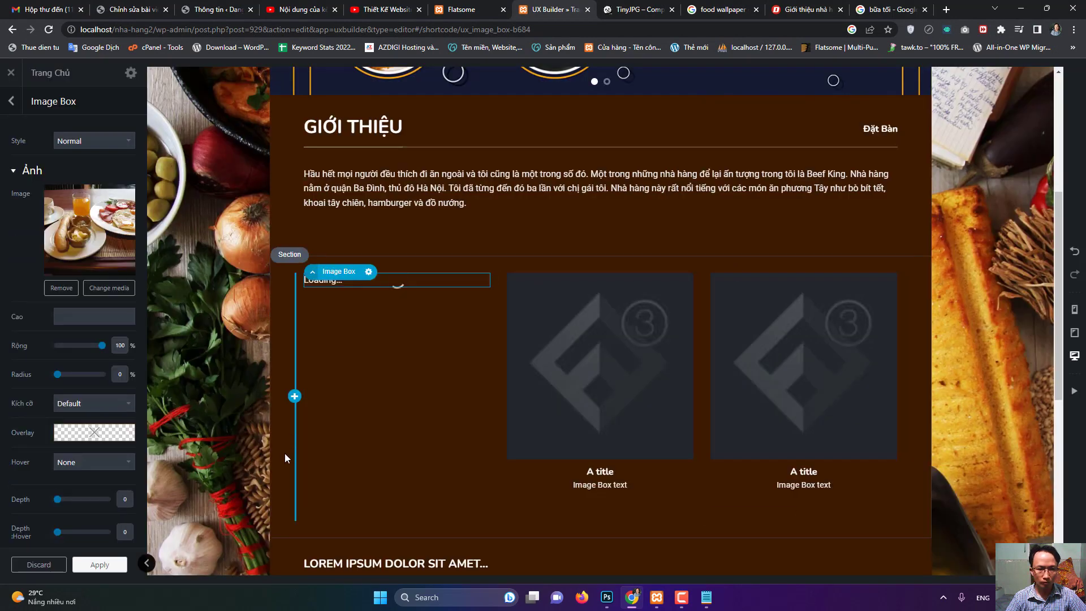
- Upload bt.jpg from the Desktop and set it as the picture of the middle Image Box below the GIỚI THIỆU section
left_click(541, 405)
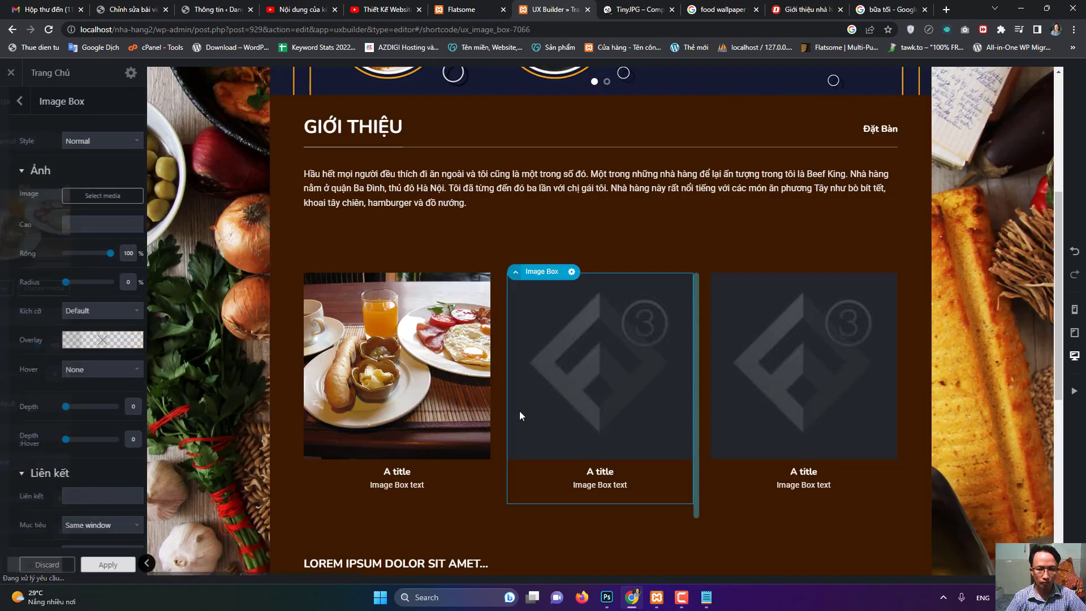
left_click(94, 198)
left_click(41, 114)
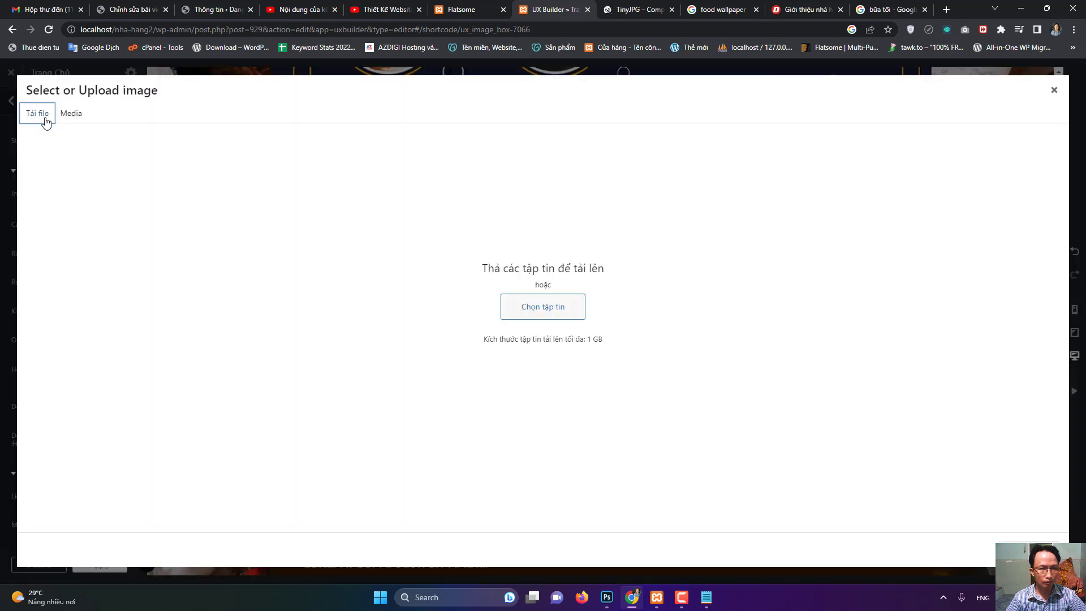
left_click(535, 321)
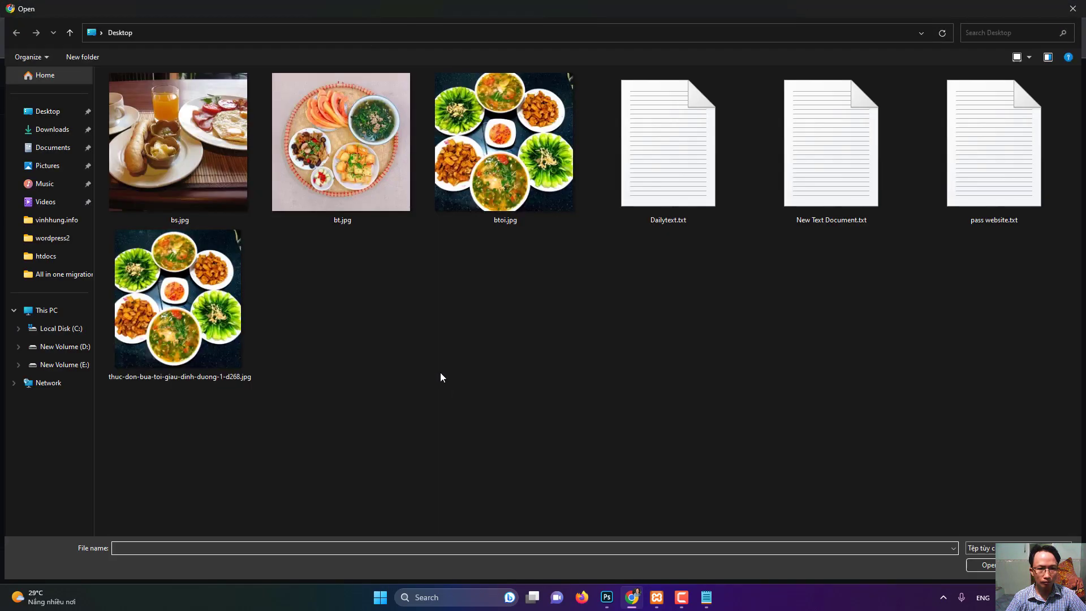
double_click(387, 195)
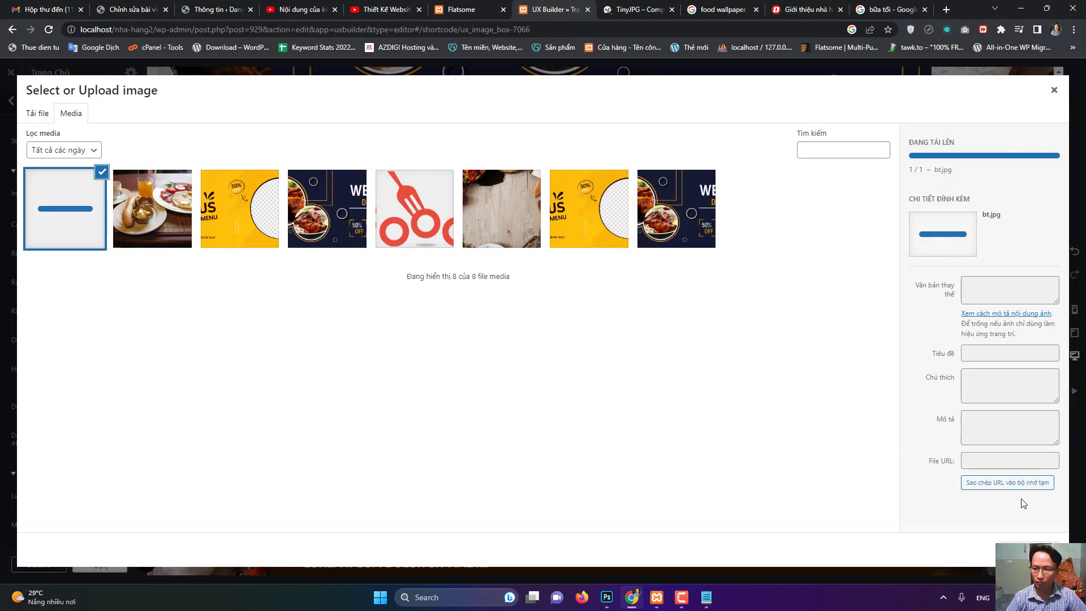
left_click(1033, 550)
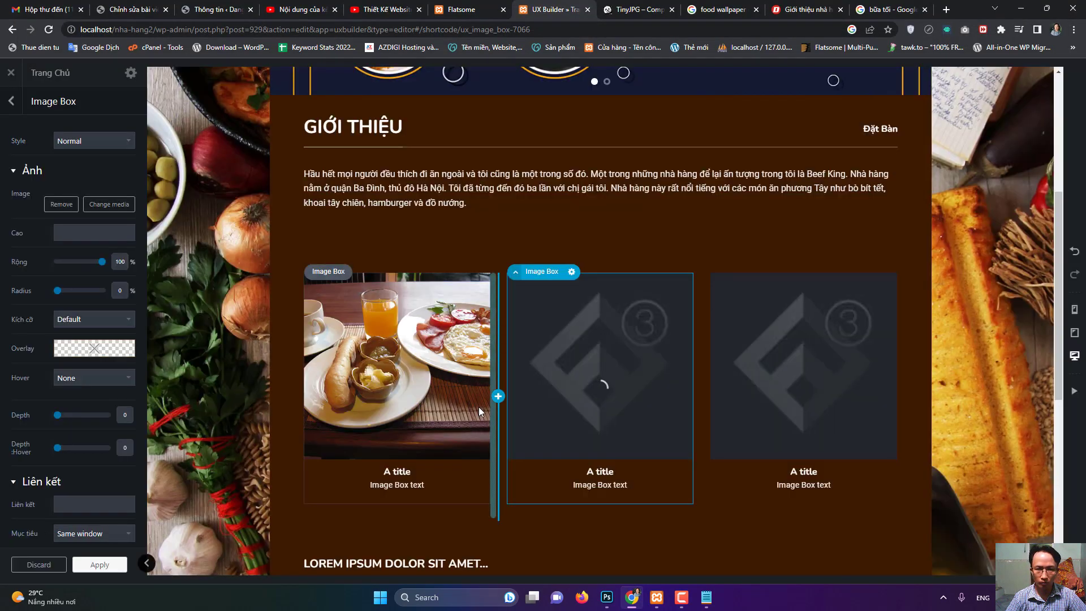
- Upload btoi.jpg from the Desktop and set it as the picture of the third Image Box in the row
left_click(810, 389)
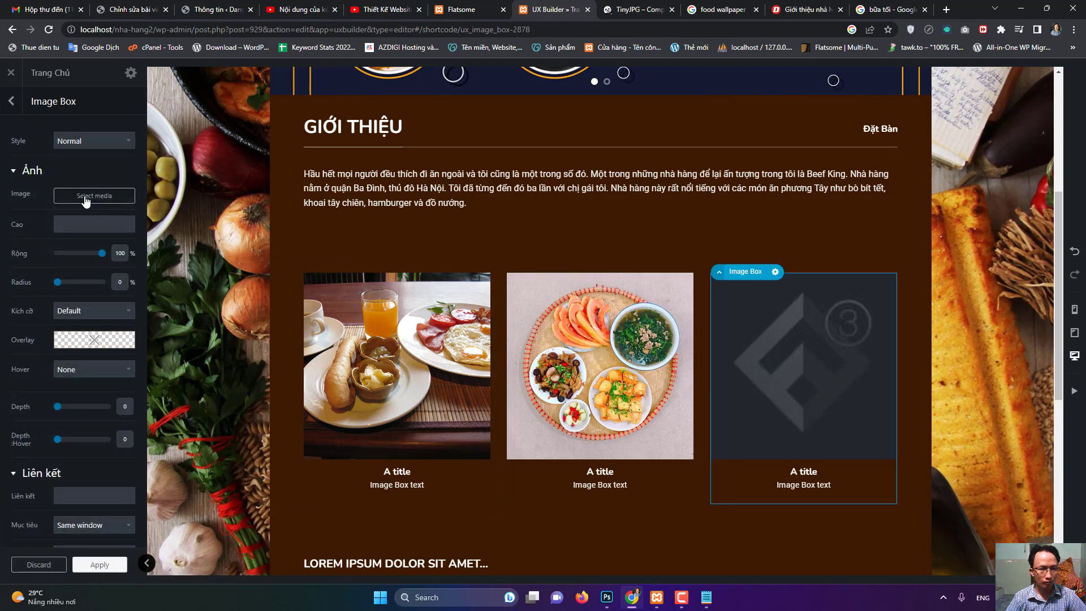
left_click(86, 201)
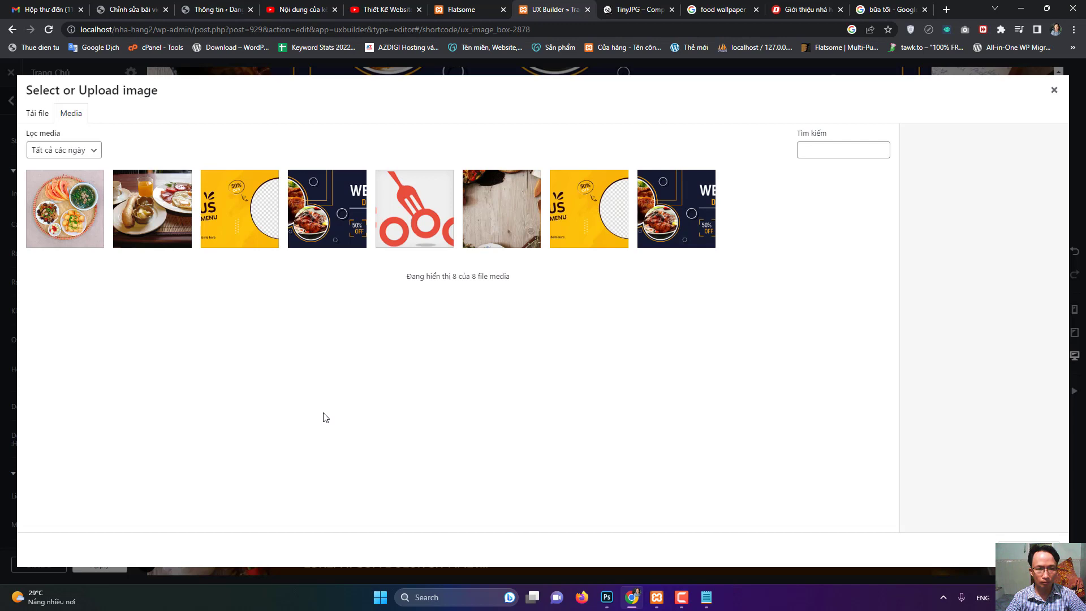
left_click(38, 114)
left_click(563, 315)
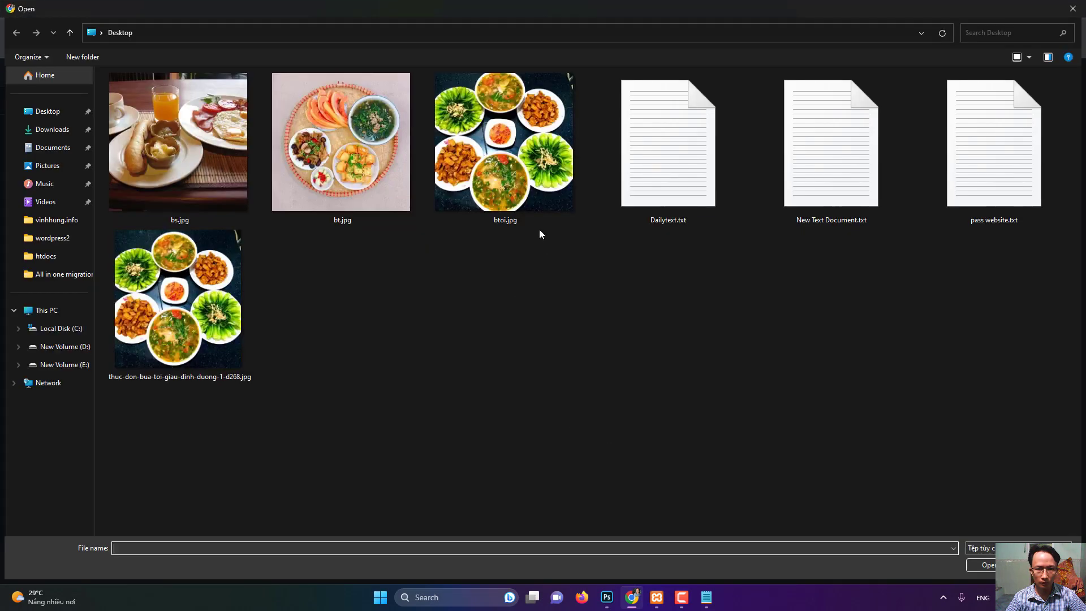
double_click(525, 178)
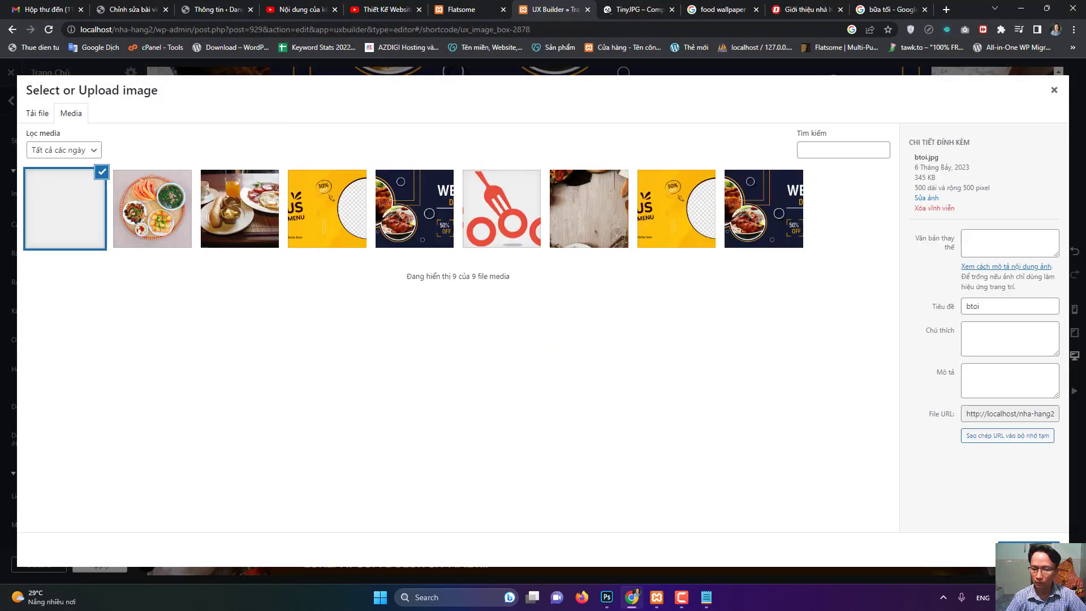
left_click(1028, 550)
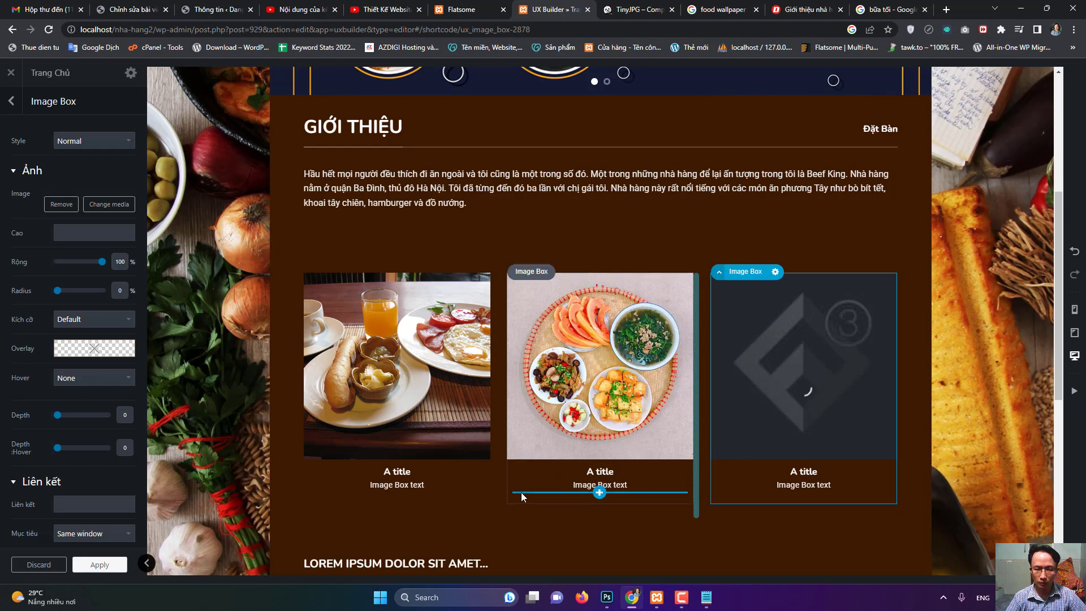
- Replace the title under the breakfast picture with "Bữa sáng ( Từ 5 giờ - 9 giờ)"
left_click(429, 478)
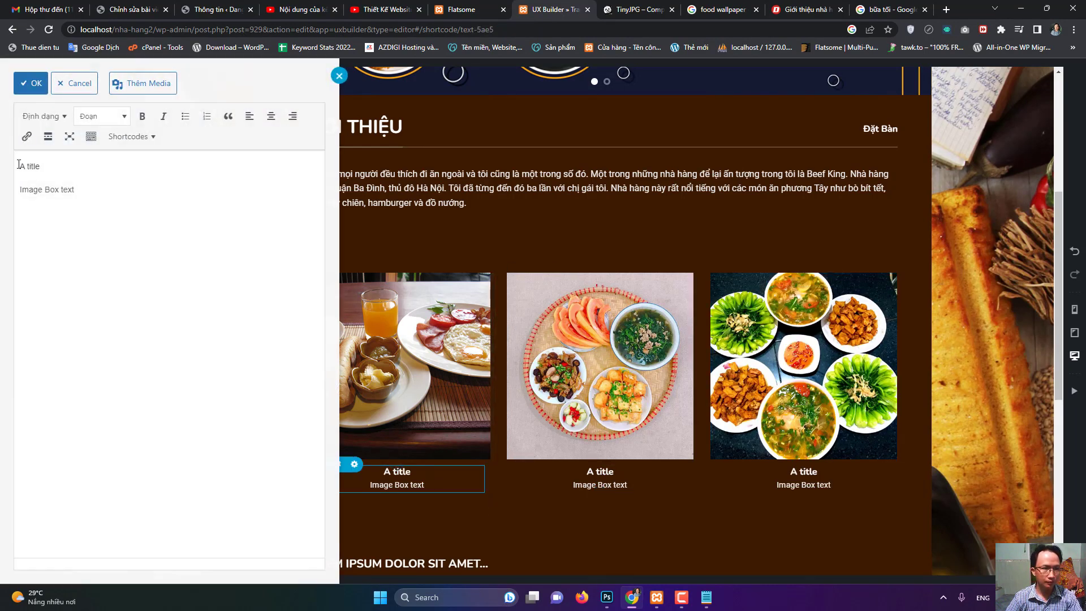
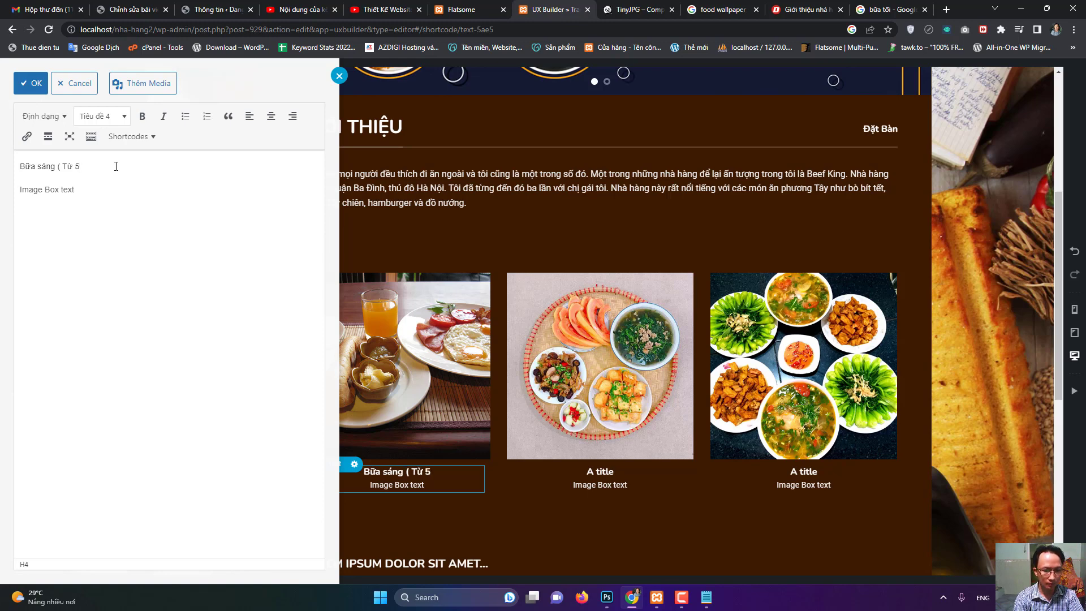
type("giờ ")
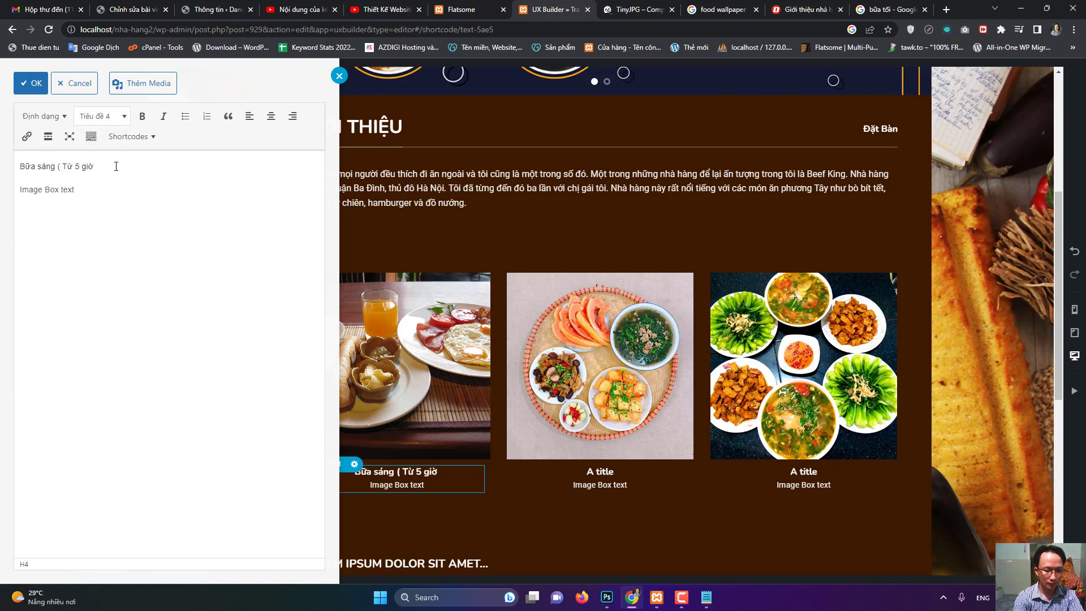
type("- ")
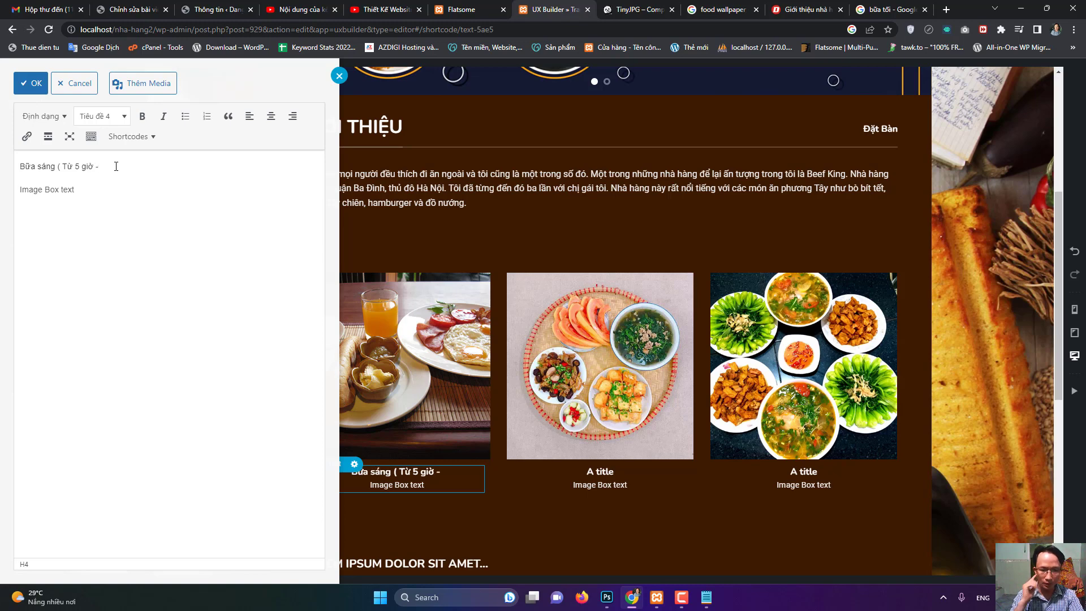
type("9")
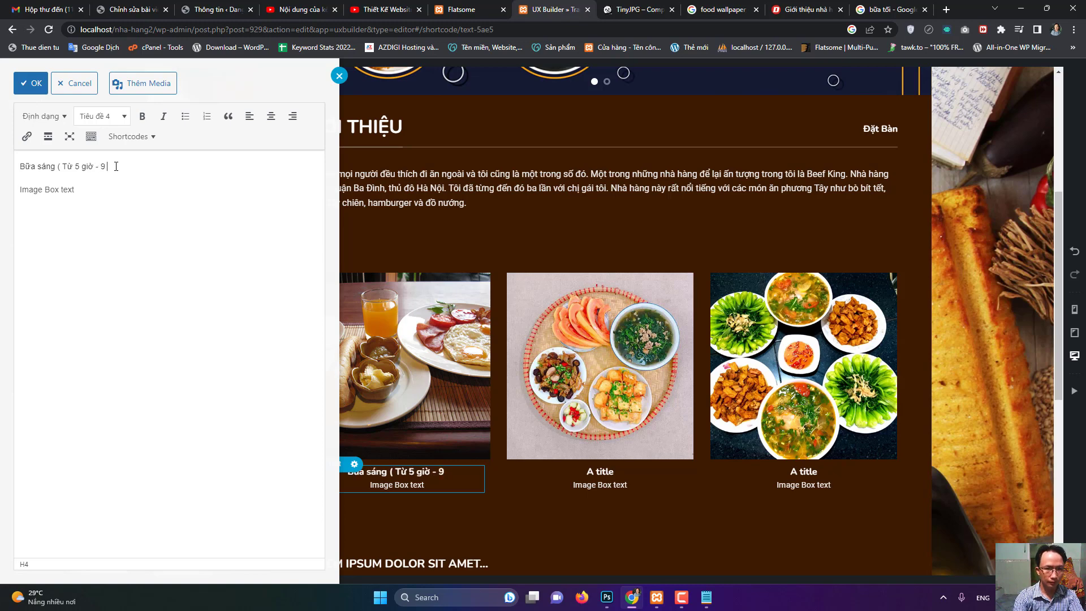
type(" giờ)")
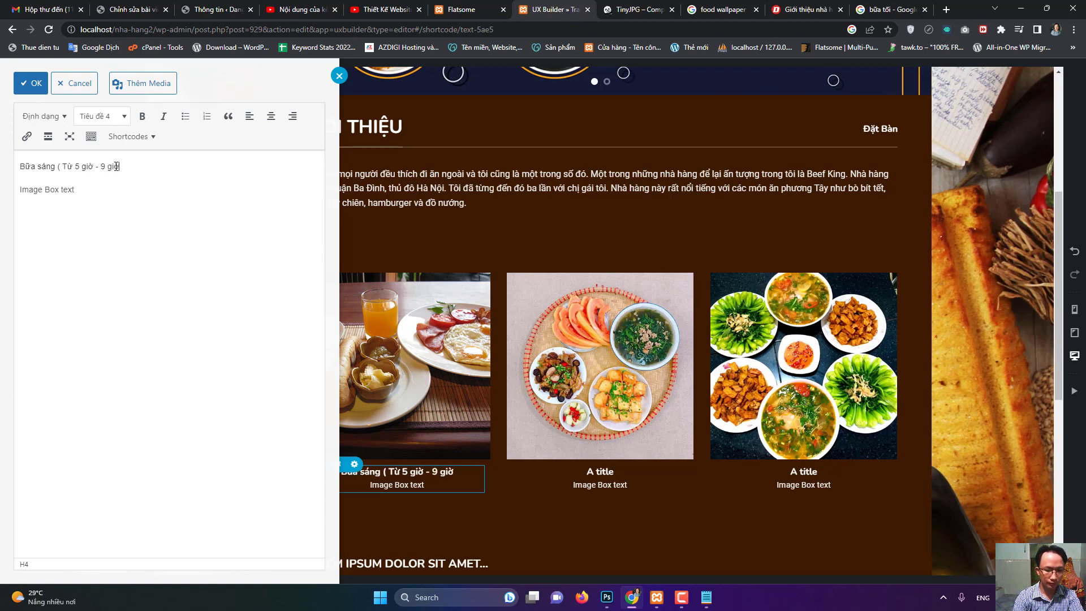
- Replace the title under the middle picture with "Bữa Trưa ( Từ 11 giờ - 13 giờ)"
left_click(622, 482)
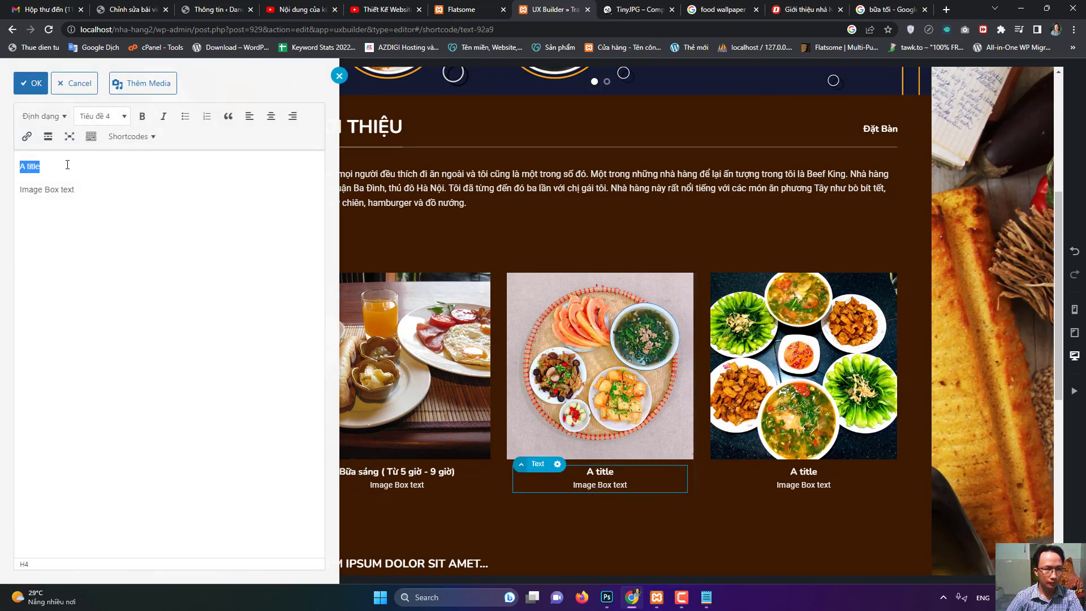
type("x Trưa")
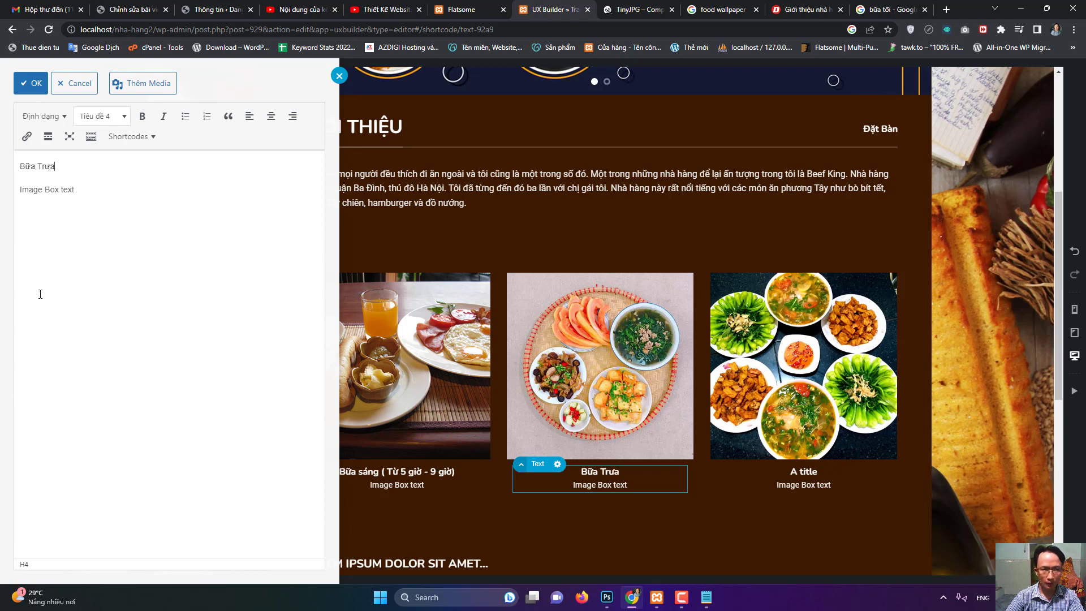
type(" (")
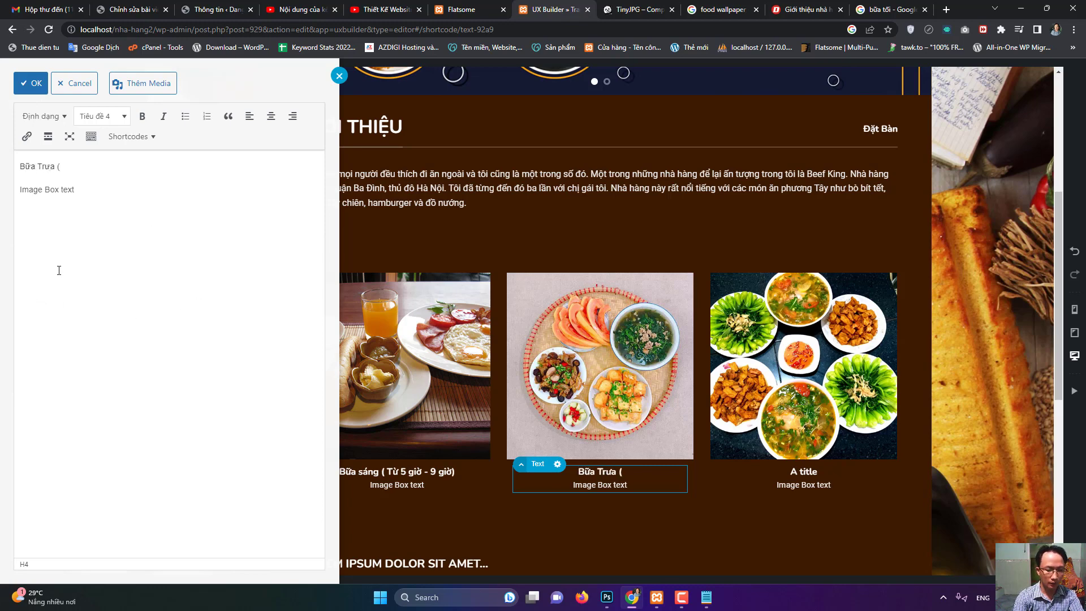
type(" Từ 11 Giơ")
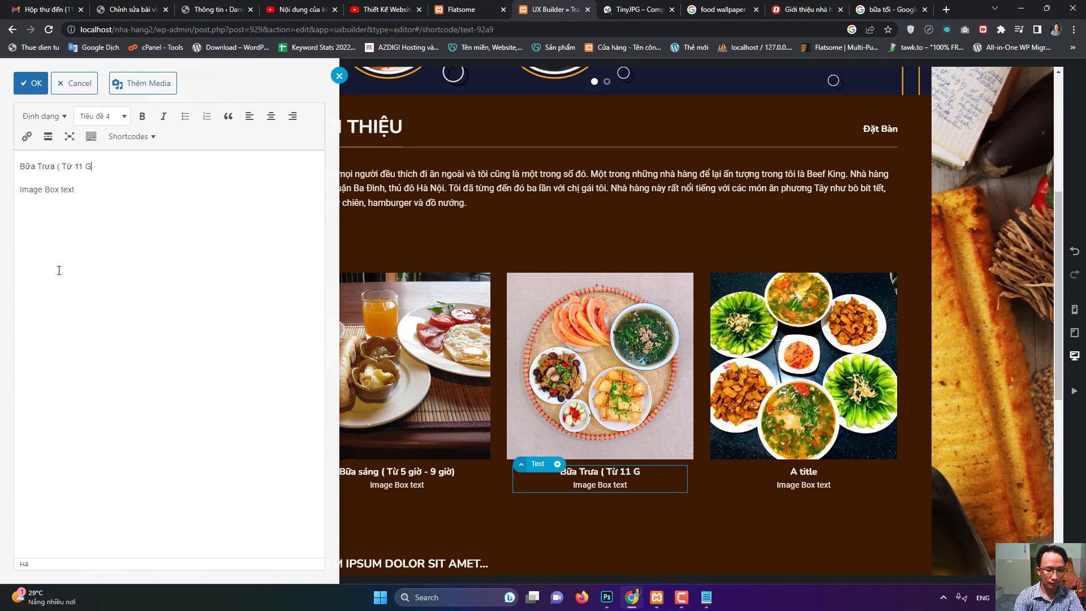
key("BackSpace")
key("BackSpace")
key("BackSpace")
type("giờ - 1 G")
key("BackSpace")
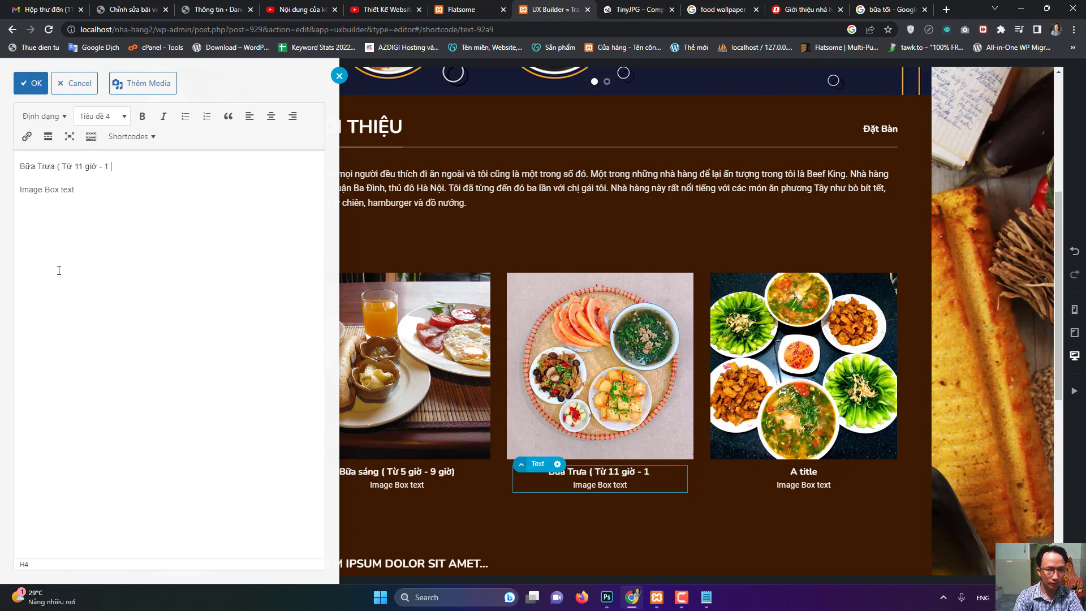
type("3 giơ")
type(")")
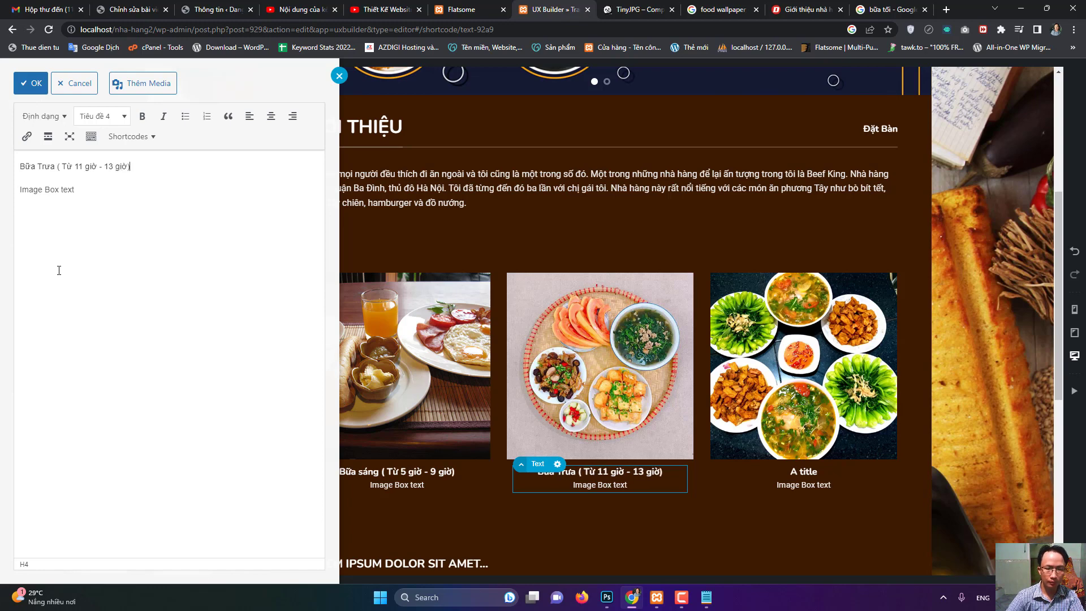
- Open the text of the third Image Box for editing and select its placeholder title
left_click(803, 482)
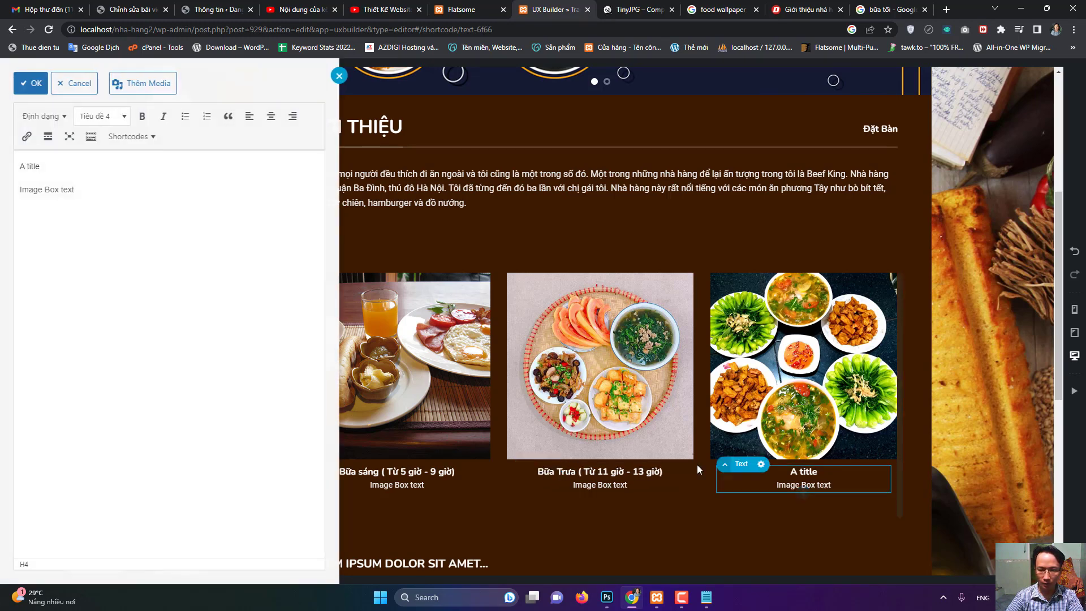
left_click_drag(16, 166, 88, 162)
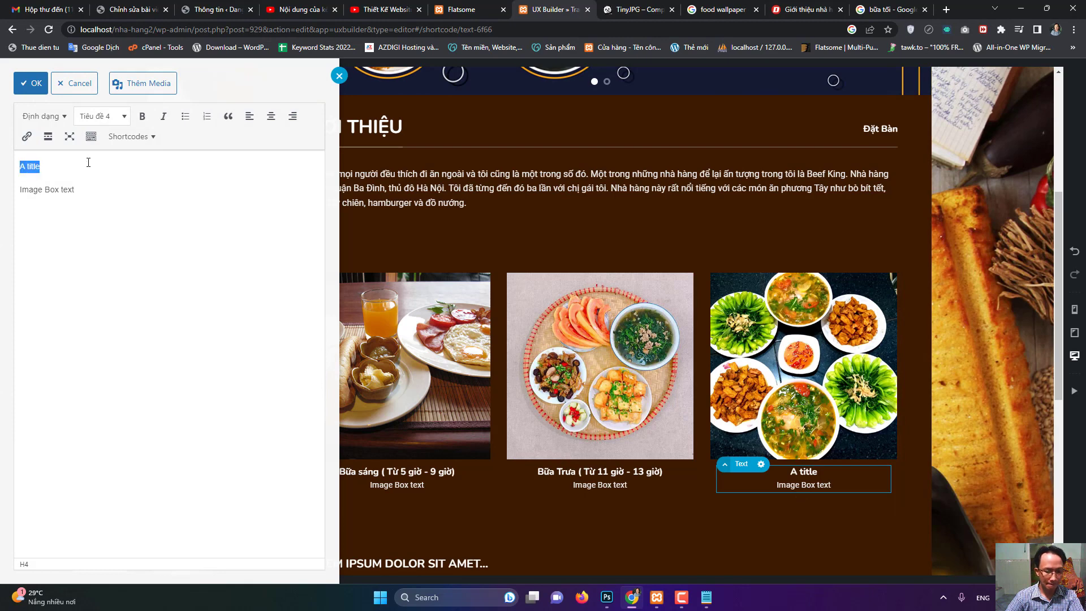
- Replace the third image box's placeholder title with "Bữa tối ( Từ 17 giờ - 8 giờ)"
type("Bữa ")
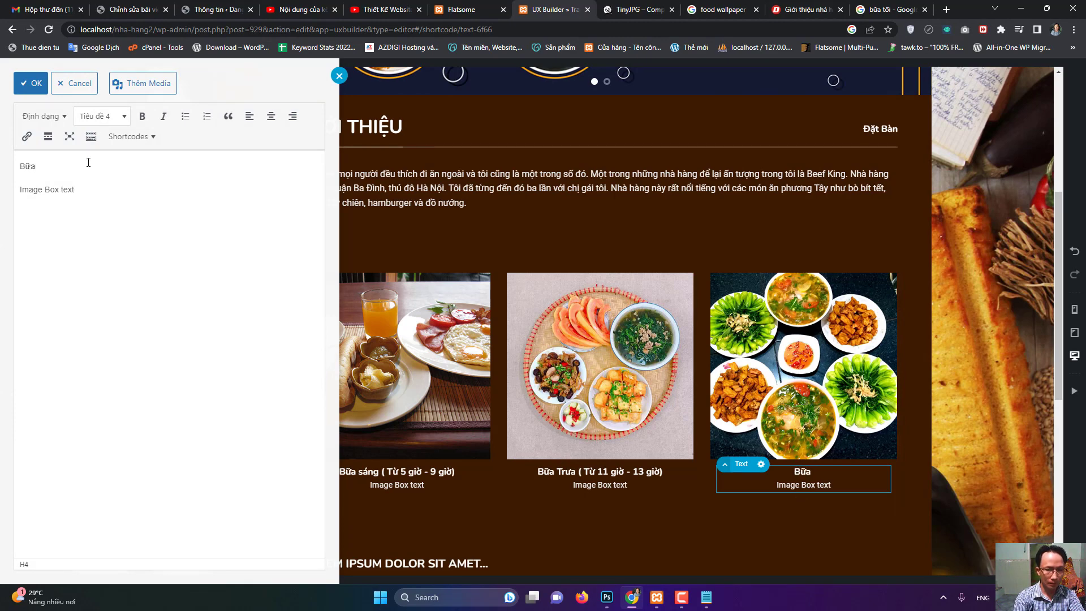
type("Tr")
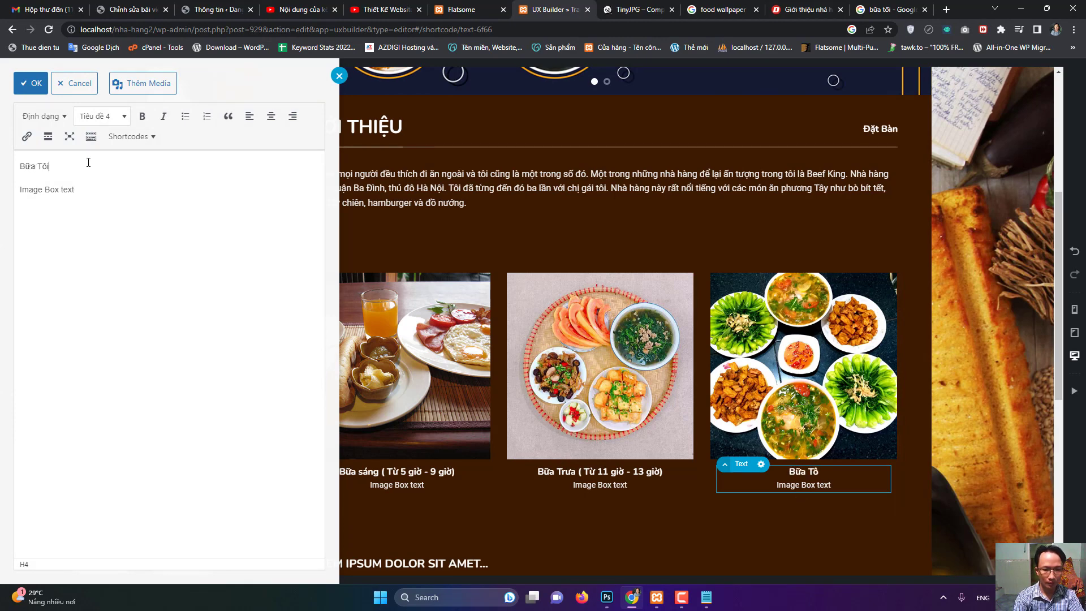
key("BackSpace")
key("BackSpace")
type("Tối")
key("BackSpace")
key("BackSpace")
key("BackSpace")
key("BackSpace")
key("BackSpace")
type("a t")
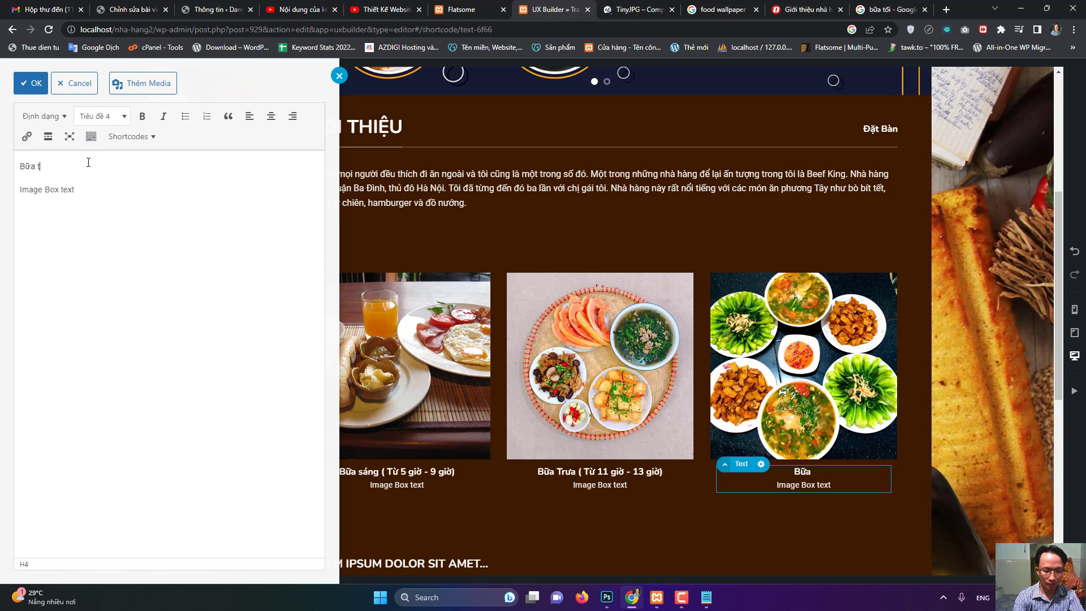
type("ối (")
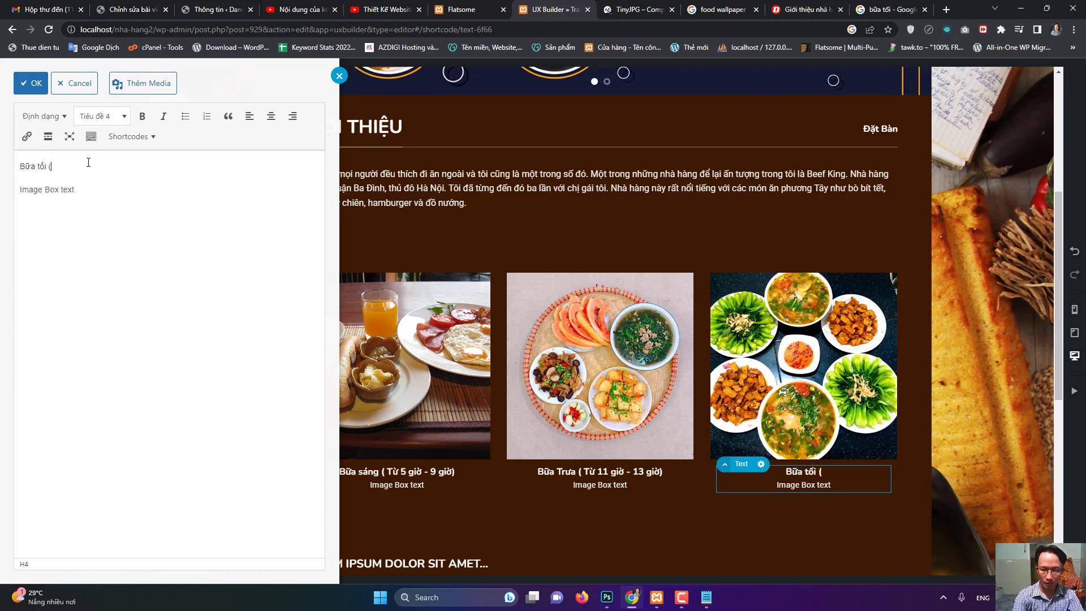
type(" Tư 5")
key("BackSpace")
type("17")
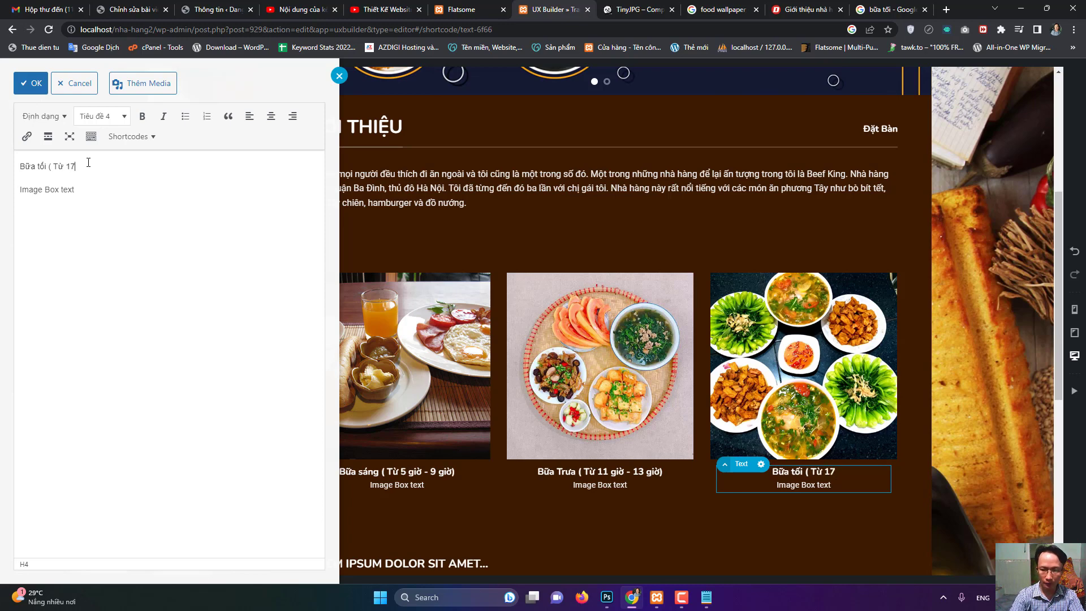
type(" giờ")
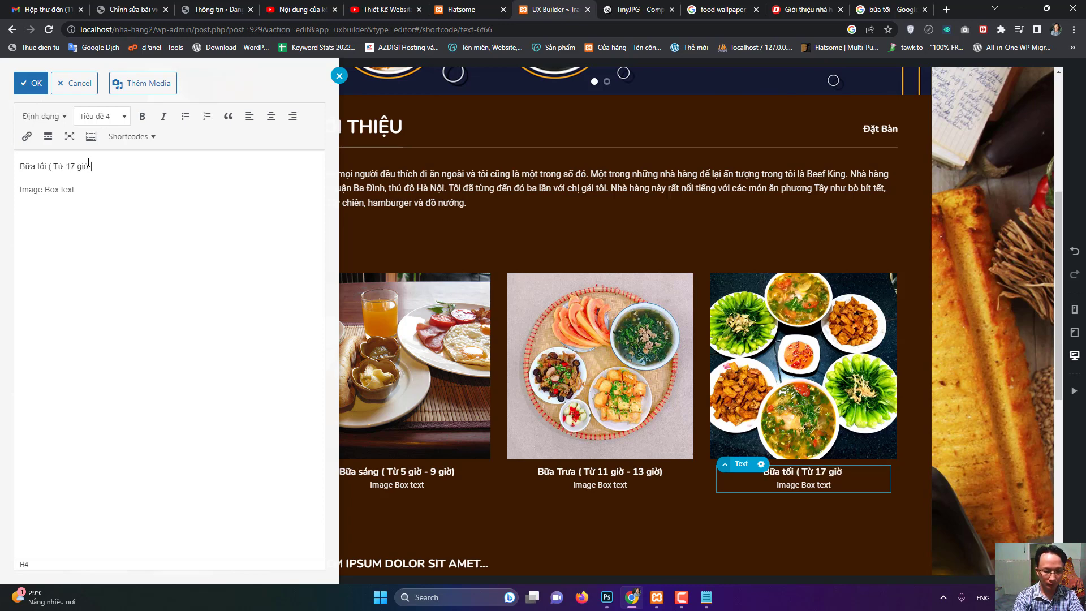
type(" - 8 gi")
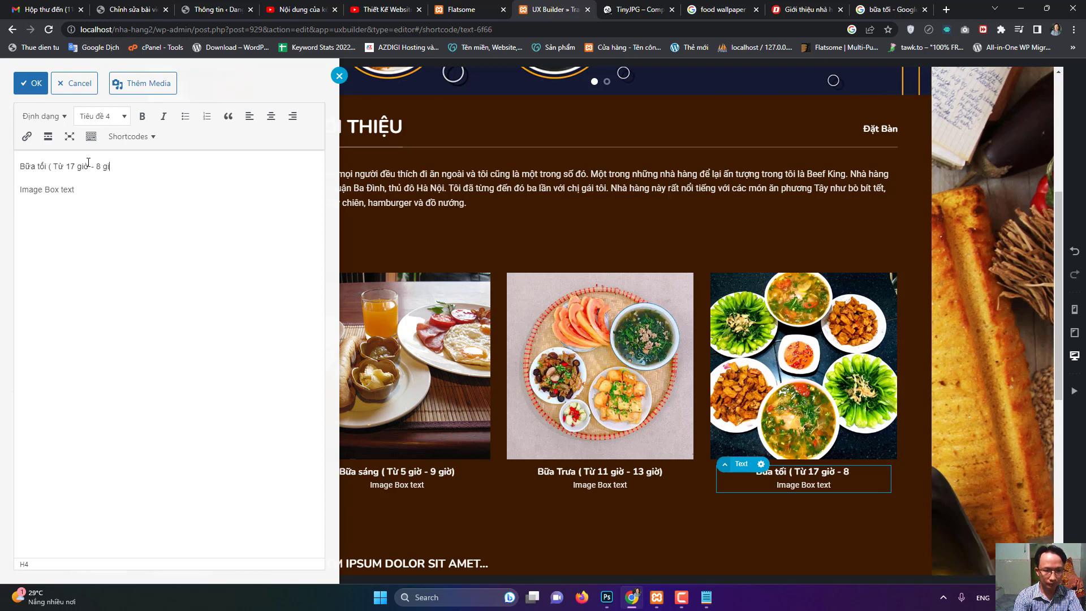
type("ờ)")
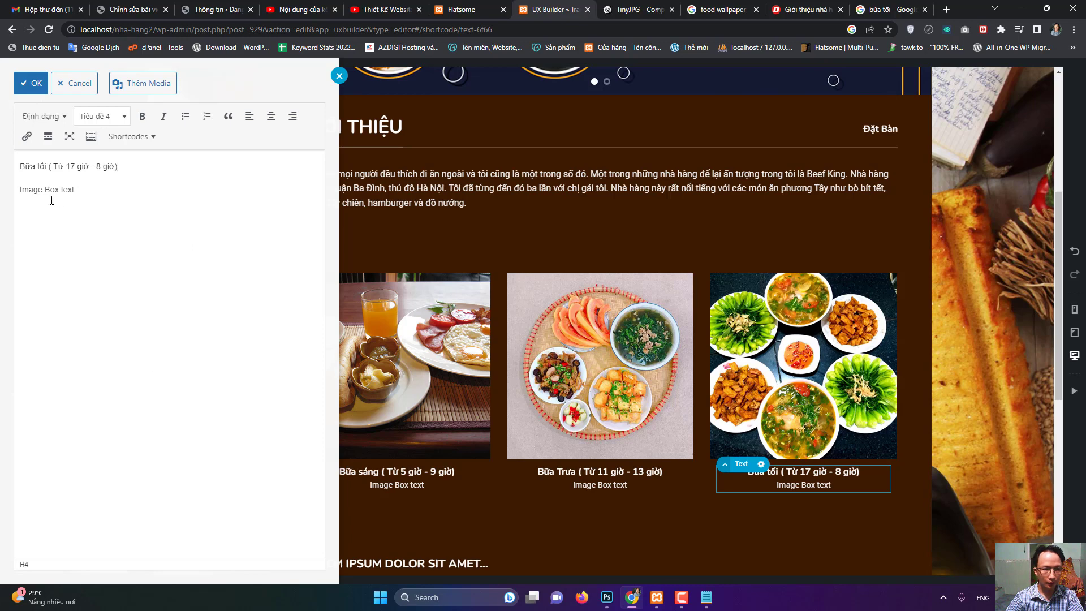
- Replace the placeholder text under the "Bữa sáng" title with "Giá thấp nhất 60K/ phần ăn"
double_click(405, 486)
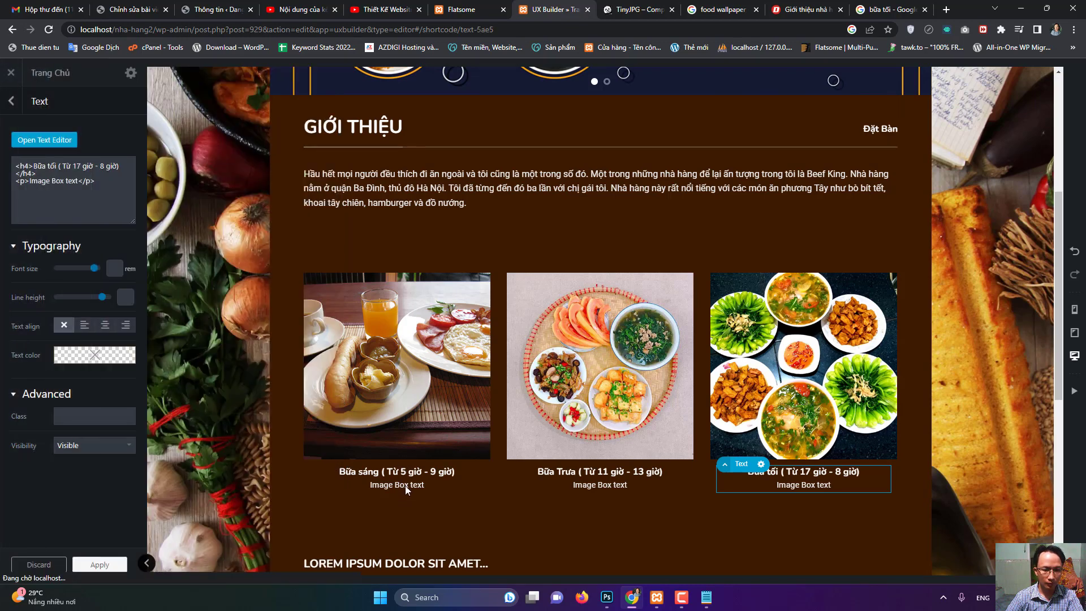
left_click_drag(21, 194, 91, 191)
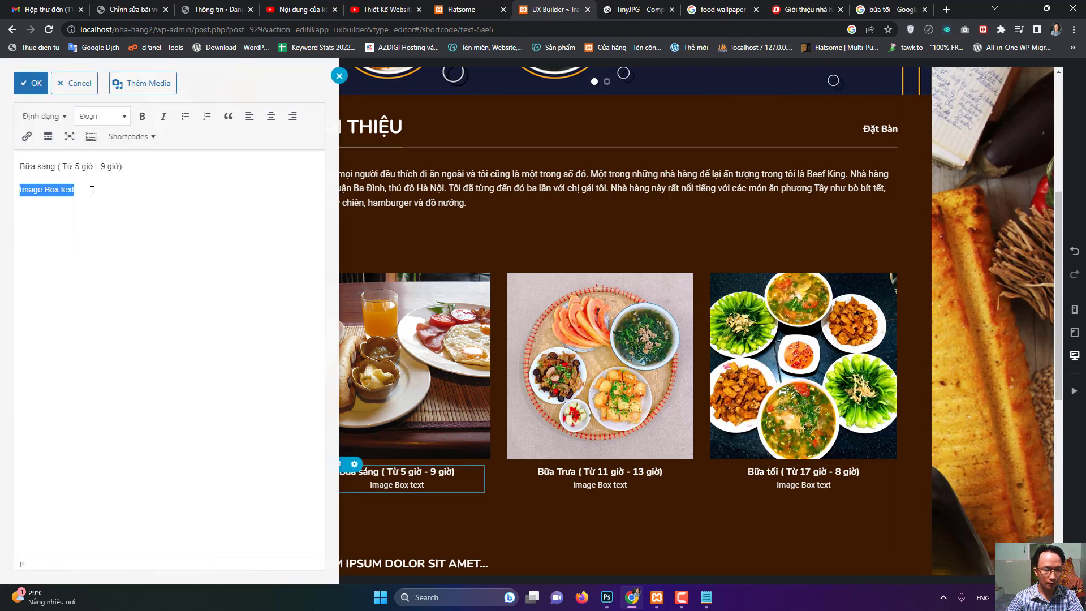
type("Giá ")
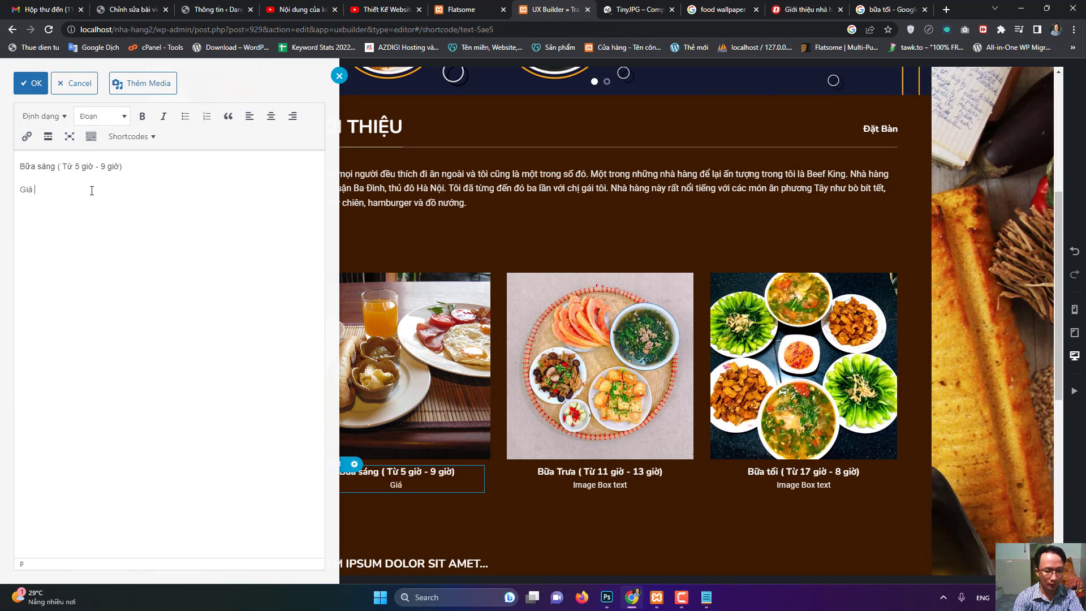
type("thấp nhất ")
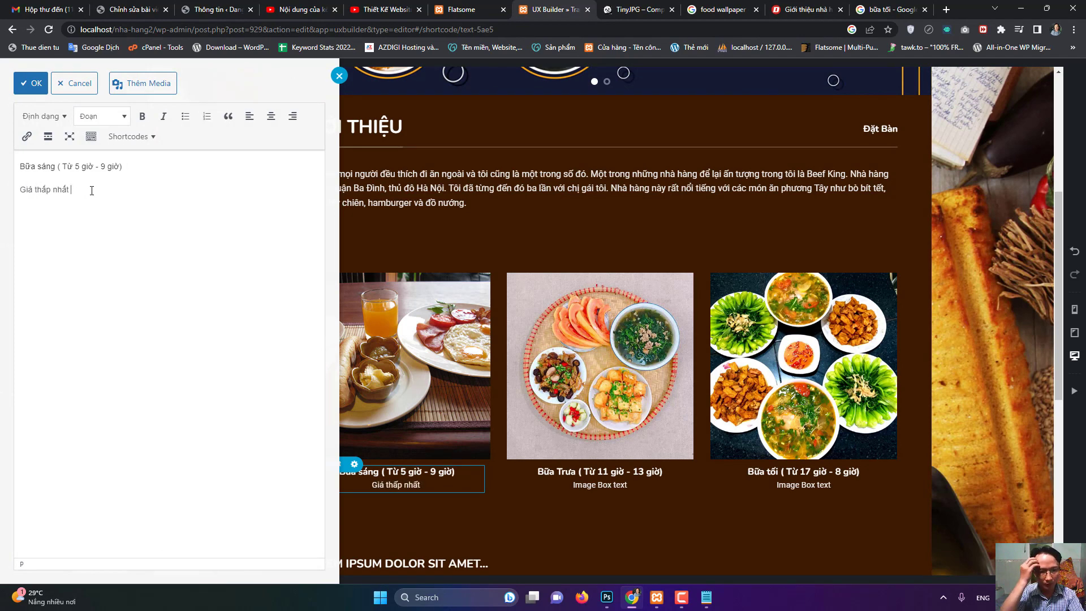
type("60")
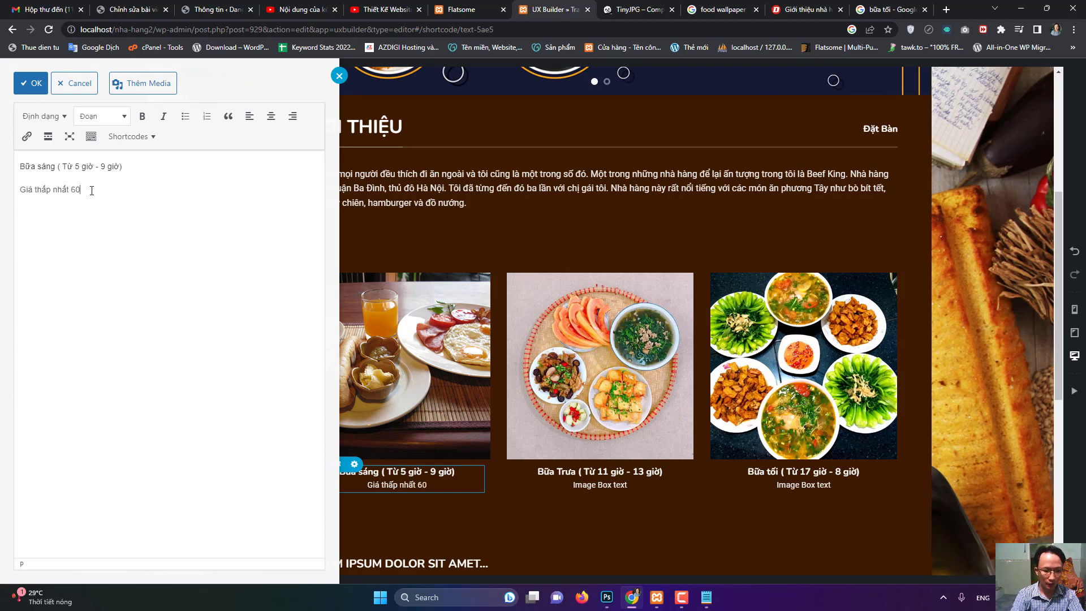
type("K/")
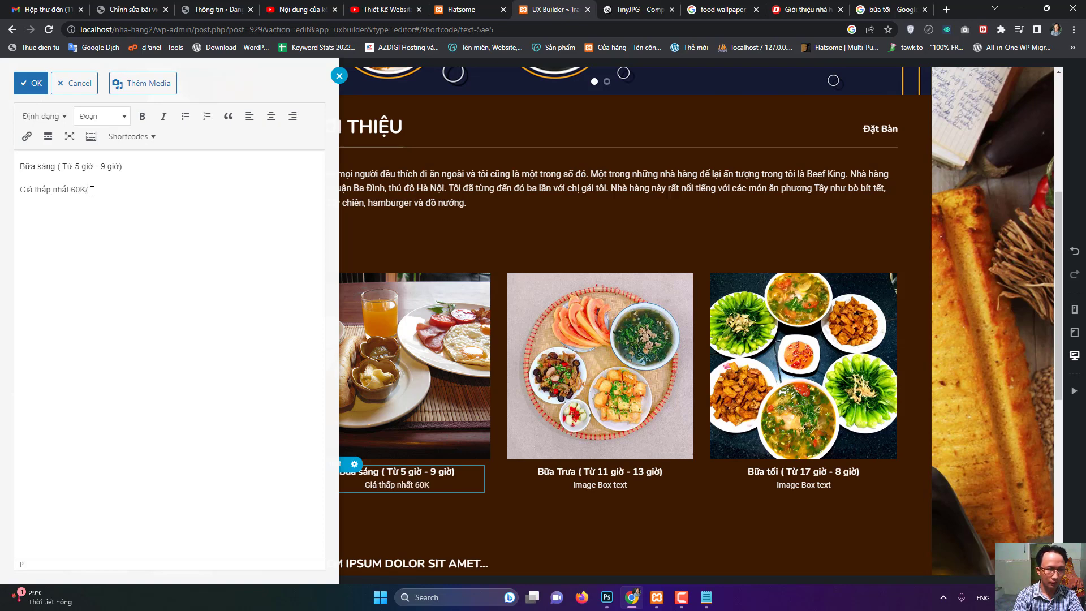
type(" khẩu")
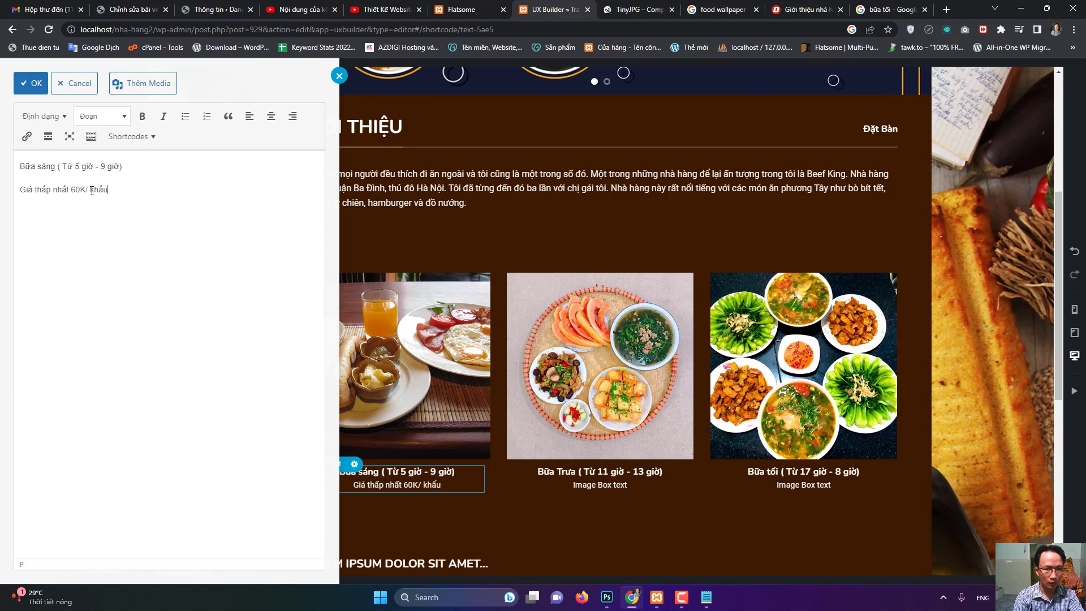
key("BackSpace")
key("BackSpace")
key("BackSpace")
key("BackSpace")
type("phầ")
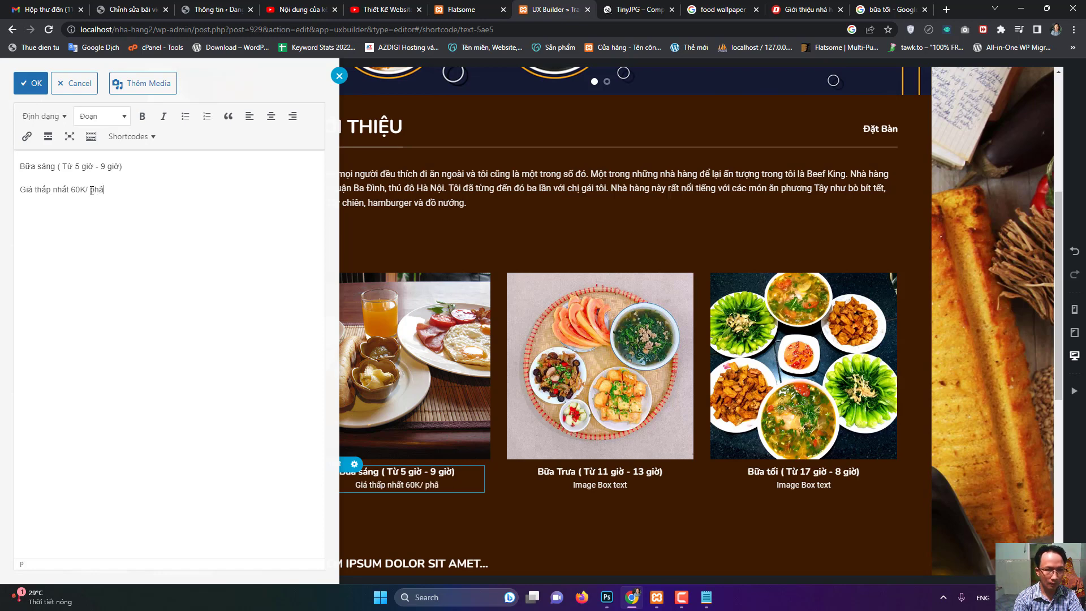
type("n aăn")
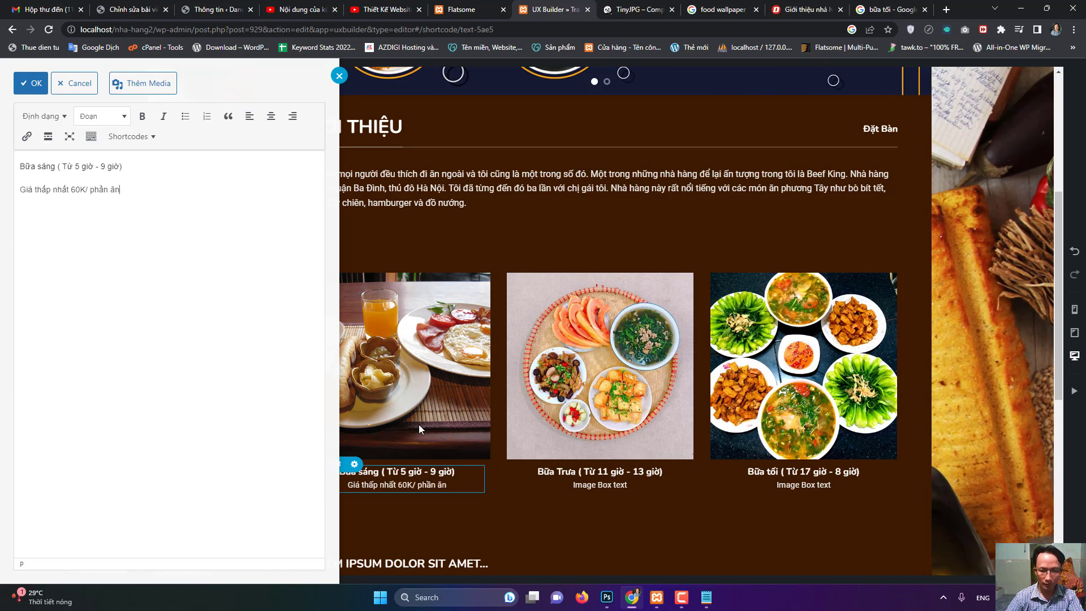
- Replace the placeholder text under the "Bữa Trưa" title with "Giá thấp nhất 150K/ phần ăn"
left_click(599, 484)
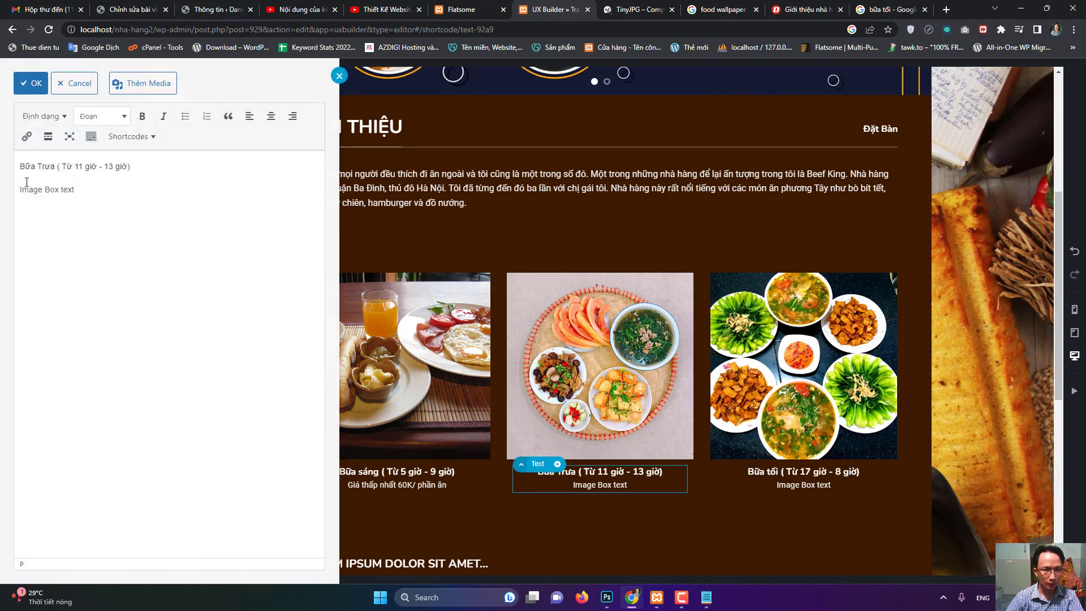
left_click_drag(21, 187, 94, 190)
type("Gi")
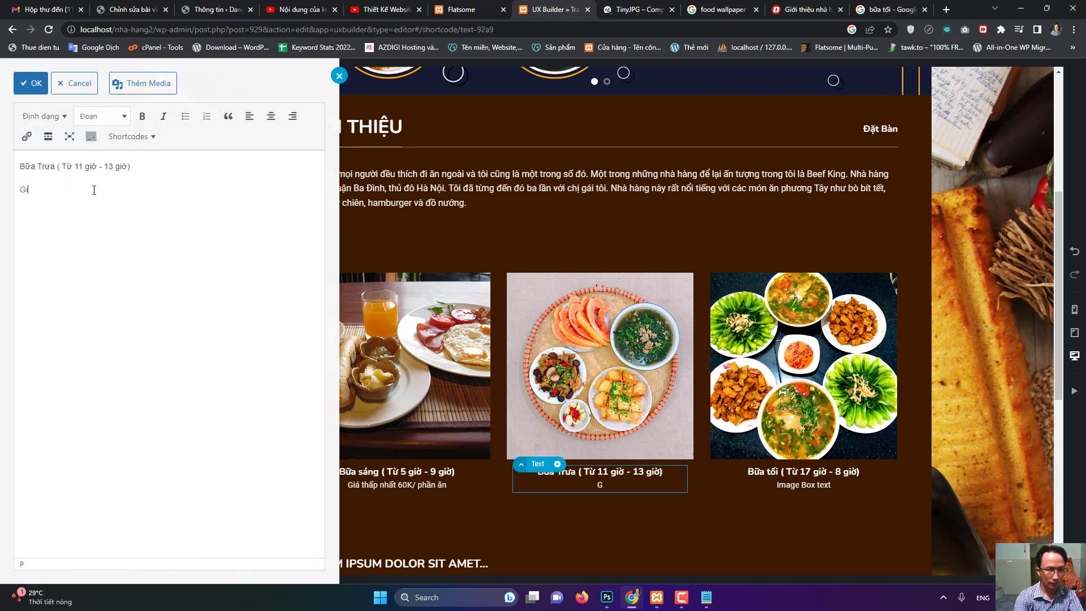
type("á thấp nhất 1")
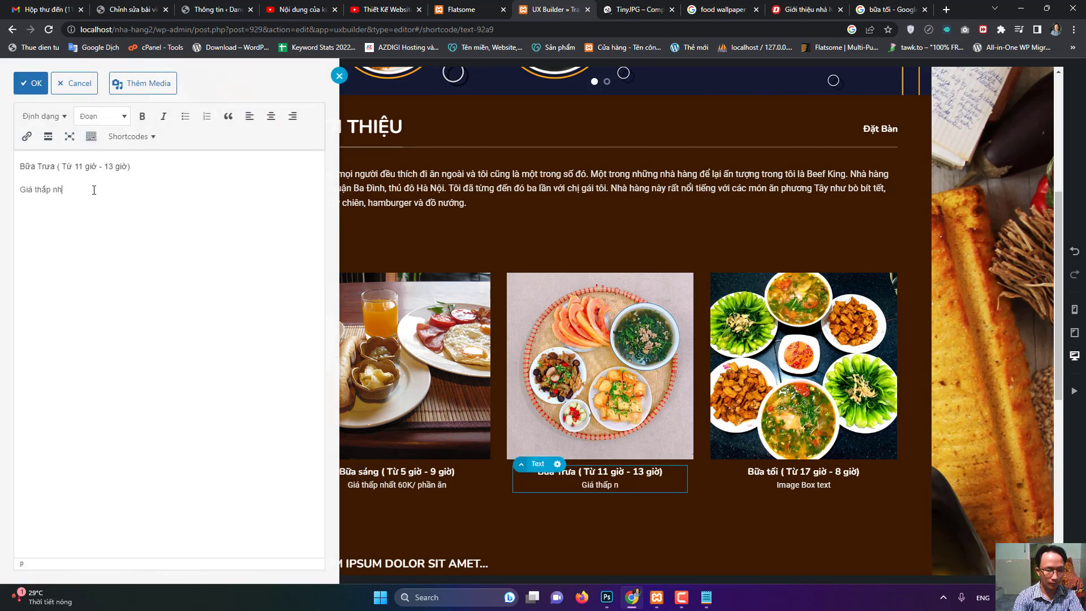
type("50")
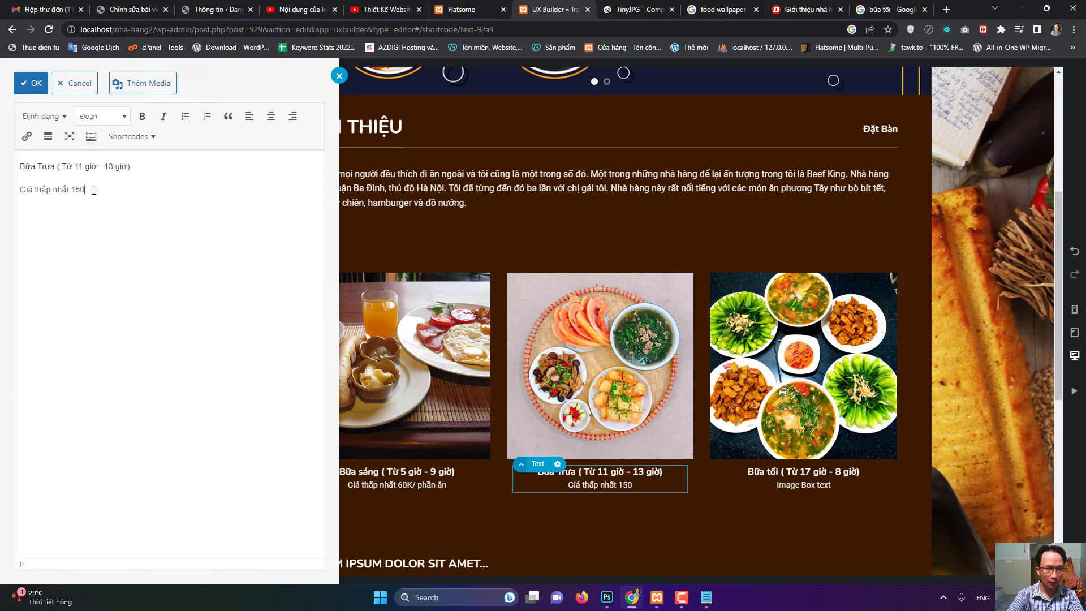
type("K/")
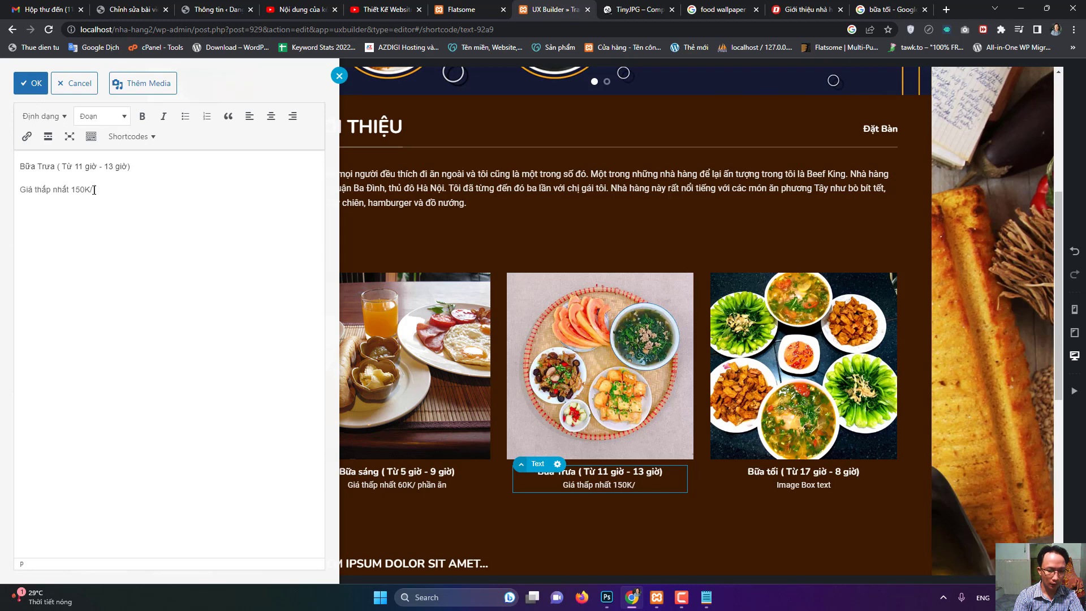
type(" phần ăn")
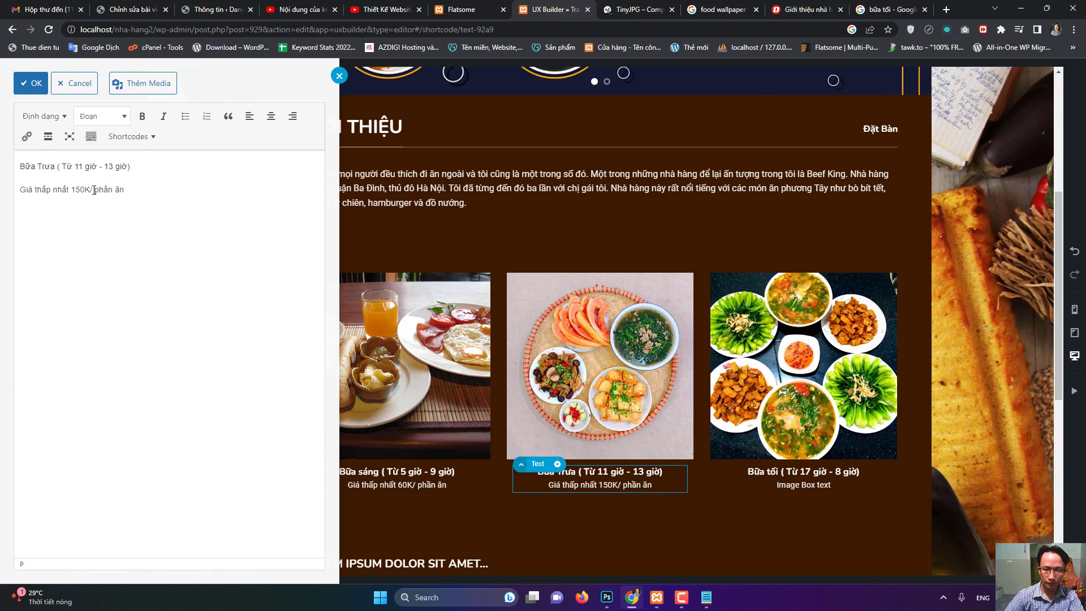
- Replace the placeholder text under the "Bữa tối" title with "Giá thấp nhất 160K / 1 phần ăn"
double_click(814, 484)
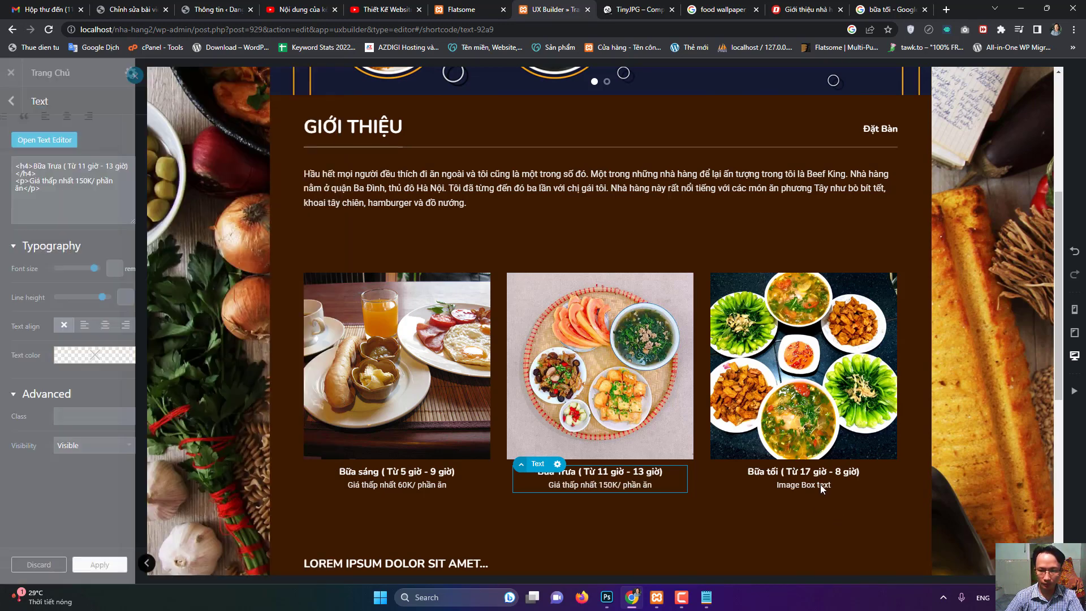
left_click_drag(21, 192, 96, 190)
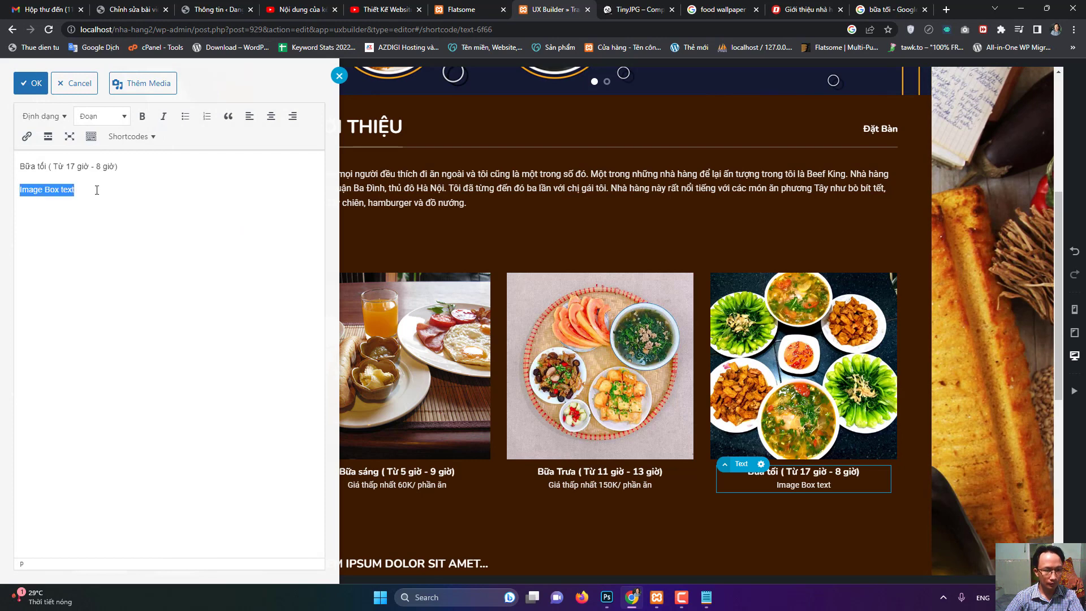
type("Giá th")
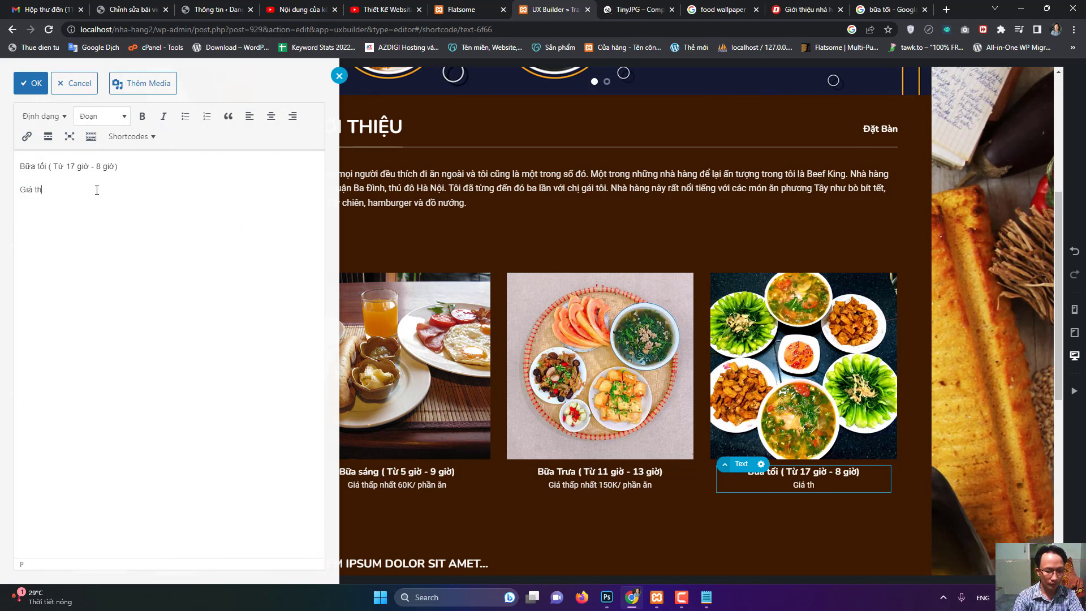
type("ấp nhất")
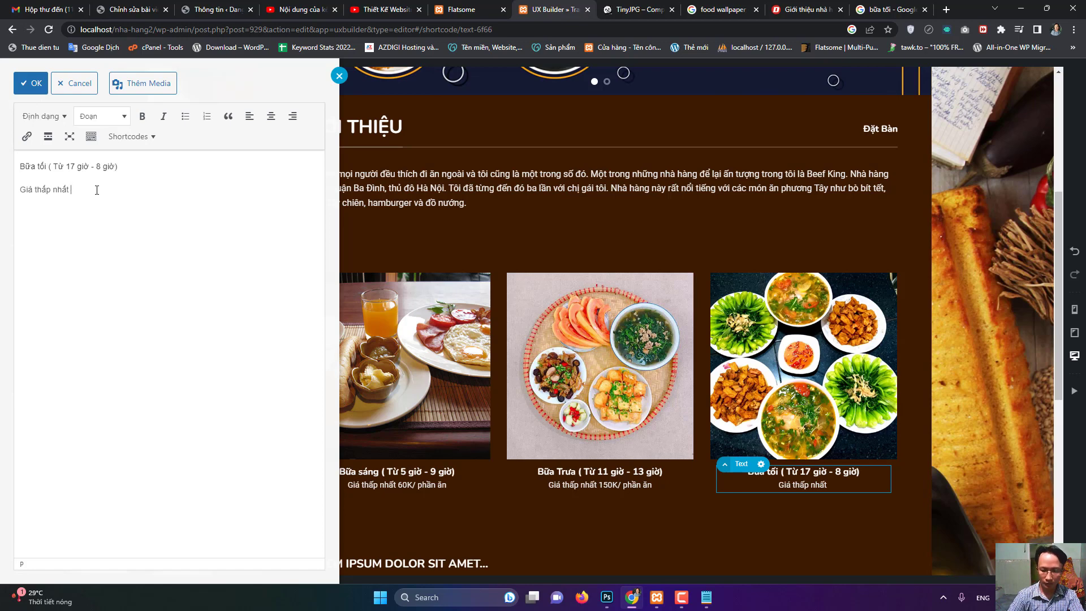
type(" 160")
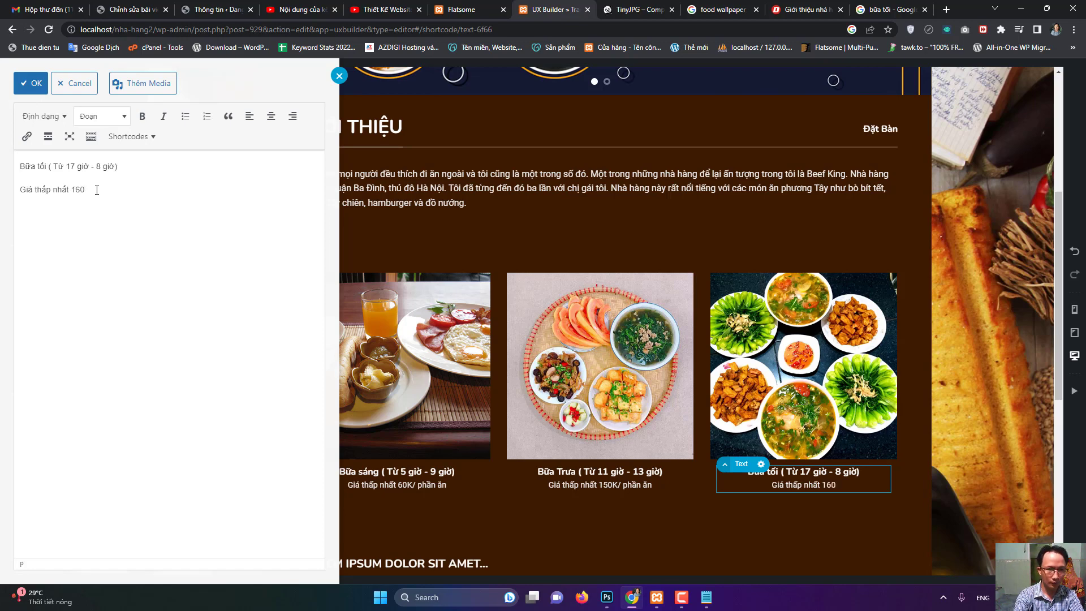
type("K /")
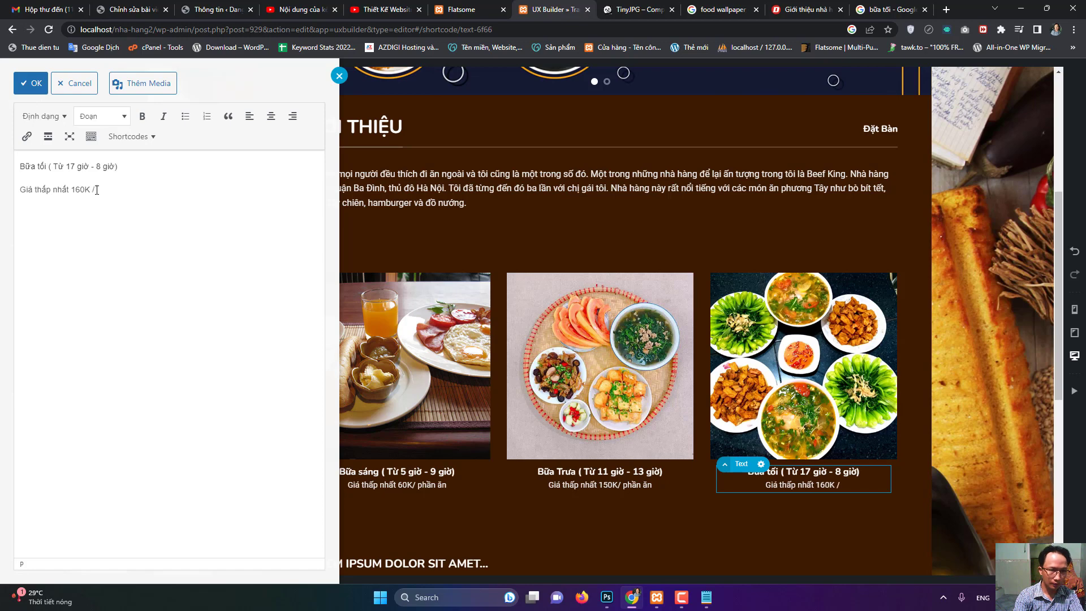
type(" 1")
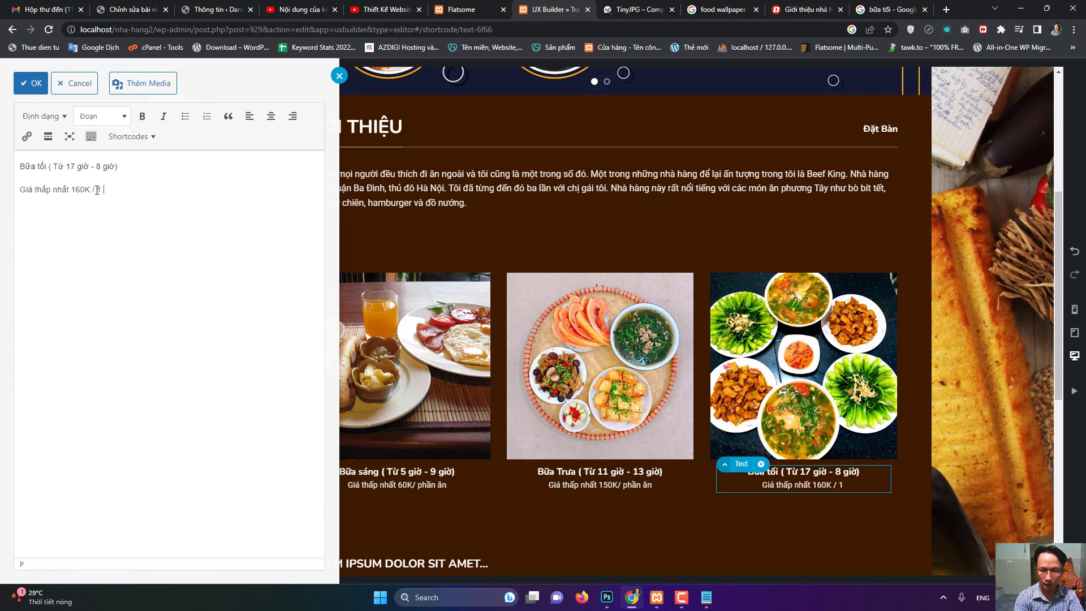
type(" phần ăn")
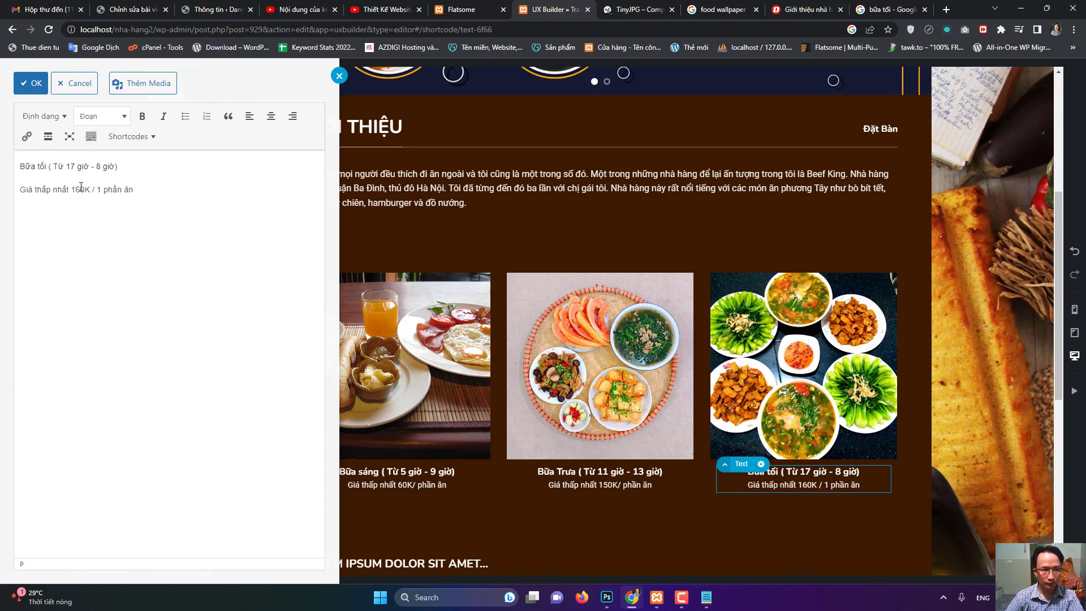
- Remove the spaces around the slash in the dinner price line, making it "Giá thấp nhất 160K/1 phần ăn"
key("BackSpace")
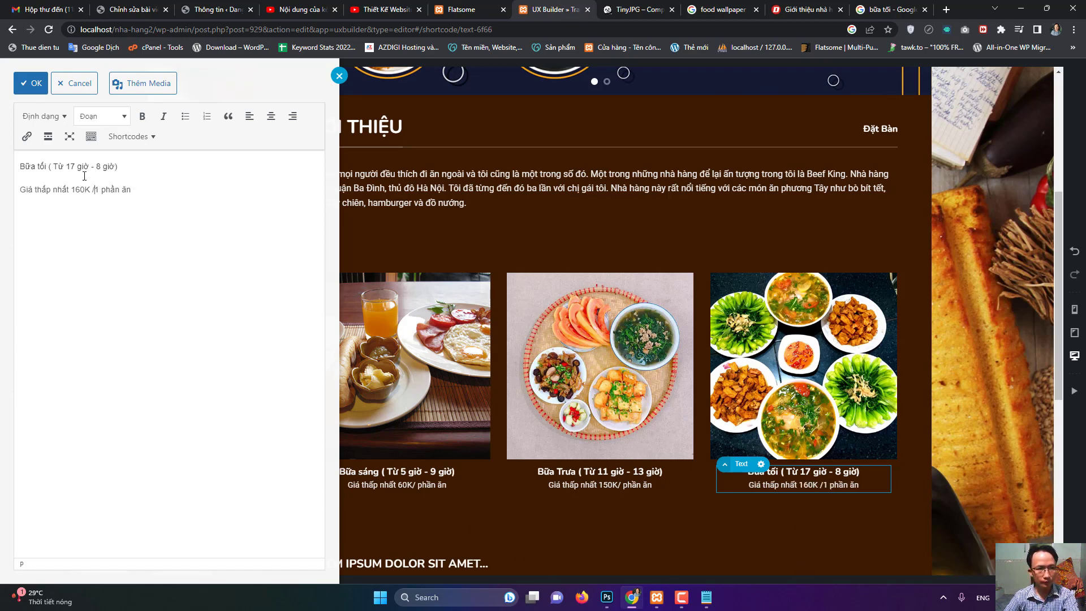
key("BackSpace")
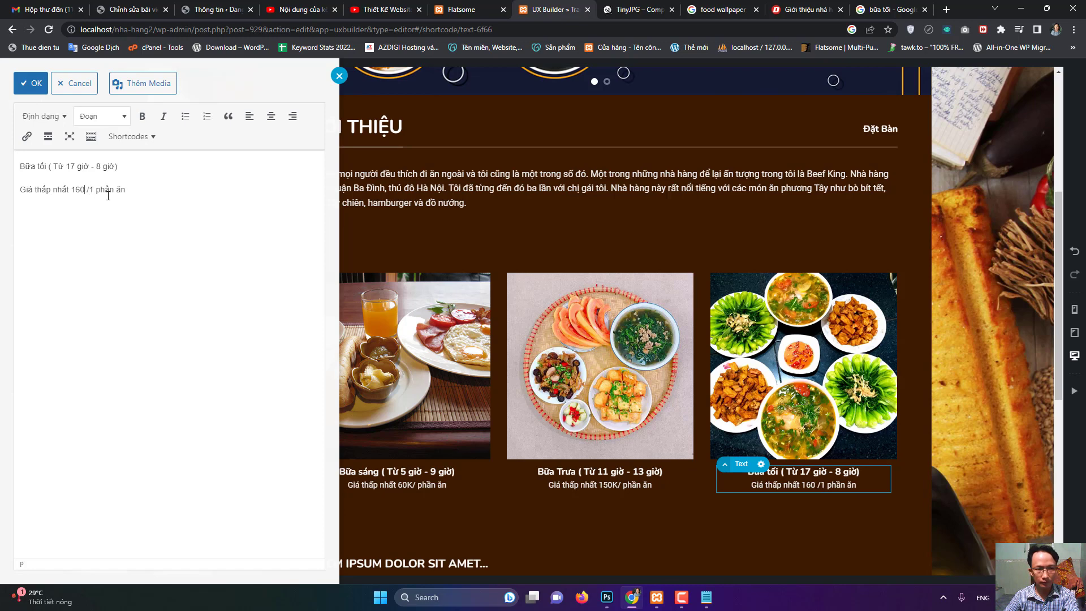
key("Delete")
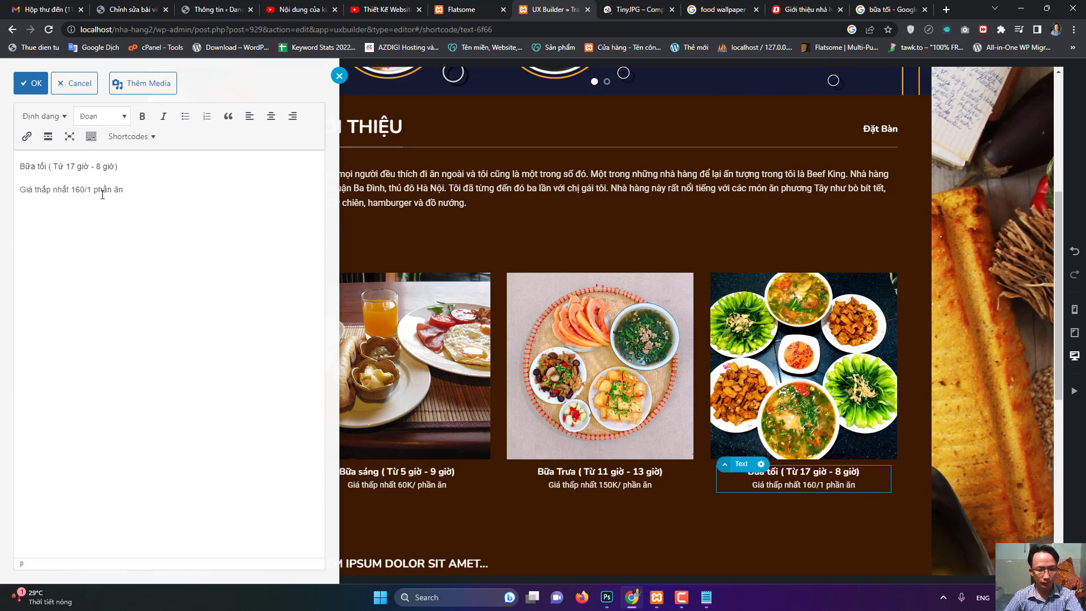
type("K")
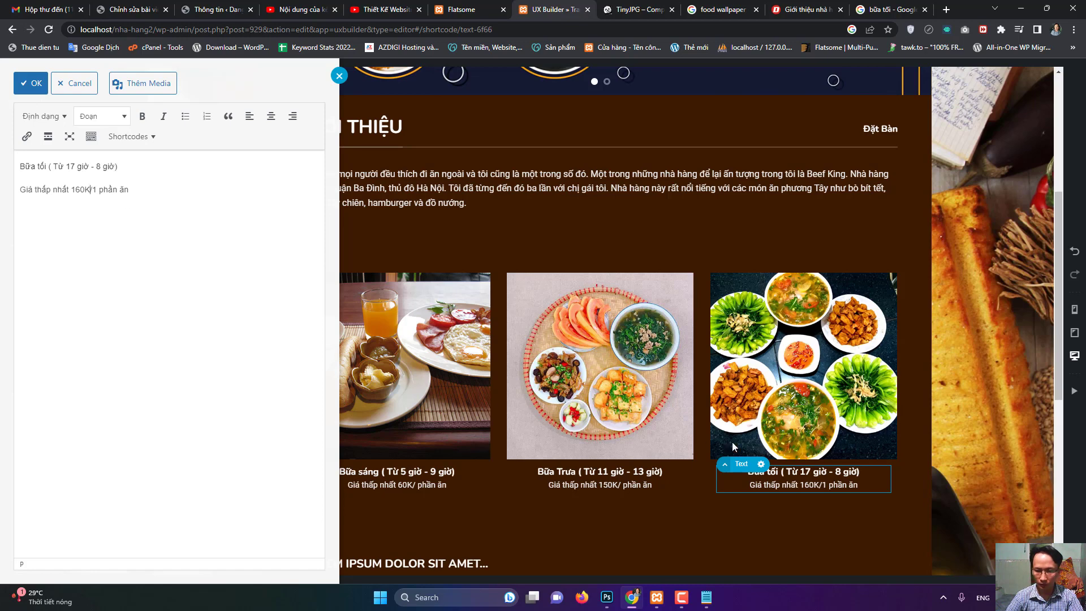
- Change the price line under the "Bữa Trưa" title to "Giá thấp nhất 150K/1 phần ăn"
double_click(617, 485)
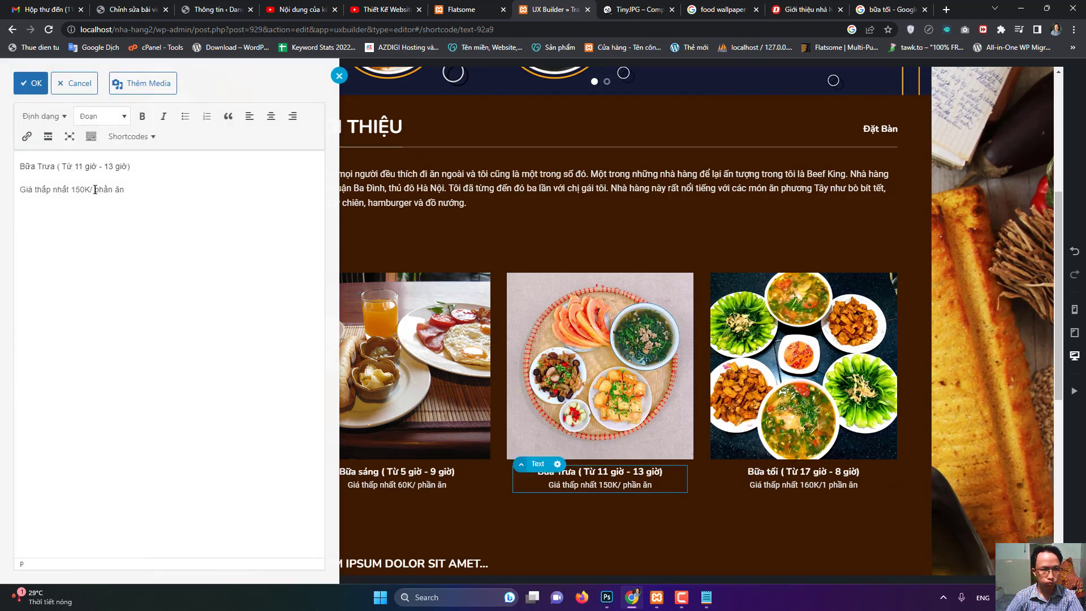
key("BackSpace")
type("1")
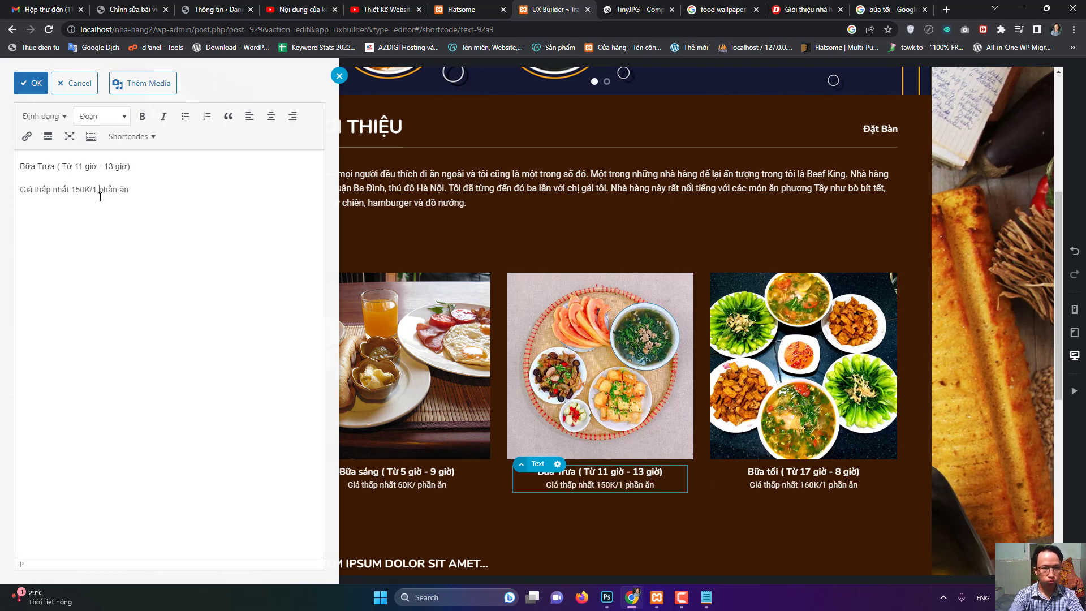
- Change the price line under the "Bữa sáng" title to "Giá thấp nhất 60K/1 phần ăn" and apply the text edits
left_click(400, 483)
double_click(399, 483)
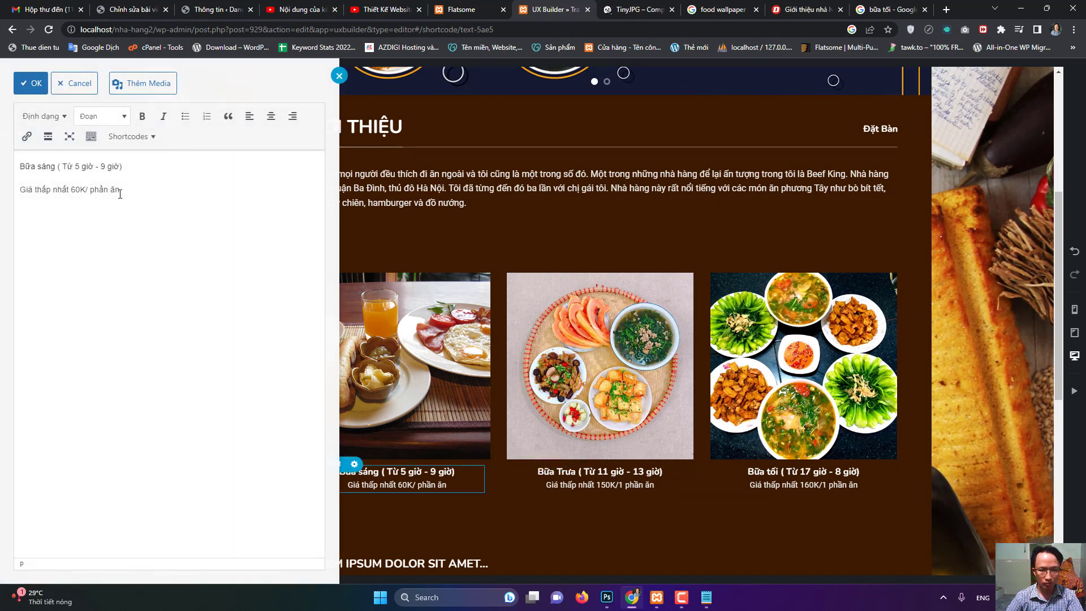
type("1")
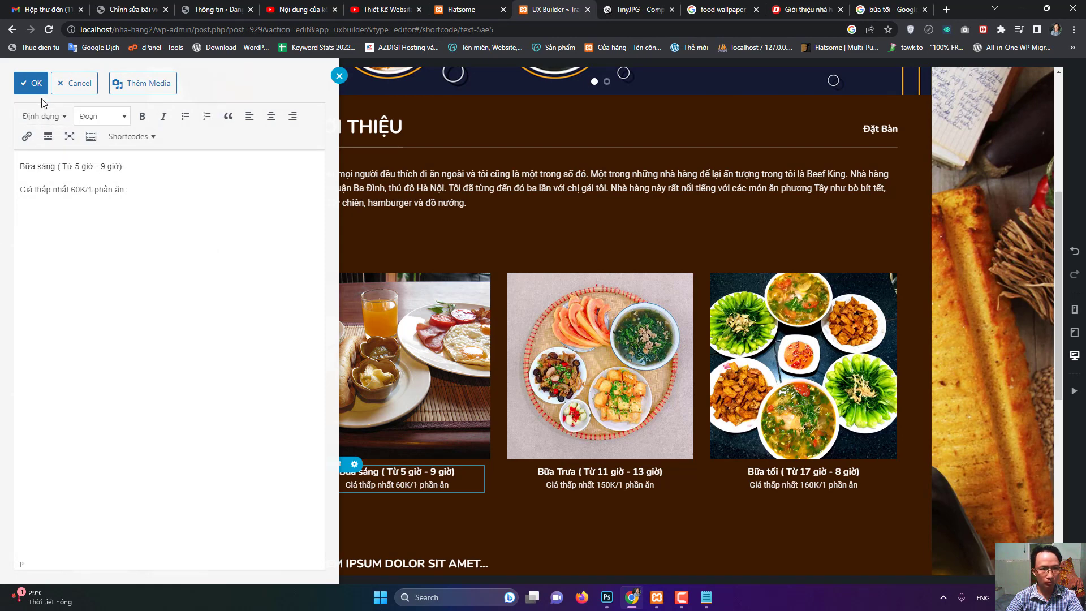
left_click(34, 83)
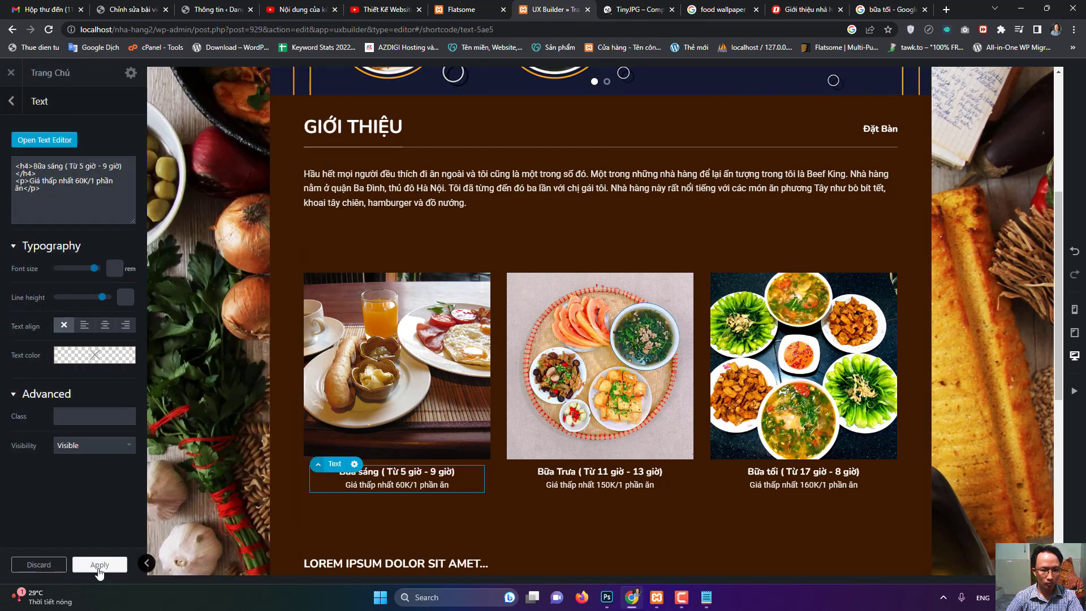
left_click(99, 564)
left_click(86, 565)
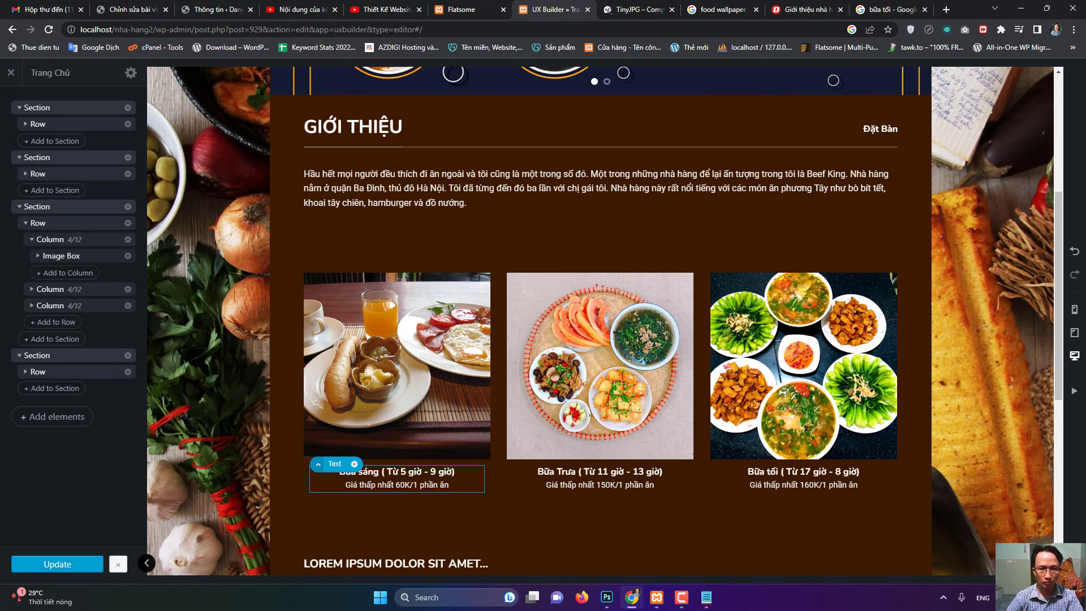
- Give the breakfast column a dashed border with a 1px width and a 5px radius, and apply it
left_click(301, 317)
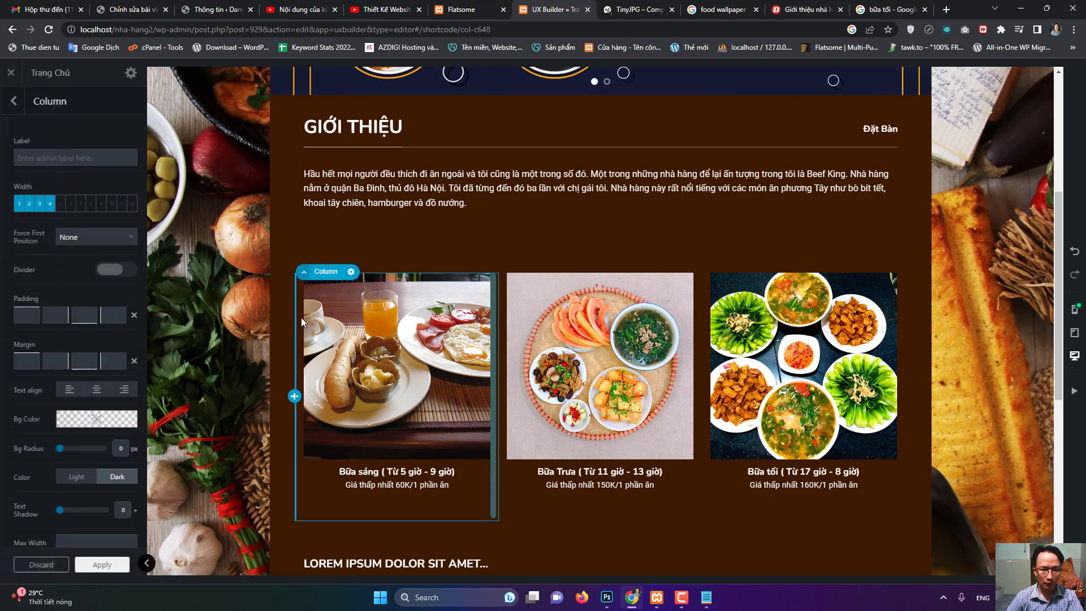
scroll(59, 429, "down", 5)
scroll(59, 430, "down", 2)
left_click(30, 424)
type("1")
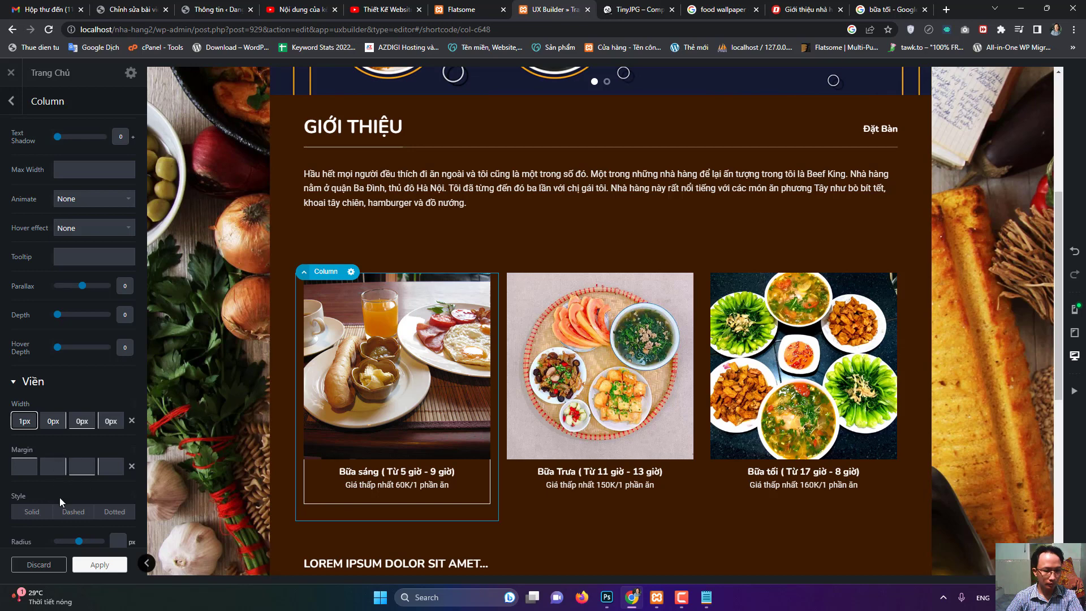
left_click(80, 514)
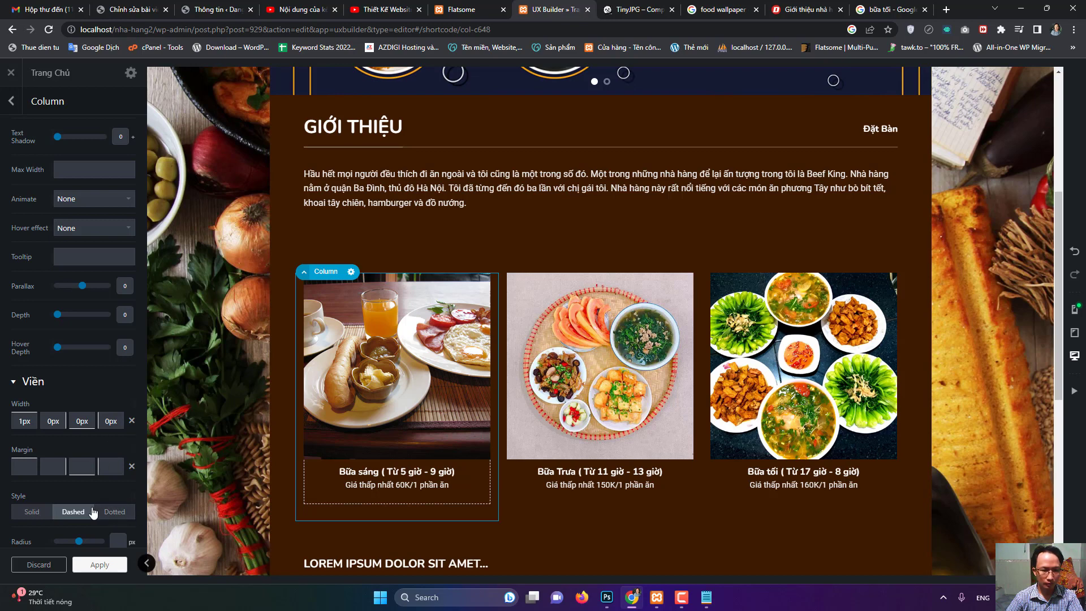
scroll(97, 470, "down", 1)
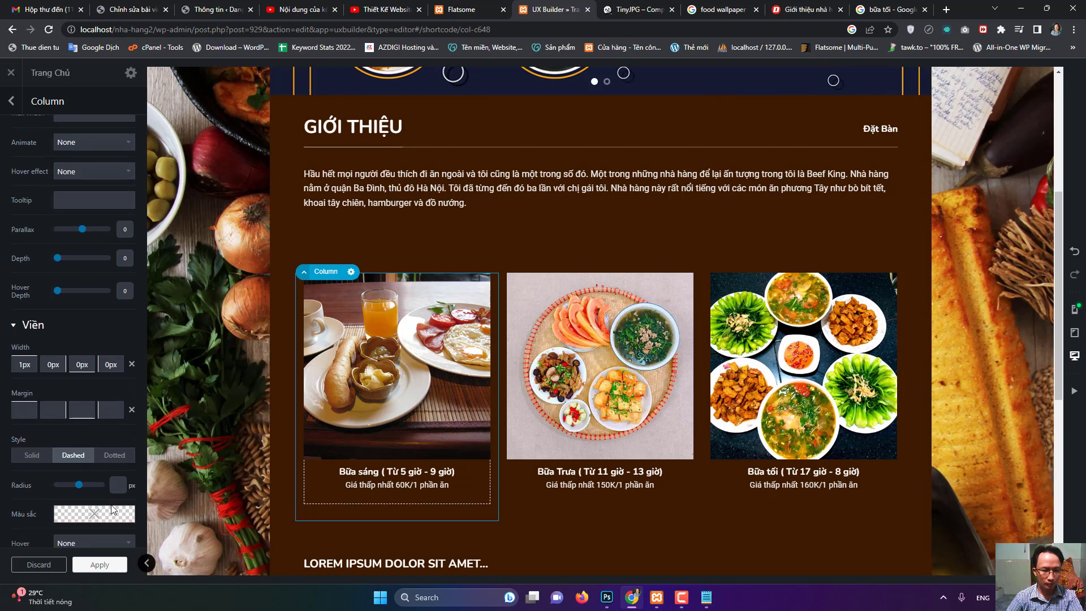
left_click(117, 485)
type("5")
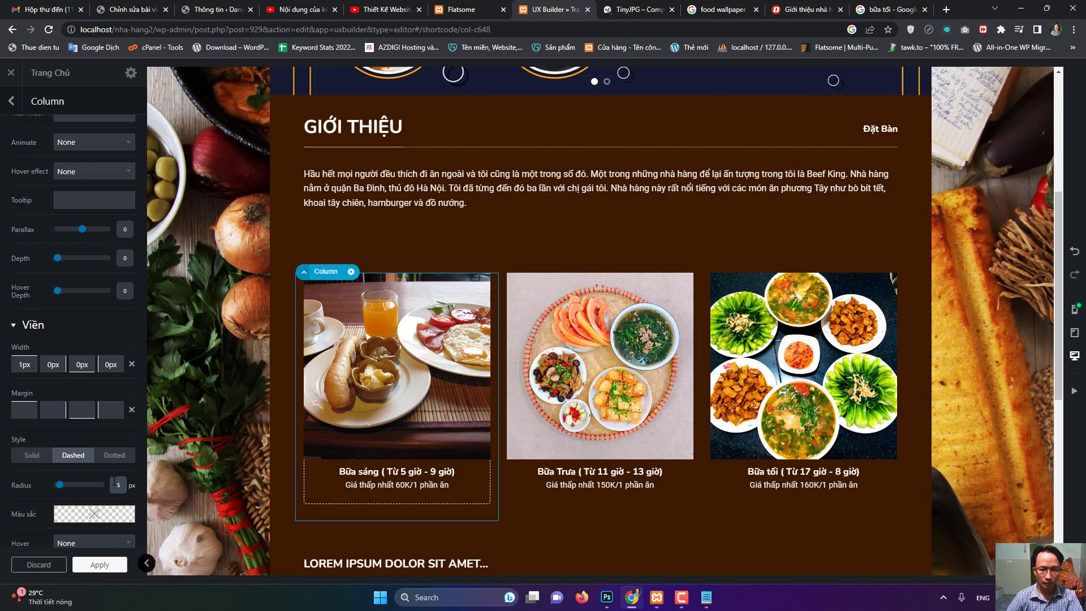
left_click(102, 570)
left_click(86, 563)
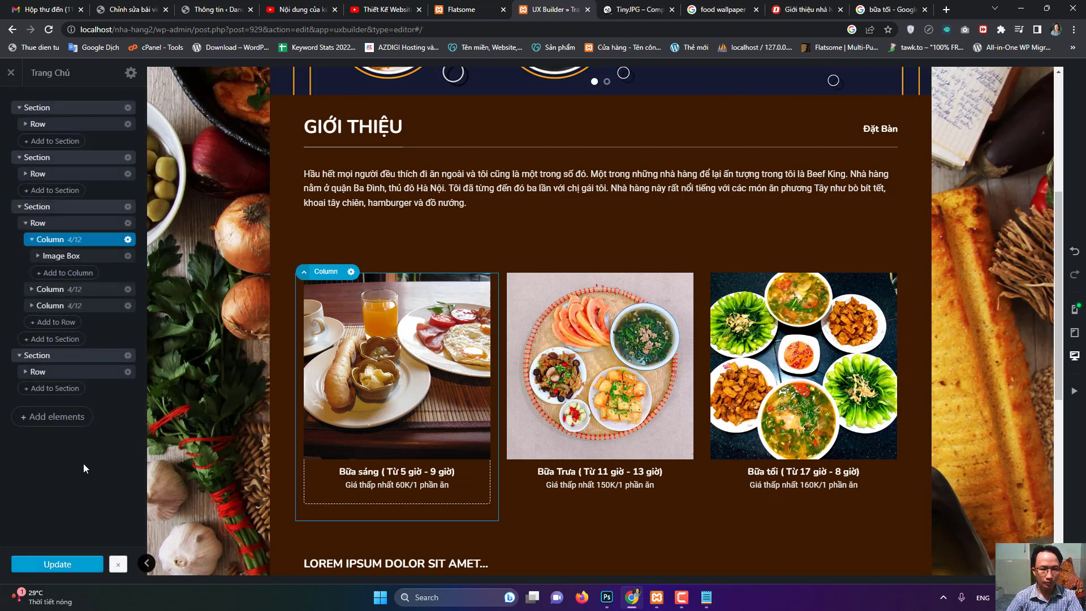
- Set the breakfast column's padding to 10px on all four sides and apply it
left_click(78, 245)
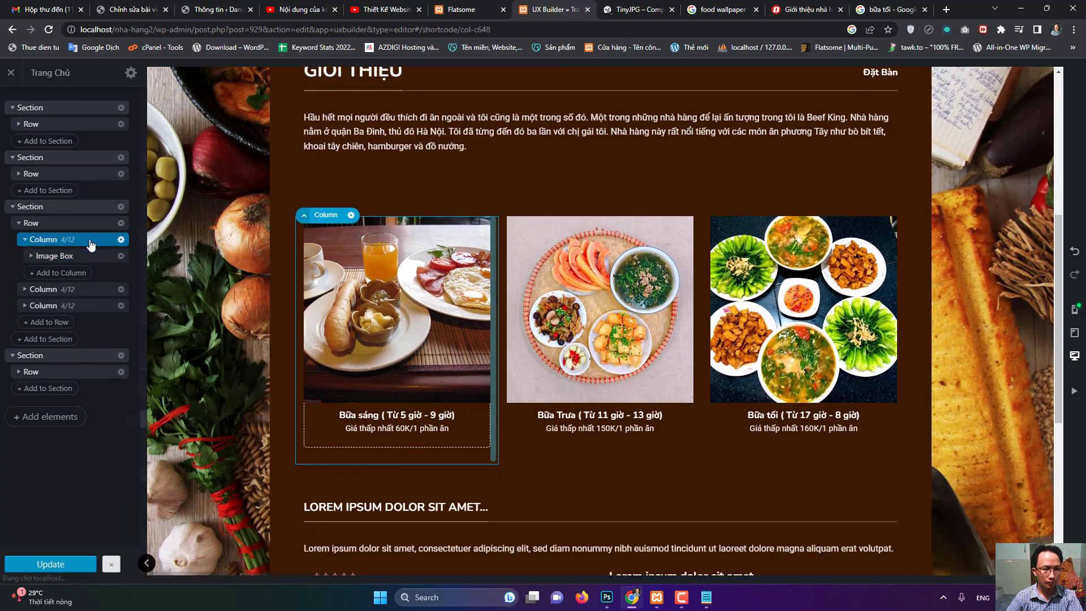
left_click_drag(25, 315, 46, 315)
type("0")
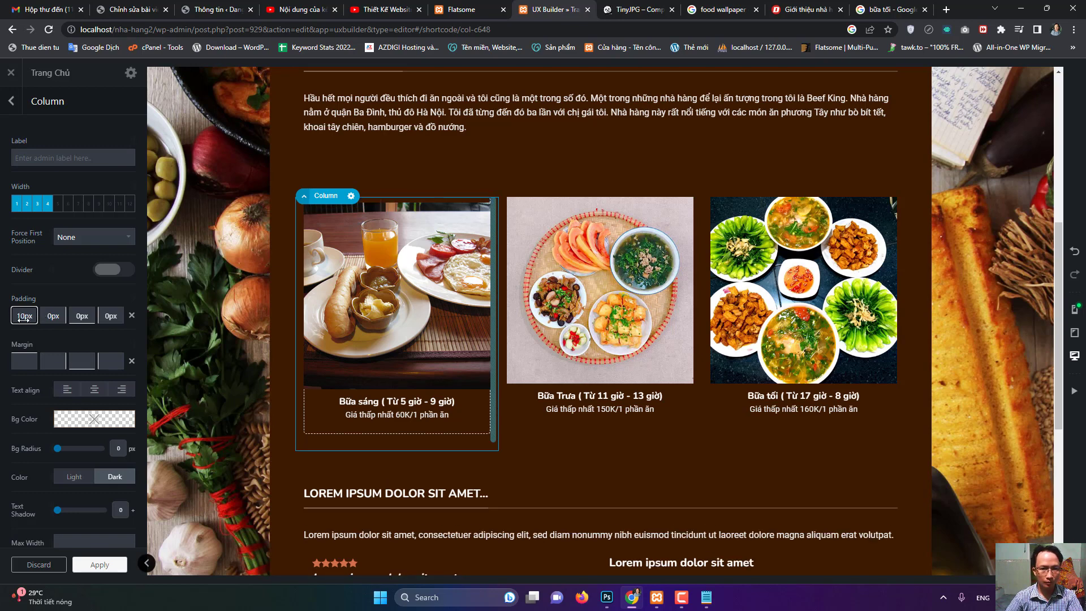
left_click(51, 318)
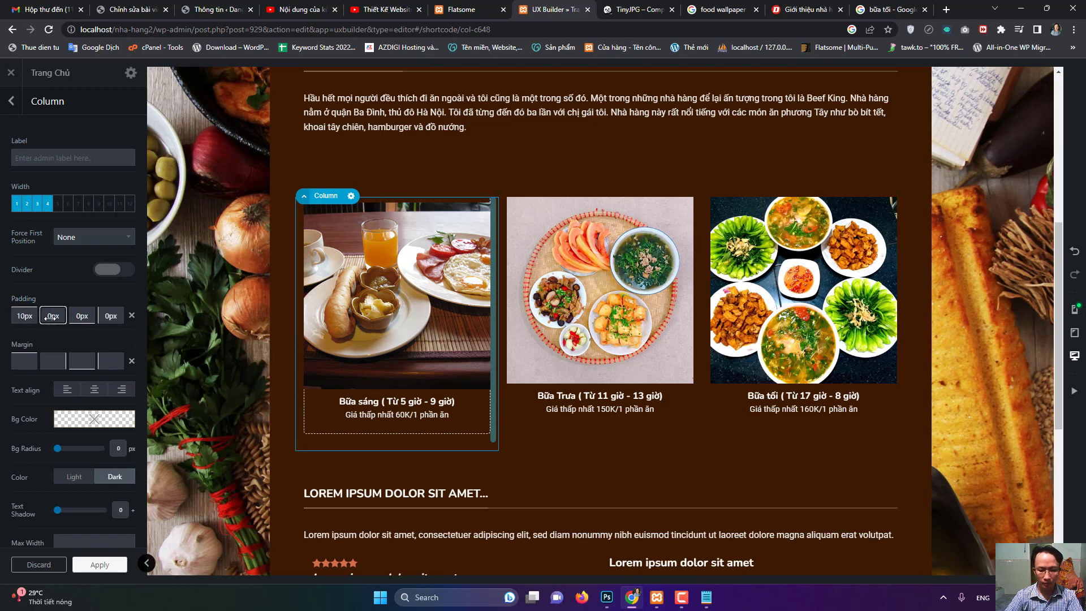
type("1")
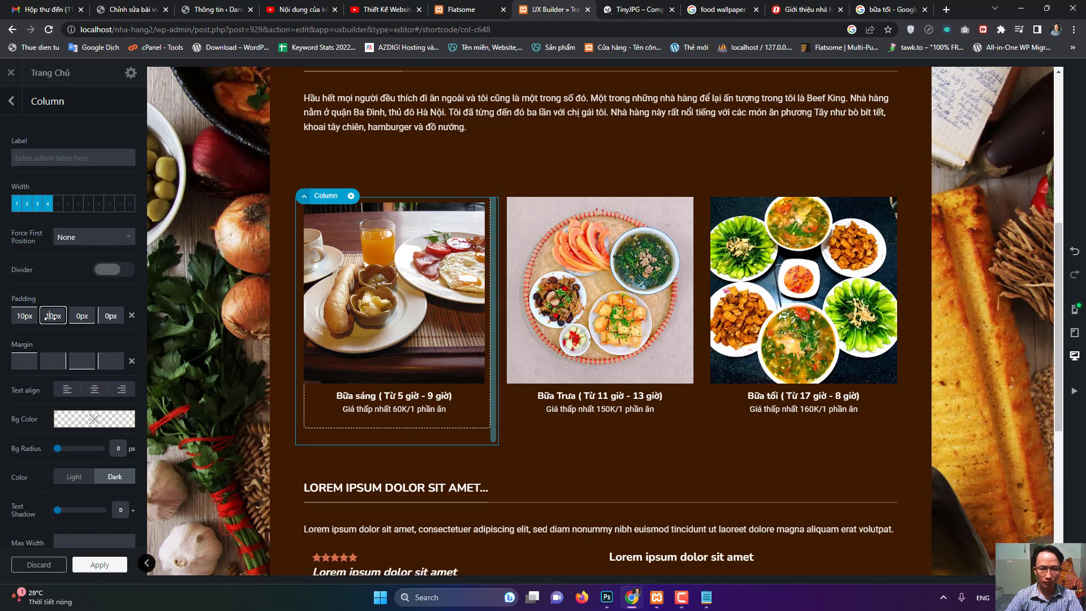
left_click(73, 318)
type("1")
left_click(101, 320)
type("1")
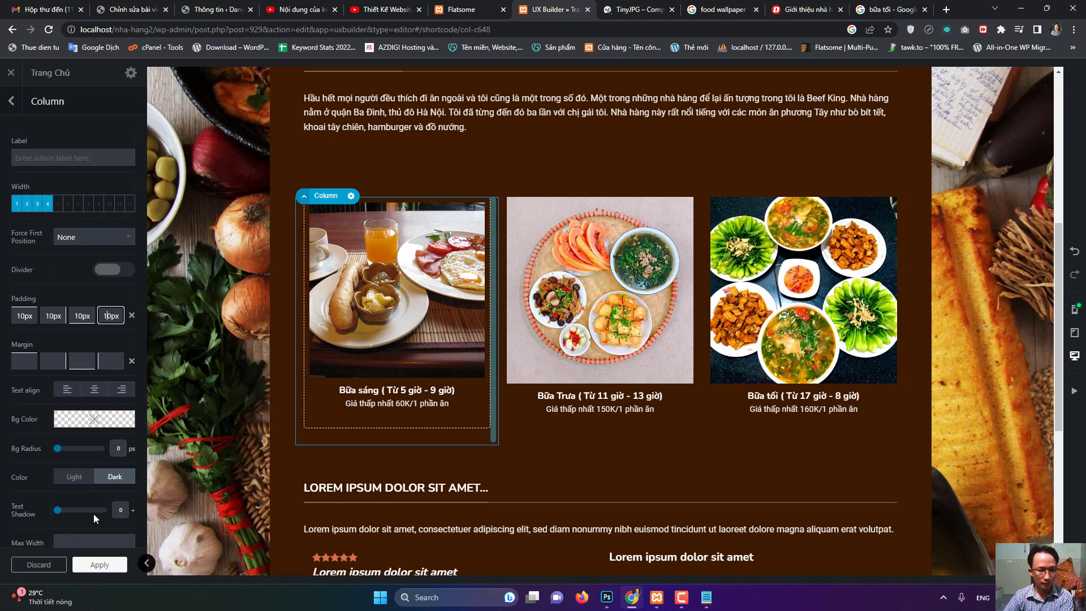
left_click(100, 565)
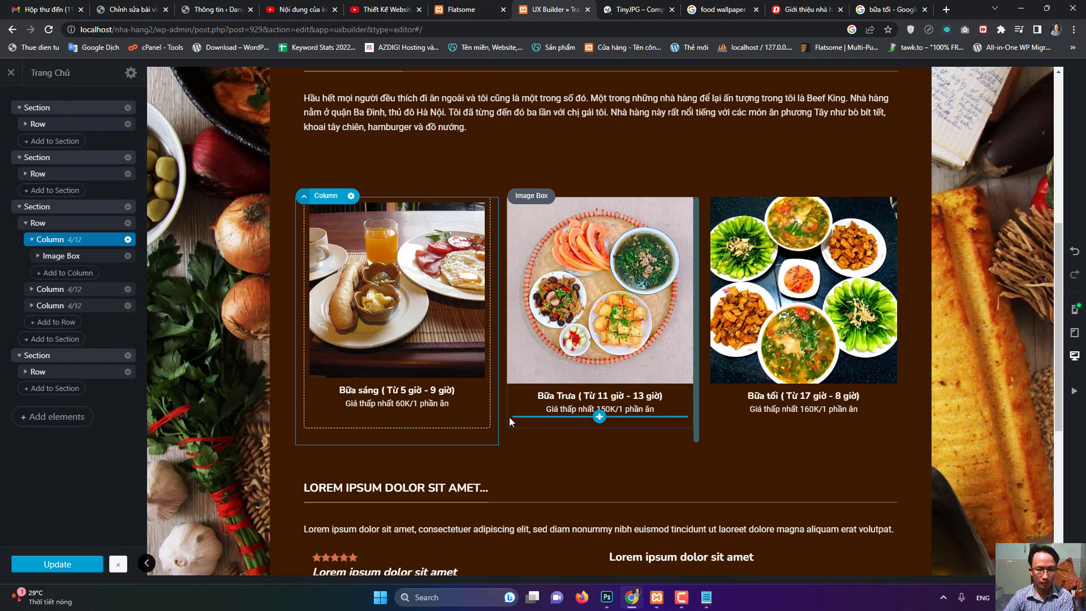
- Set the lunch column's padding to 10px on all four sides
left_click(501, 436)
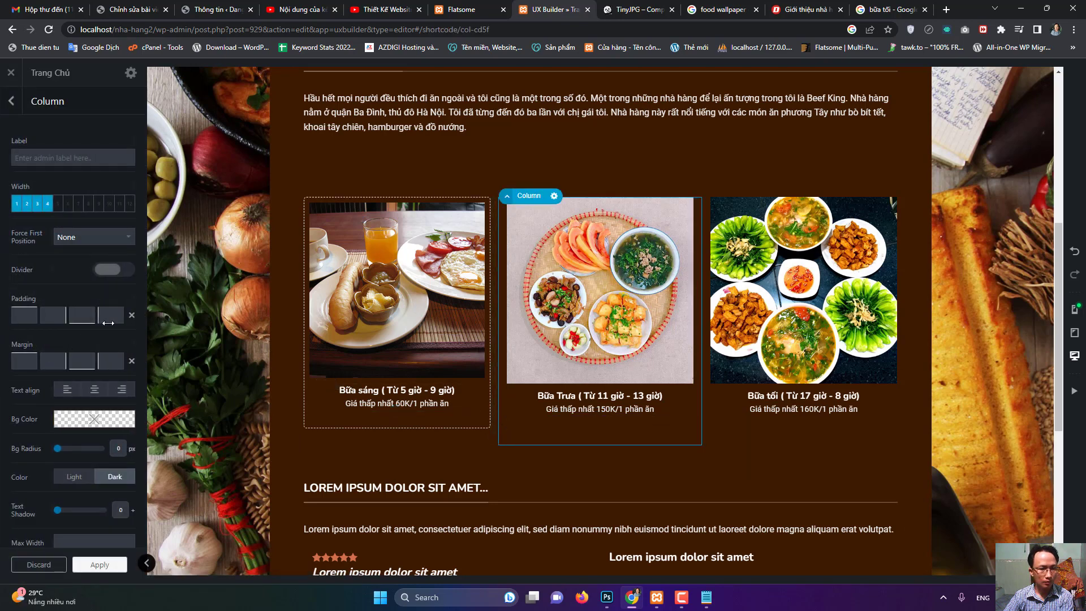
scroll(99, 362, "down", 6)
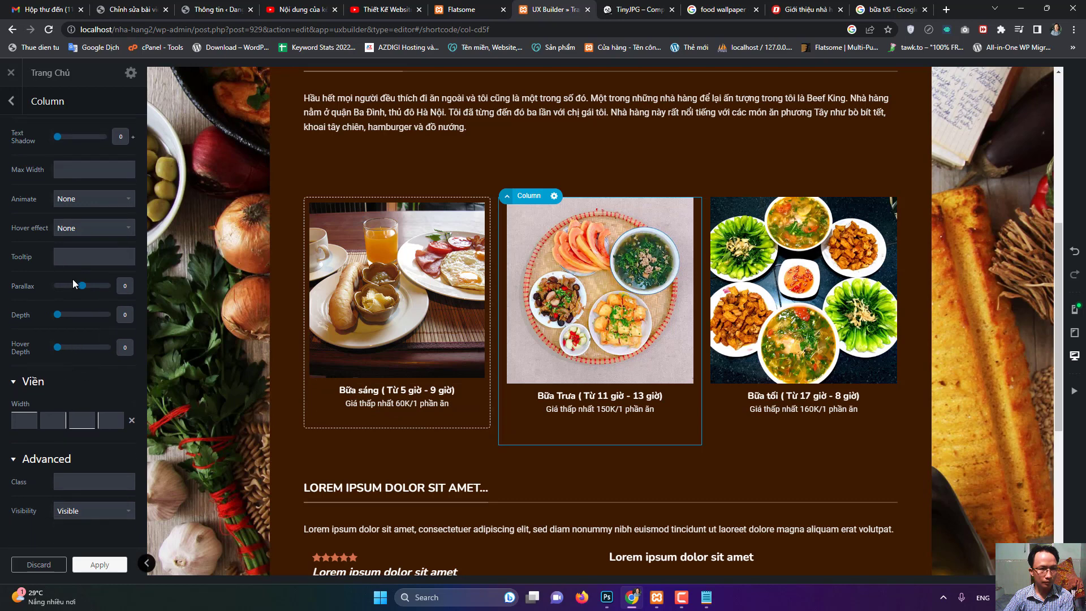
scroll(62, 263, "up", 4)
left_click(25, 168)
type("10")
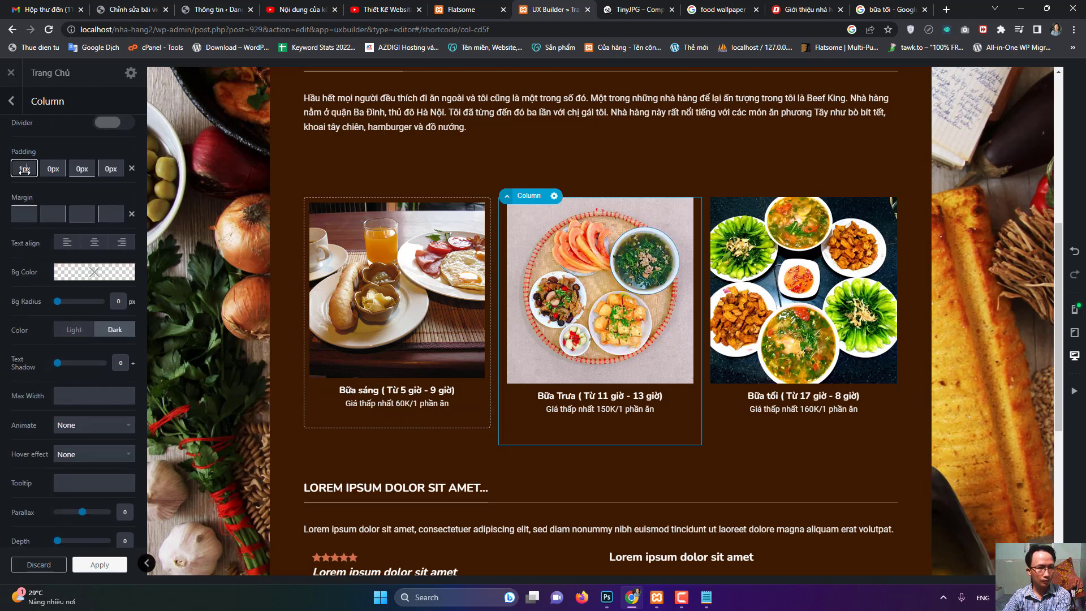
left_click(49, 170)
type("10")
left_click(82, 169)
type("10")
left_click(111, 169)
type("10")
- Give the lunch column a dashed border with a 1px width and a 5px radius
scroll(83, 375, "down", 4)
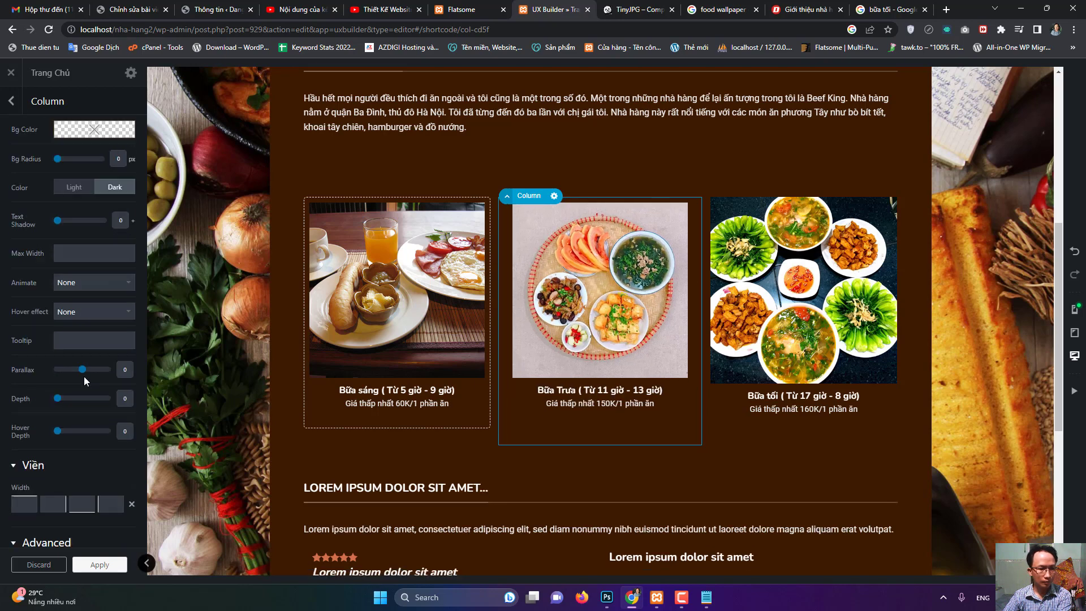
left_click(25, 425)
type("1")
scroll(73, 443, "down", 3)
left_click(68, 345)
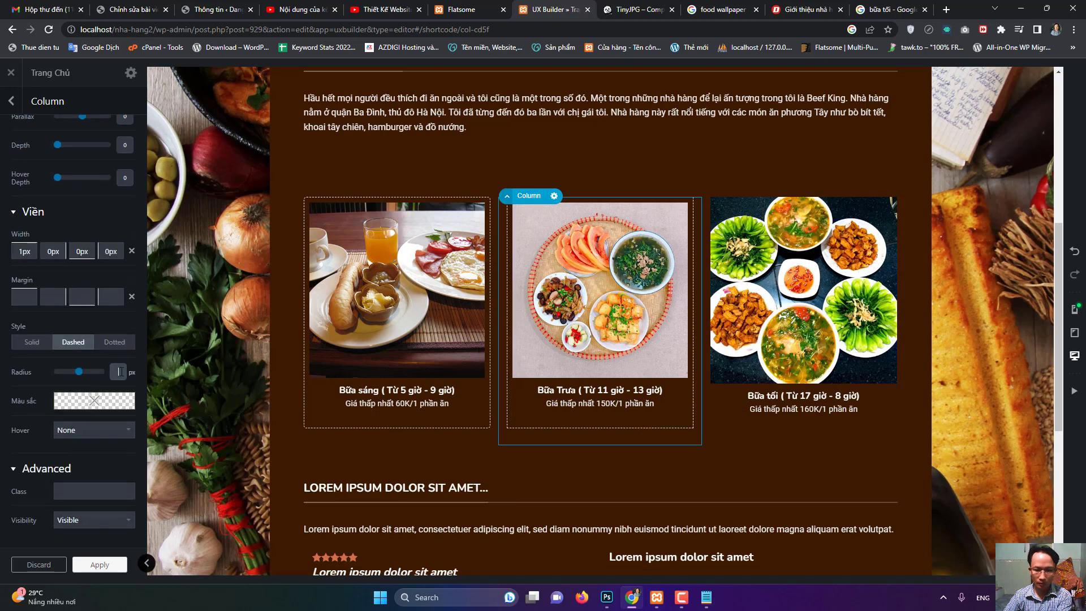
left_click(121, 370)
type("5")
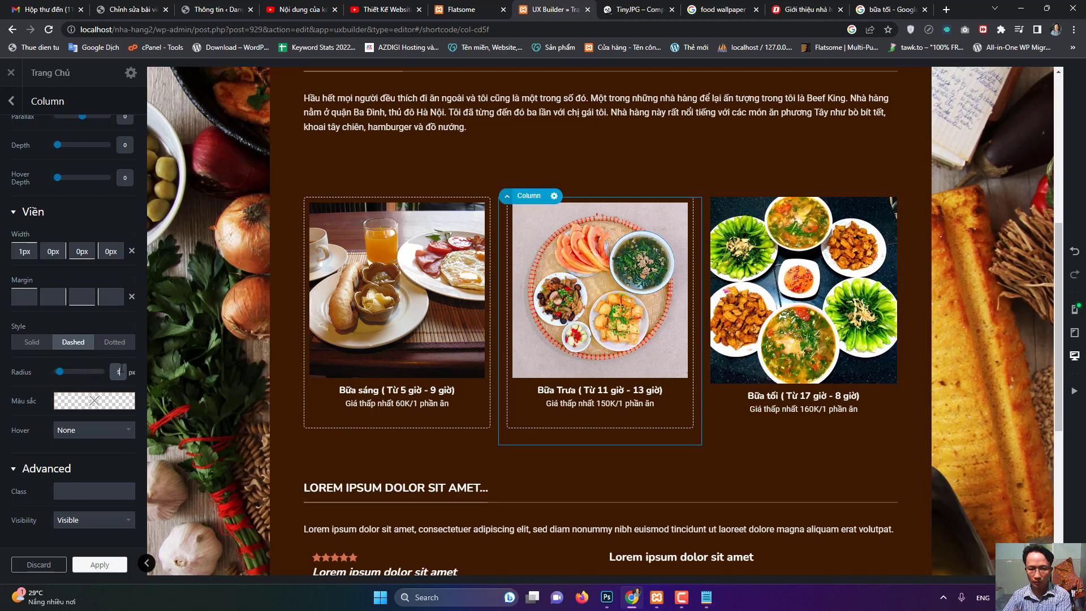
- Set the dinner column's padding to 10px on all four sides
left_click(713, 437)
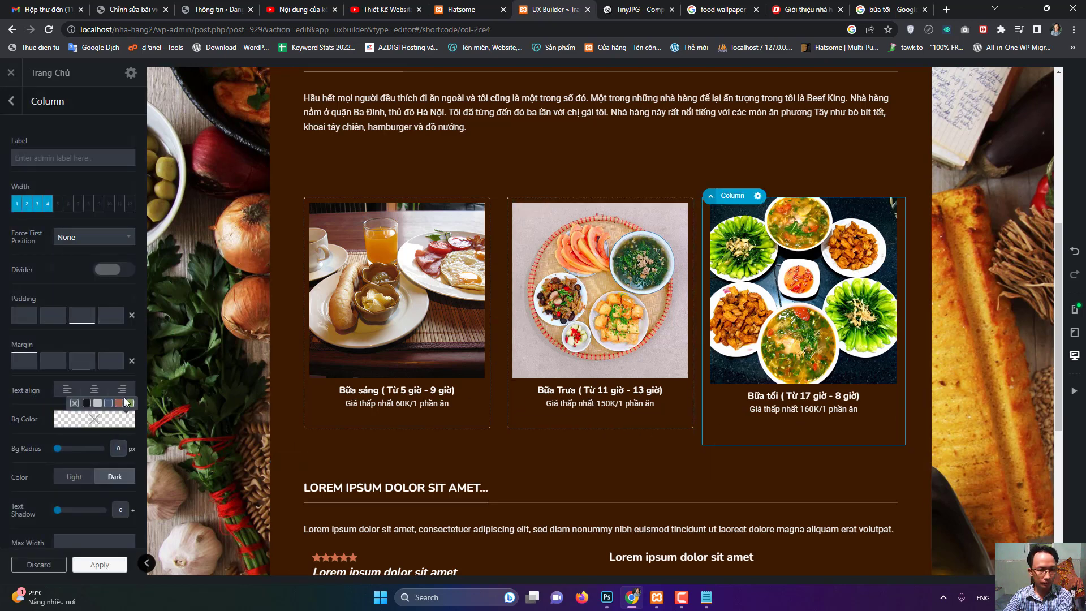
scroll(81, 365, "down", 3)
scroll(80, 365, "up", 3)
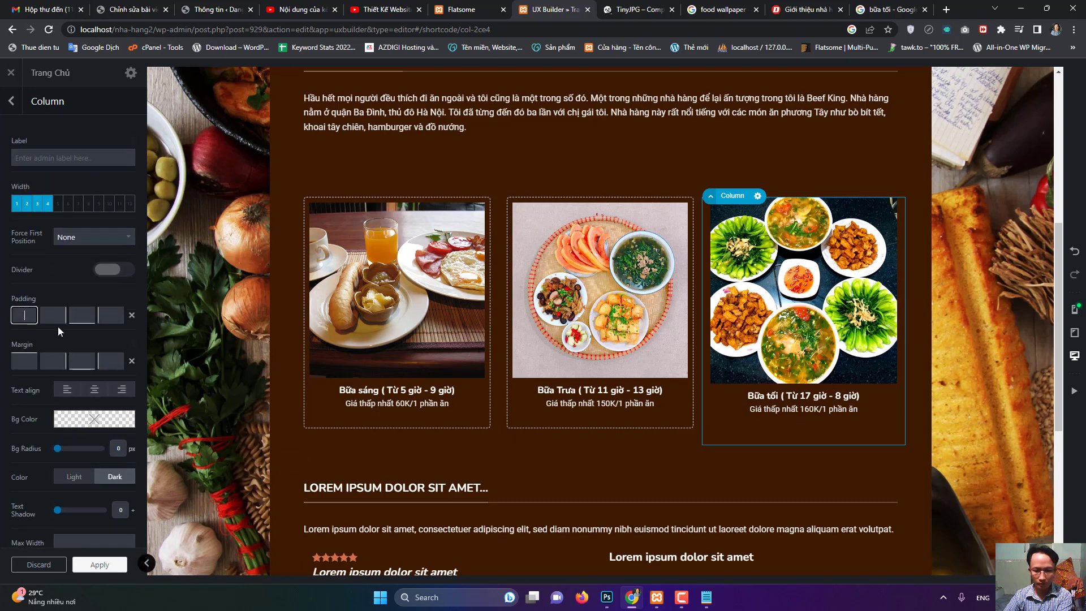
left_click(23, 316)
type("10")
left_click(53, 316)
type("10")
left_click(82, 316)
type("10")
left_click(104, 316)
type("1")
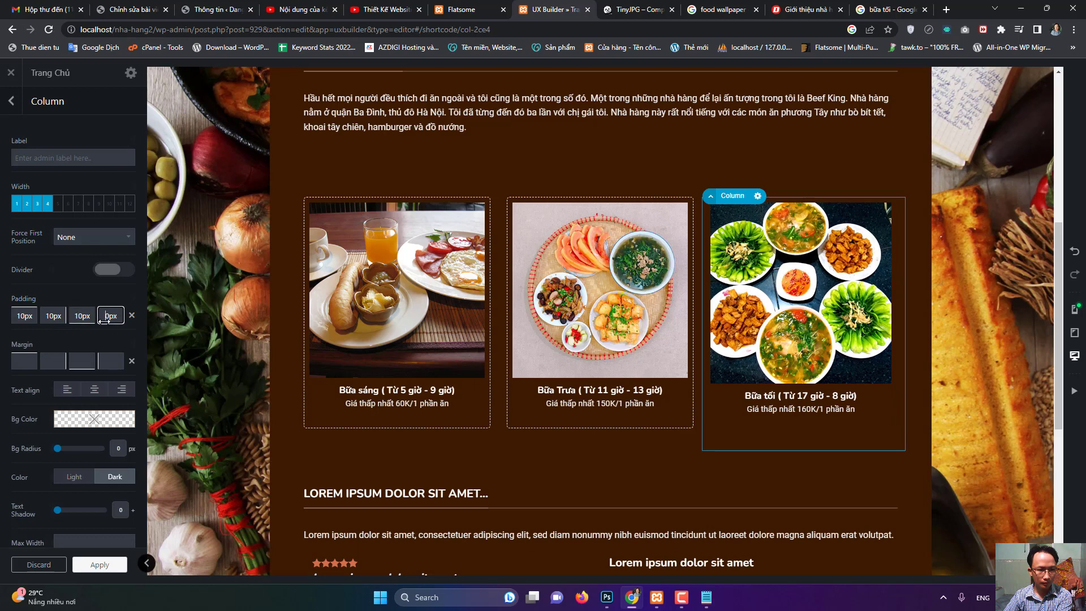
- Give the dinner column a dashed border with a 1px width and a 5px radius, and apply it
scroll(90, 373, "down", 2)
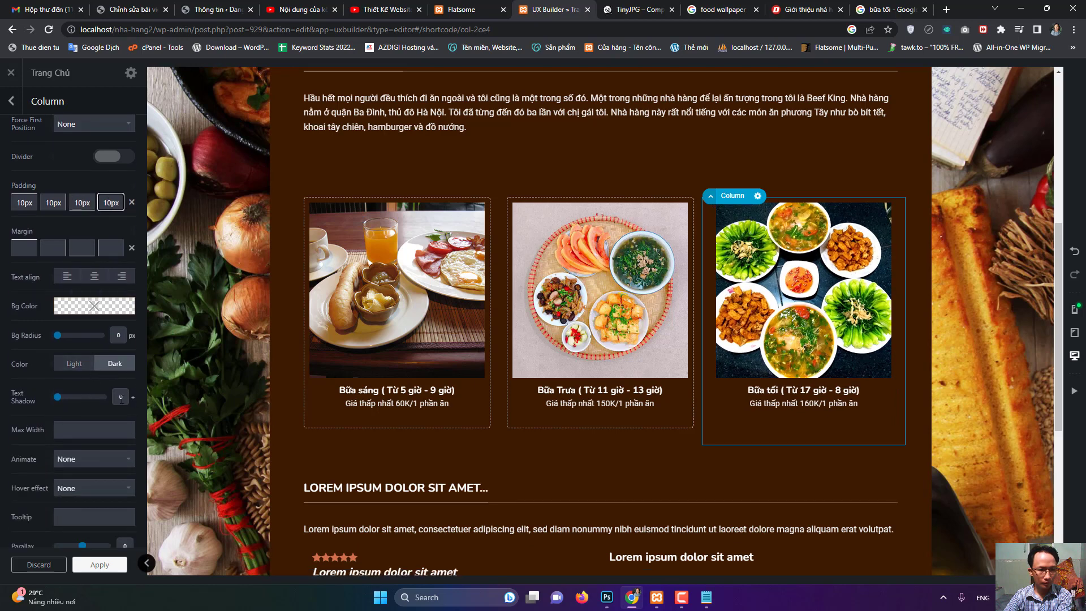
scroll(87, 390, "down", 5)
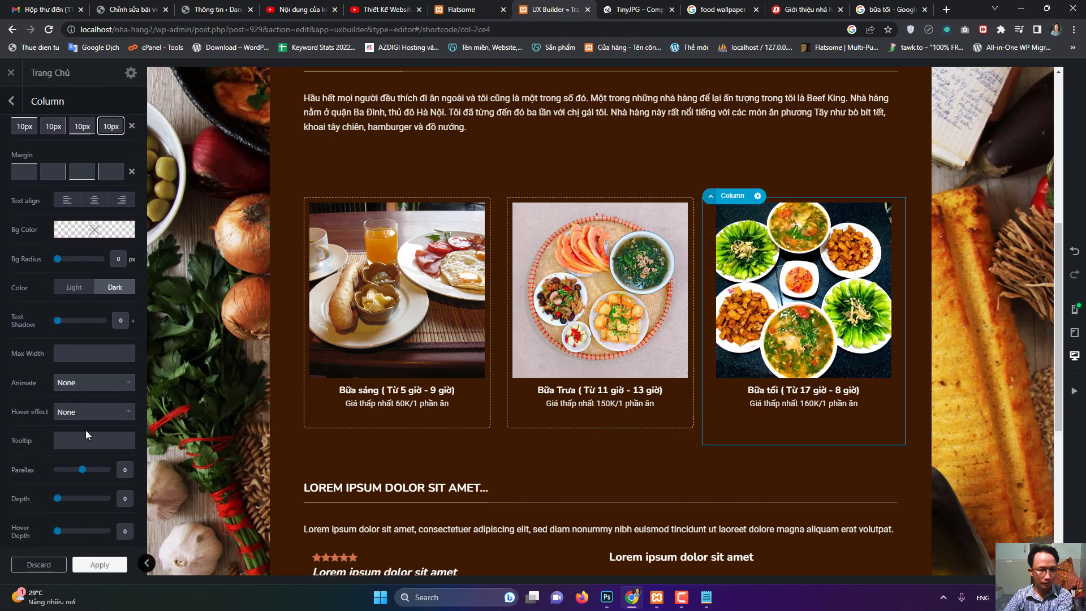
left_click(25, 421)
type("1")
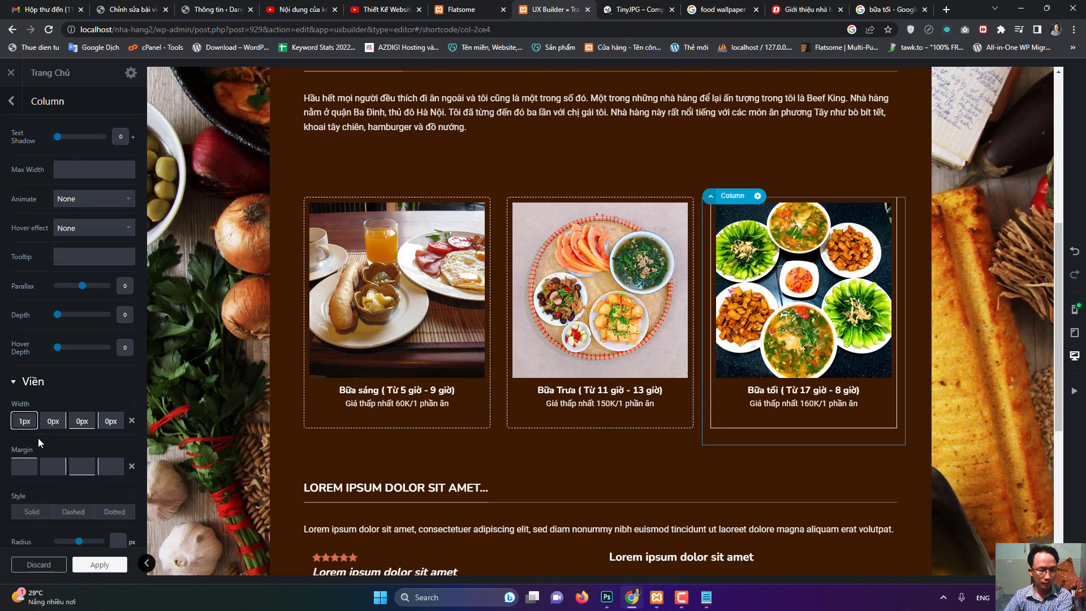
scroll(82, 464, "down", 1)
left_click(74, 456)
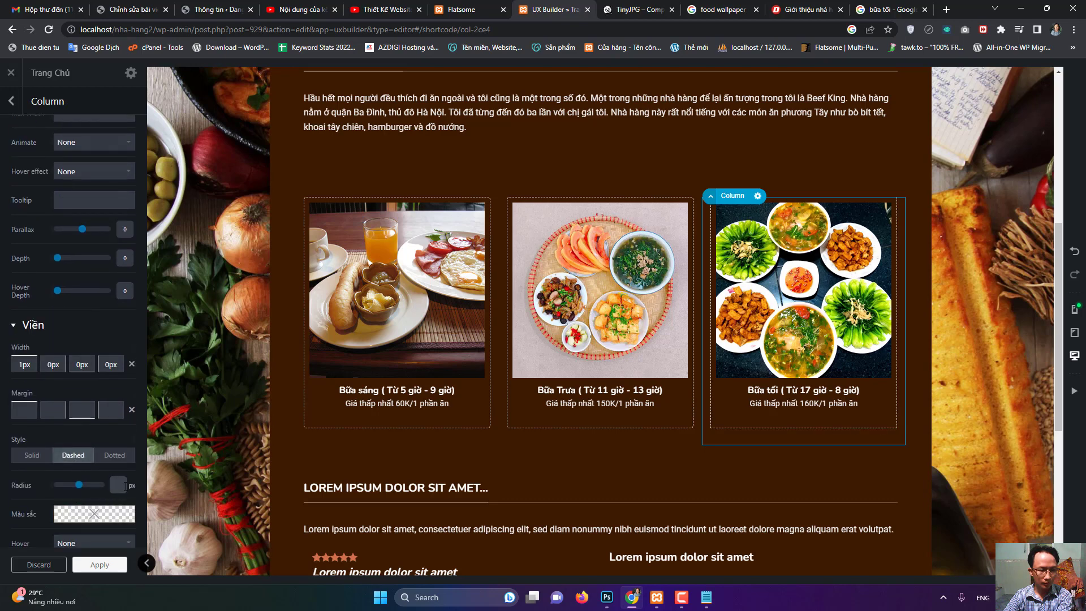
left_click(60, 484)
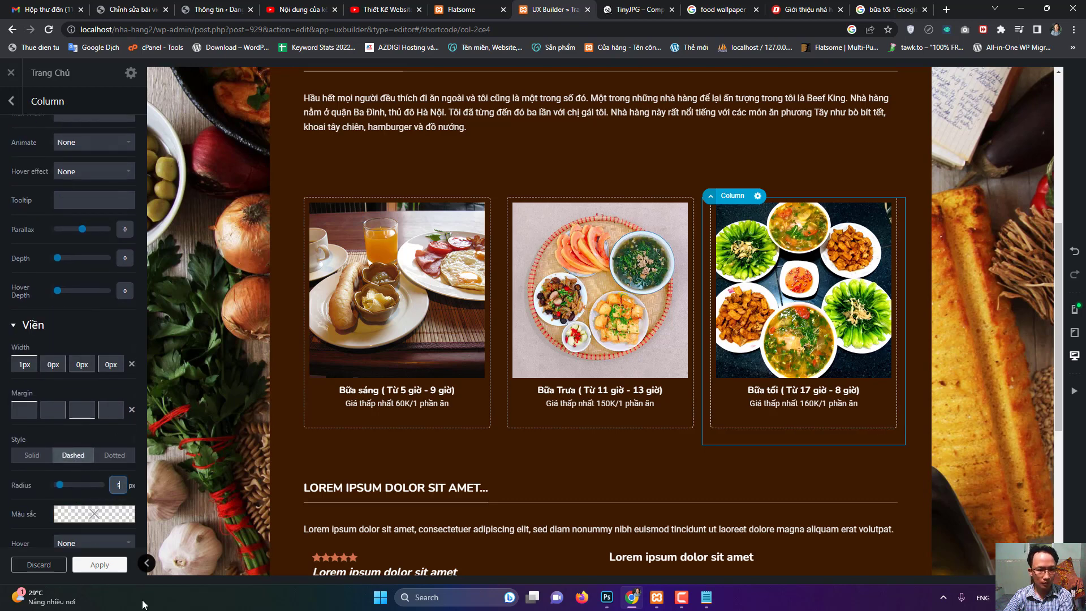
left_click(104, 568)
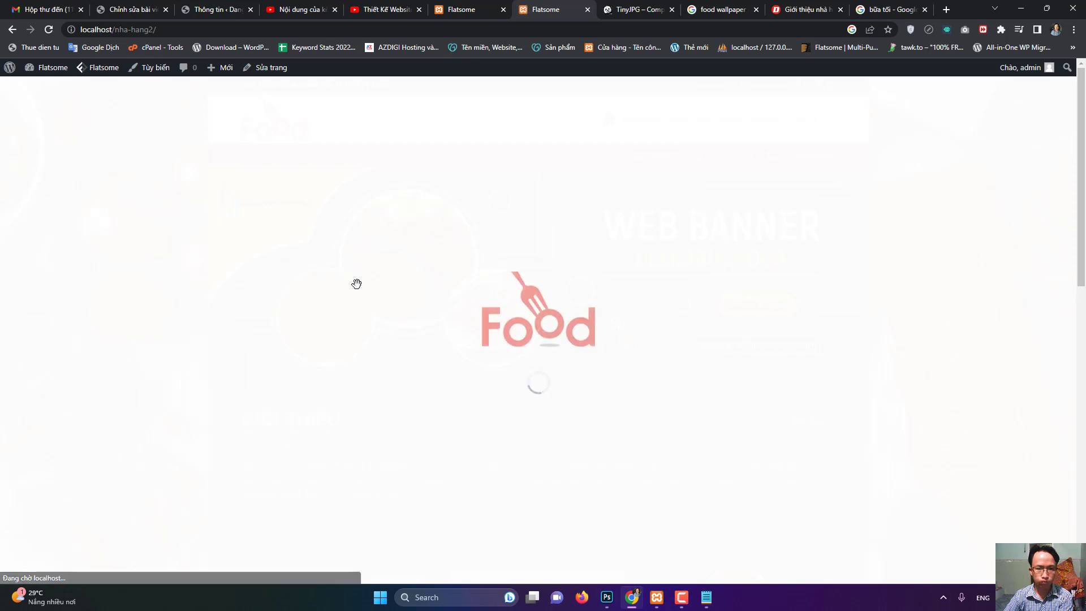
- Open the theme's Typography style settings from the live homepage
scroll(480, 418, "down", 3)
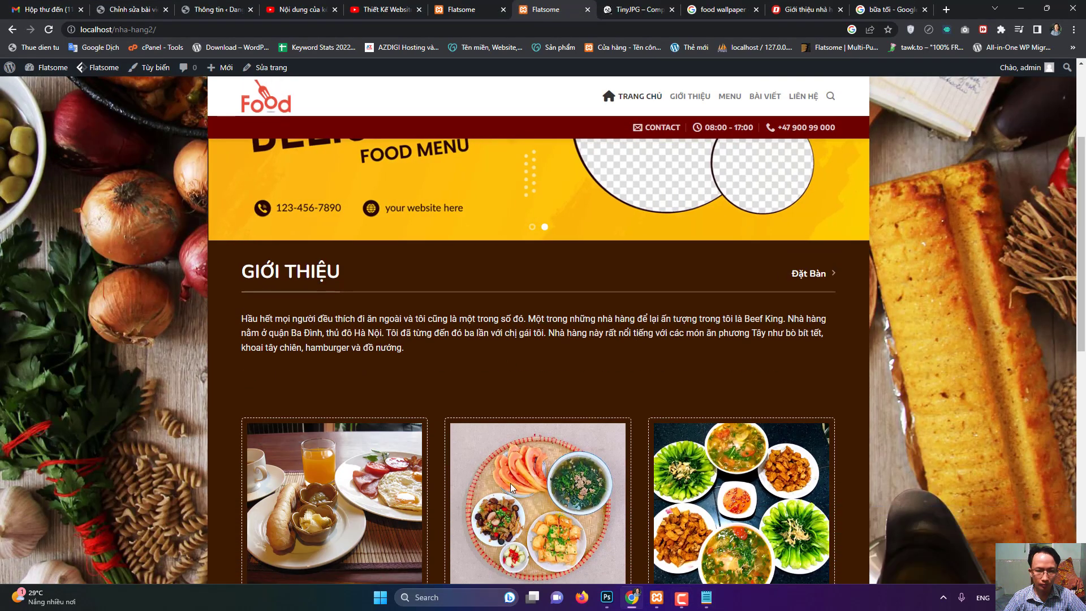
left_click_drag(424, 318, 532, 334)
mouse_move(100, 71)
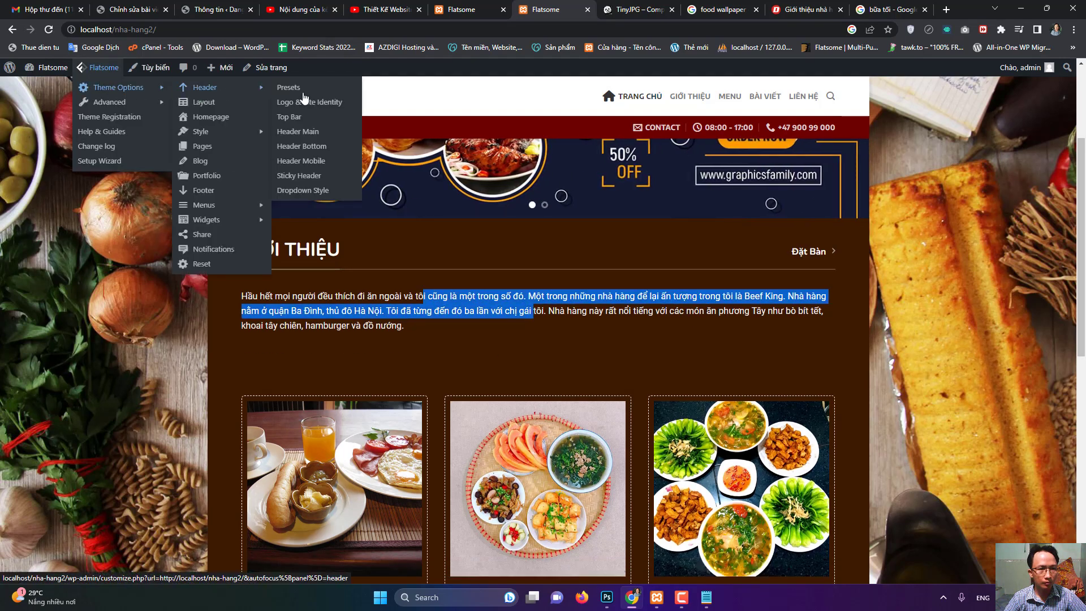
left_click(217, 136)
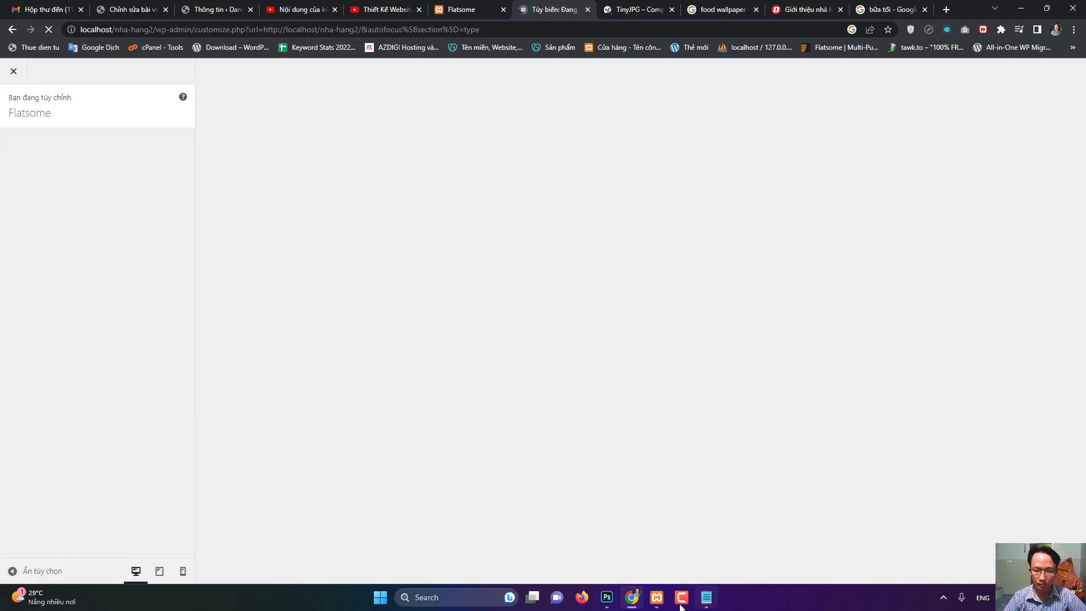
- Switch to Notepad and check the list of font names in Dailytext.txt
left_click(681, 604)
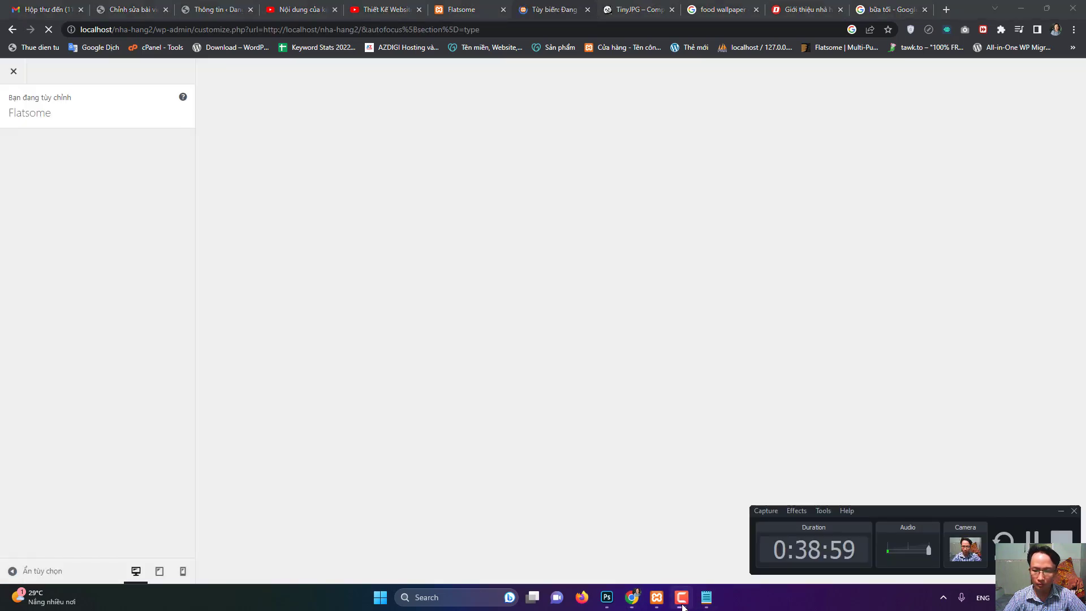
left_click(682, 603)
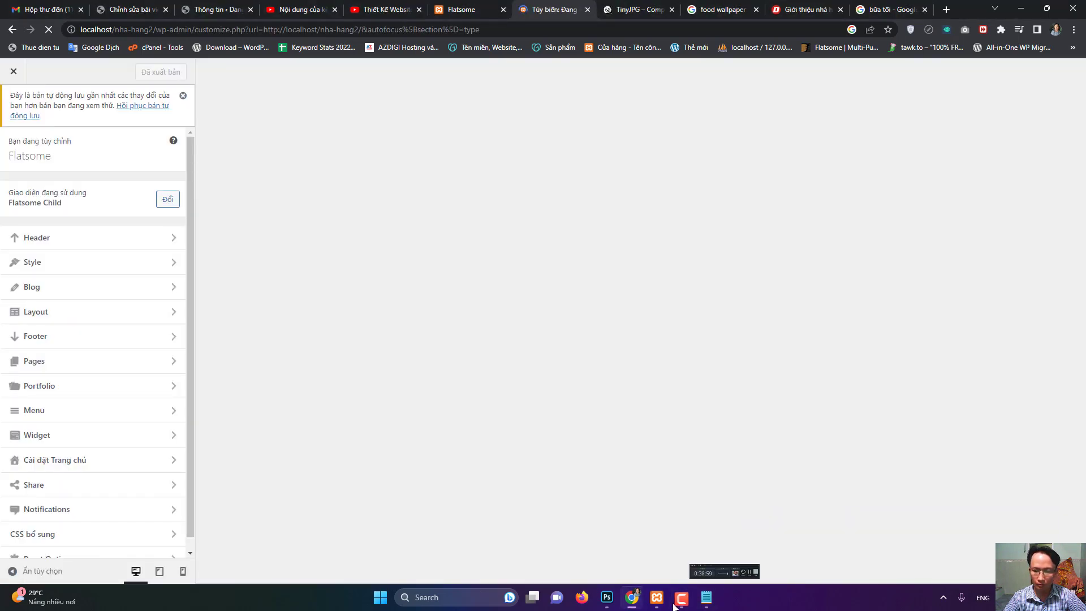
left_click(710, 605)
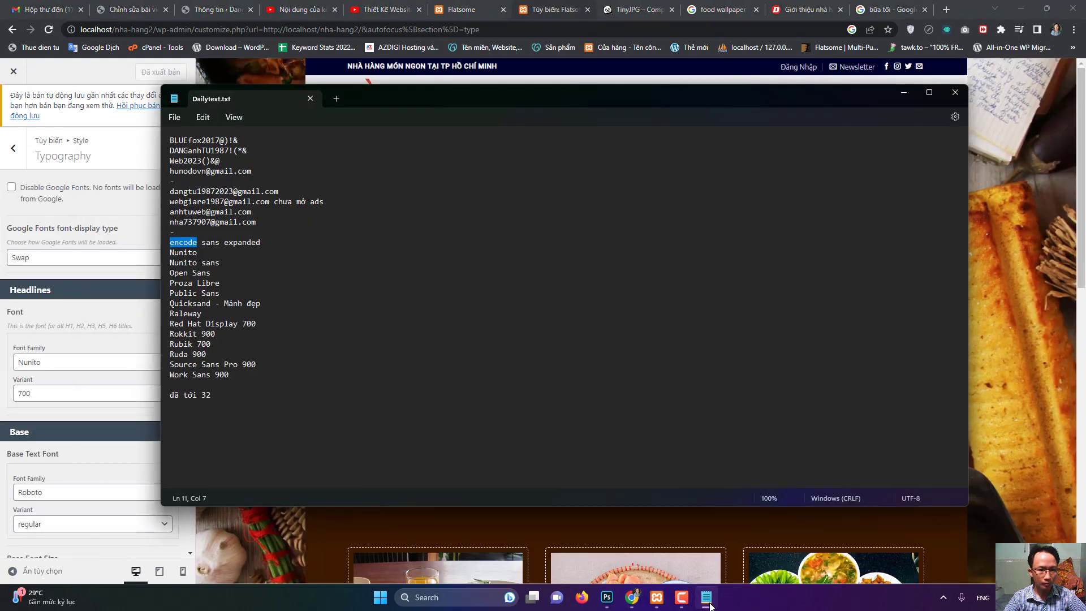
left_click(710, 606)
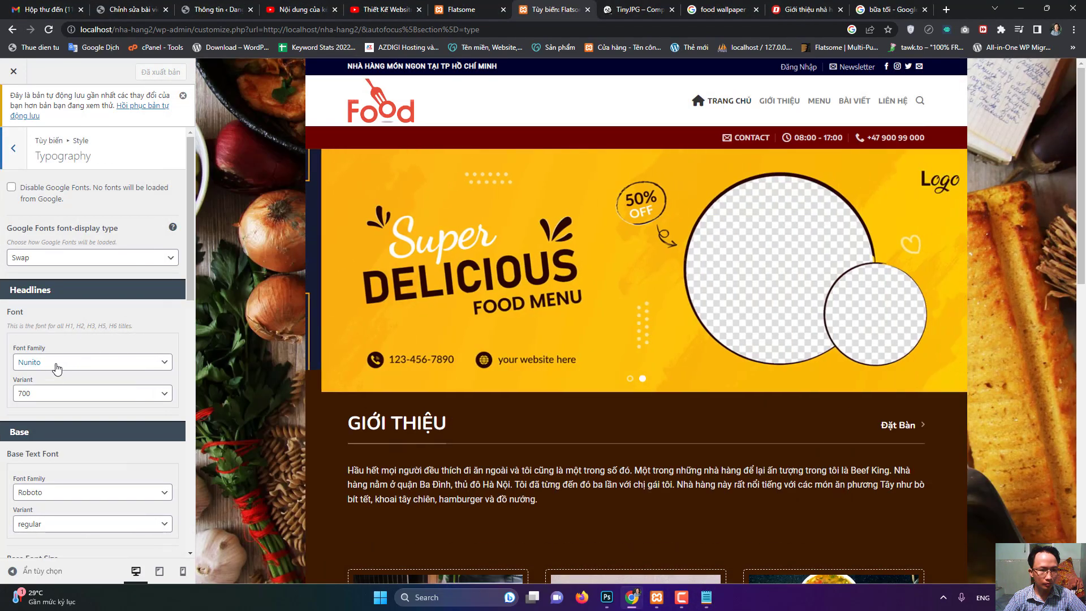
- Set the base text font family to Nunito Sans, publish the change and close the customizer
scroll(104, 401, "down", 3)
scroll(58, 413, "down", 3)
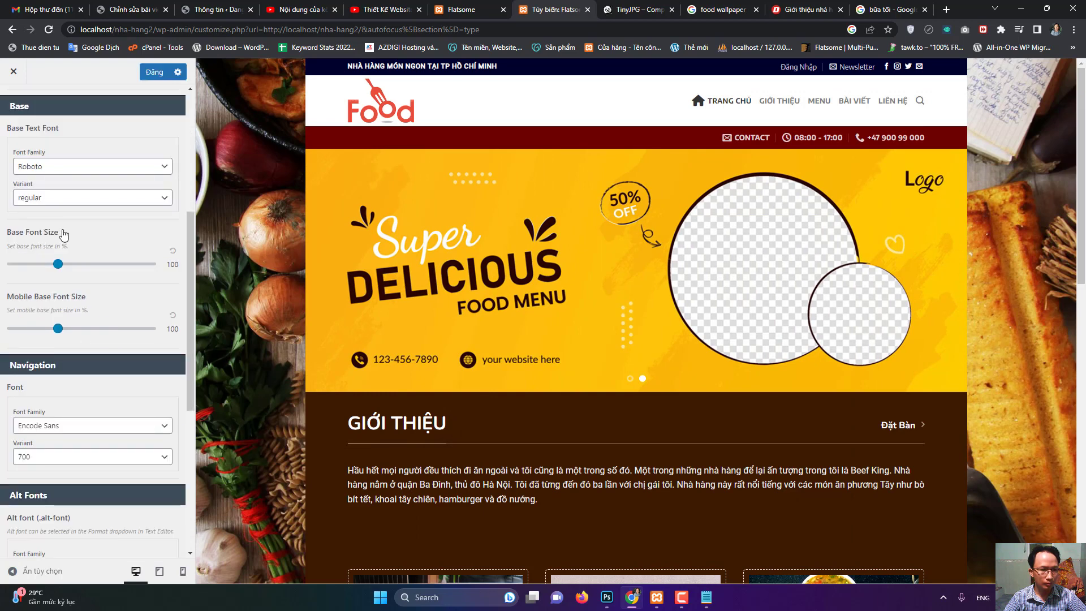
left_click(58, 167)
left_click(43, 193)
type("n")
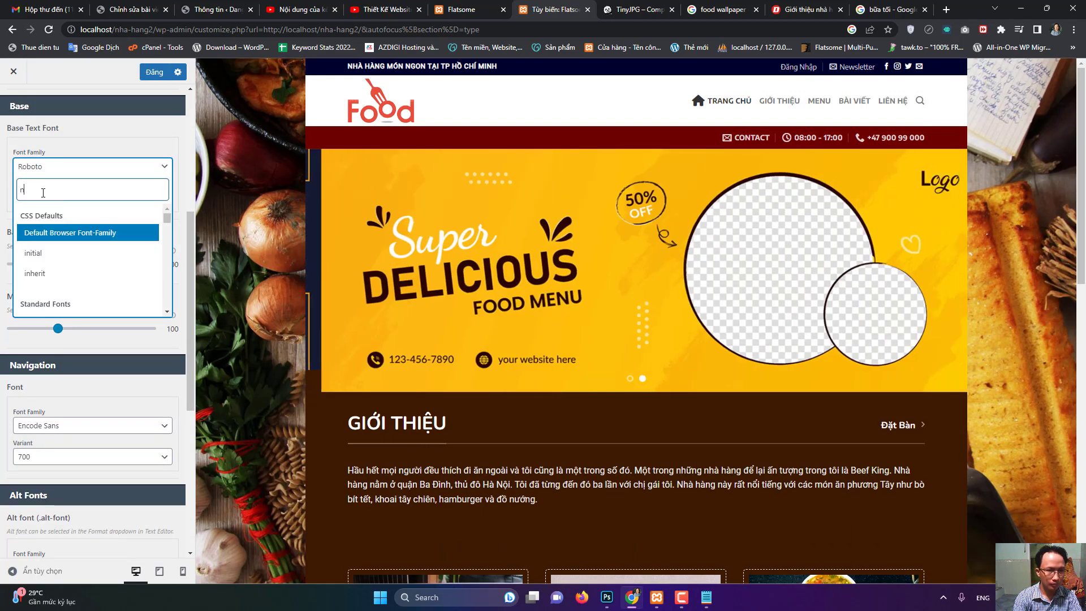
type("uni")
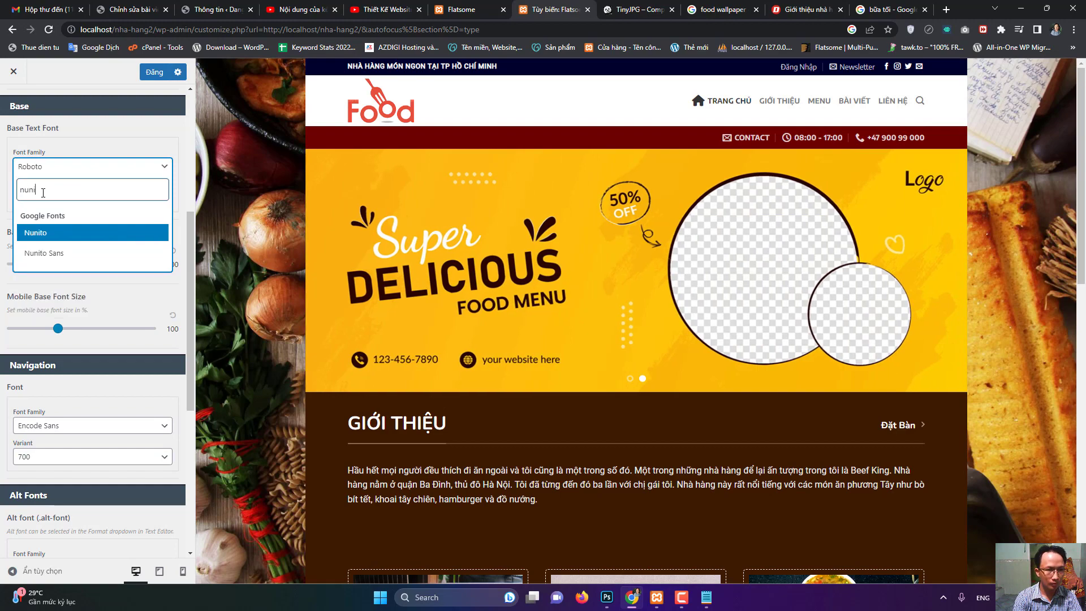
key("Down")
key("Return")
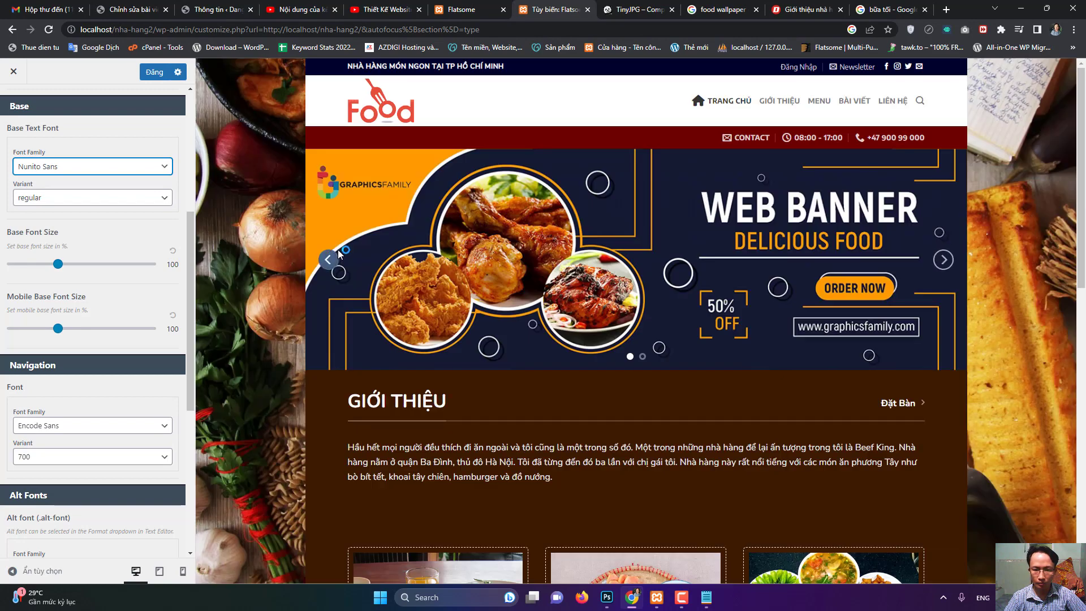
left_click(153, 72)
left_click(14, 71)
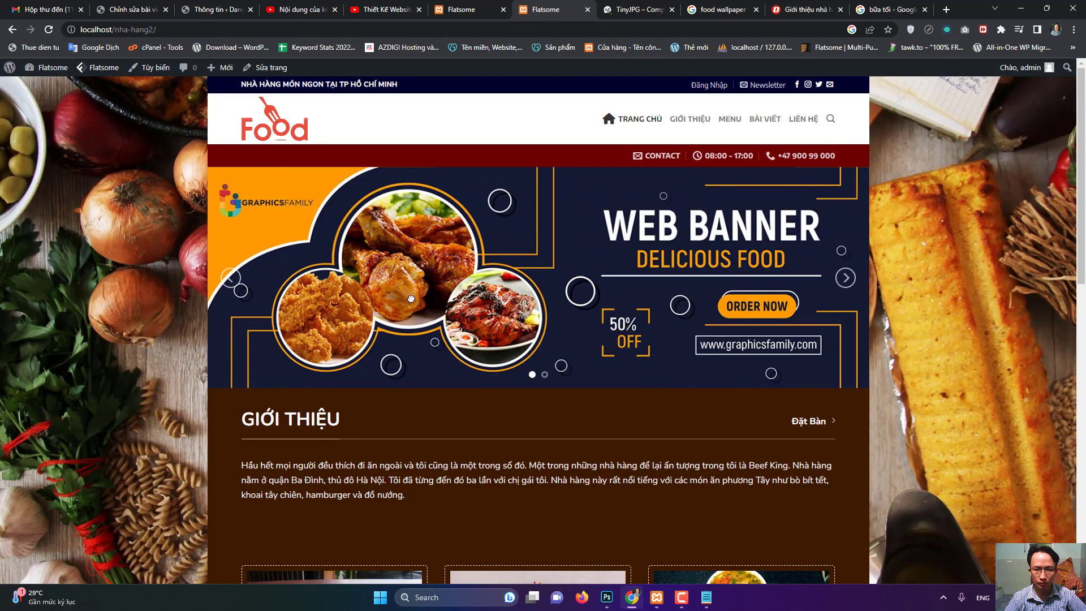
- Examine the intro text, the three meal boxes and the section below them on the live homepage
scroll(85, 298, "down", 3)
scroll(97, 294, "down", 4)
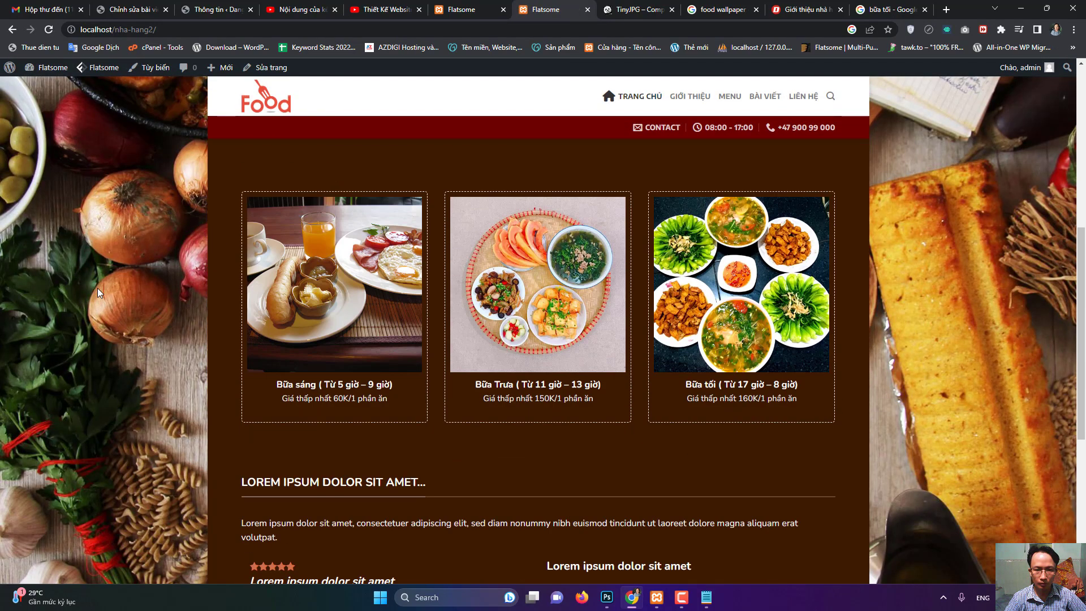
scroll(704, 328, "down", 3)
scroll(500, 334, "up", 10)
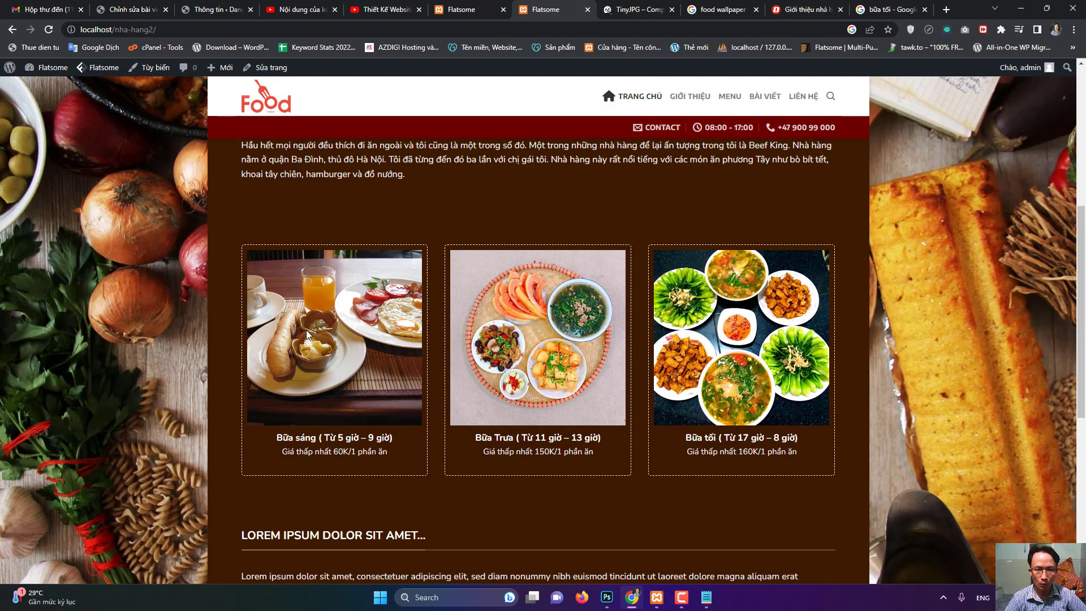
scroll(327, 321, "down", 8)
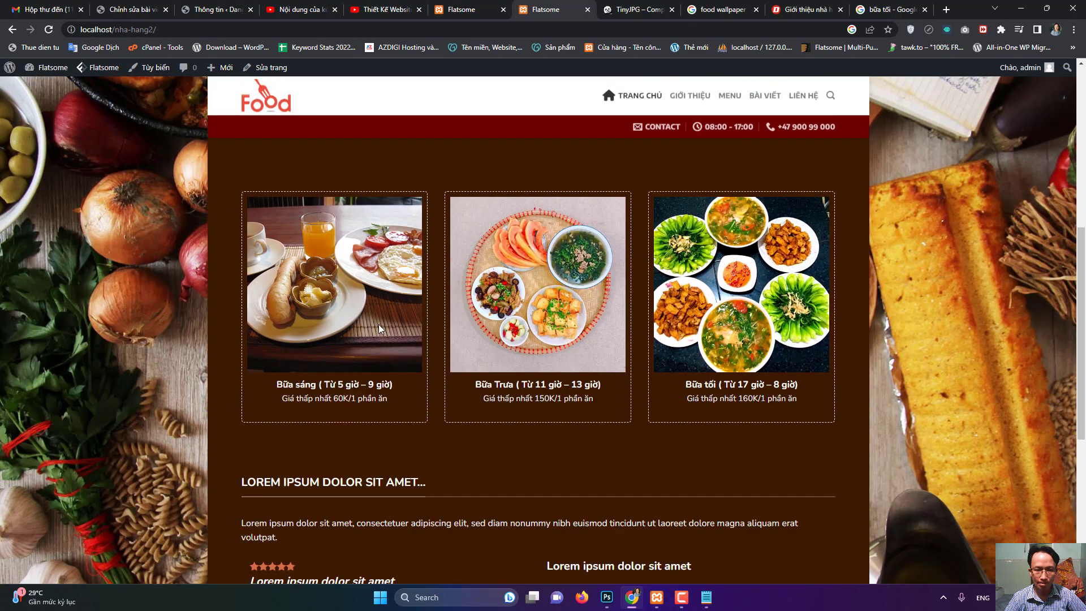
left_click_drag(287, 481, 369, 482)
left_click(369, 482)
scroll(419, 468, "up", 6)
scroll(411, 461, "down", 10)
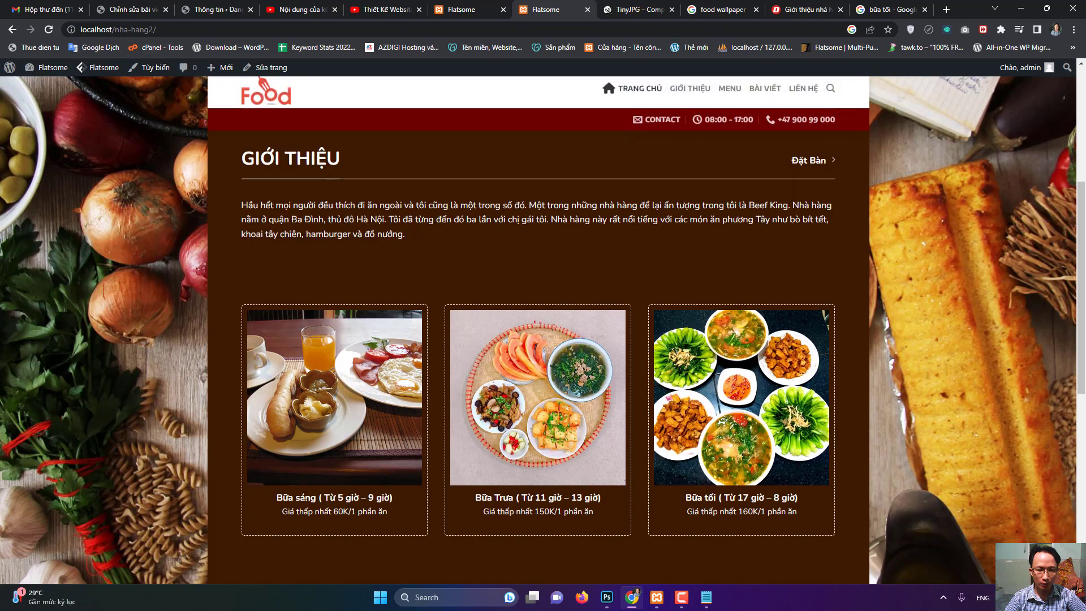
left_click_drag(241, 313, 427, 313)
- Open the homepage in UX Builder and bring up the settings of the Giới Thiệu title
mouse_move(266, 69)
left_click(272, 88)
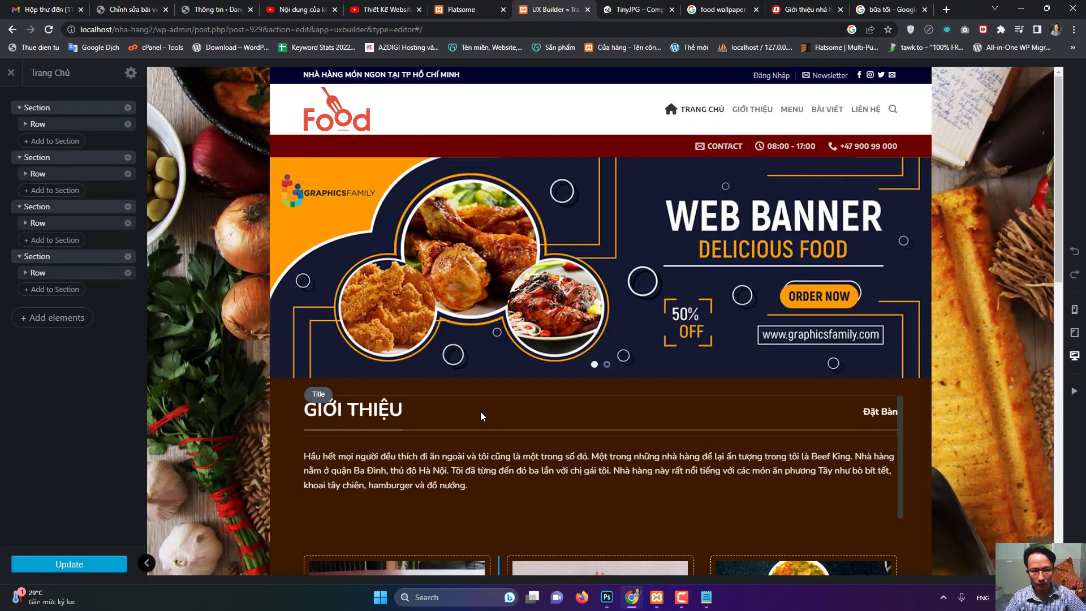
scroll(491, 406, "down", 5)
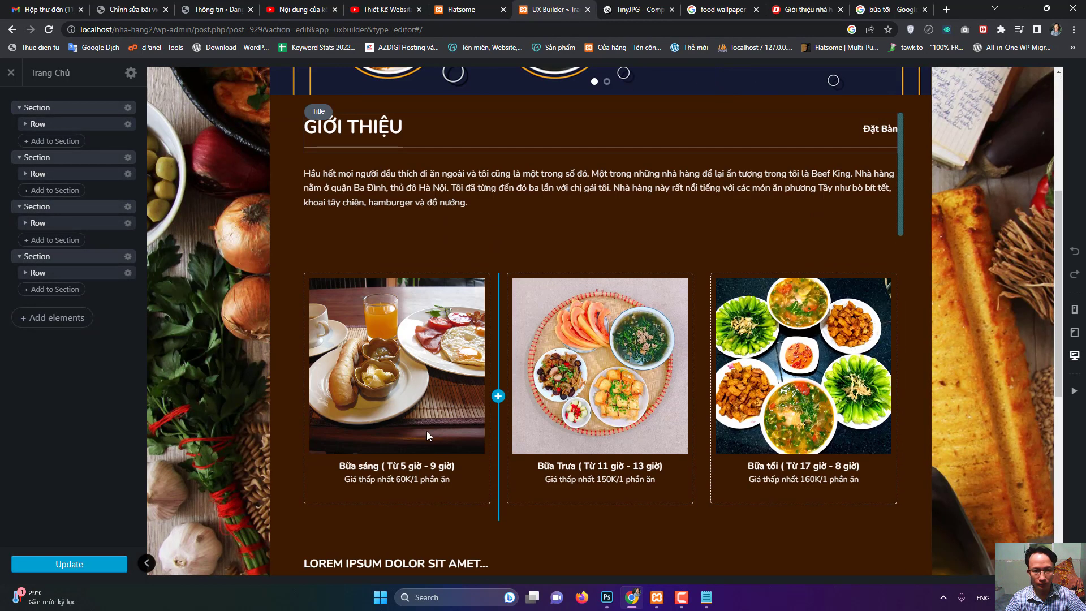
left_click(368, 132)
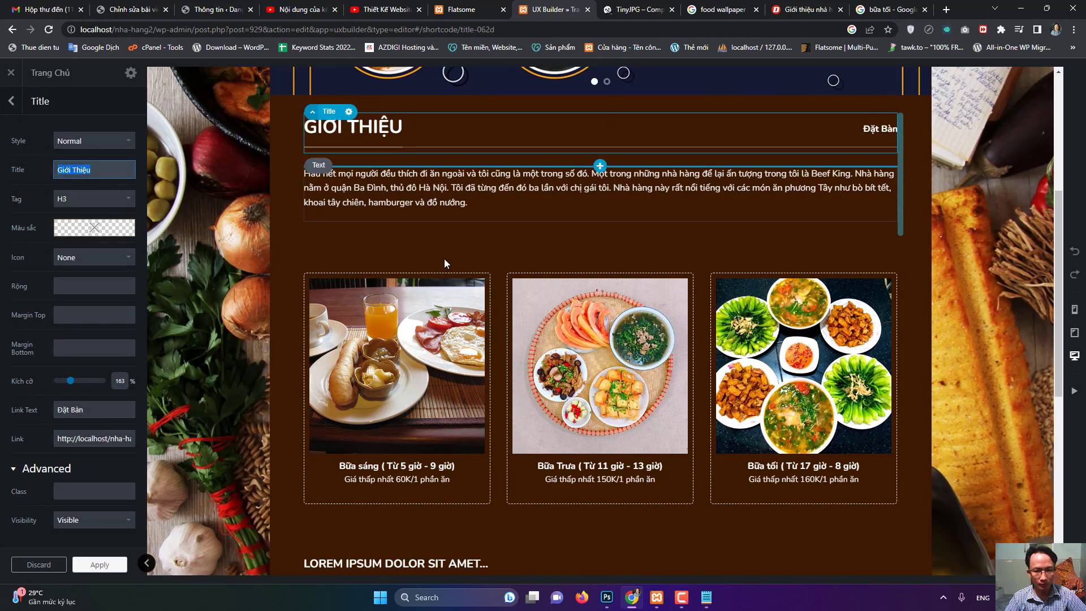
- Set the size of the placeholder title below the meal boxes to 163%
scroll(437, 248, "down", 5)
left_click(433, 283)
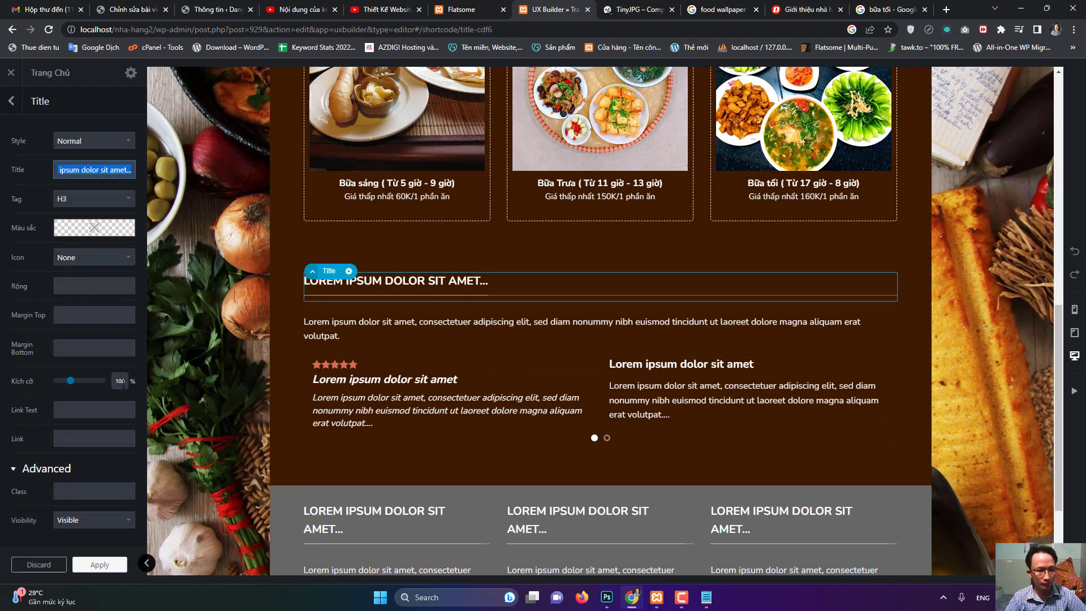
left_click_drag(70, 381, 72, 381)
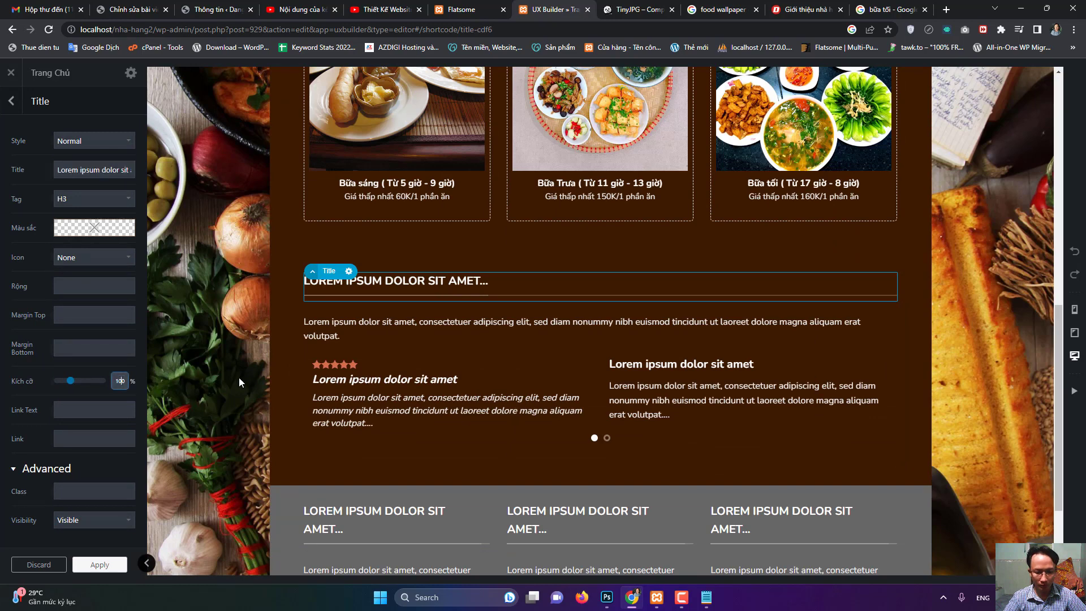
key("Up")
key("Up")
key("Up")
key("Up")
key("Up")
key("Up")
key("Up")
key("Up")
key("Up")
key("Up")
key("Up")
key("Up")
key("Up")
key("Up")
key("Up")
key("Up")
key("Up")
key("Up")
key("Up")
key("Up")
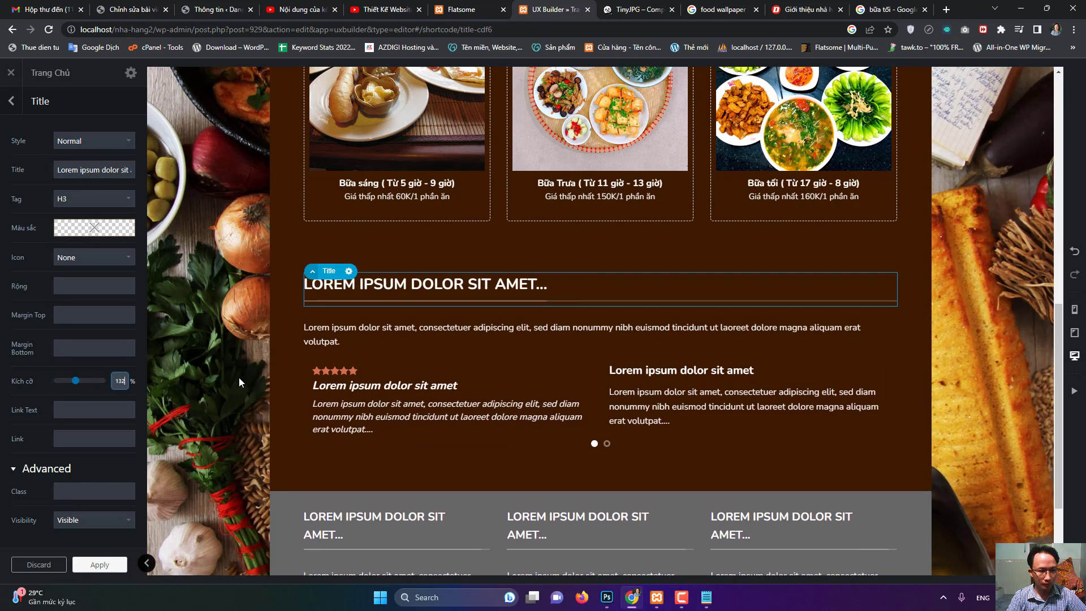
key("Up")
key("Up")
key("Up")
key("Up")
key("Up")
key("Up")
key("Up")
key("Up")
key("Up")
key("Up")
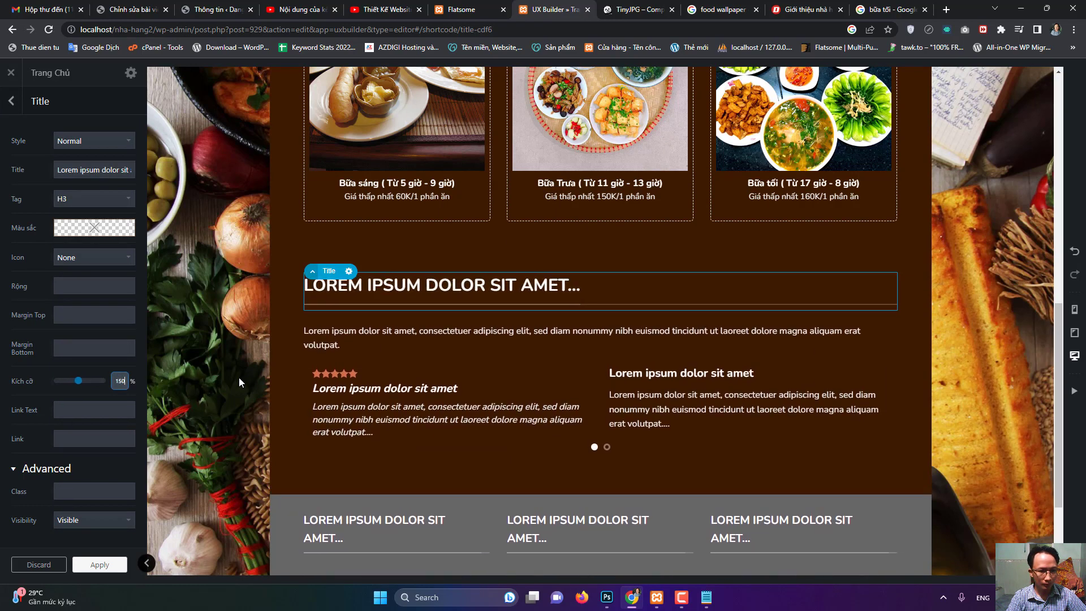
key("Up")
key("Up")
key("Up")
key("Up")
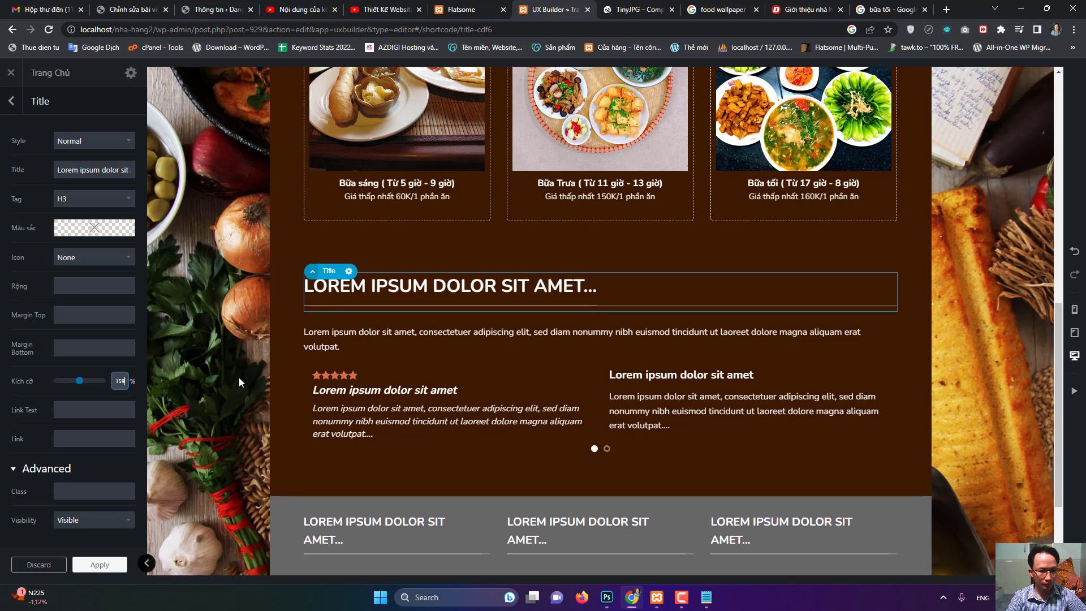
key("Up")
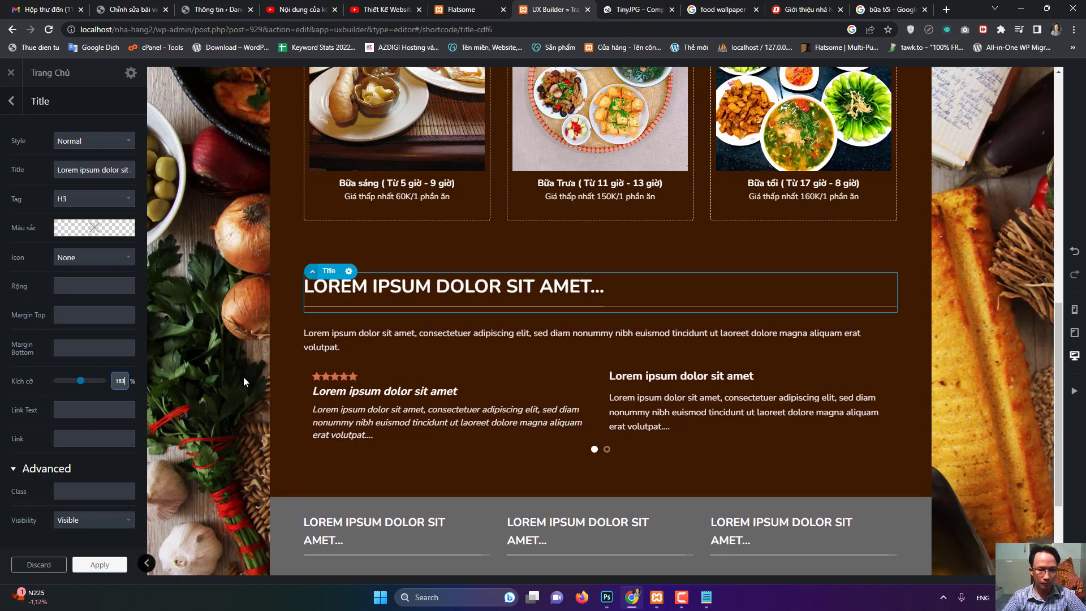
- Change the placeholder title's text to "Khách Hàng" and set its link text to "Đặt bàn ngay !"
left_click(93, 164)
key("ctrl+a")
type("Khách Hàng")
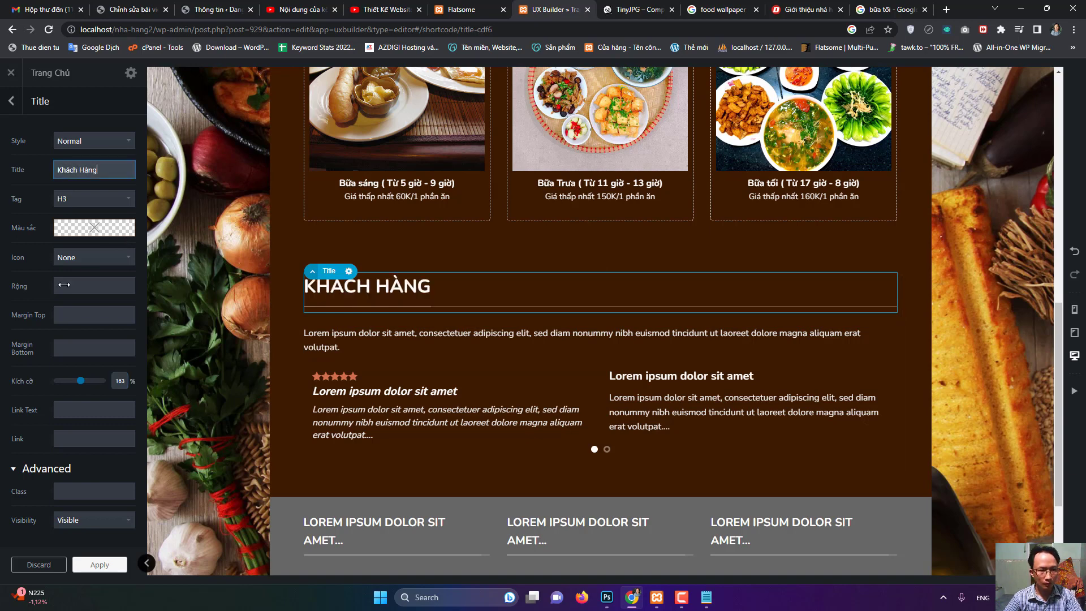
left_click(84, 415)
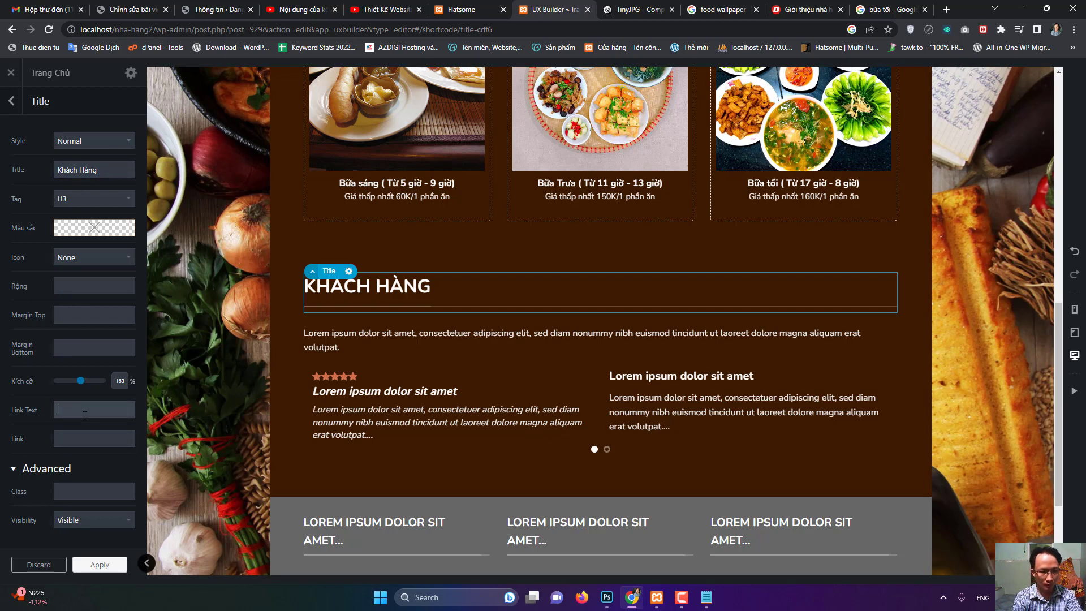
type("Đặt bàn ngay")
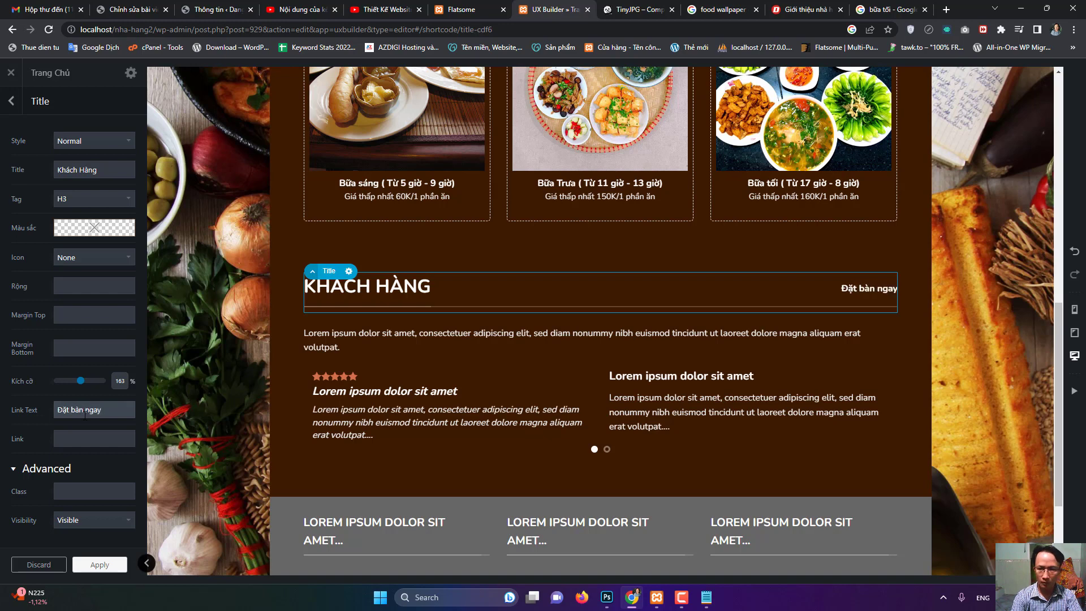
type(" !")
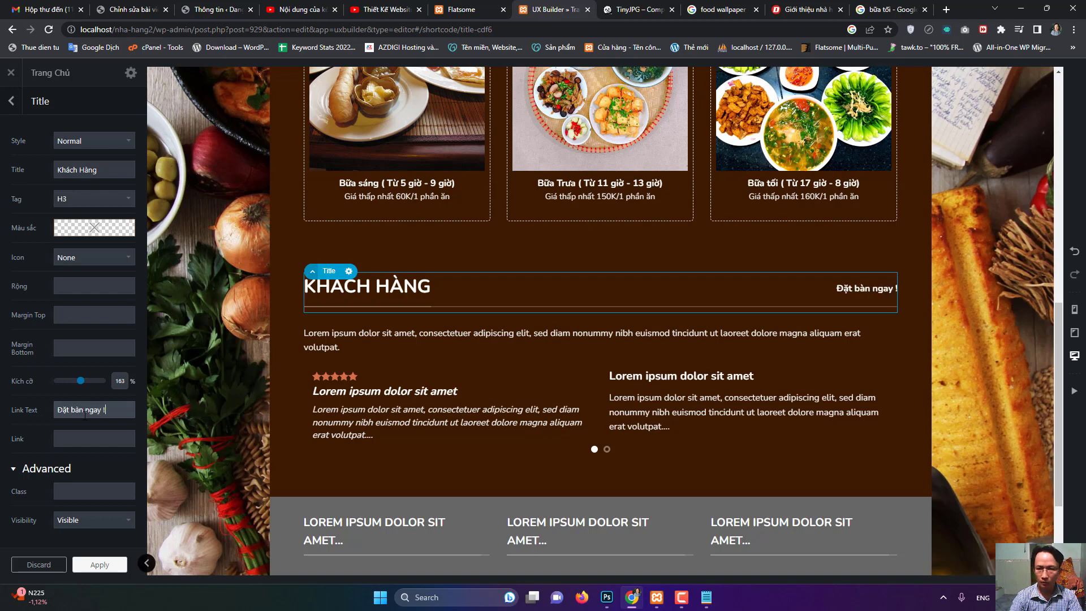
- Link the Khách Hàng title to the Liên Hệ page's address, apply it and update the page
left_click(68, 439)
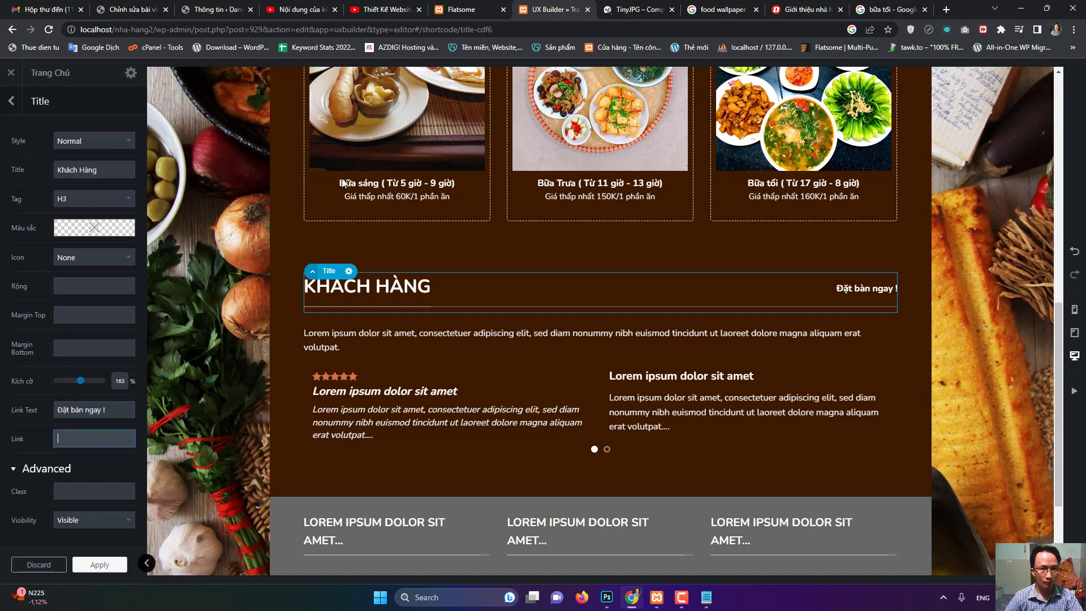
key("ctrl+shift+Tab")
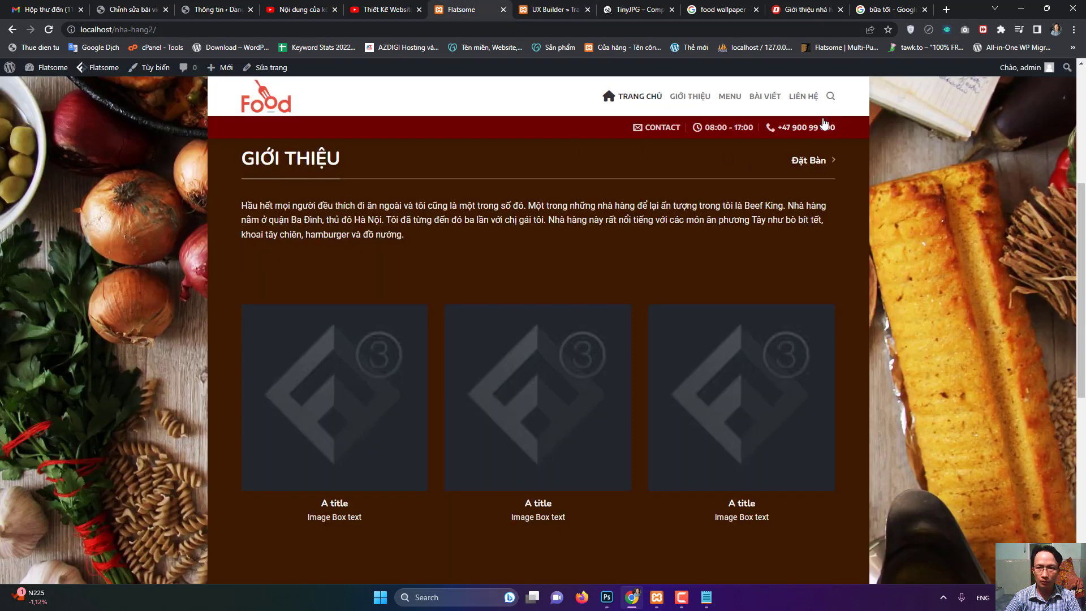
right_click(803, 101)
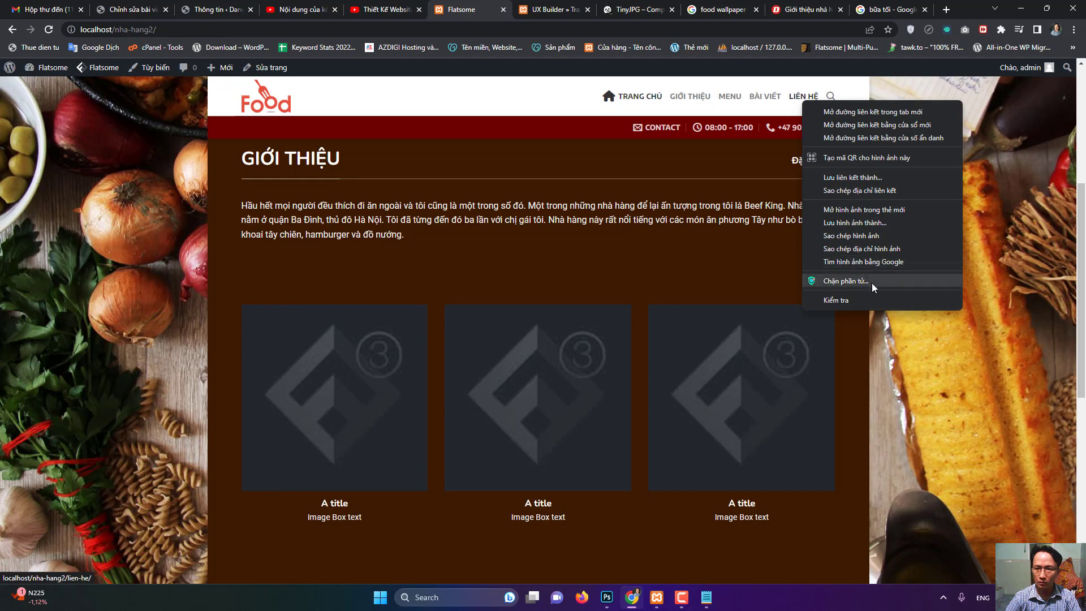
left_click(861, 192)
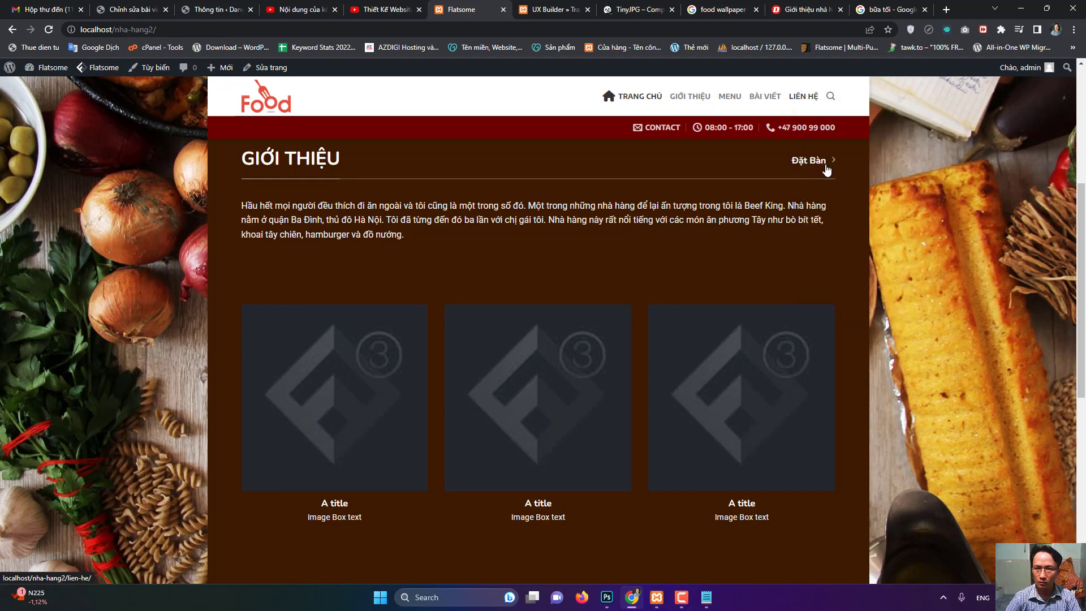
left_click(554, 10)
key("ctrl+v")
left_click(95, 565)
left_click(92, 566)
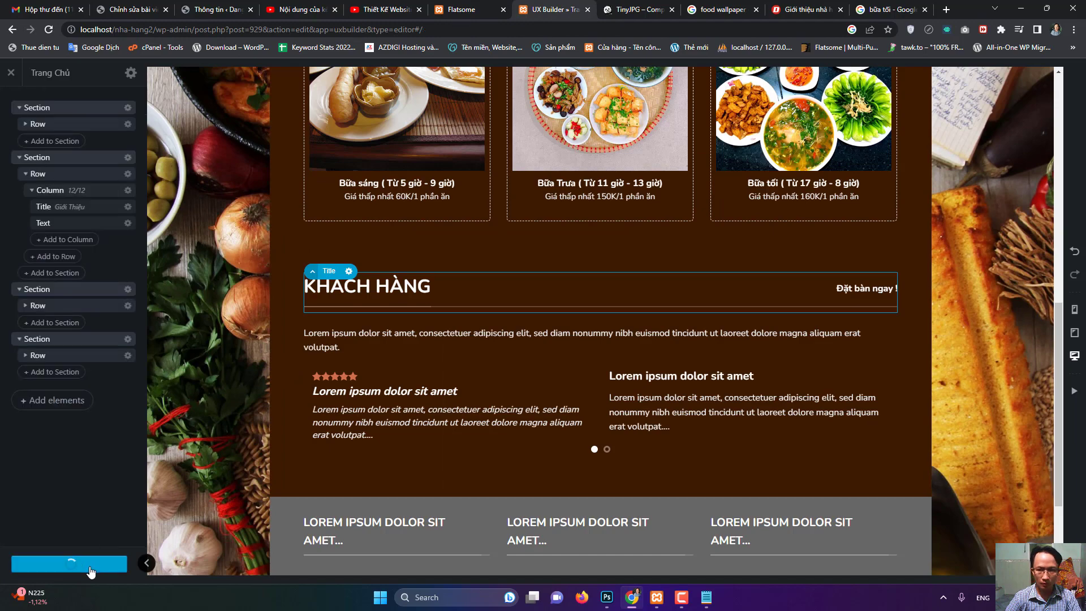
scroll(484, 439, "up", 5)
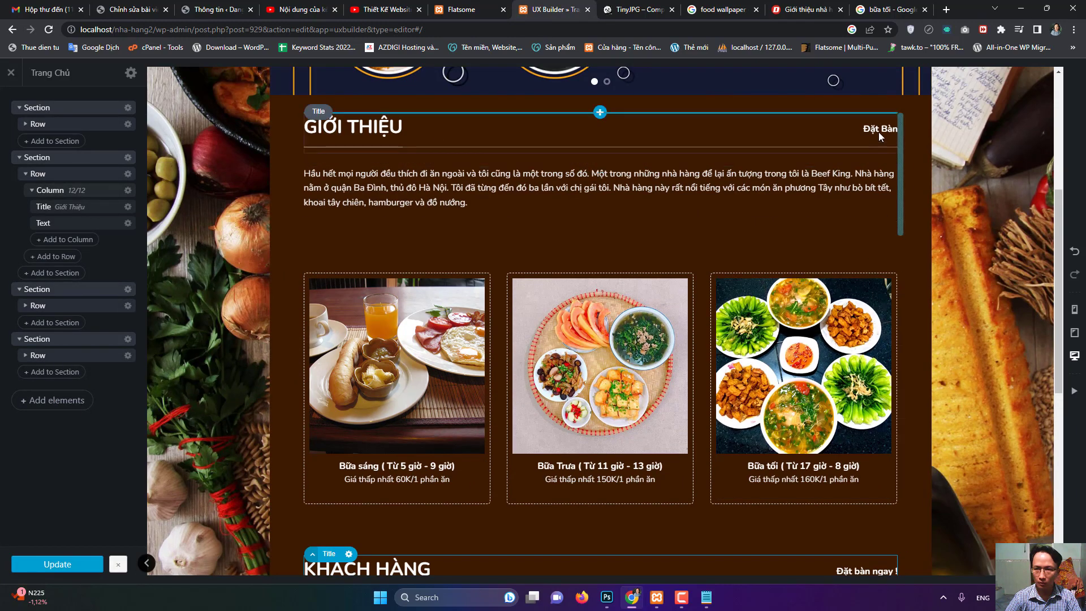
- Change the link text of the Giới Thiệu title to "Đặt bàn ngay !" and apply the change
left_click(879, 131)
triple_click(113, 172)
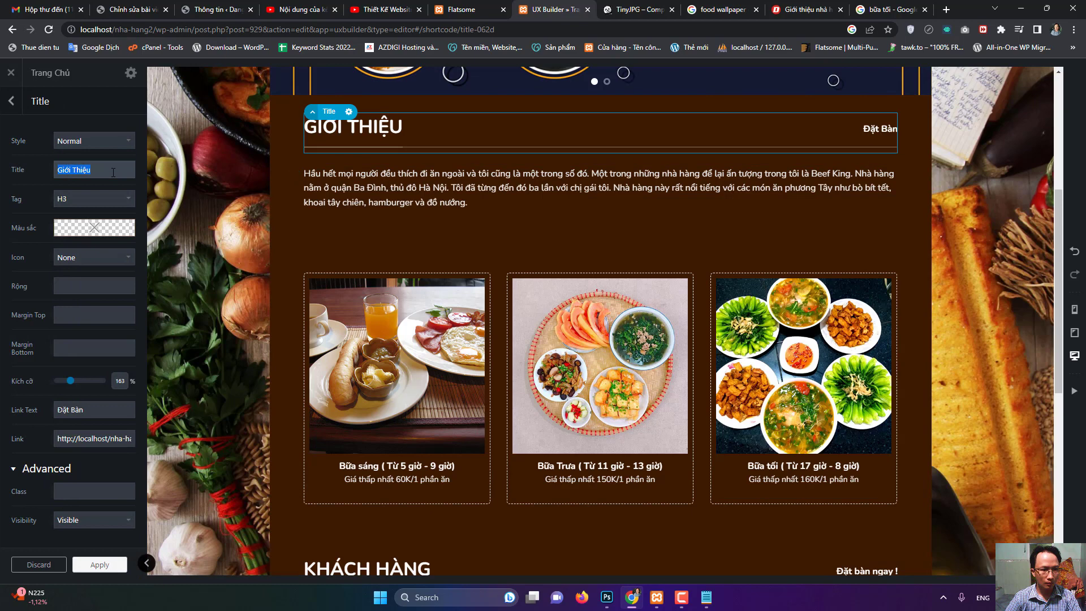
left_click(97, 409)
key("BackSpace")
key("BackSpace")
key("BackSpace")
type("bàn")
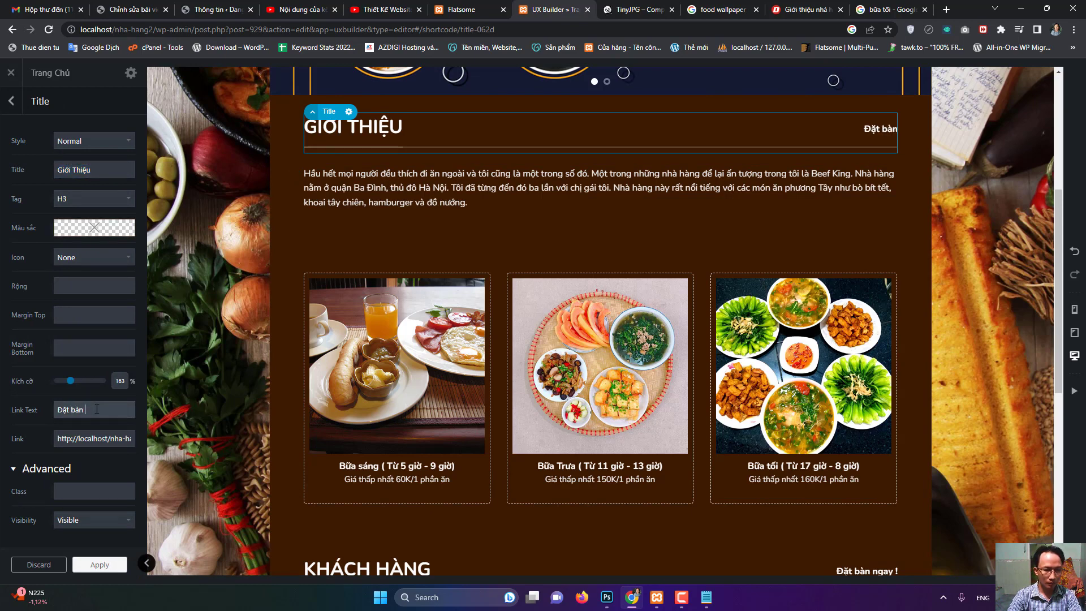
type(" ngay !")
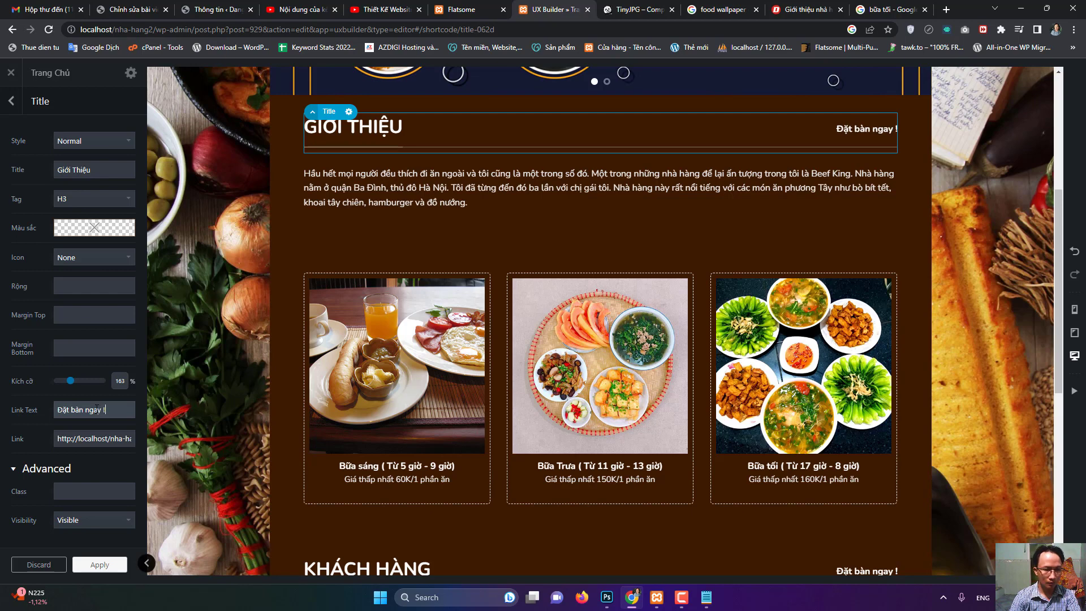
left_click(100, 565)
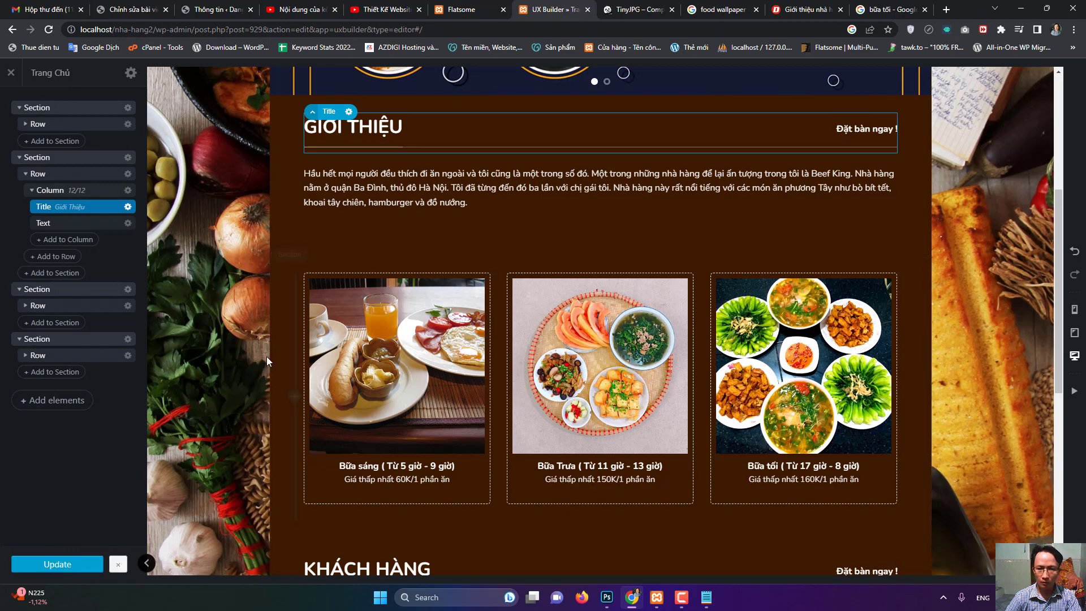
- Replace the placeholder paragraph under Khách Hàng with "Hiện tại cửa hàng chúng tôi đã phục vụ hơn 500,000 xuất ăn từ năm 2005 đến nay."
scroll(262, 428, "down", 3)
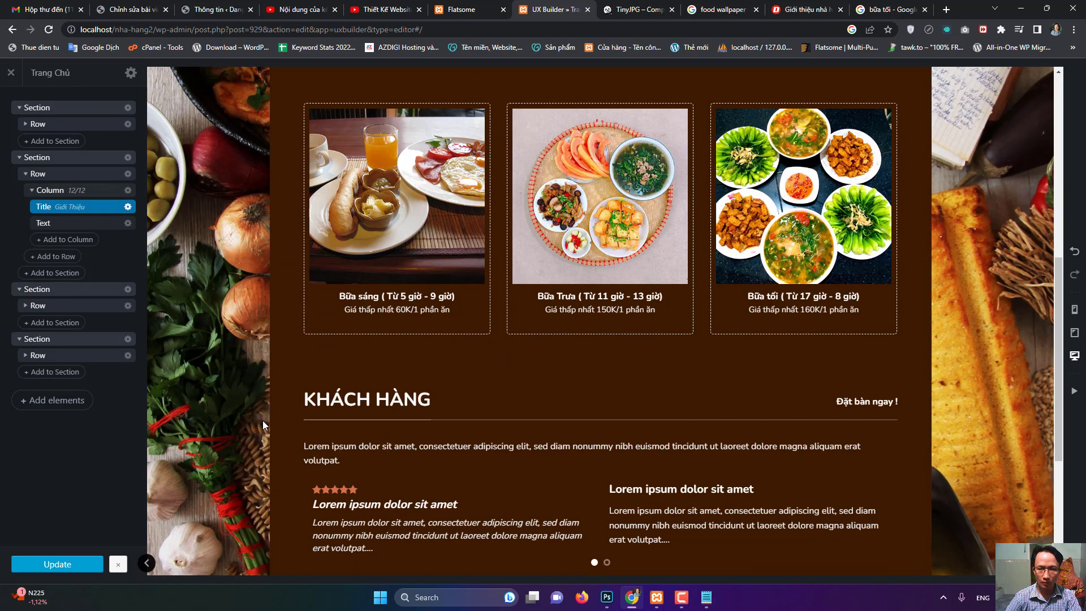
scroll(263, 422, "down", 4)
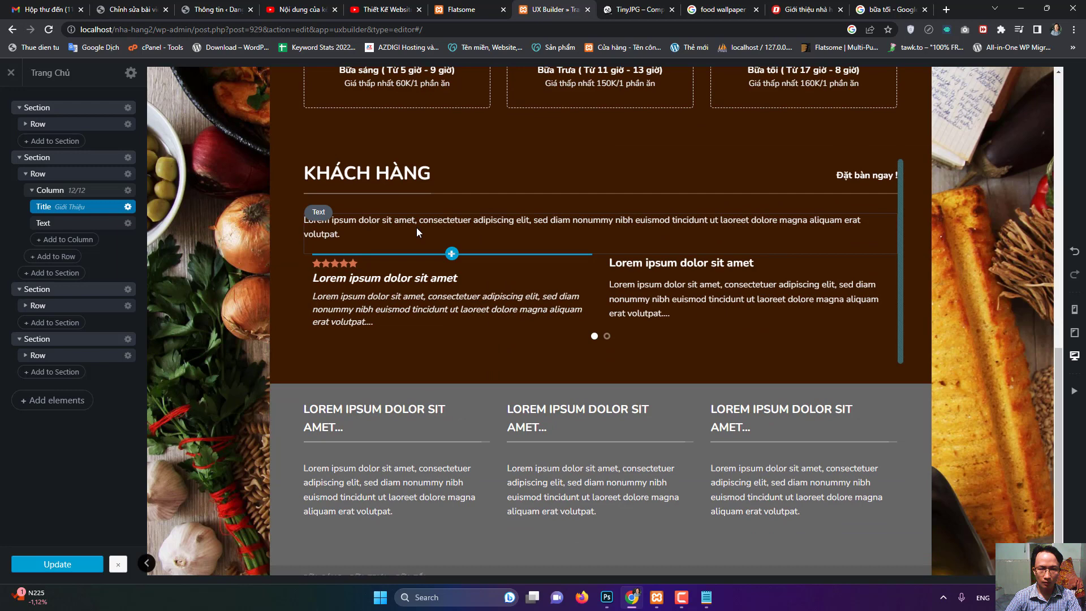
left_click(416, 227)
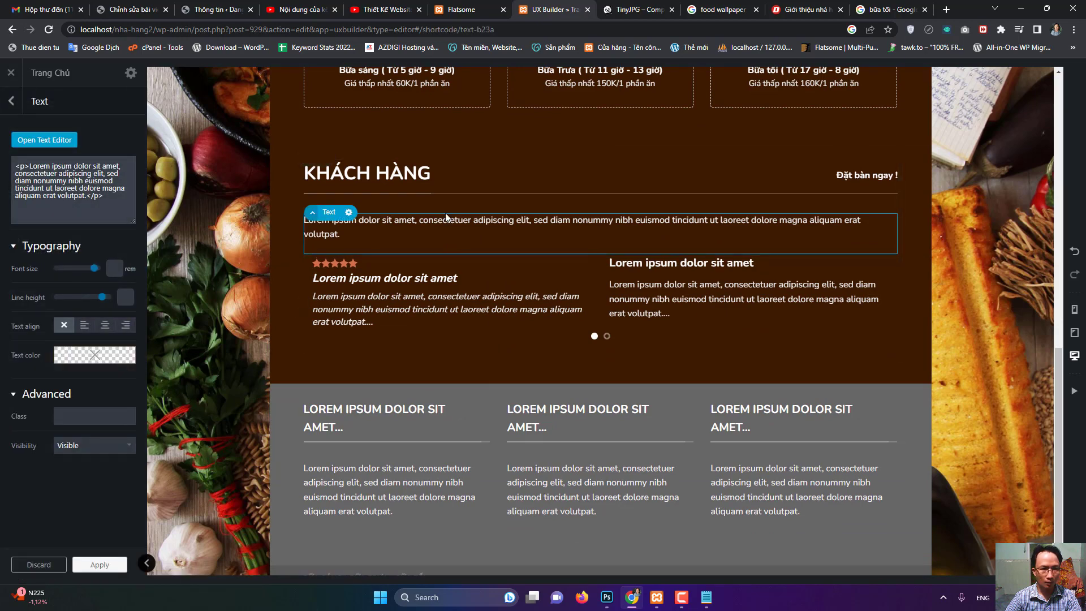
double_click(563, 222)
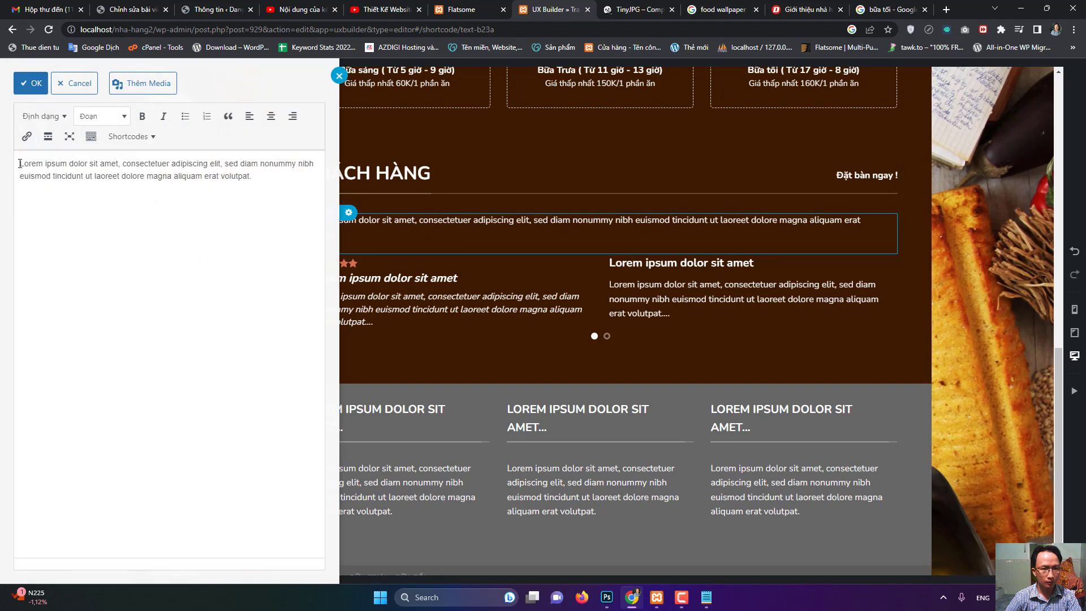
left_click_drag(20, 164, 286, 190)
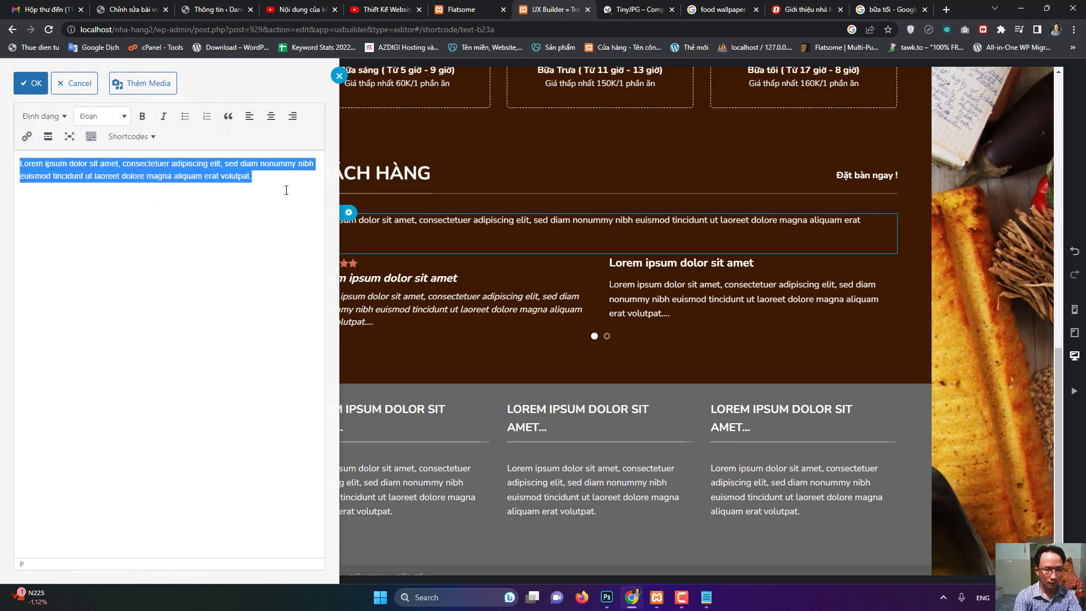
type("Hiên")
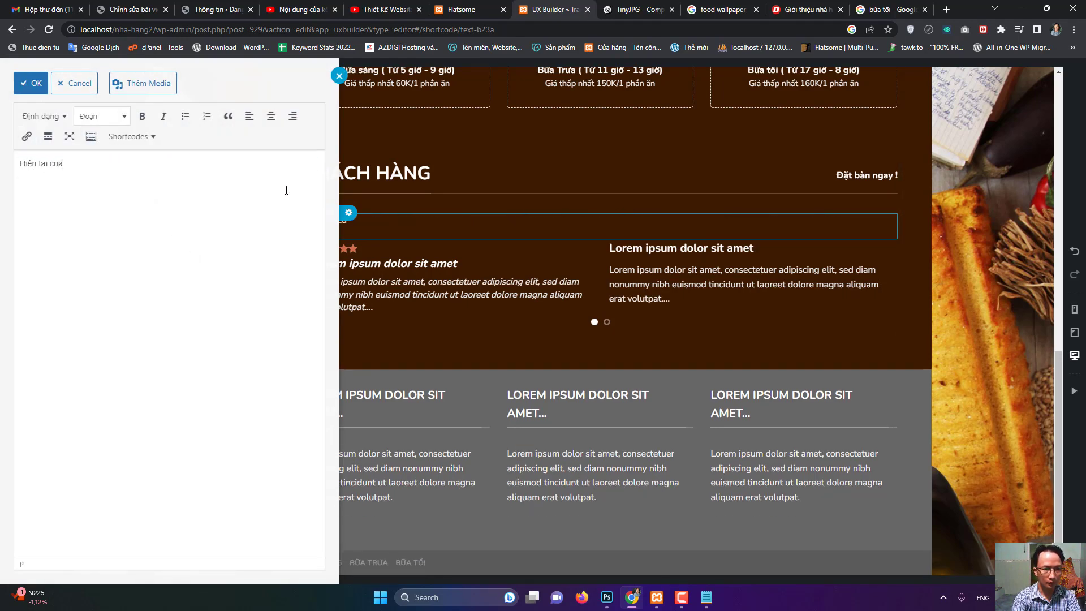
type(" tai cửa hàng chúng tôi đã phục vụ hơn 5")
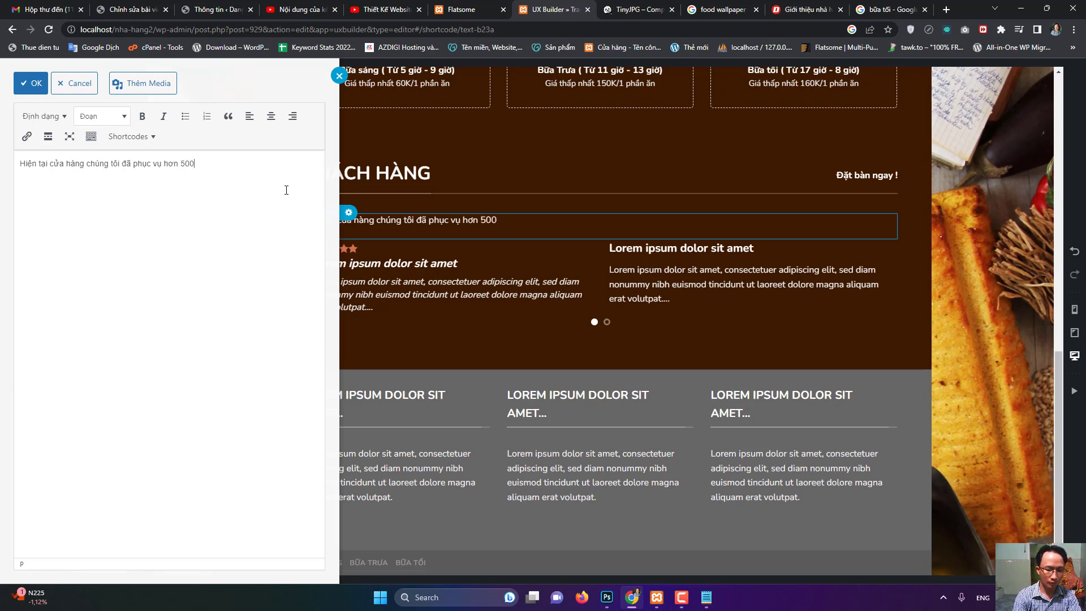
type("000 xuất ăn từ năm 2005 đ")
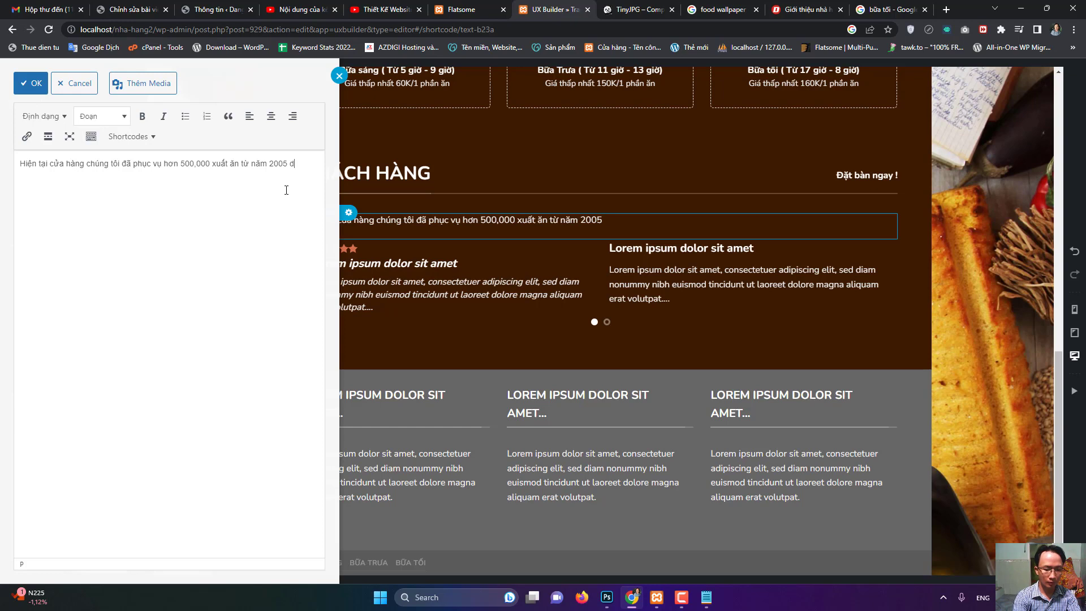
- Continue the Khách Hàng paragraph with the sentence "Khách hàng đến cửa hàng luôn được phục vụ tận tâm chu đáo."
type(". Khach")
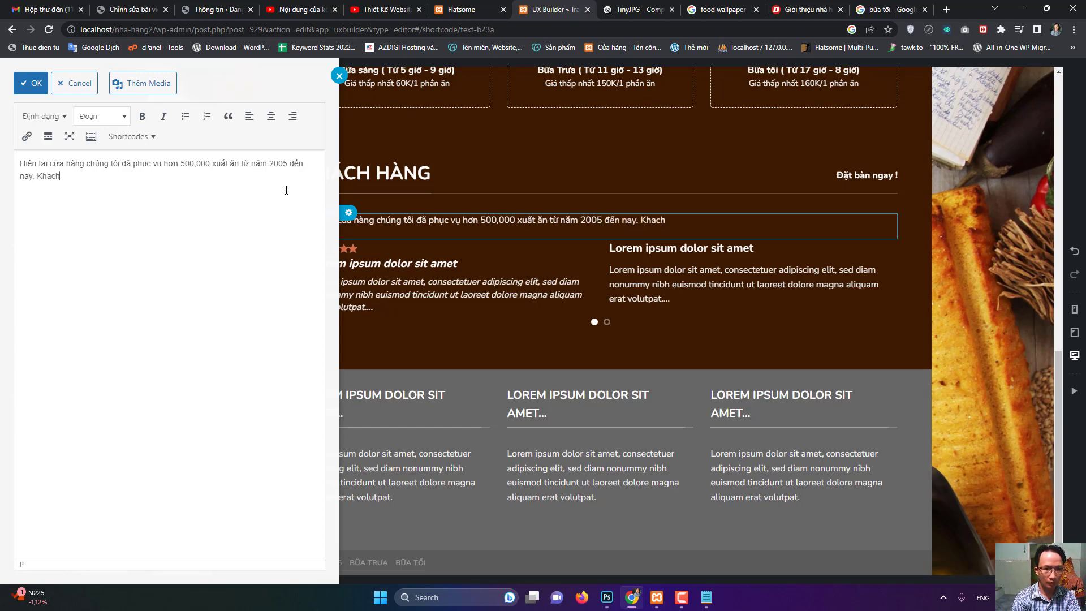
type(" hàng")
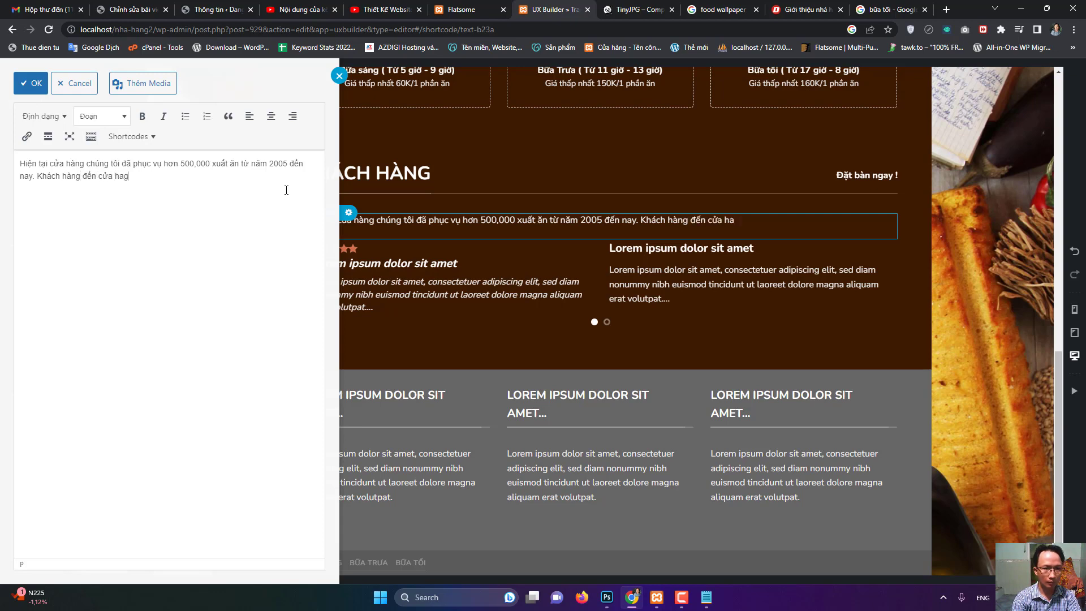
type(" đến cửa hangf ")
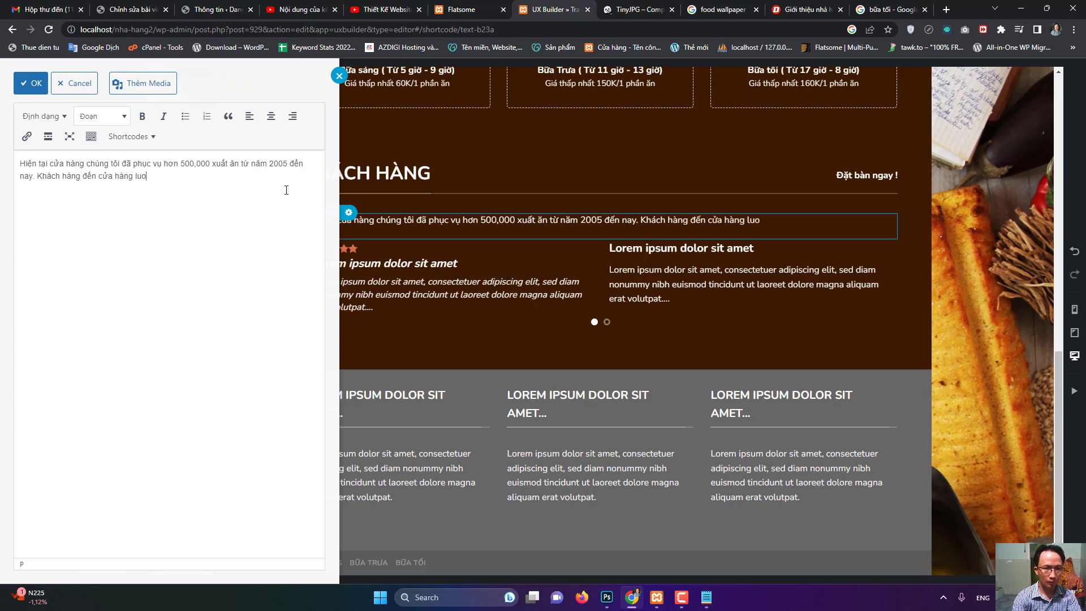
type("luôn được phu")
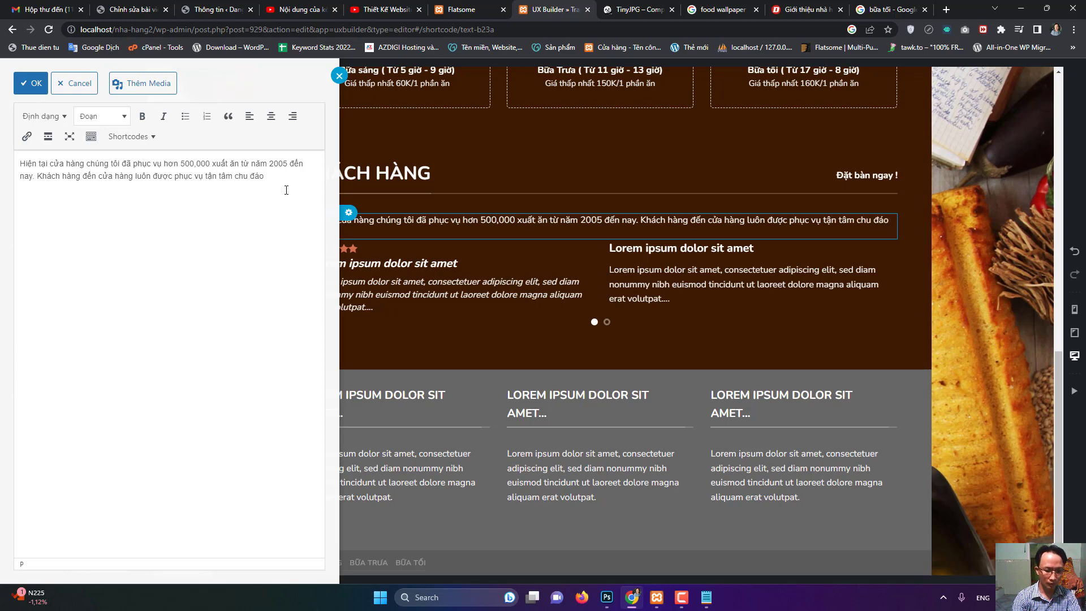
- End the paragraph with "Khách hàng trong và ngoài nước luôn đánh giá cao chất lượng bữa ăn.", apply it and update the page
type("Kha")
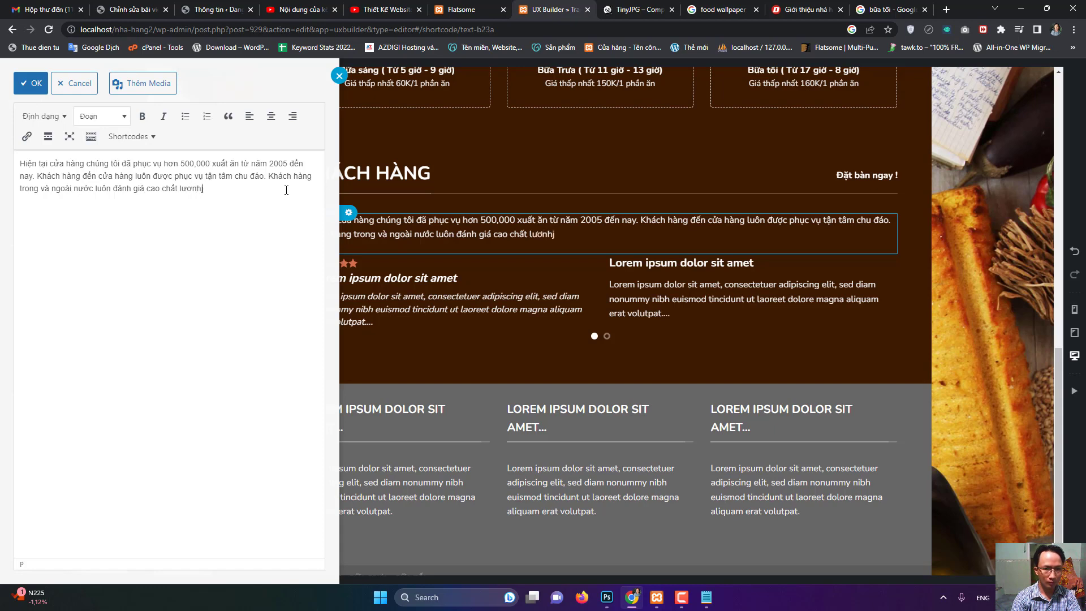
key("BackSpace")
key("BackSpace")
key("BackSpace")
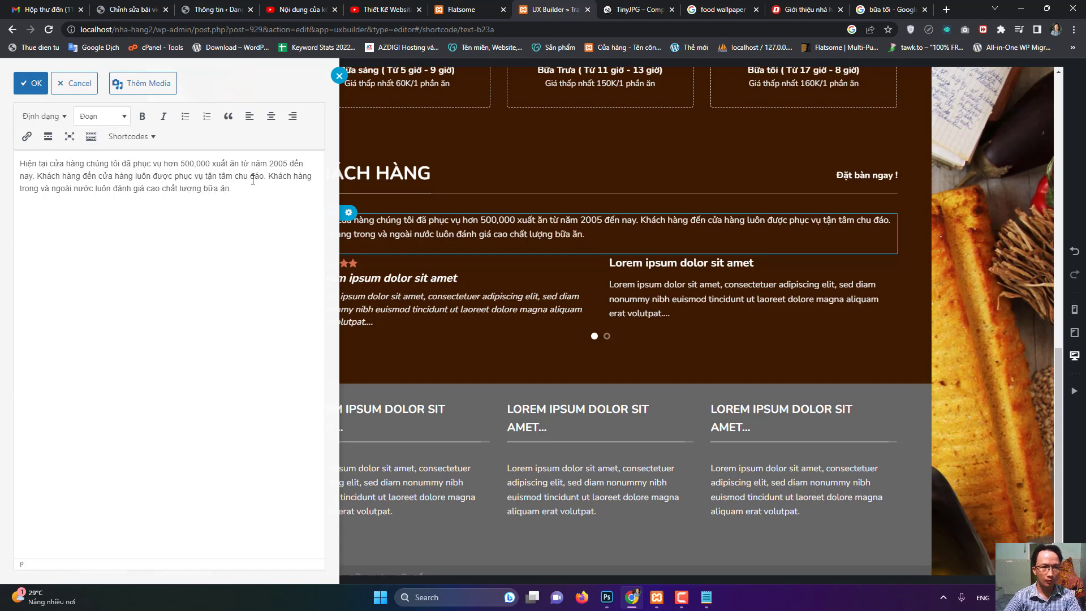
left_click(31, 83)
left_click(99, 564)
left_click(85, 564)
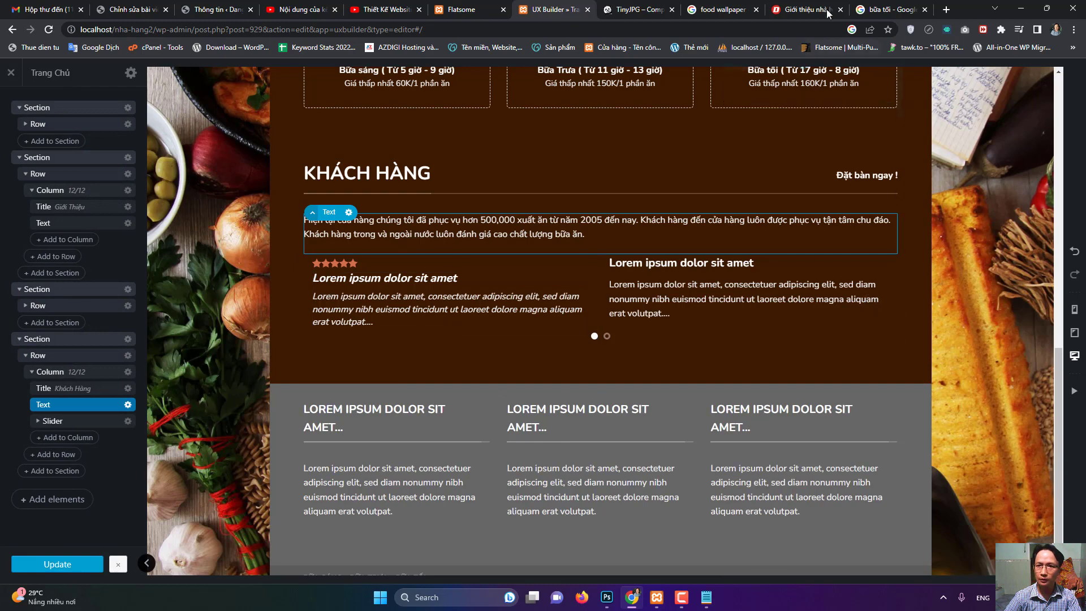
- Search Google Images for "asia women" in the browser tab that holds the restaurant article
left_click(806, 10)
left_click(491, 29)
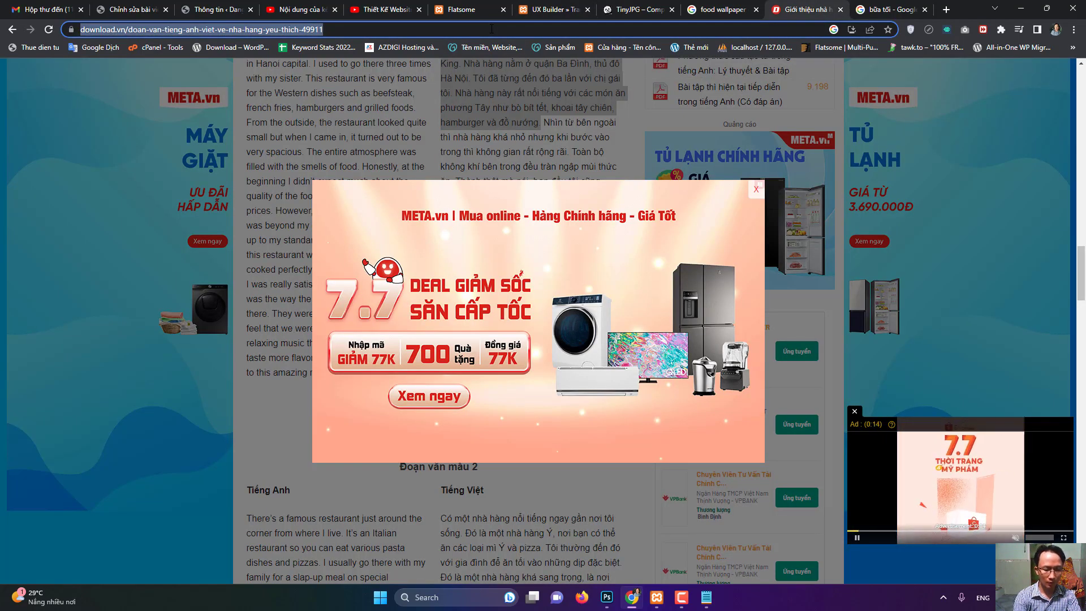
type("asi")
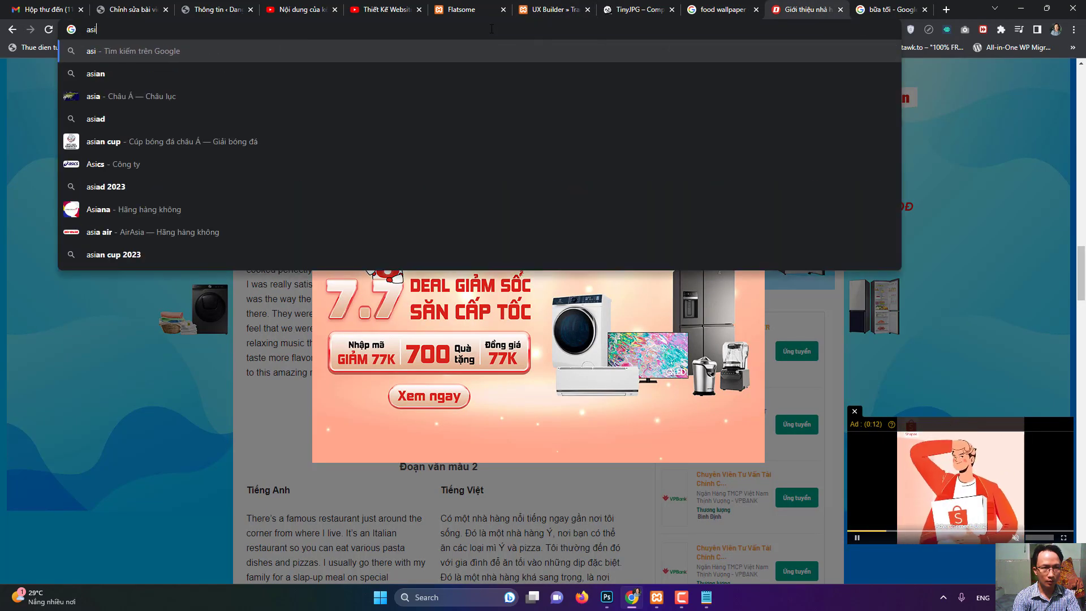
type("a women")
key("Return")
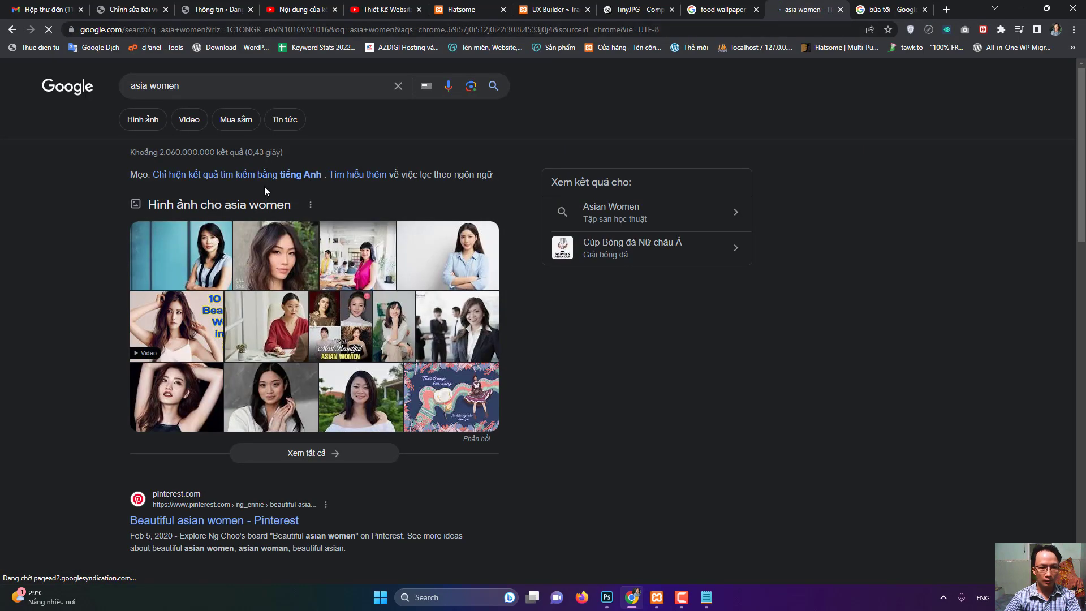
left_click(160, 130)
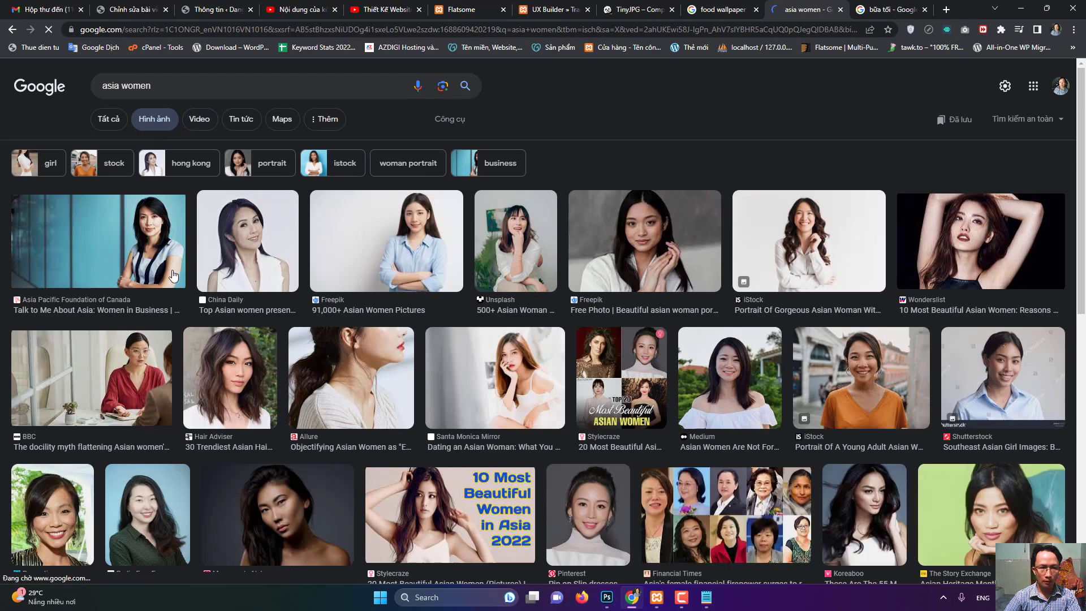
- Save the first result, the photo of a businesswoman before a glass wall, to the Desktop as keystone_55.png
left_click(174, 276)
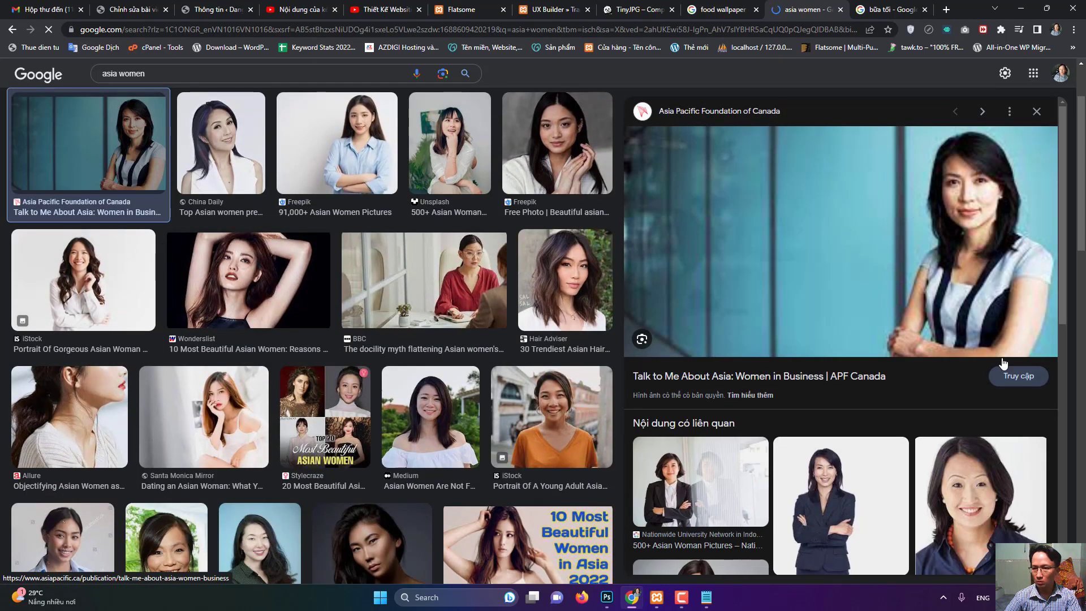
right_click(972, 214)
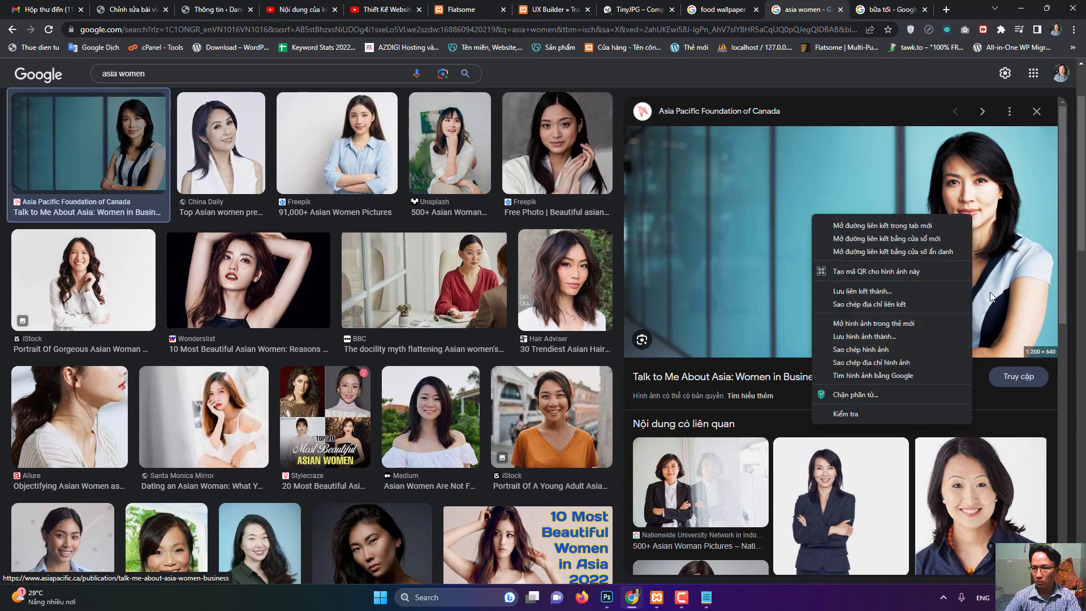
left_click(870, 337)
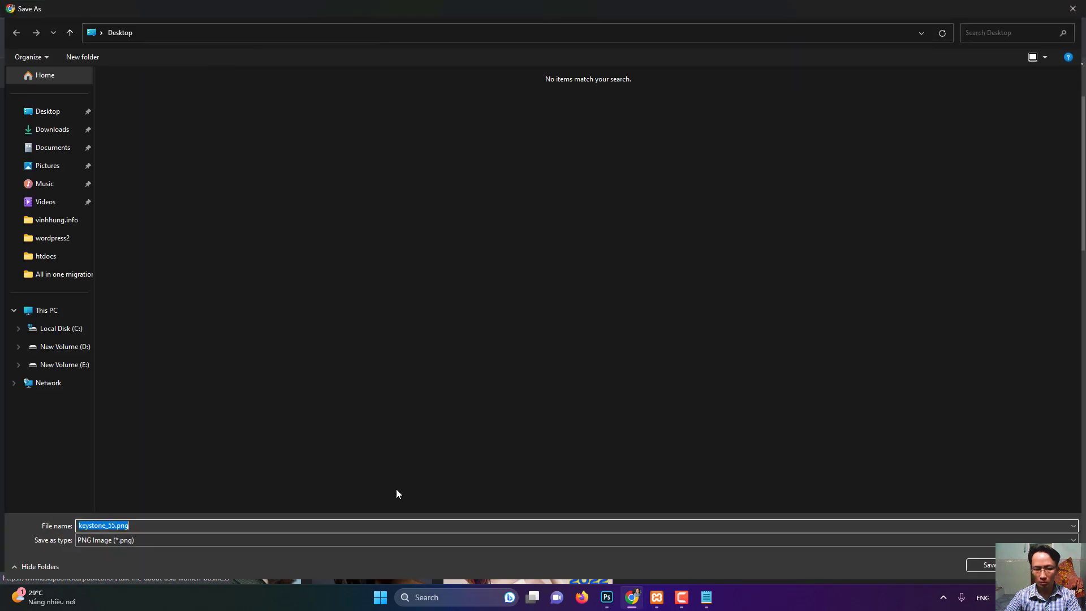
left_click(971, 568)
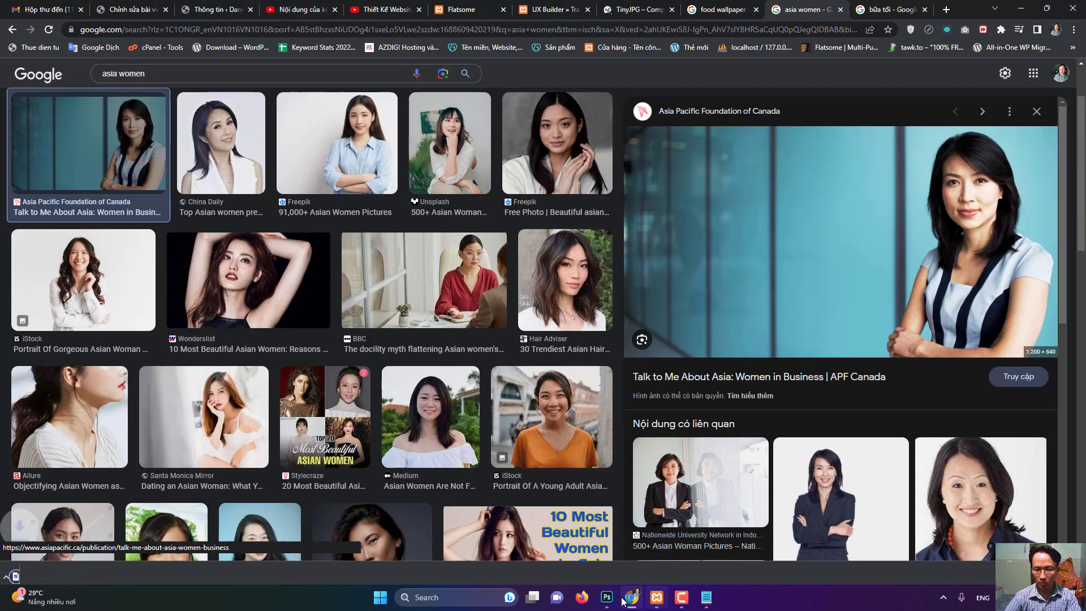
- Switch to Photoshop and open the downloaded keystone_55.png
key("alt+Tab")
left_click(25, 6)
key("Escape")
key("ctrl+o")
double_click(871, 168)
- Crop the photo at a 1:1 ratio to a square of about 467 px around the woman's head and shoulders
left_click_drag(498, 276, 375, 310)
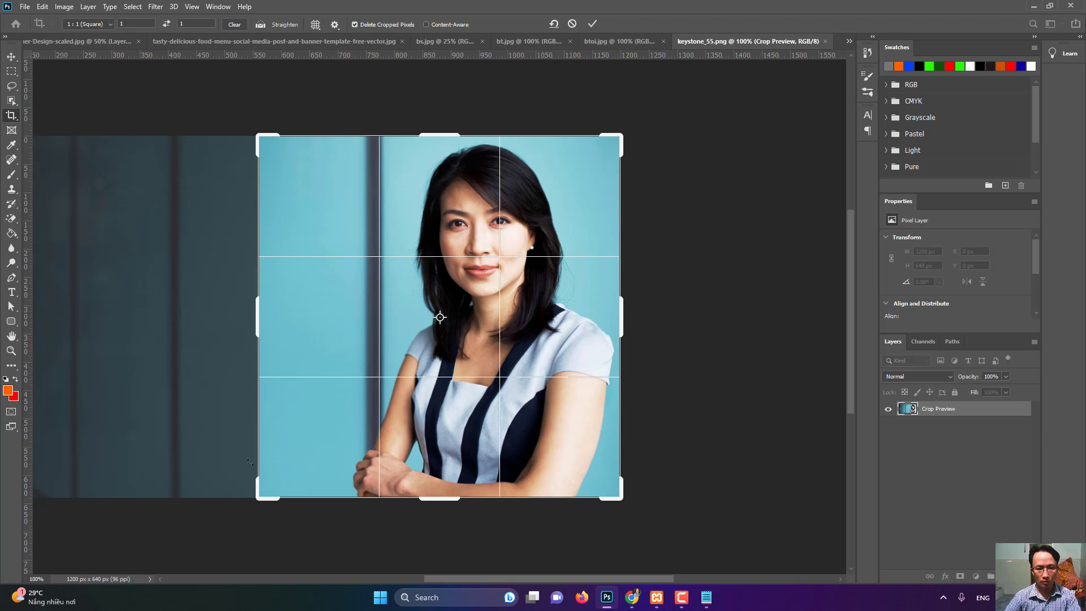
left_click_drag(254, 498, 321, 465)
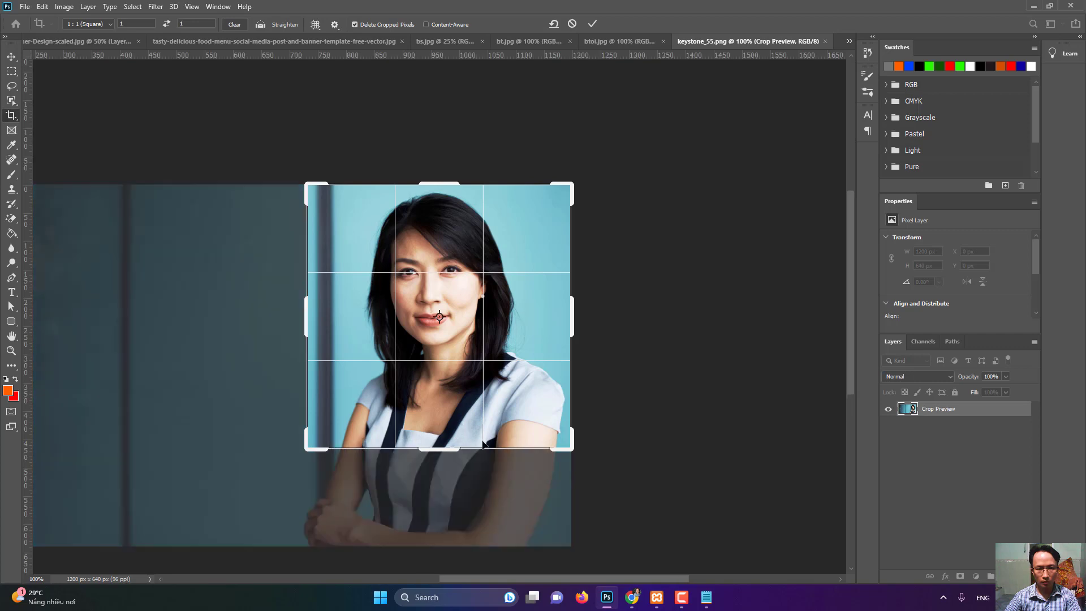
key("Return")
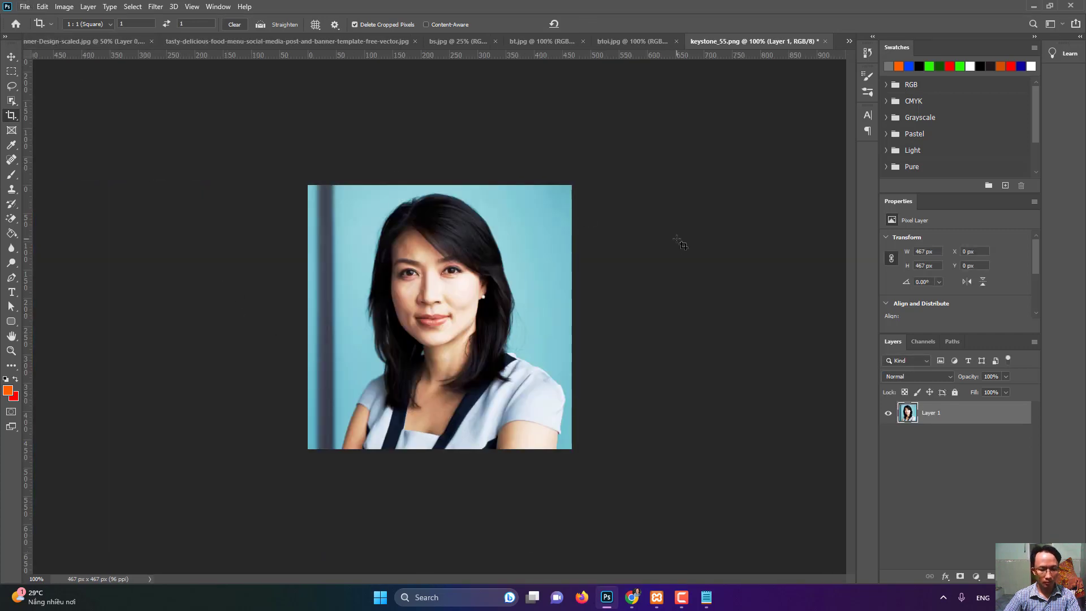
- Resize the cropped portrait to 400 × 400 pixels
key("ctrl+alt+i")
type("400")
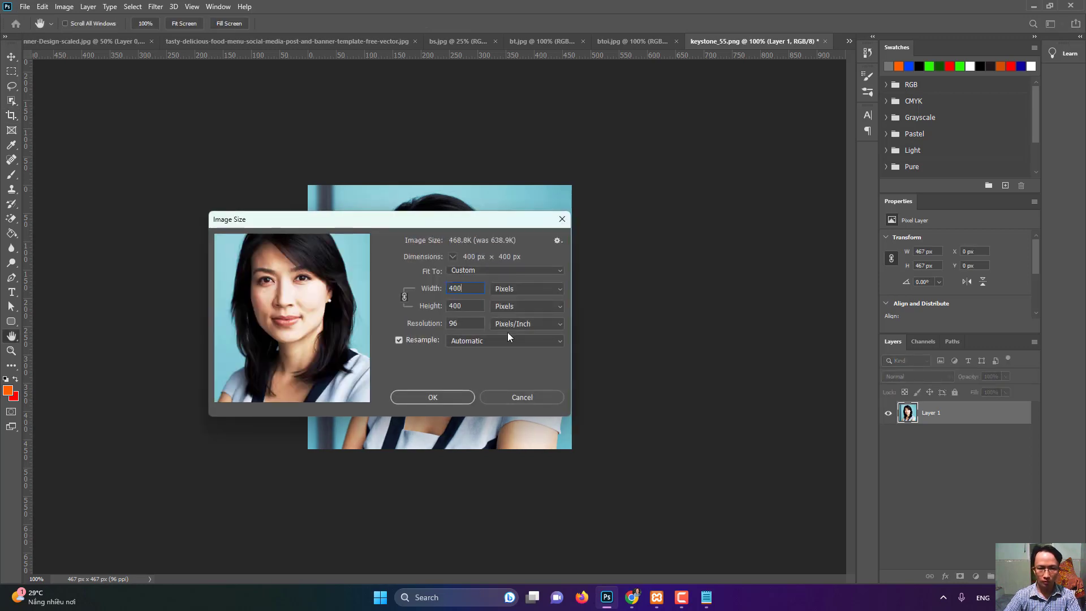
left_click(430, 398)
key("c")
- Save the resized portrait as a PNG copy named kh1 on the Desktop
left_click(25, 6)
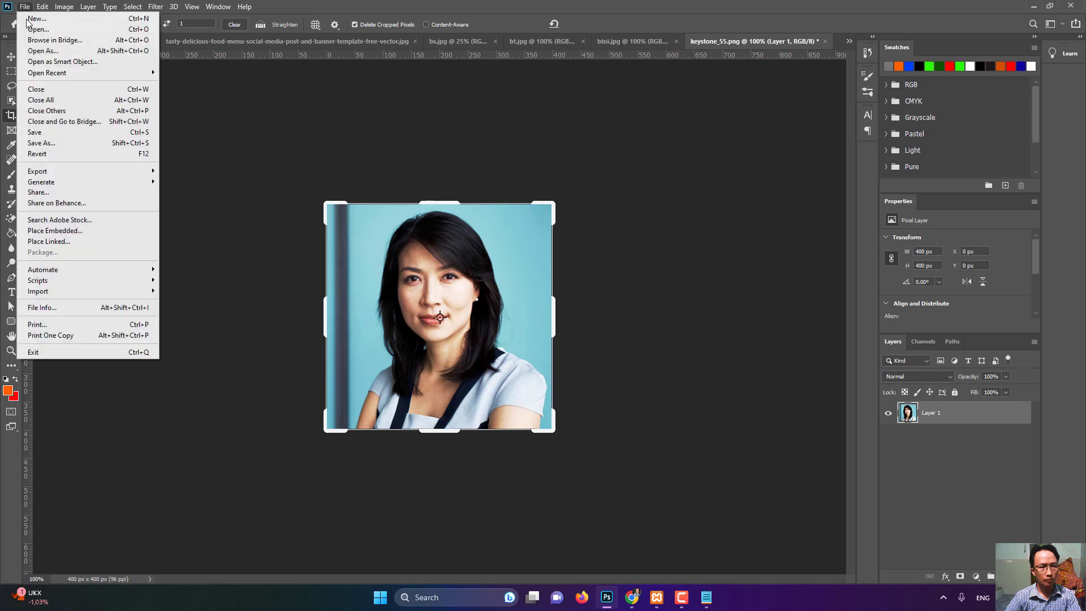
left_click(56, 143)
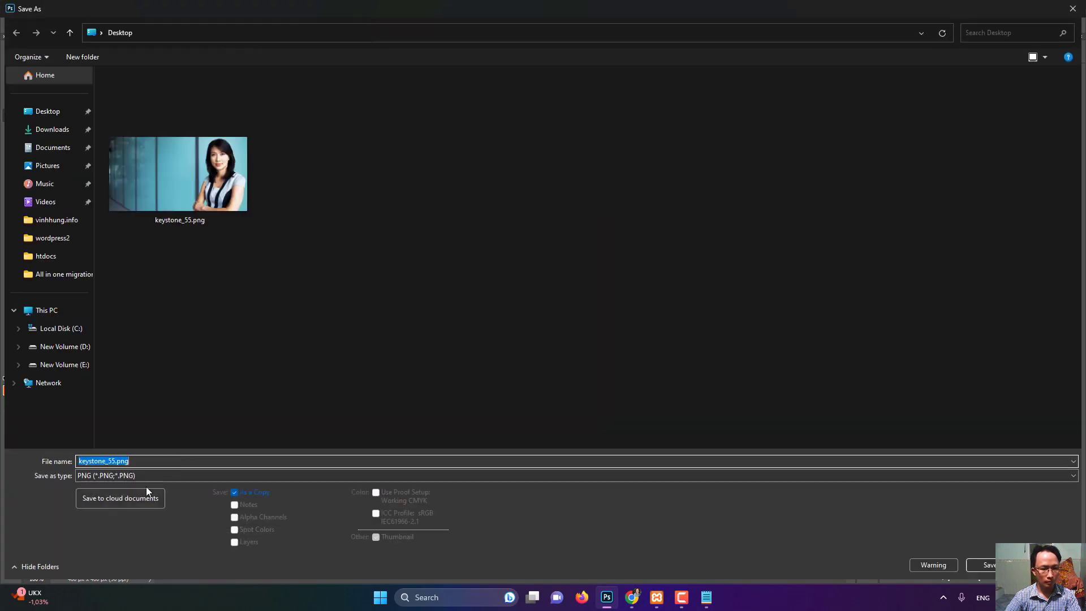
left_click(138, 479)
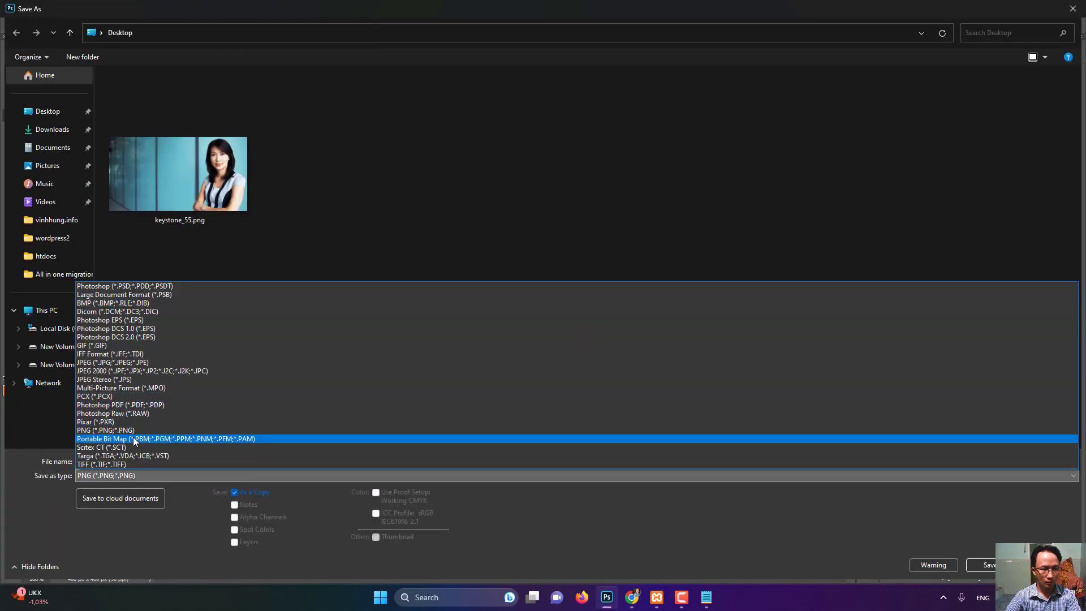
left_click(133, 433)
type("kh1")
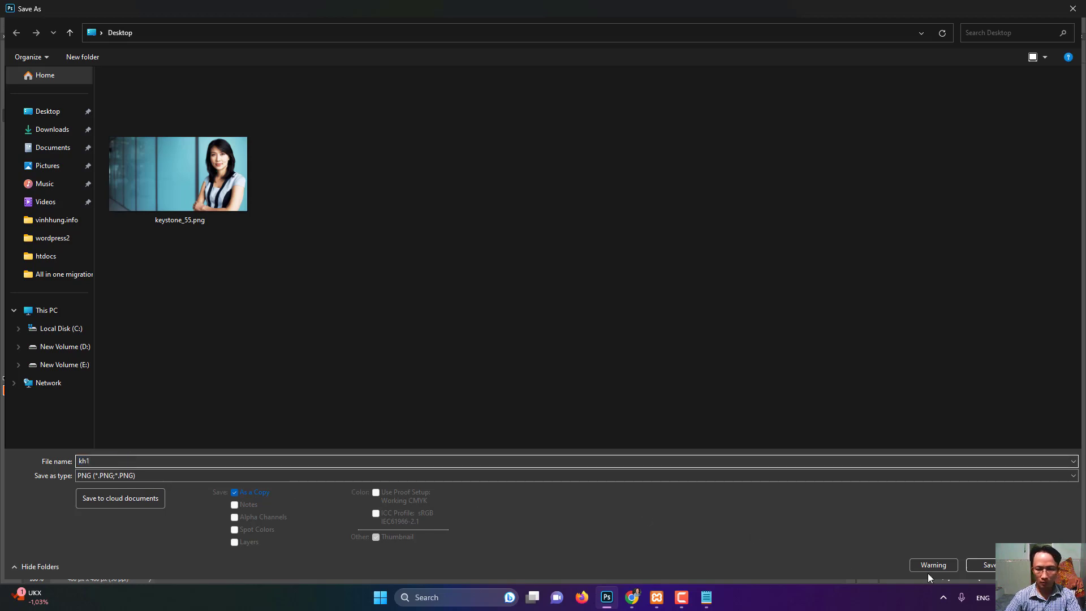
left_click(989, 564)
left_click(617, 179)
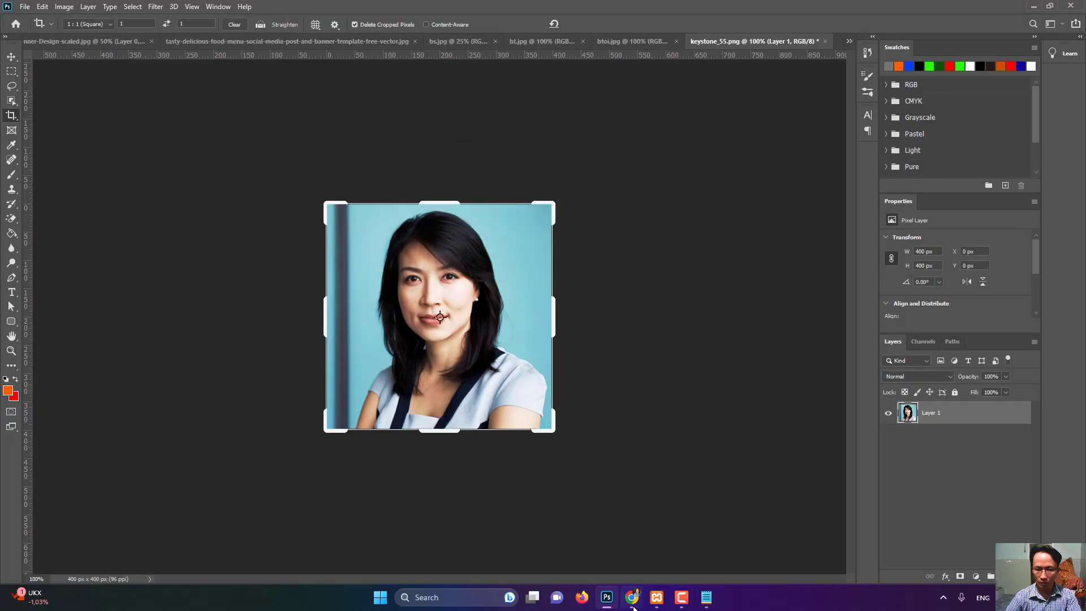
- Switch to Chrome and open the settings of the first testimonial in the Khách Hàng slider
left_click(632, 597)
left_click(545, 8)
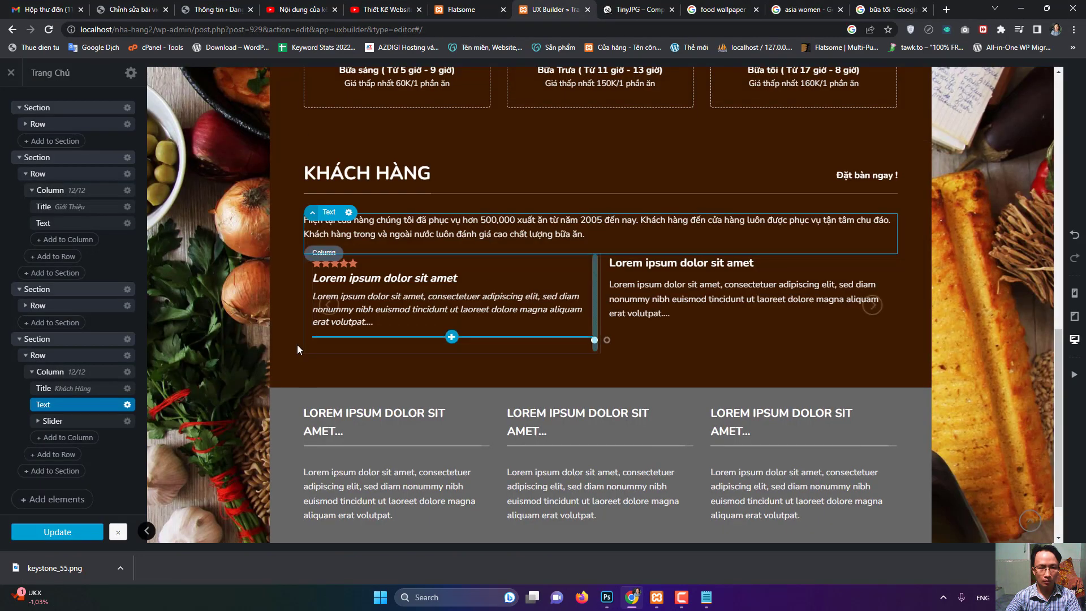
double_click(371, 300)
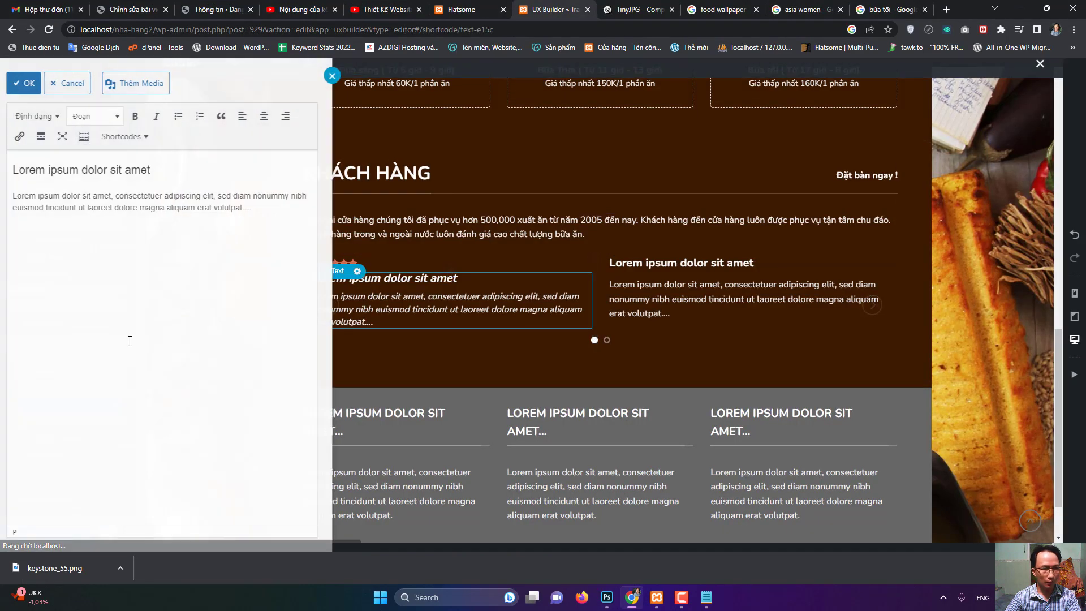
left_click(28, 83)
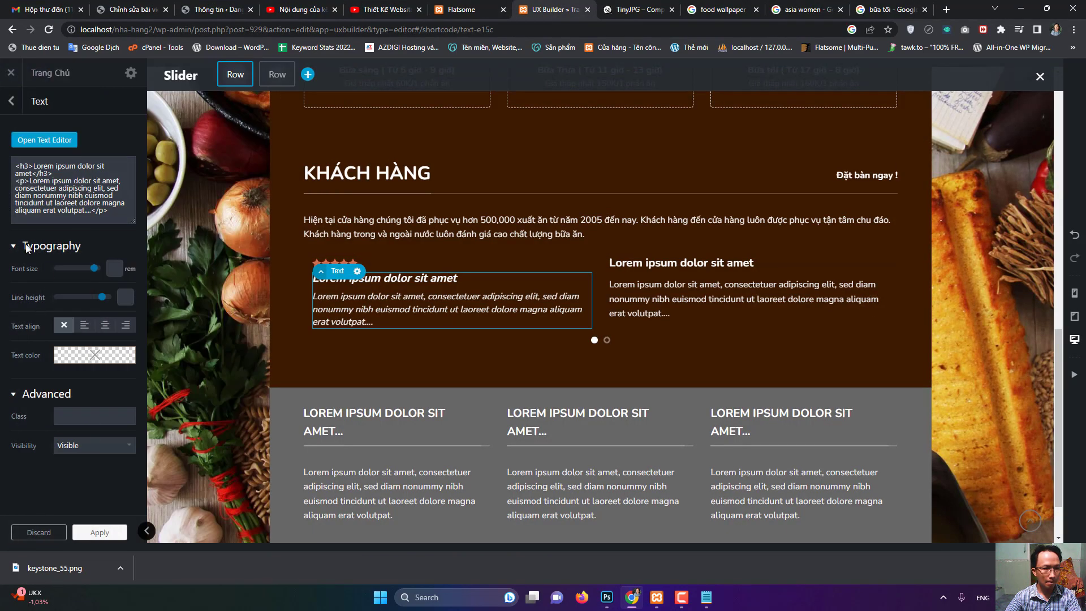
left_click(13, 102)
left_click(96, 290)
- Upload kh1.png from the Desktop and use it as the testimonial's image
left_click(81, 149)
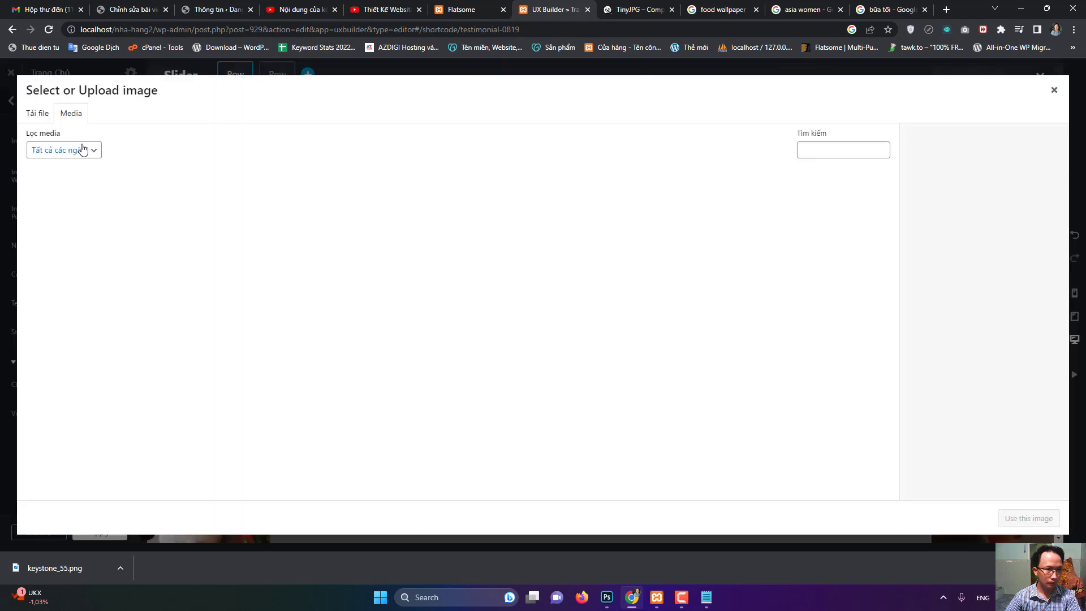
left_click(37, 113)
left_click(527, 309)
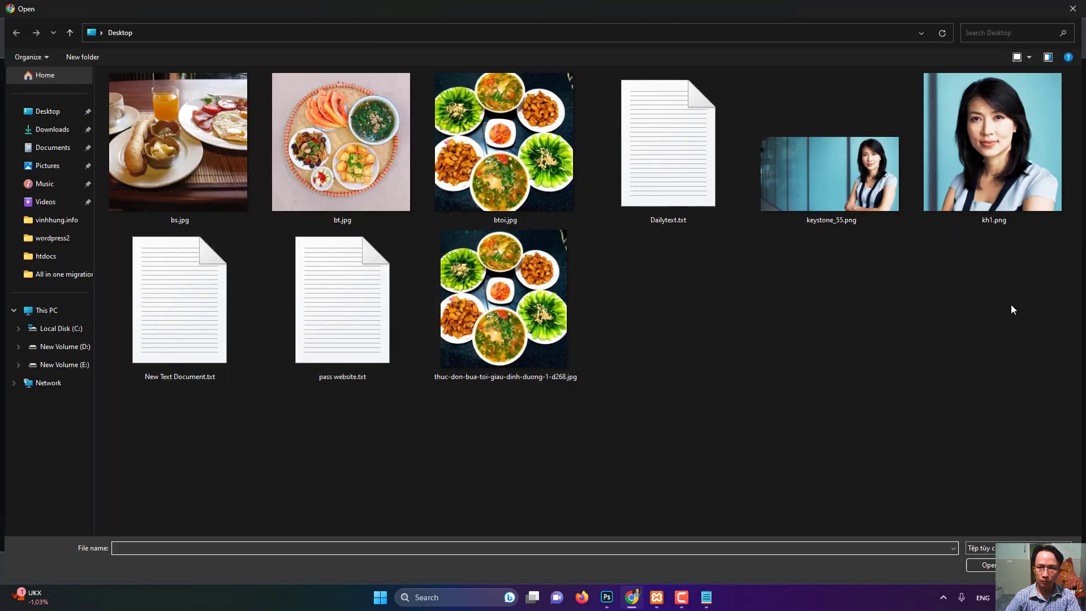
double_click(1003, 188)
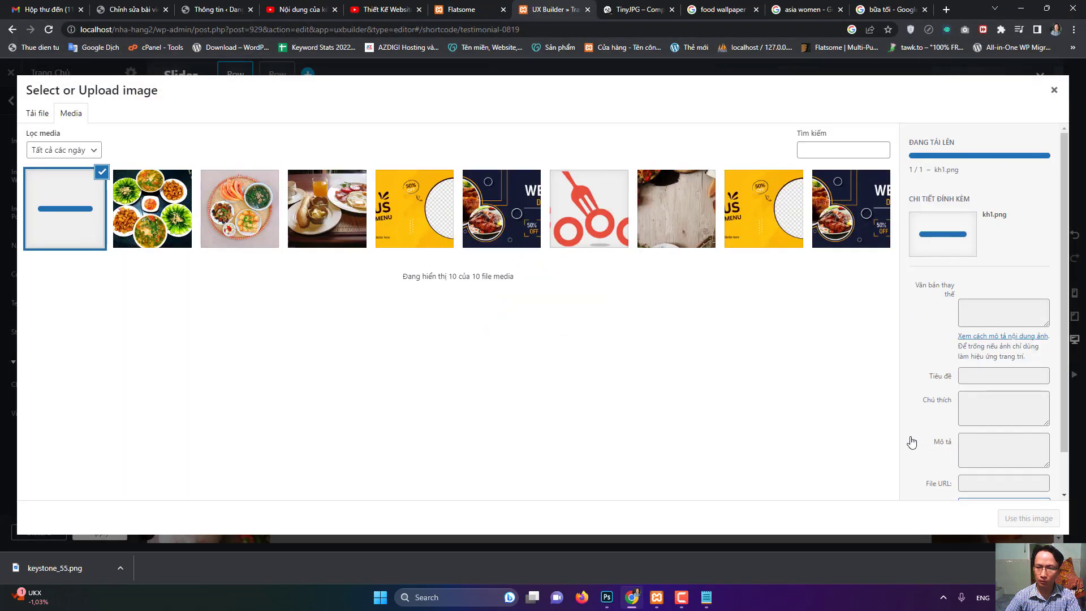
left_click(1029, 519)
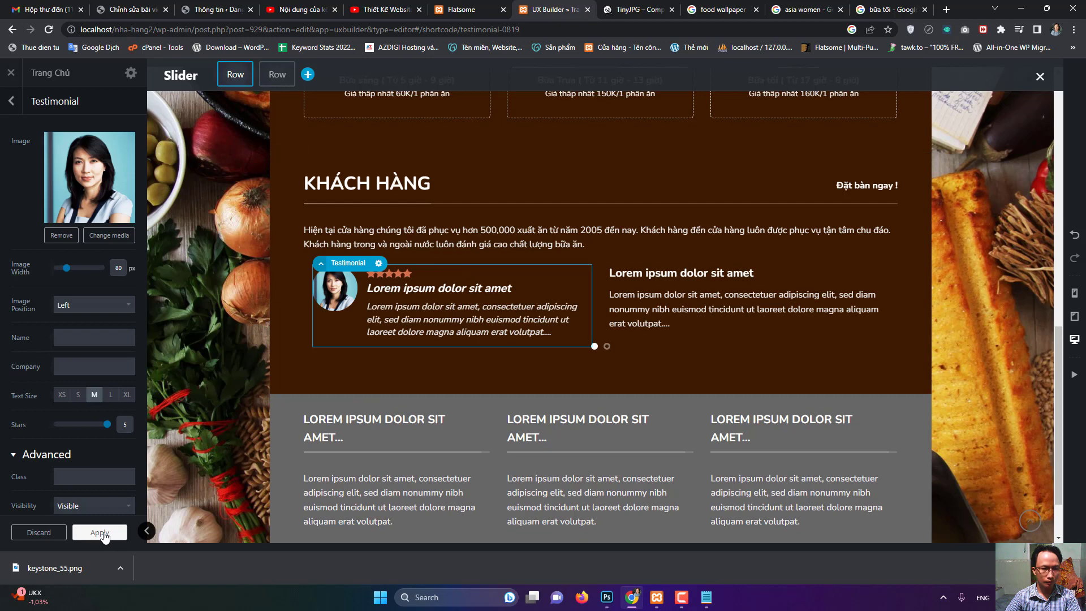
- Set the testimonial's image position to Top and apply the settings
left_click(91, 311)
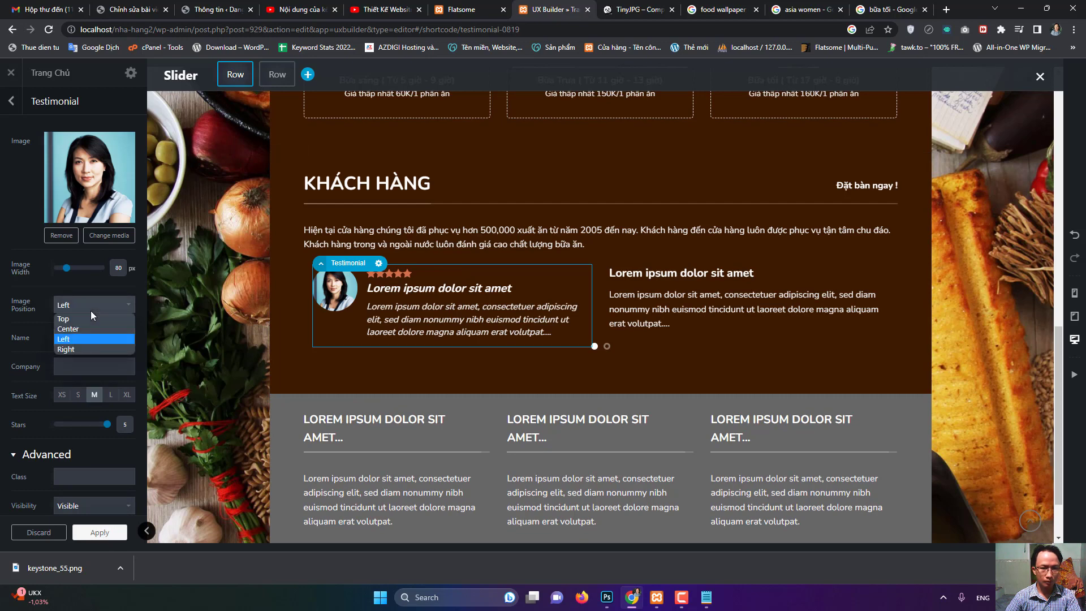
left_click(77, 320)
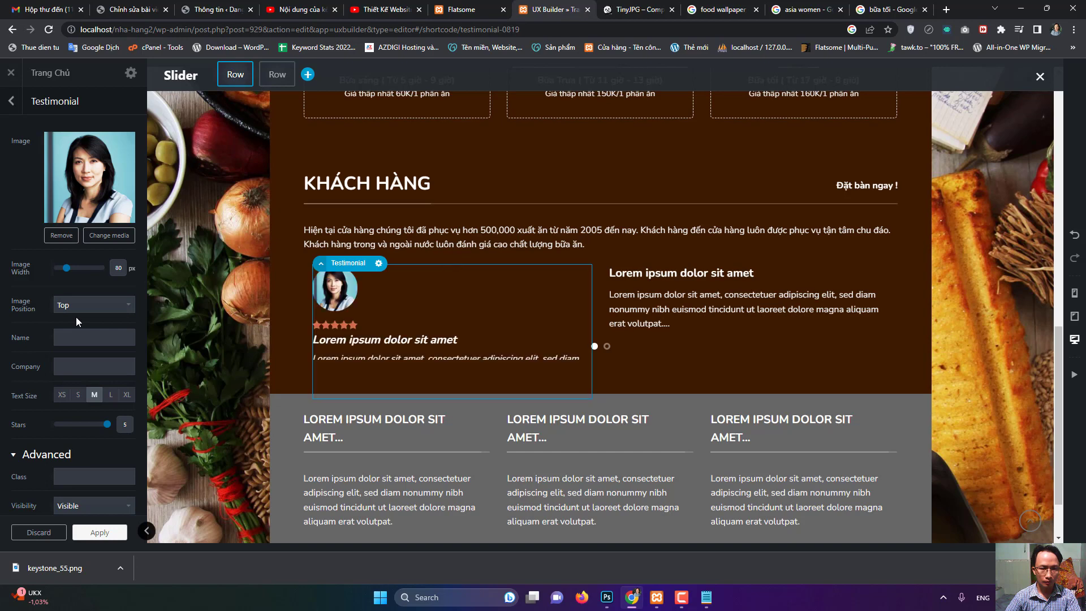
left_click(94, 533)
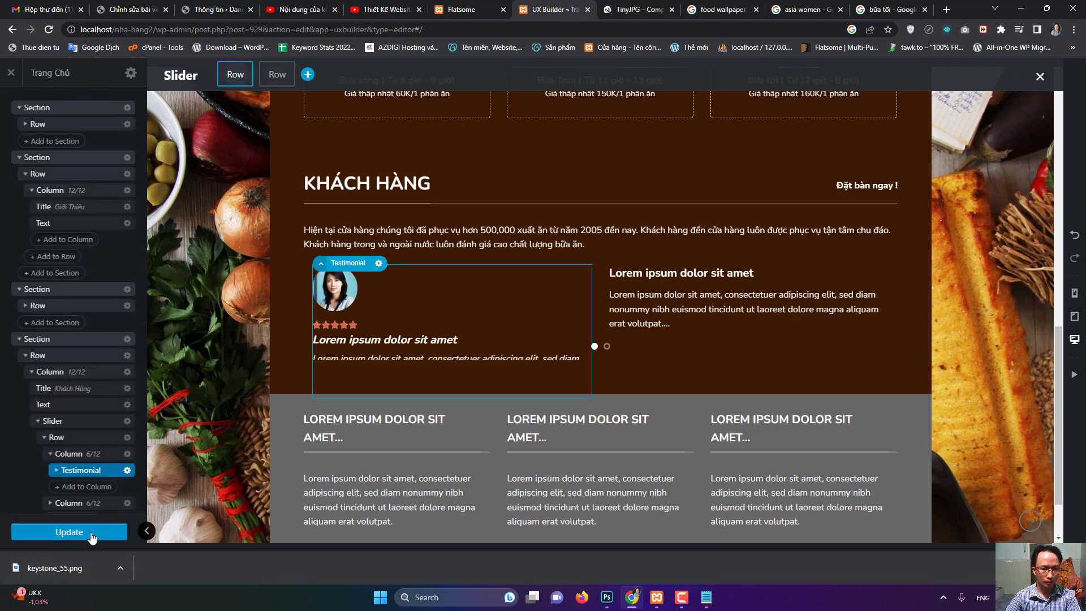
- Update the homepage, leave the builder and check the Khách Hàng section on the live page
left_click(91, 534)
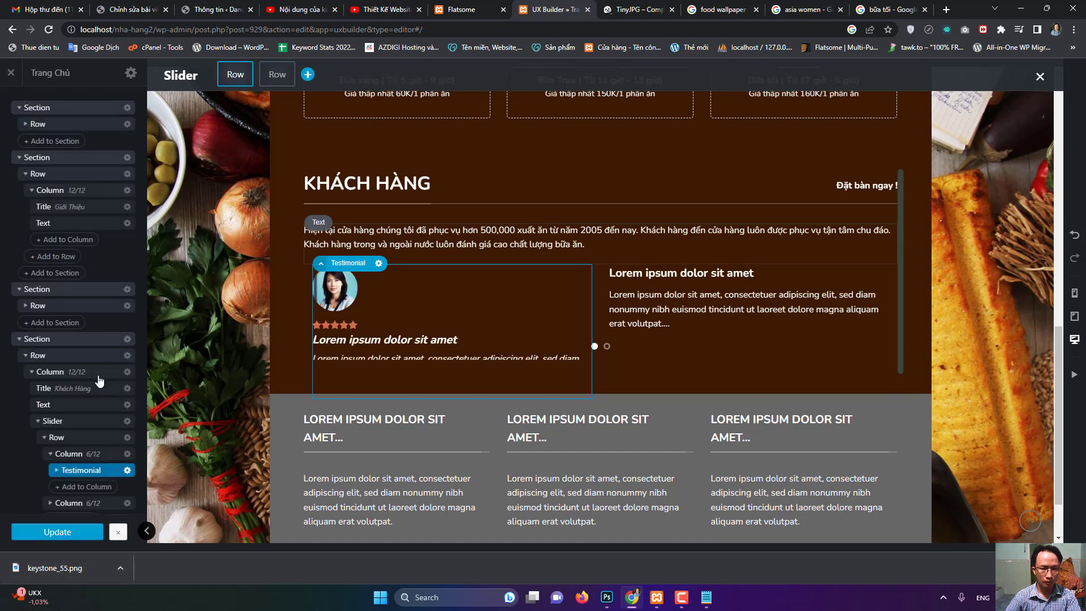
left_click(11, 73)
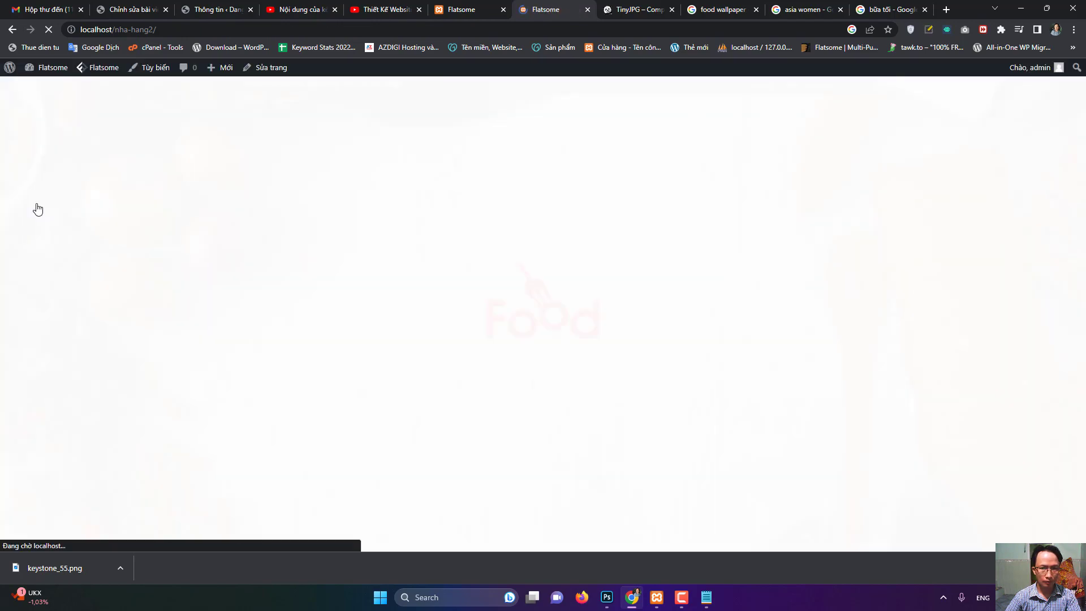
scroll(198, 273, "down", 10)
scroll(202, 279, "down", 1)
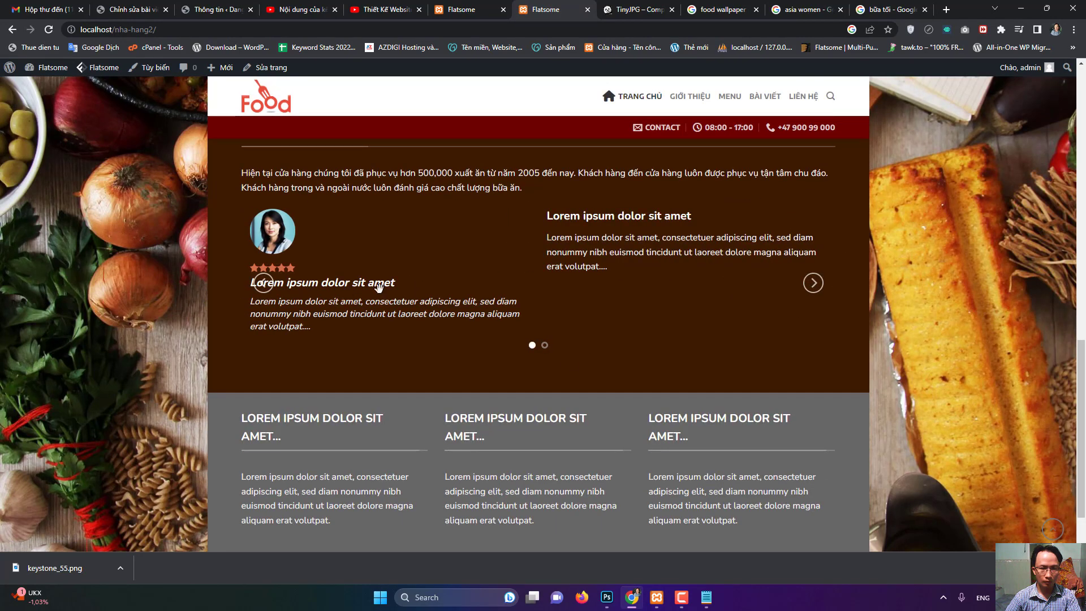
scroll(362, 287, "up", 3)
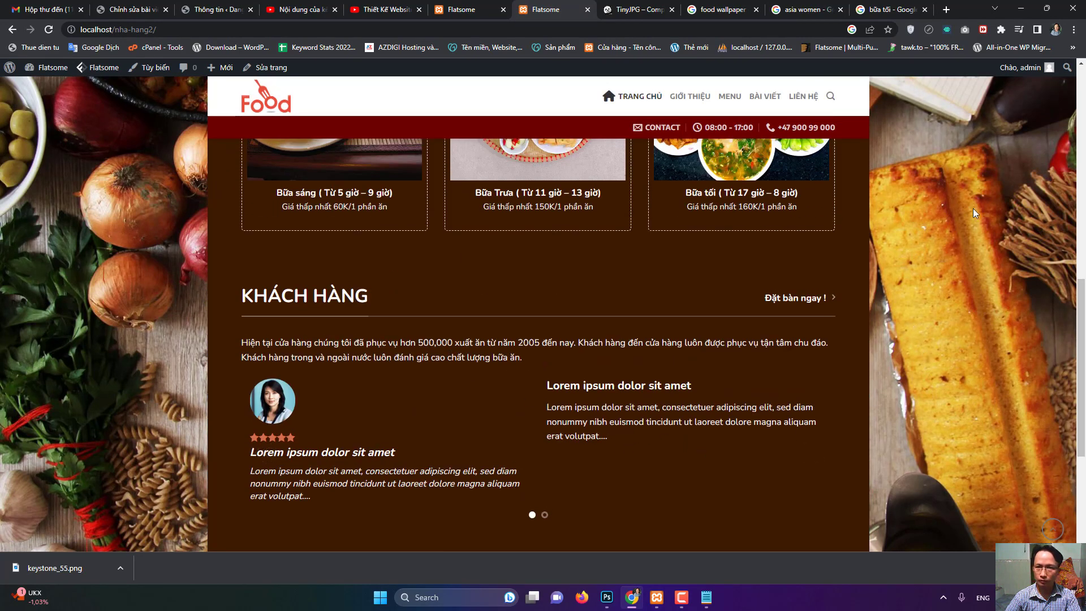
- From the asia women image results, save the China Daily photo of a woman in white to the Desktop as b083fe955a0f1809404d41.jpg
left_click(822, 6)
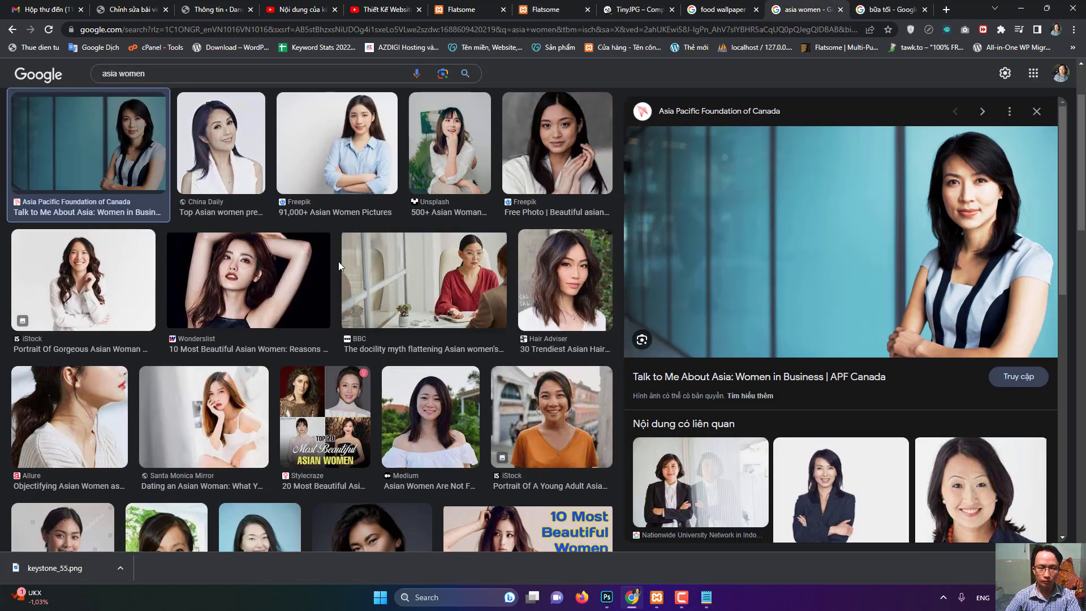
left_click(237, 170)
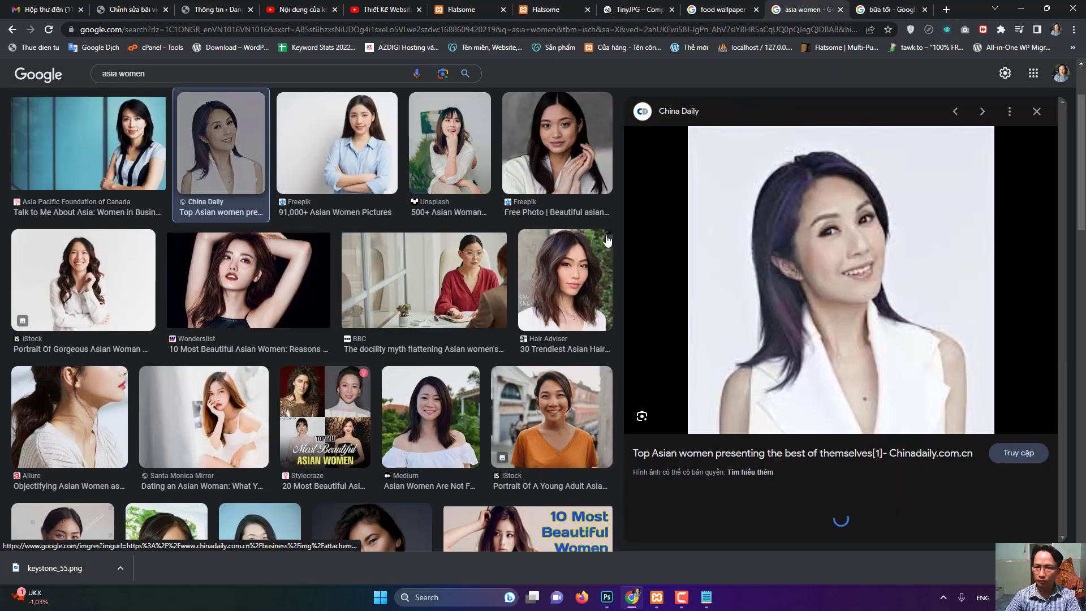
right_click(836, 252)
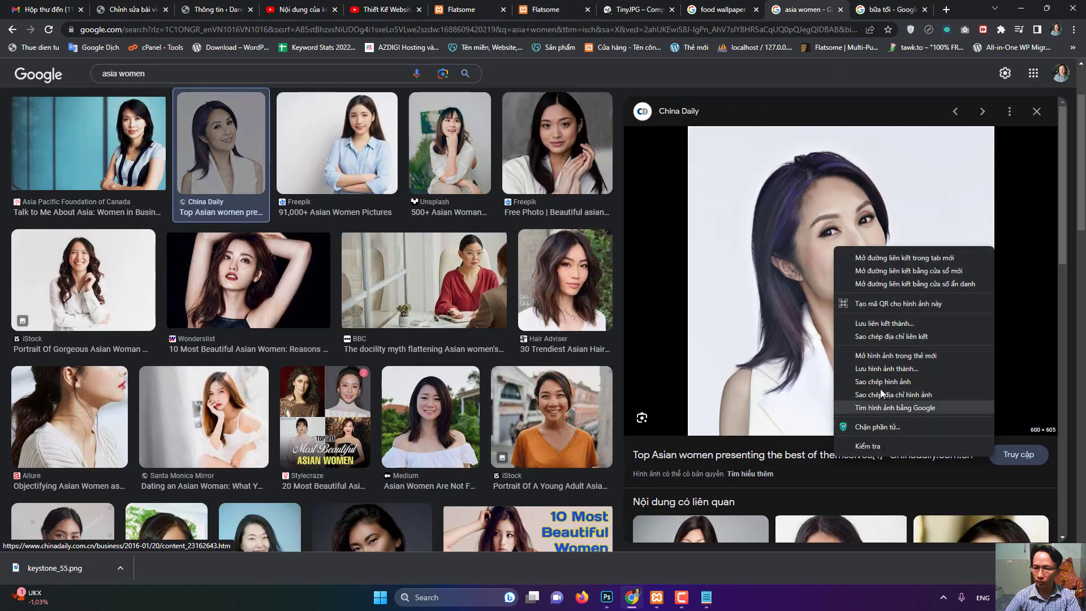
left_click(880, 366)
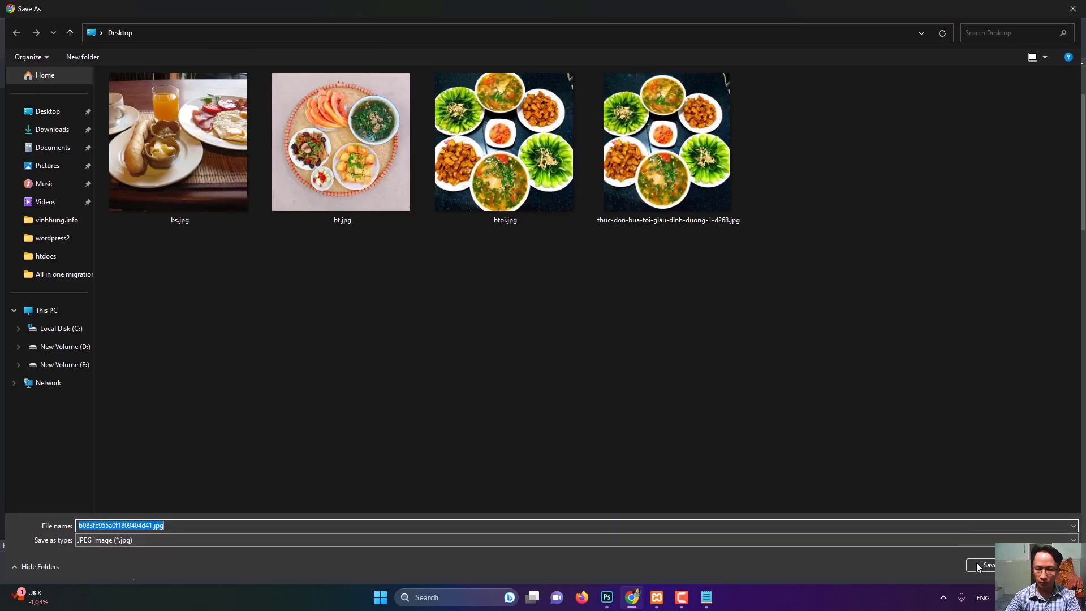
left_click(977, 568)
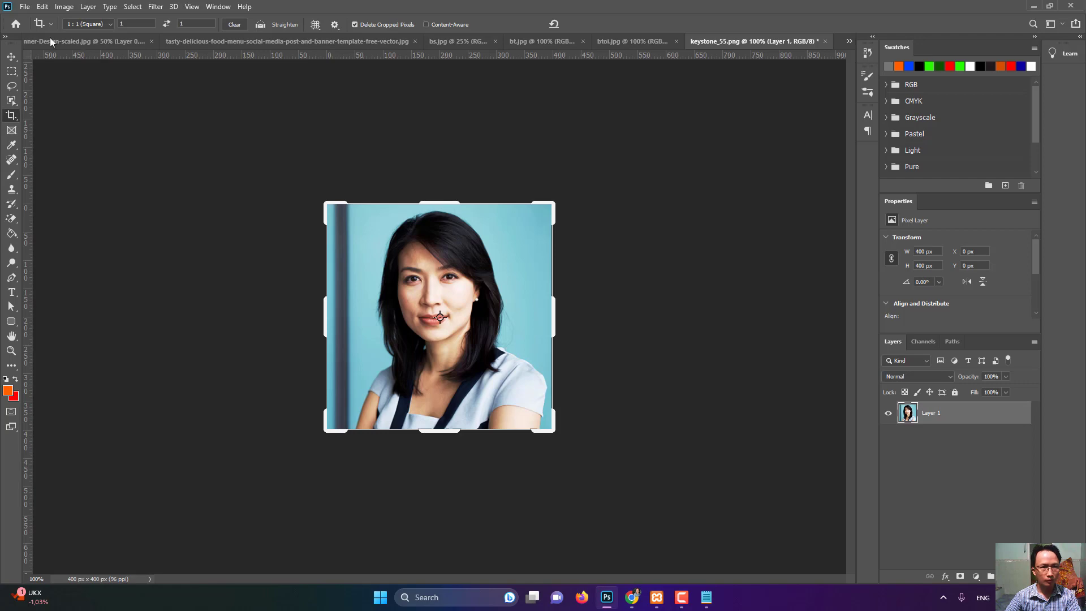
- Switch to Photoshop and open b083fe955a0f1809404d41.jpg from the Desktop
left_click(25, 6)
left_click(34, 34)
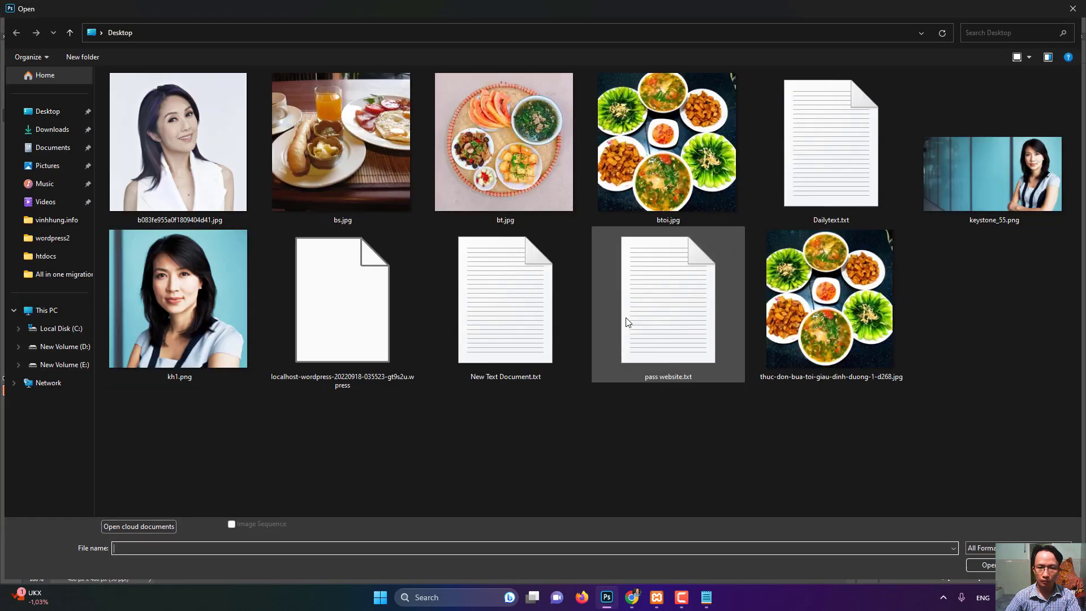
double_click(232, 176)
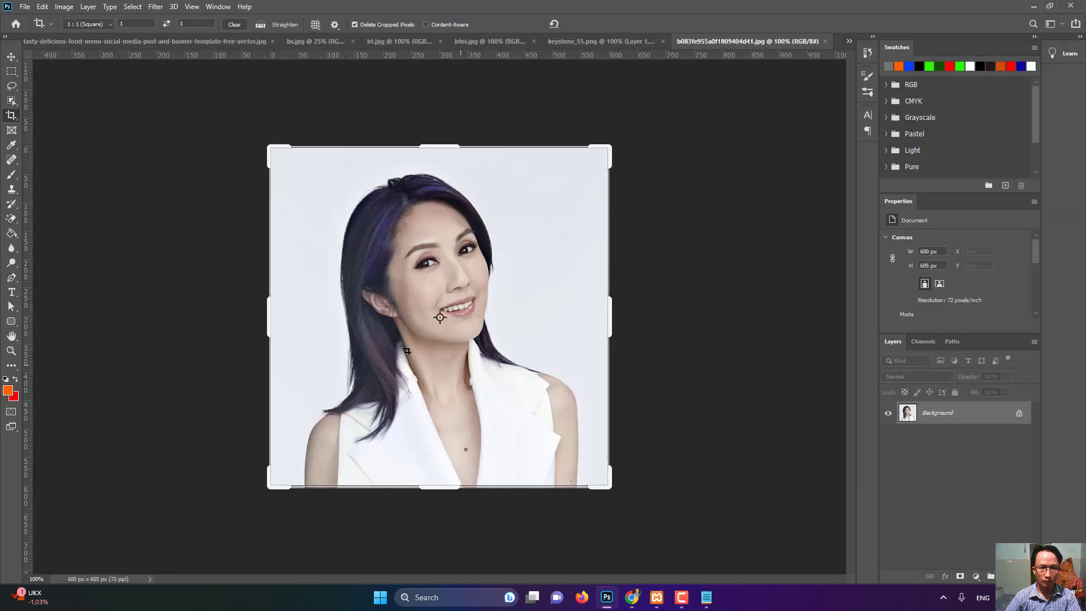
- Crop the photo at a 1:1 ratio to a square of about 557 px around the woman
left_click_drag(605, 148, 596, 155)
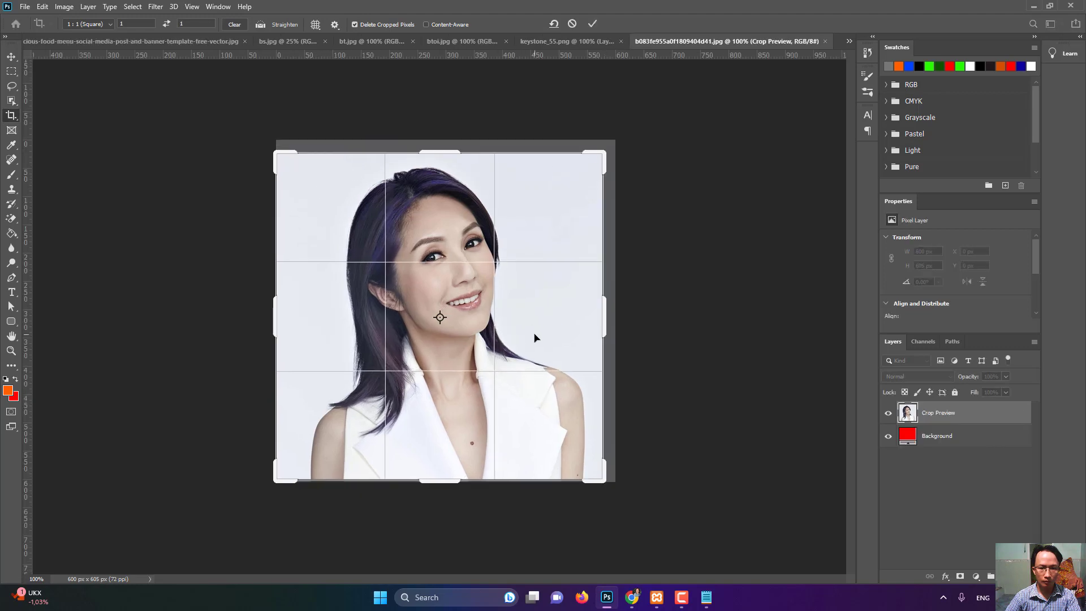
left_click_drag(278, 481, 286, 467)
key("Return")
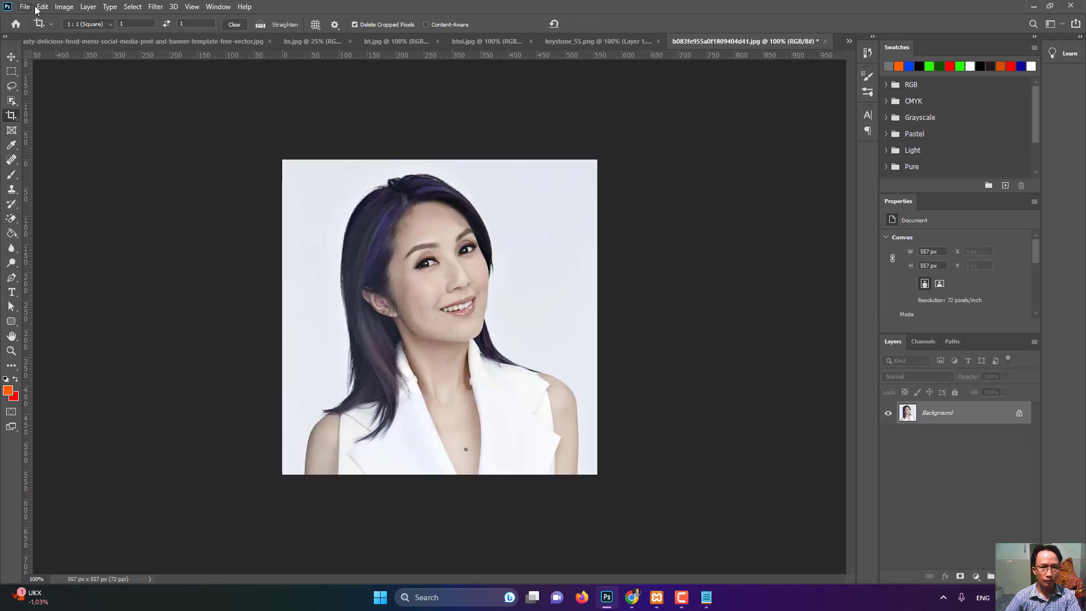
left_click(11, 116)
left_click_drag(439, 160, 439, 167)
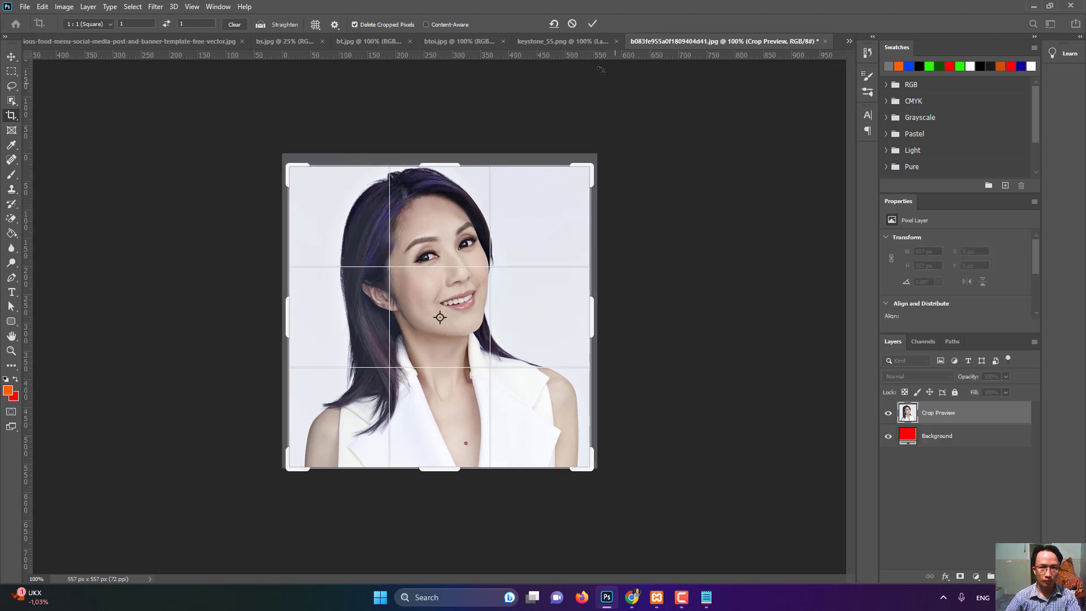
left_click(592, 42)
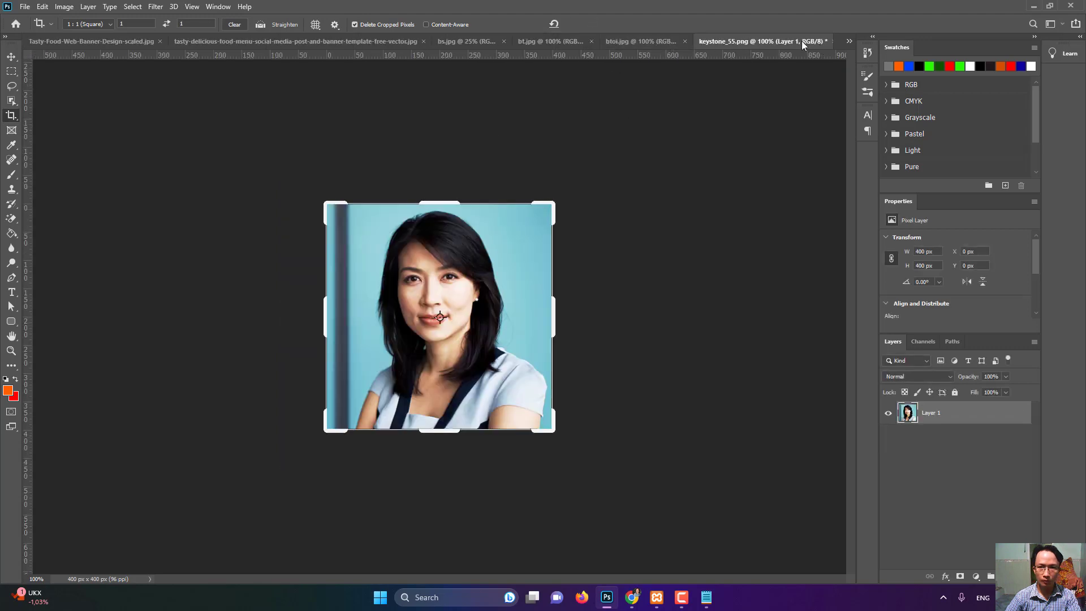
left_click(850, 42)
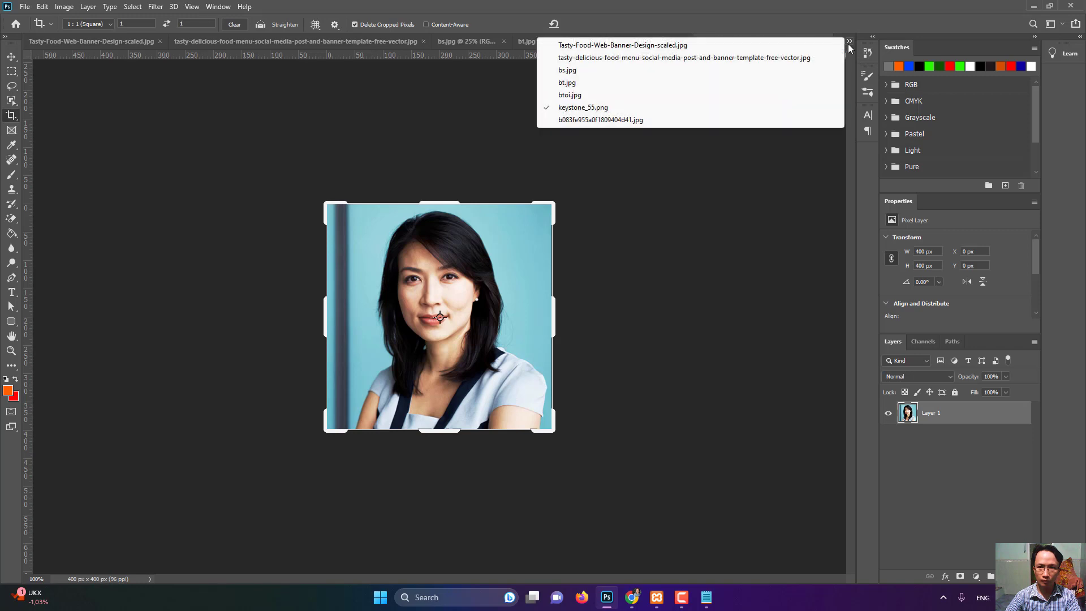
left_click(622, 120)
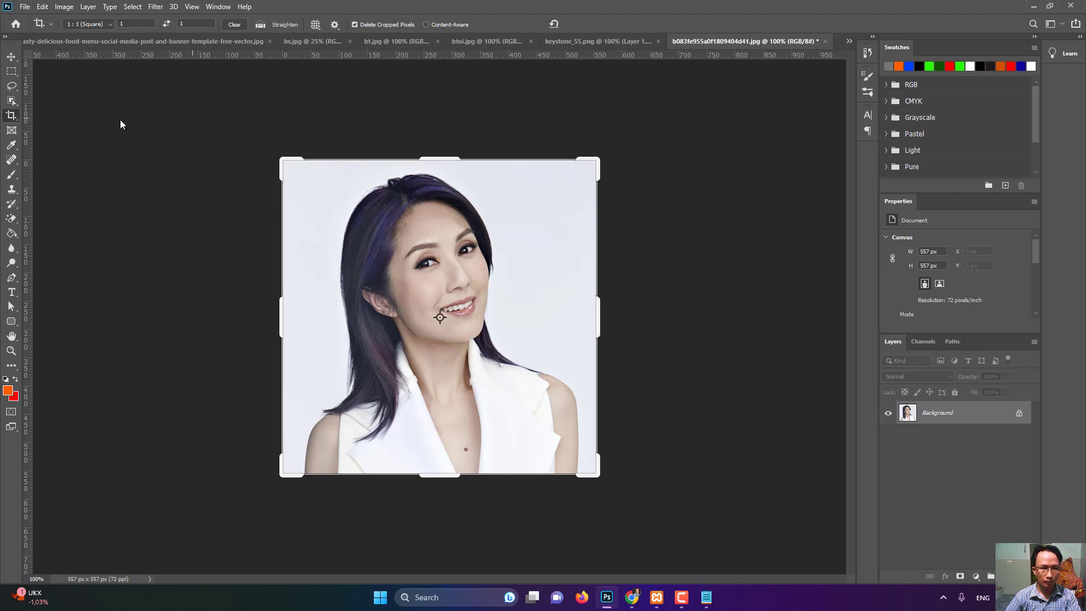
key("Return")
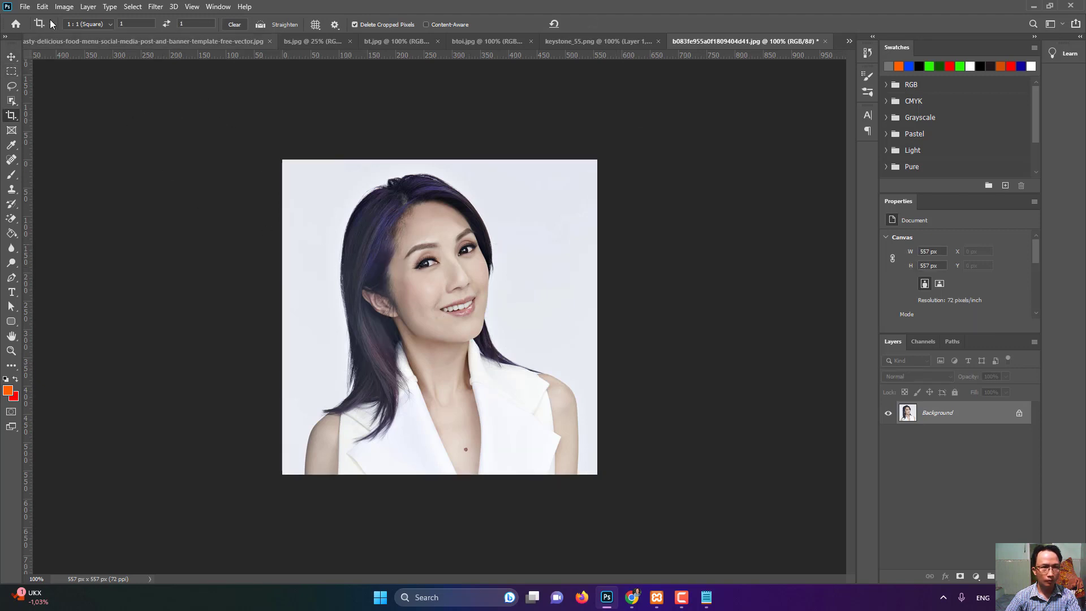
- Resize the cropped portrait to 400 × 400 pixels
left_click(61, 7)
left_click(86, 91)
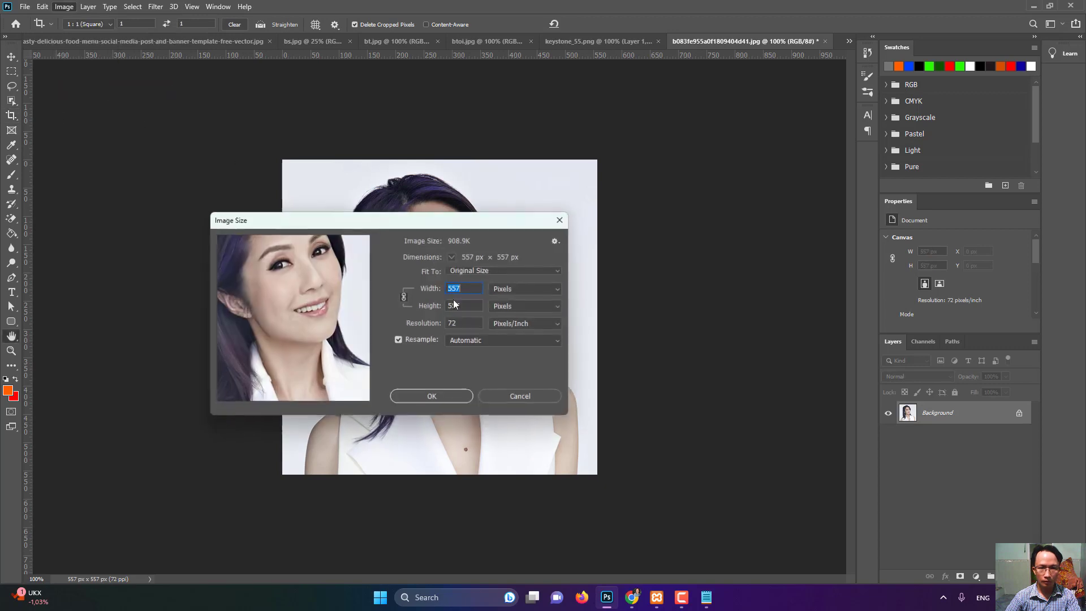
type("400")
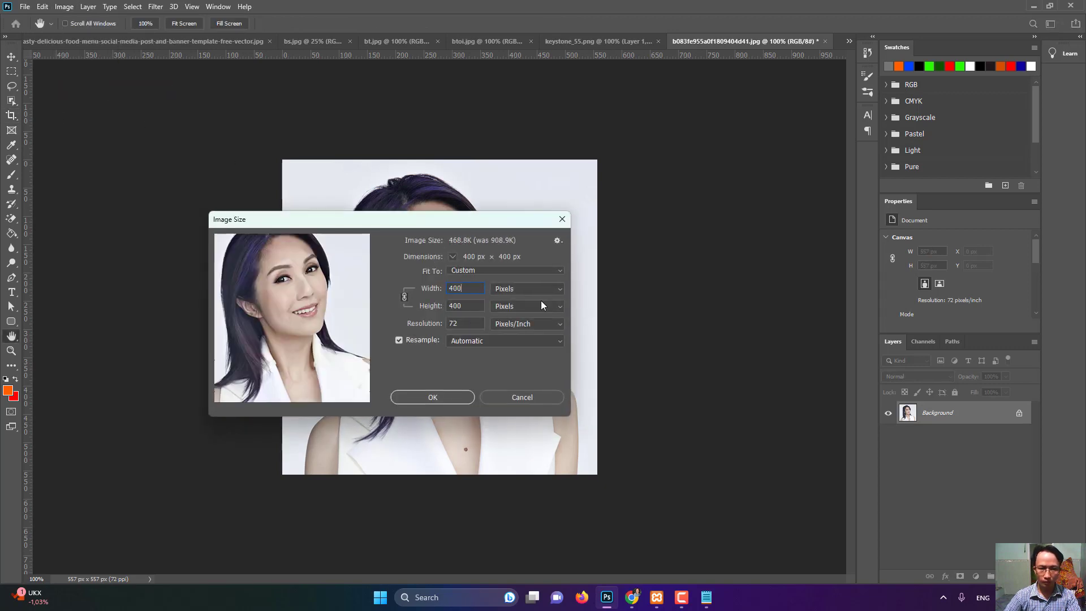
left_click(432, 398)
key("c")
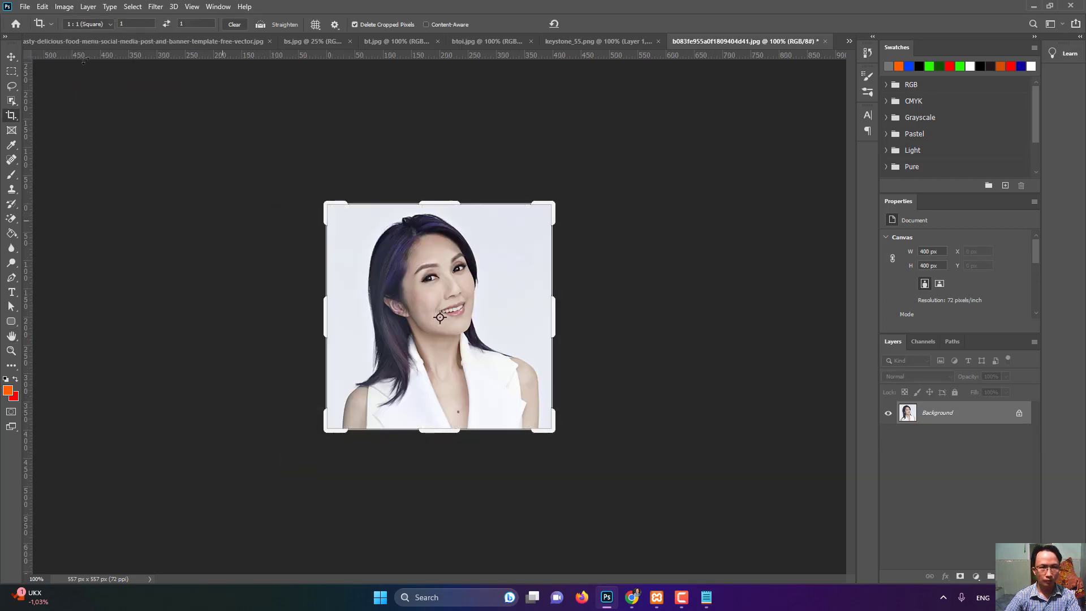
- Save the portrait to the Desktop as a JPEG named kh2 at quality 12 (Maximum), progressive with 3 scans
left_click(25, 8)
left_click(50, 146)
left_click(148, 475)
left_click(148, 476)
double_click(147, 462)
type("kh2")
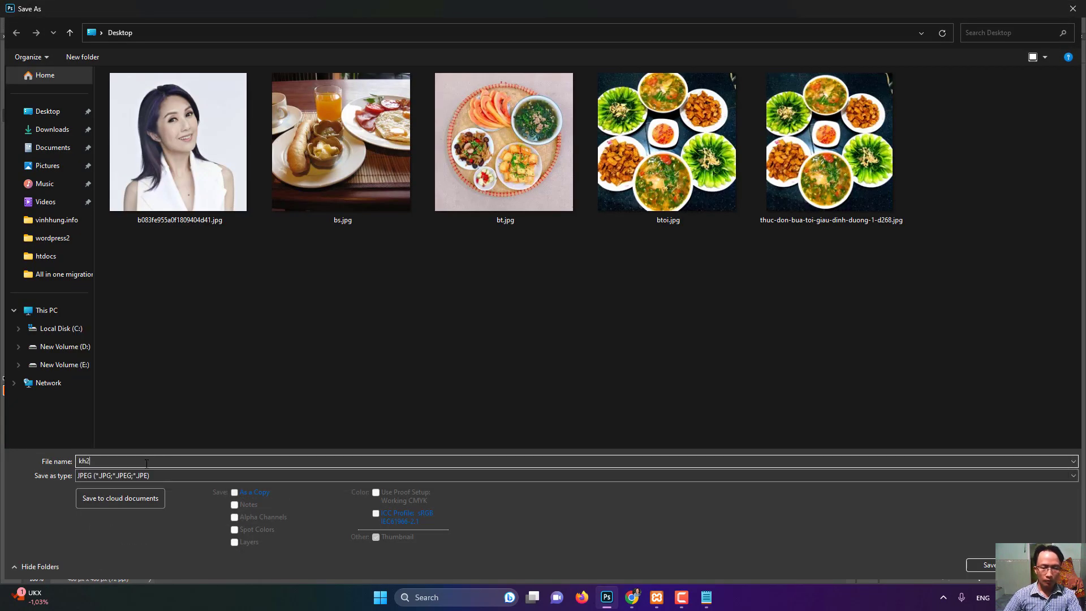
left_click(990, 565)
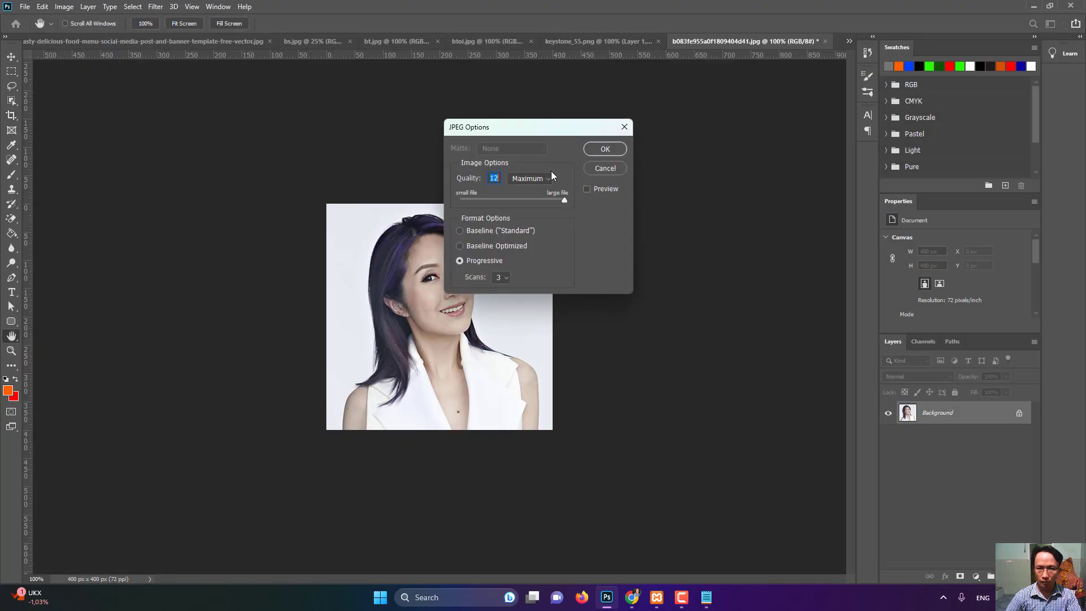
left_click(605, 150)
- Switch to Chrome and open the restaurant homepage in UX Builder from the live page
left_click(632, 597)
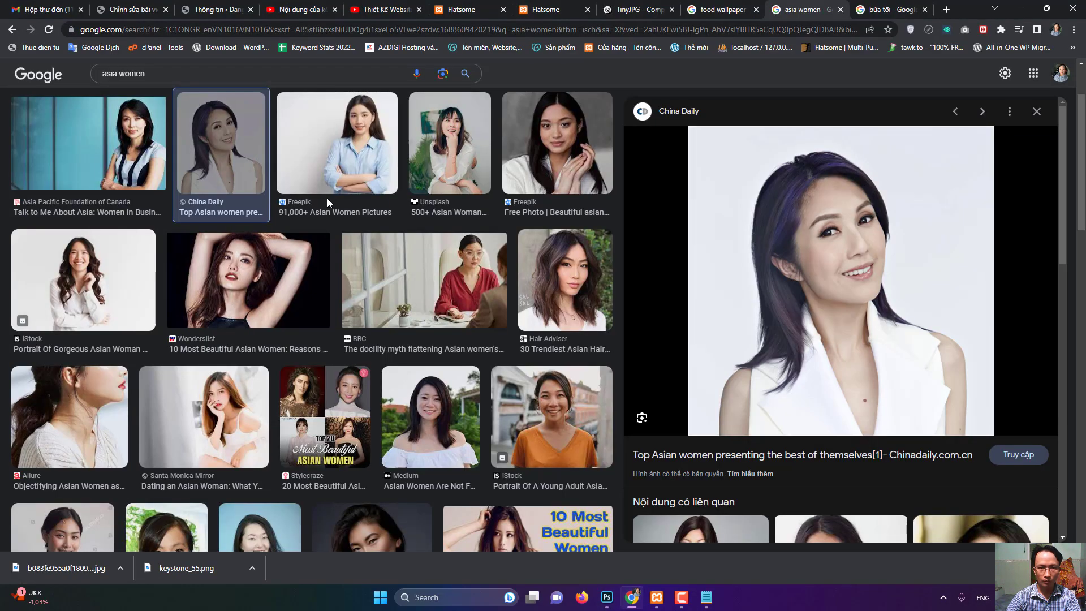
left_click(554, 8)
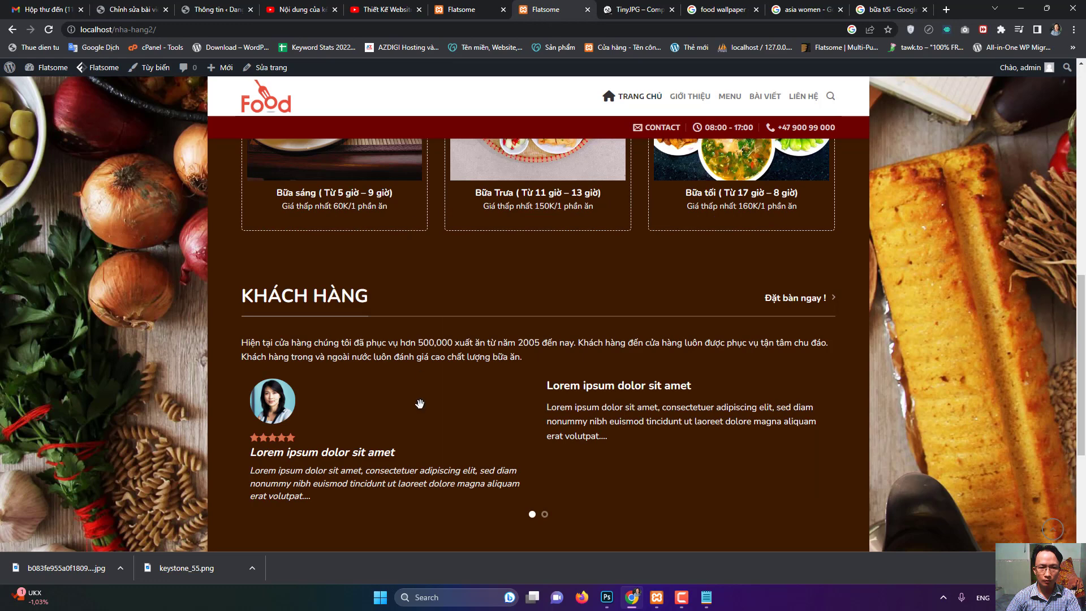
left_click(266, 86)
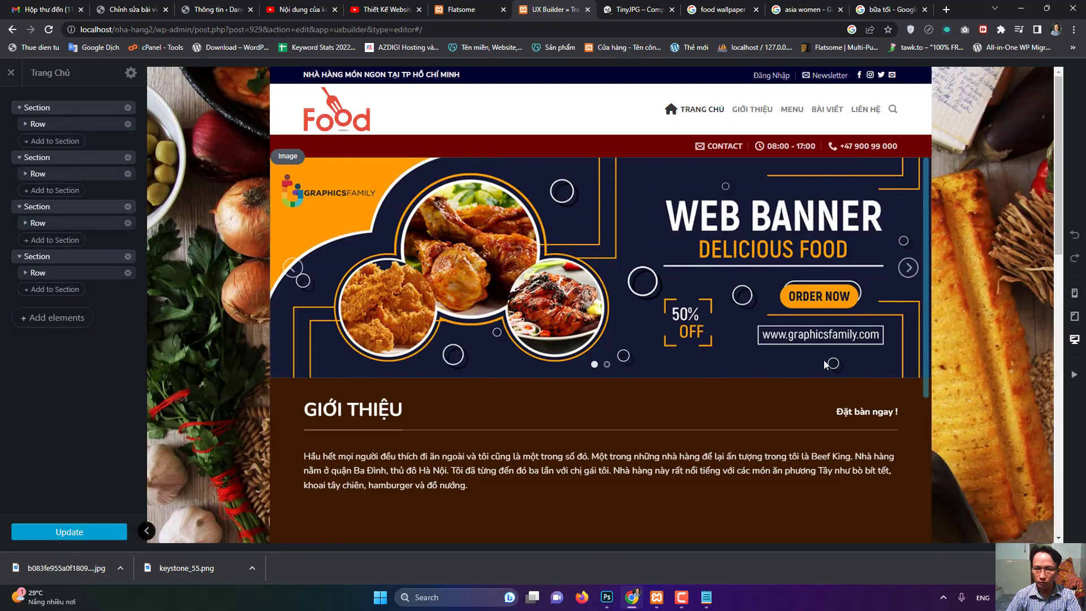
- Delete the placeholder text element from the second column of the first slide in the Khách Hàng slider
scroll(827, 365, "down", 13)
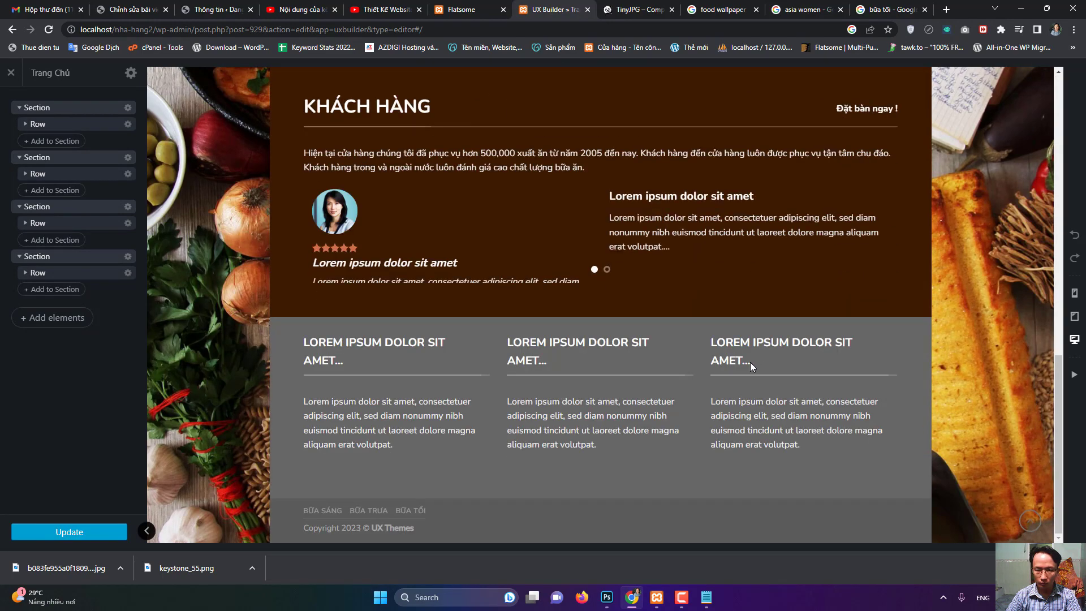
left_click(646, 219)
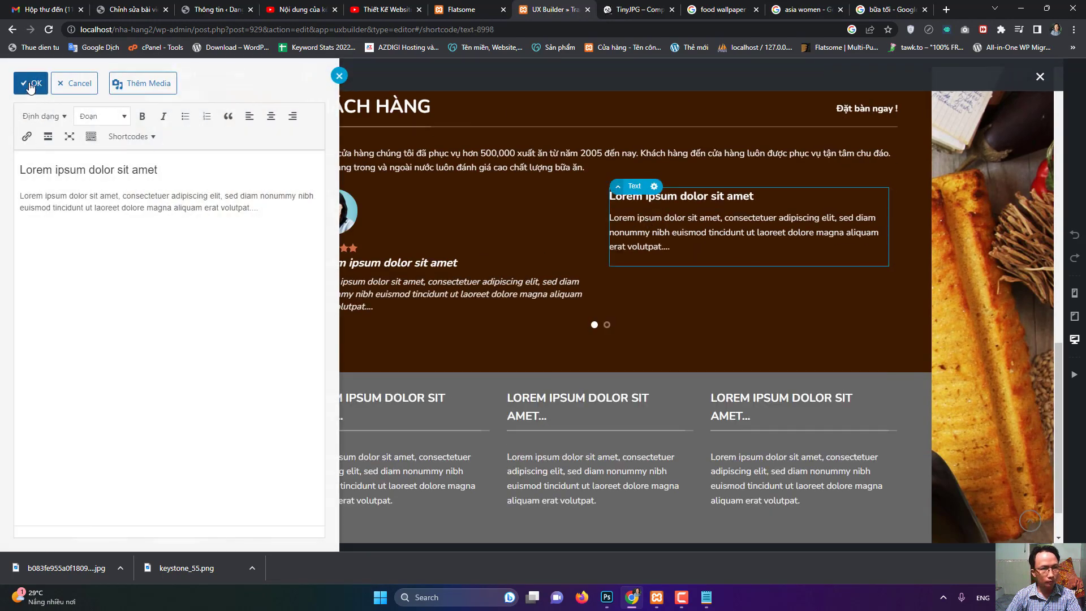
left_click(31, 83)
scroll(94, 344, "down", 2)
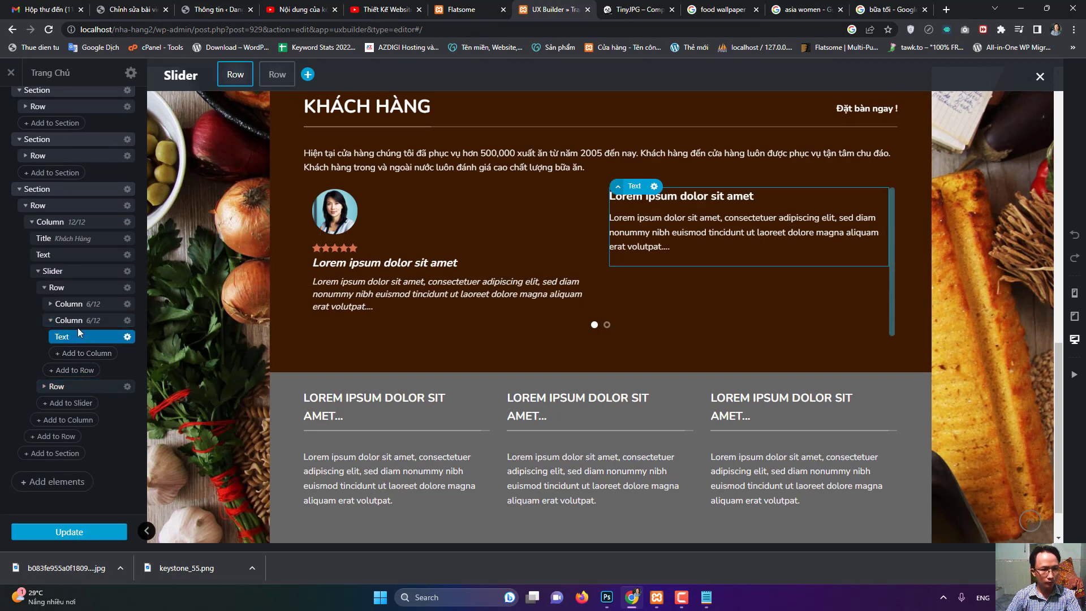
left_click(50, 305)
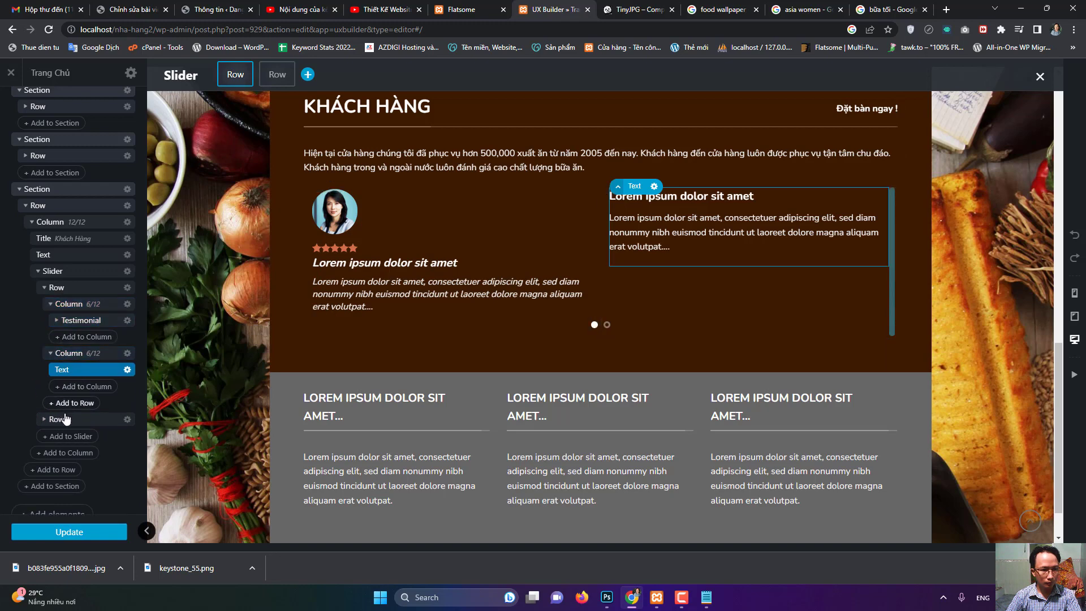
left_click(45, 420)
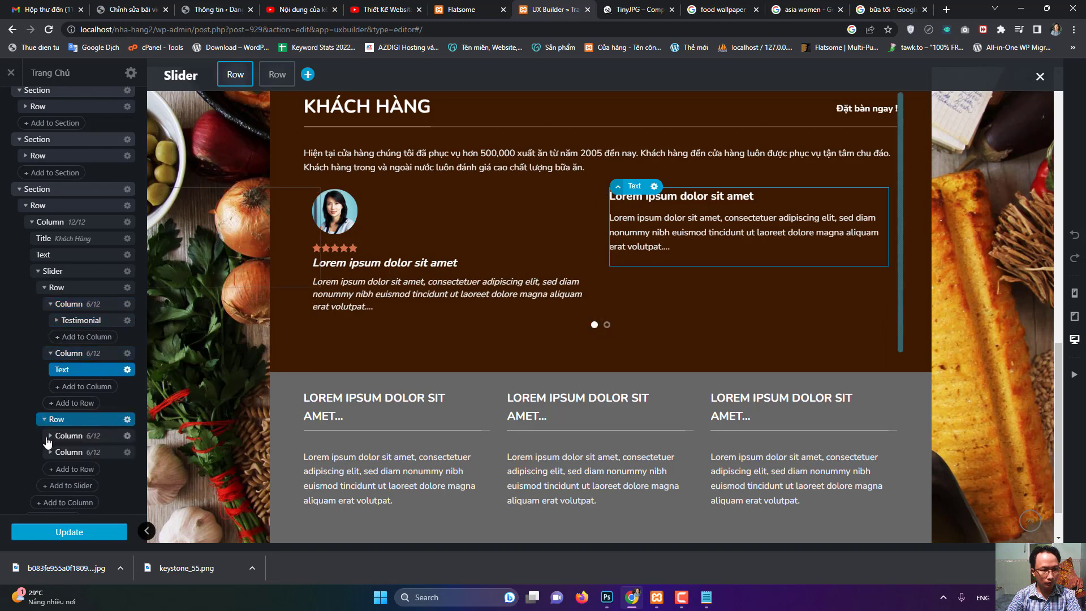
left_click(50, 436)
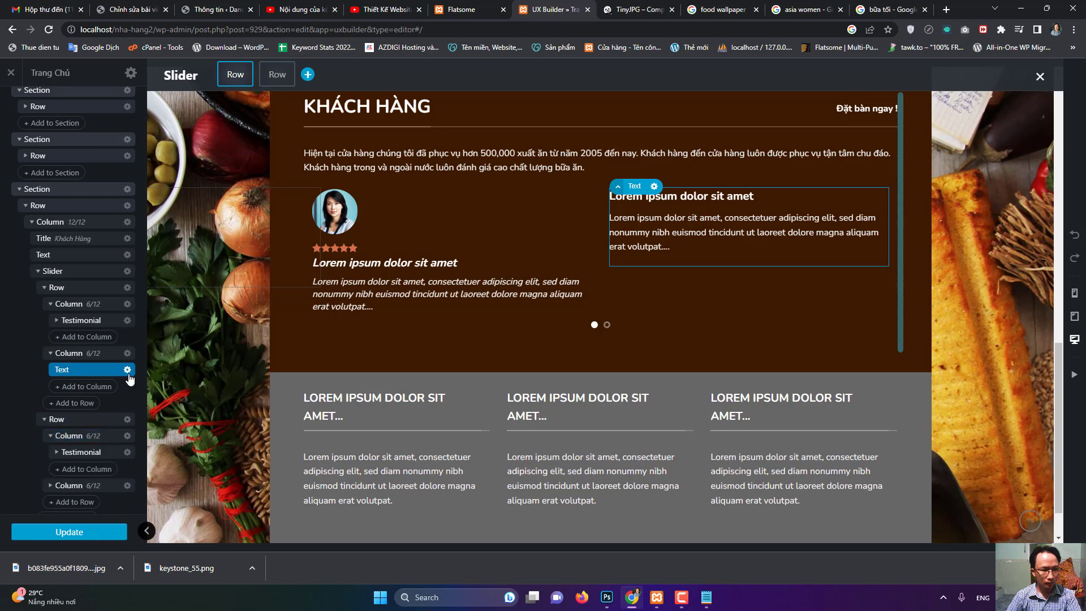
left_click(128, 370)
left_click(98, 468)
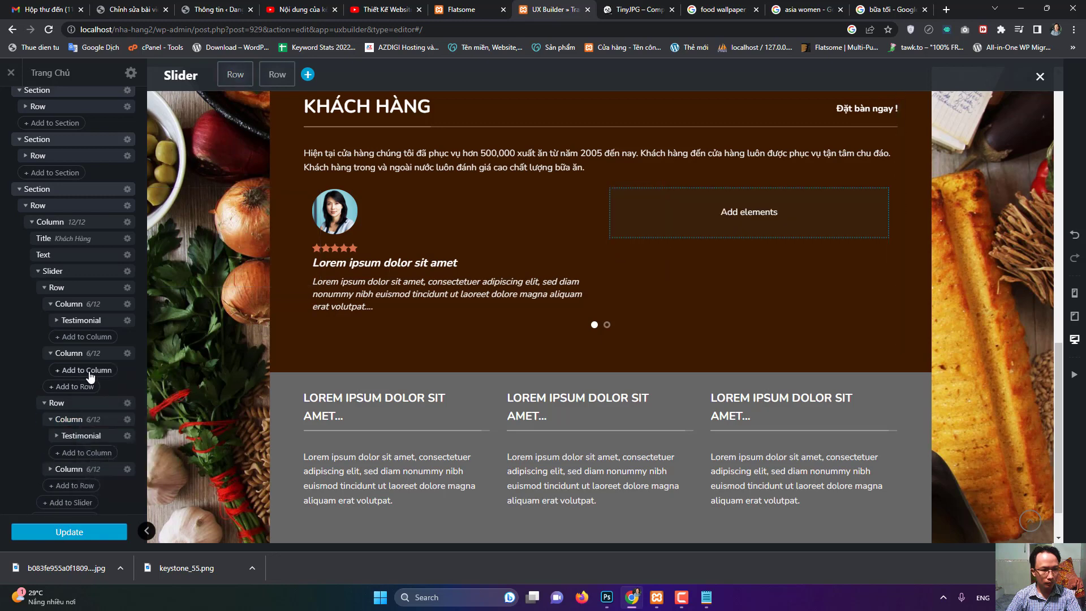
- Add a Testimonial element with the default preset (Mặc định) to the empty column of the first slide
left_click(89, 371)
scroll(102, 396, "down", 10)
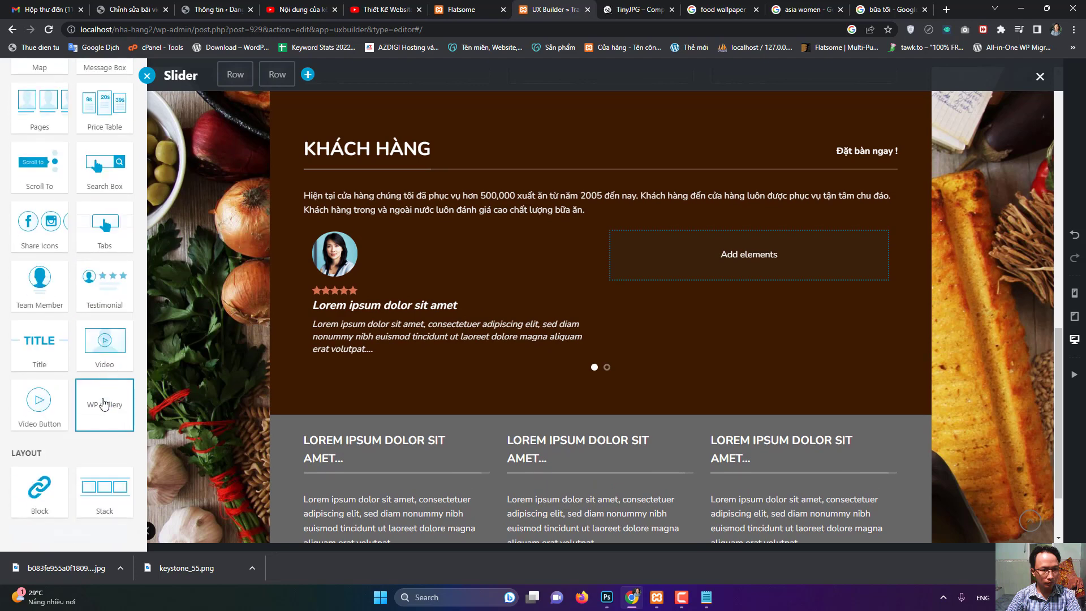
left_click(103, 280)
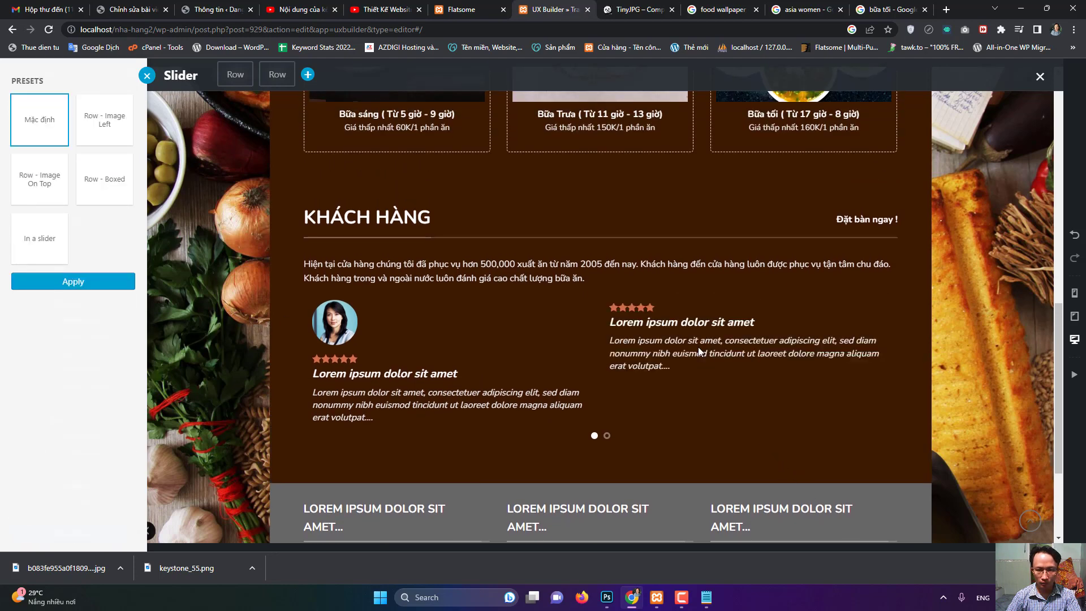
left_click(105, 282)
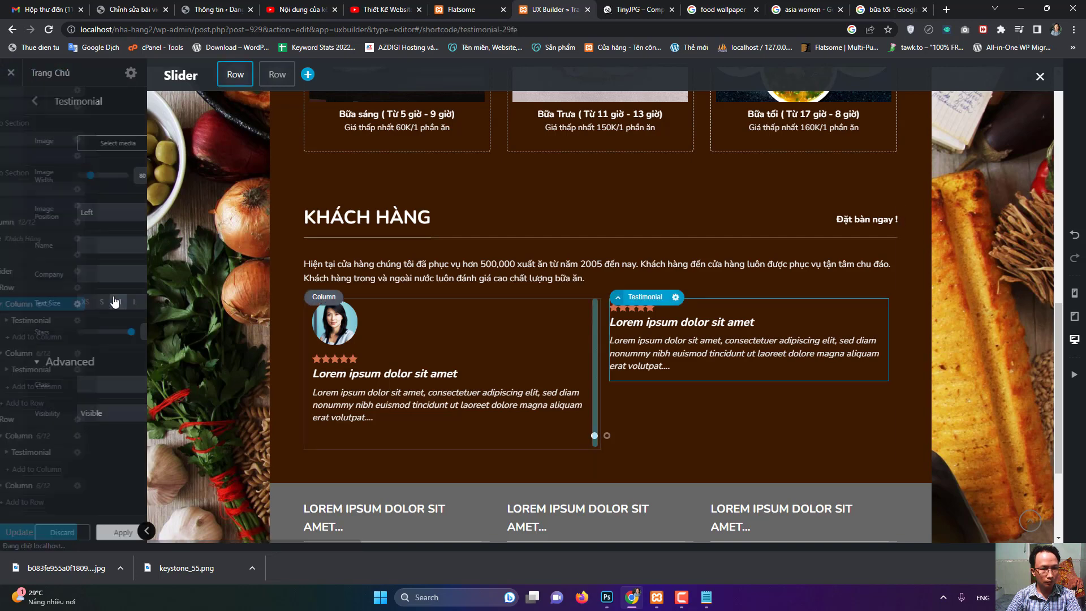
- Upload kh2.jpg from the Desktop as the new testimonial's image and set the image position to Top
left_click(84, 145)
left_click(39, 116)
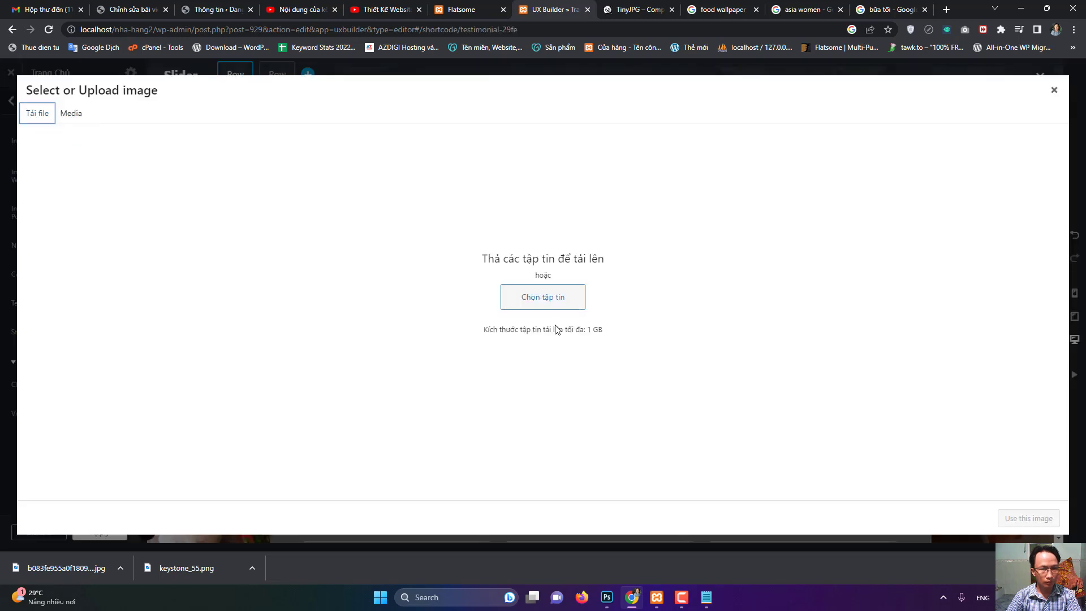
left_click(358, 333)
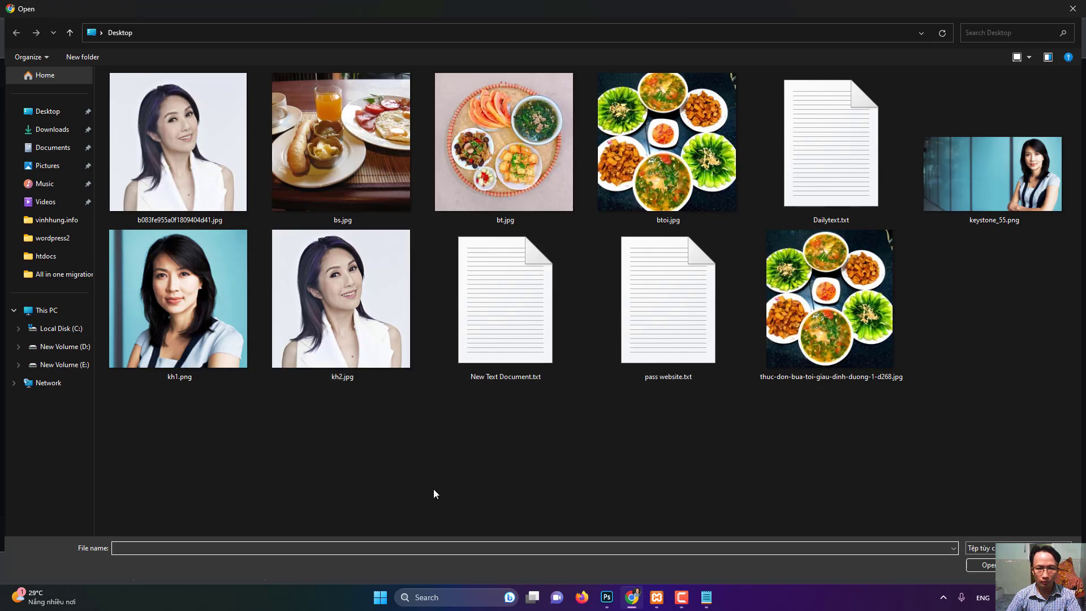
double_click(345, 337)
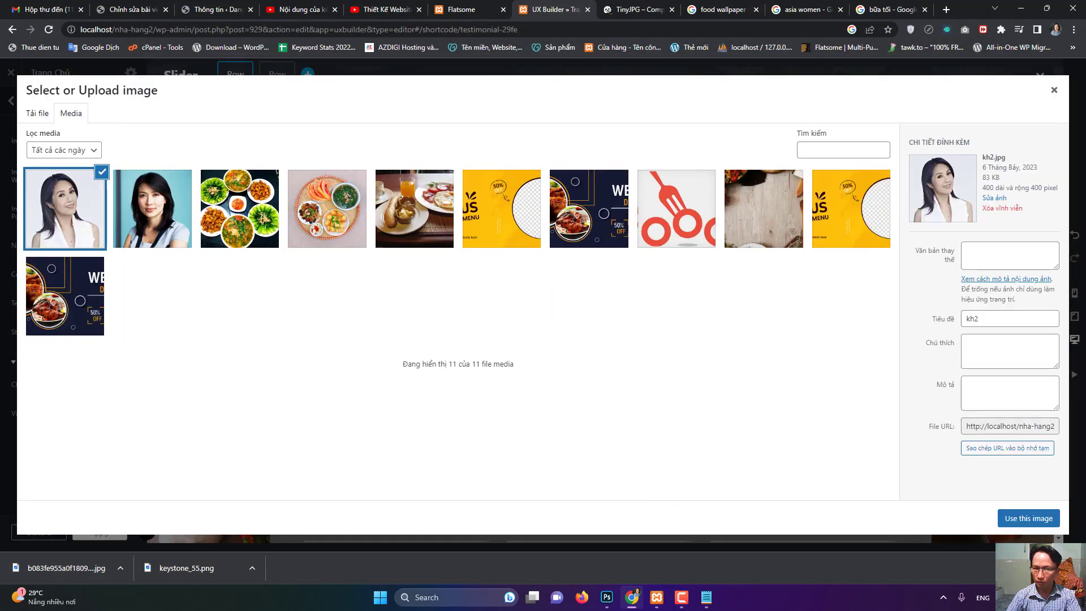
left_click(1029, 518)
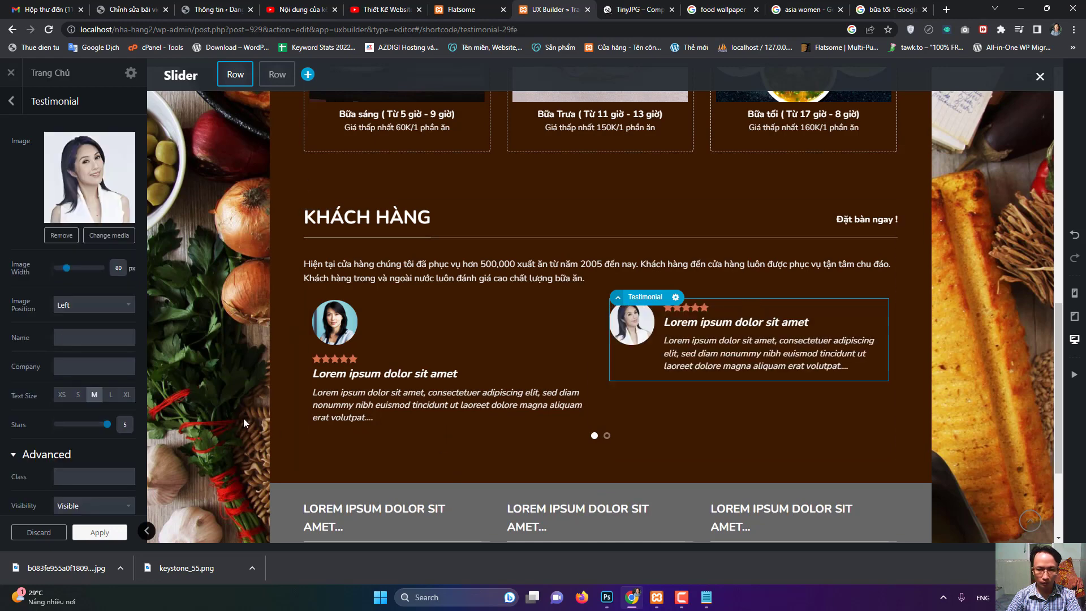
left_click(101, 310)
left_click(94, 320)
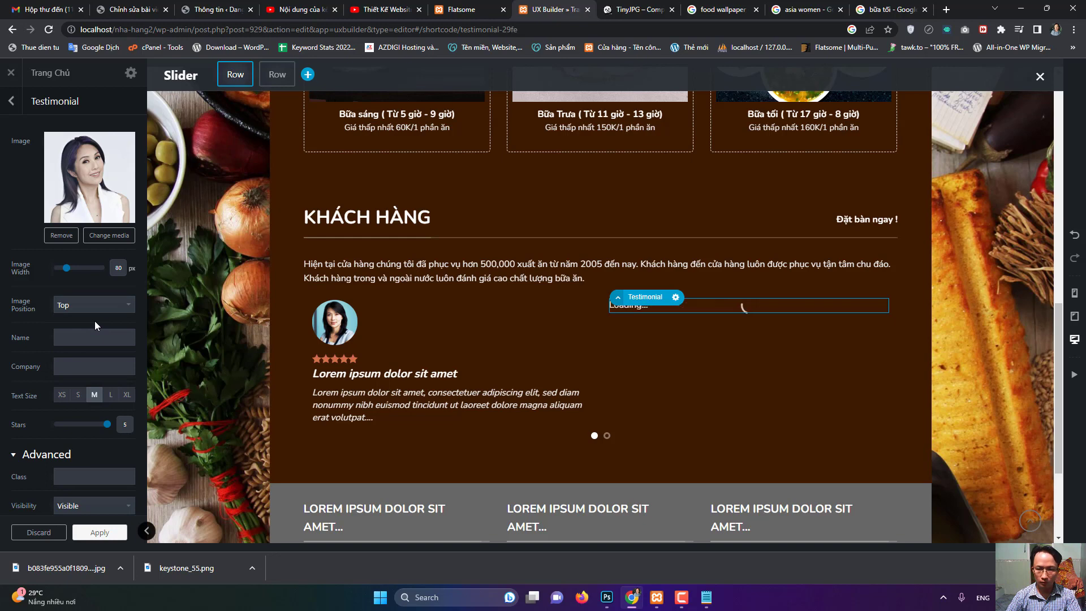
- Replace the first testimonial's heading with "Mình Rất Hài Lòng Dịch Vụ"
left_click(423, 379)
left_click_drag(124, 172, 170, 172)
type("Minh")
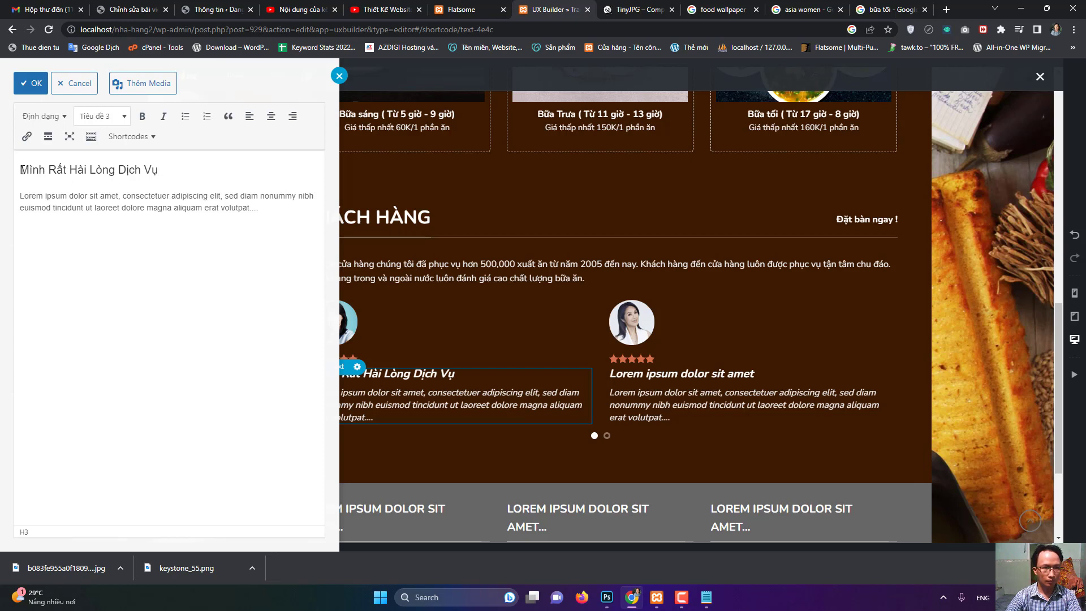
- Copy the heading "Mình Rất Hài Lòng Dịch Vụ" over the second testimonial's placeholder heading
left_click_drag(22, 170, 177, 174)
key("ctrl+c")
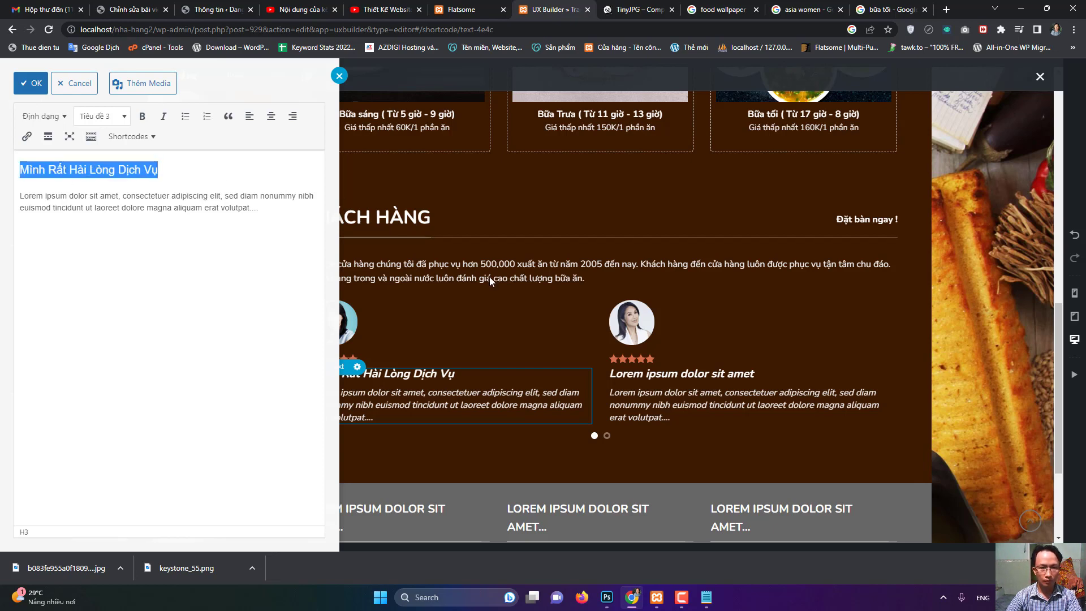
double_click(713, 377)
left_click_drag(23, 172, 175, 180)
key("ctrl+v")
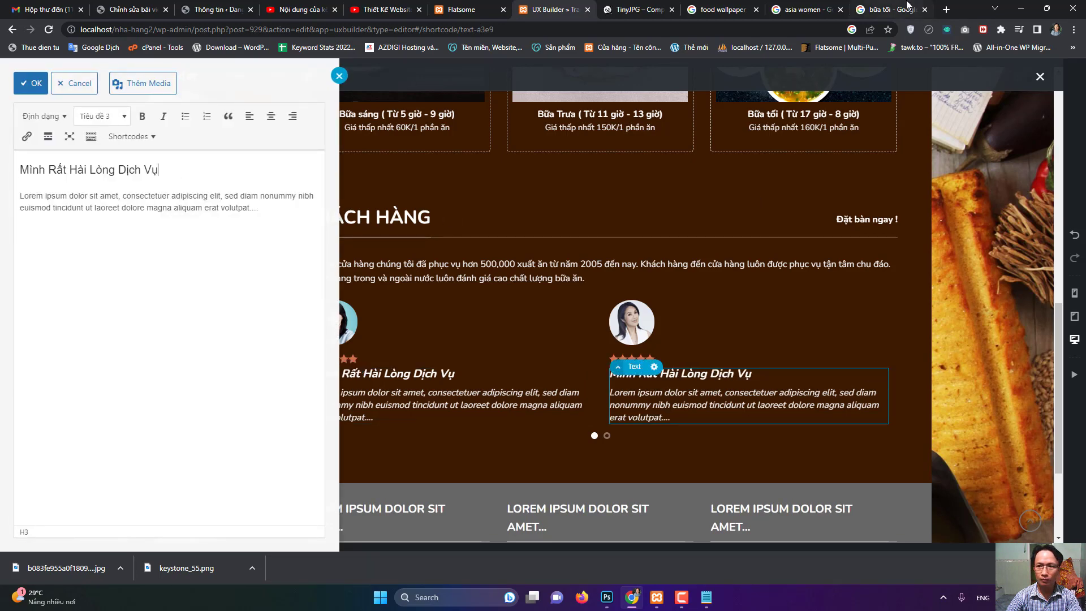
- Search Google for "maẫu lời khen tặng" in the tab with the bữa tối image results
left_click(891, 9)
left_click(643, 29)
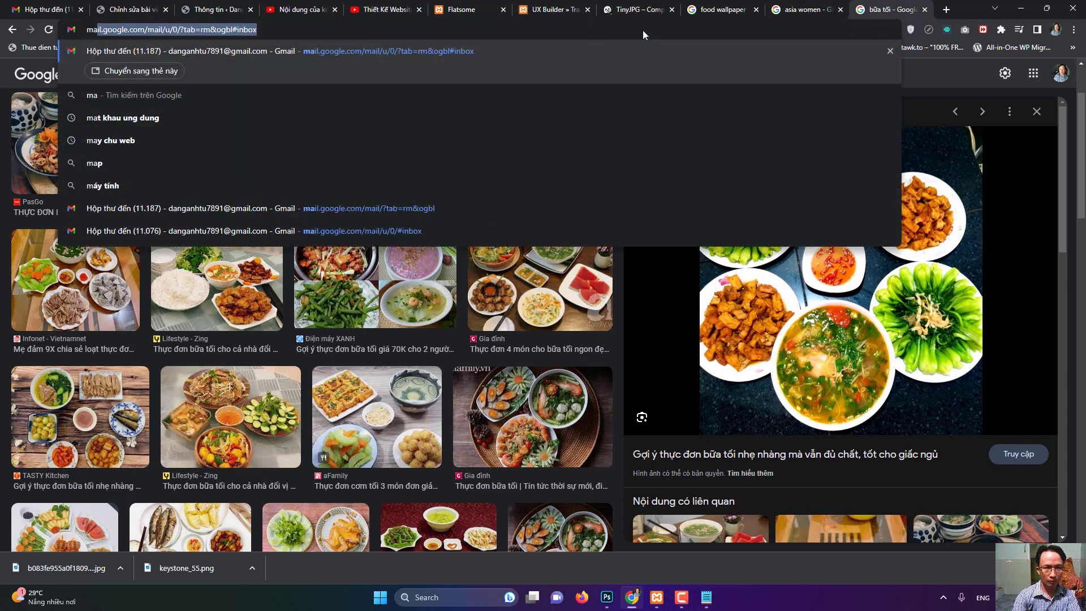
type("mẫu lời k")
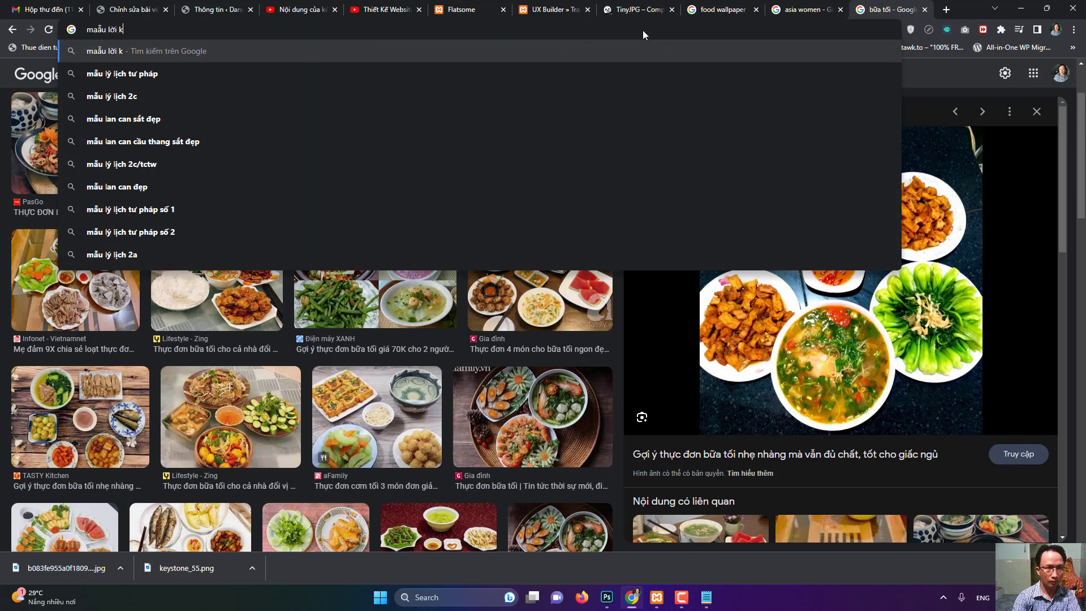
type("hen tặng")
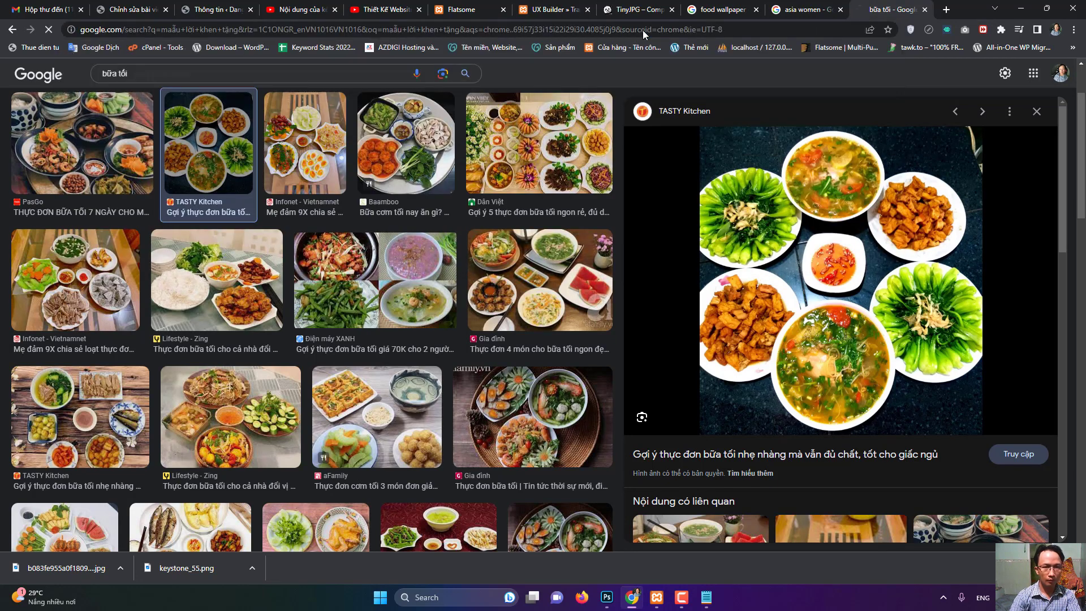
key("Return")
- Open the fususu.com article on lời khen tặng and read through its sample compliments for usable testimonial wording
left_click(258, 243)
scroll(538, 347, "down", 6)
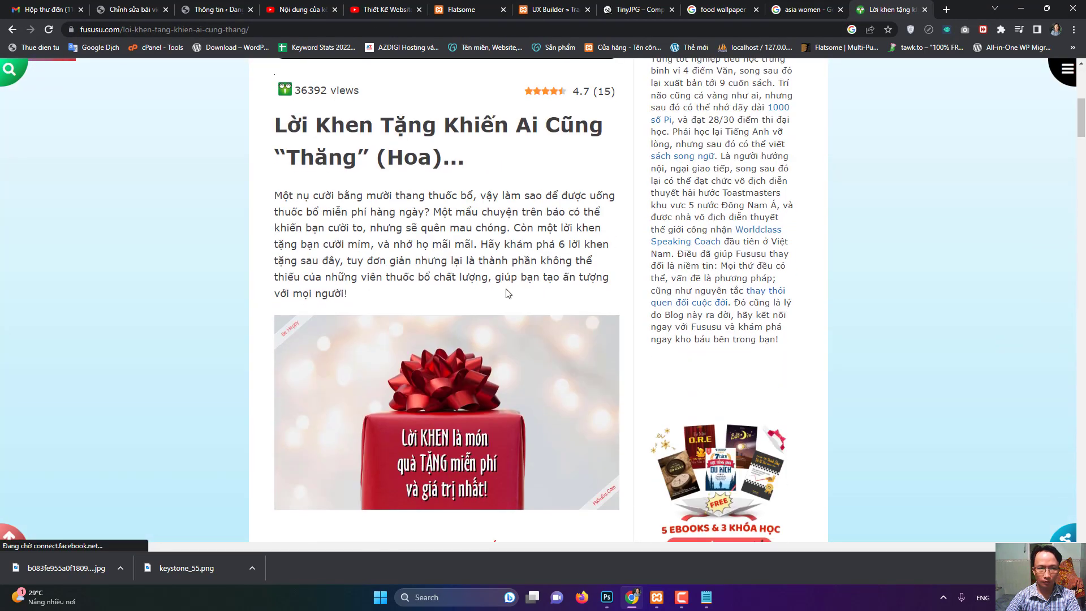
scroll(498, 289, "down", 10)
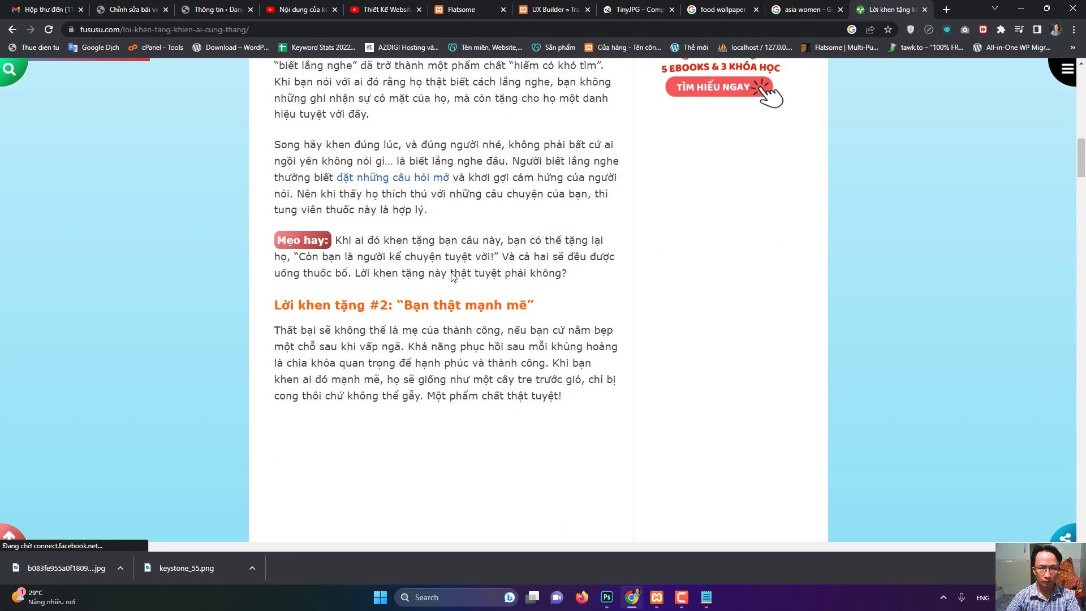
scroll(537, 348, "down", 7)
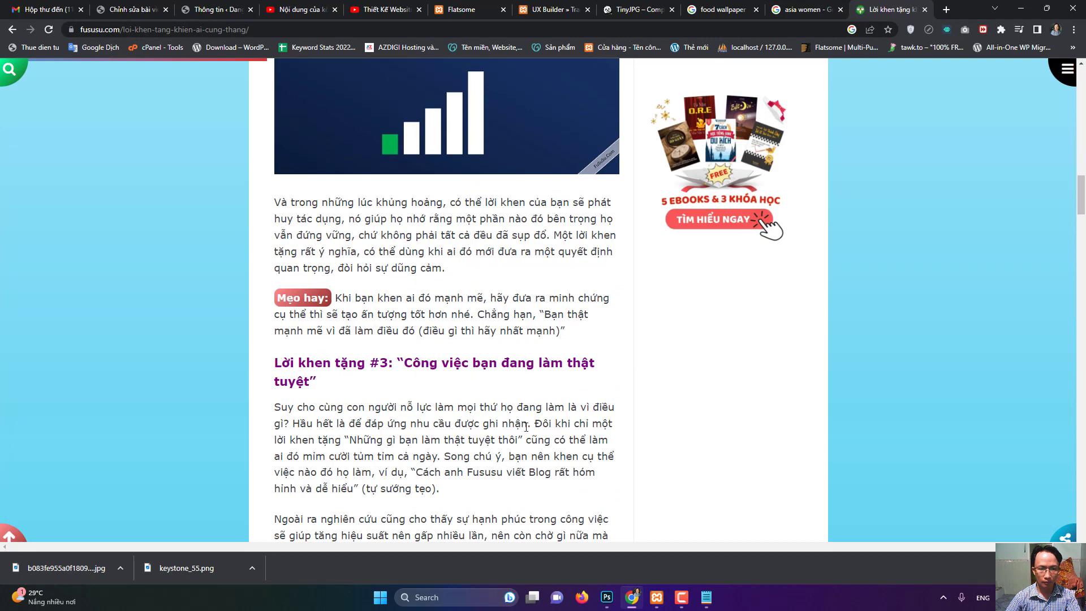
scroll(399, 313, "down", 4)
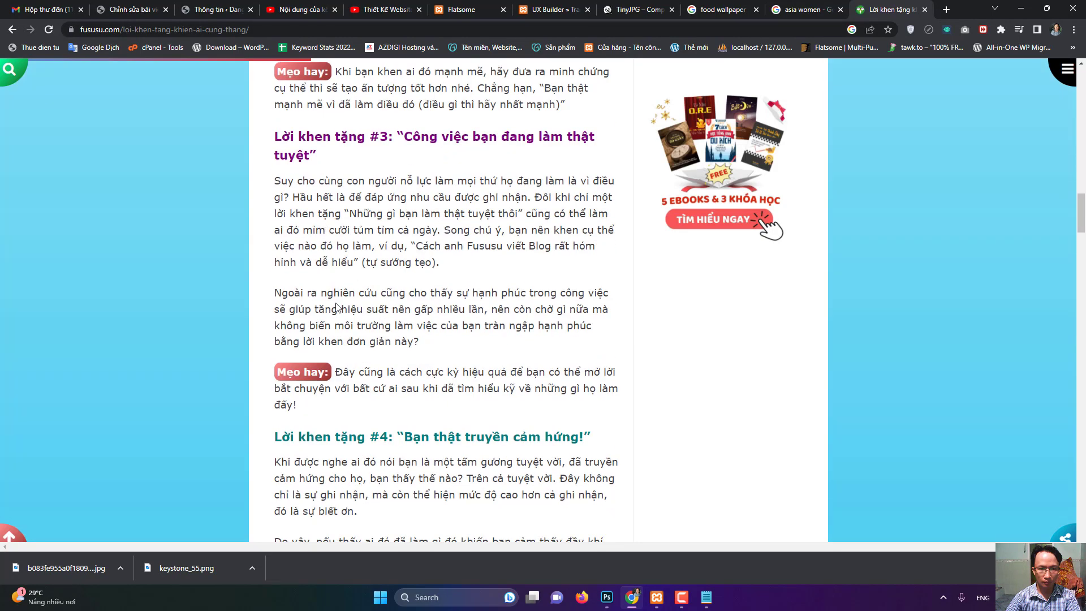
scroll(452, 423, "down", 10)
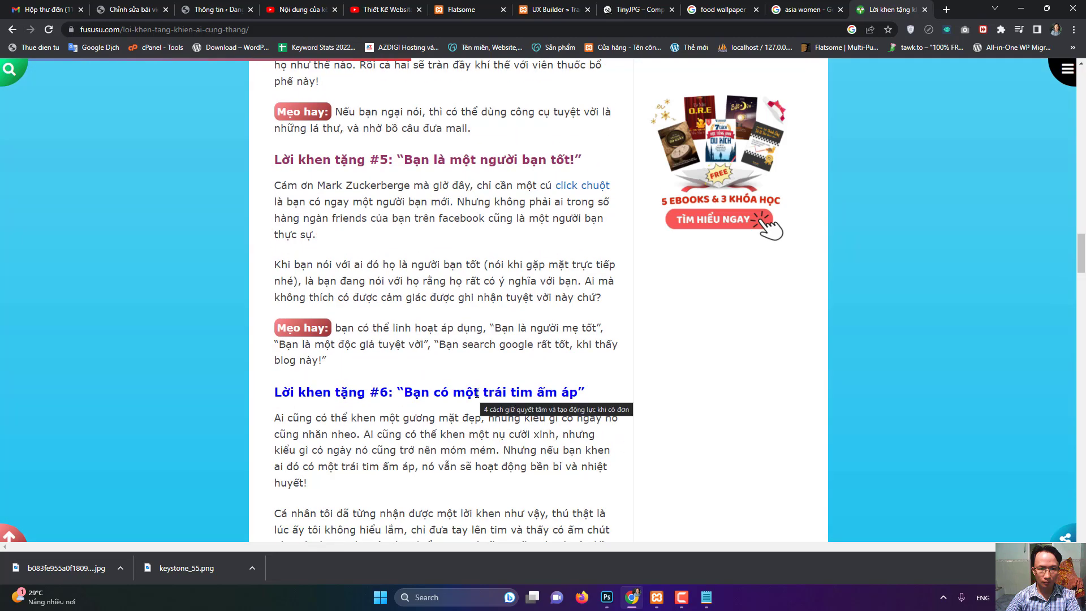
scroll(395, 364, "down", 4)
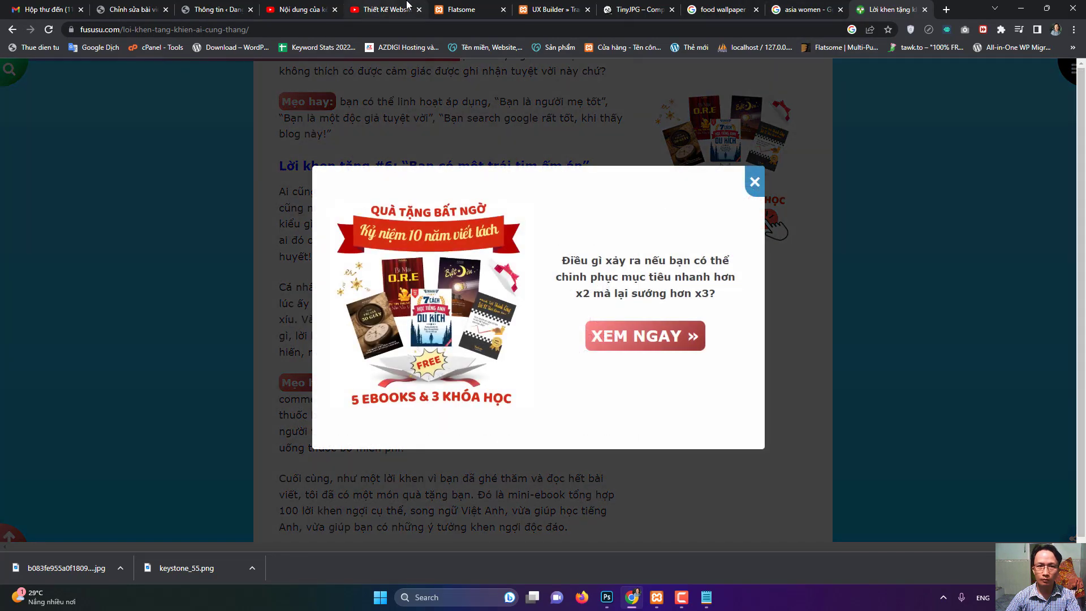
- Return to the UX Builder tab, accept the second testimonial's heading edit, and update the homepage
left_click(447, 9)
left_click(536, 10)
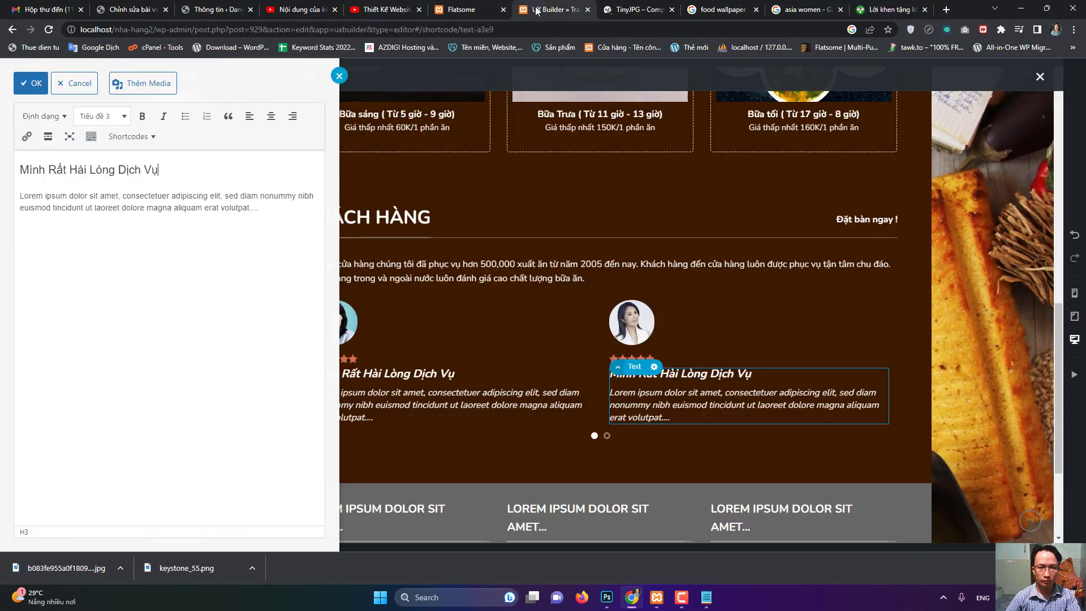
left_click(32, 83)
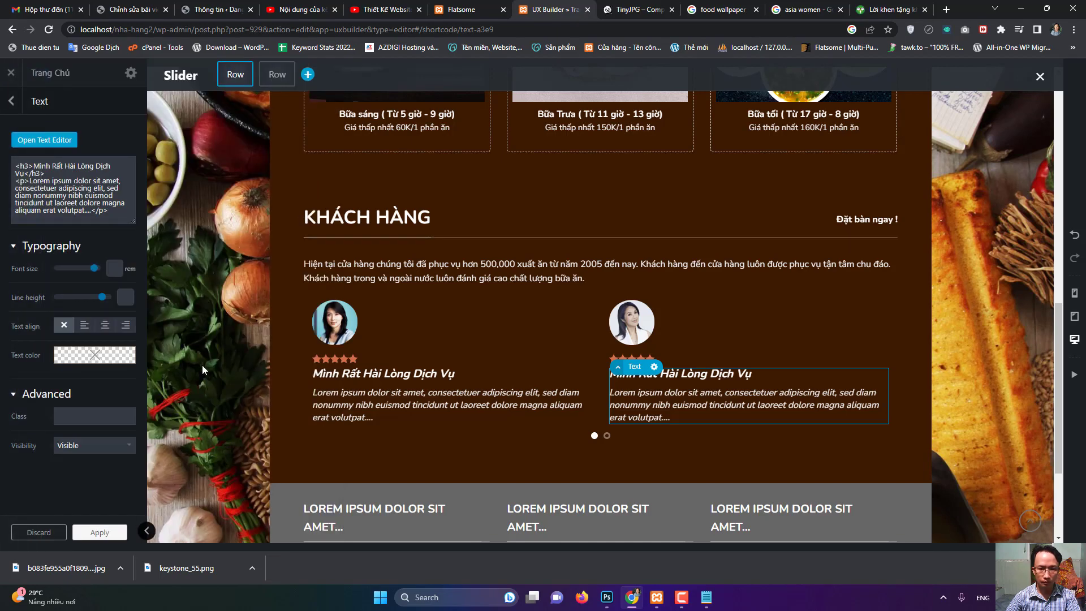
left_click(99, 533)
left_click(90, 532)
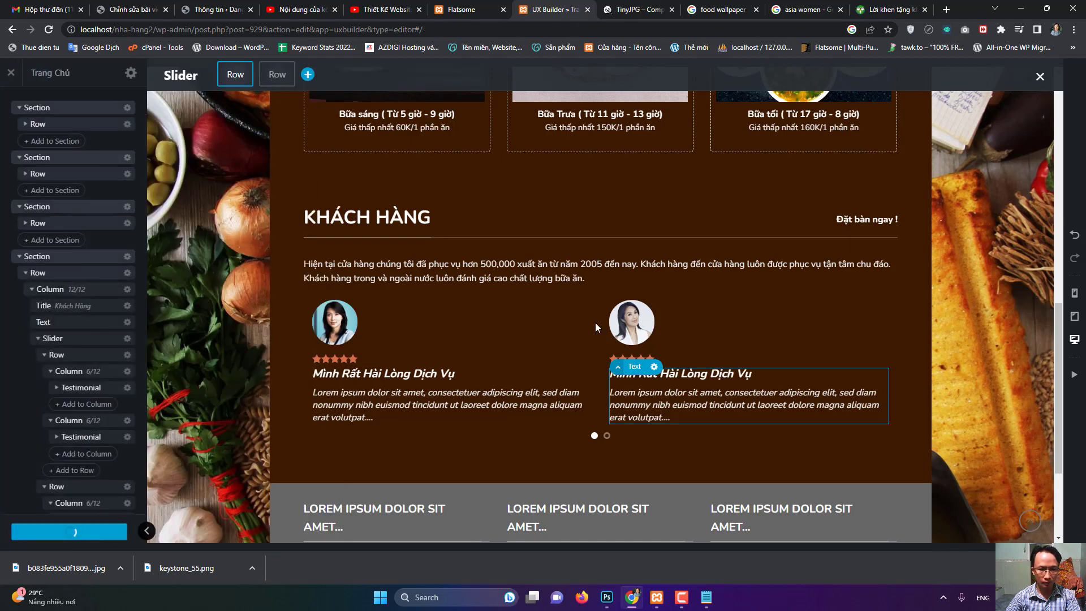
- Search Google for "lorem", open vi.lipsum.com, and select the Vietnamese passage from "chỉ đơn giản là" to "những năm 1500" for copying
left_click(949, 14)
type("lore")
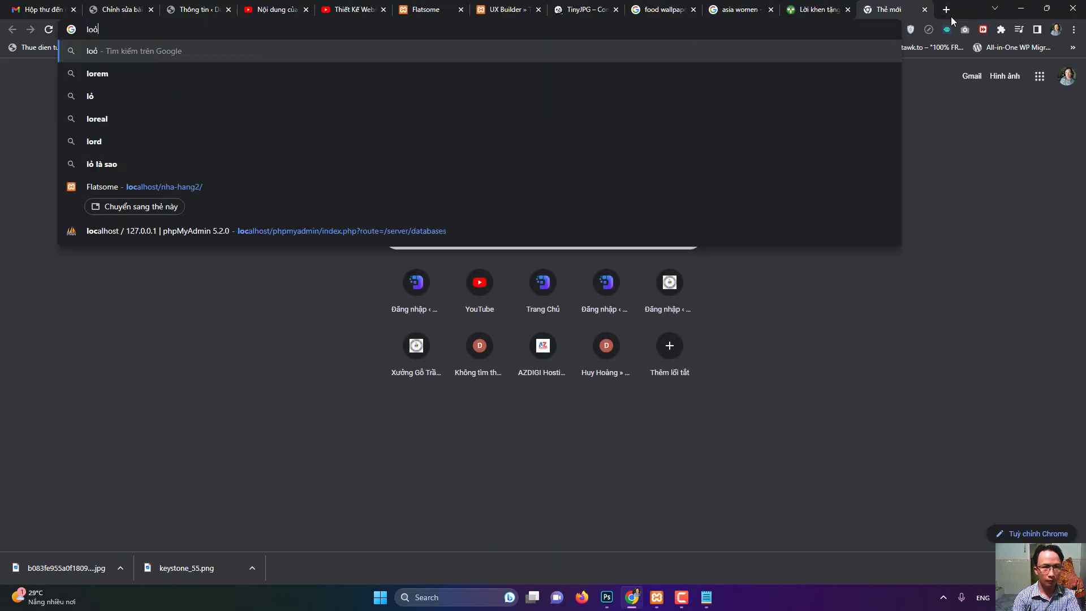
type("m")
key("Return")
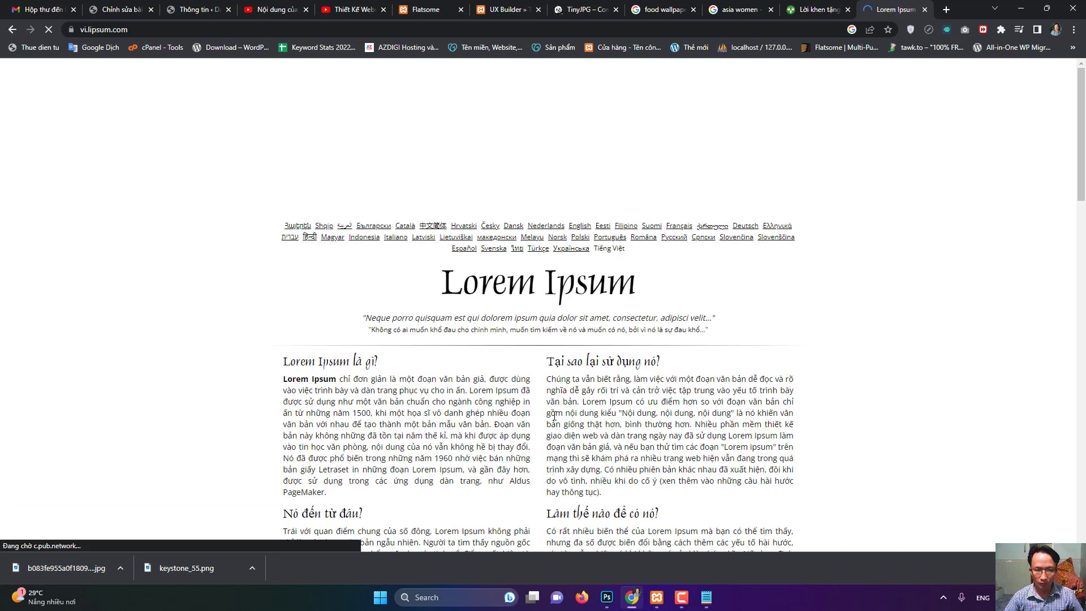
left_click_drag(341, 380, 372, 415)
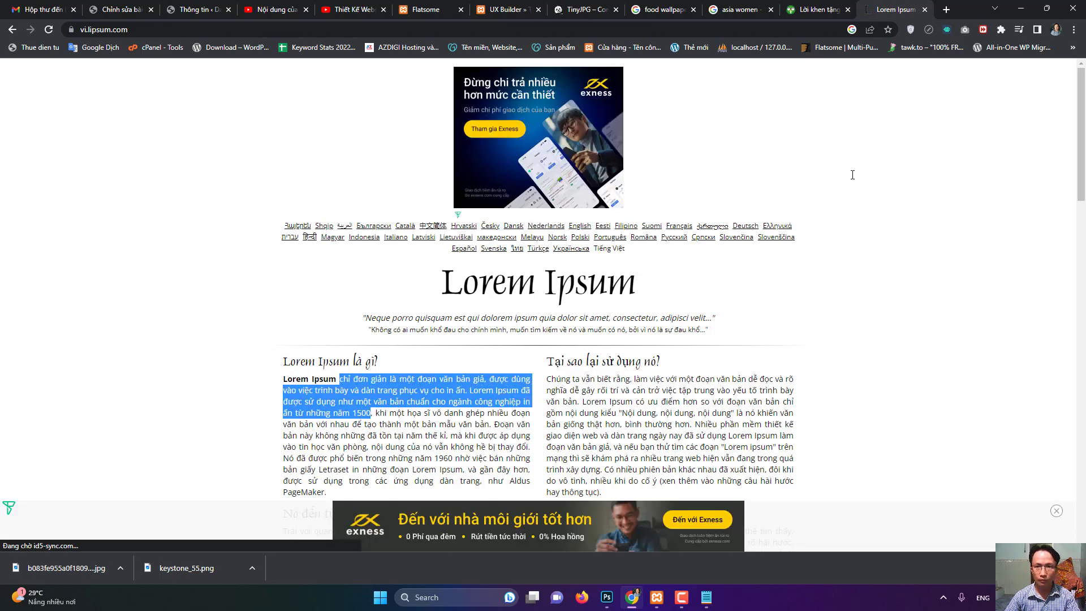
- Replace the first testimonial's placeholder paragraph with the copied Vietnamese passage, capitalising its first word as "Chỉ" and ending it with a period
left_click(535, 7)
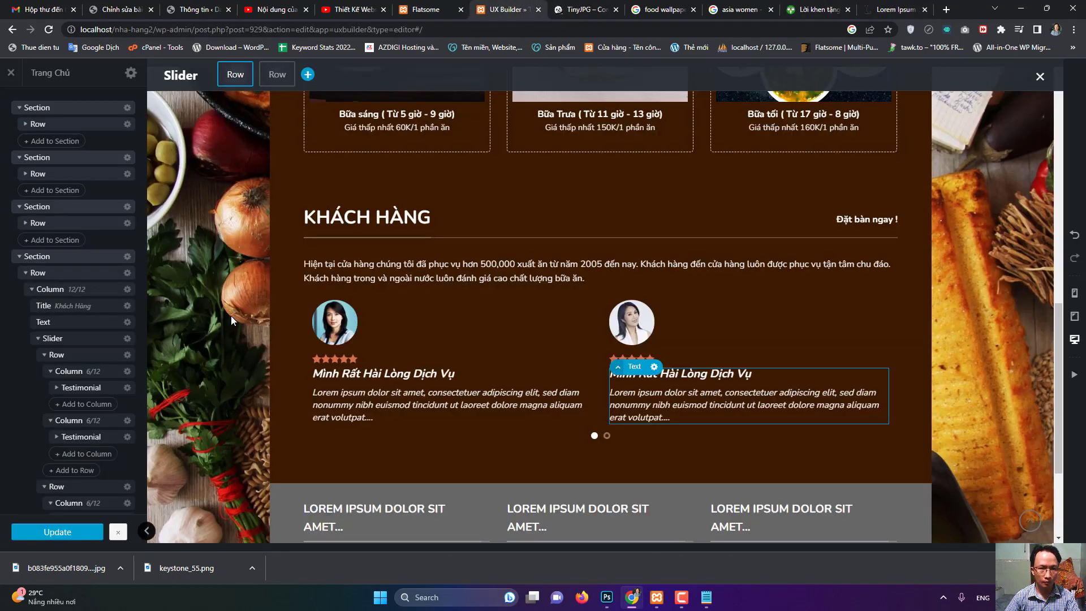
left_click(381, 406)
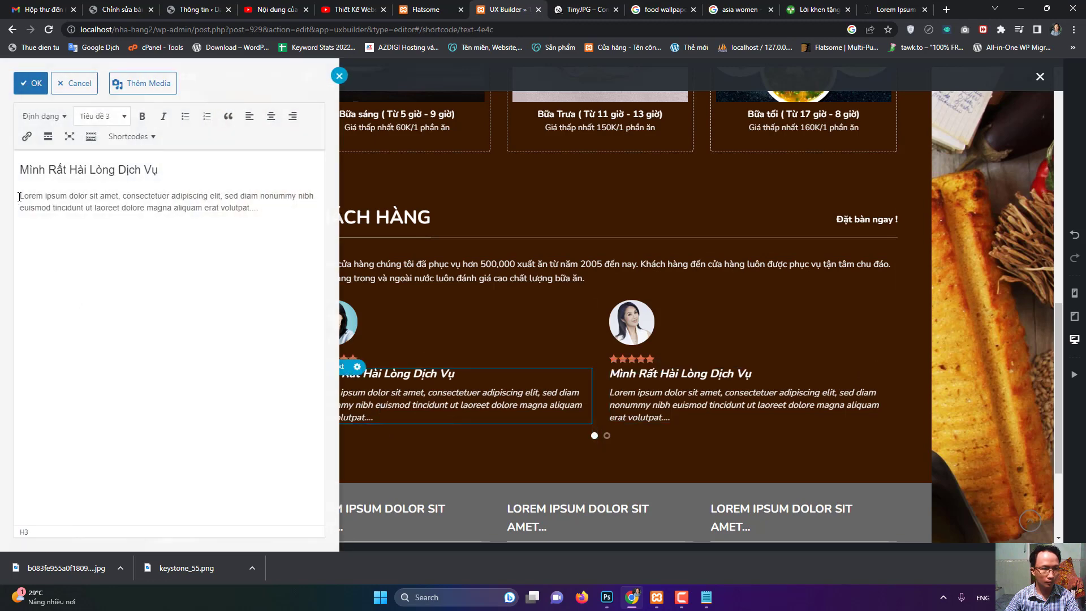
triple_click(246, 208)
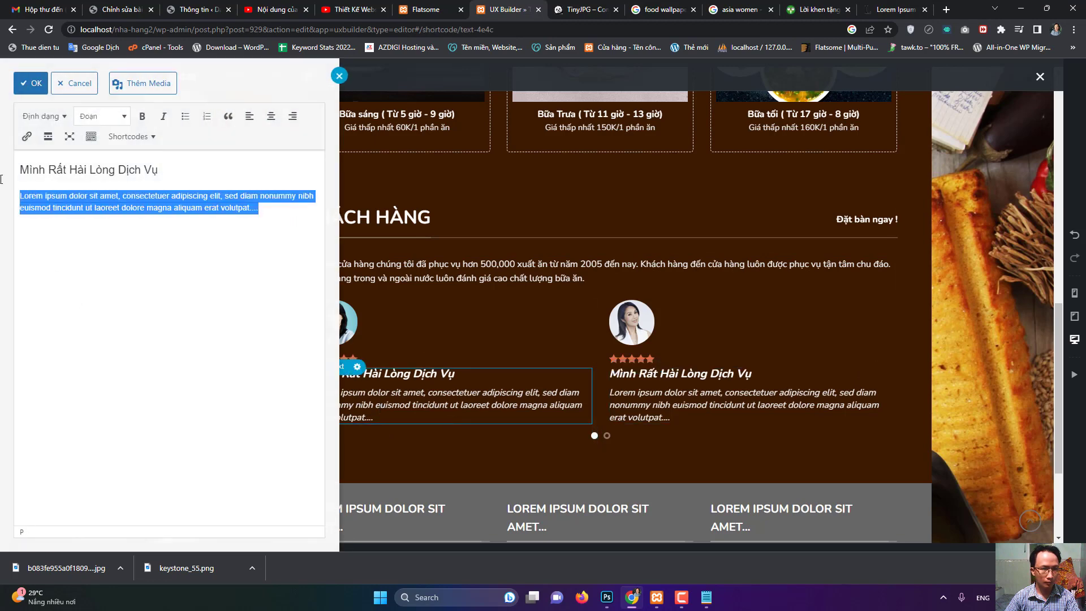
key("ctrl+v")
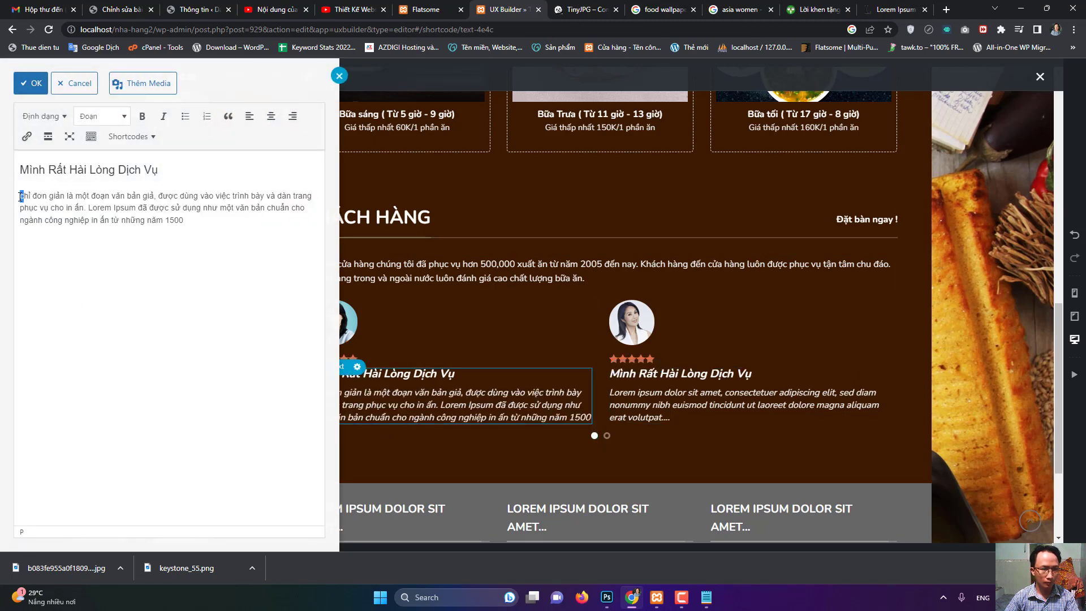
type("C")
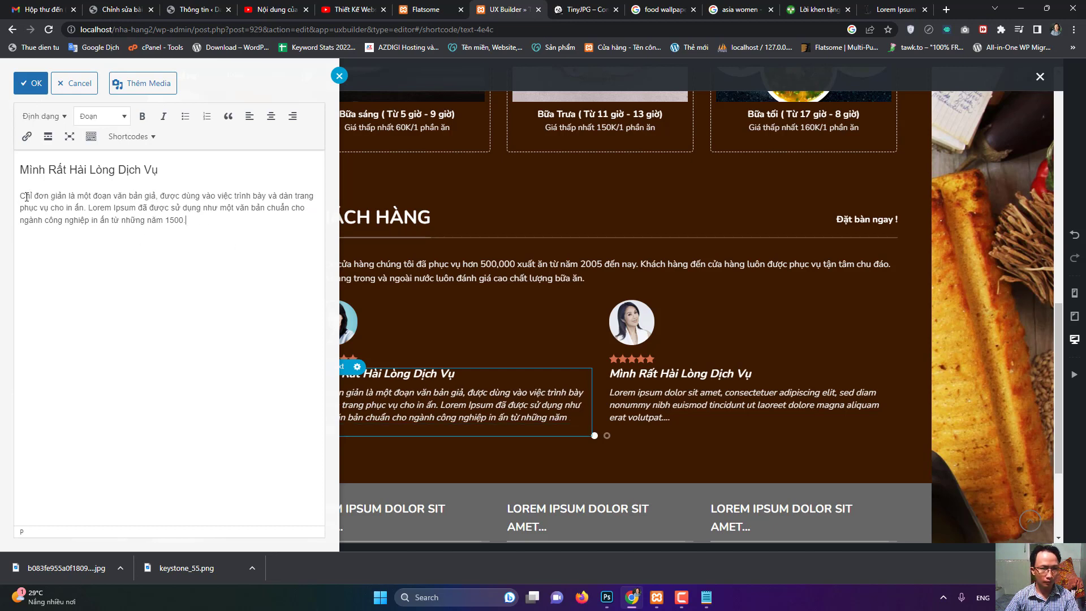
- Copy the first testimonial's paragraph over the second testimonial's placeholder paragraph and update the homepage
left_click_drag(22, 196, 205, 228)
key("ctrl+c")
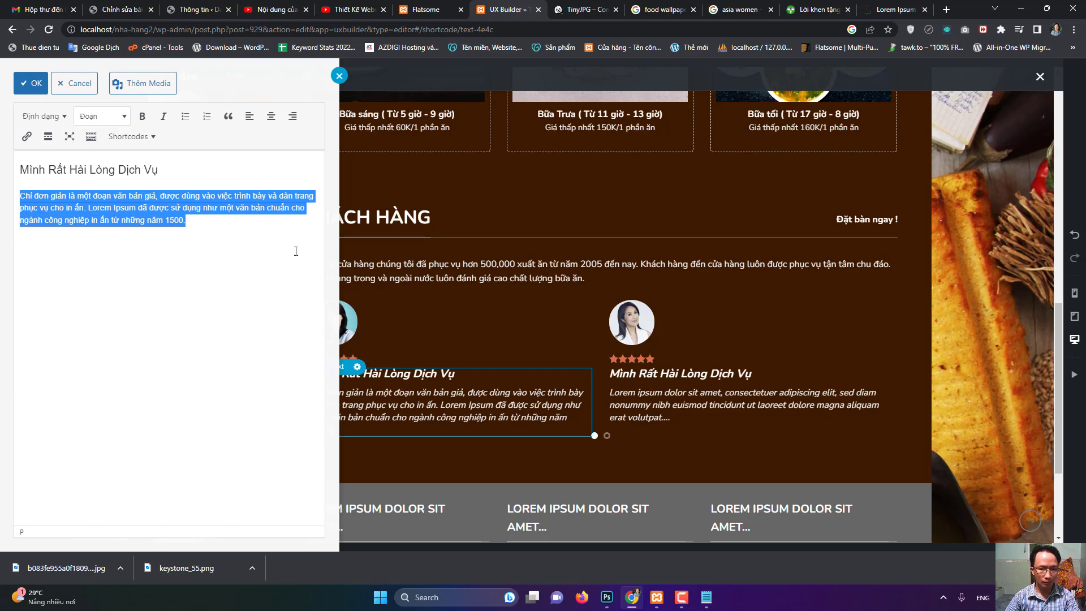
left_click(673, 405)
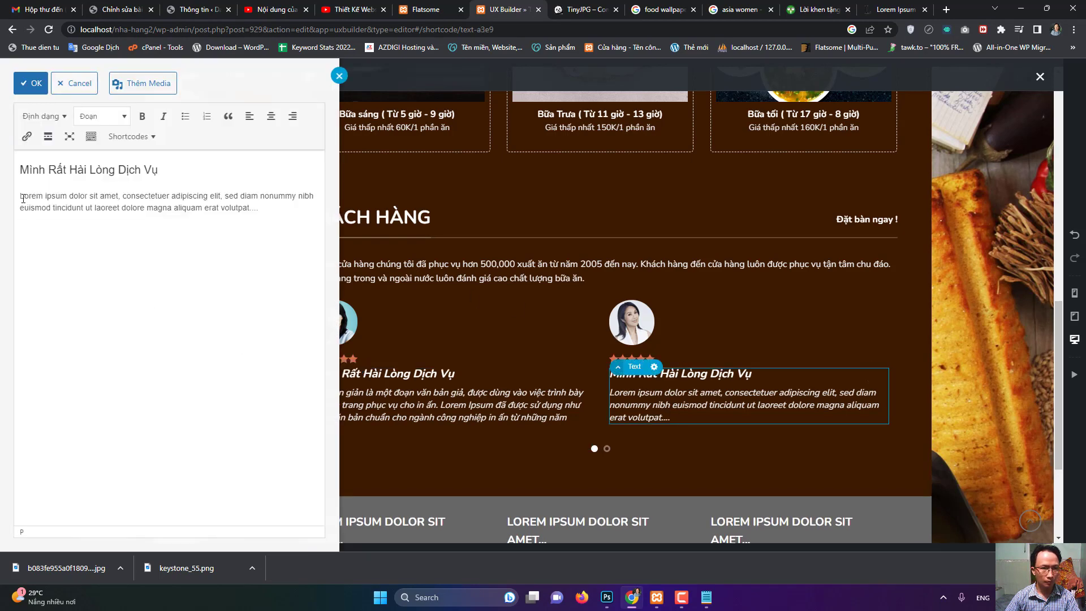
triple_click(127, 201)
key("ctrl+v")
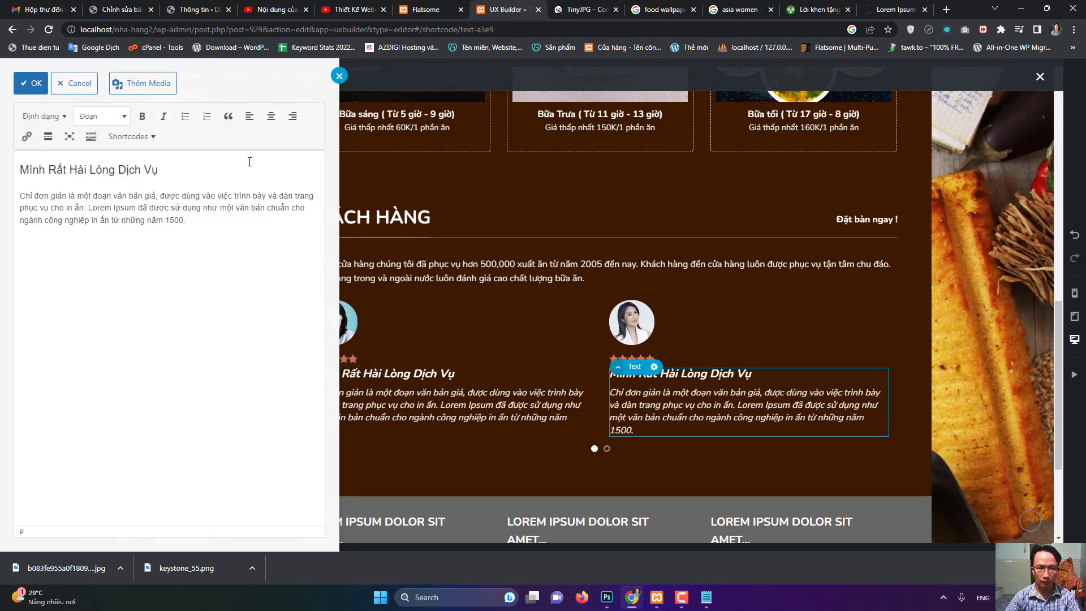
left_click(31, 84)
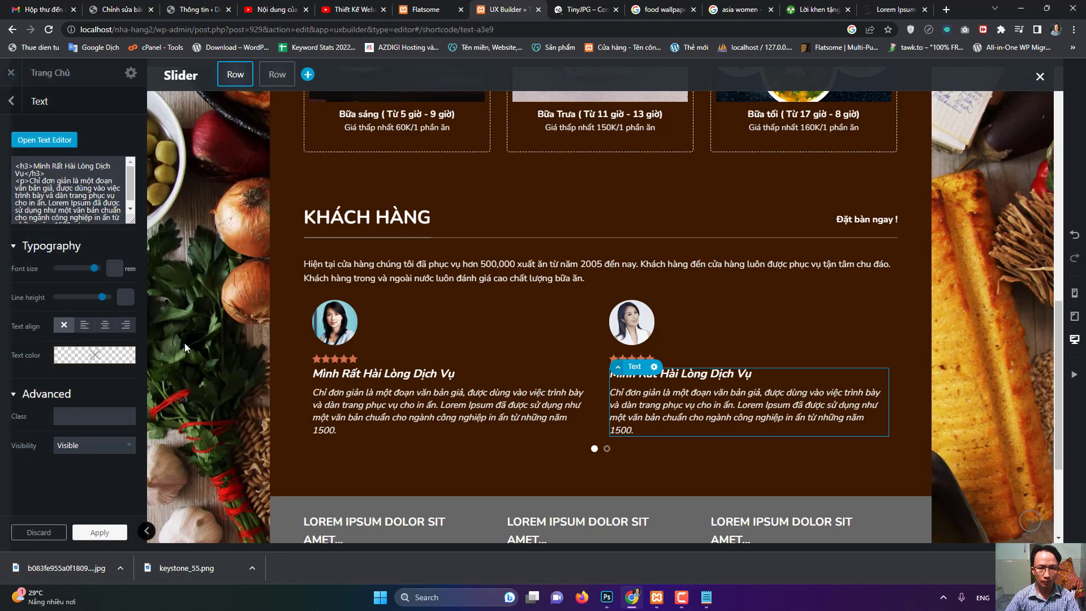
left_click(106, 536)
left_click(82, 531)
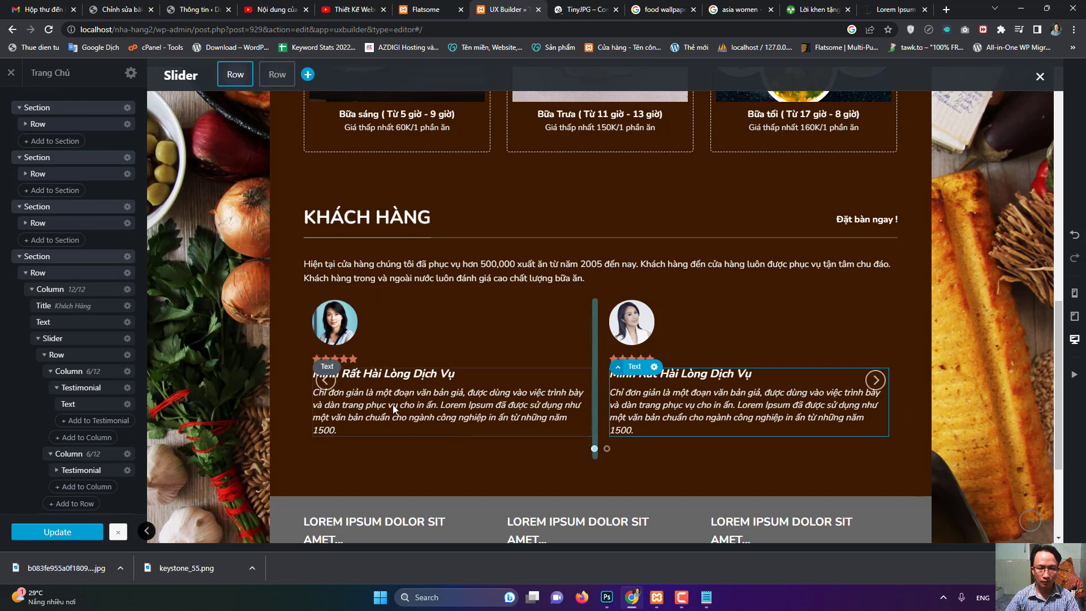
- Append a customer name with "Quận 10" to the first testimonial heading and one with "Quận 5" to the second, and update the page
left_click(492, 392)
left_click(174, 174)
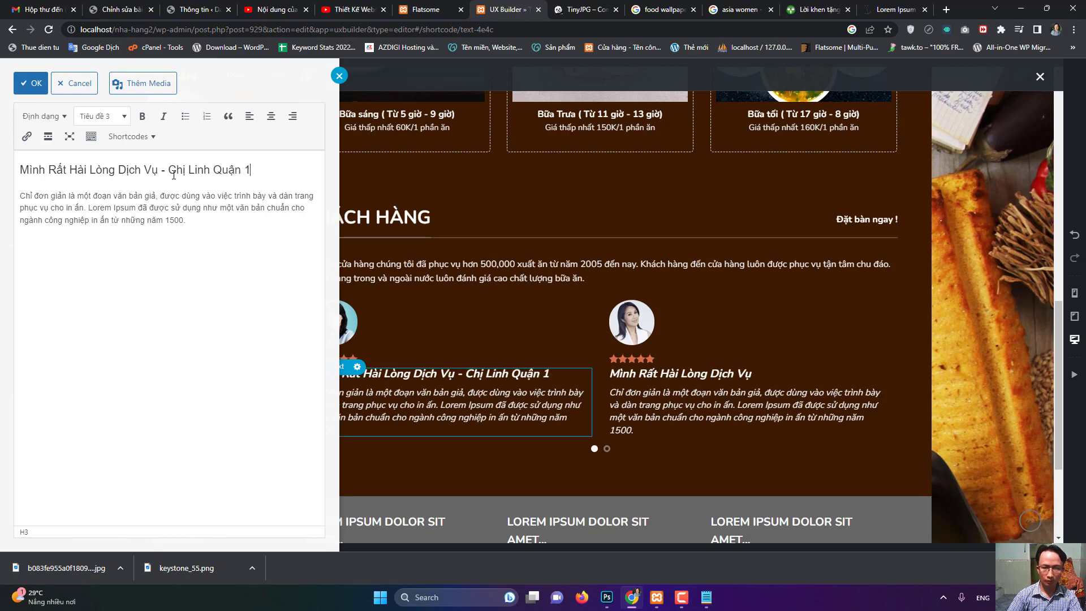
double_click(685, 375)
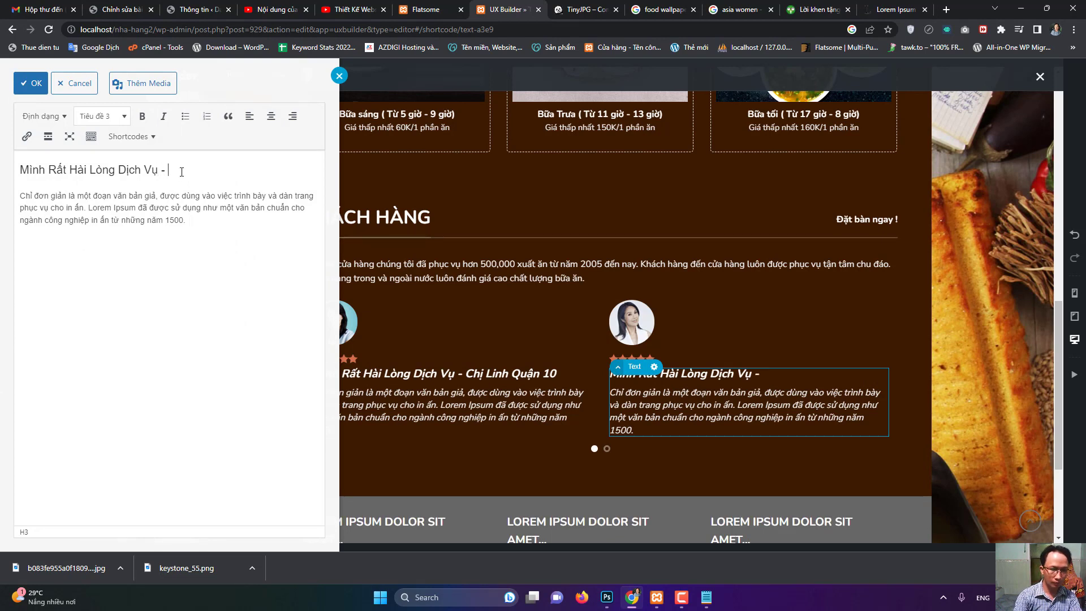
left_click(42, 83)
left_click(92, 536)
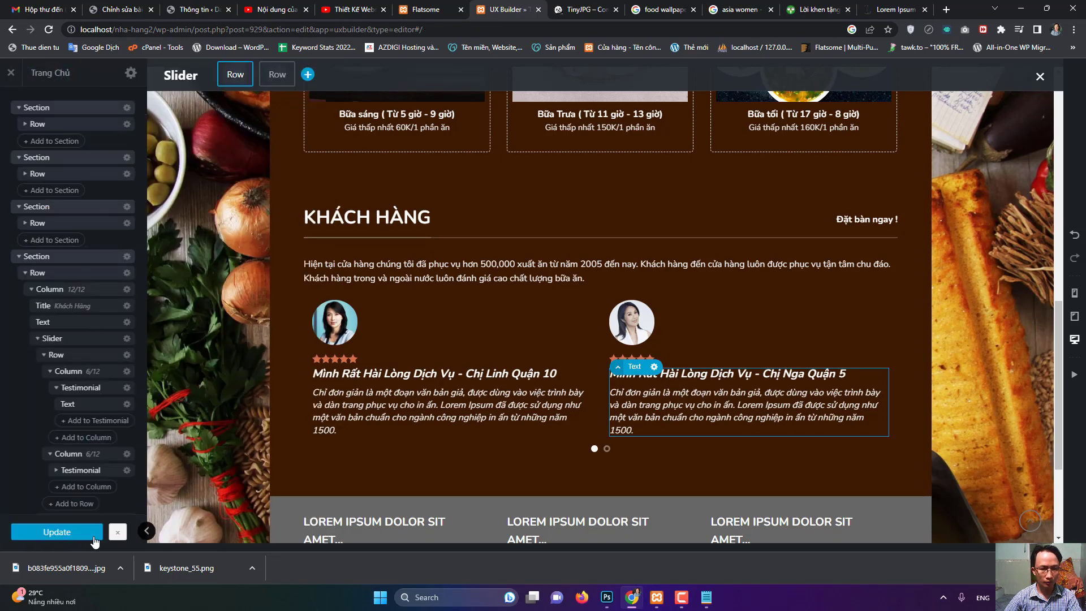
left_click(84, 531)
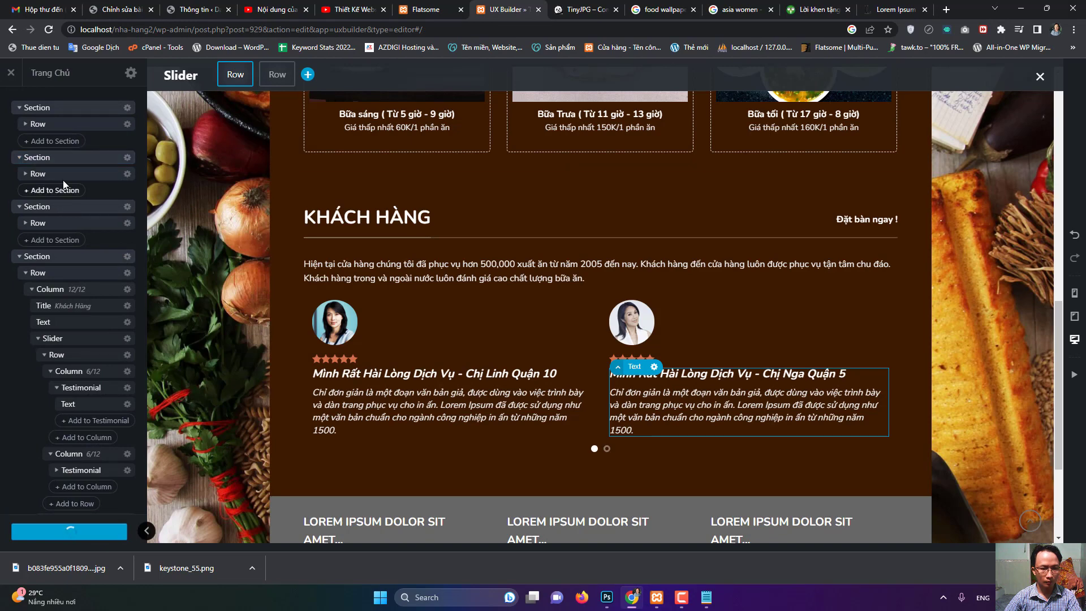
- Exit the builder to review the live homepage down to the Khách Hàng testimonials, and return to the "asia women" image results
left_click(11, 73)
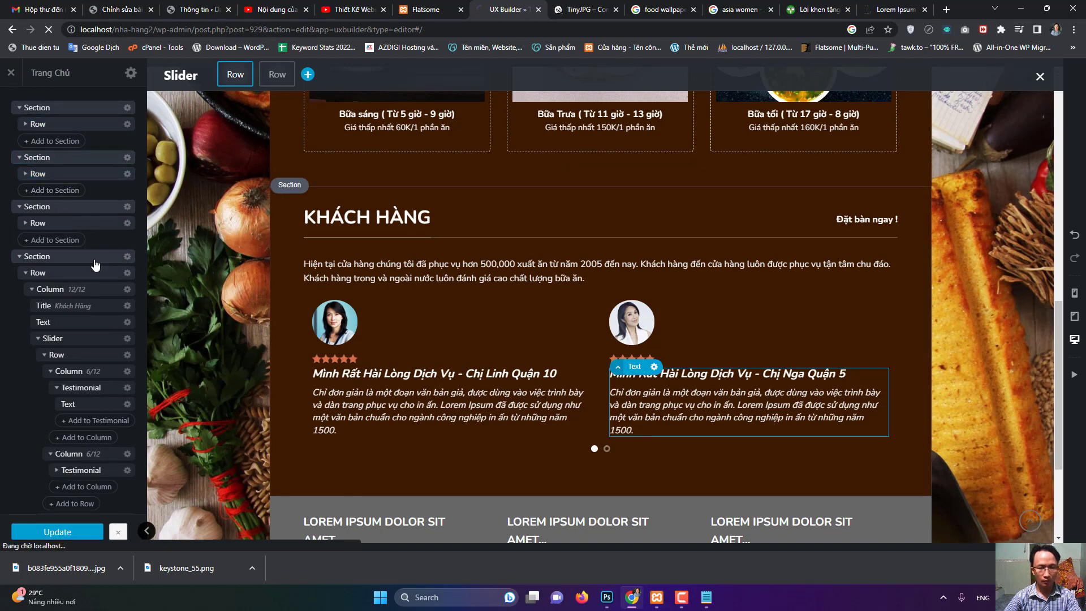
scroll(583, 381, "down", 15)
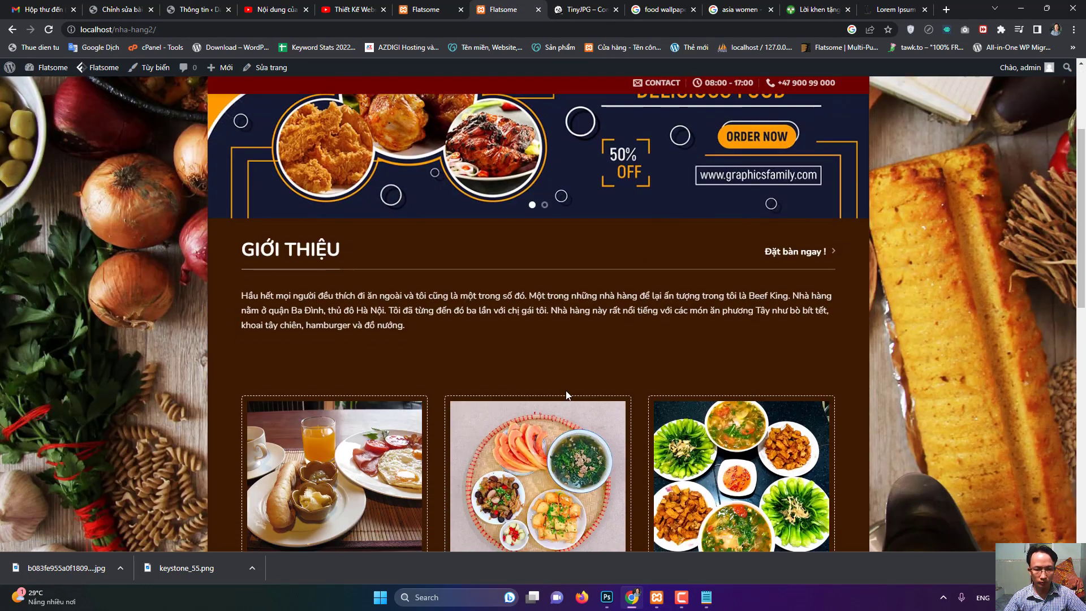
scroll(805, 335, "up", 5)
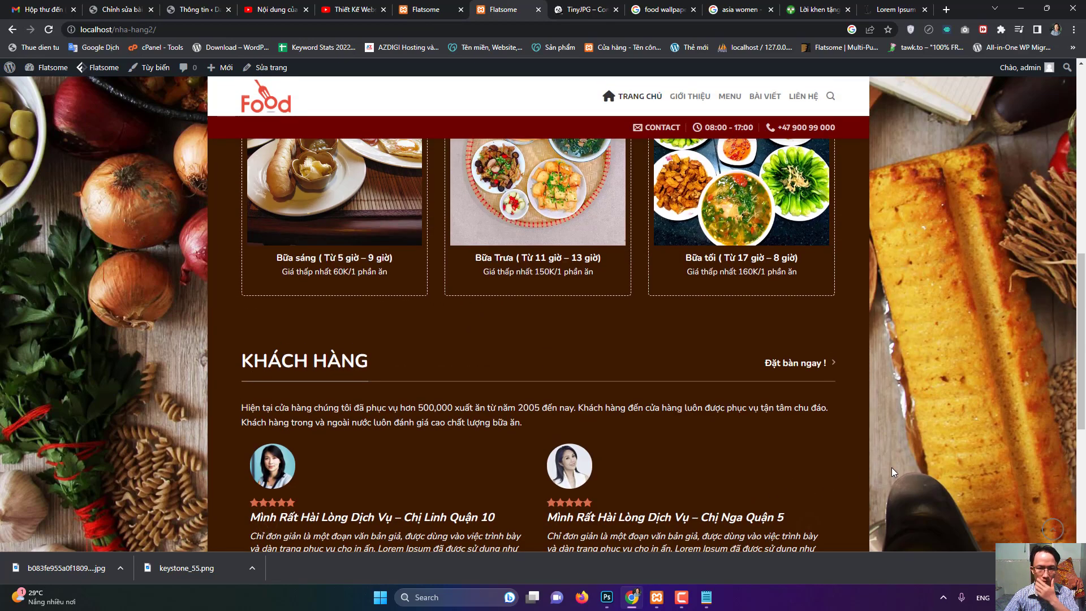
scroll(893, 468, "up", 8)
scroll(849, 435, "down", 6)
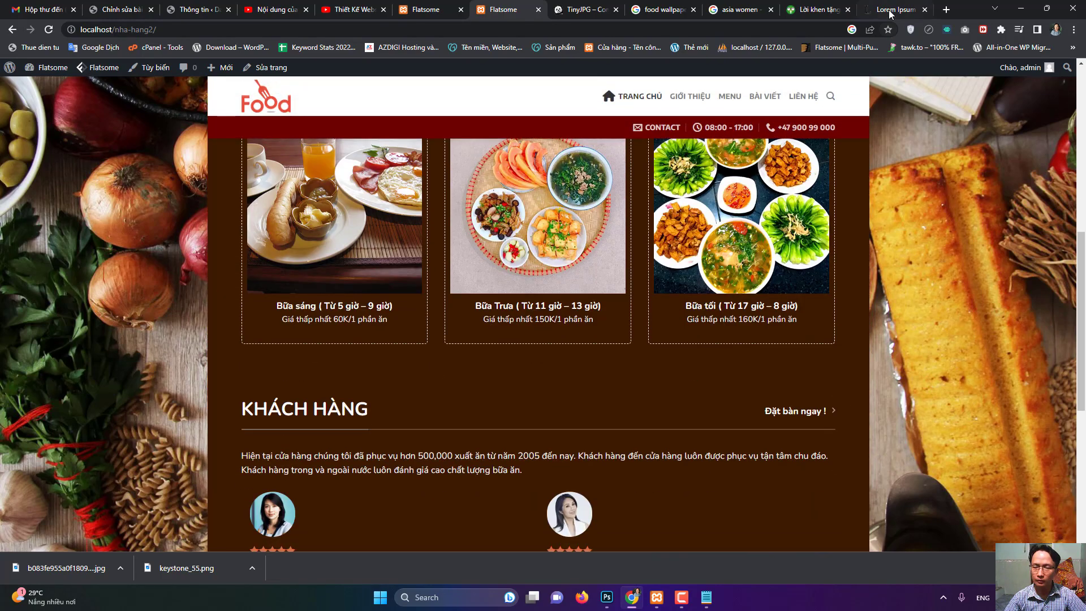
left_click(735, 9)
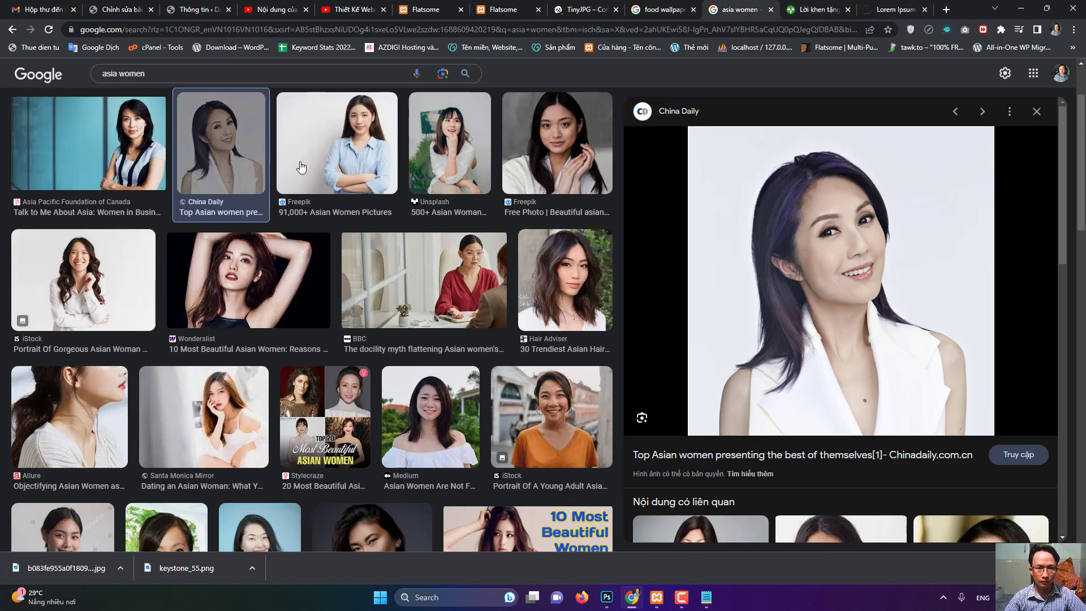
left_click(368, 162)
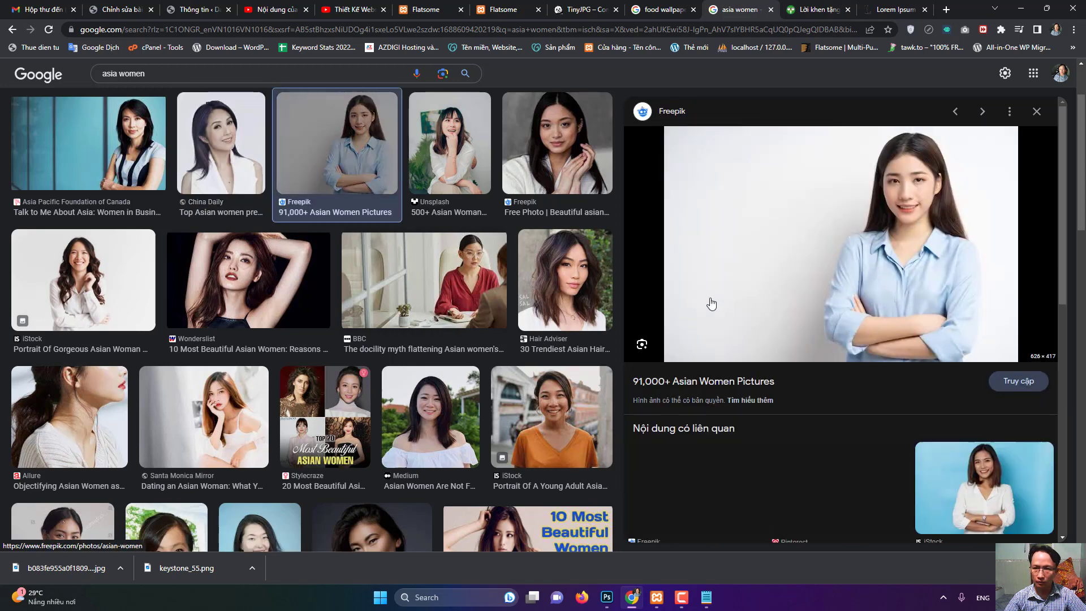
right_click(899, 217)
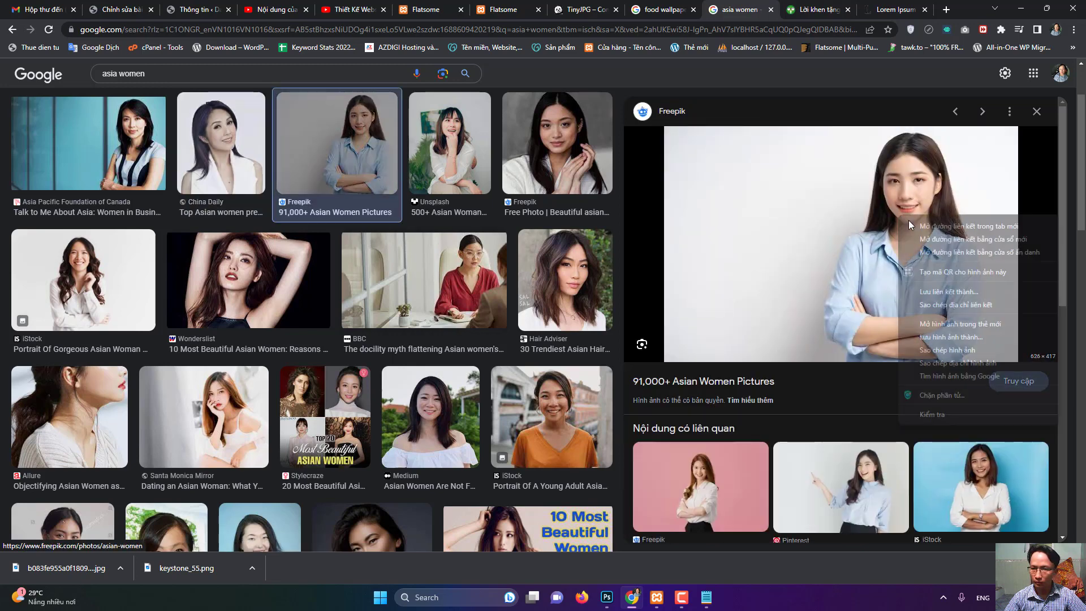
left_click(950, 338)
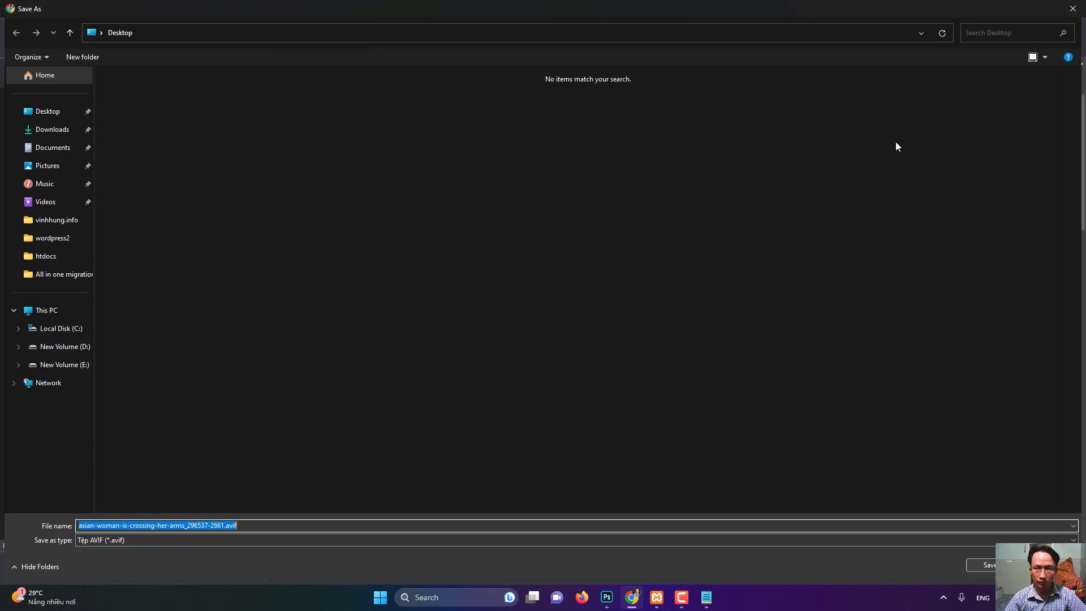
left_click(1072, 8)
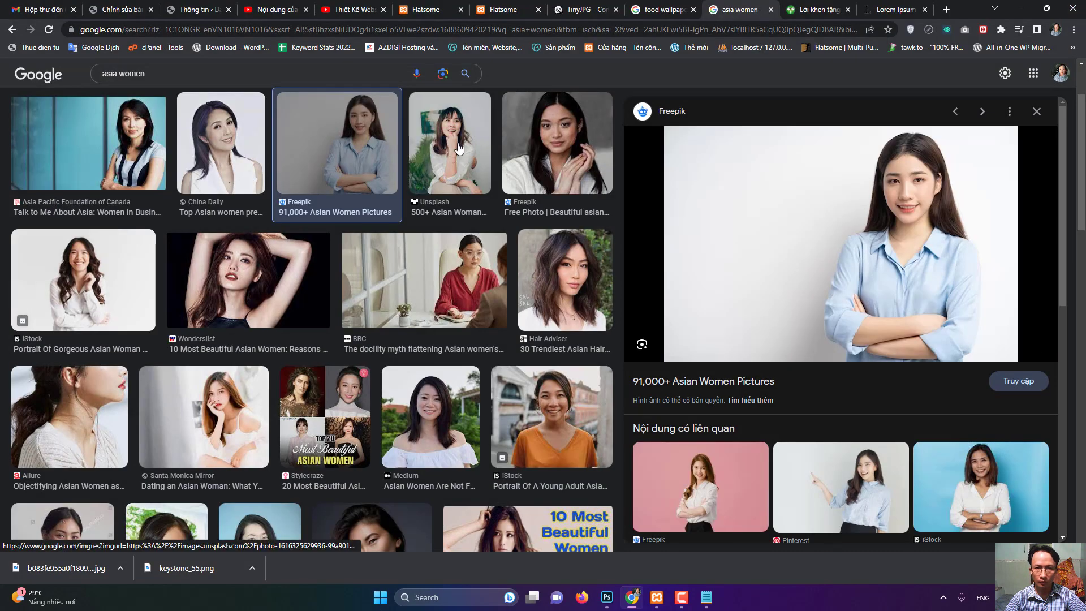
- Save the Unsplash portrait of the seated woman in a white blouse to the Desktop as a JPEG
left_click(431, 190)
left_click(878, 353)
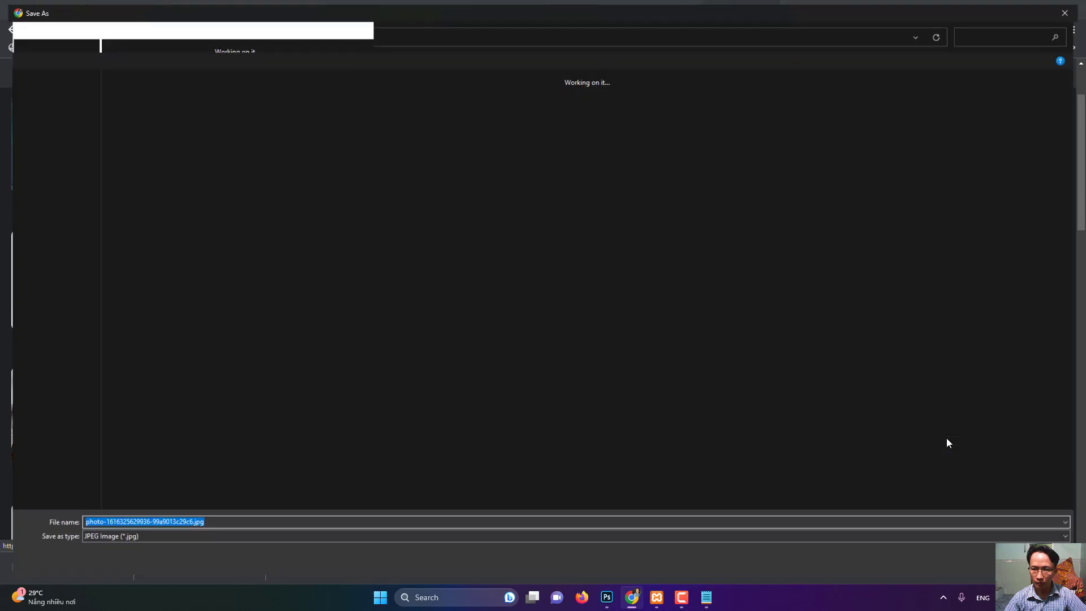
left_click(986, 562)
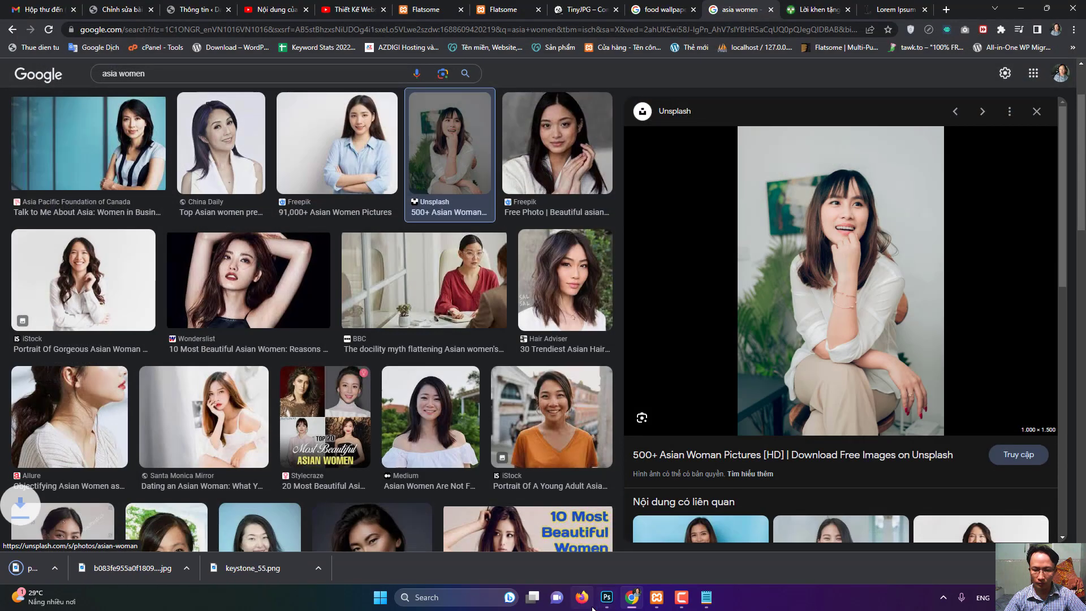
- Open the saved Unsplash portrait in Photoshop and crop it to a 1:1 square of about 816 px around the woman's head and upper body
key("alt+Tab")
left_click(25, 7)
left_click(34, 31)
double_click(995, 310)
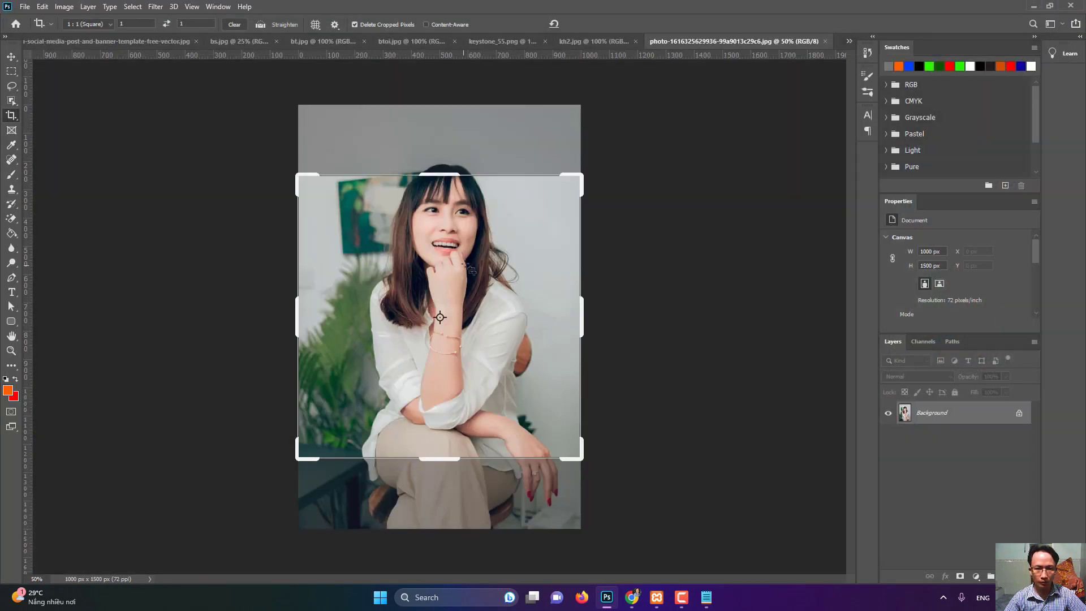
left_click_drag(513, 344, 515, 414)
left_click_drag(456, 174, 446, 199)
key("Return")
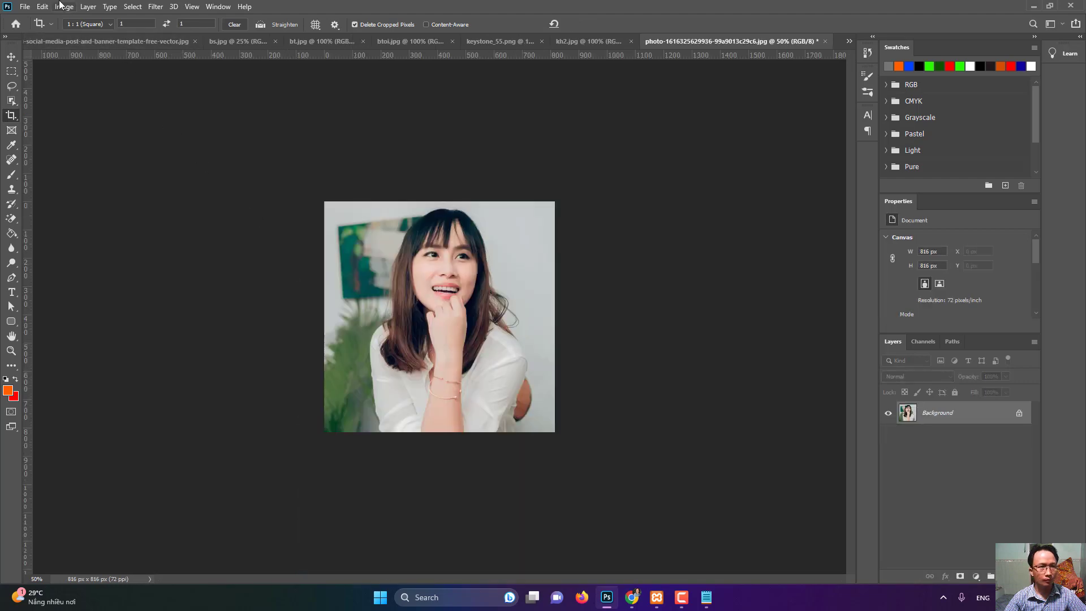
- Save the cropped portrait to the Desktop as a JPEG named kh3, accepting the JPEG options
left_click(25, 7)
left_click(51, 143)
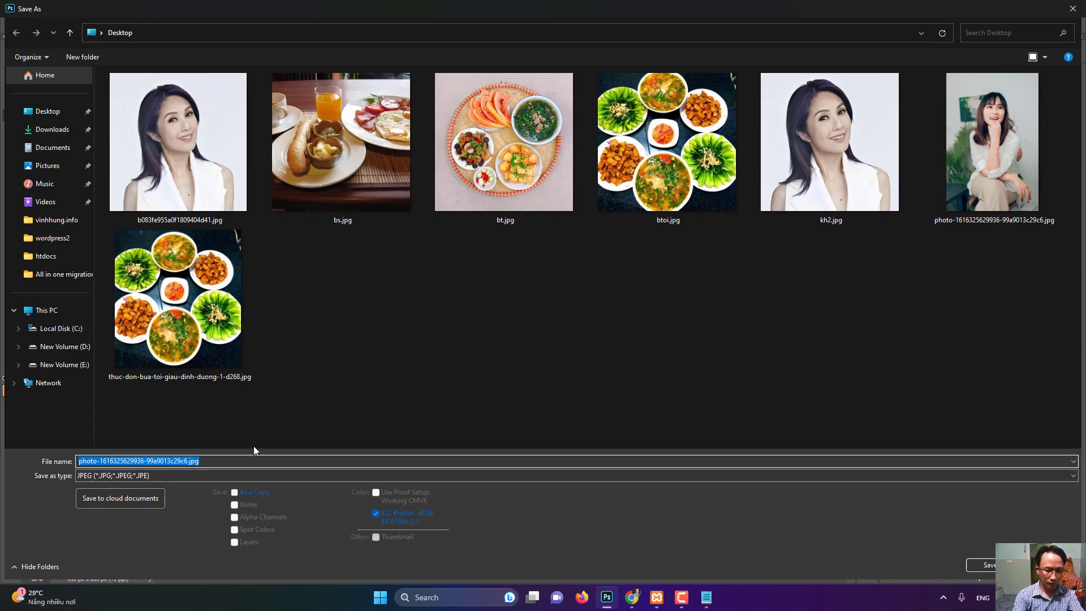
type("kh3")
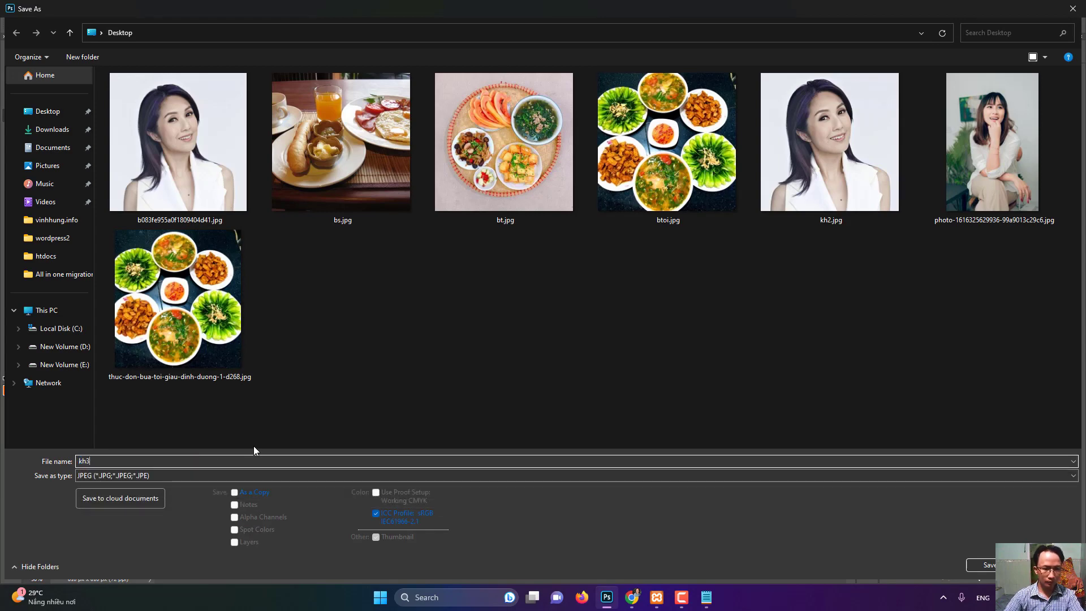
left_click(988, 565)
left_click(604, 148)
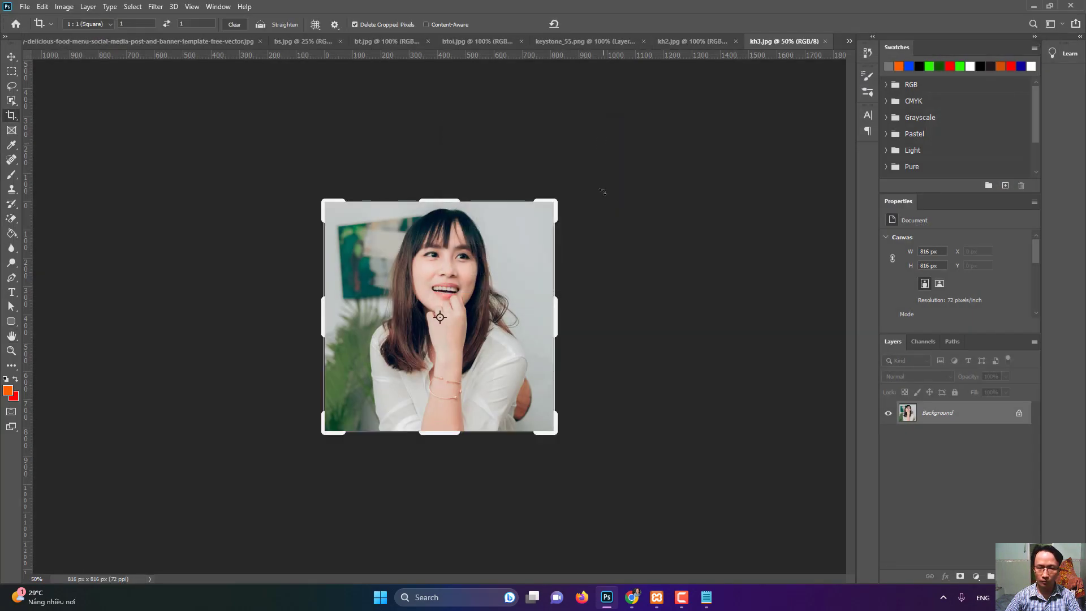
- Resize the kh3.jpg image to 400 × 400 pixels
key("ctrl+alt+i")
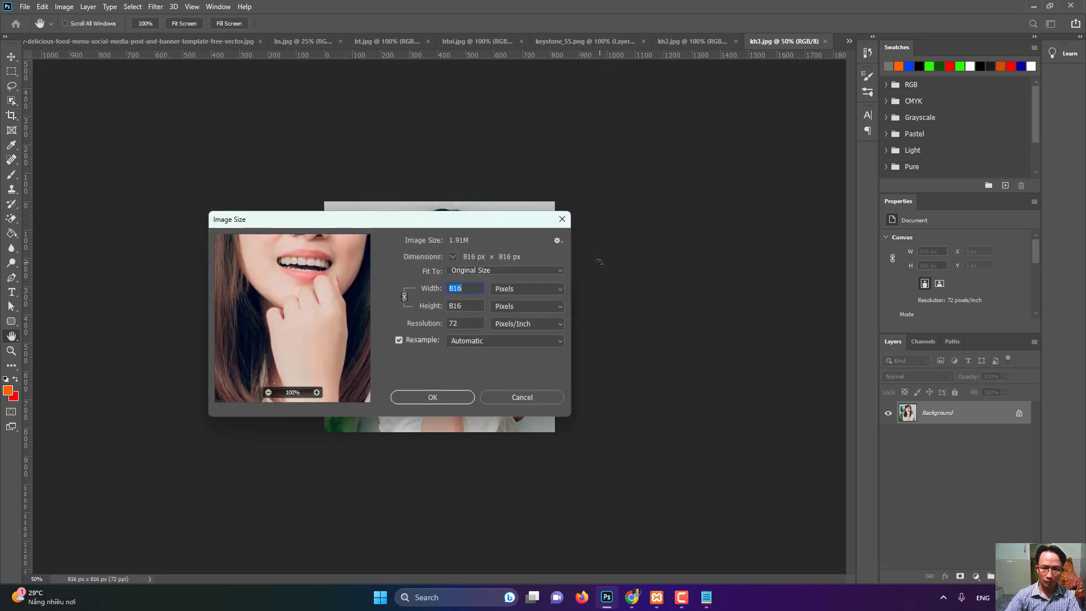
type("400")
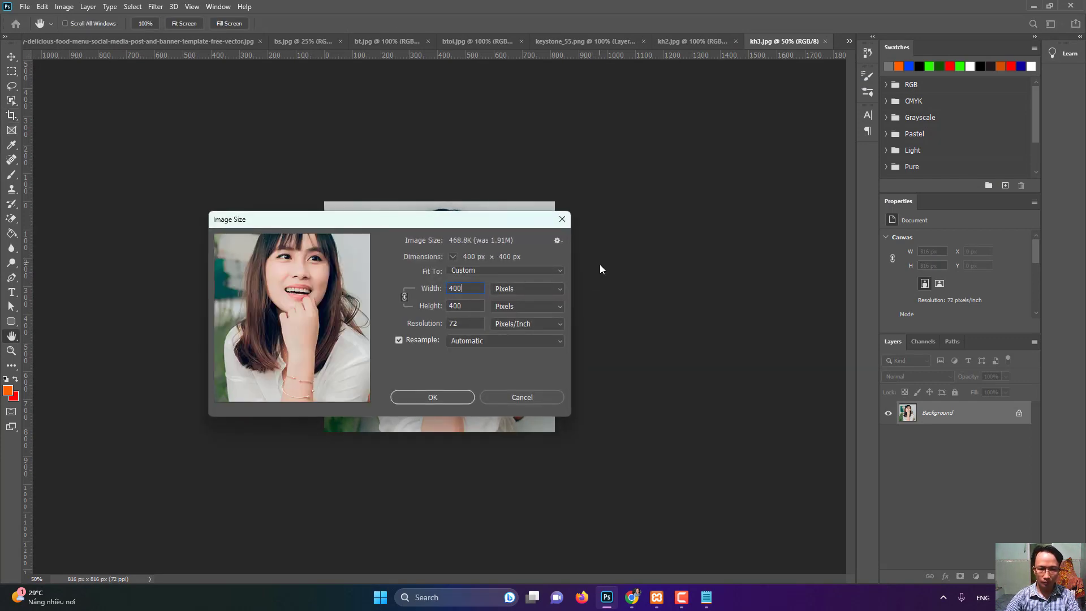
left_click(433, 397)
key("c")
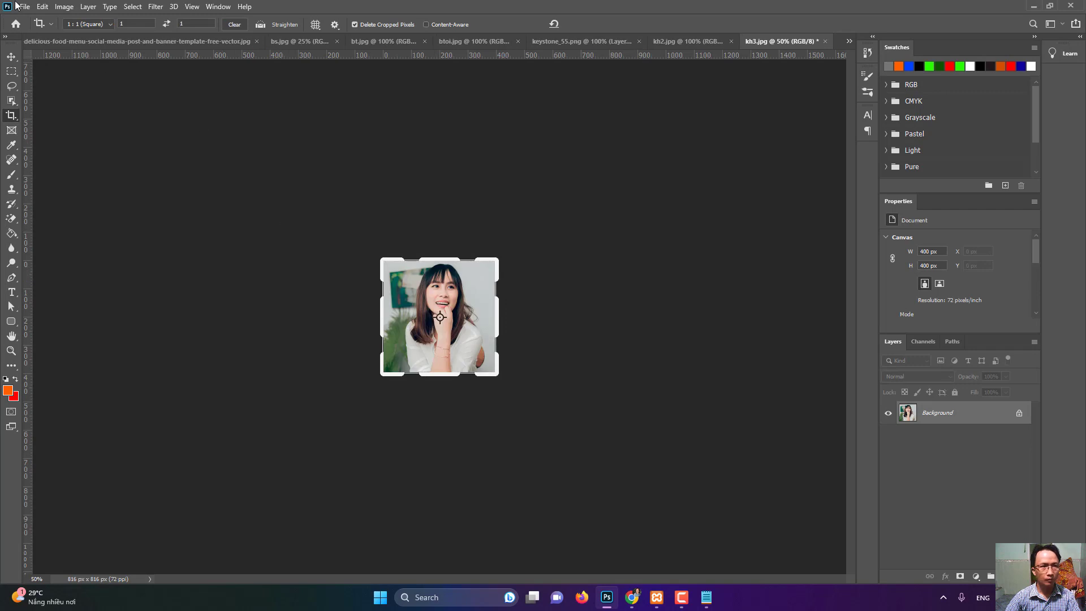
- Save the resized portrait over the existing kh3.jpg on the Desktop at Maximum quality 12
left_click(22, 7)
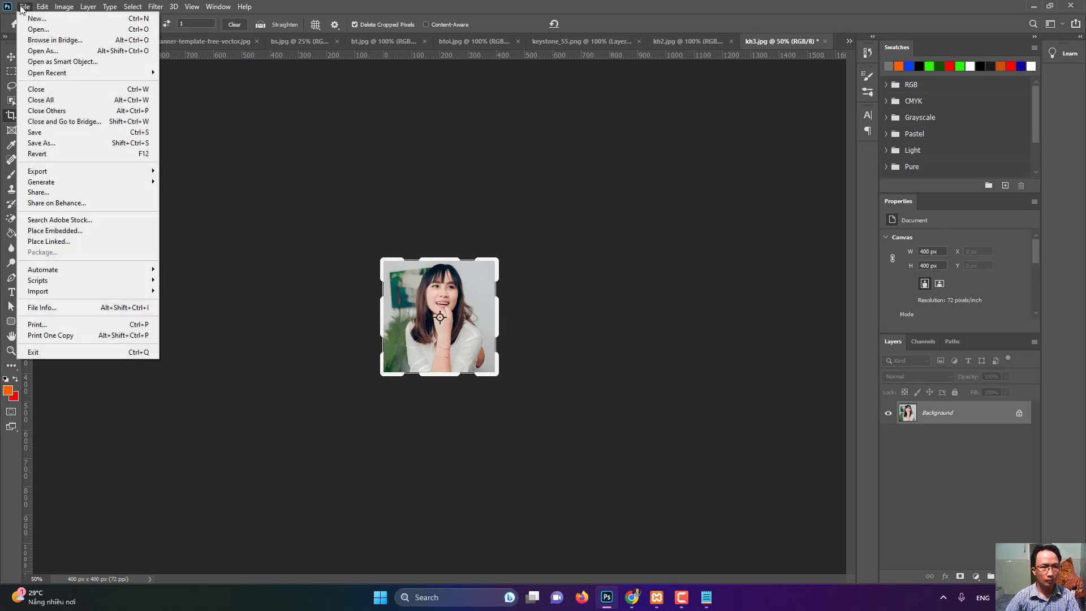
left_click(42, 143)
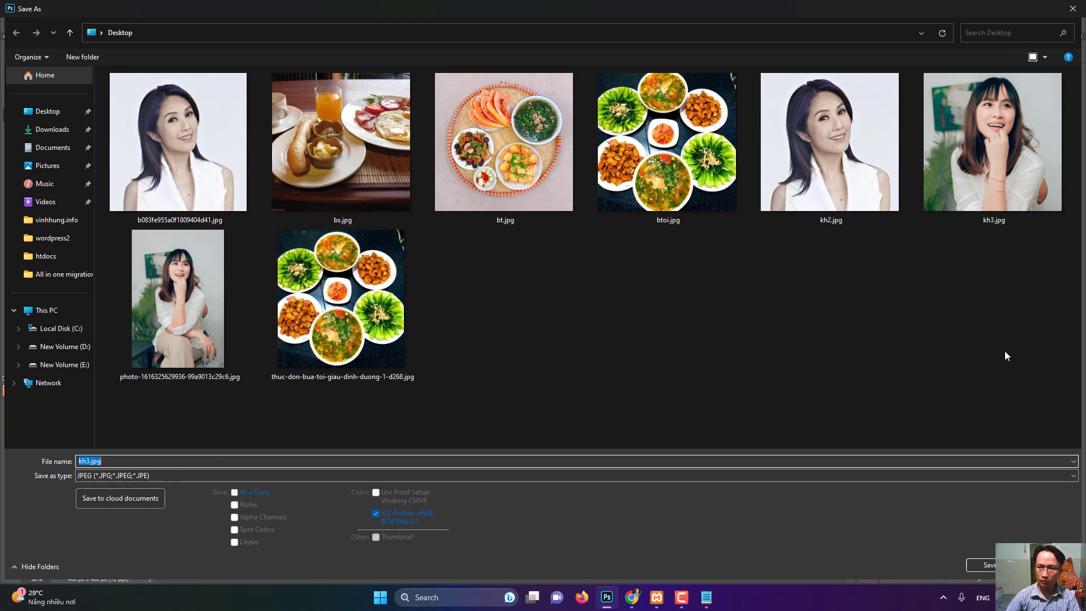
left_click(983, 565)
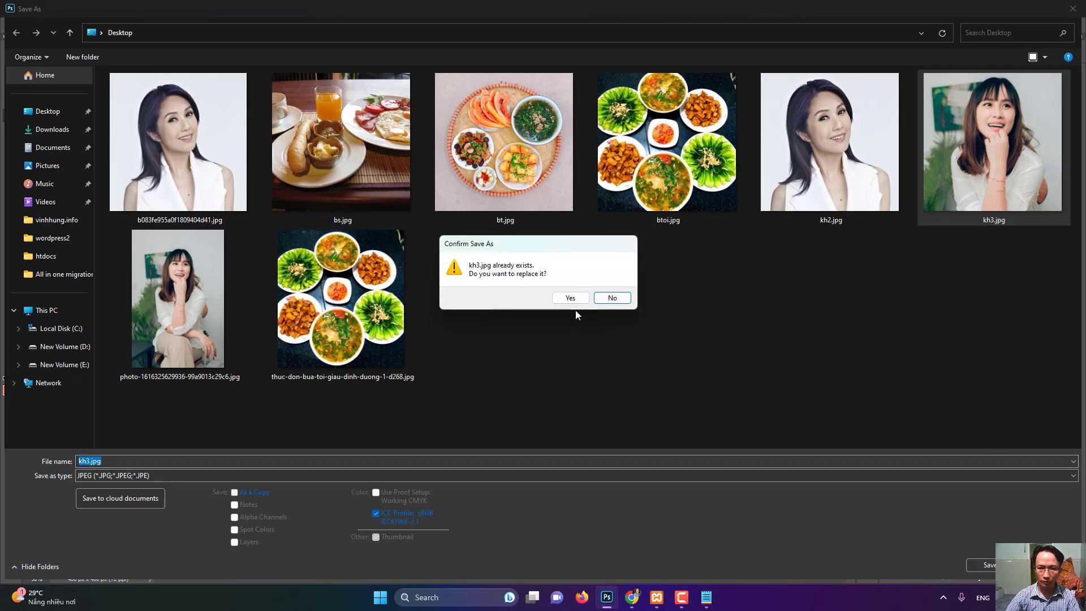
left_click(570, 298)
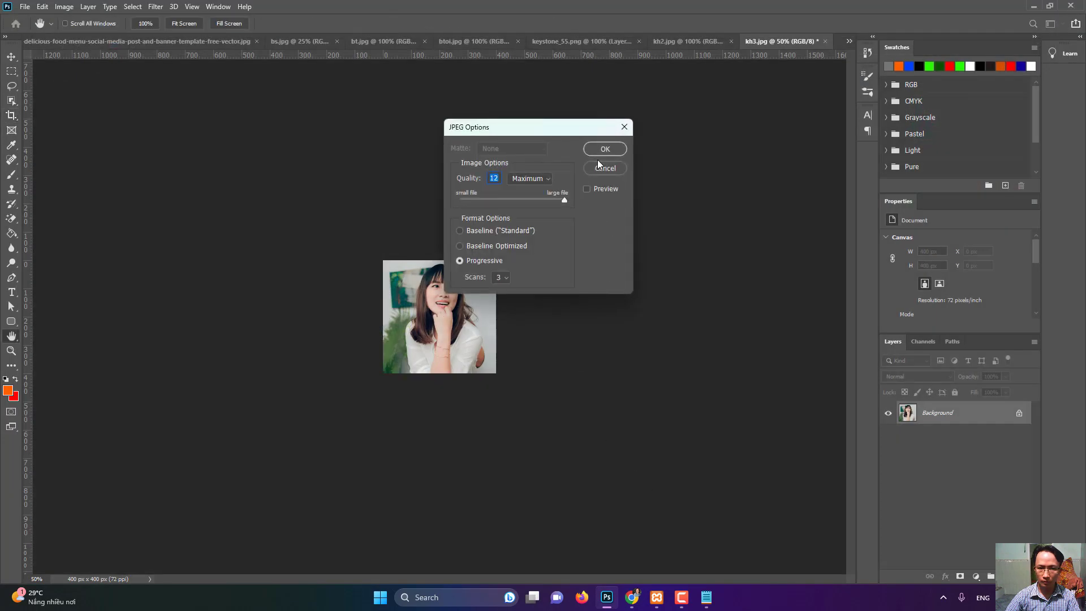
key("Return")
key("c")
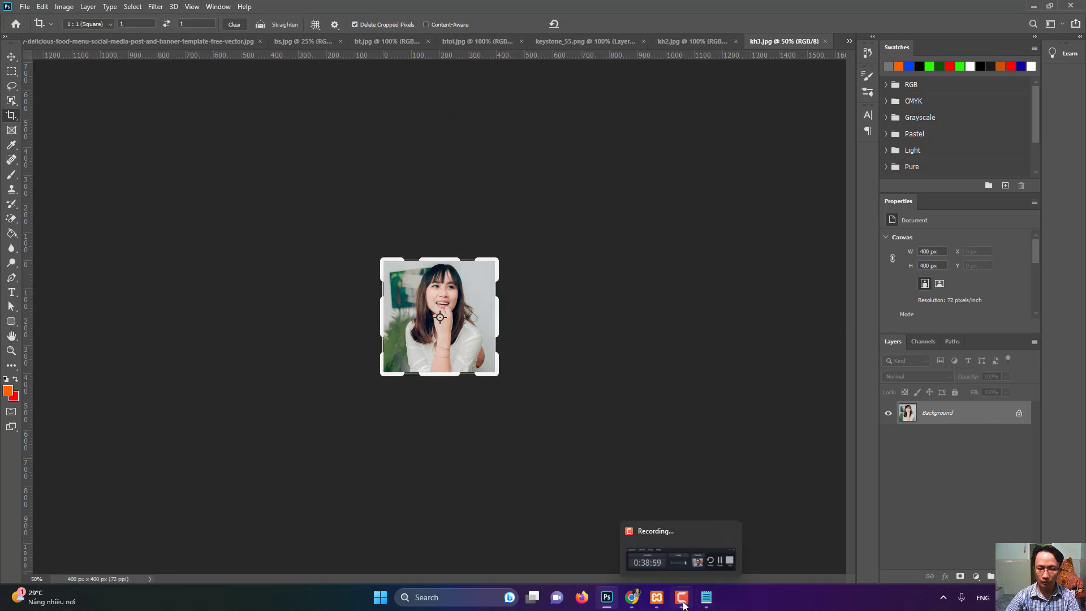
- Switch to Chrome, open the homepage in UX Builder and go to the second slide of the Khách Hàng slider
left_click(684, 601)
left_click(684, 601)
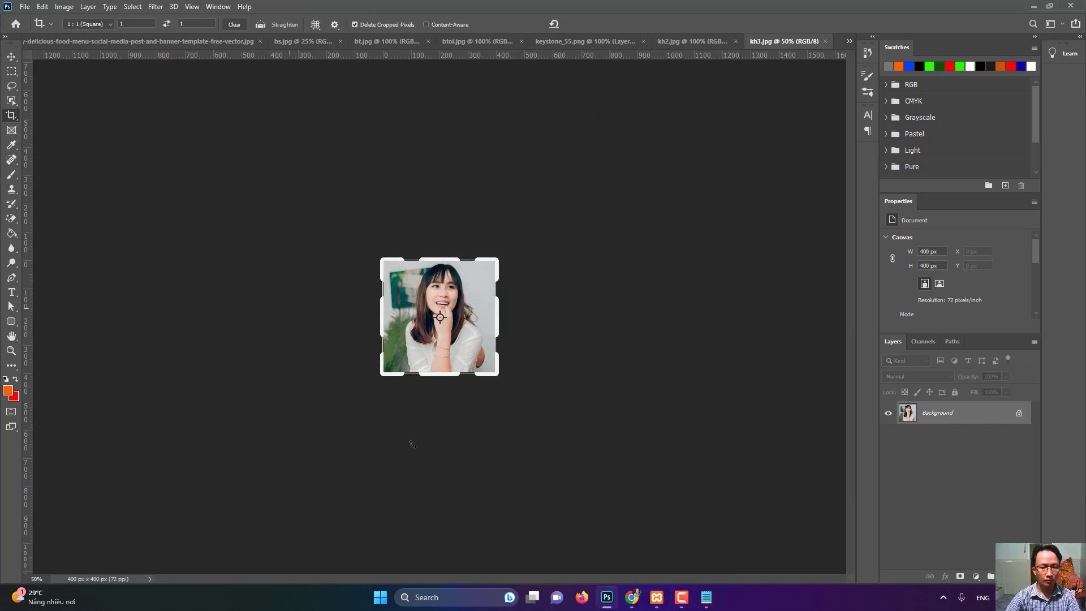
left_click(632, 598)
left_click(485, 7)
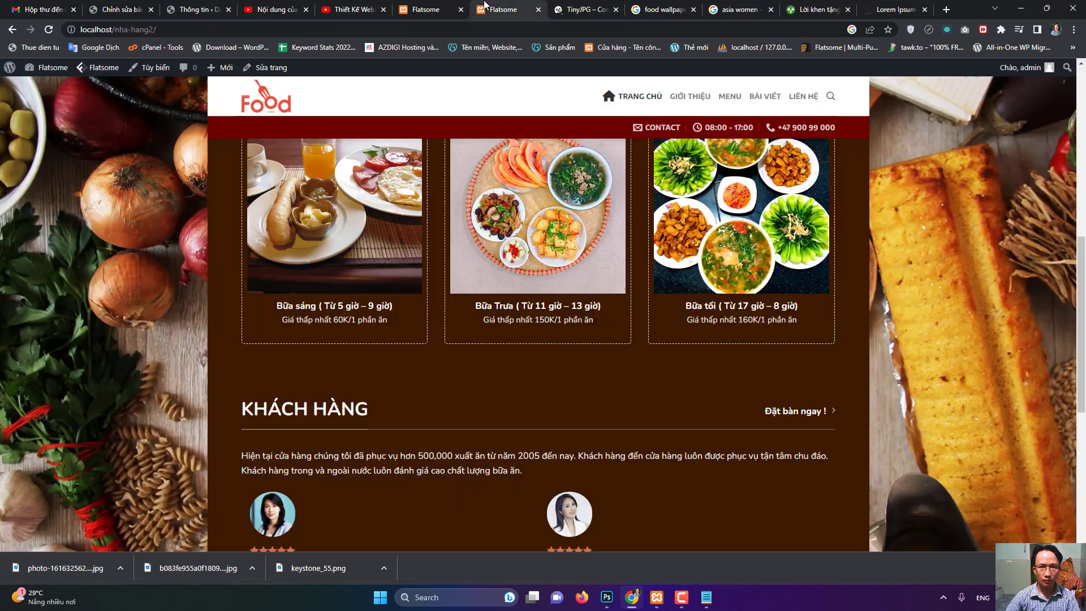
left_click(258, 98)
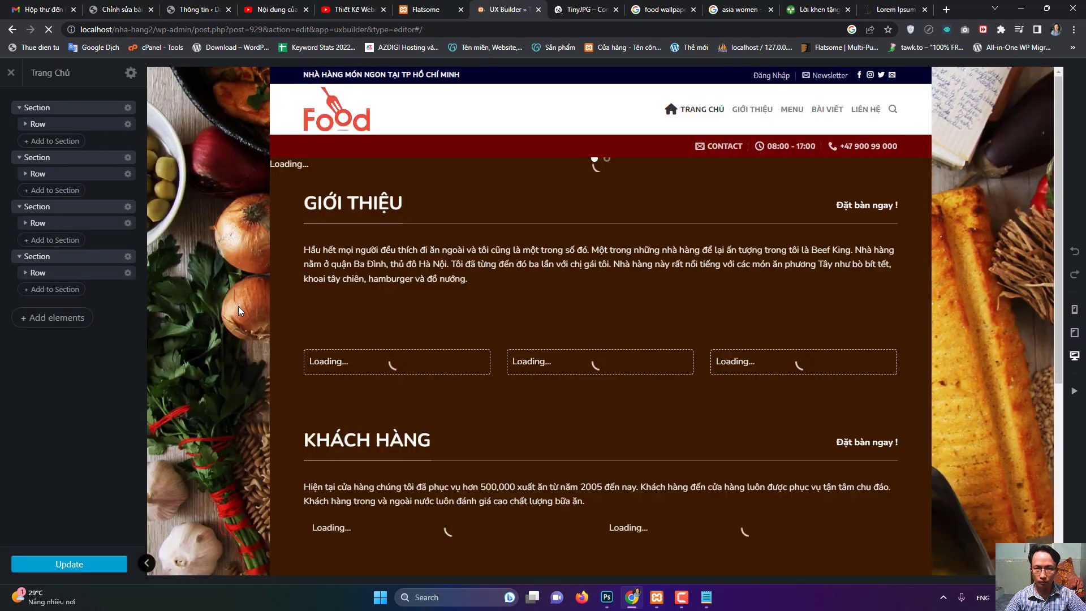
scroll(229, 307, "down", 10)
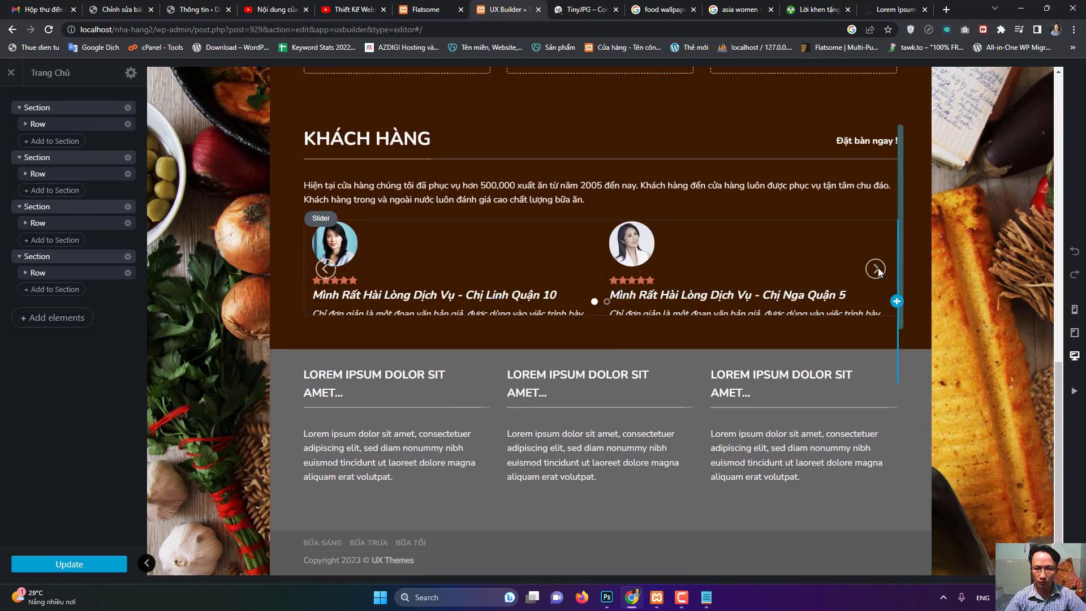
left_click(876, 269)
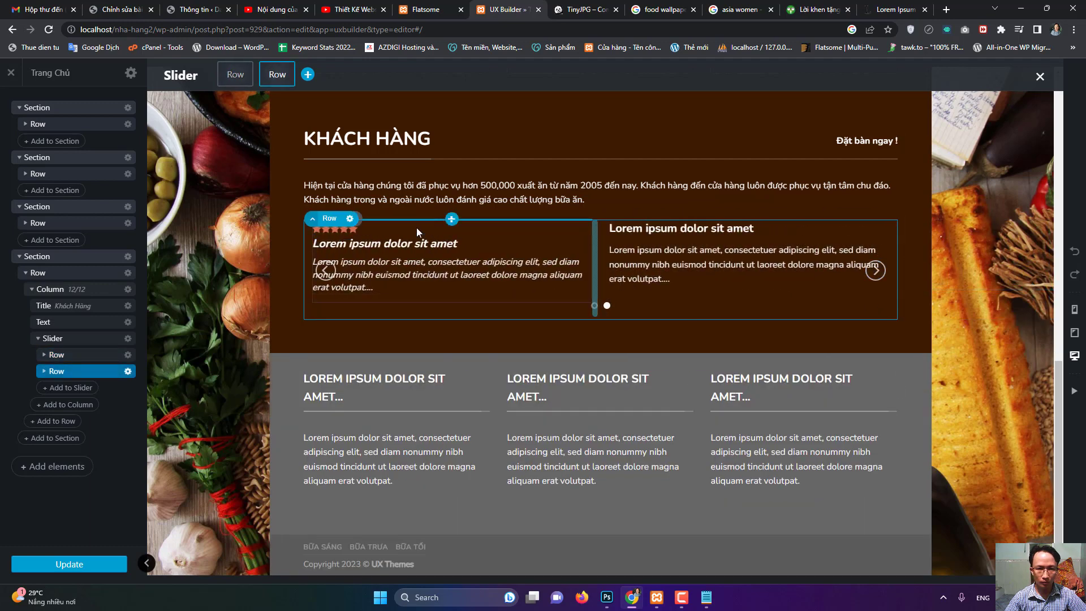
- Upload kh3.jpg from the Desktop as the image of the first testimonial on the second slide
left_click(417, 228)
left_click(89, 145)
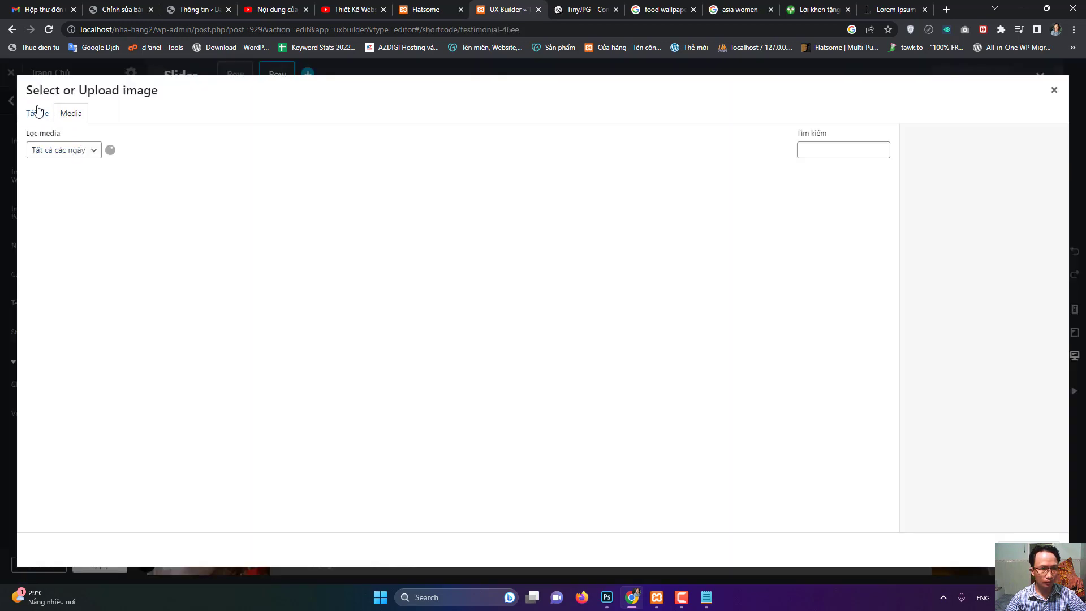
left_click(539, 306)
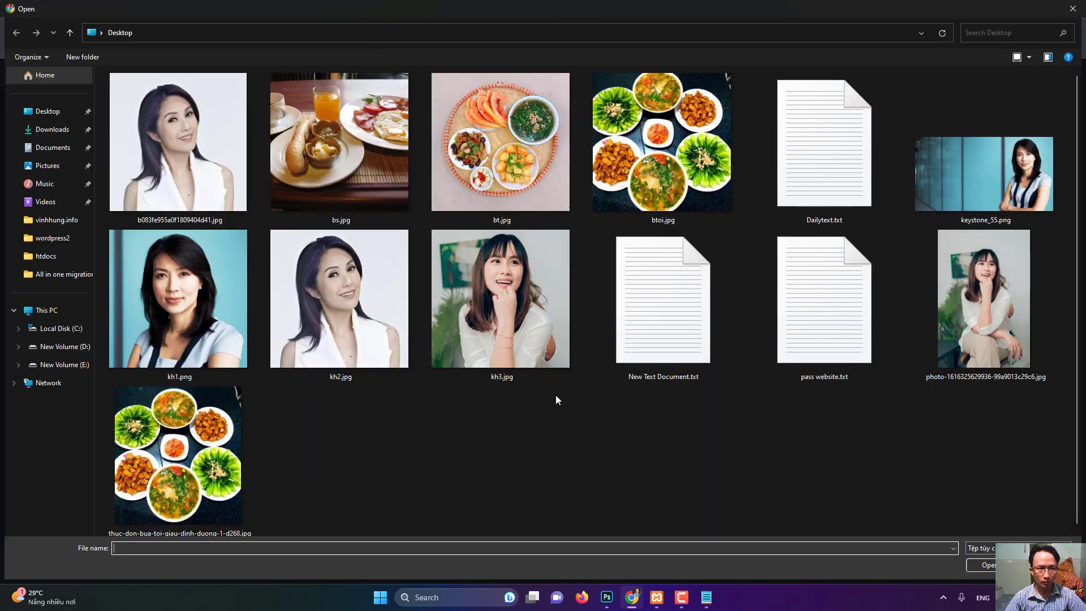
double_click(511, 349)
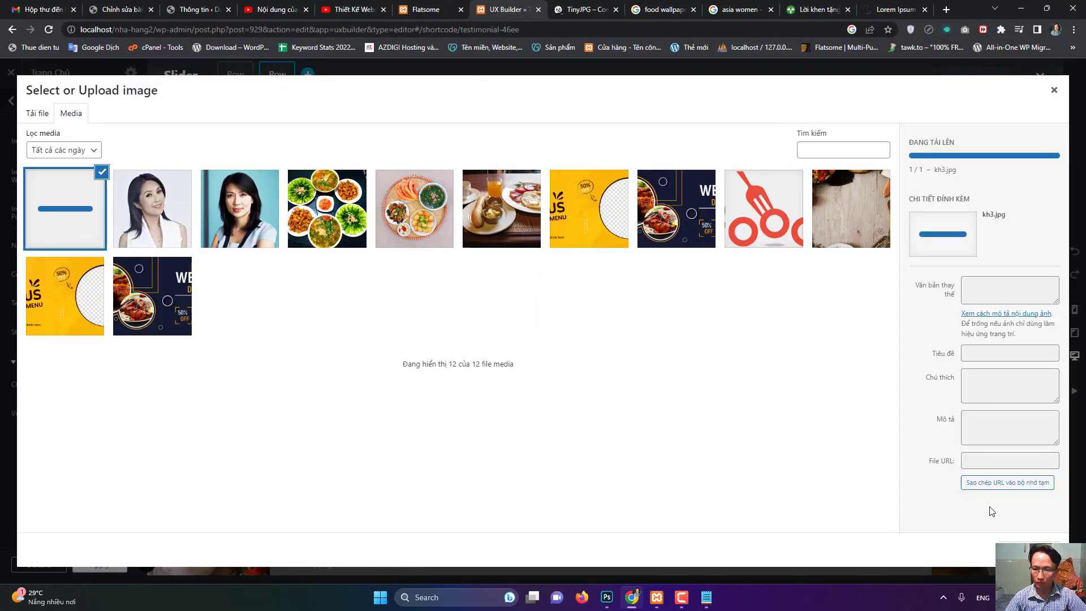
left_click(1028, 553)
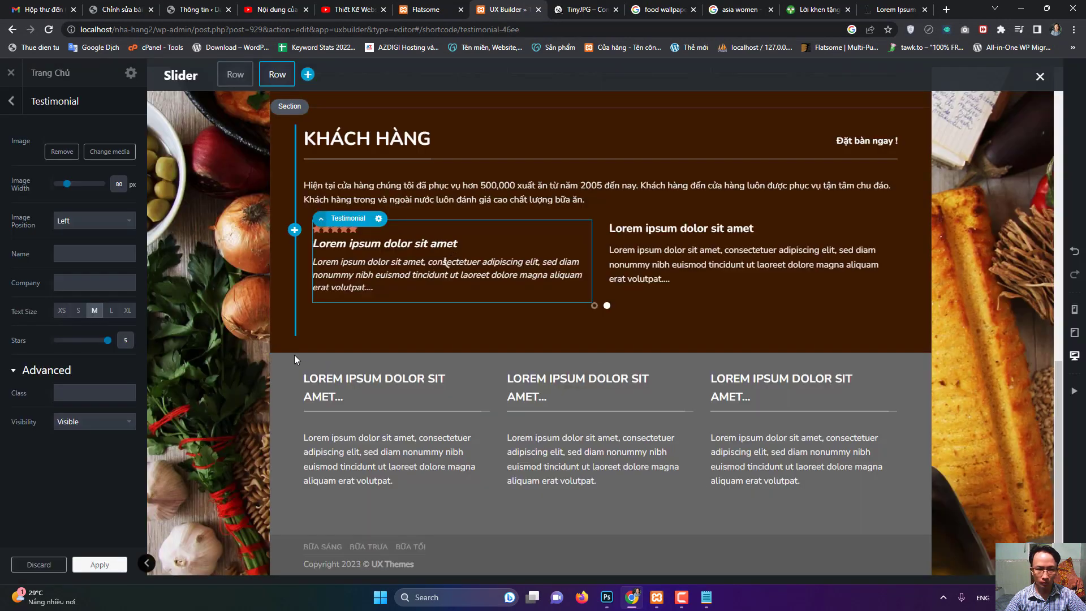
- Set that testimonial's image position to Top, apply the settings and update the page
left_click(83, 307)
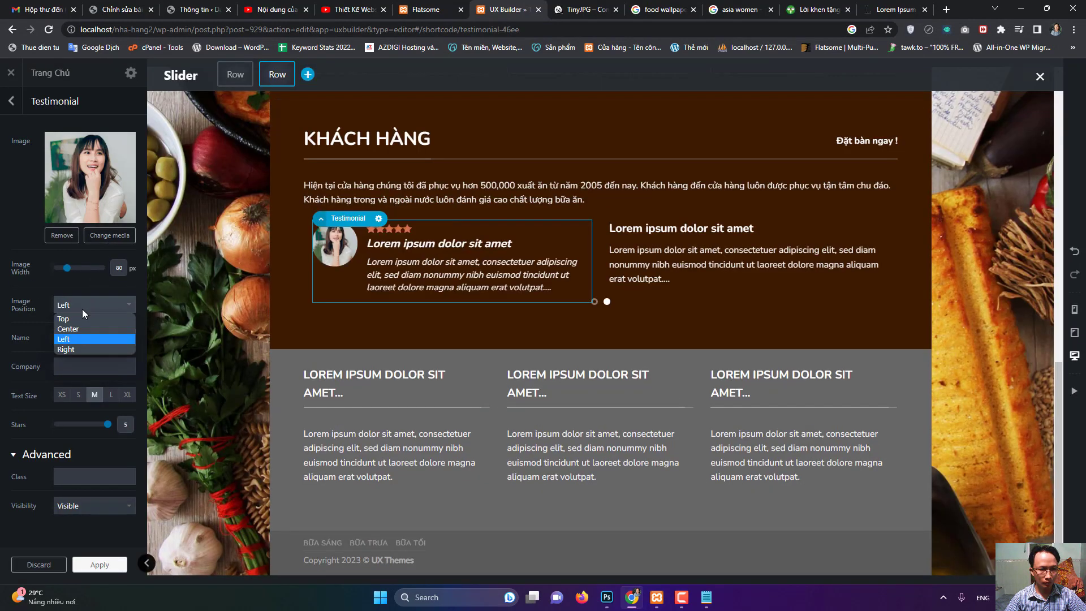
left_click(83, 320)
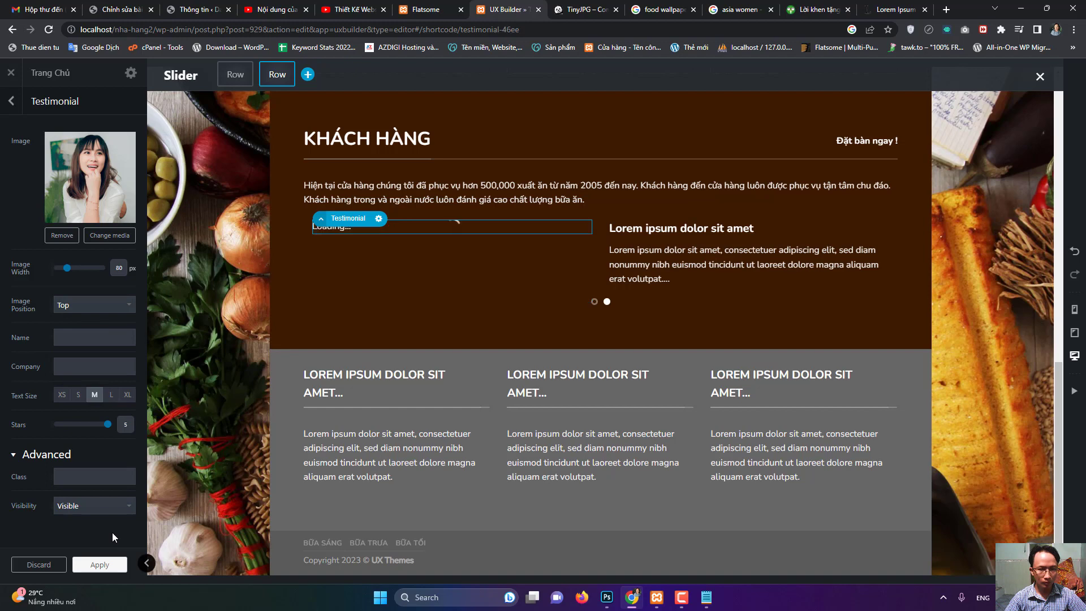
left_click(99, 565)
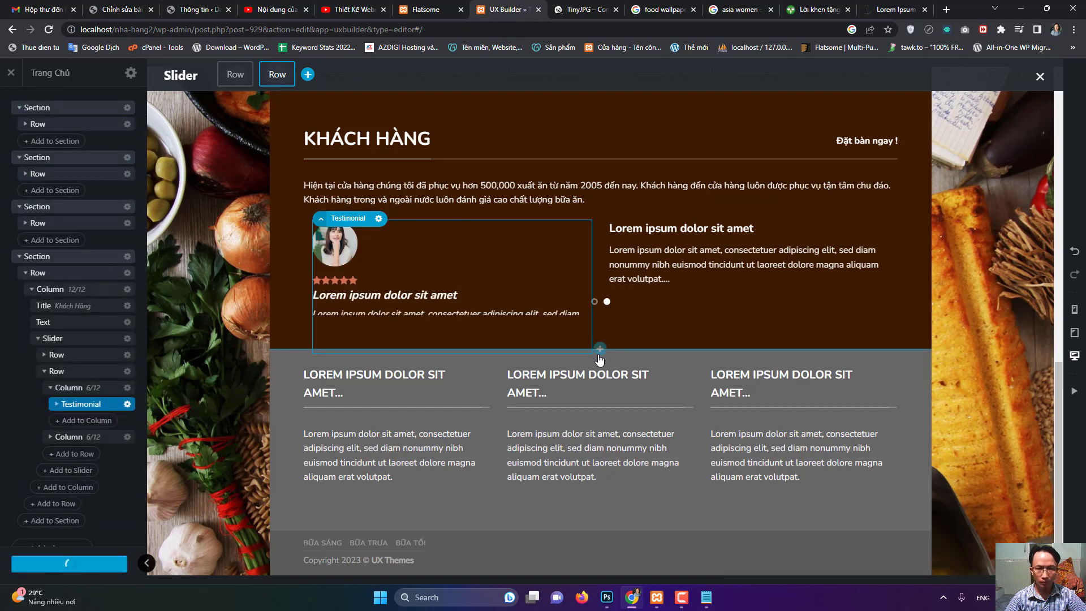
- Save the iStock portrait of the laughing woman in a white shirt from the "asia women" results to the Desktop as a JPEG
left_click(736, 10)
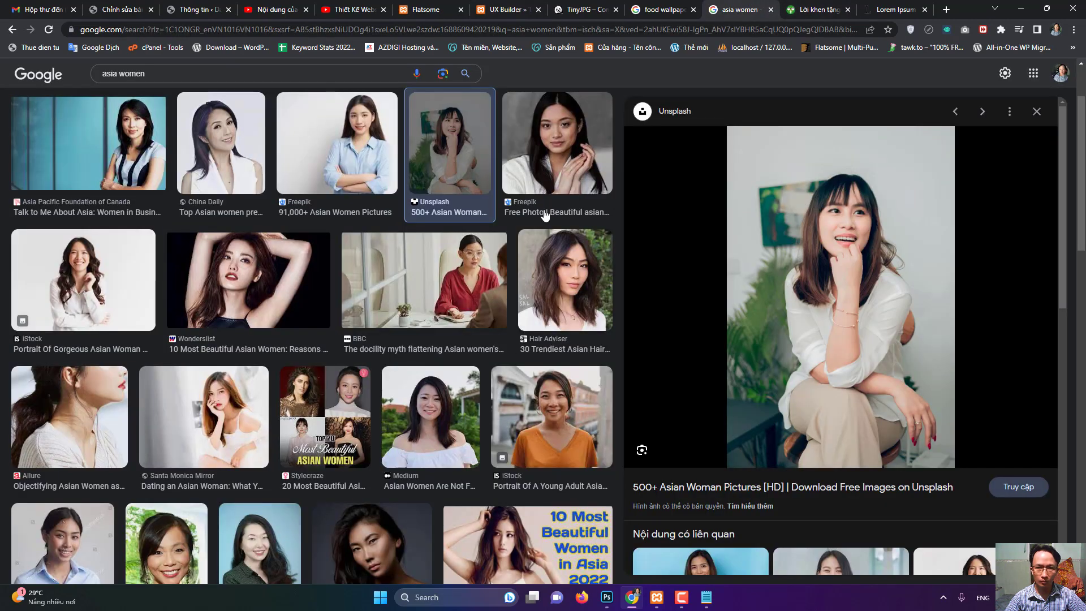
left_click(566, 148)
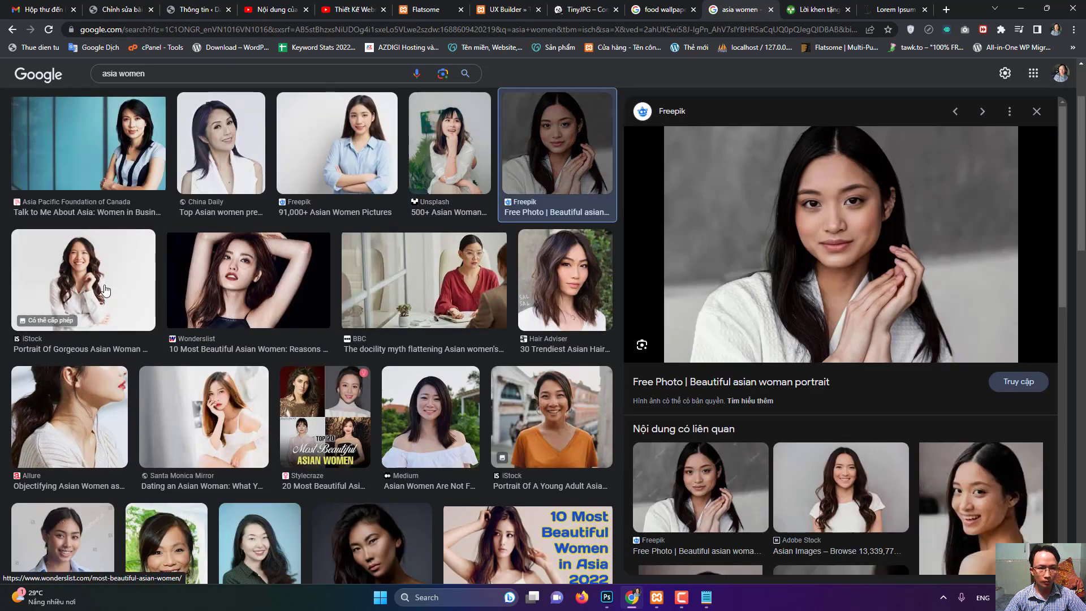
left_click(104, 290)
right_click(830, 196)
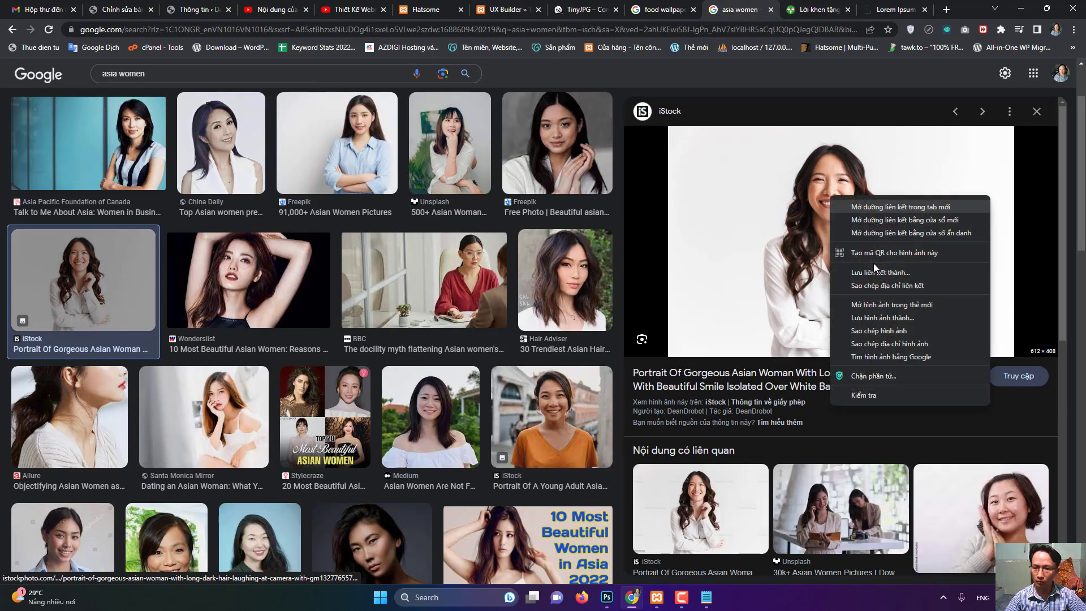
left_click(886, 318)
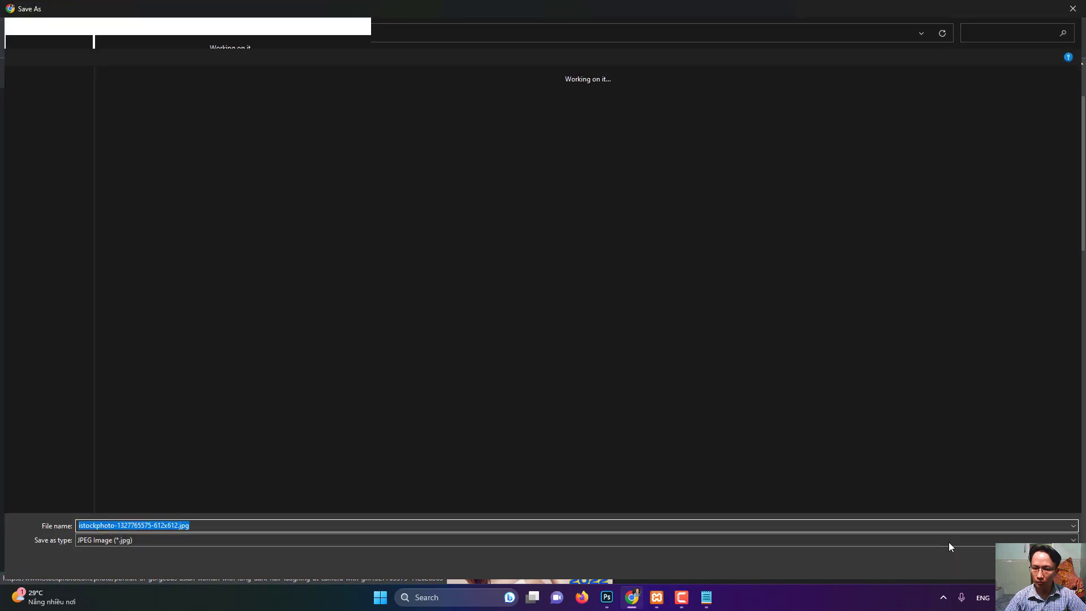
left_click(989, 564)
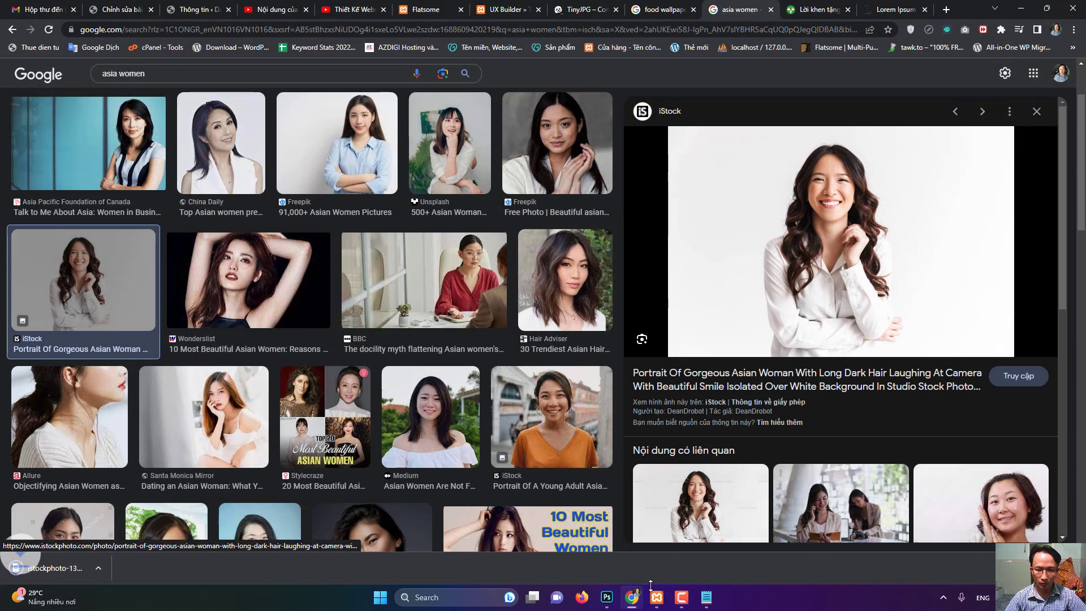
left_click(607, 597)
left_click(25, 6)
left_click(27, 29)
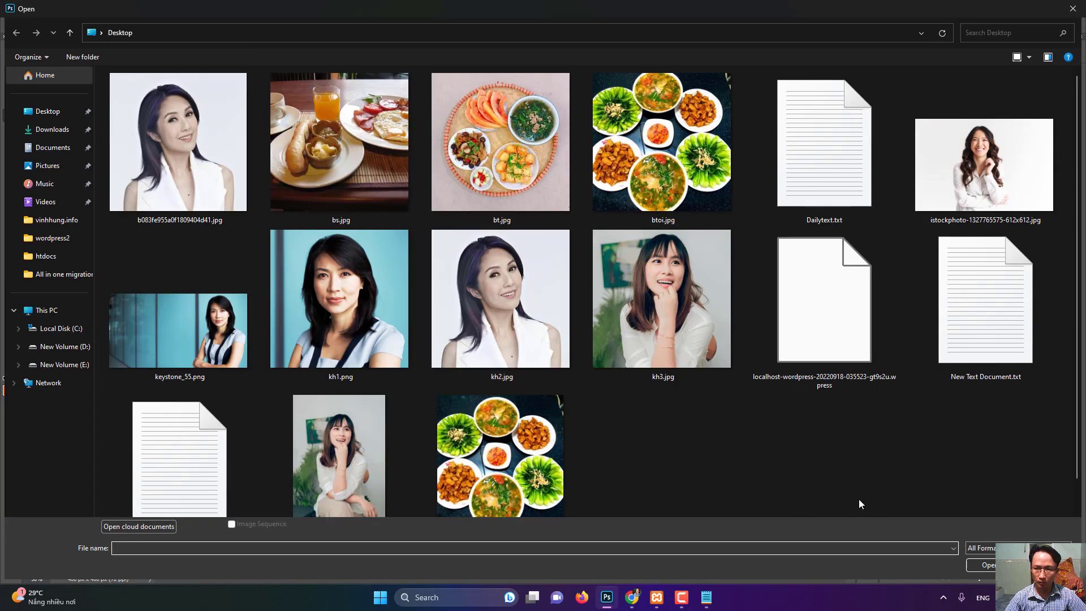
double_click(984, 164)
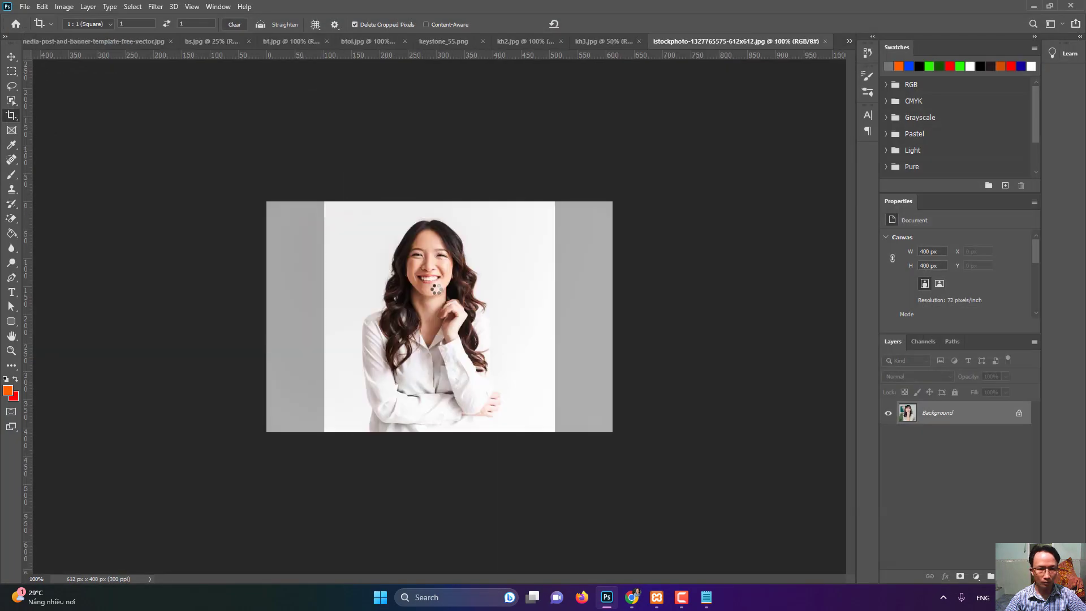
left_click_drag(552, 429, 539, 417)
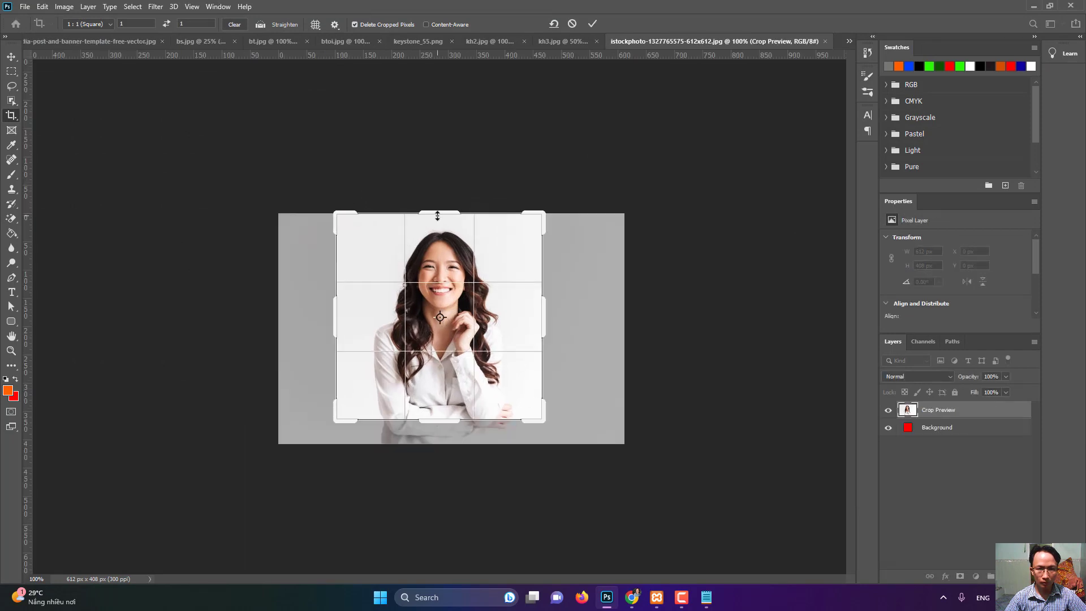
left_click_drag(438, 219, 438, 223)
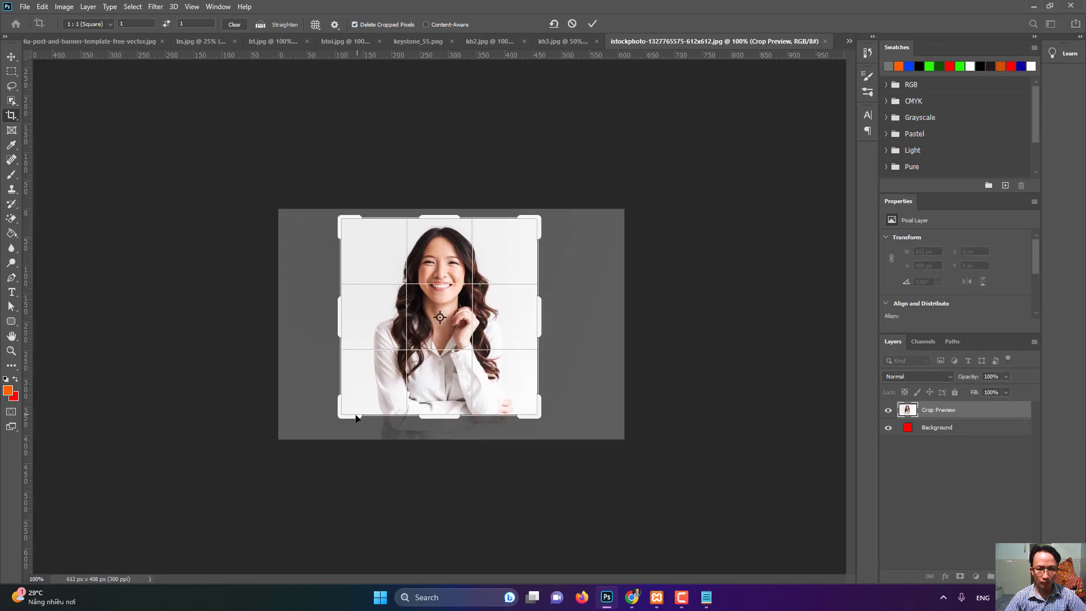
key("Return")
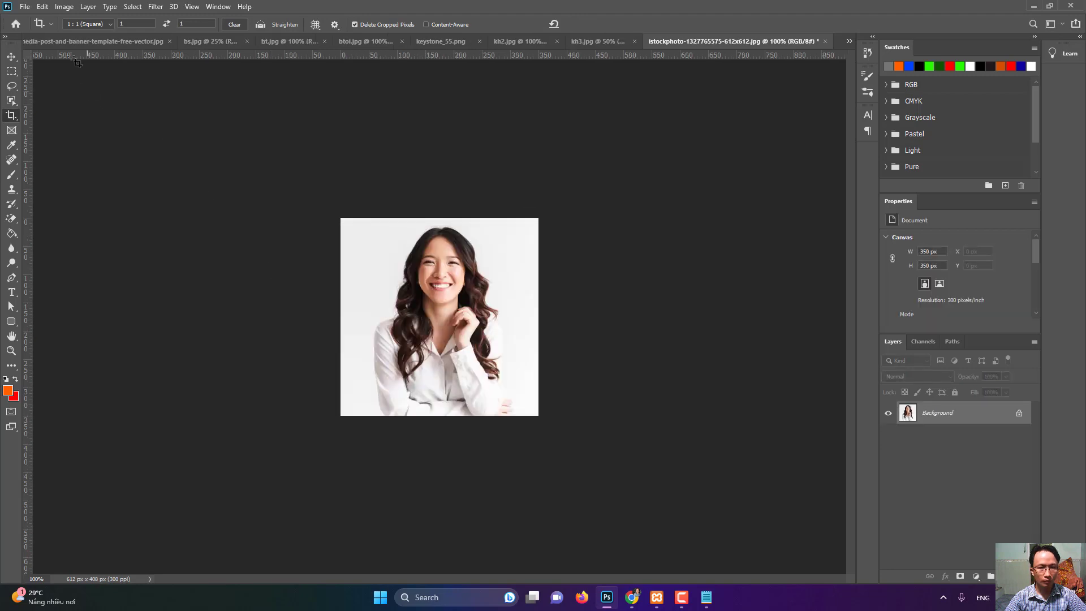